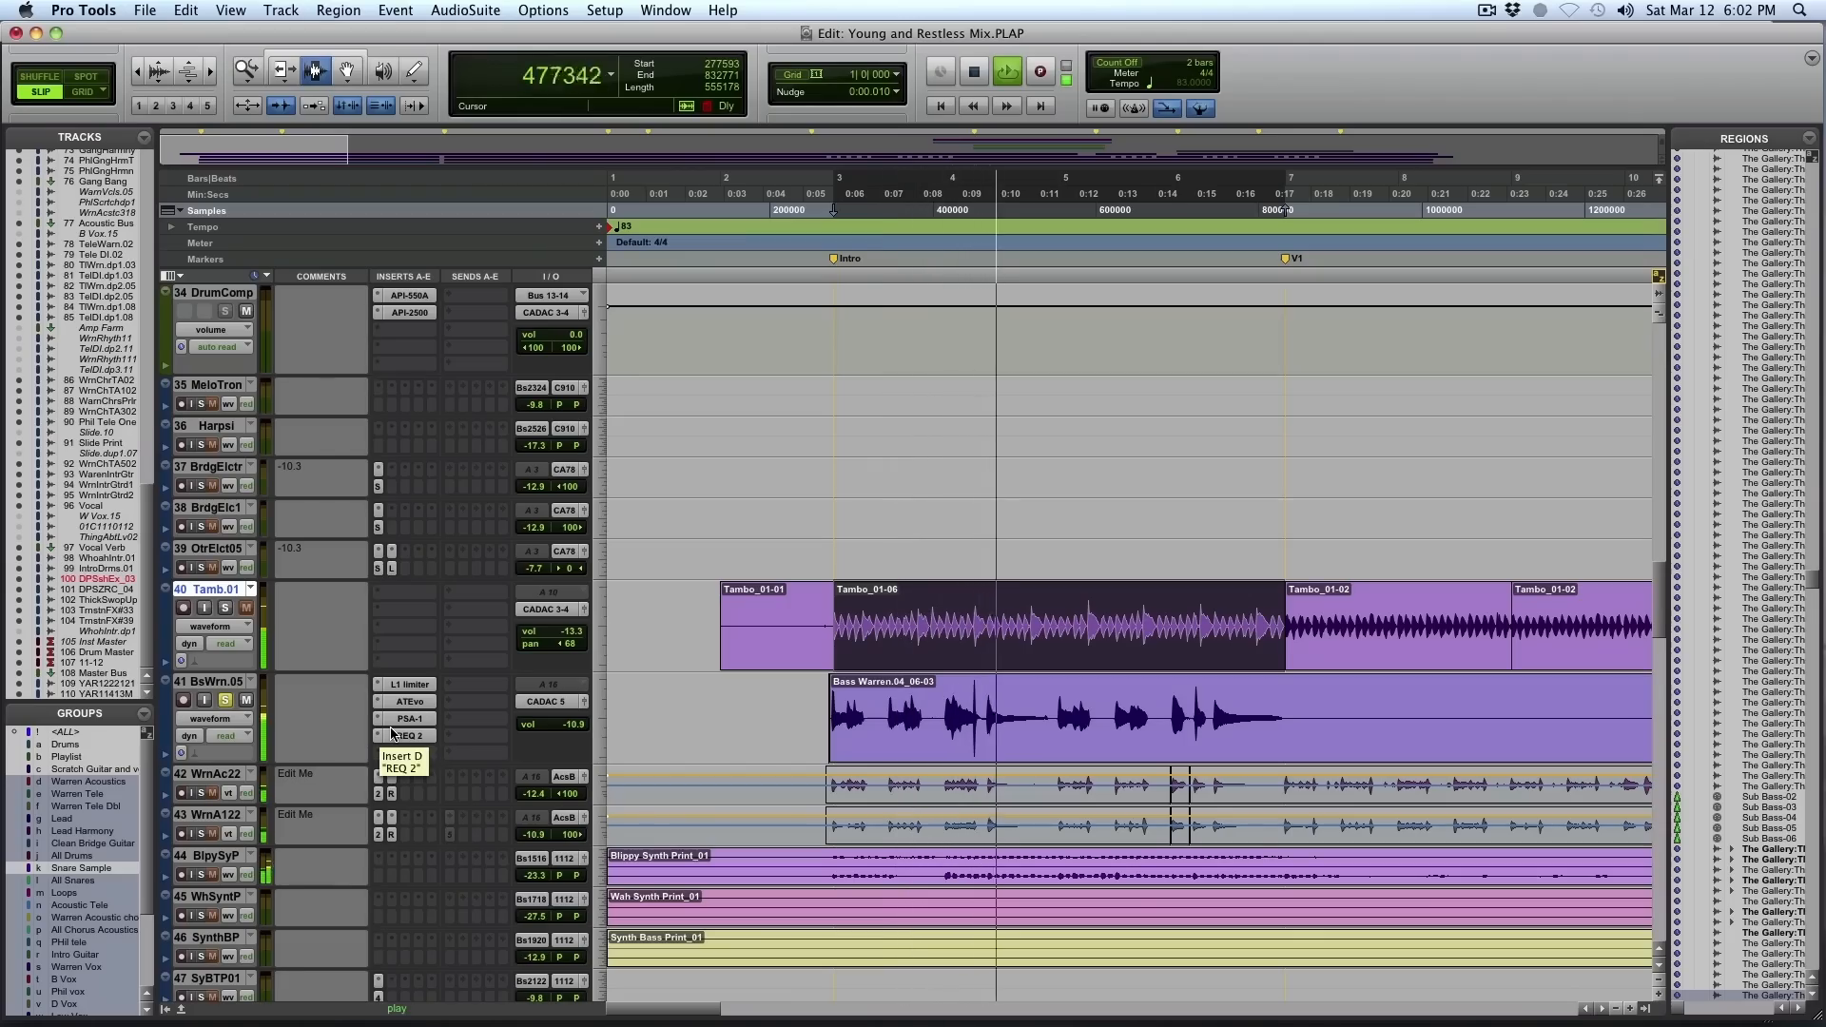
# Compare the bass track's sound with its Auto-Tune Evo insert bypassed and active, and toggle the bypass of its SansAmp PSA-1
pyautogui.press('r')
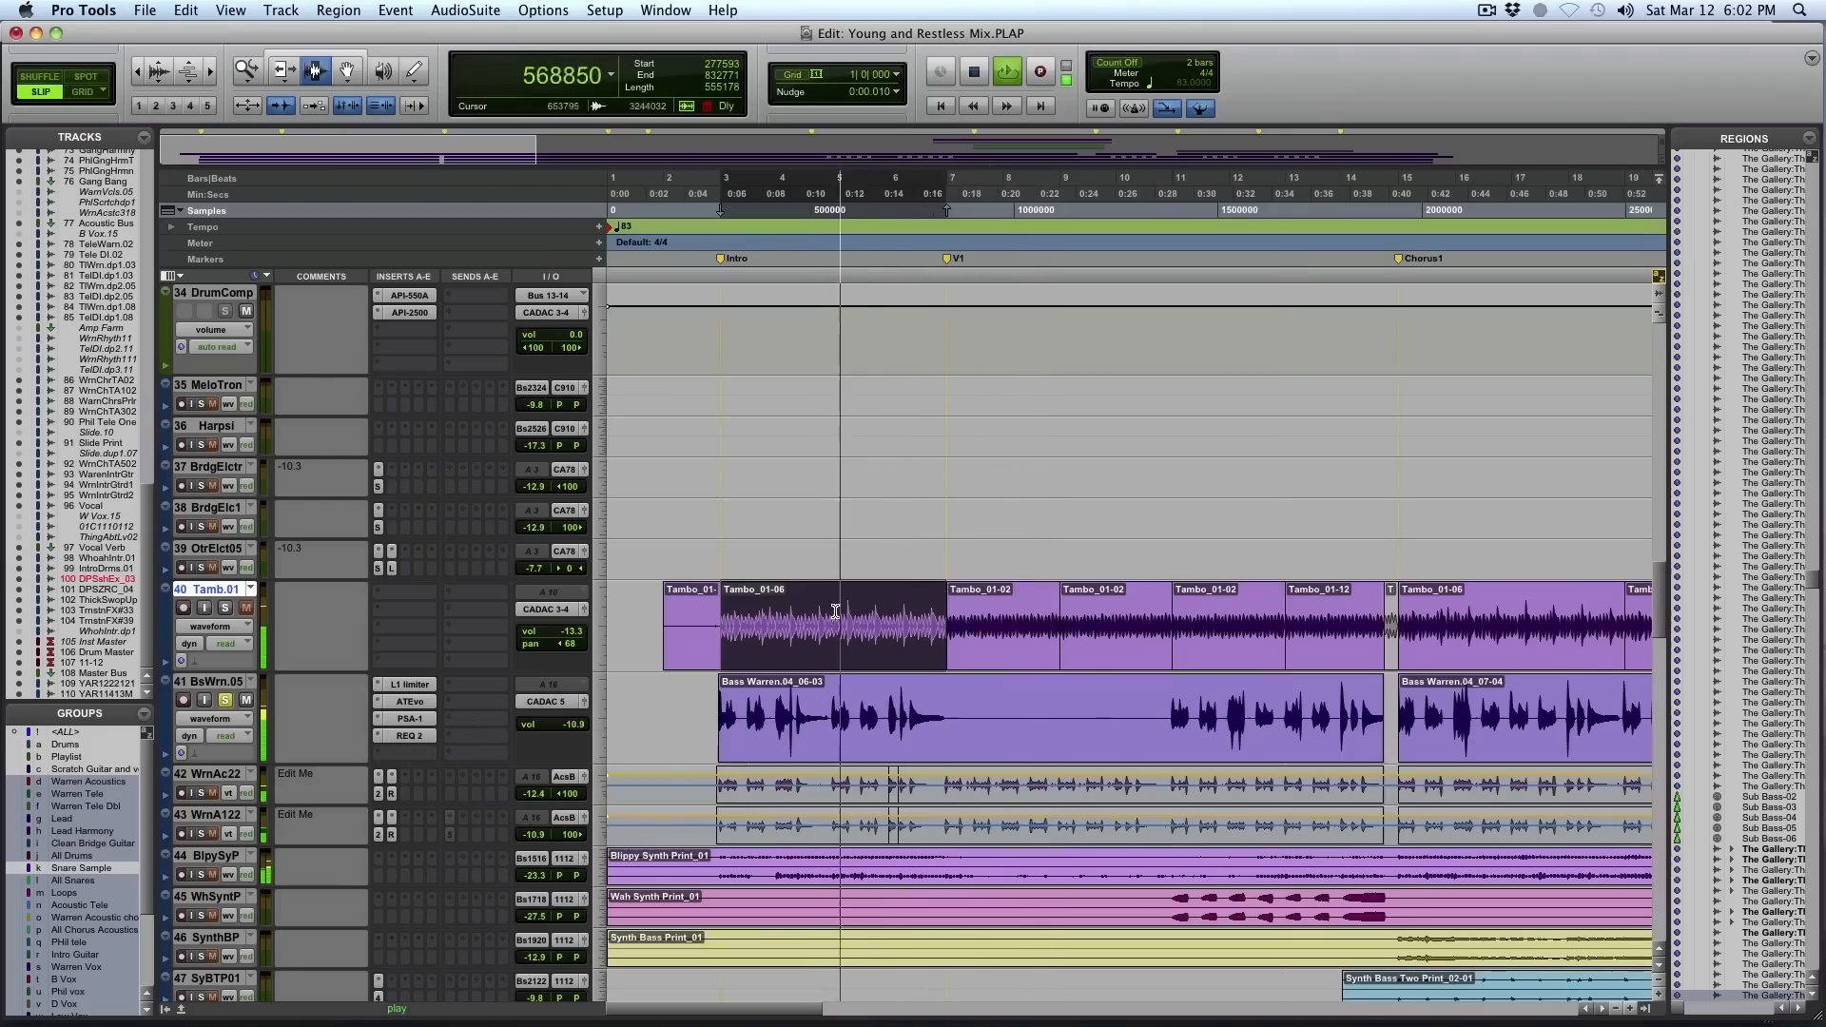
pyautogui.press('F5')
pyautogui.moveTo(692, 739); pyautogui.dragTo(1189, 694)
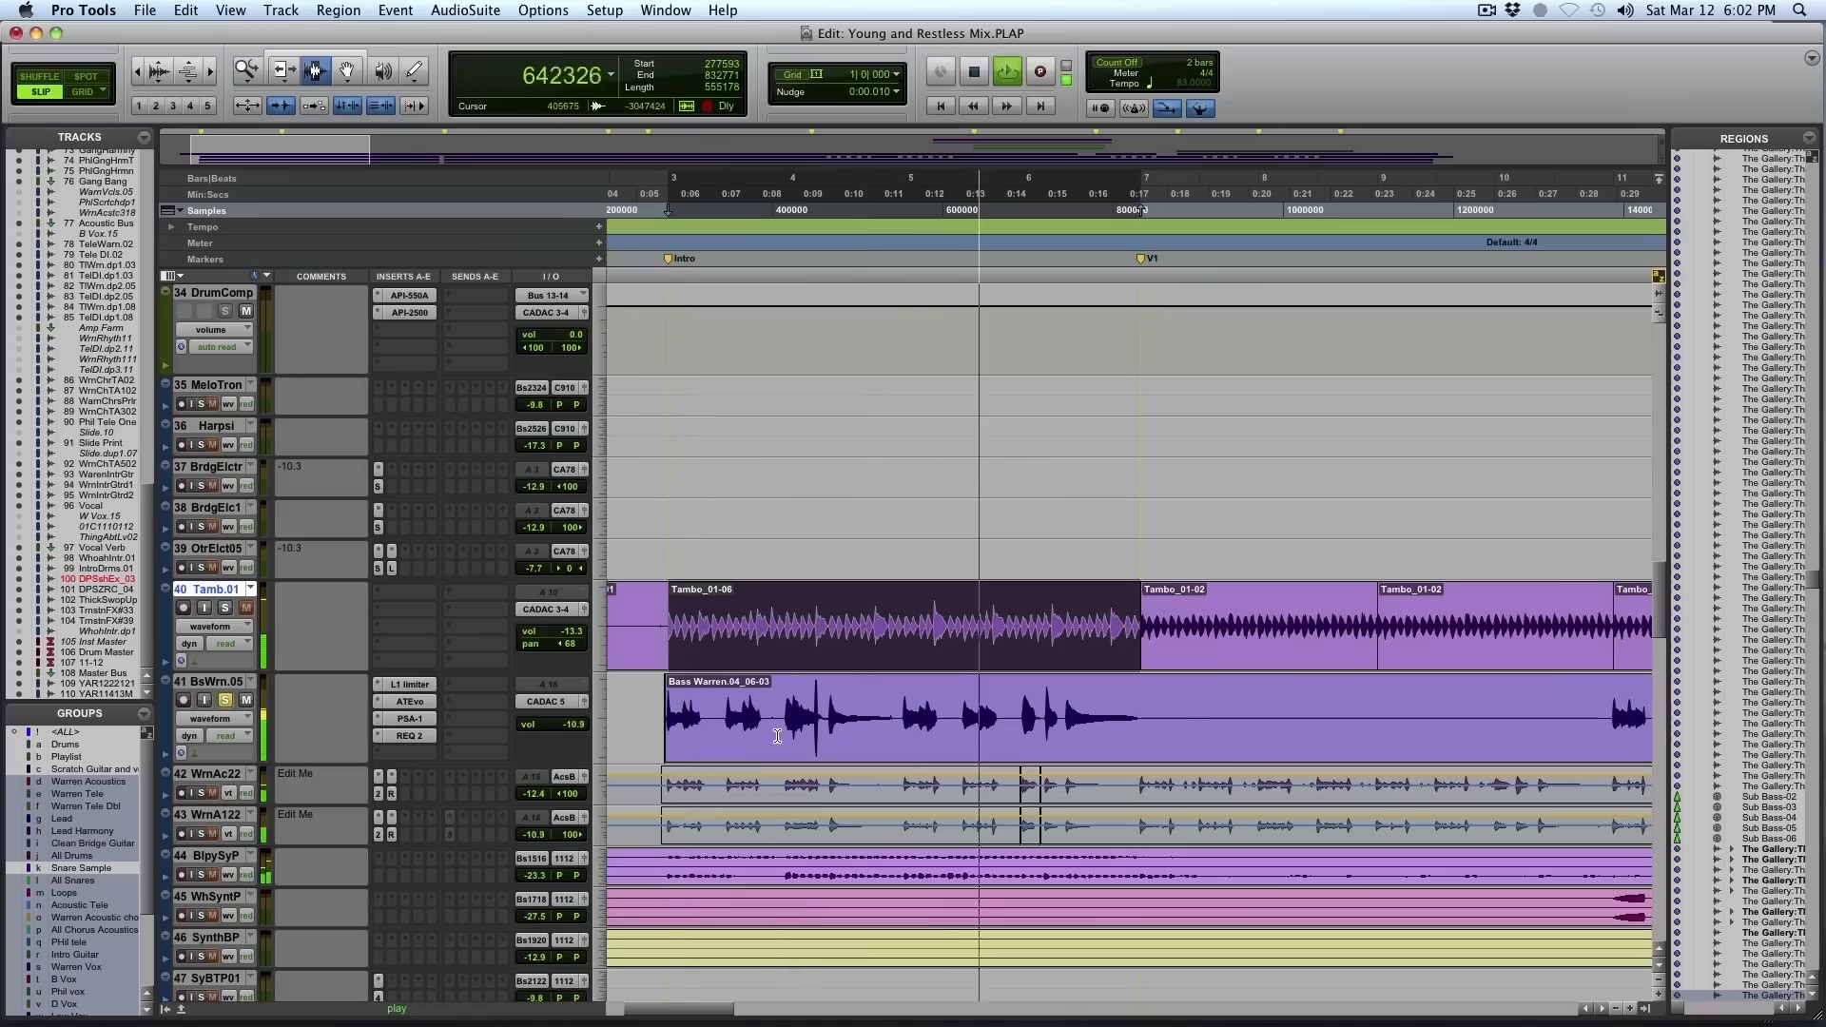
pyautogui.click(410, 686)
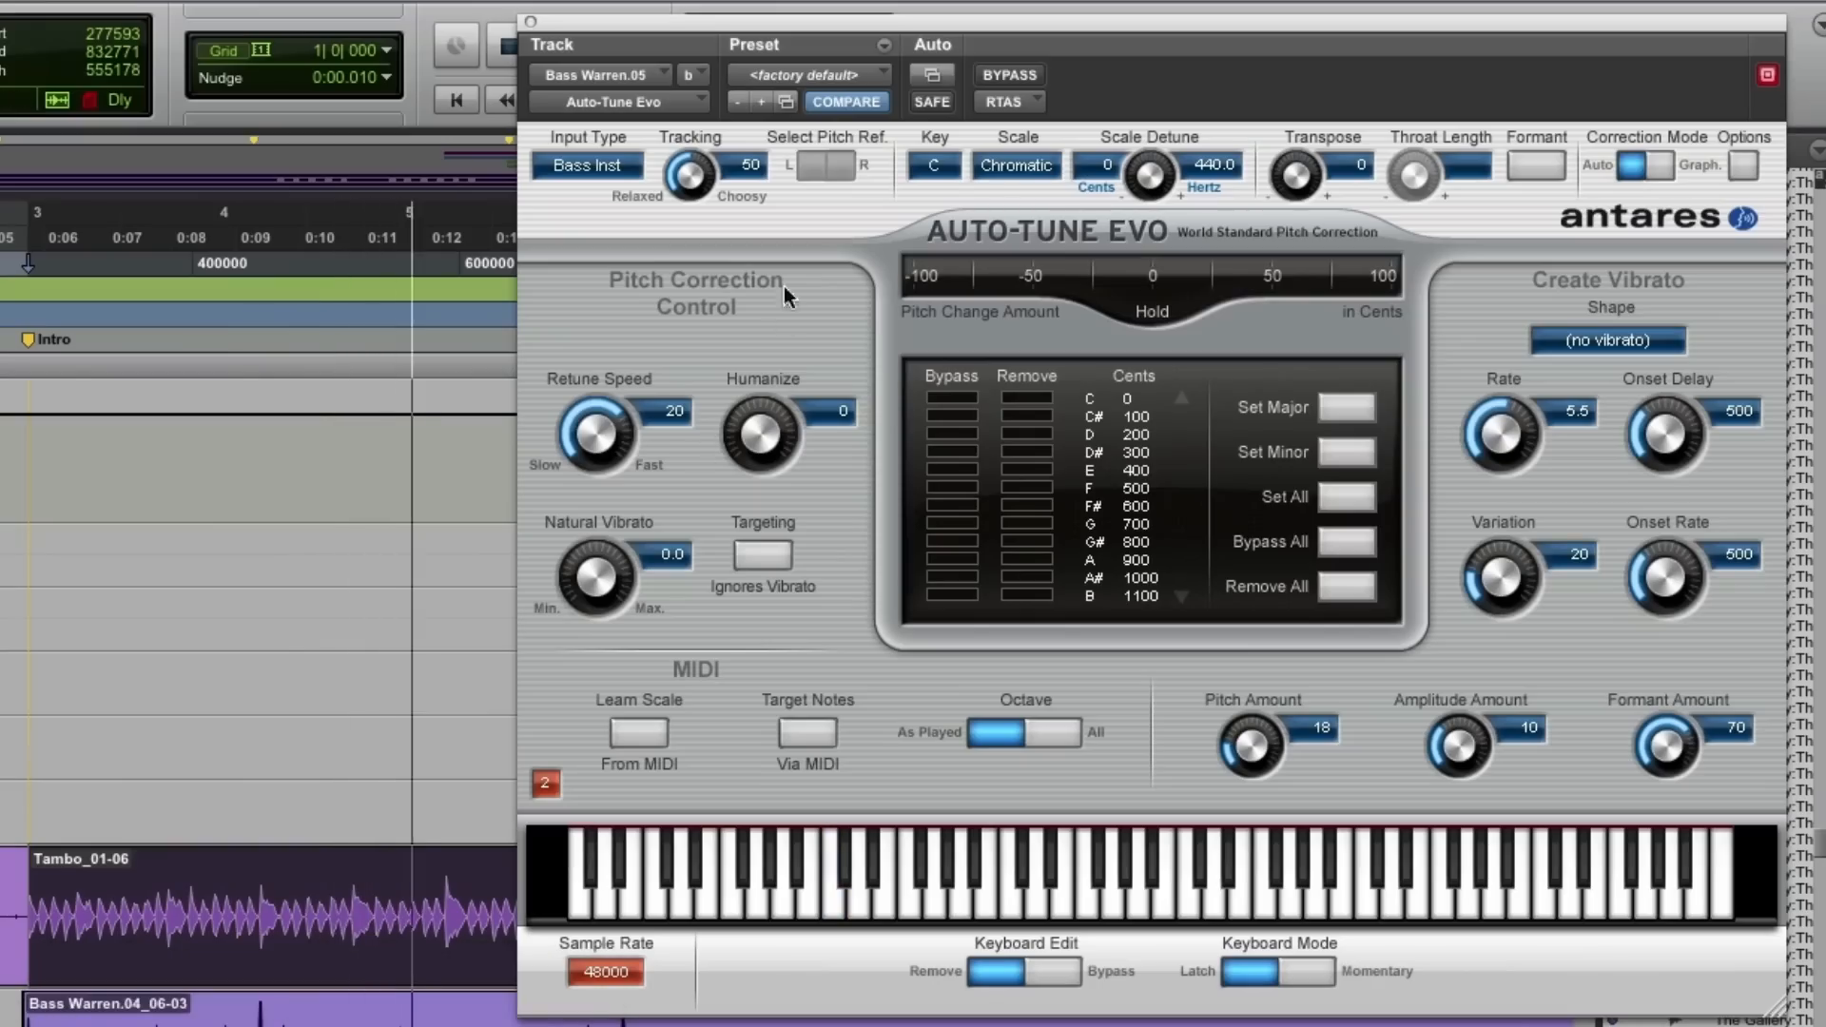
pyautogui.click(1001, 78)
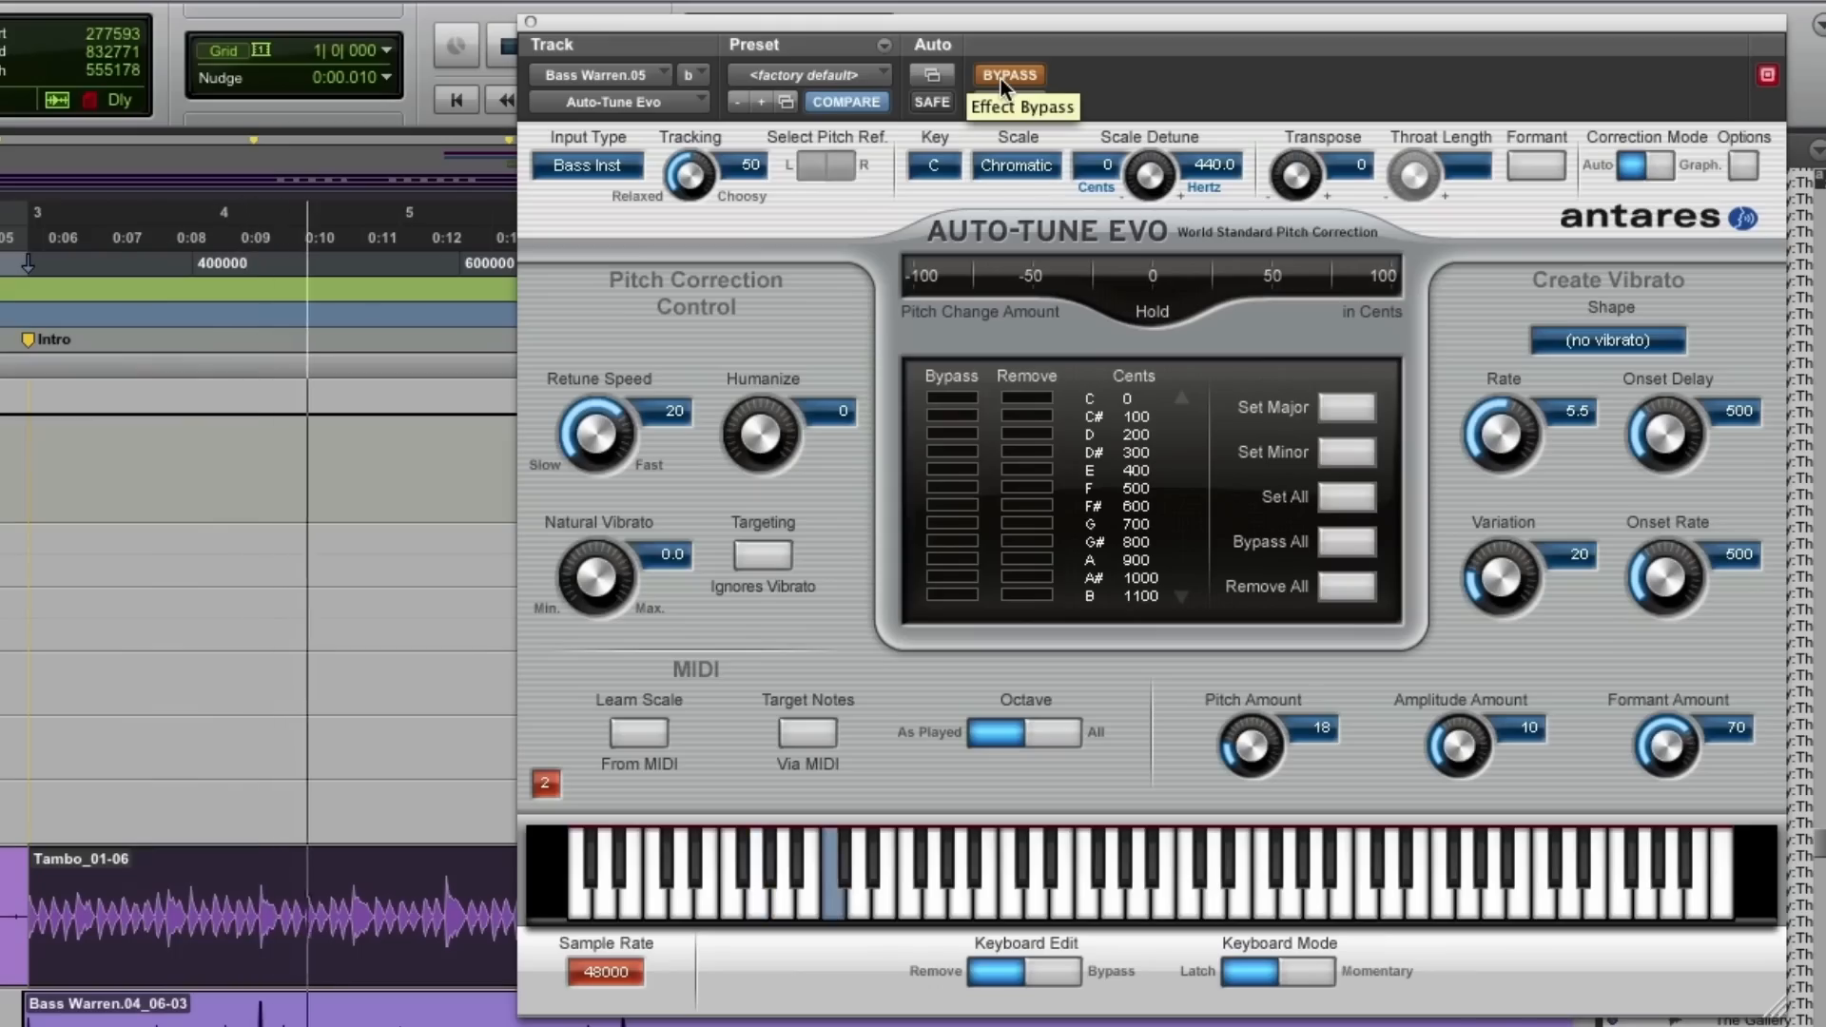
pyautogui.click(1001, 76)
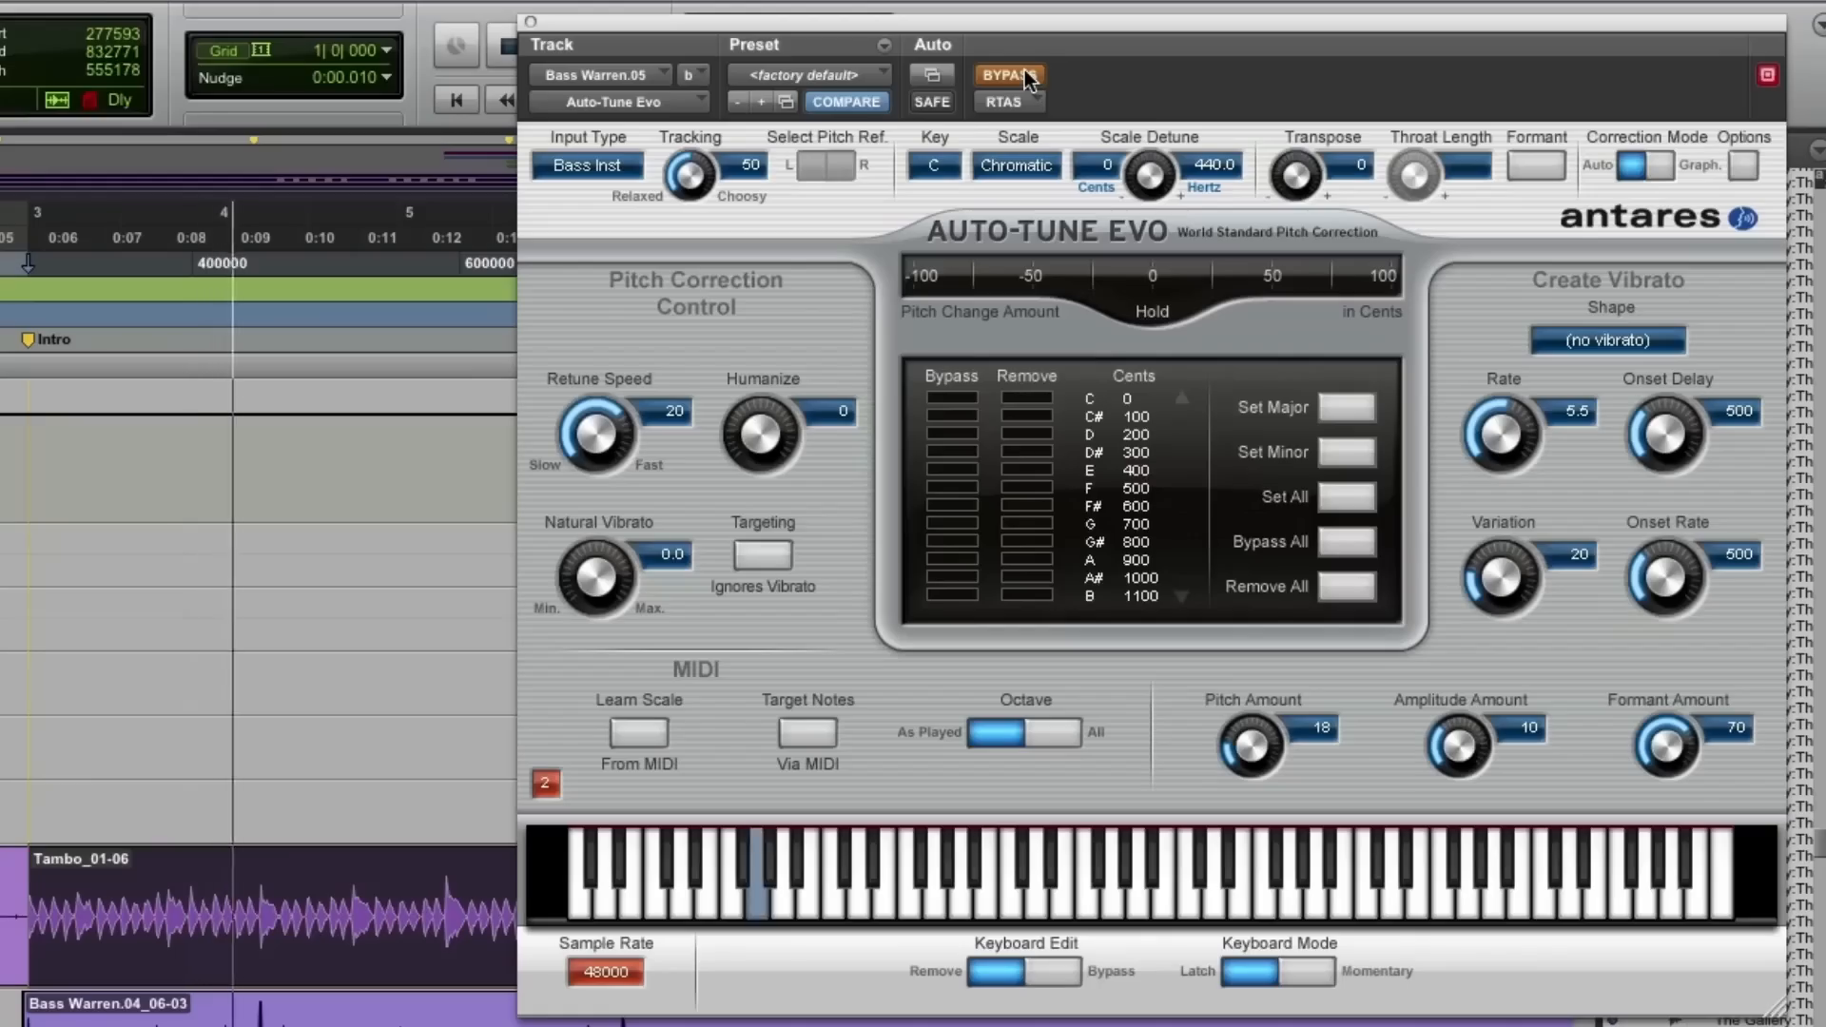
pyautogui.click(1026, 76)
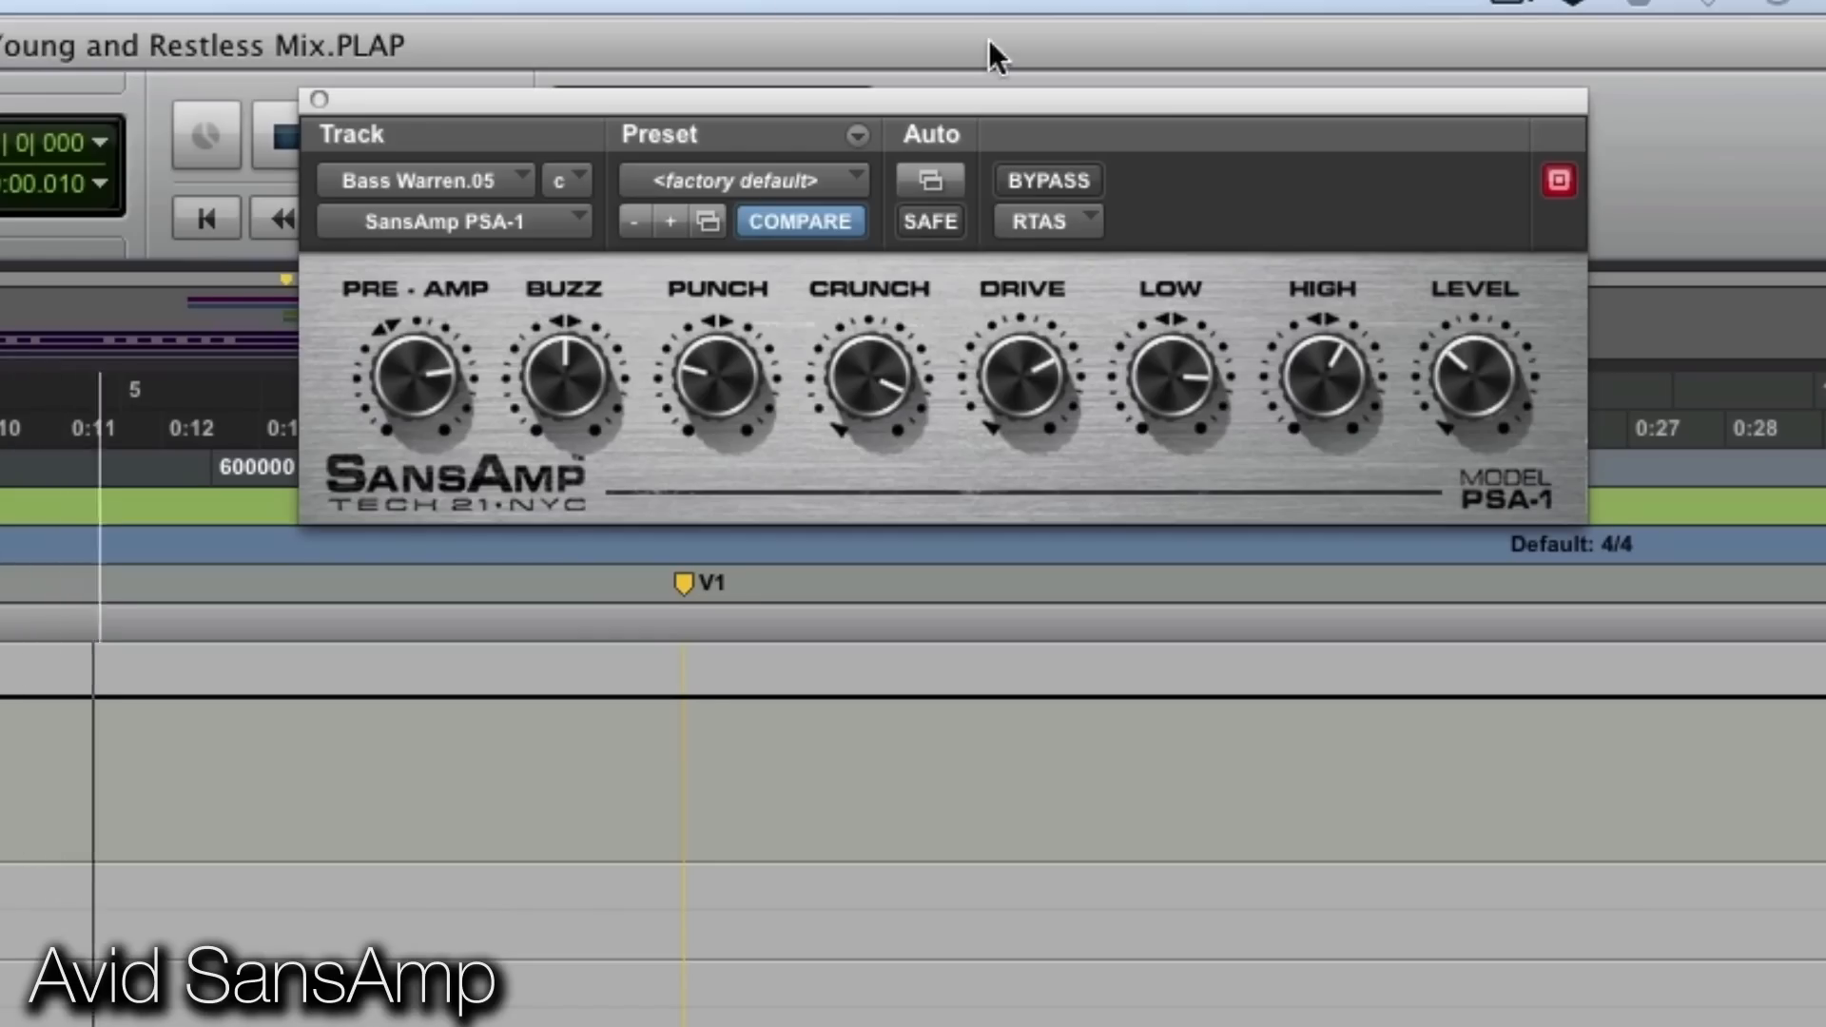
pyautogui.click(1061, 183)
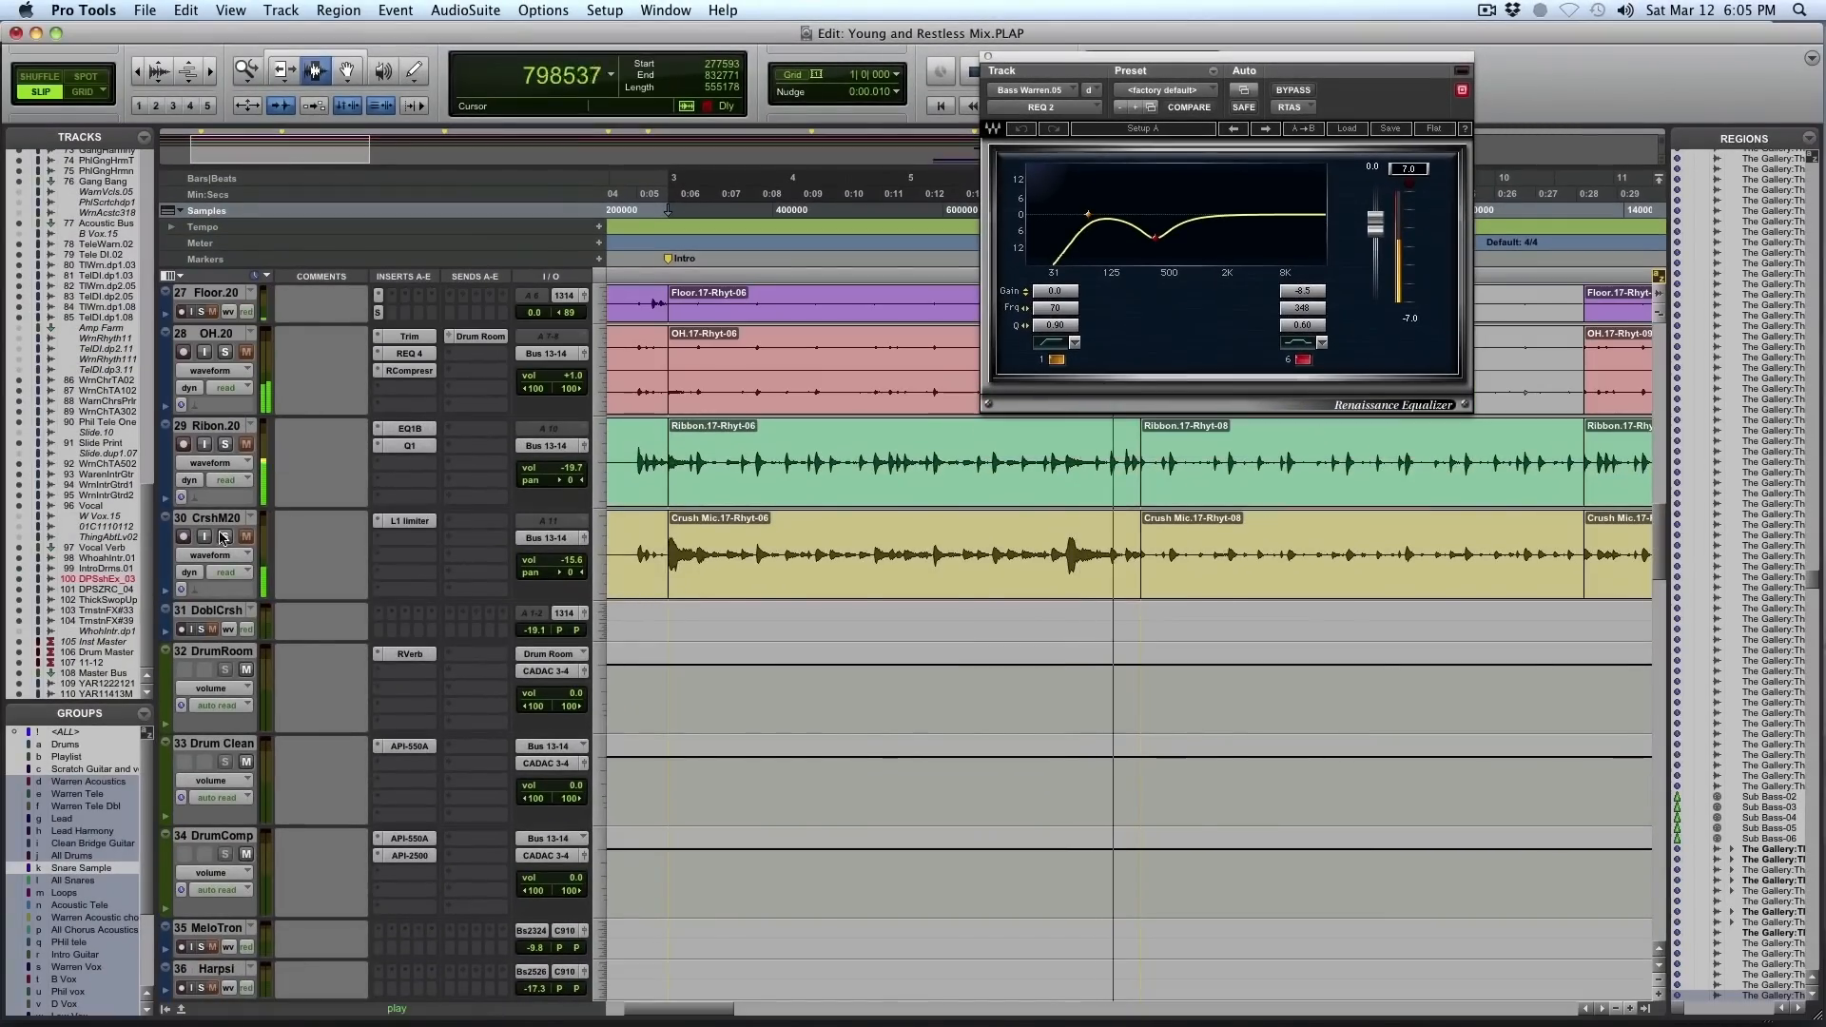
# Solo the drum, stomp and loop tracks together with the bass, and close the bass track's REQ 2 equalizer
pyautogui.scroll(12, 445, 535)
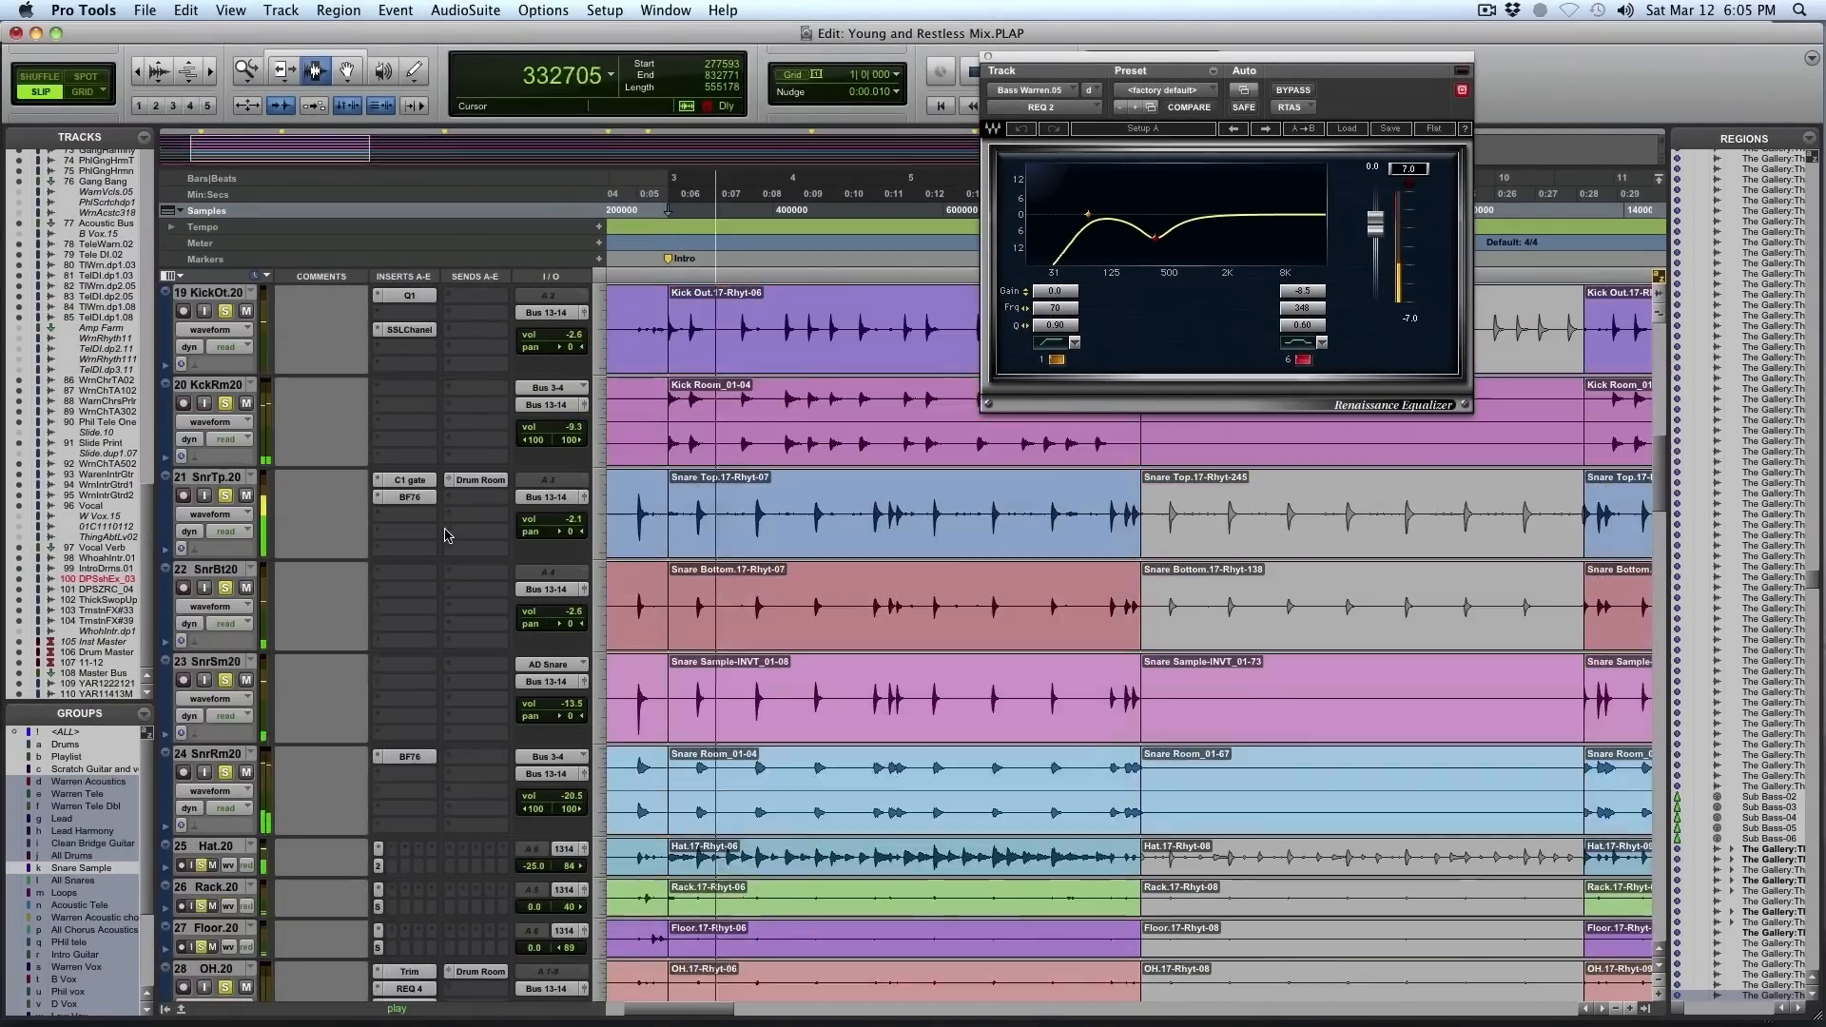
pyautogui.scroll(6, 444, 535)
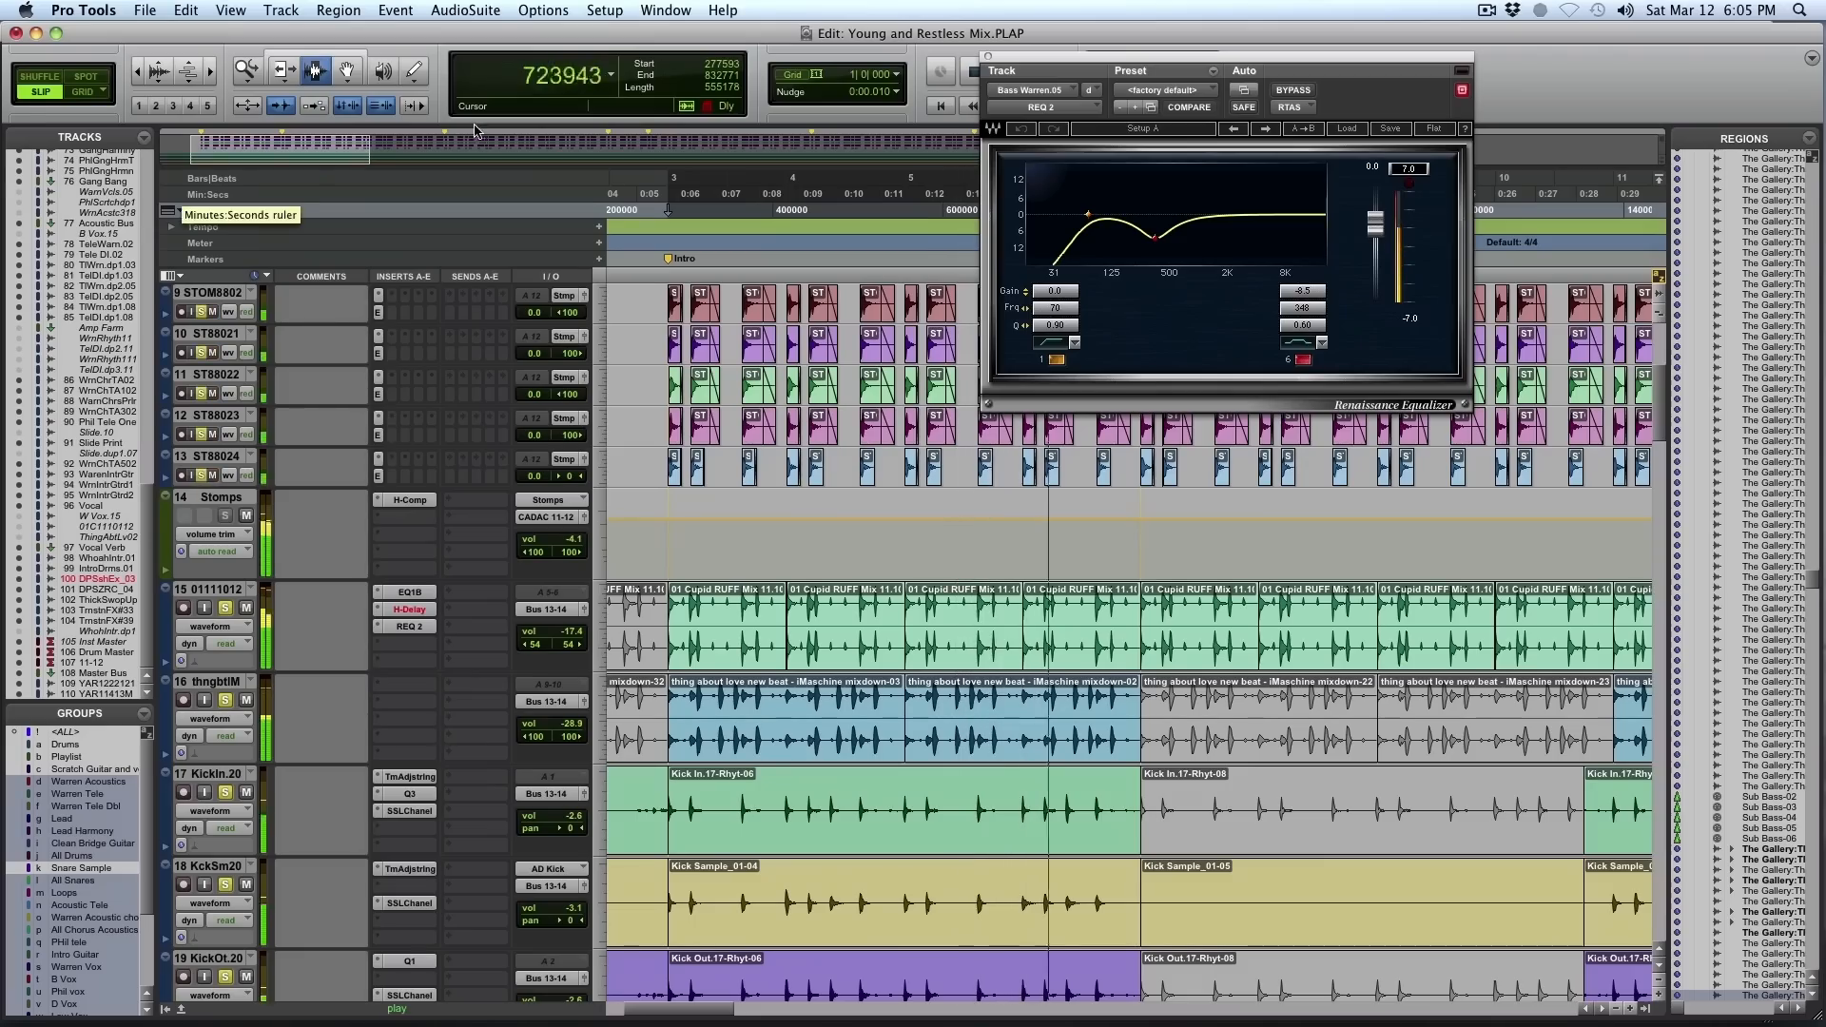
pyautogui.click(989, 57)
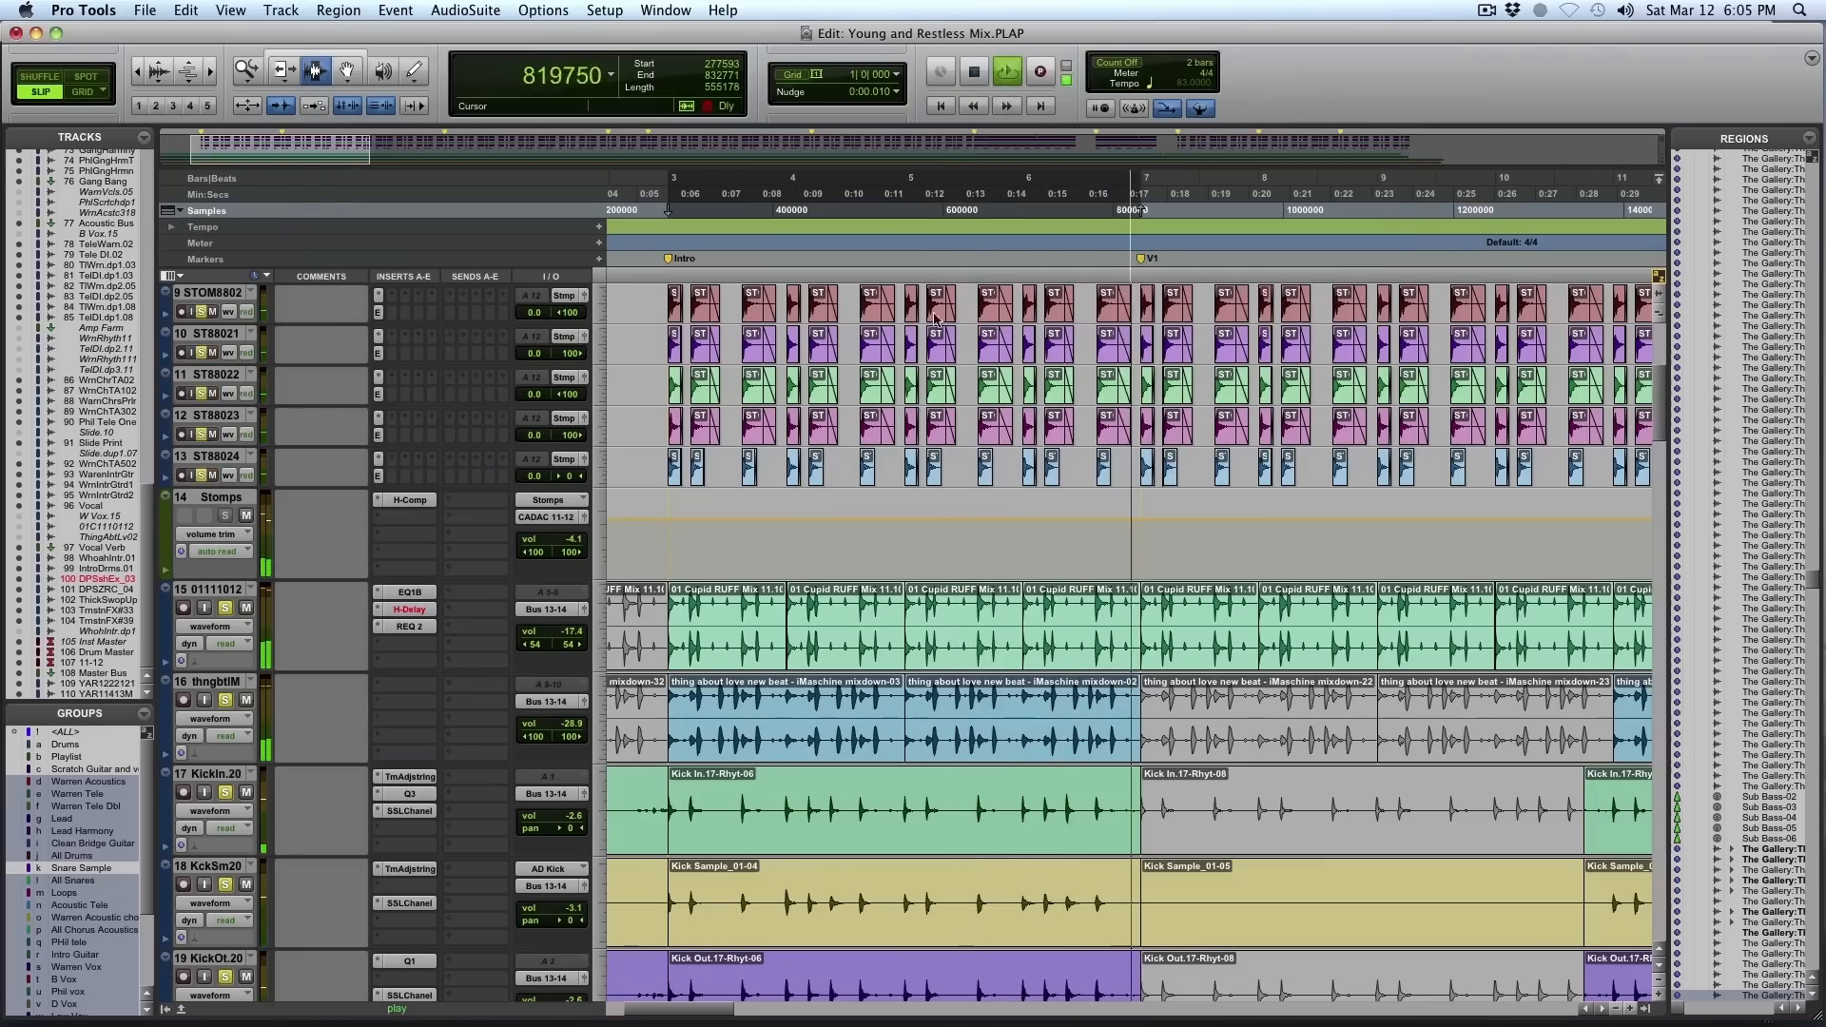
# Increase the height of acoustic guitar tracks 42 and 43, and compare track 42's RCompressor bypassed and active
pyautogui.scroll(-2, 940, 447)
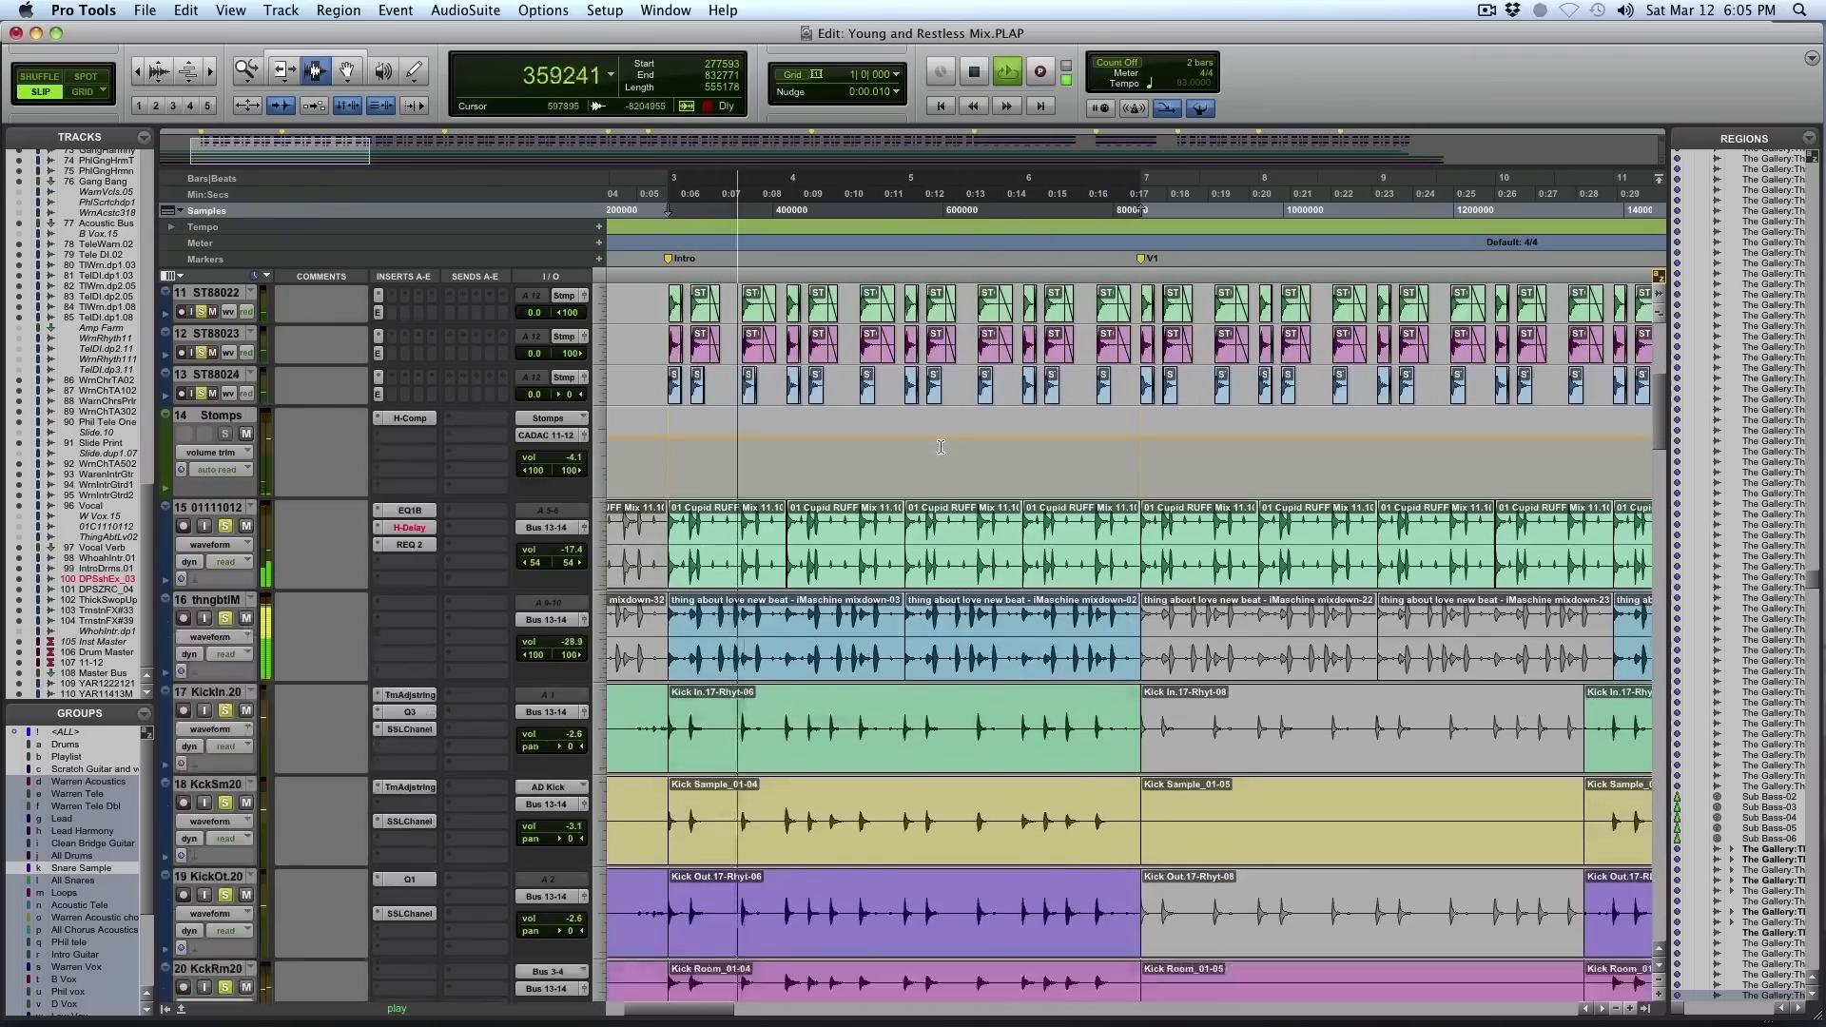
pyautogui.scroll(-15, 941, 447)
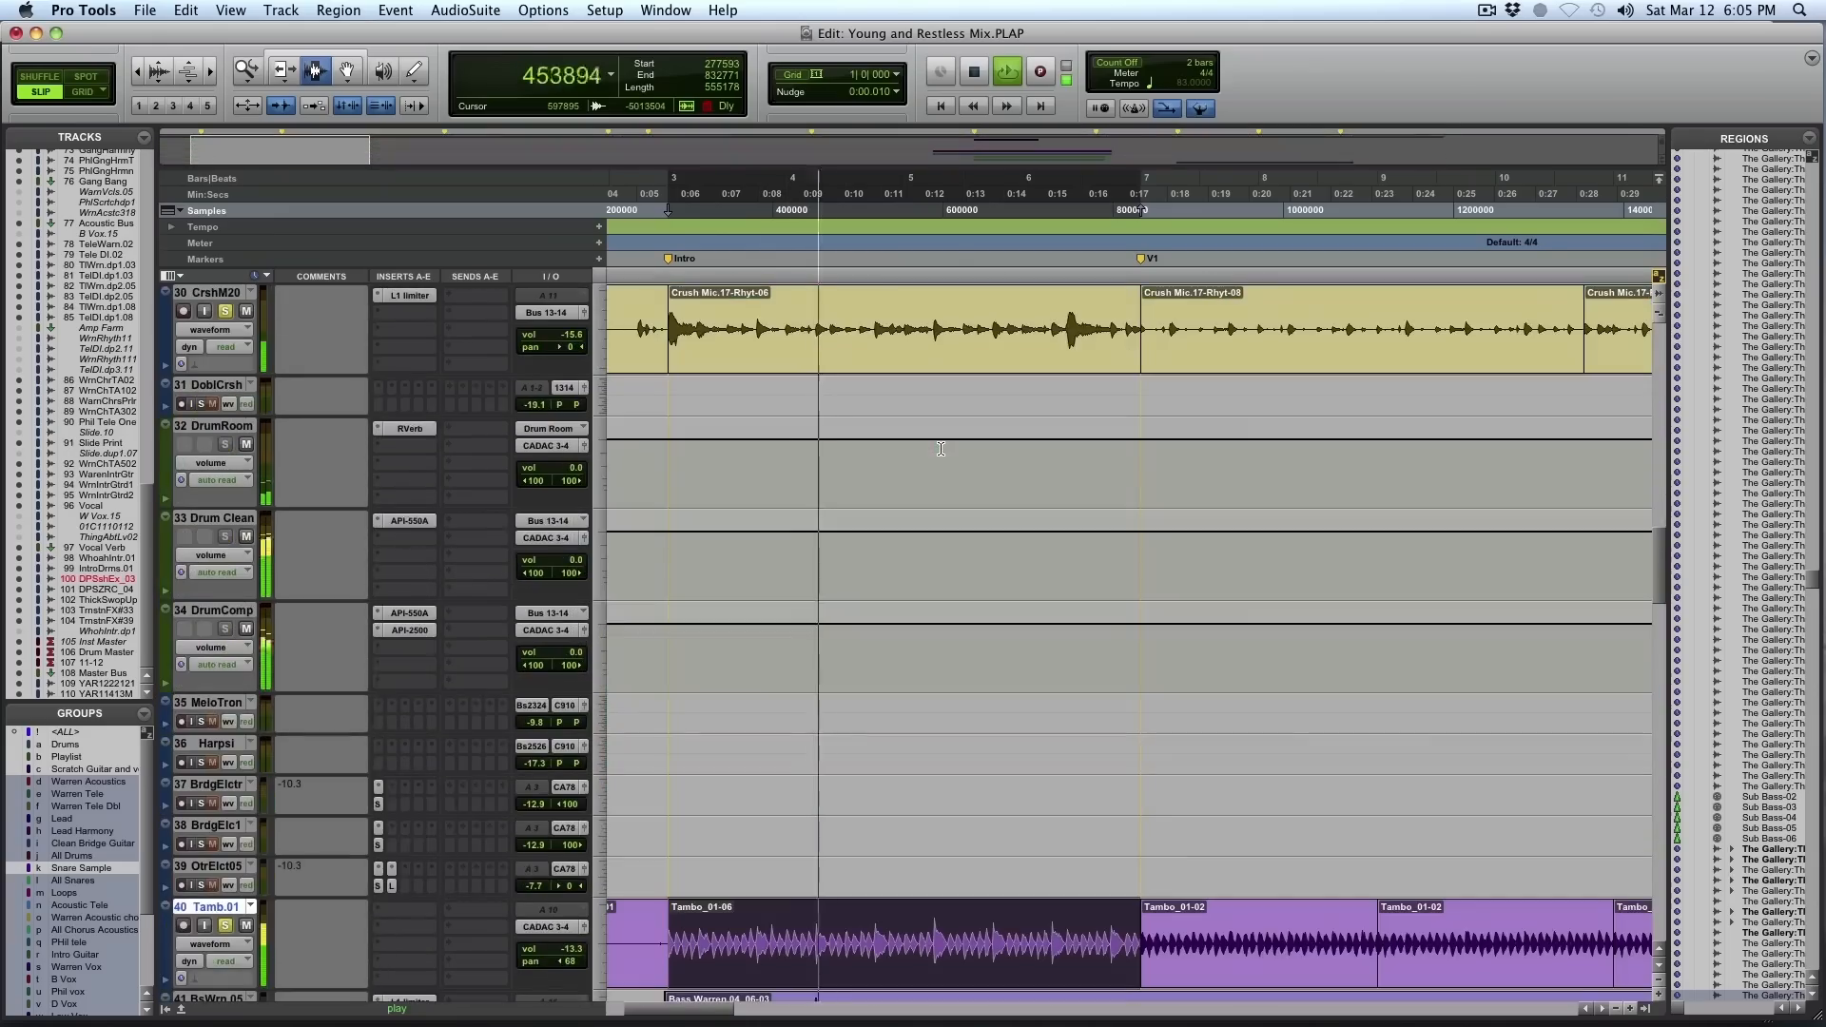
pyautogui.scroll(-6, 941, 449)
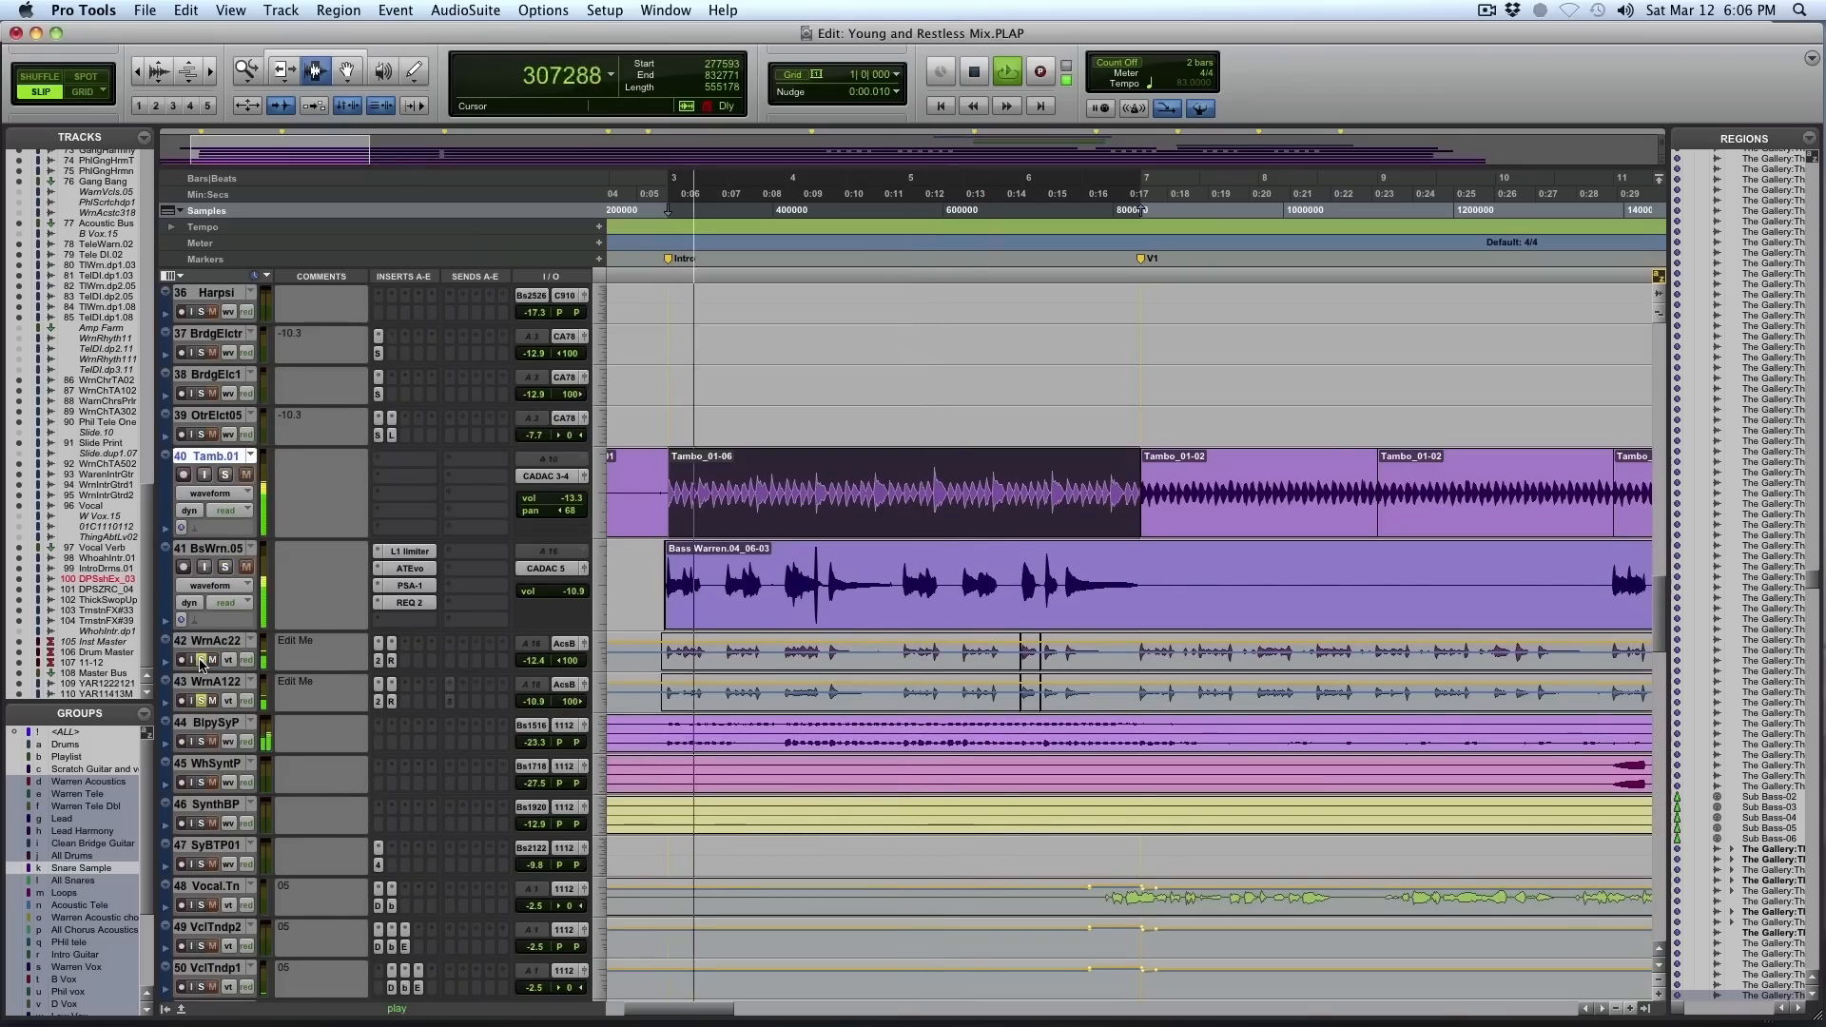
pyautogui.click(599, 666)
pyautogui.click(629, 687)
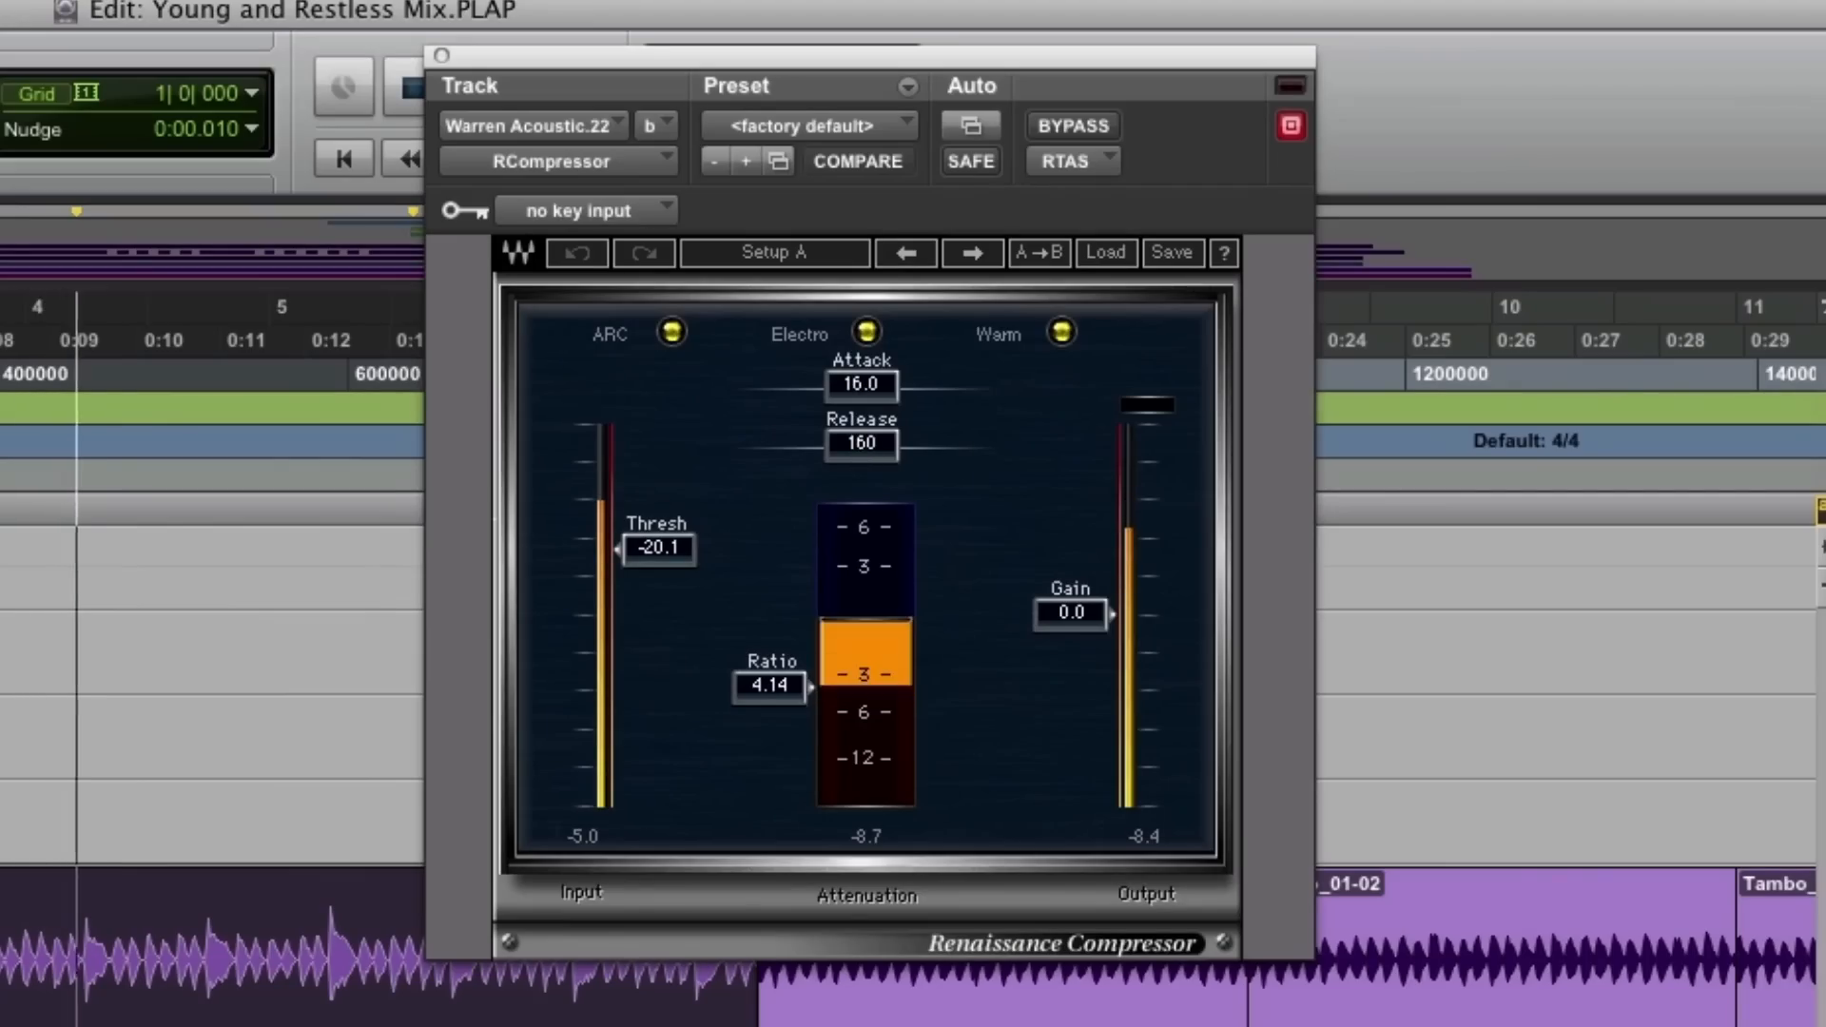
pyautogui.click(1074, 125)
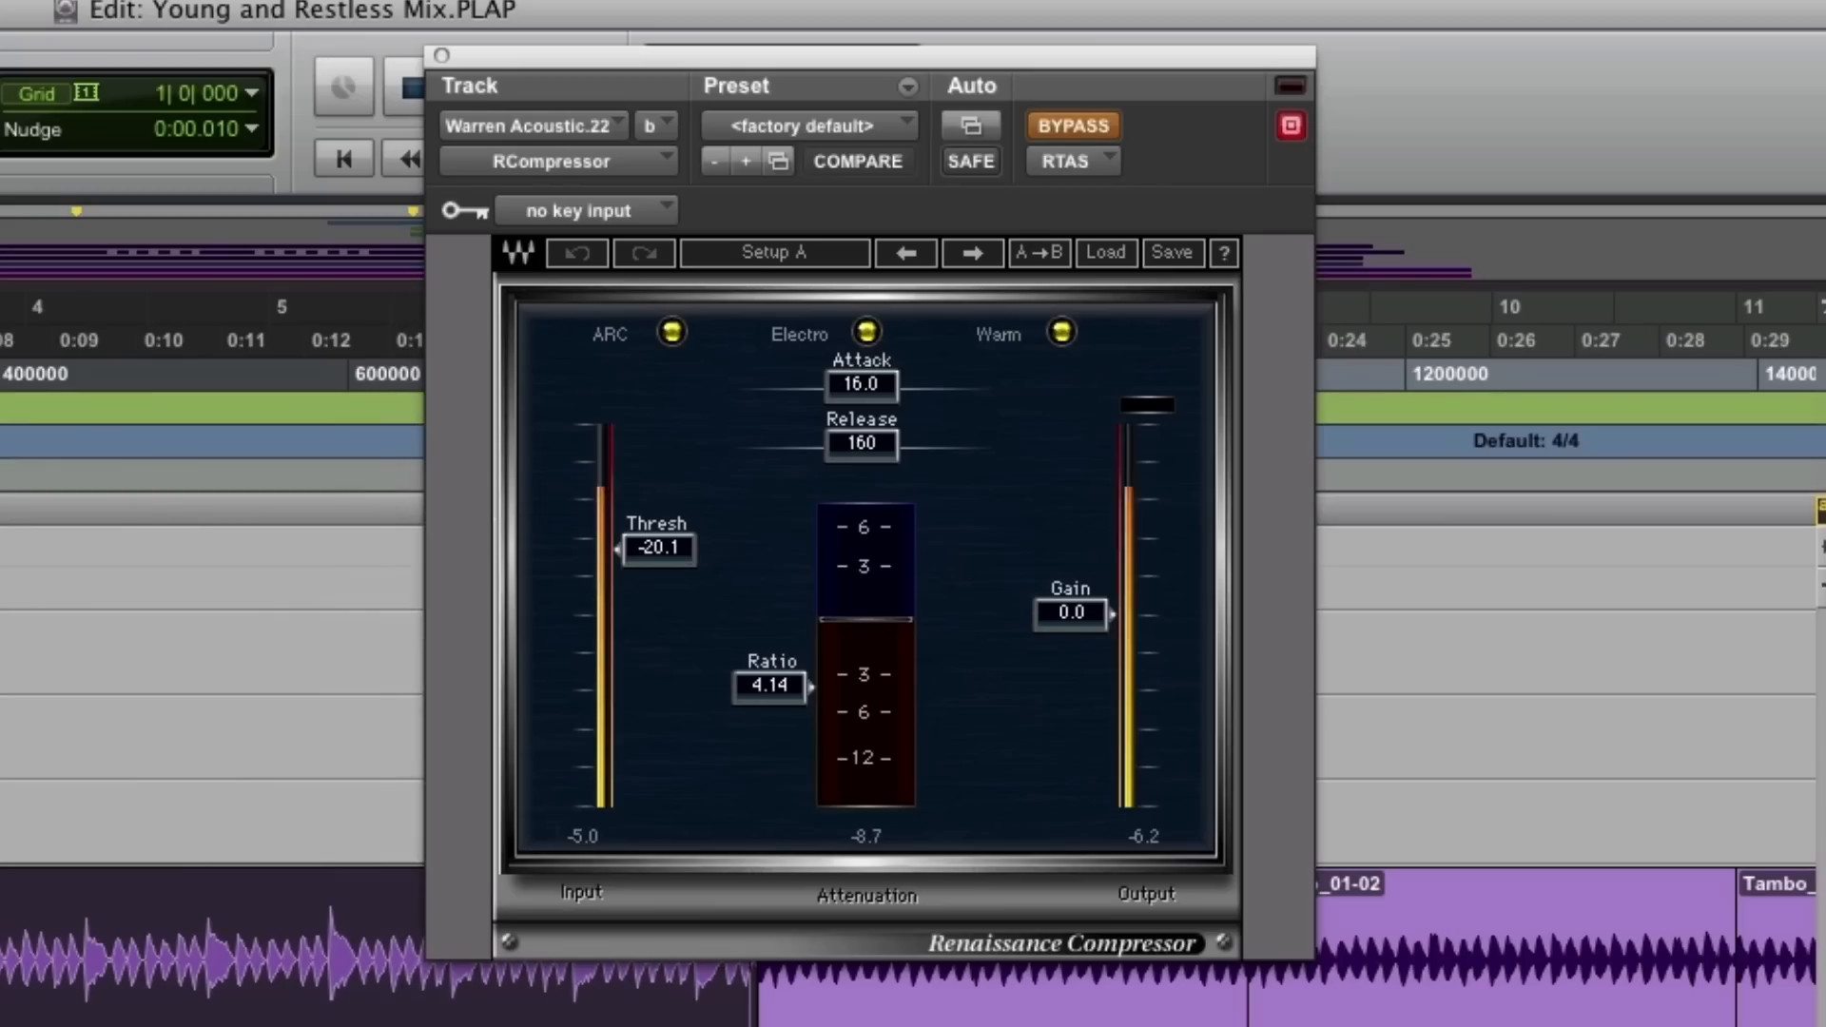
pyautogui.click(1074, 126)
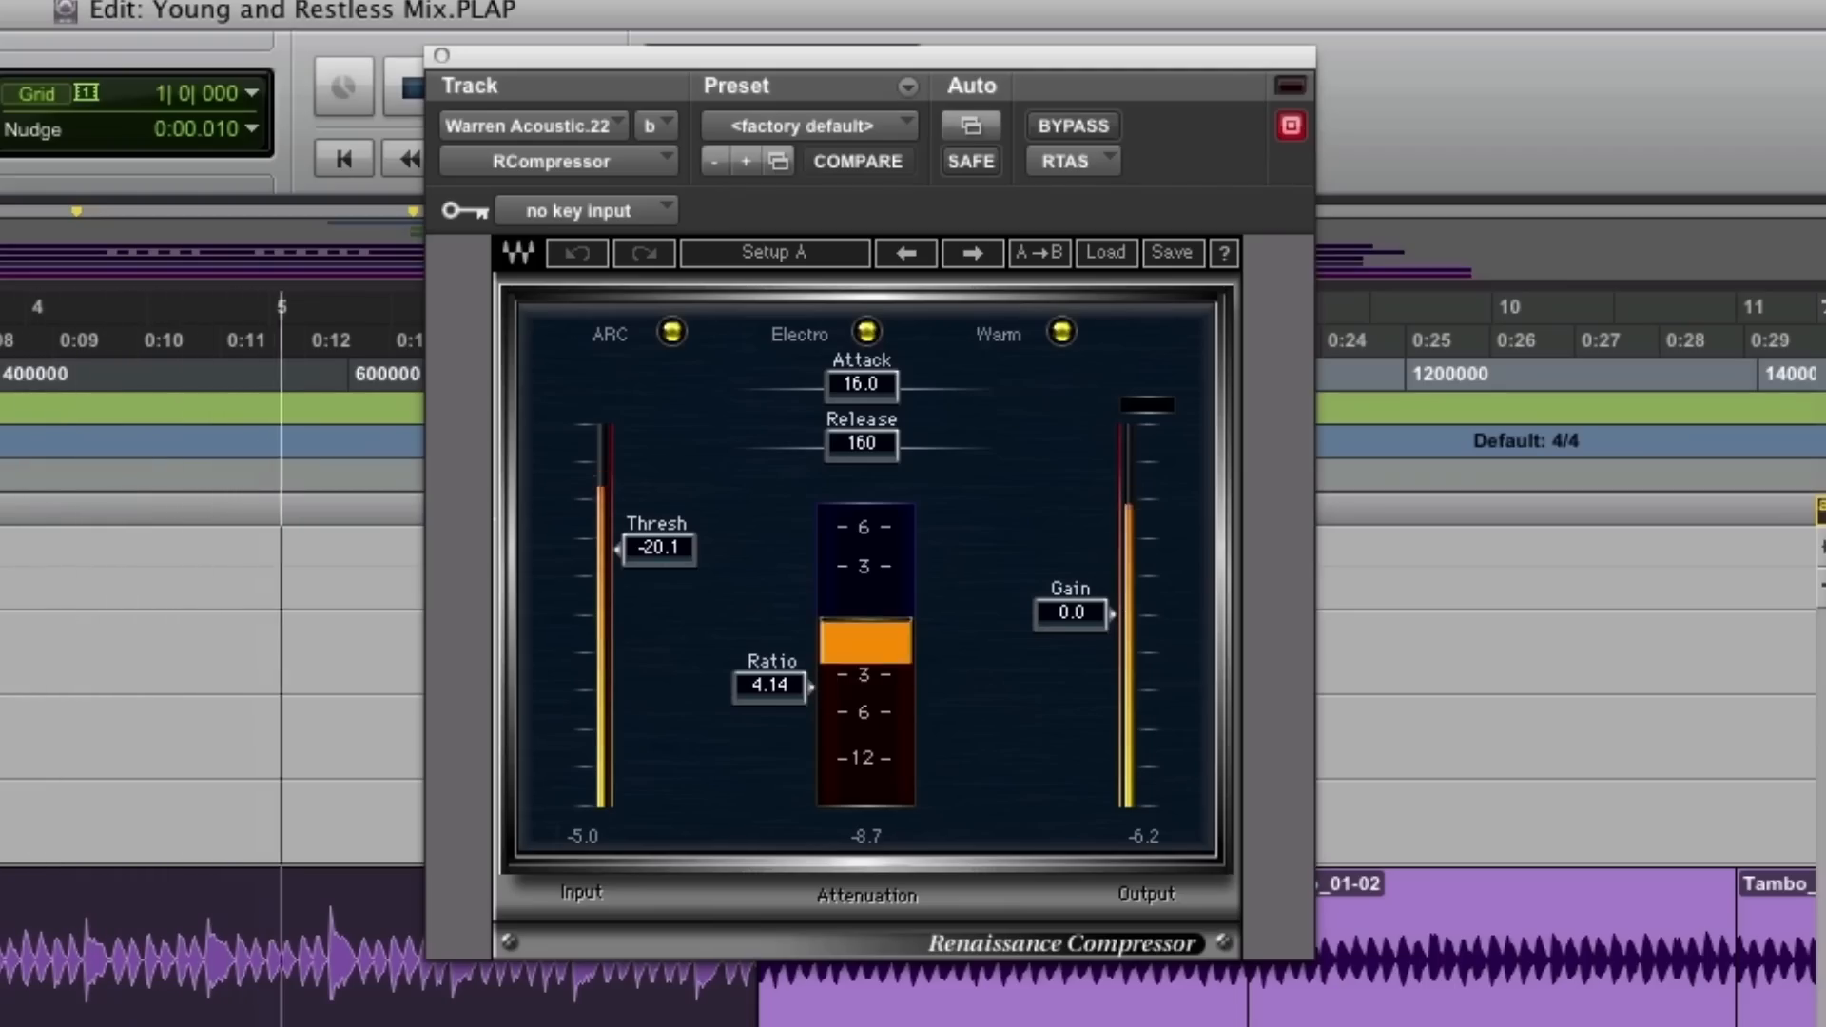
# Solo the drum, stomp and loop tracks again and place the edit cursor near the Intro marker, with the compressor window closed
pyautogui.scroll(1, 1564, 776)
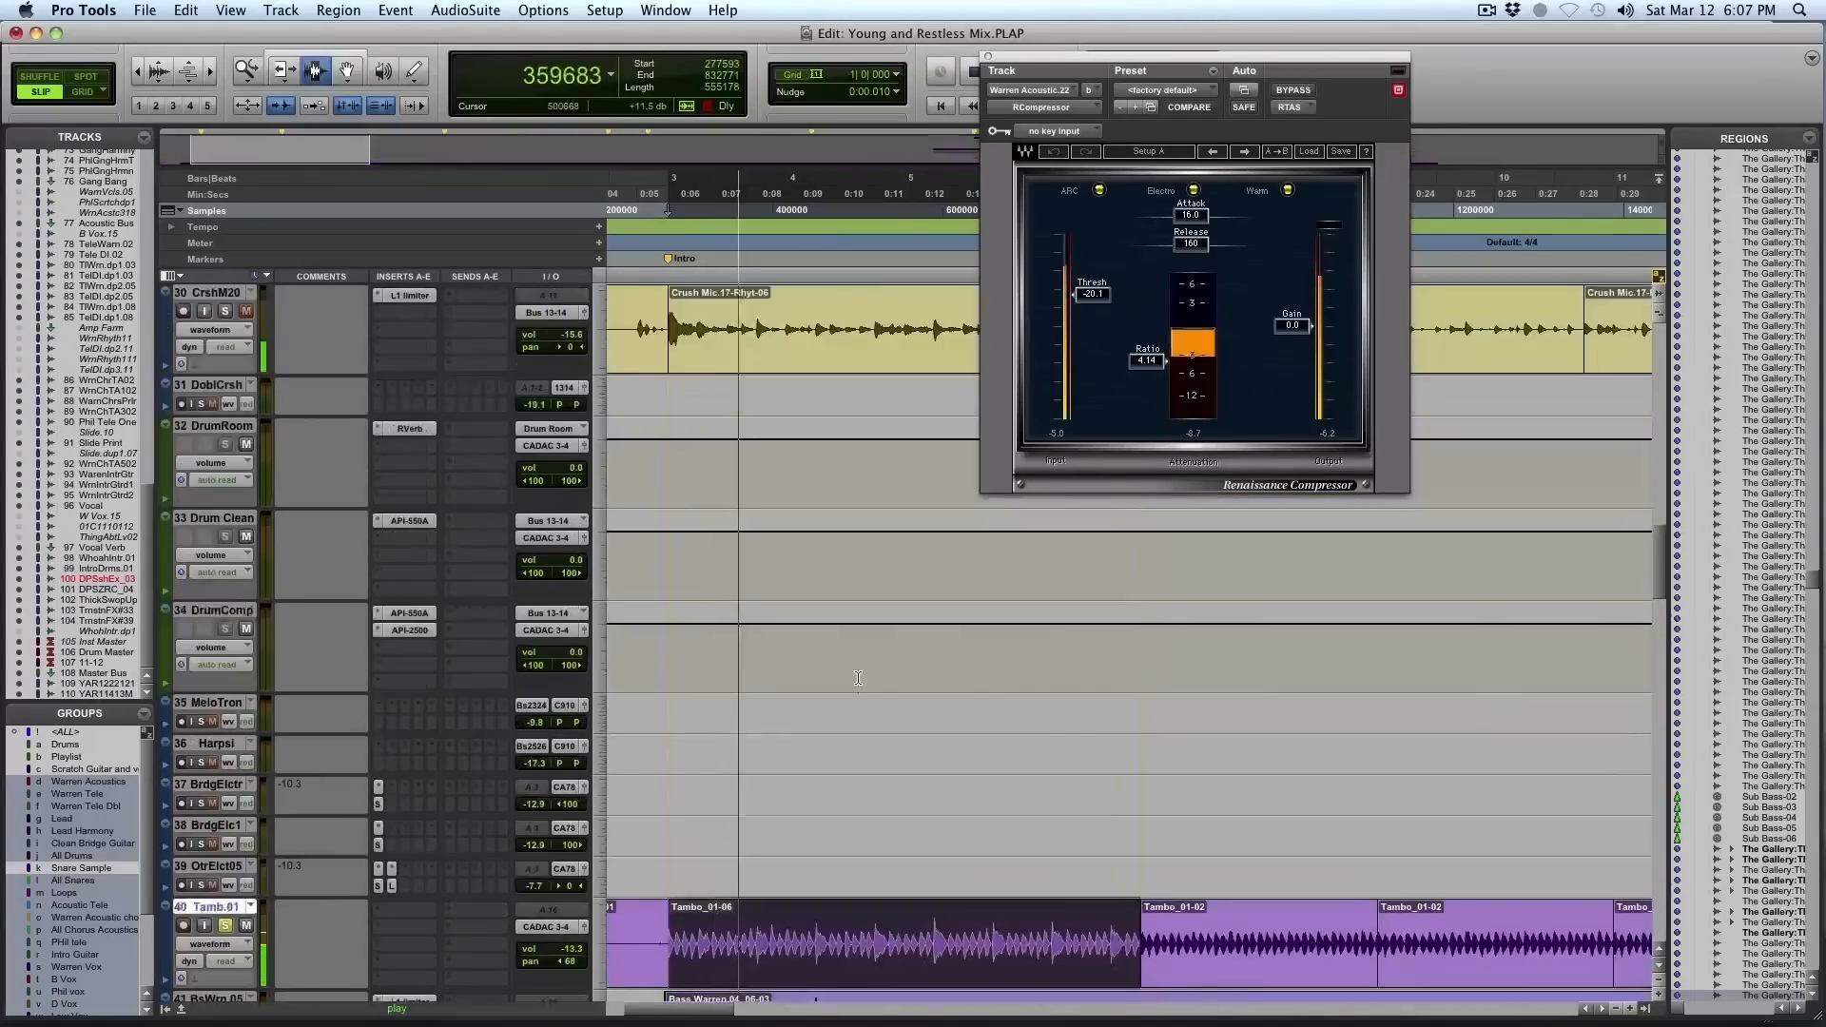
pyautogui.click(858, 679)
pyautogui.scroll(10, 858, 678)
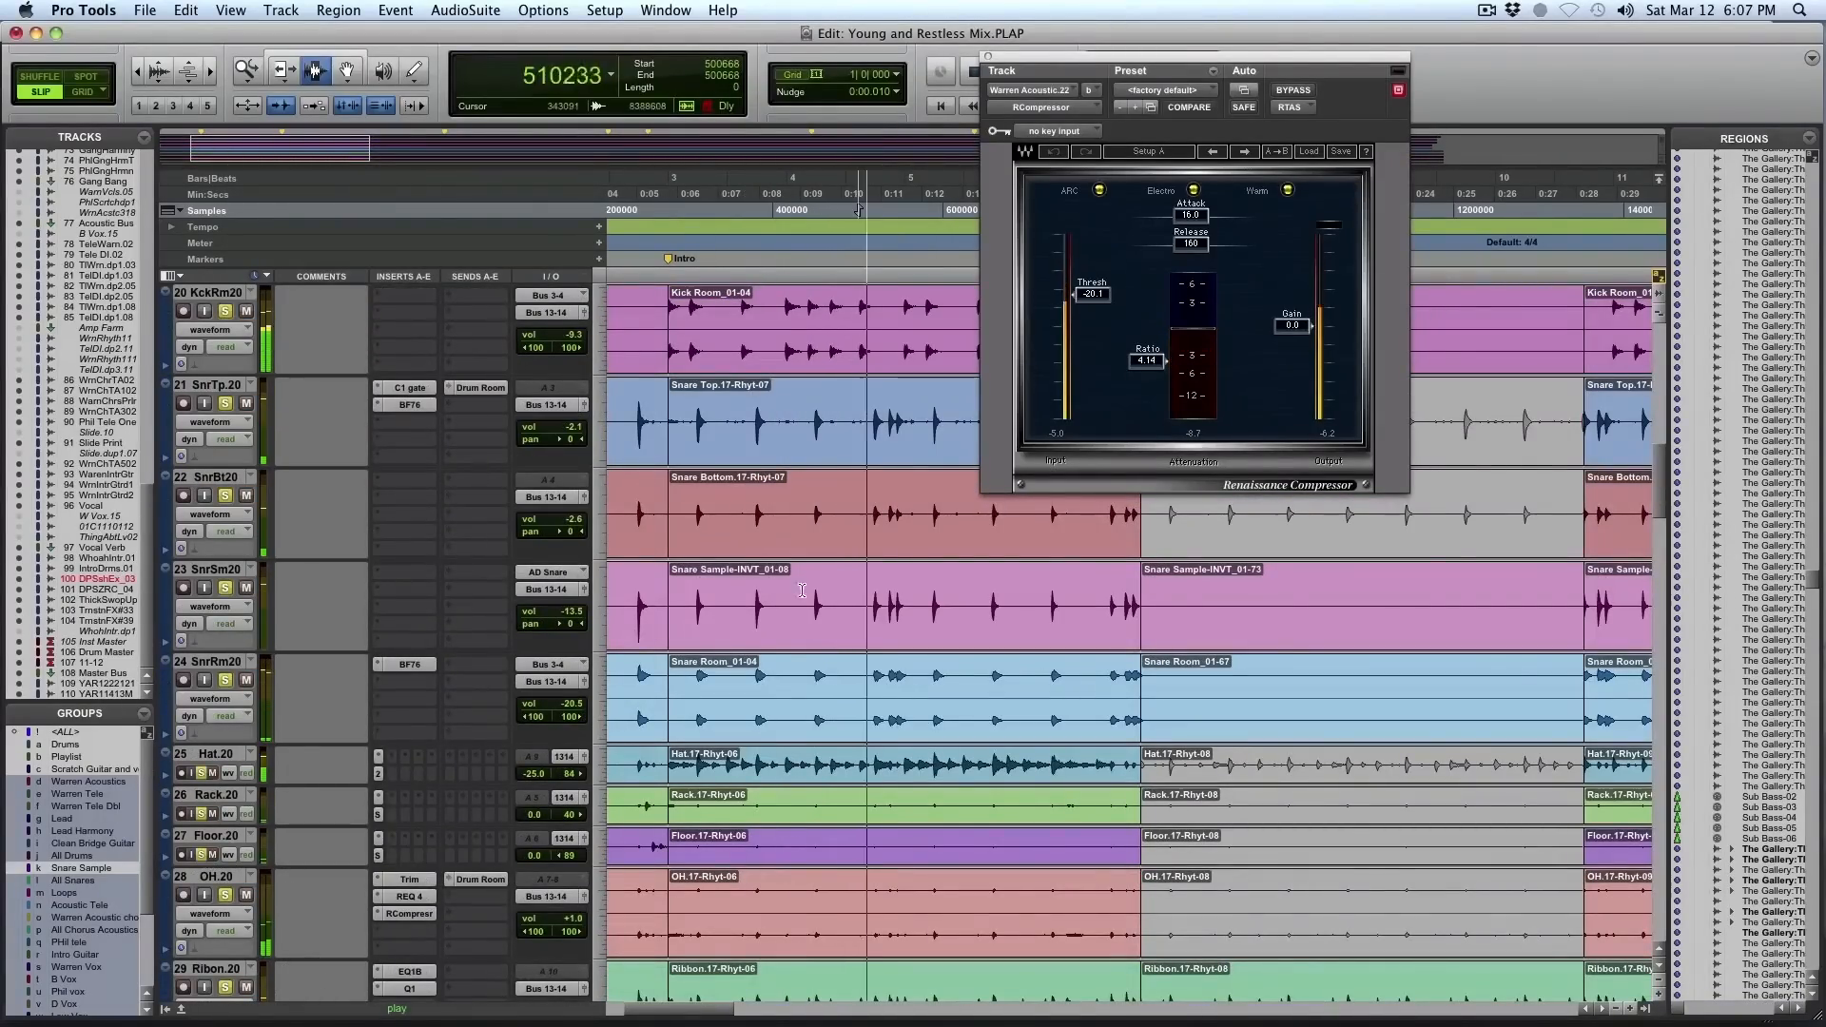
pyautogui.scroll(12, 791, 634)
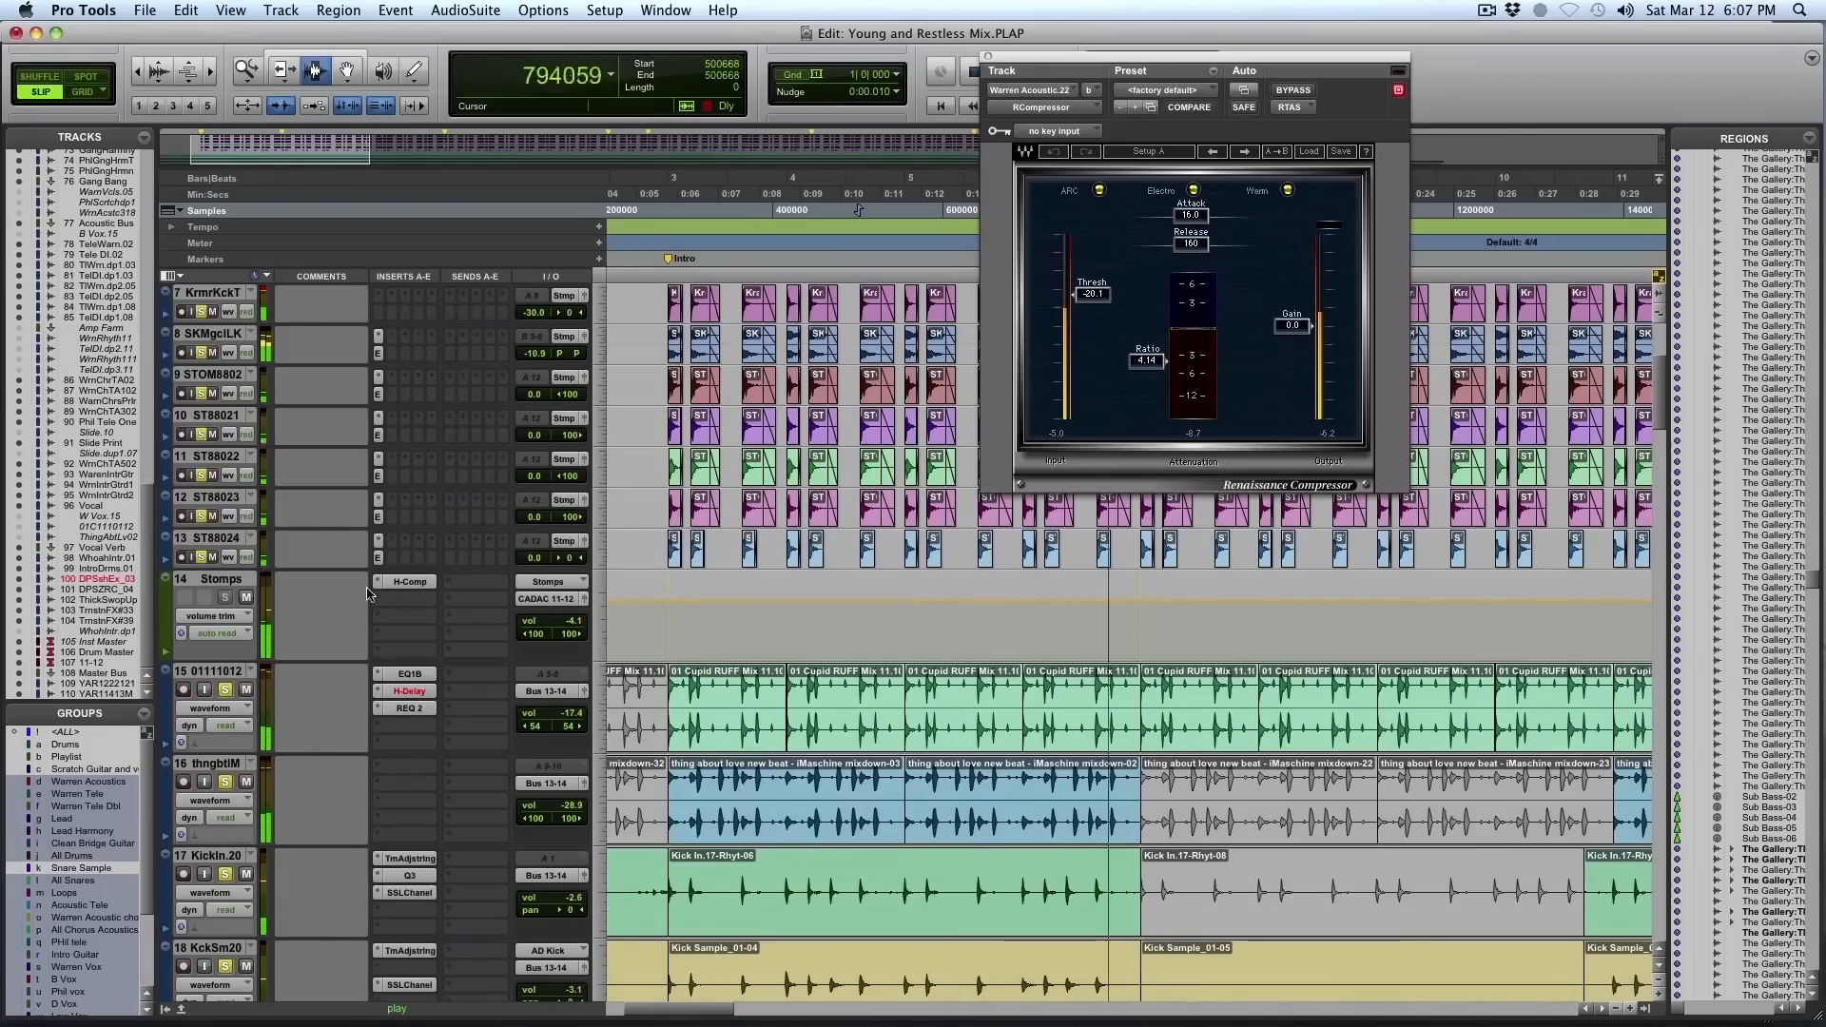
pyautogui.scroll(6, 672, 609)
pyautogui.click(673, 610)
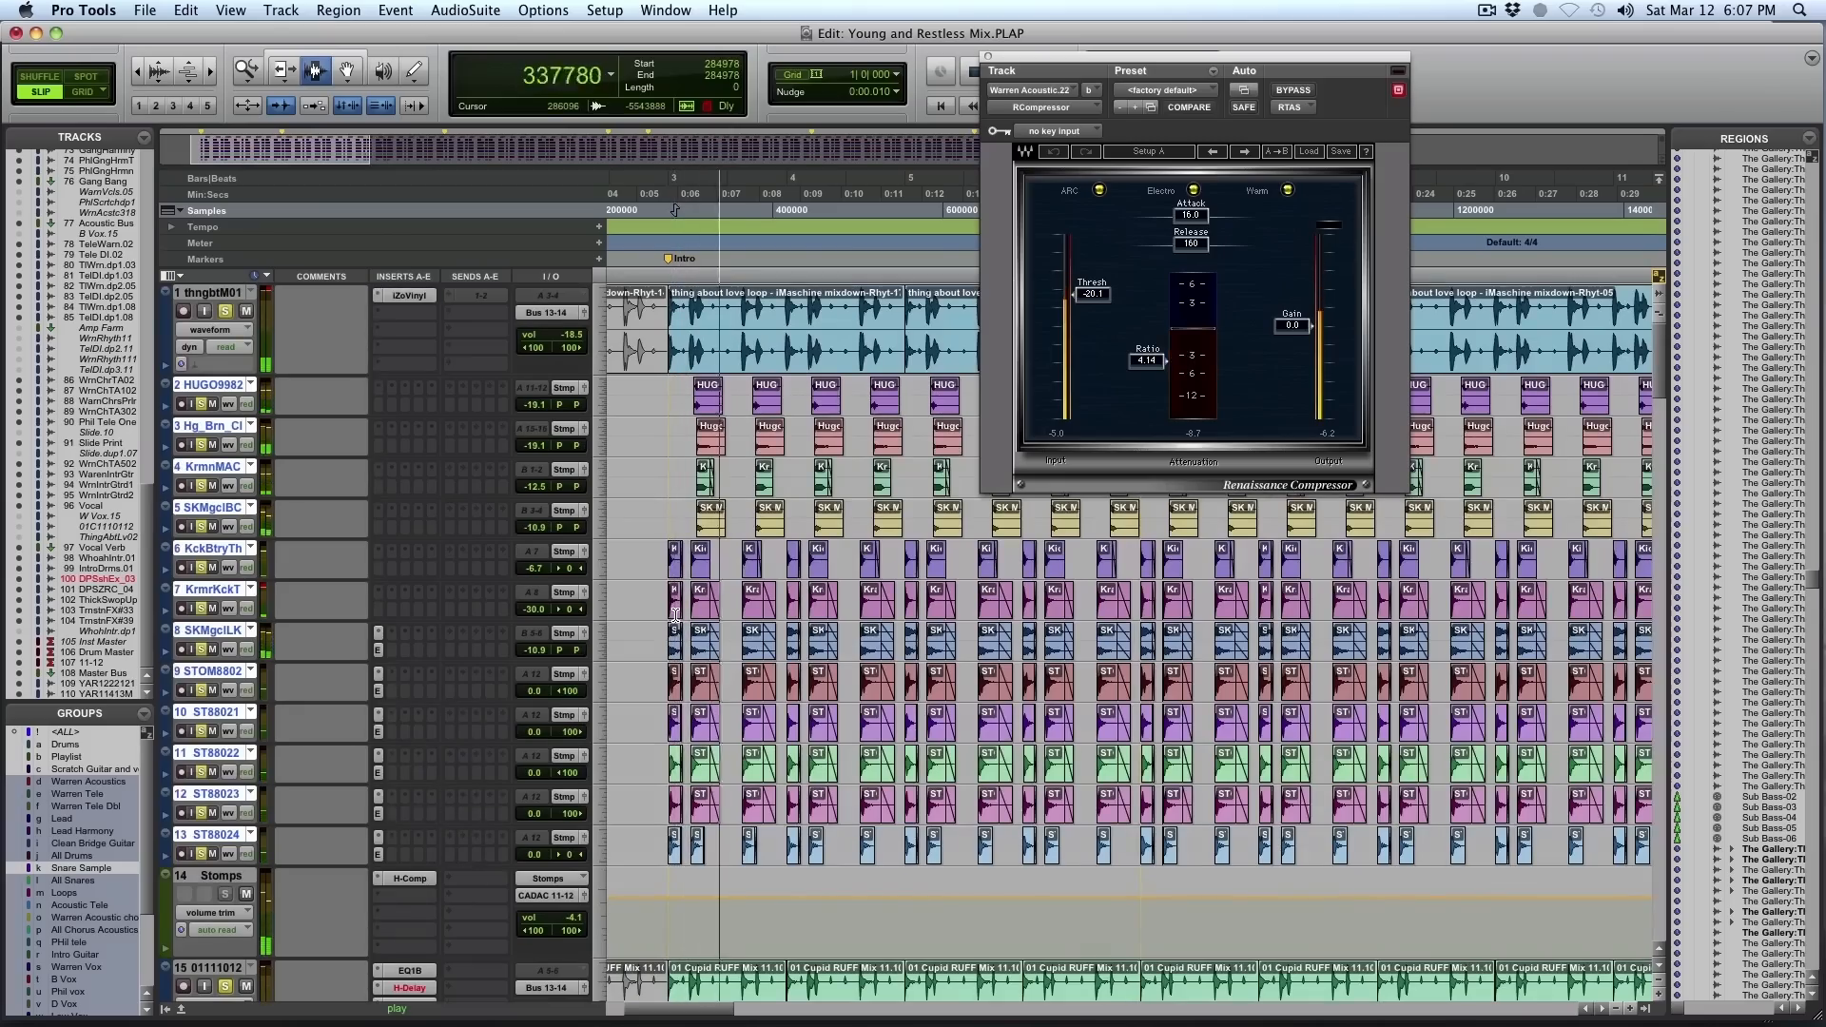
pyautogui.click(988, 56)
# Solo the BlpySyP synth track 44, increase its height, and restart playback from the Intro
pyautogui.scroll(-15, 1093, 839)
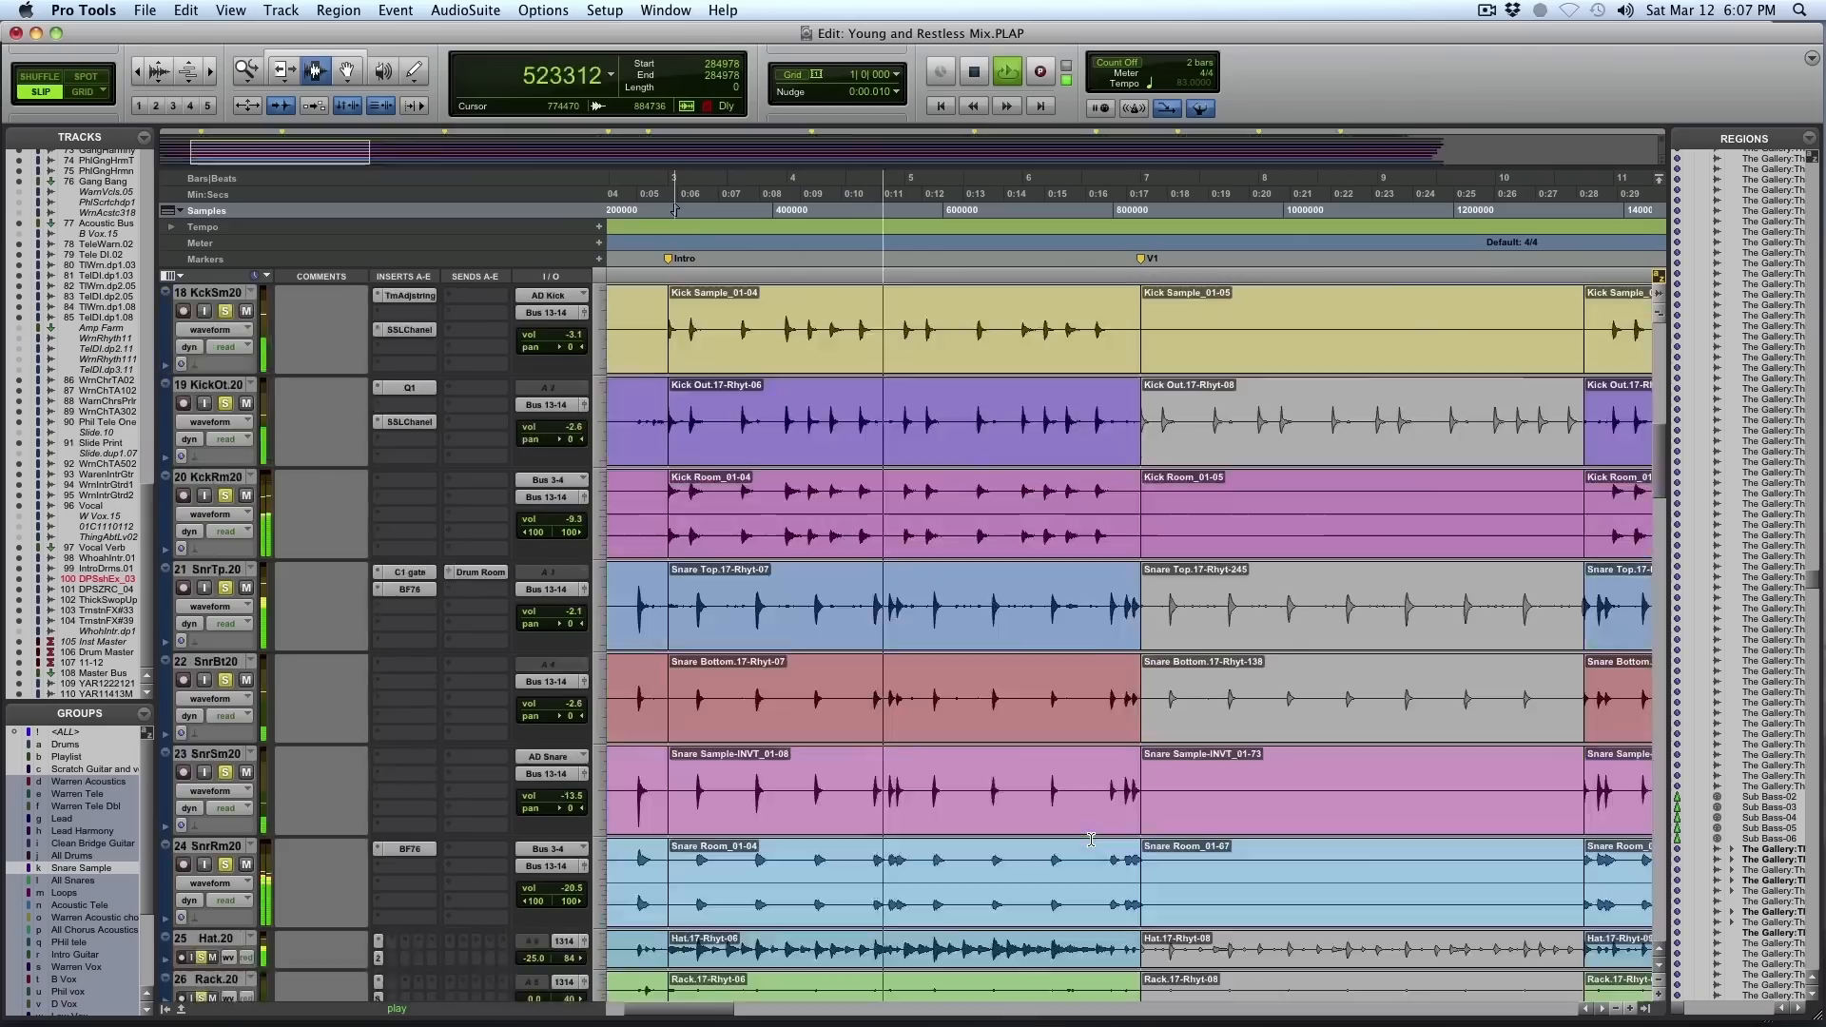
pyautogui.scroll(-8, 1092, 839)
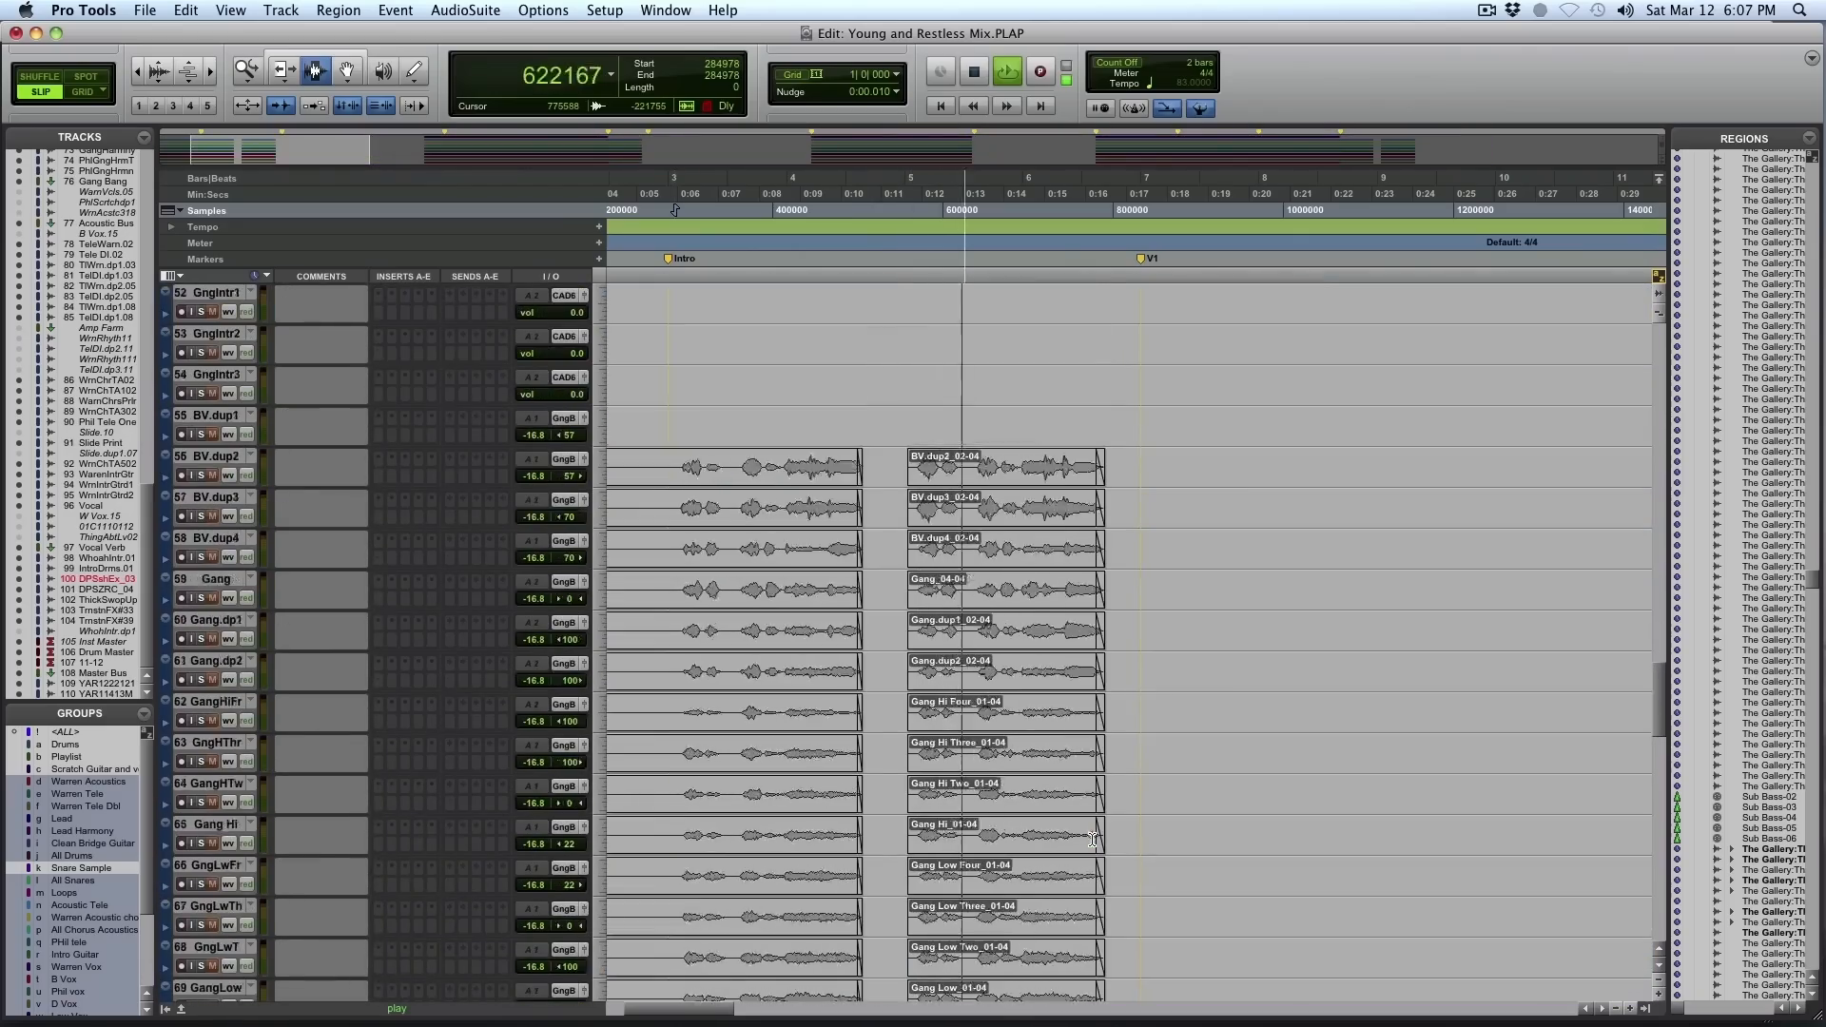
pyautogui.scroll(5, 1092, 839)
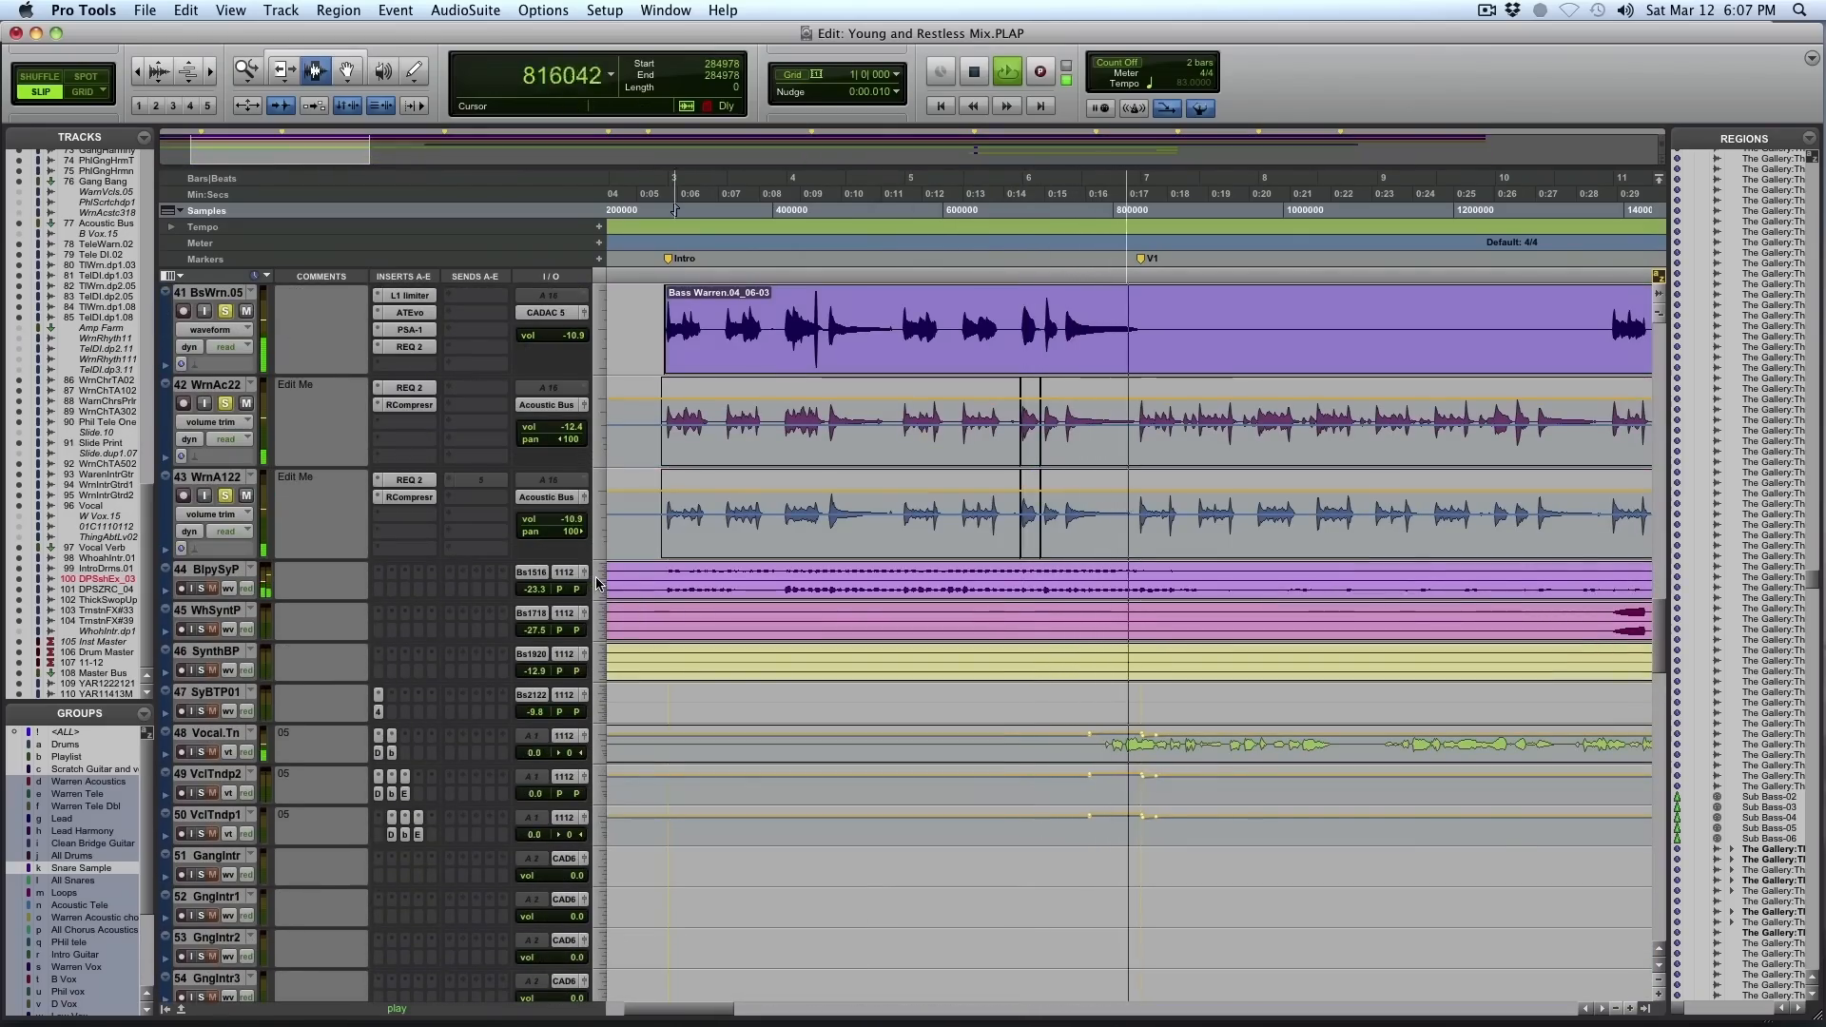
pyautogui.press('space')
pyautogui.keyDown('super'); pyautogui.click(225, 591); pyautogui.keyUp('super')
pyautogui.press('space')
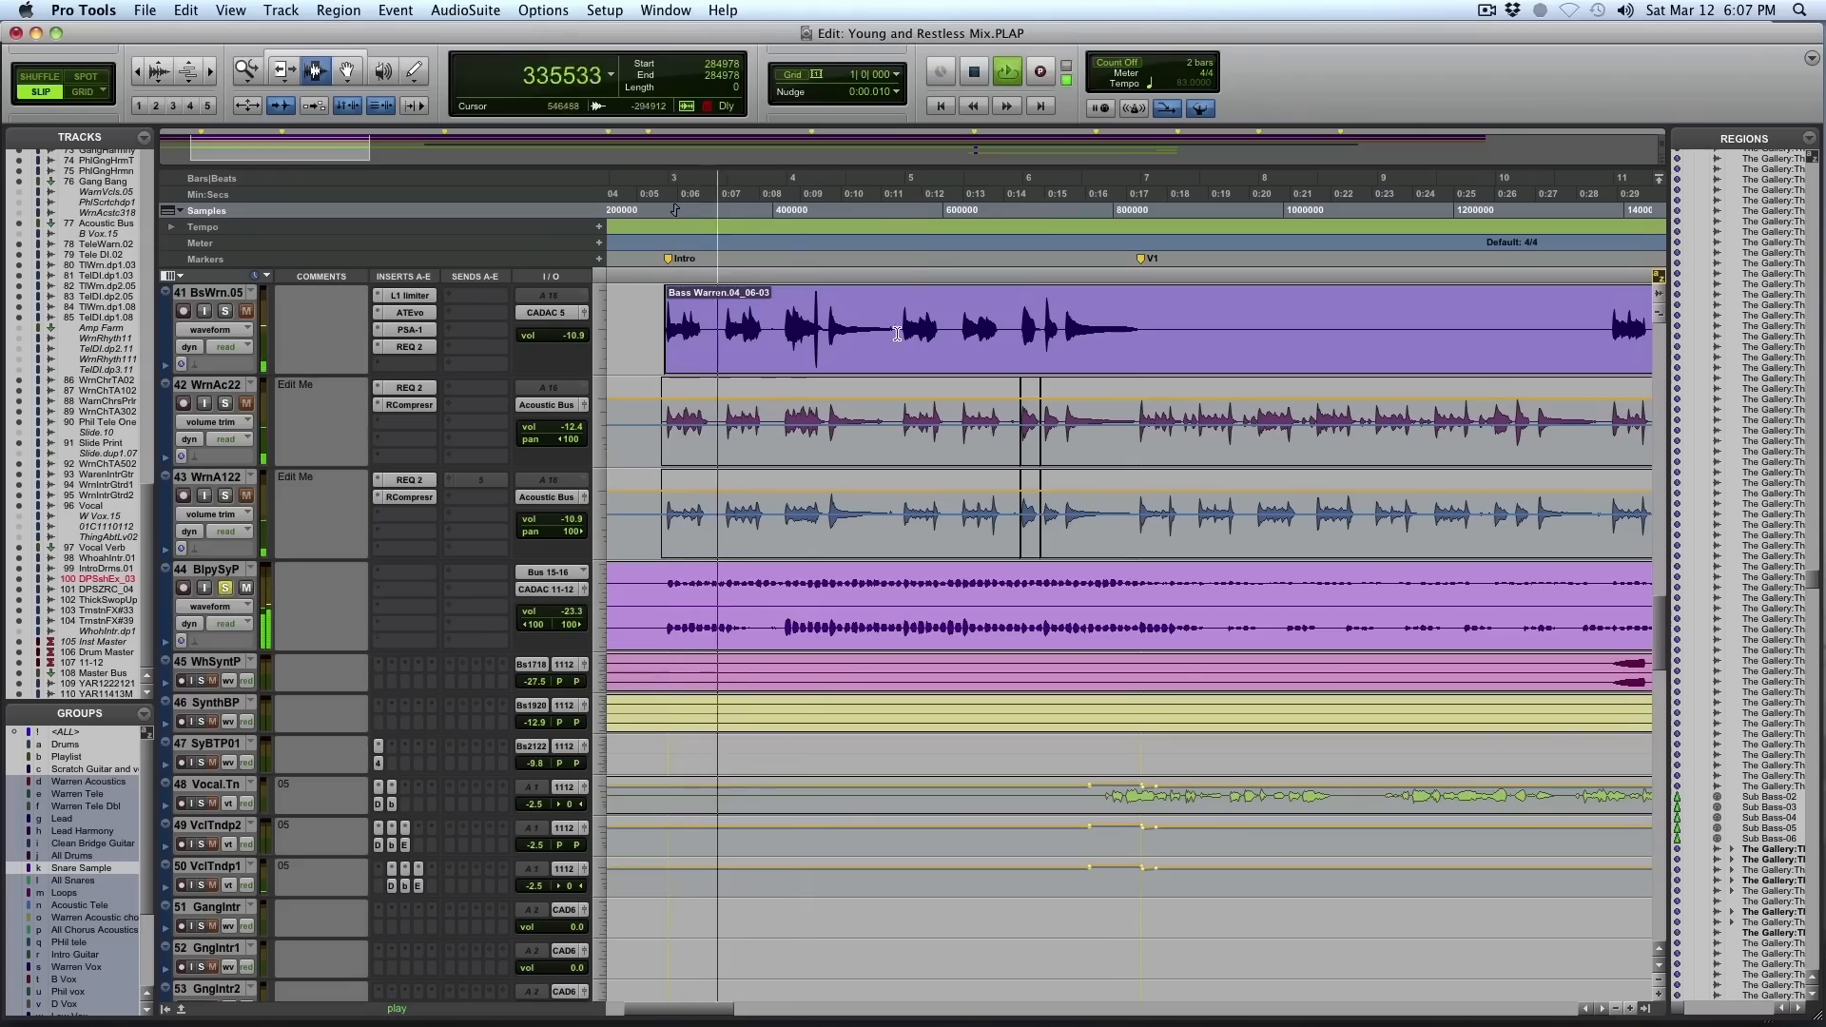
# Select the Tambo_01-06 region on the tambourine track as the playback range and play it
pyautogui.scroll(3, 902, 433)
pyautogui.doubleClick(869, 527)
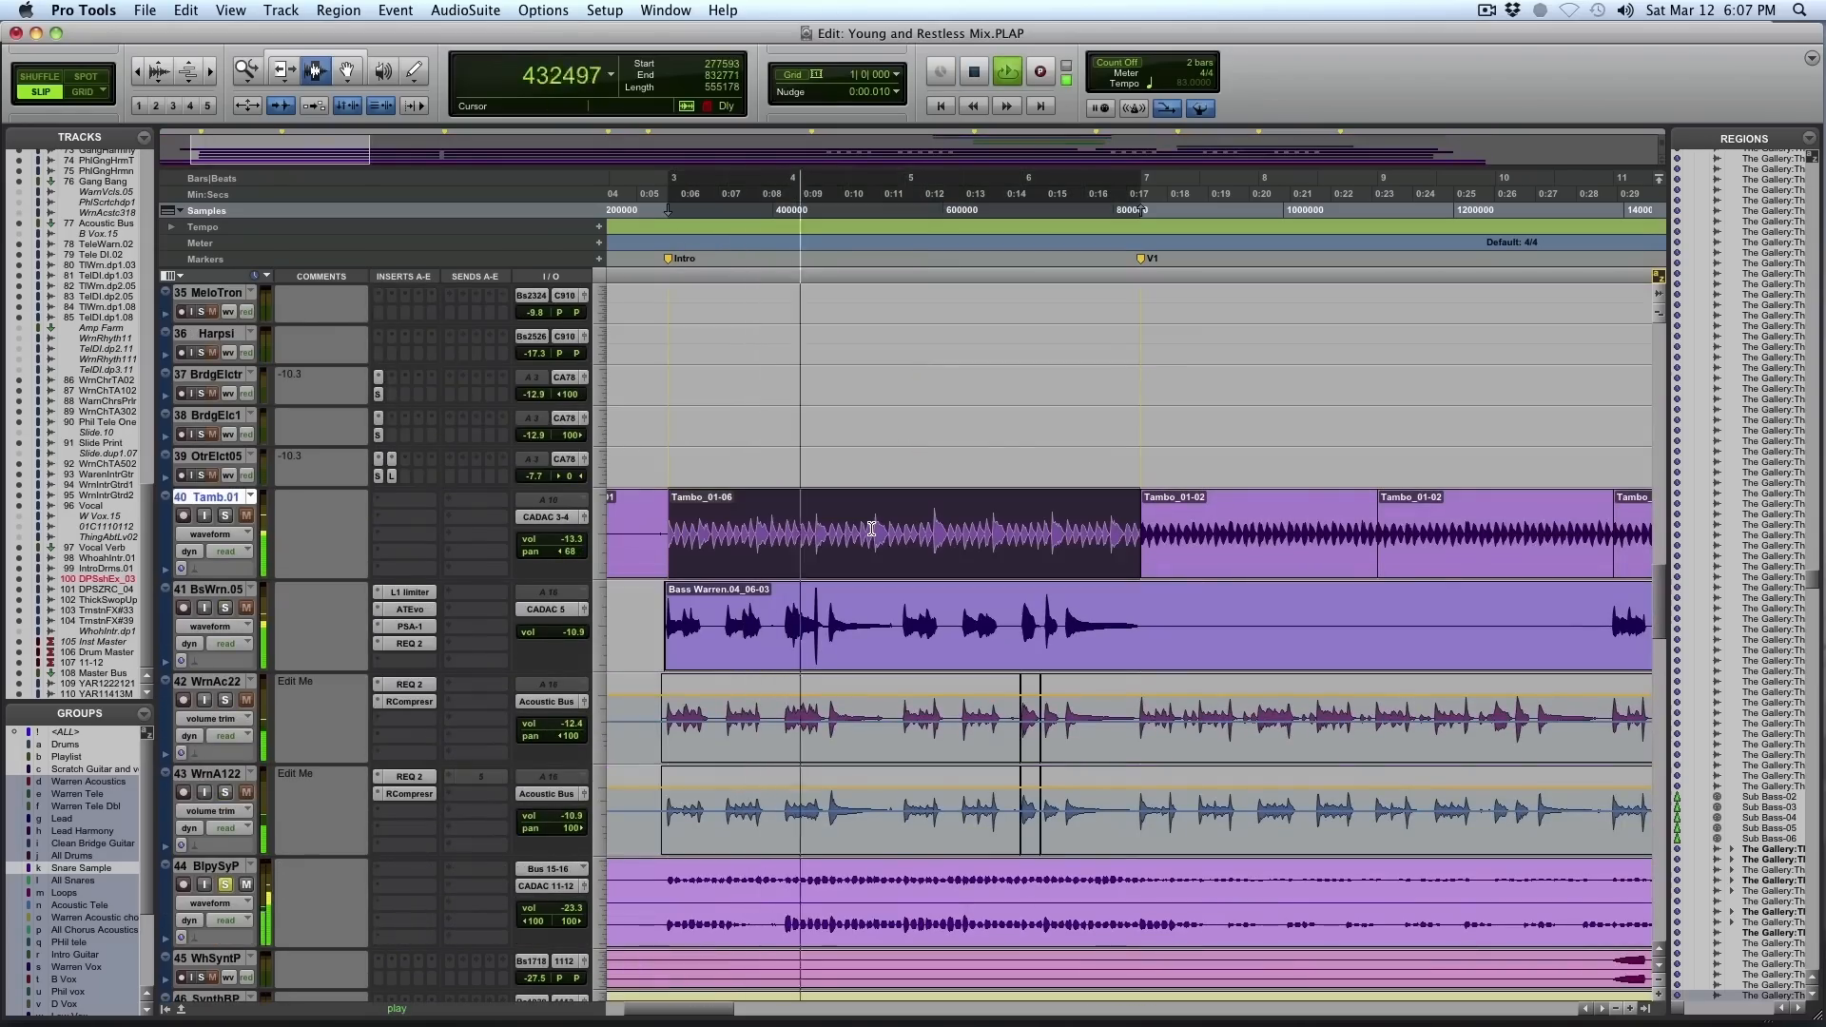
pyautogui.press('space')
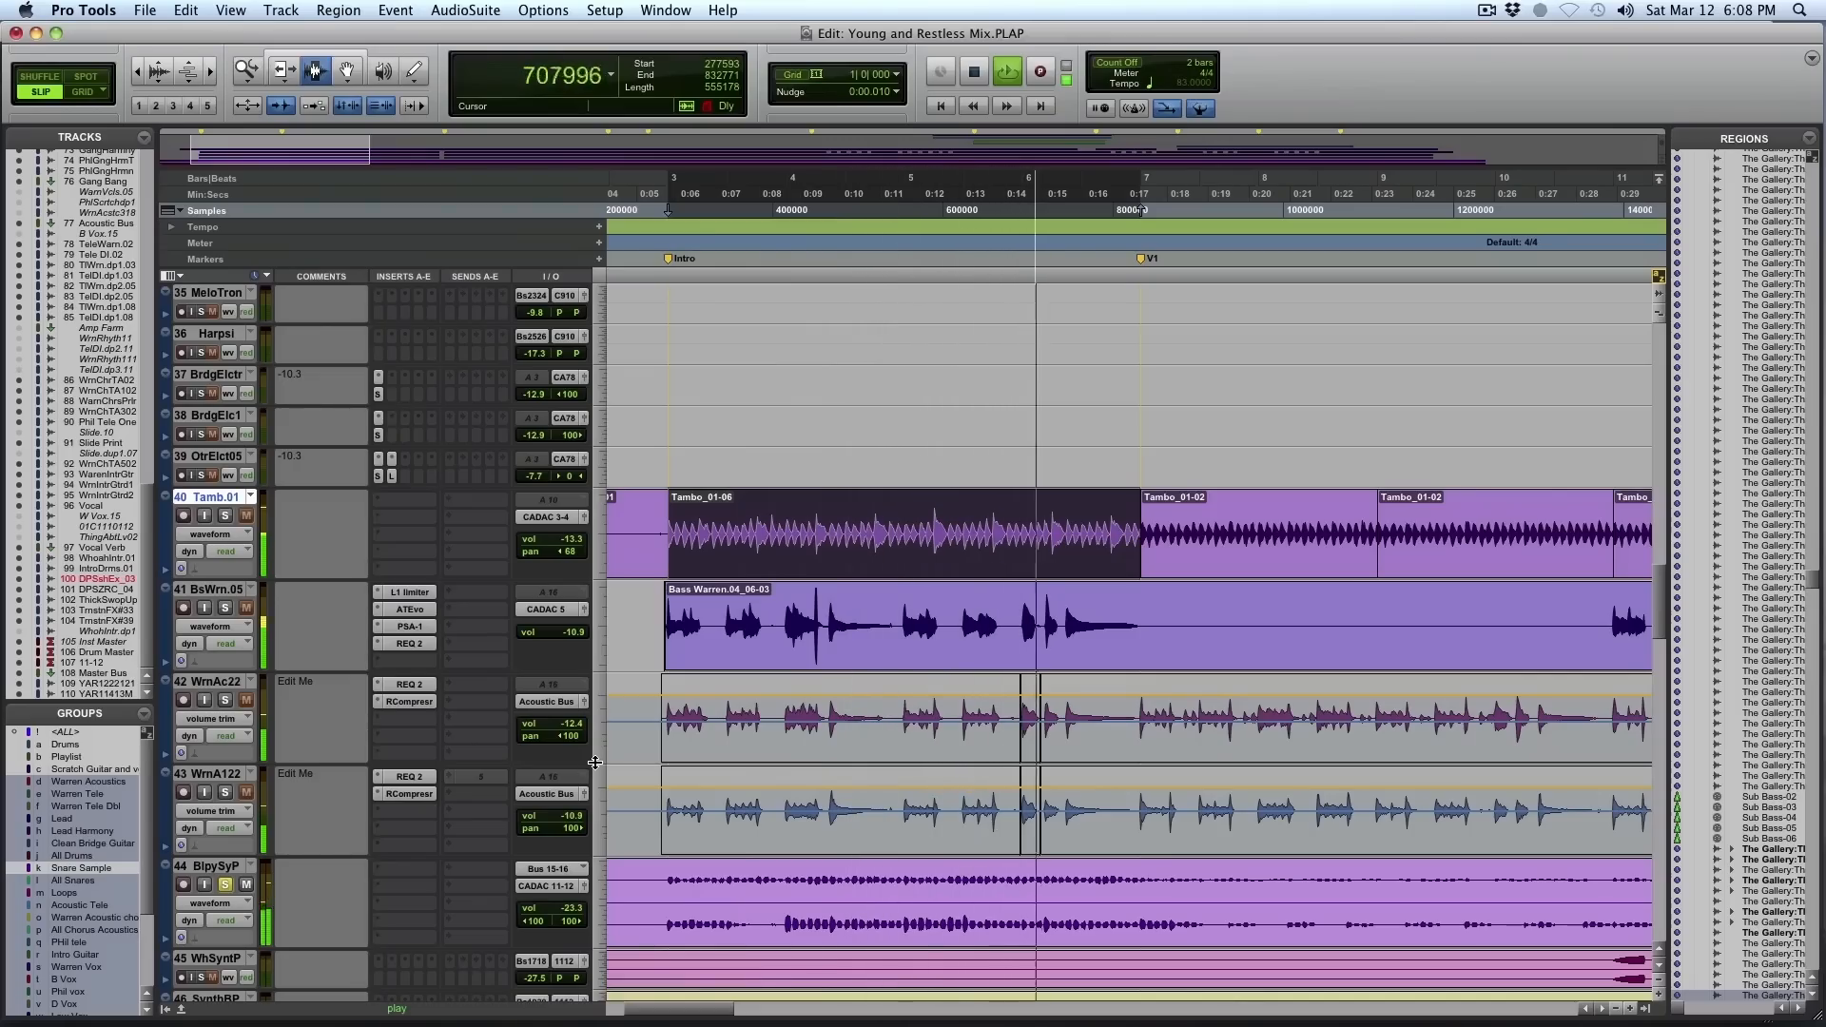
# Solo Tele guitar tracks 78 and 79 and play the intro range
pyautogui.scroll(-1, 557, 661)
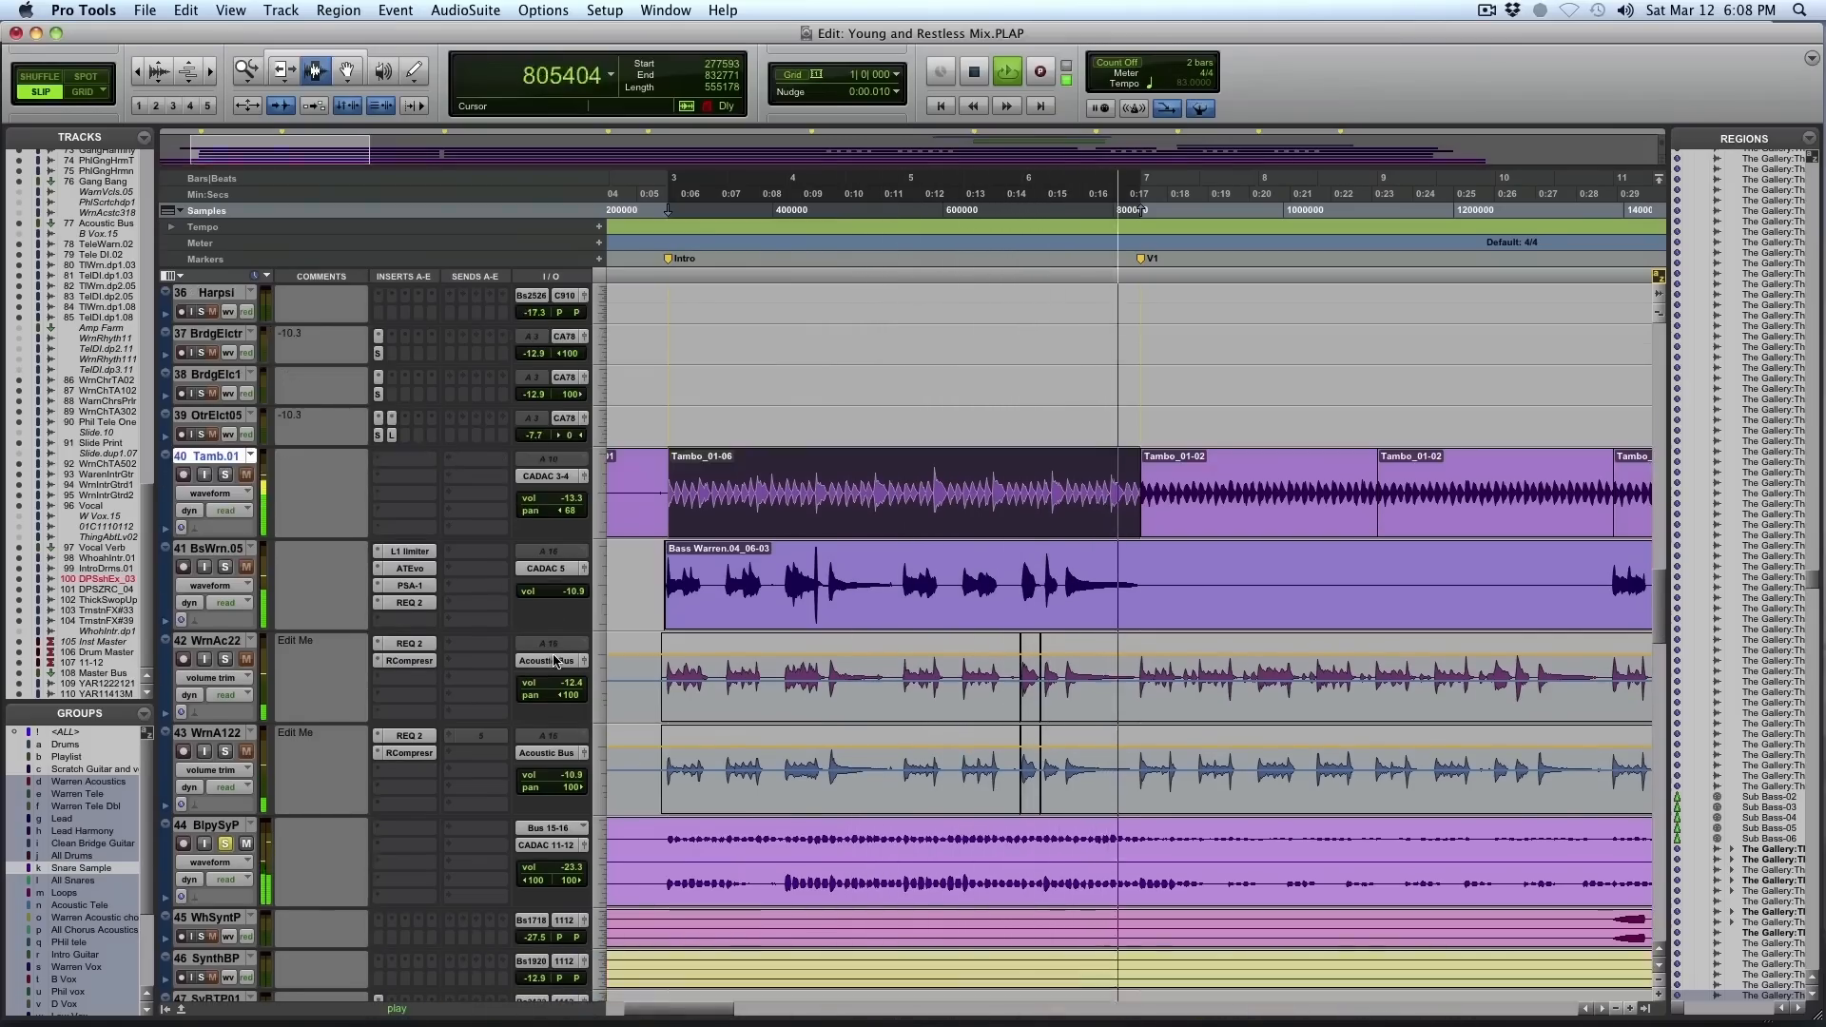
pyautogui.scroll(-14, 557, 661)
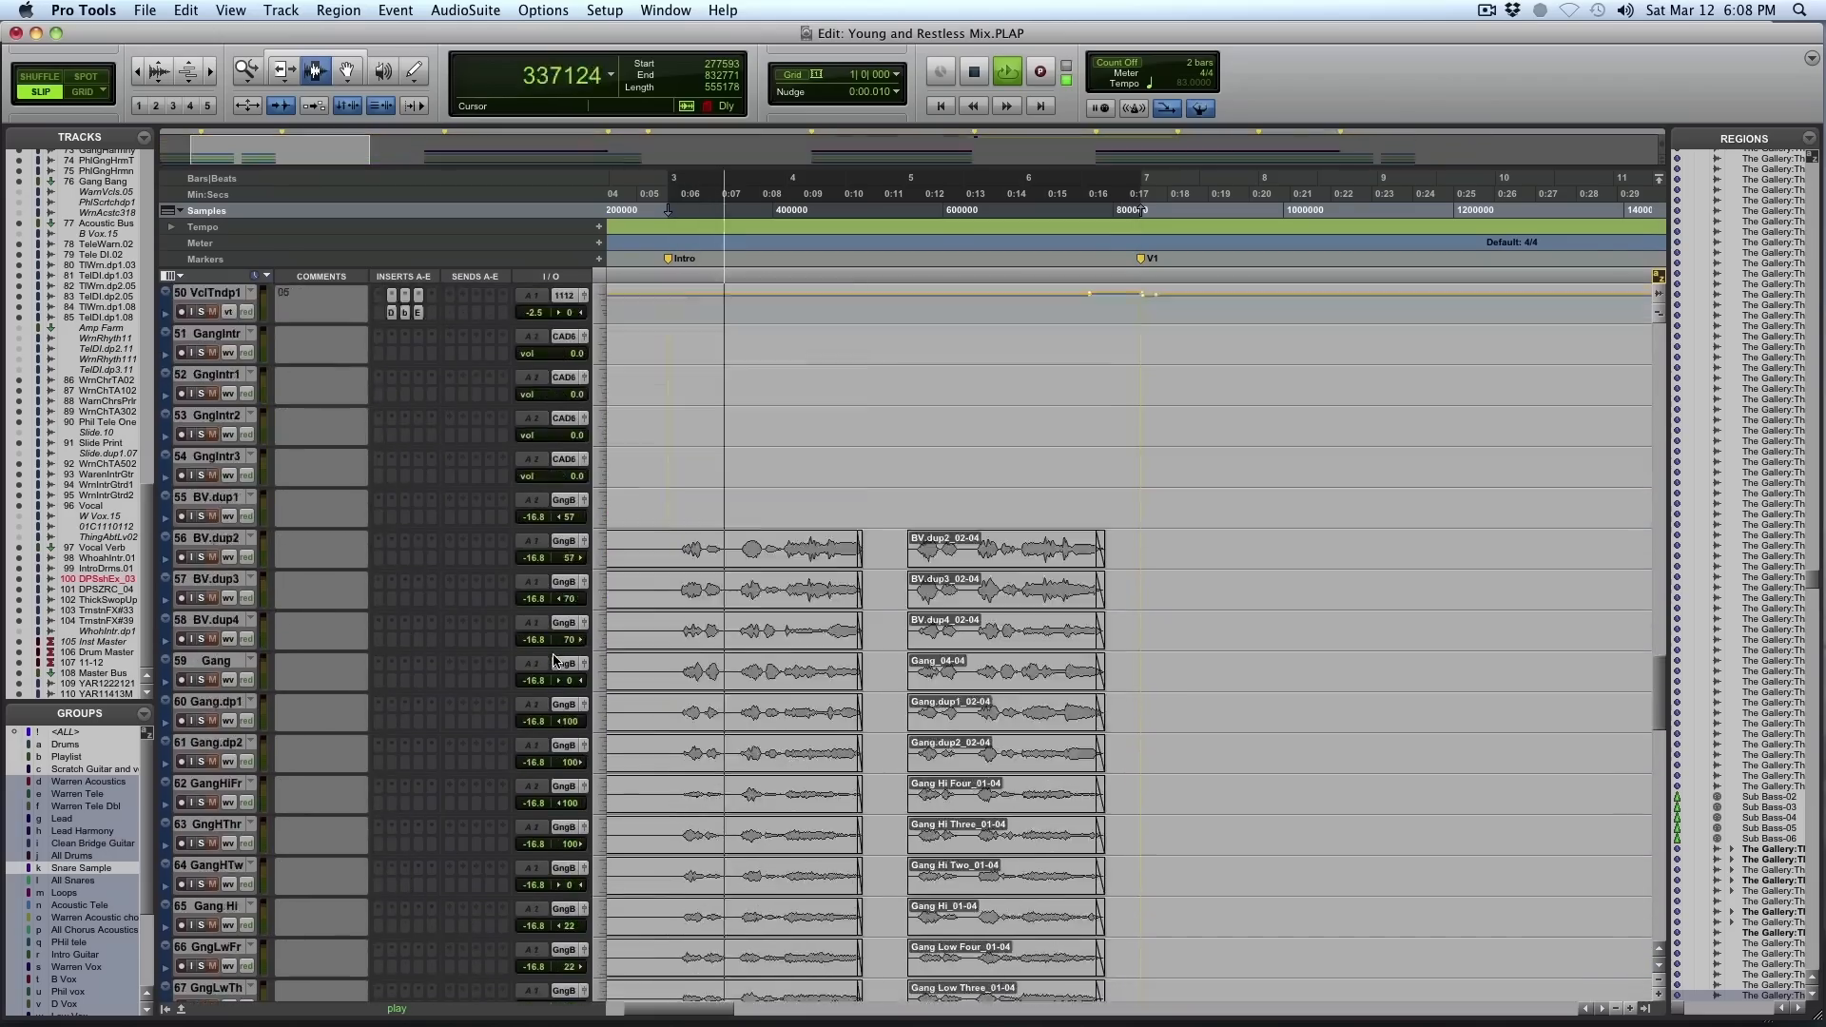
pyautogui.scroll(-20, 557, 661)
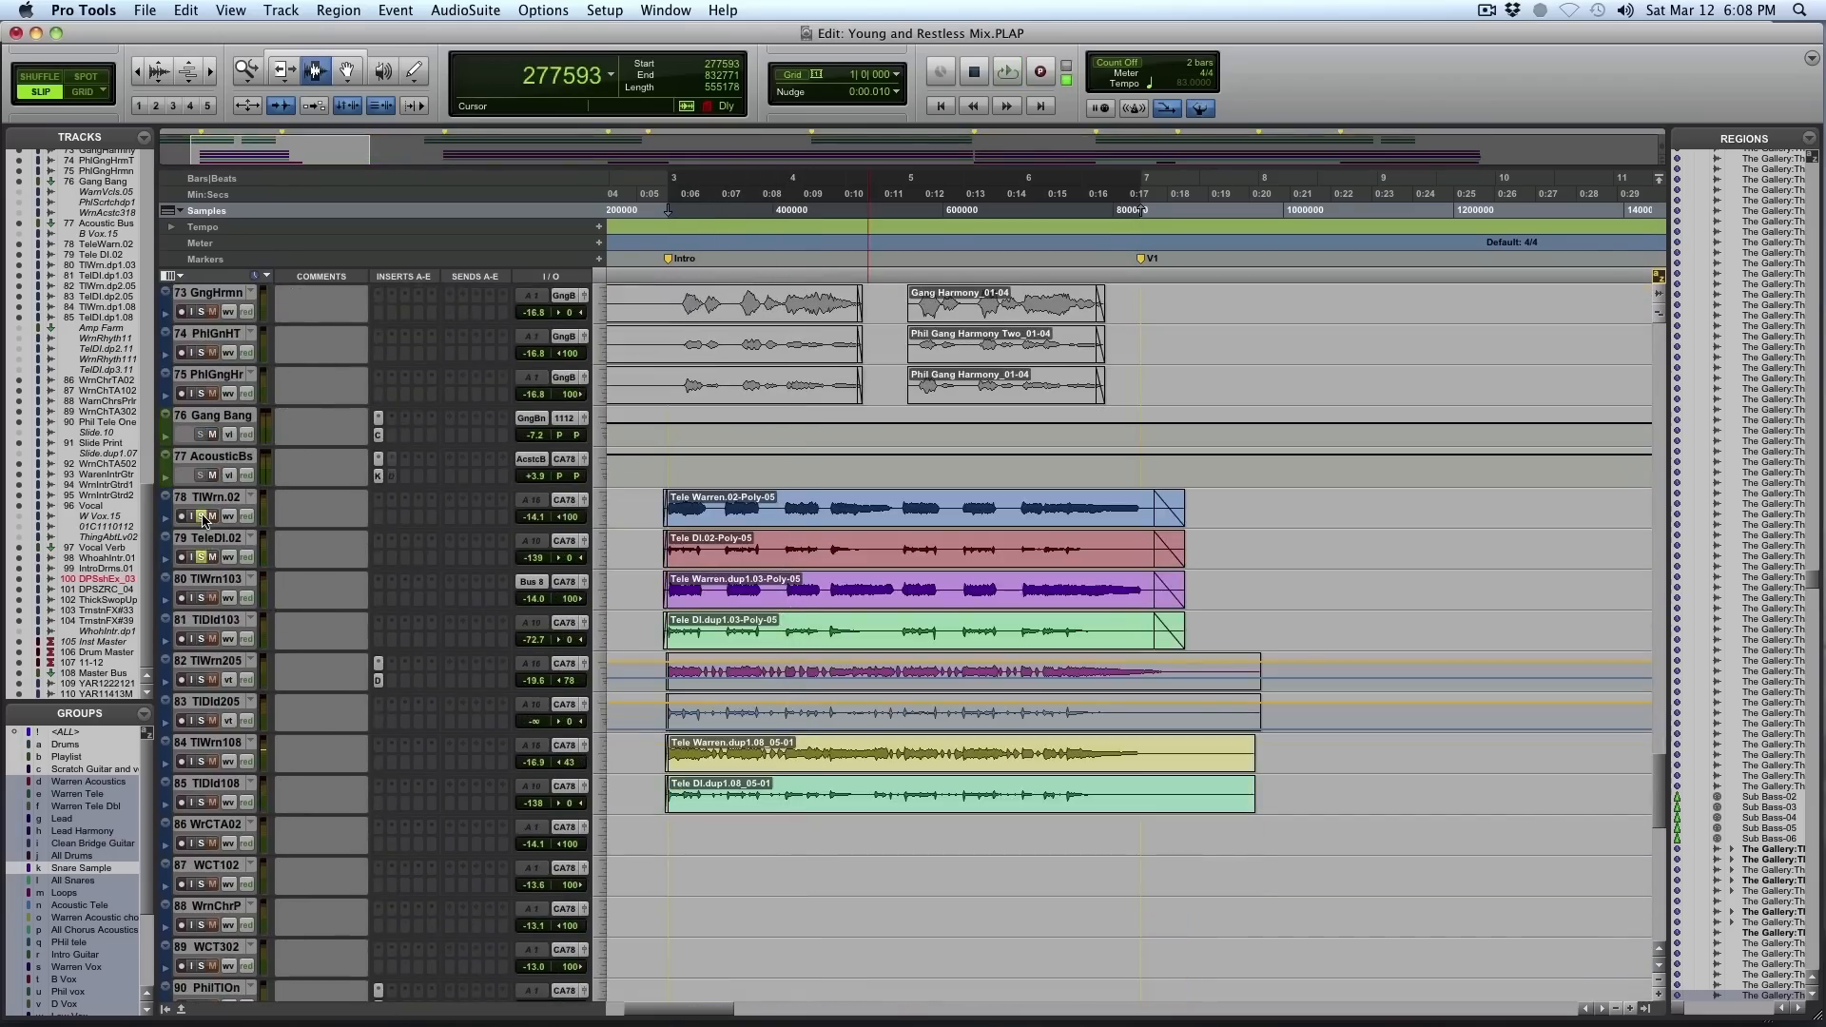
pyautogui.press('space')
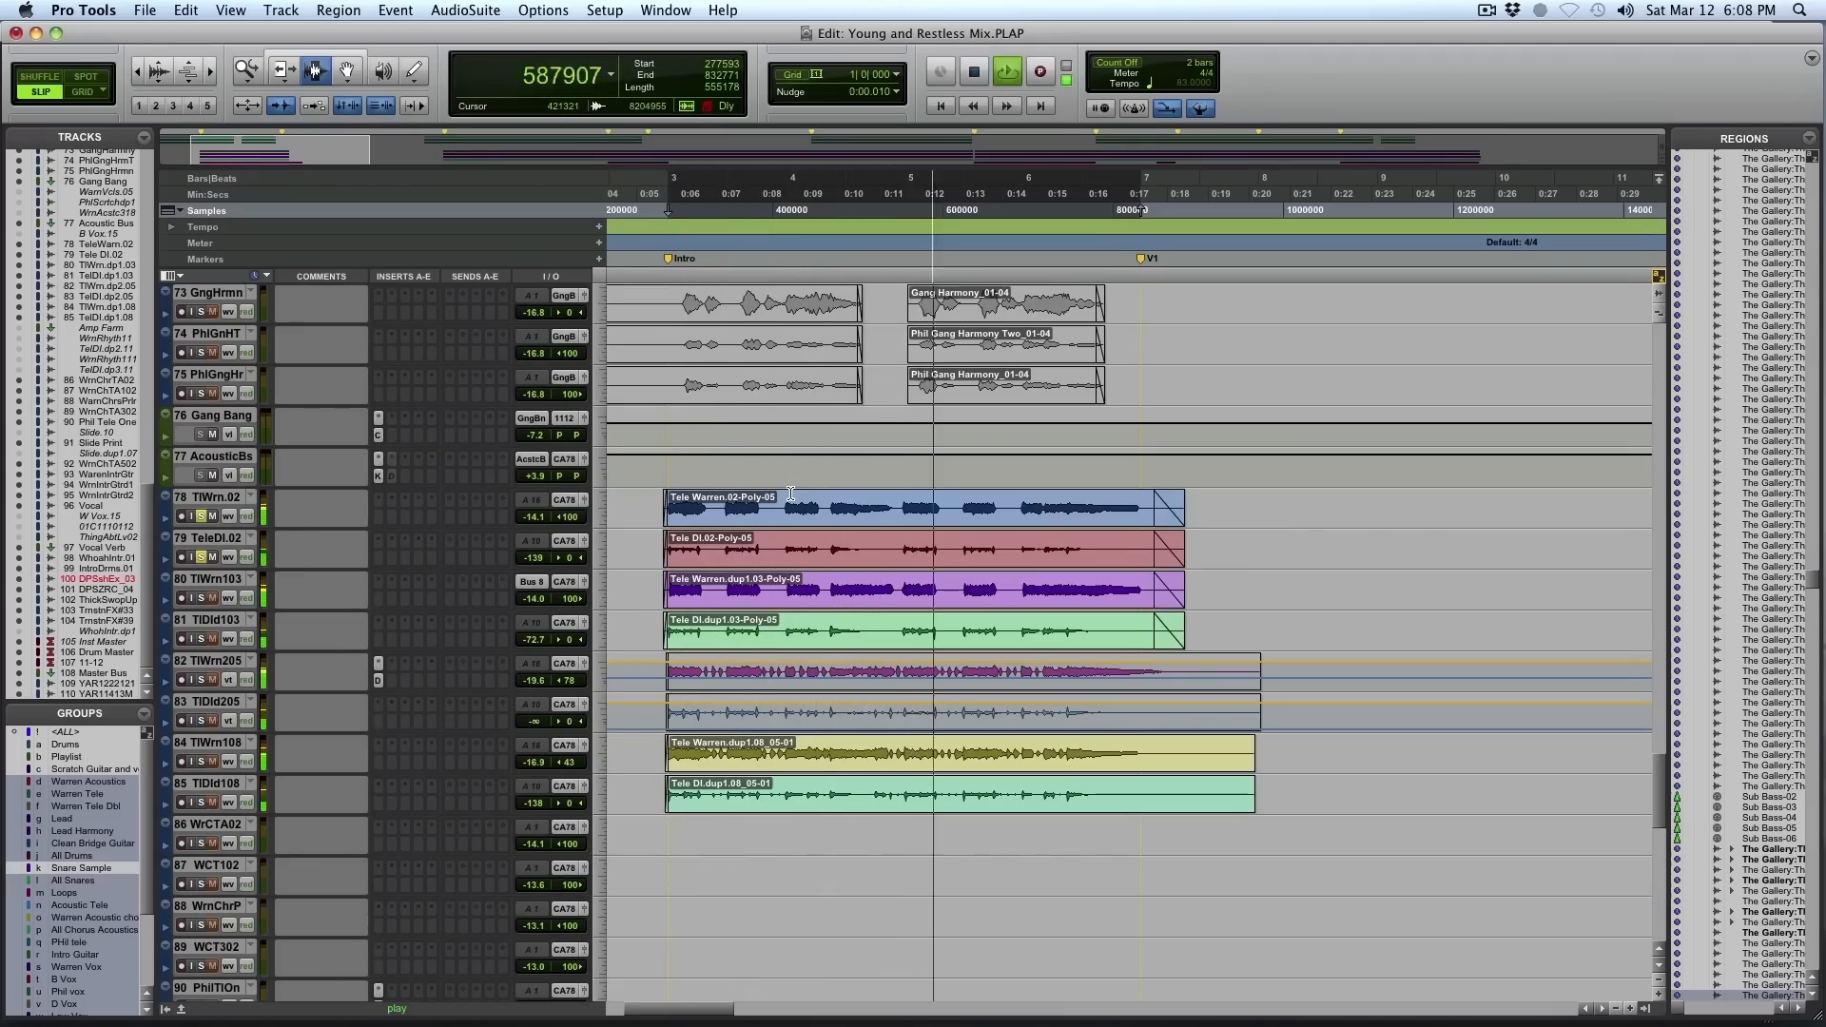
# Solo Tele tracks 80 and 81, and switch the solo of tracks 78 and 79 off and on to compare
pyautogui.click(200, 598)
pyautogui.click(201, 557)
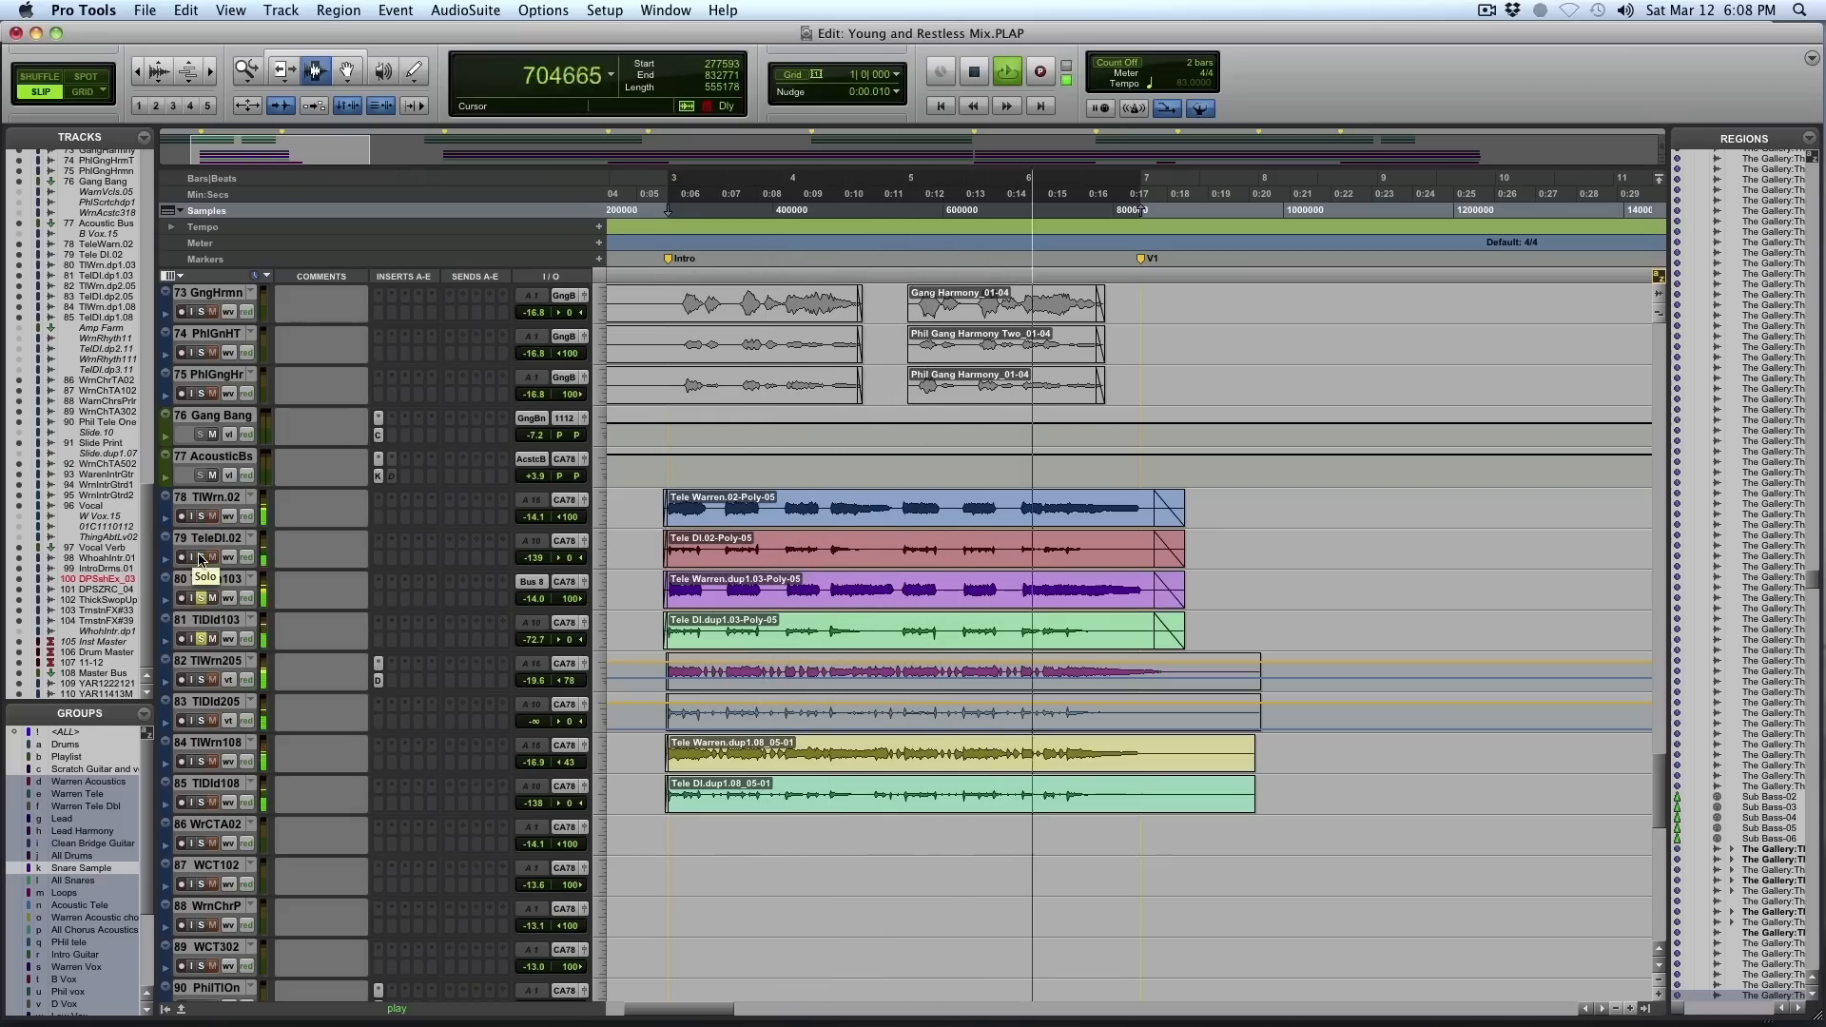
pyautogui.click(200, 557)
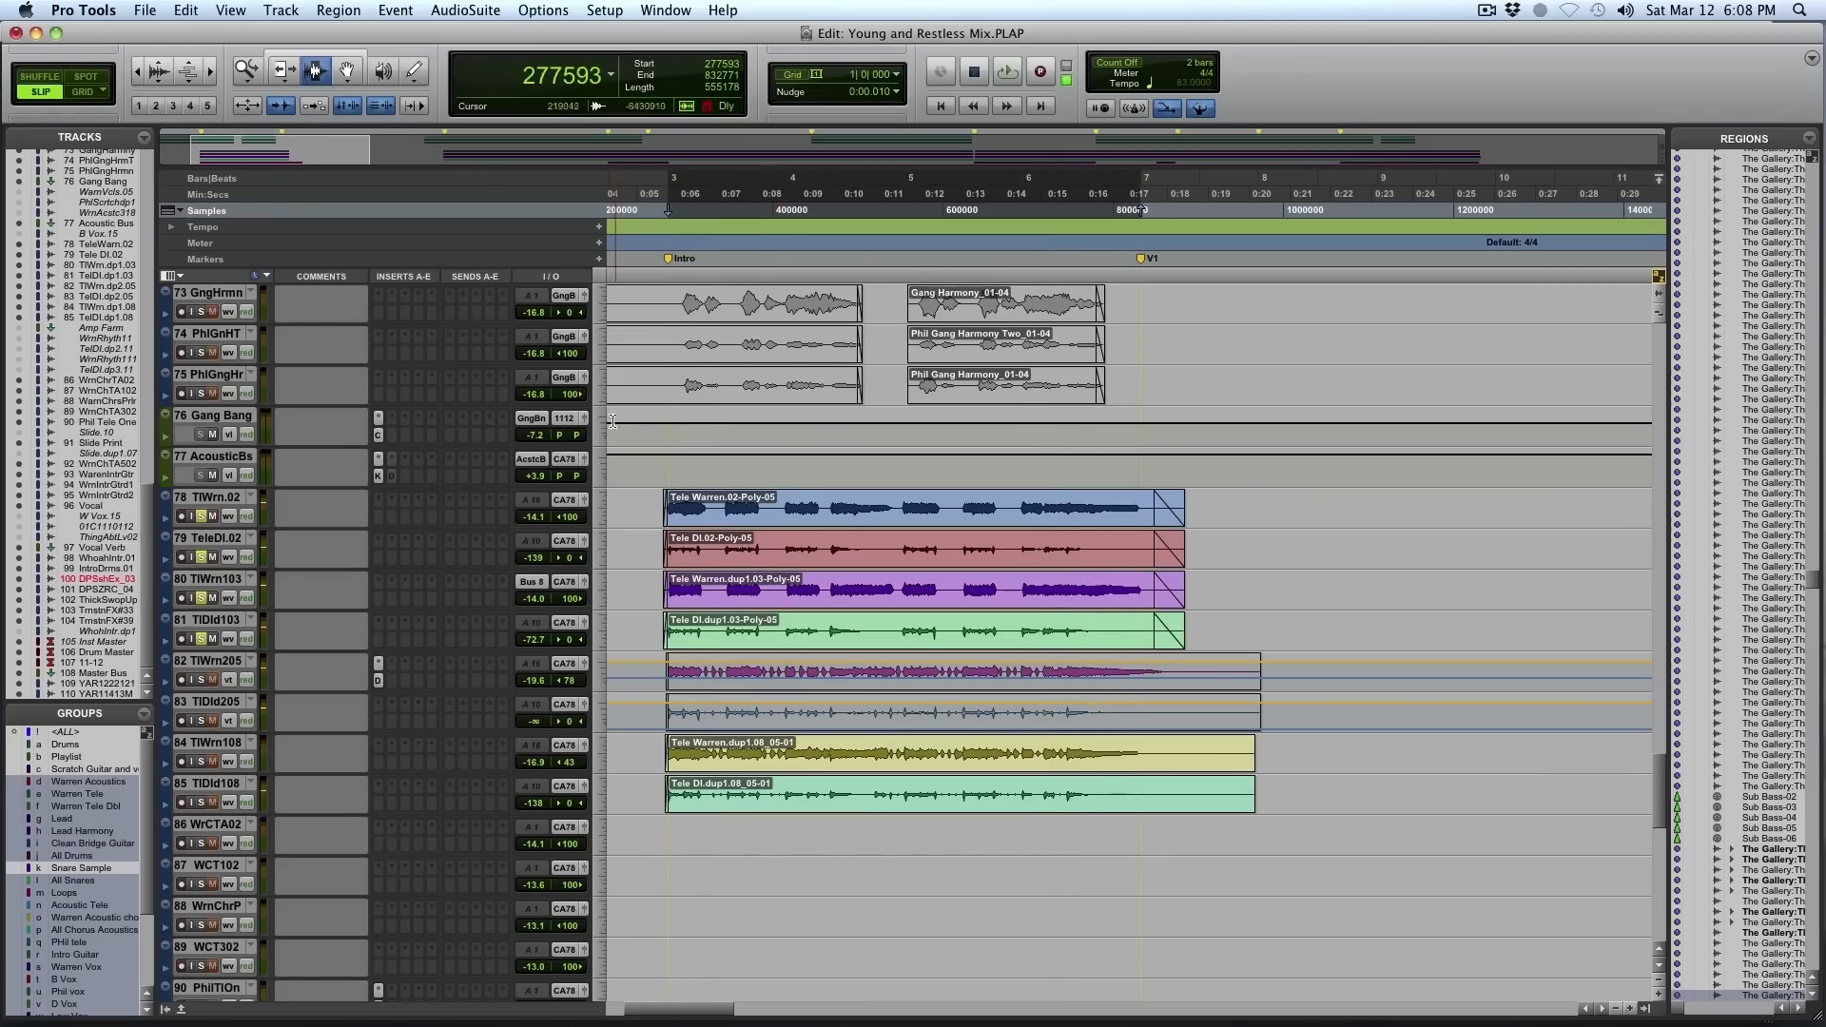
# Select the intro section on Tele tracks 78 and 79, and play it with only tracks 82 and 83 soloed among the Tele parts
pyautogui.press('space')
pyautogui.moveTo(668, 507); pyautogui.dragTo(1149, 515)
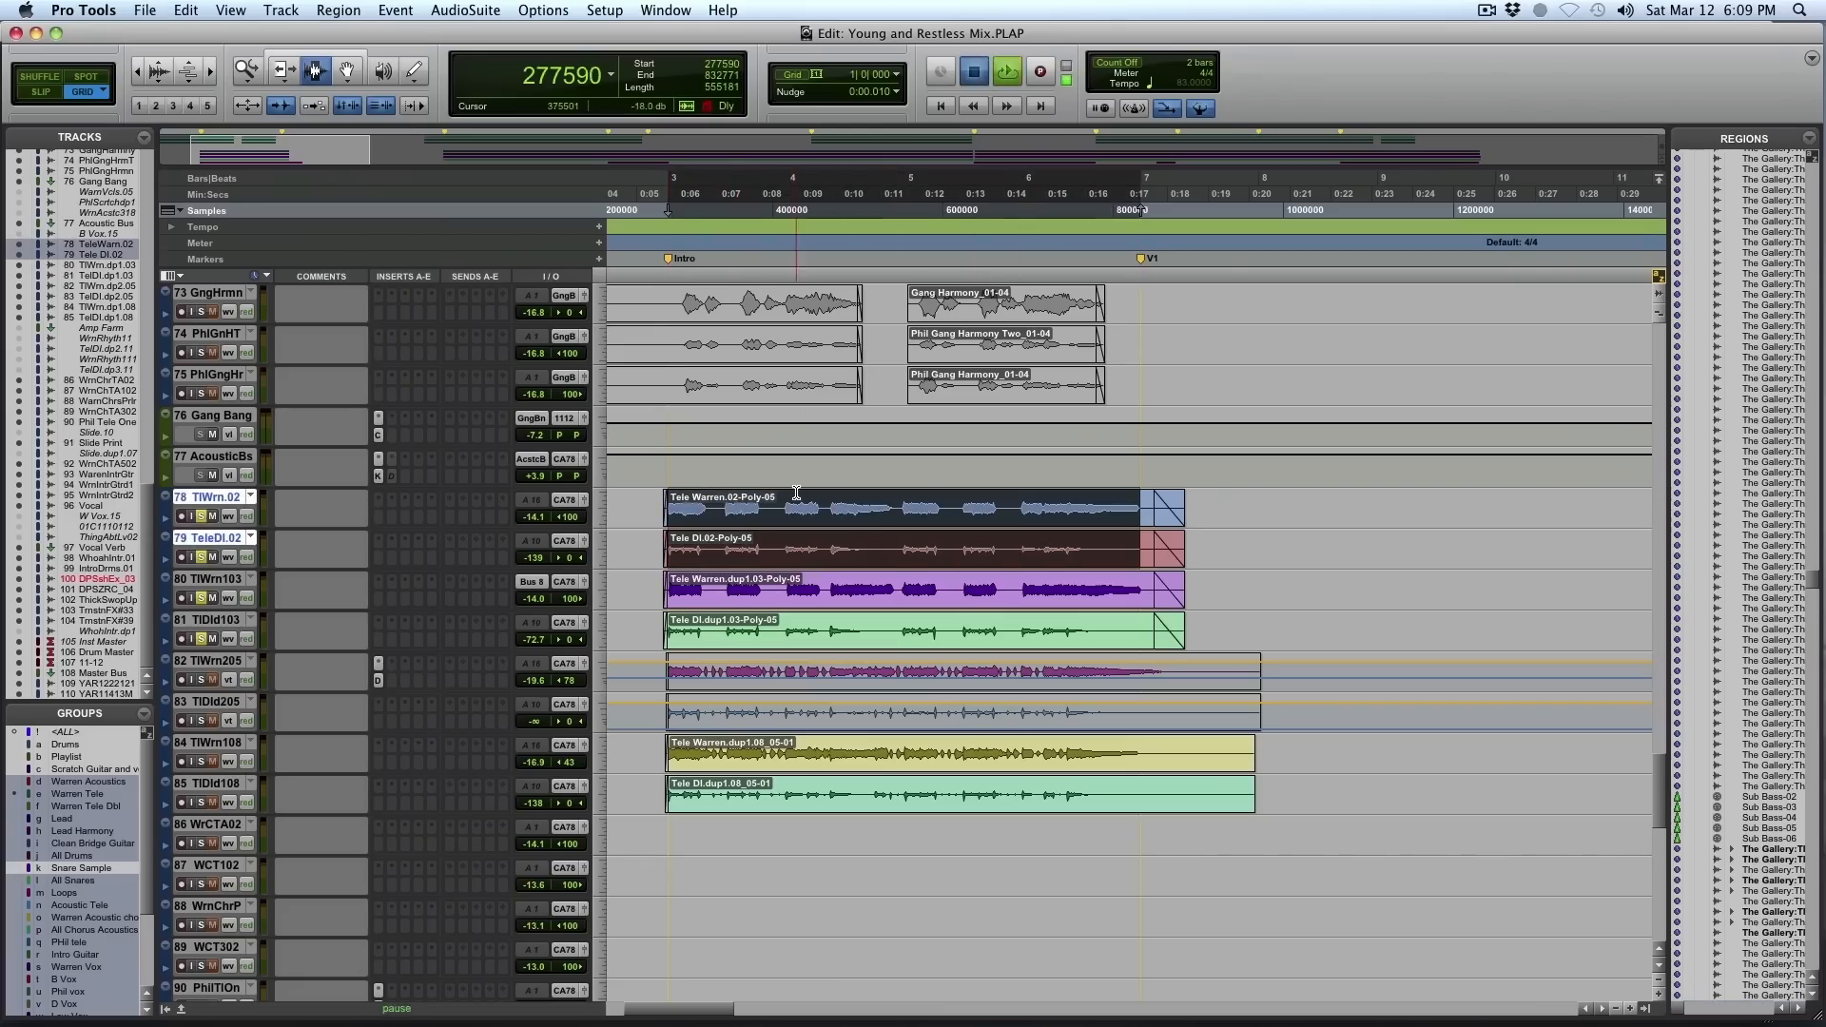
pyautogui.press('space')
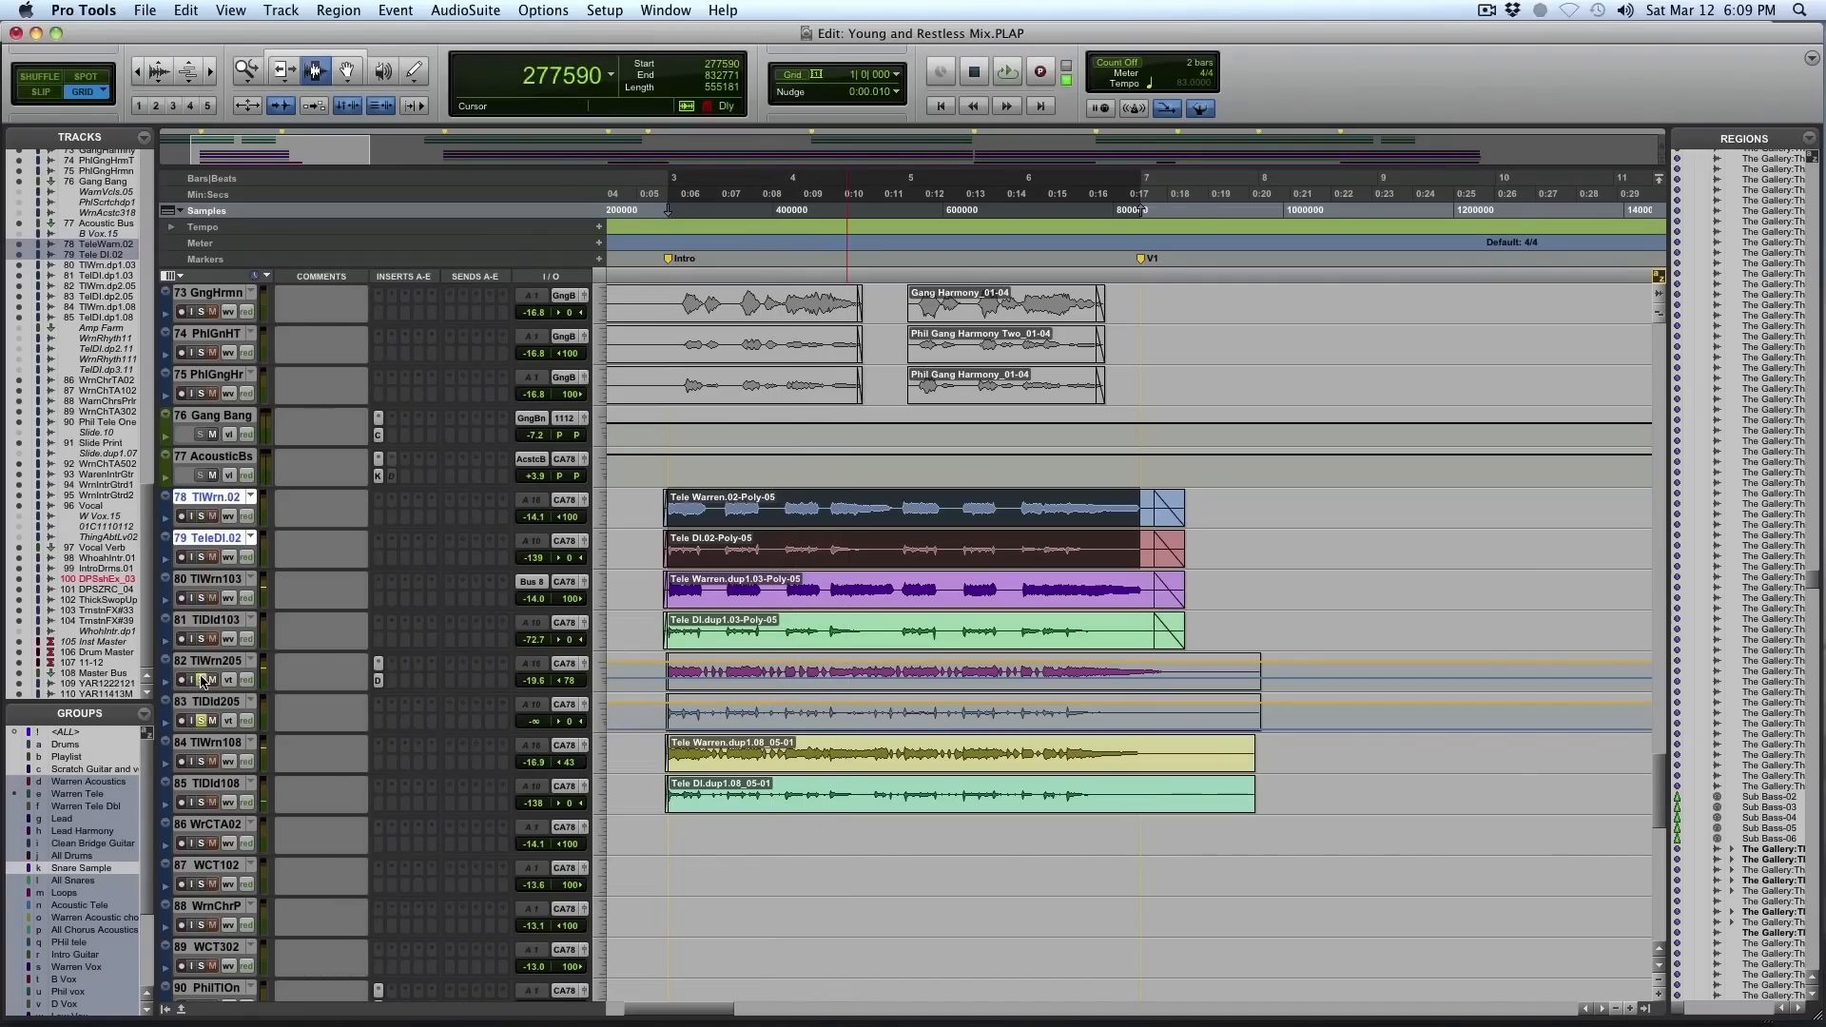
pyautogui.press('space')
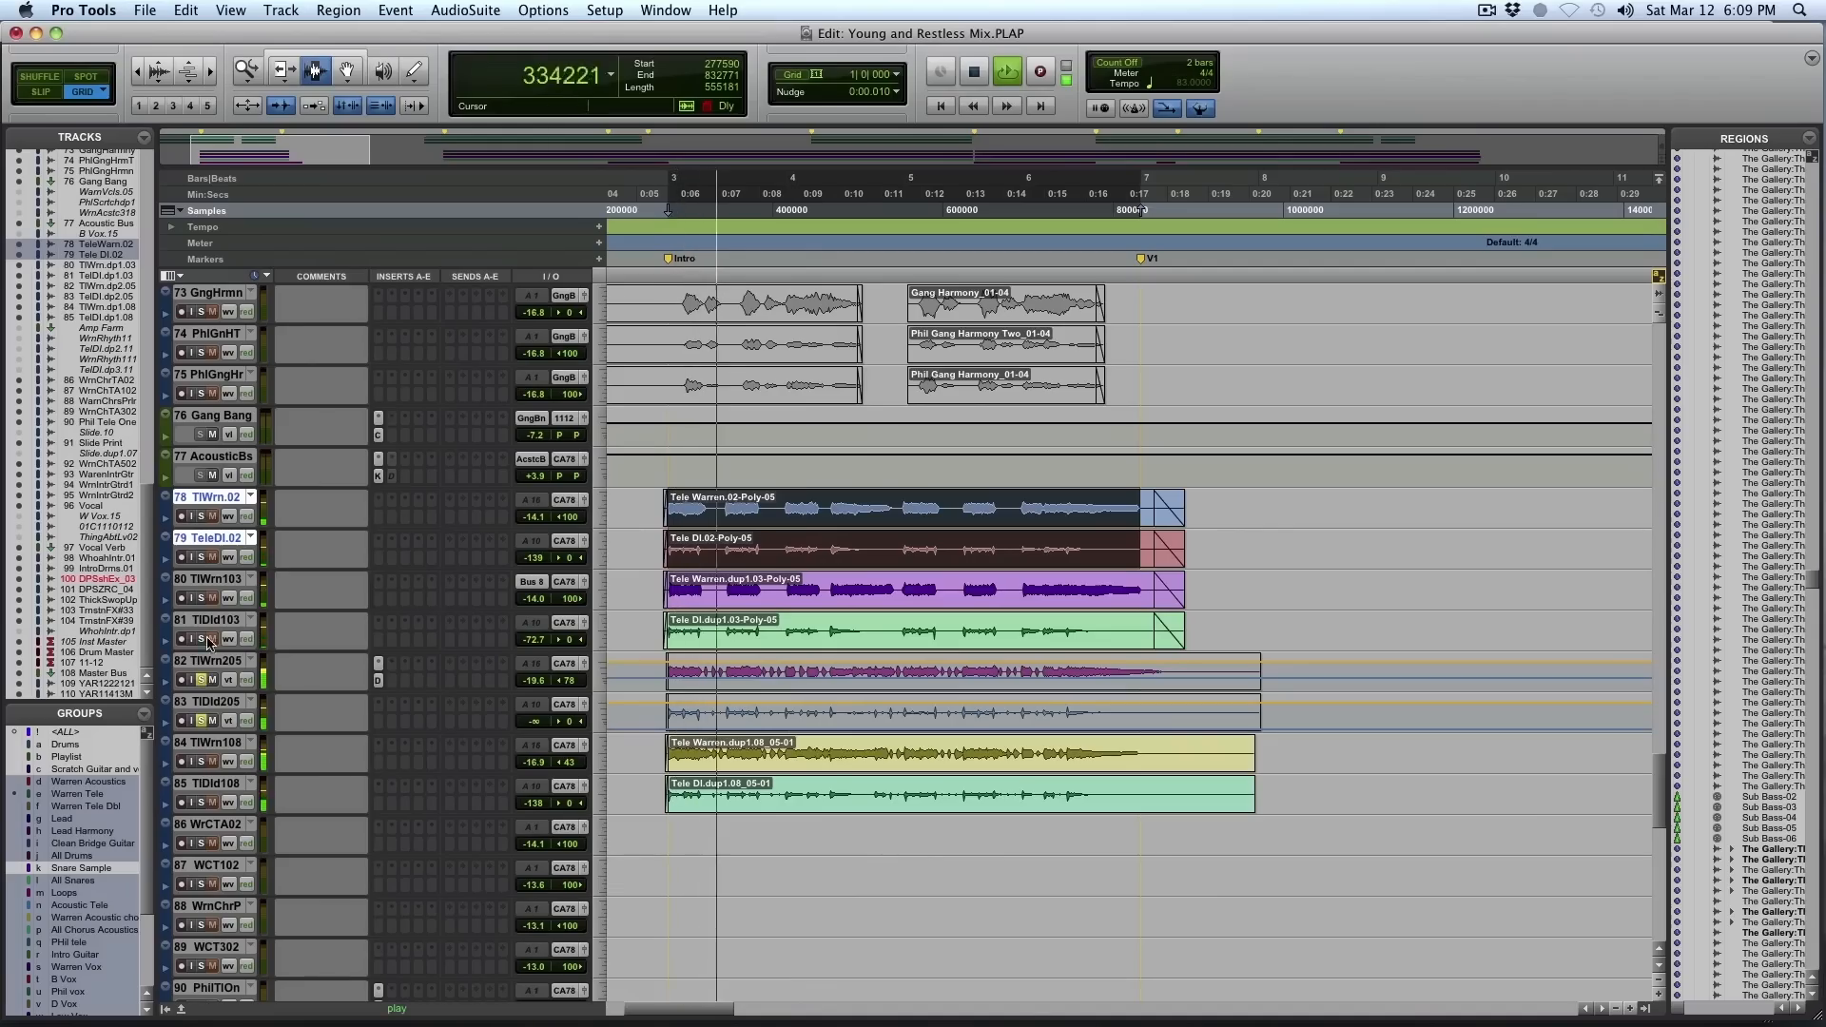
# Open the Decapitator on Tele track 82 and switch its bypass on and off during playback to compare the sound
pyautogui.click(379, 681)
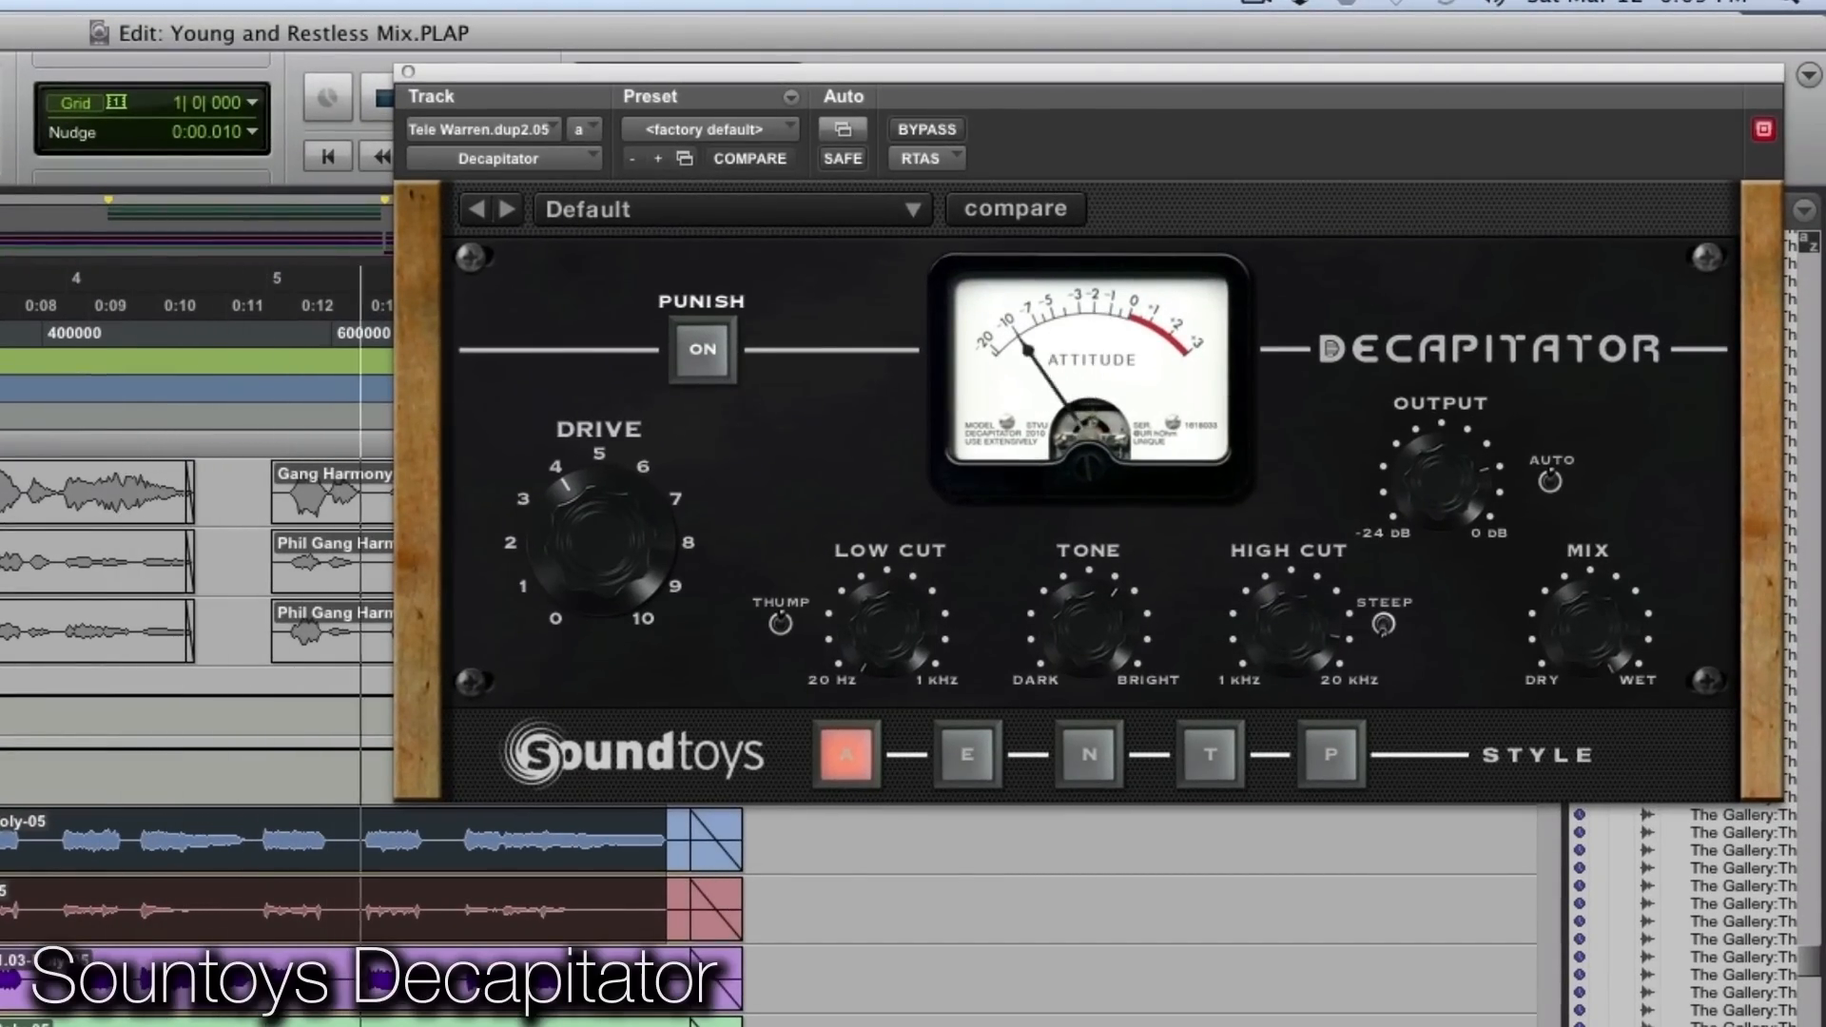
pyautogui.click(913, 128)
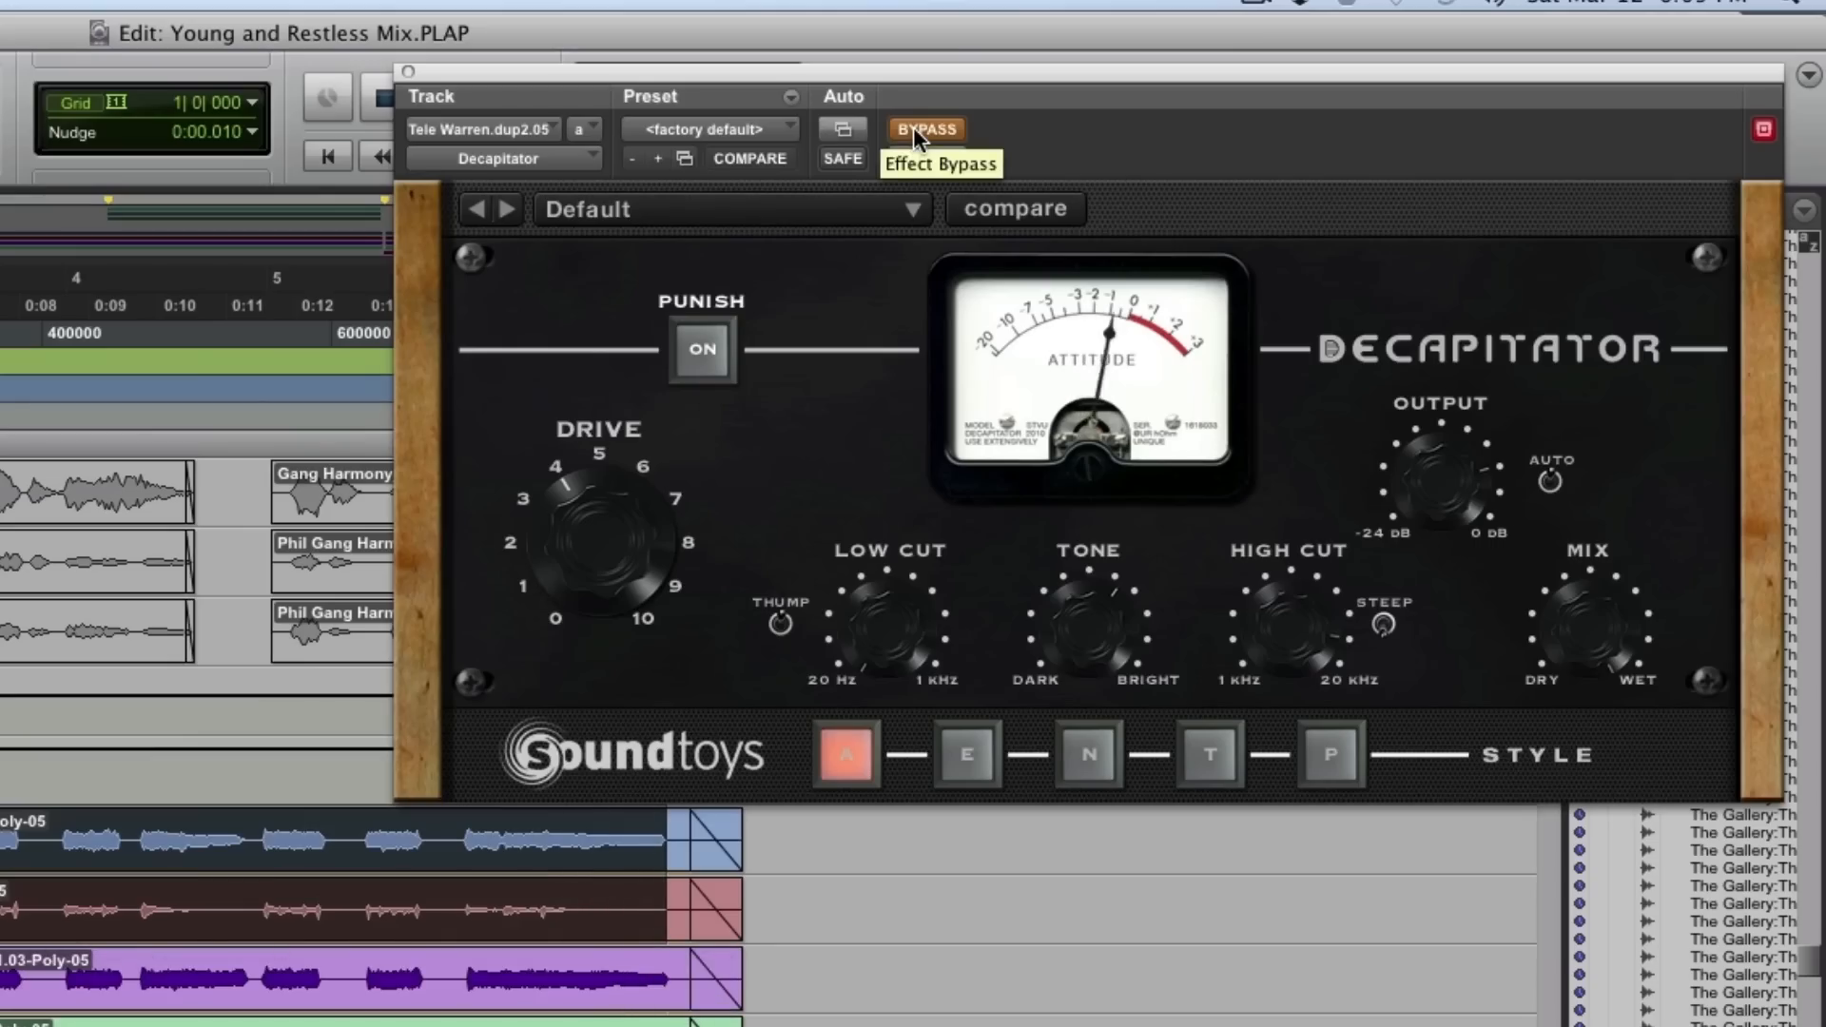
pyautogui.click(914, 127)
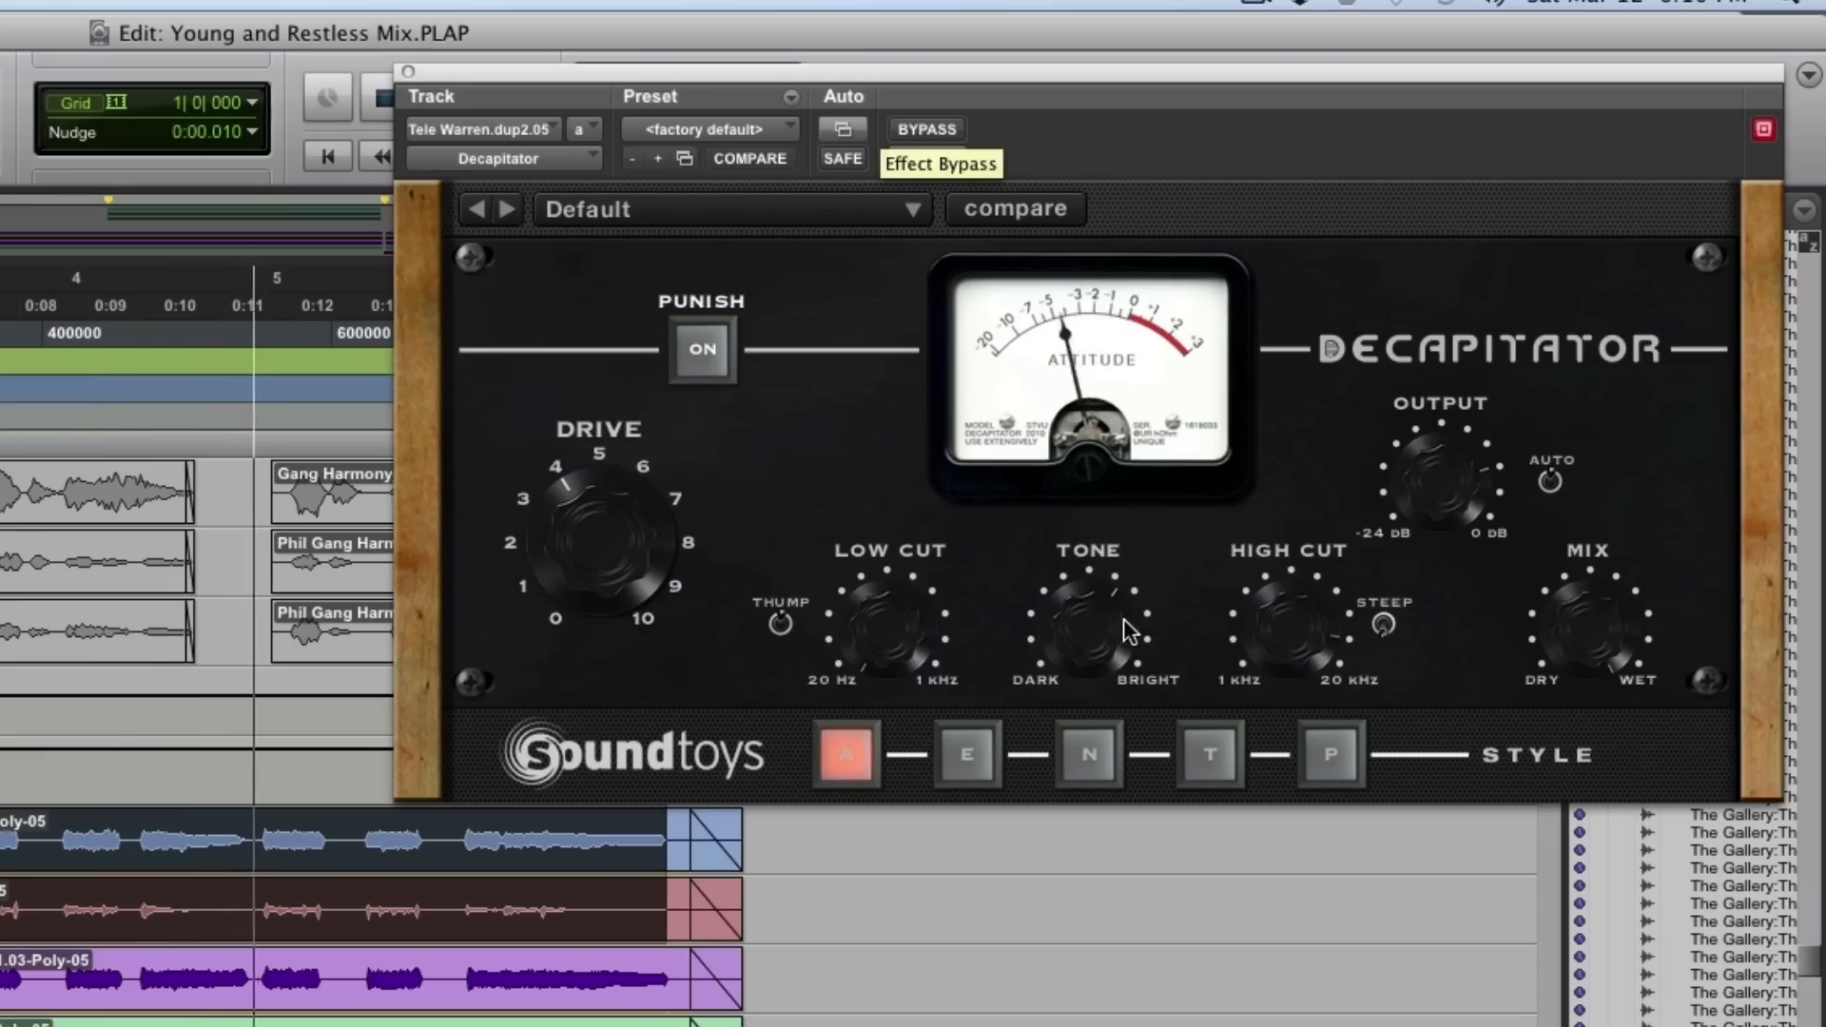
pyautogui.click(932, 125)
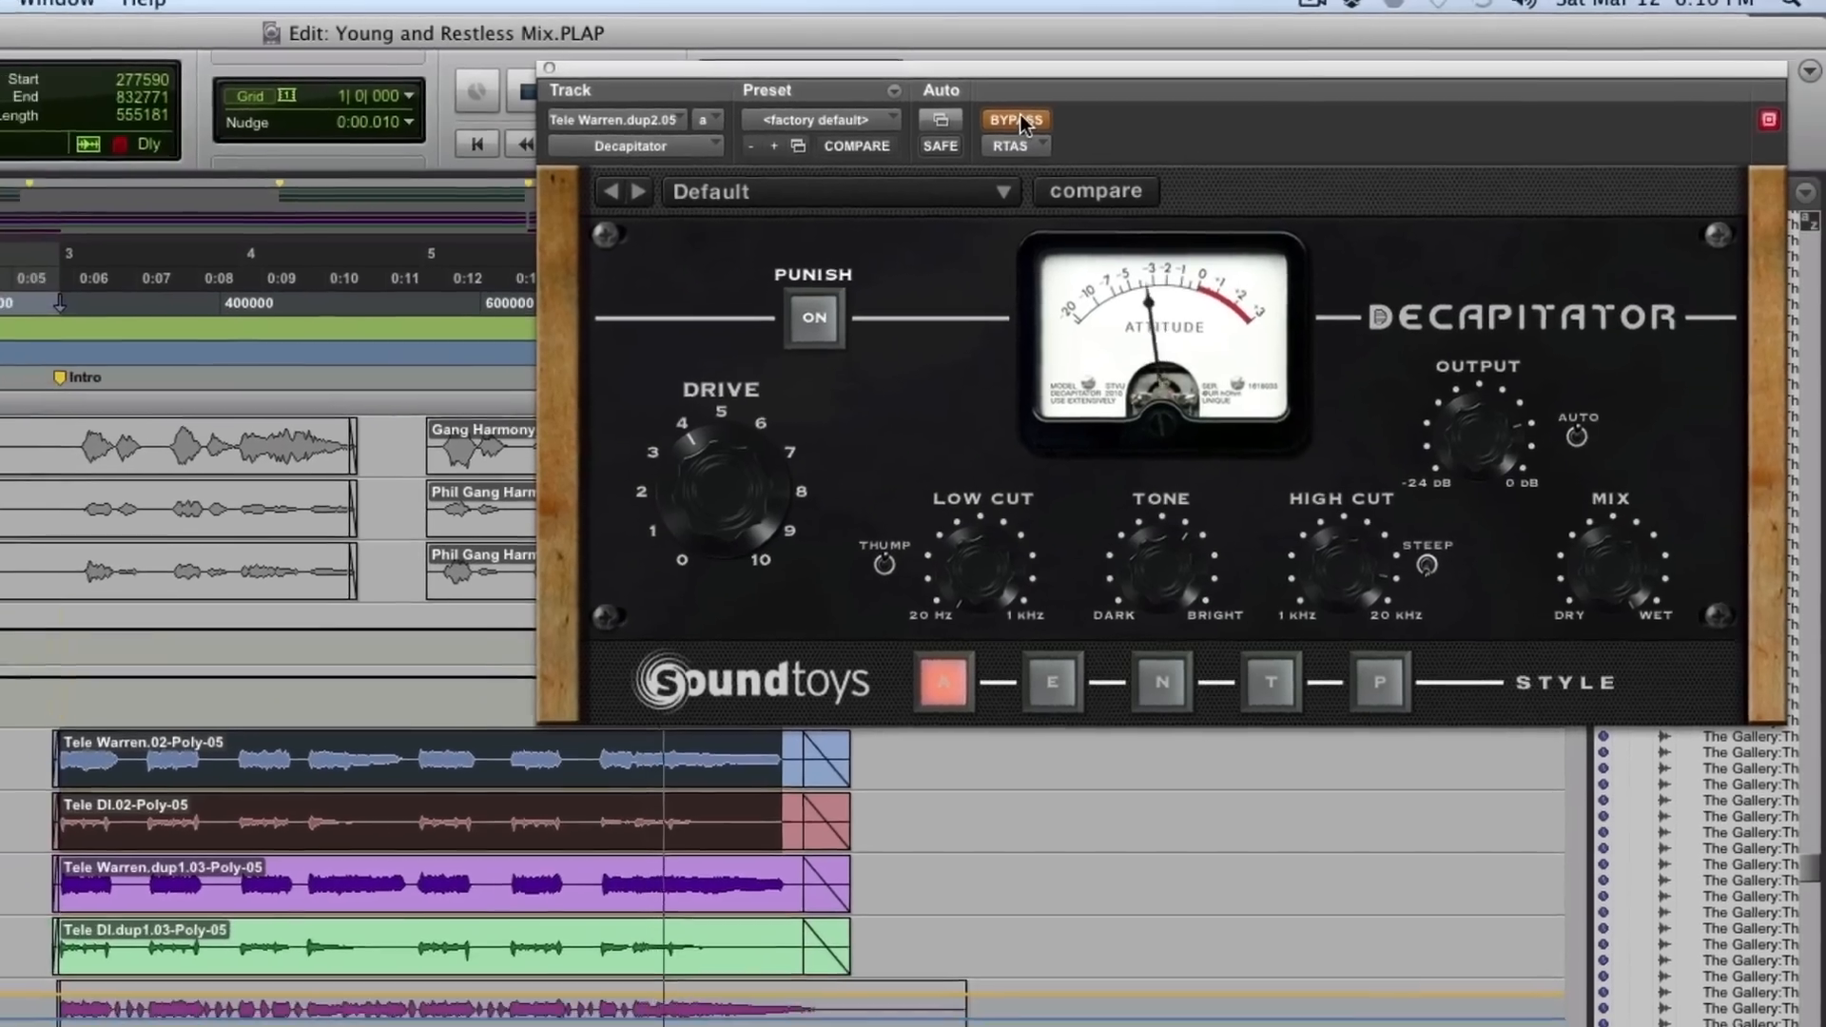
pyautogui.click(1018, 123)
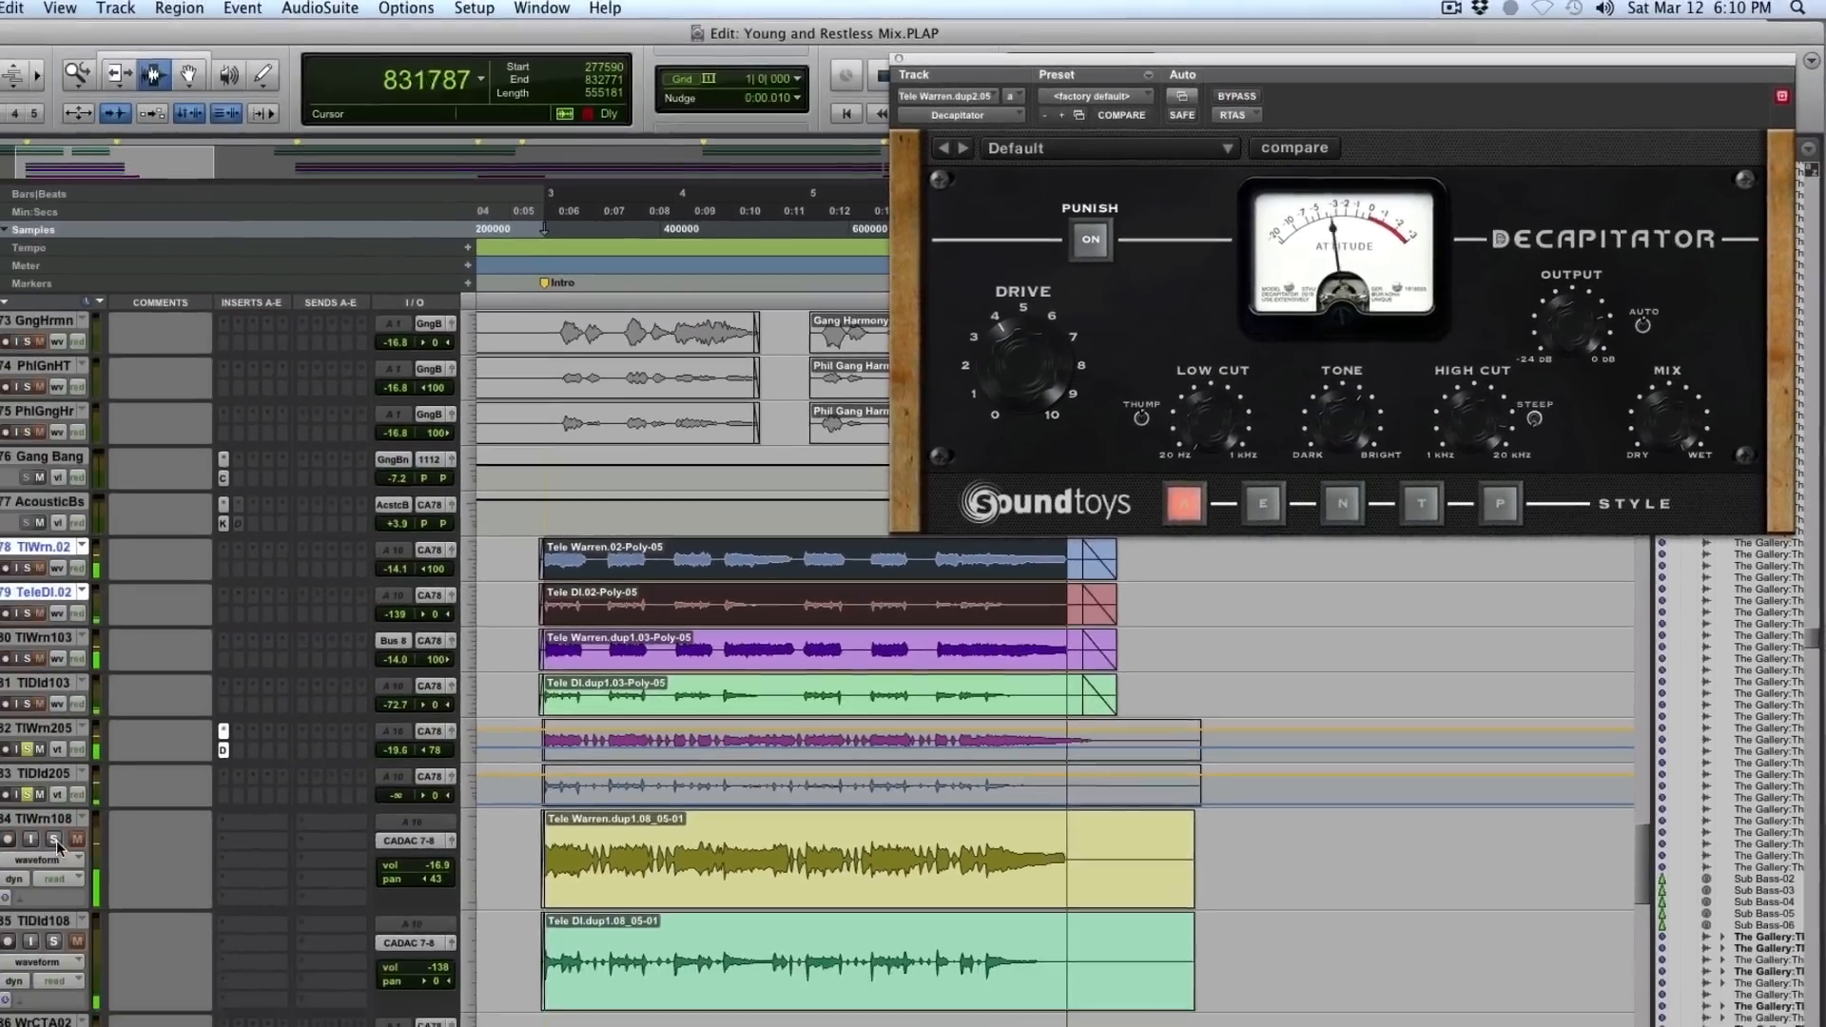
# Add Tele tracks 84 and 85 to the solo and replay the intro range
pyautogui.click(54, 840)
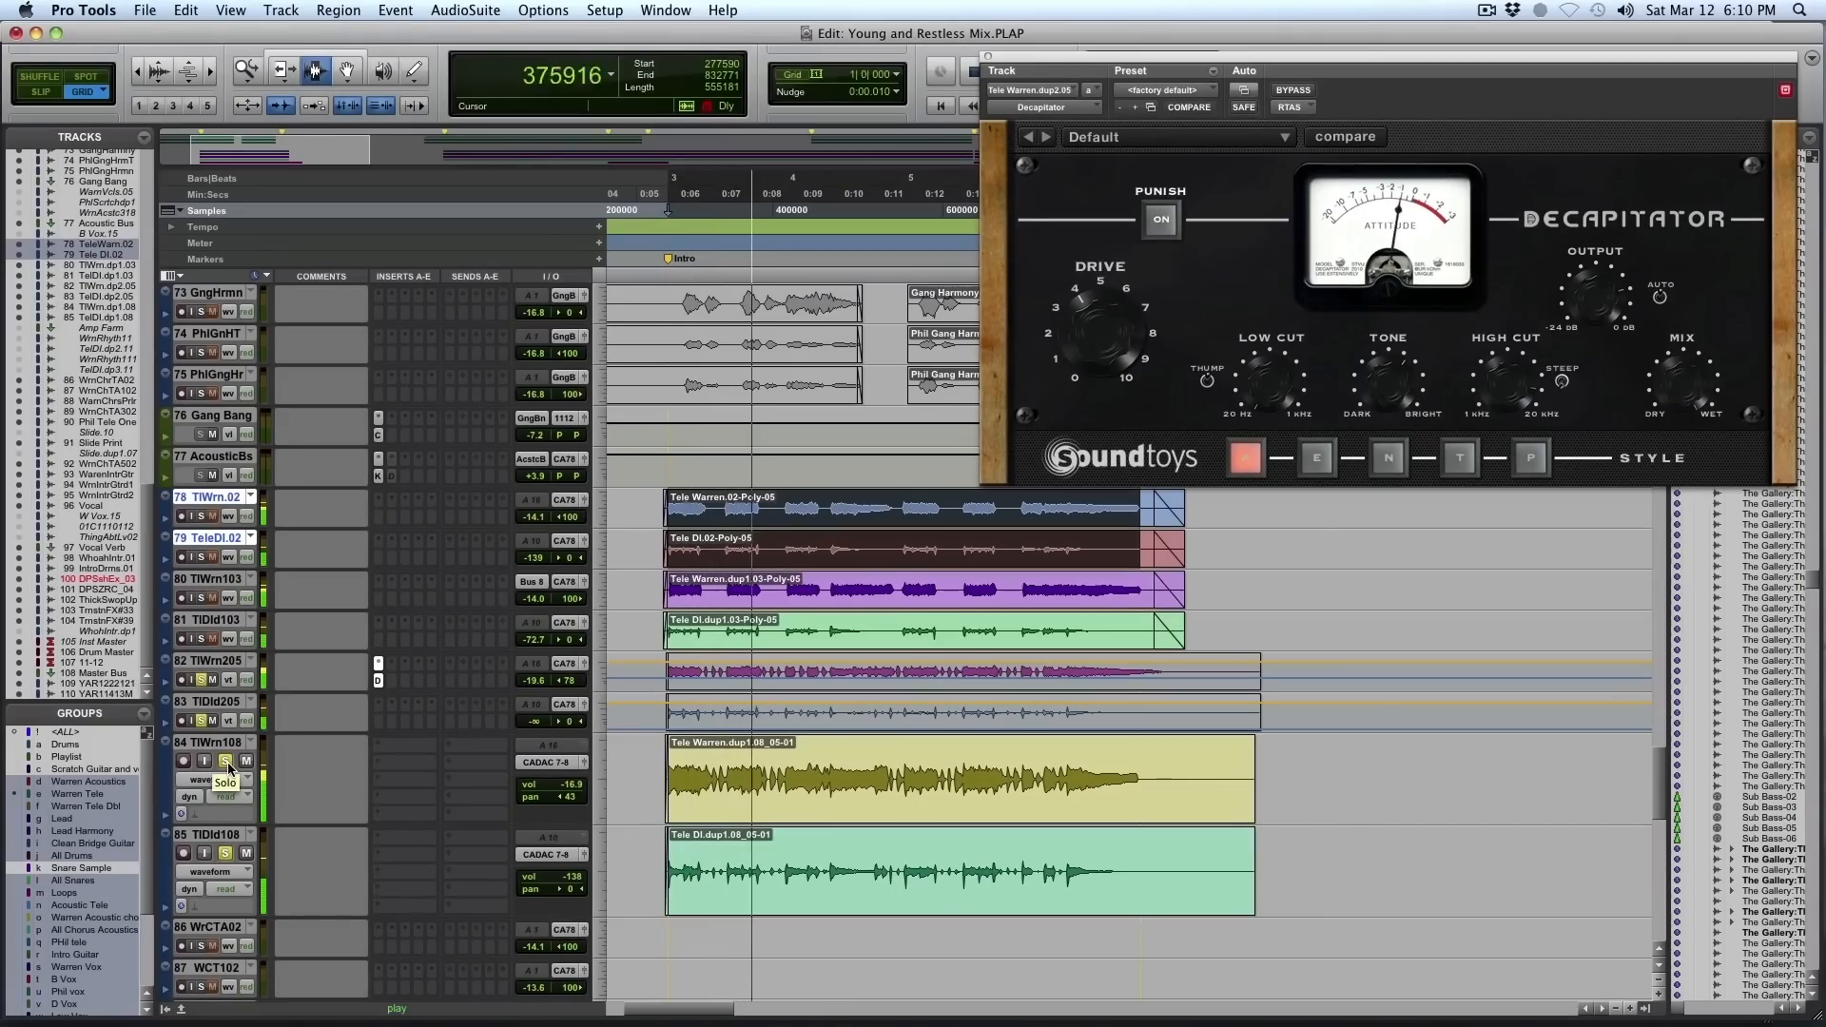
pyautogui.press('space')
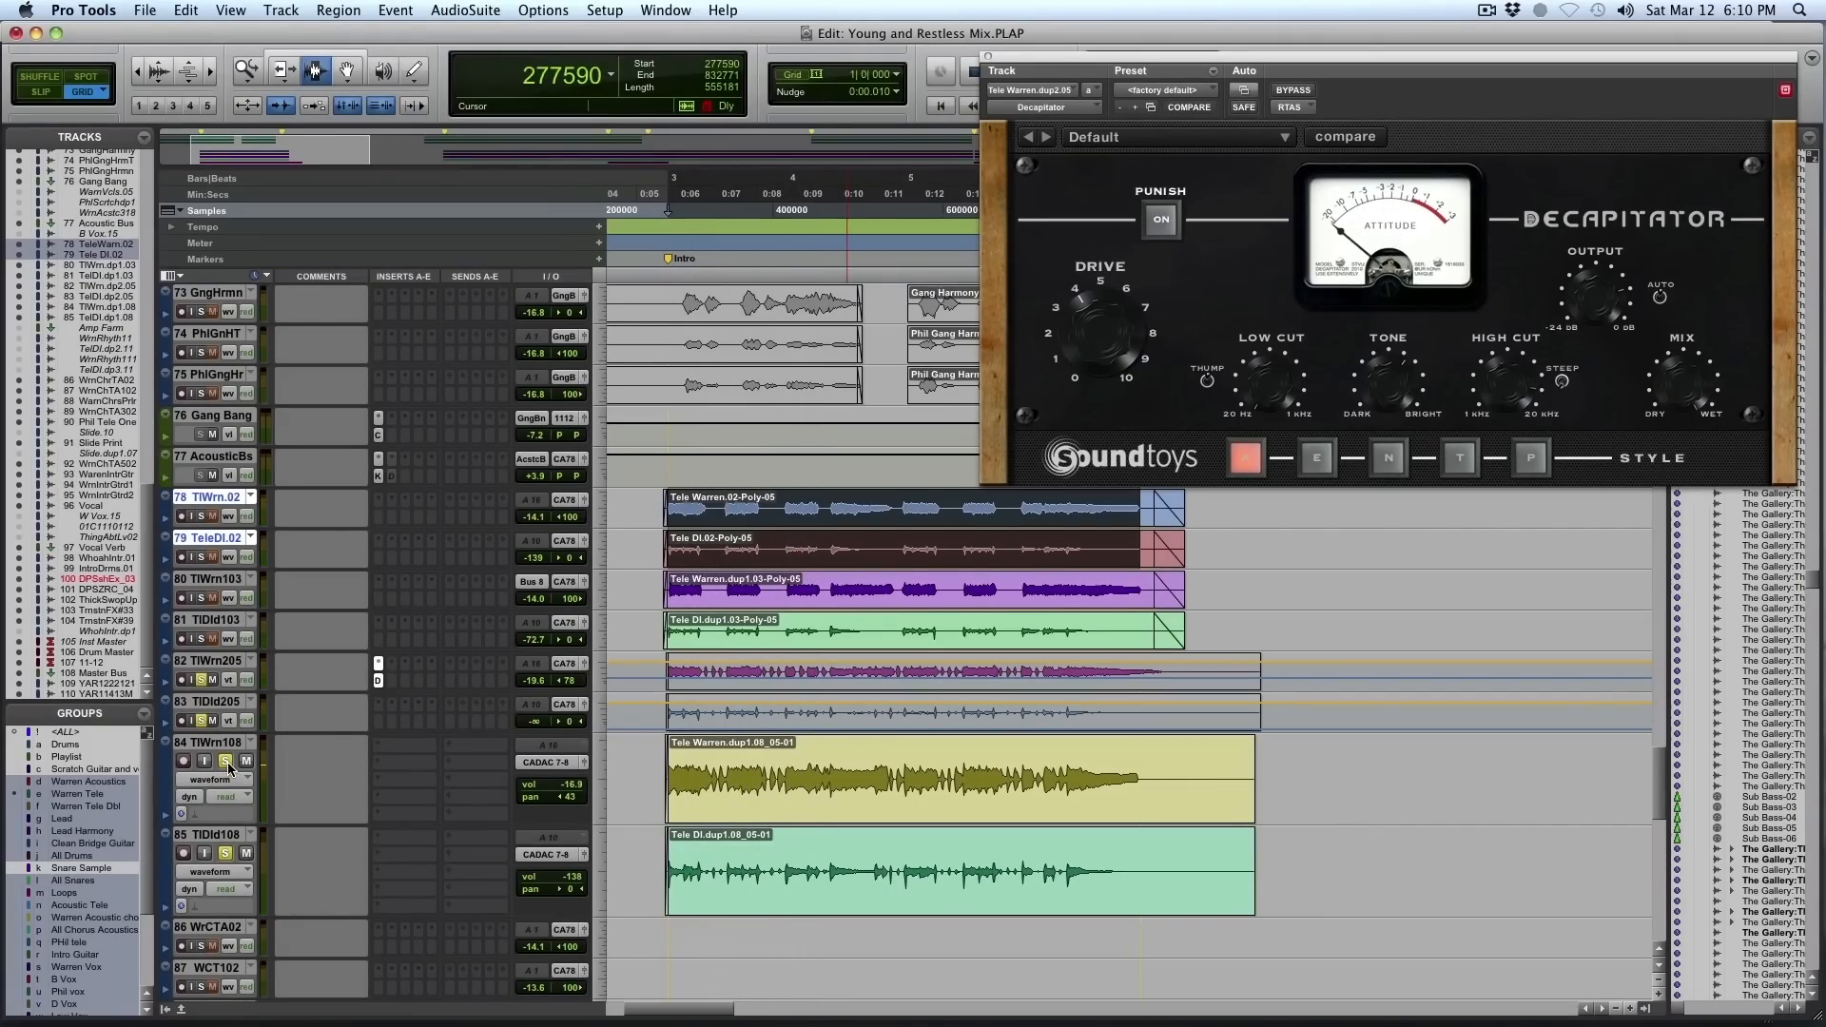
pyautogui.press('space')
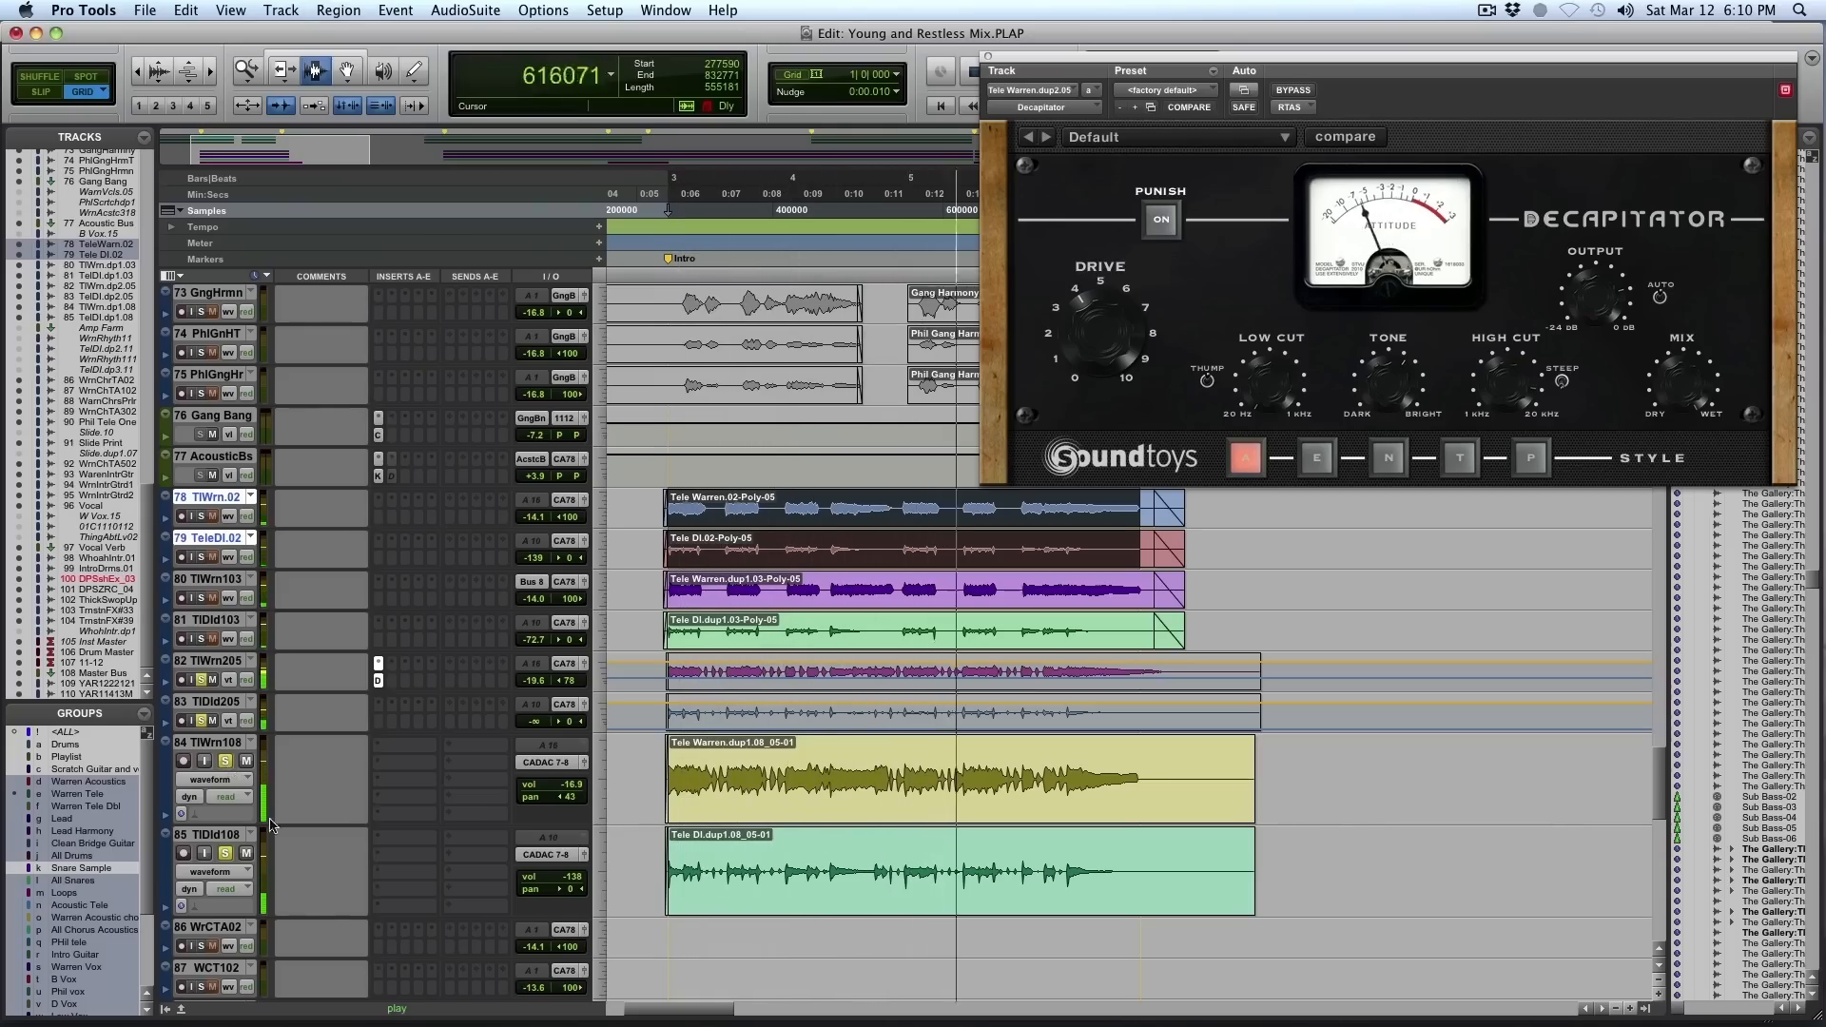
# Solo Warren intro guitar tracks 93 to 95 along with the Tele parts, and stop playback
pyautogui.scroll(-5, 283, 806)
pyautogui.scroll(-4, 286, 812)
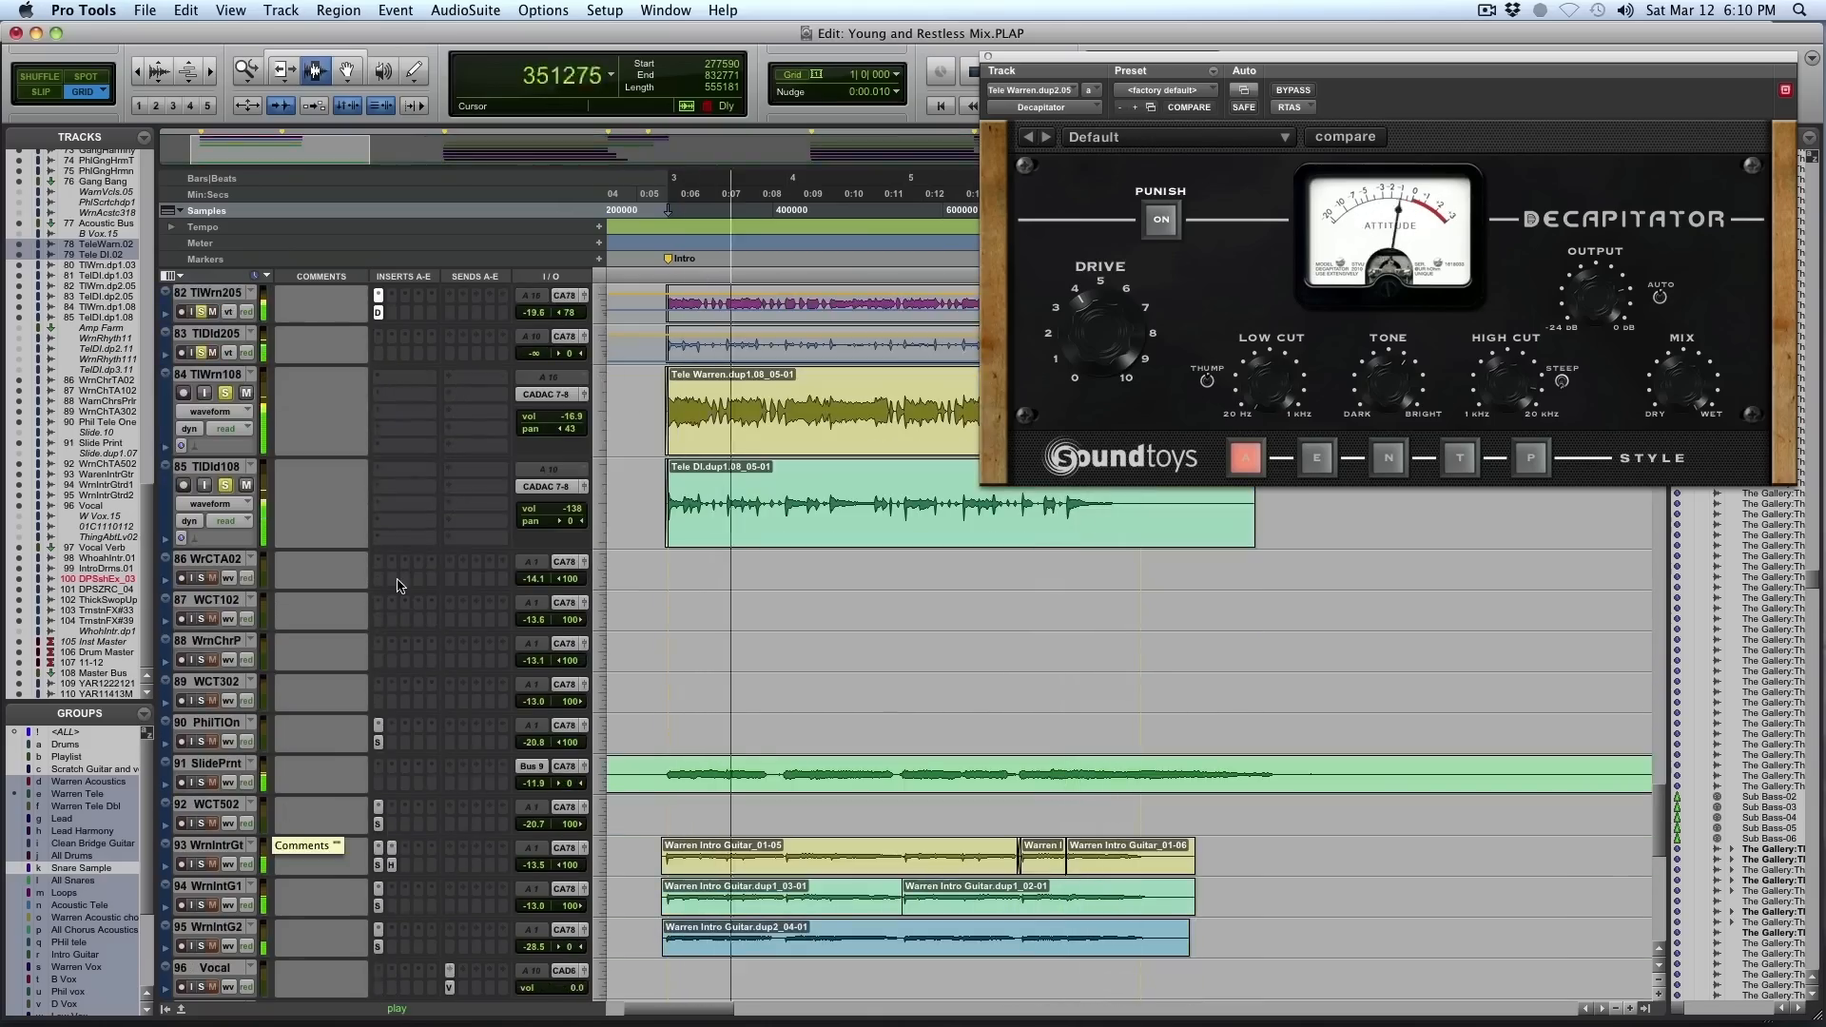
pyautogui.scroll(-1, 390, 666)
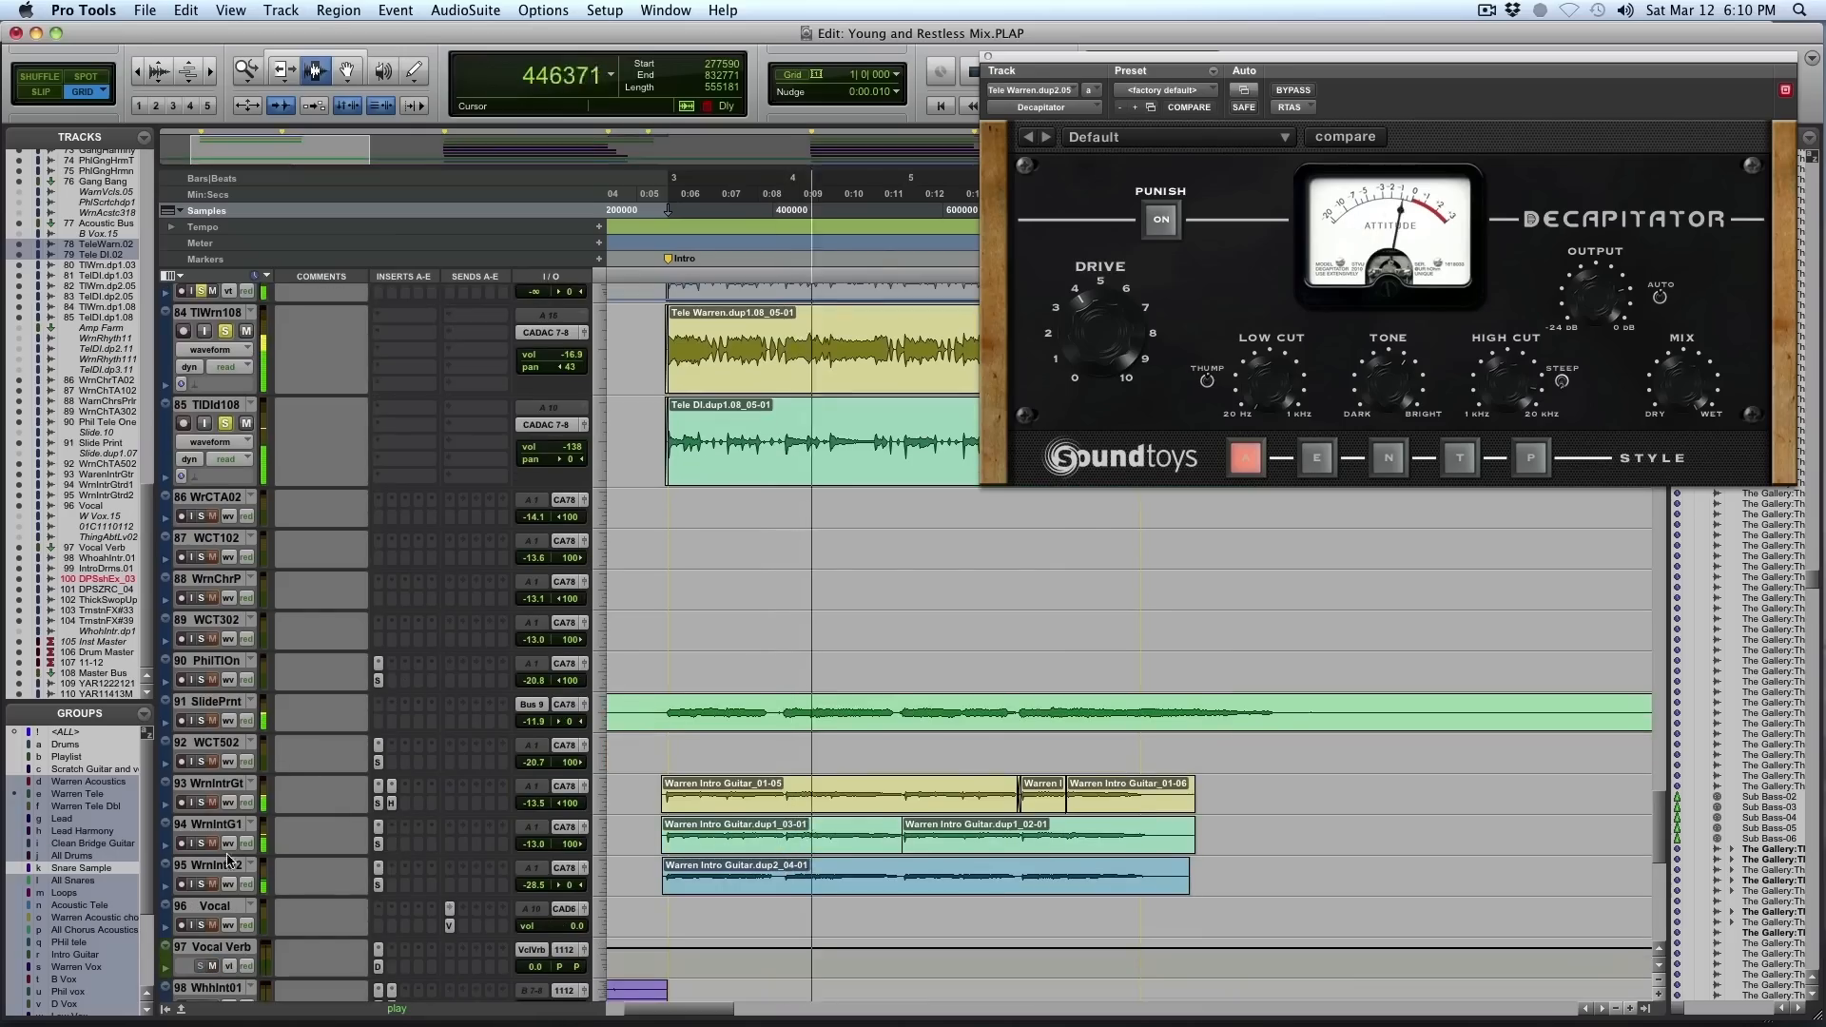
pyautogui.click(200, 804)
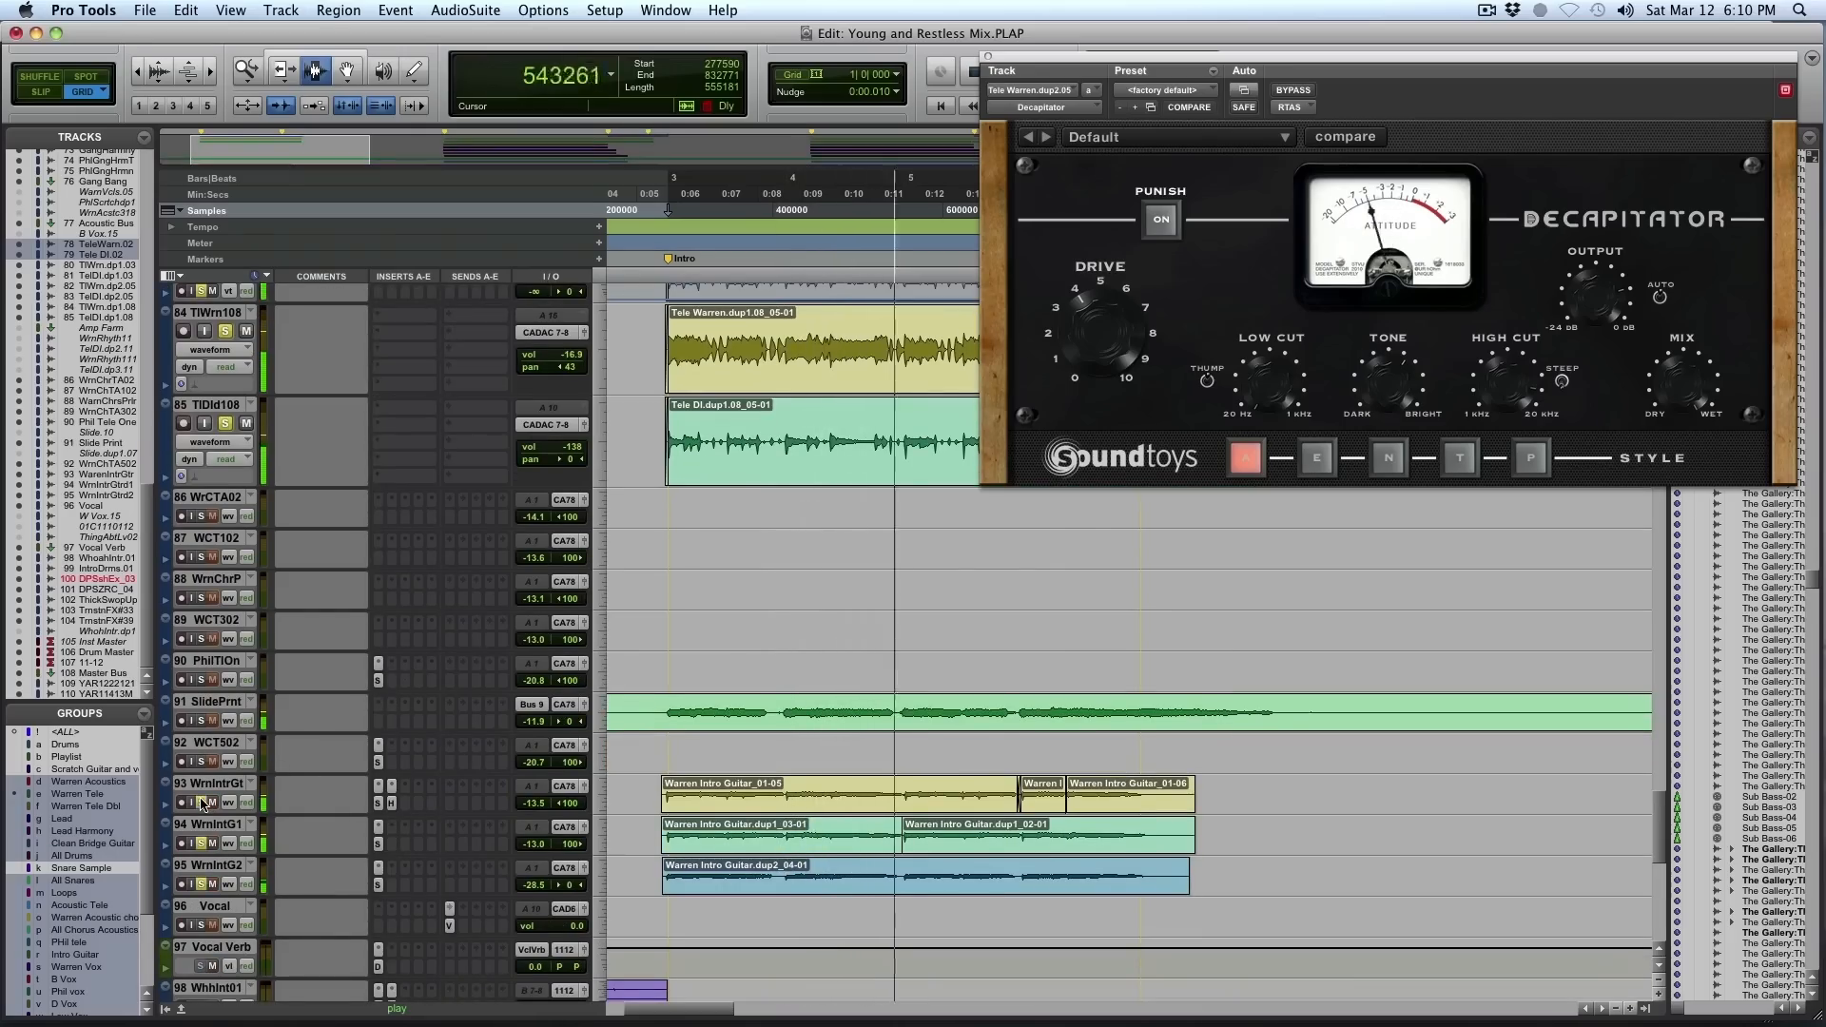
pyautogui.press('space')
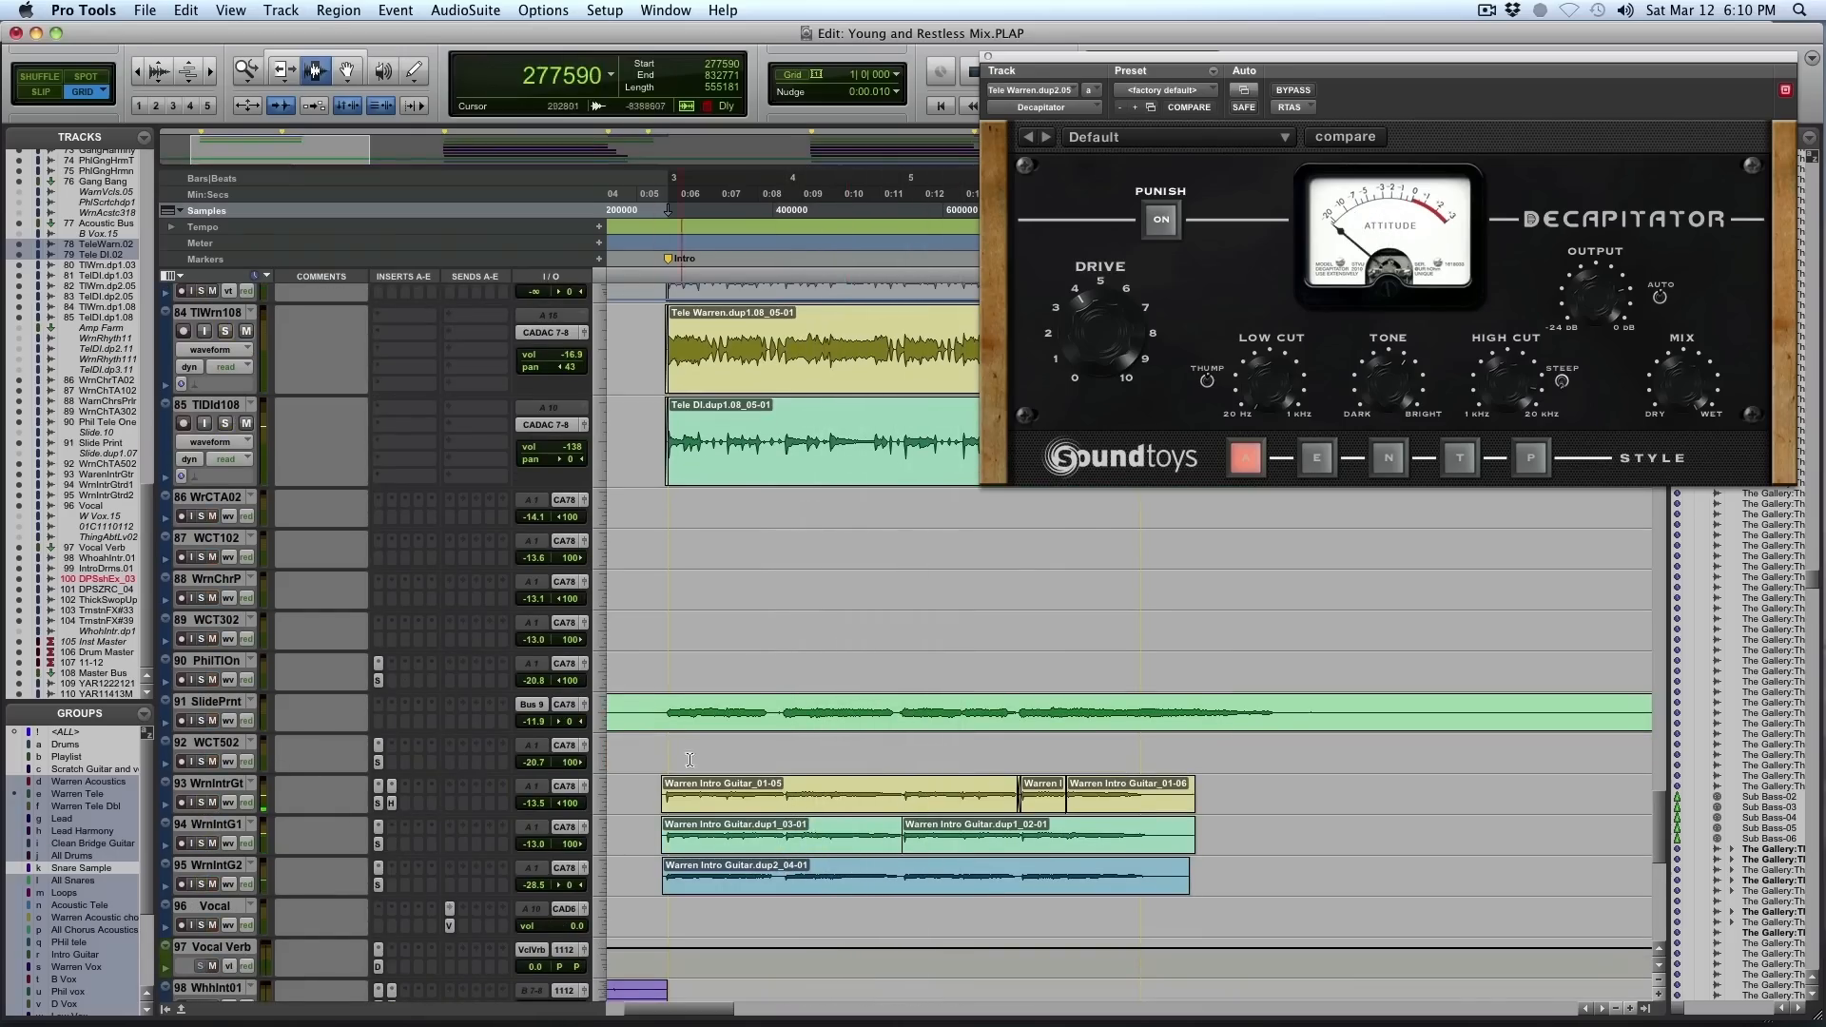
# Select the intro section on Warren intro guitar tracks 93 to 95, and play it soloing track 93 and adding track 94
pyautogui.moveTo(671, 797); pyautogui.dragTo(1086, 805)
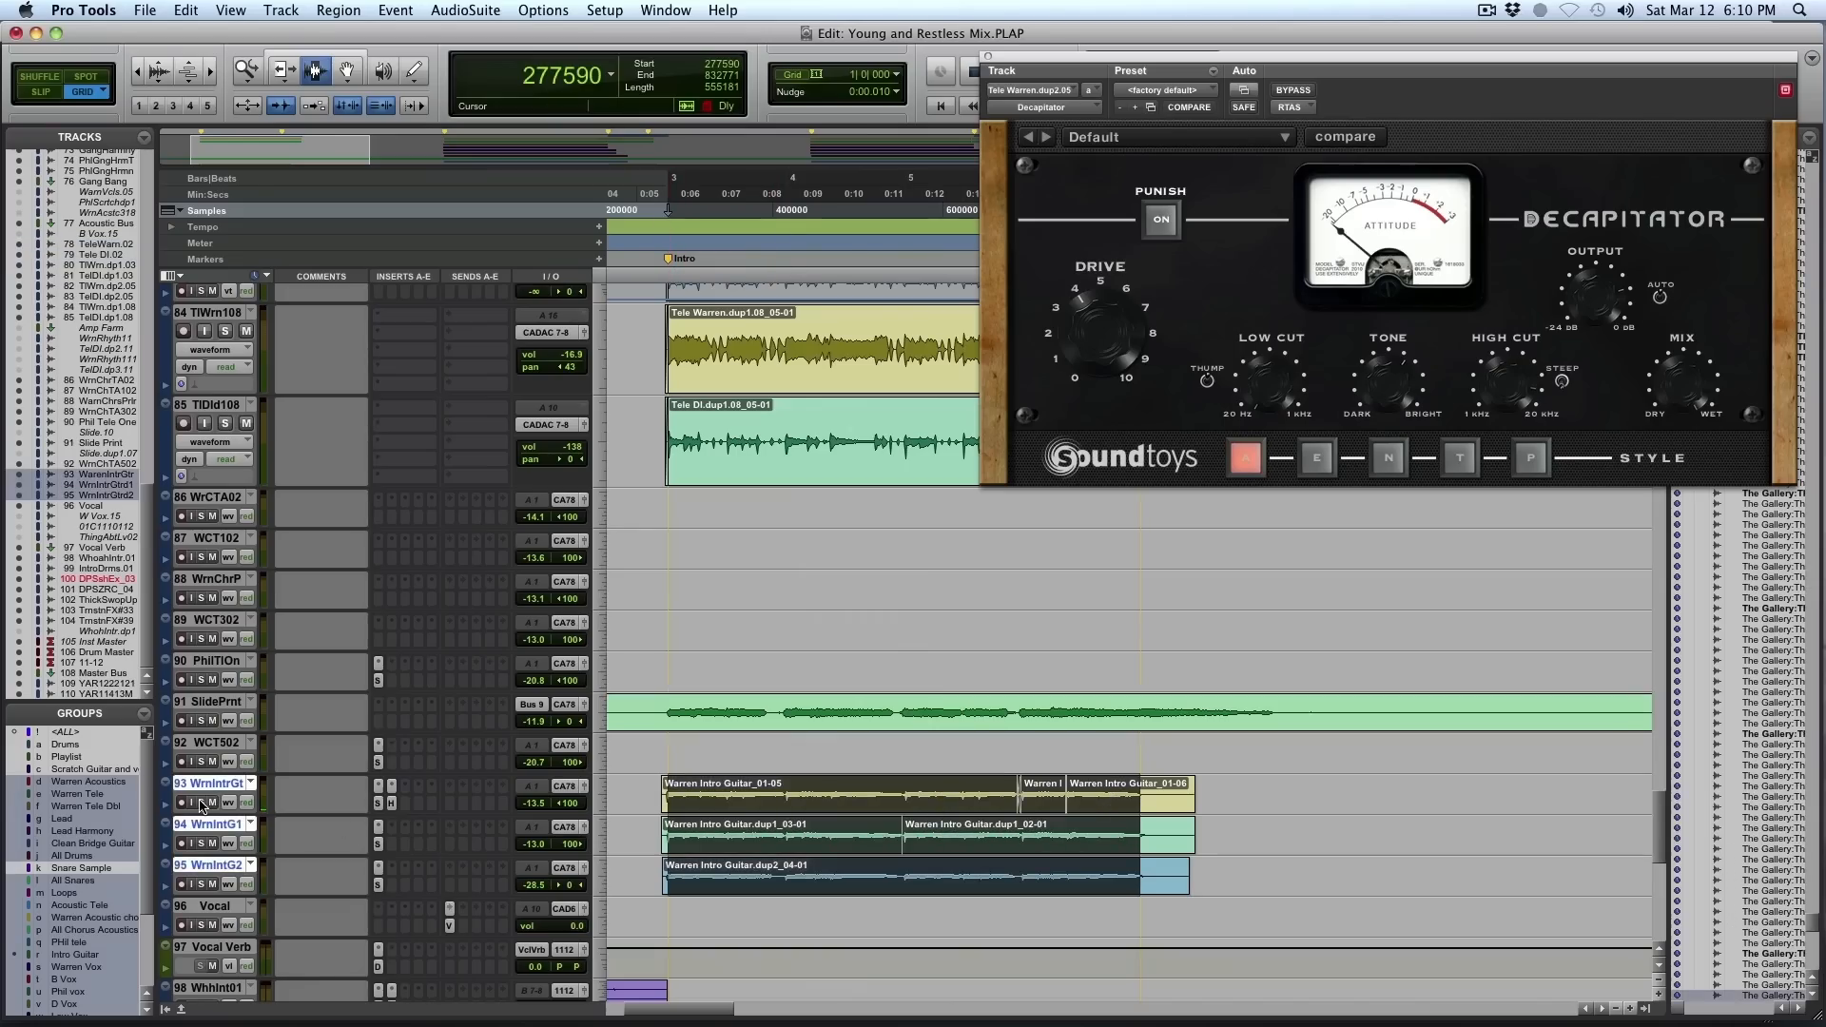
pyautogui.press('space')
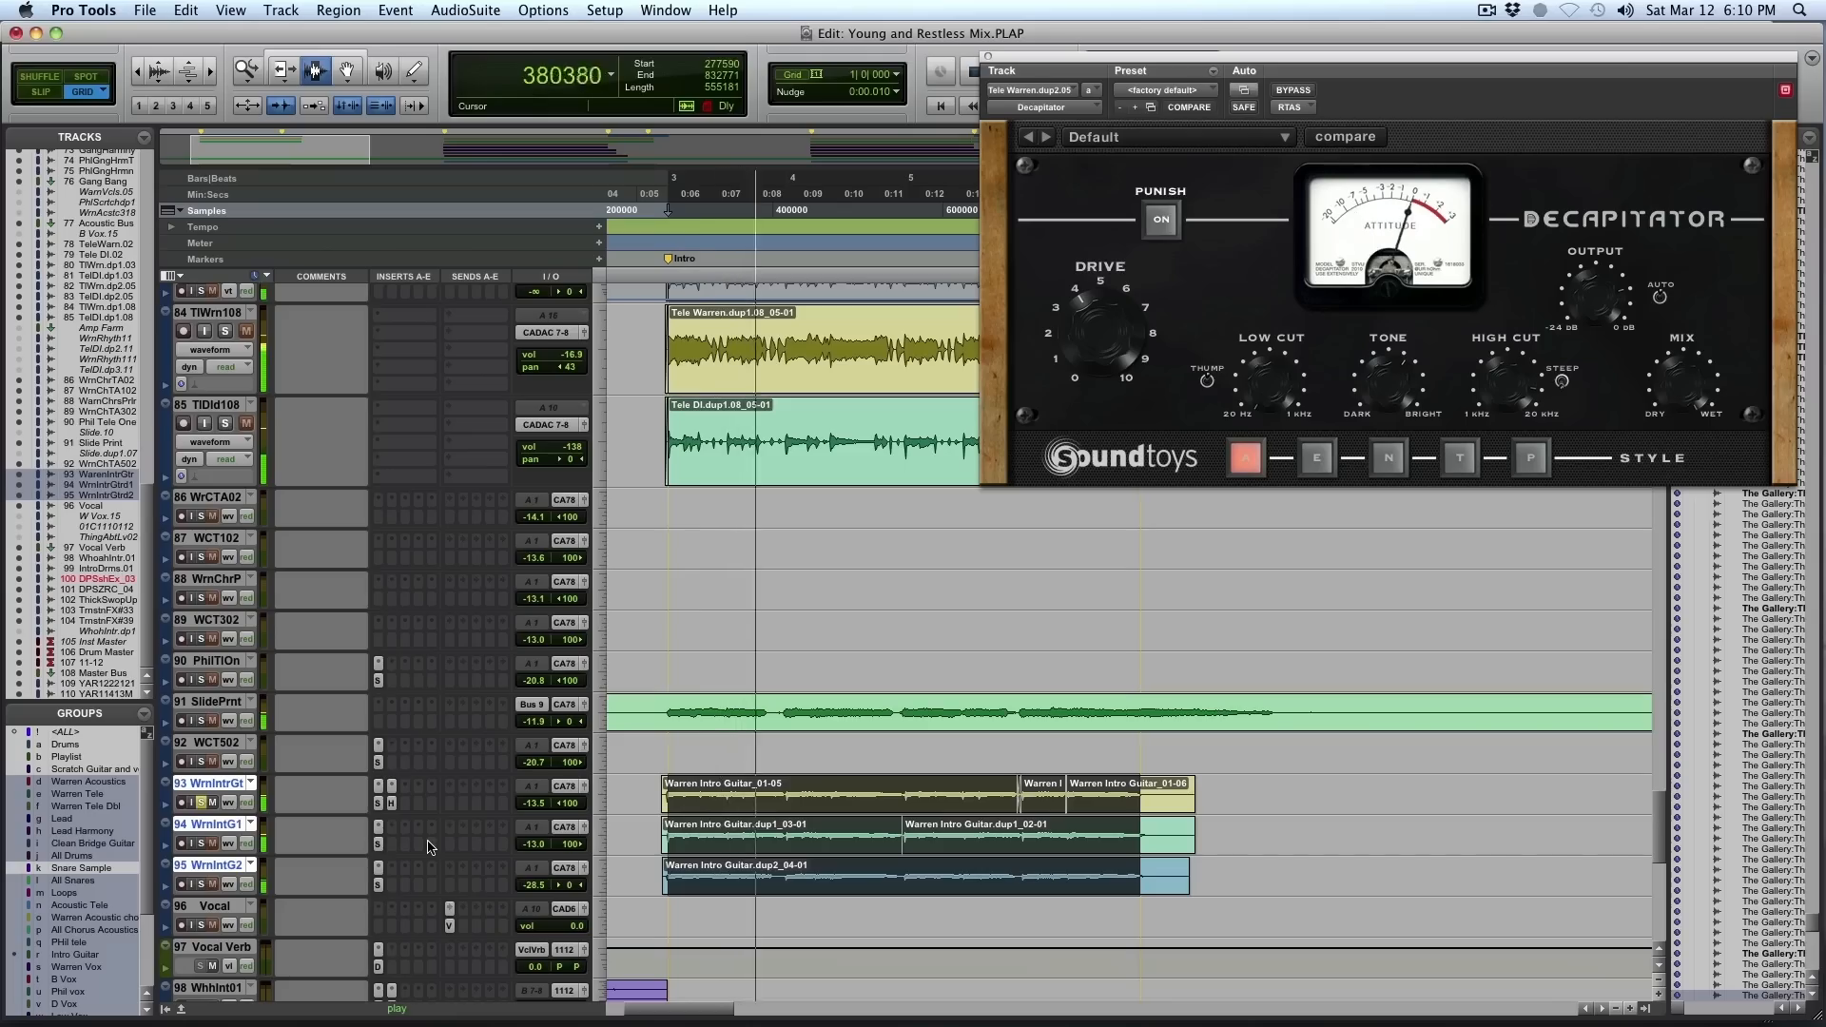
pyautogui.click(202, 845)
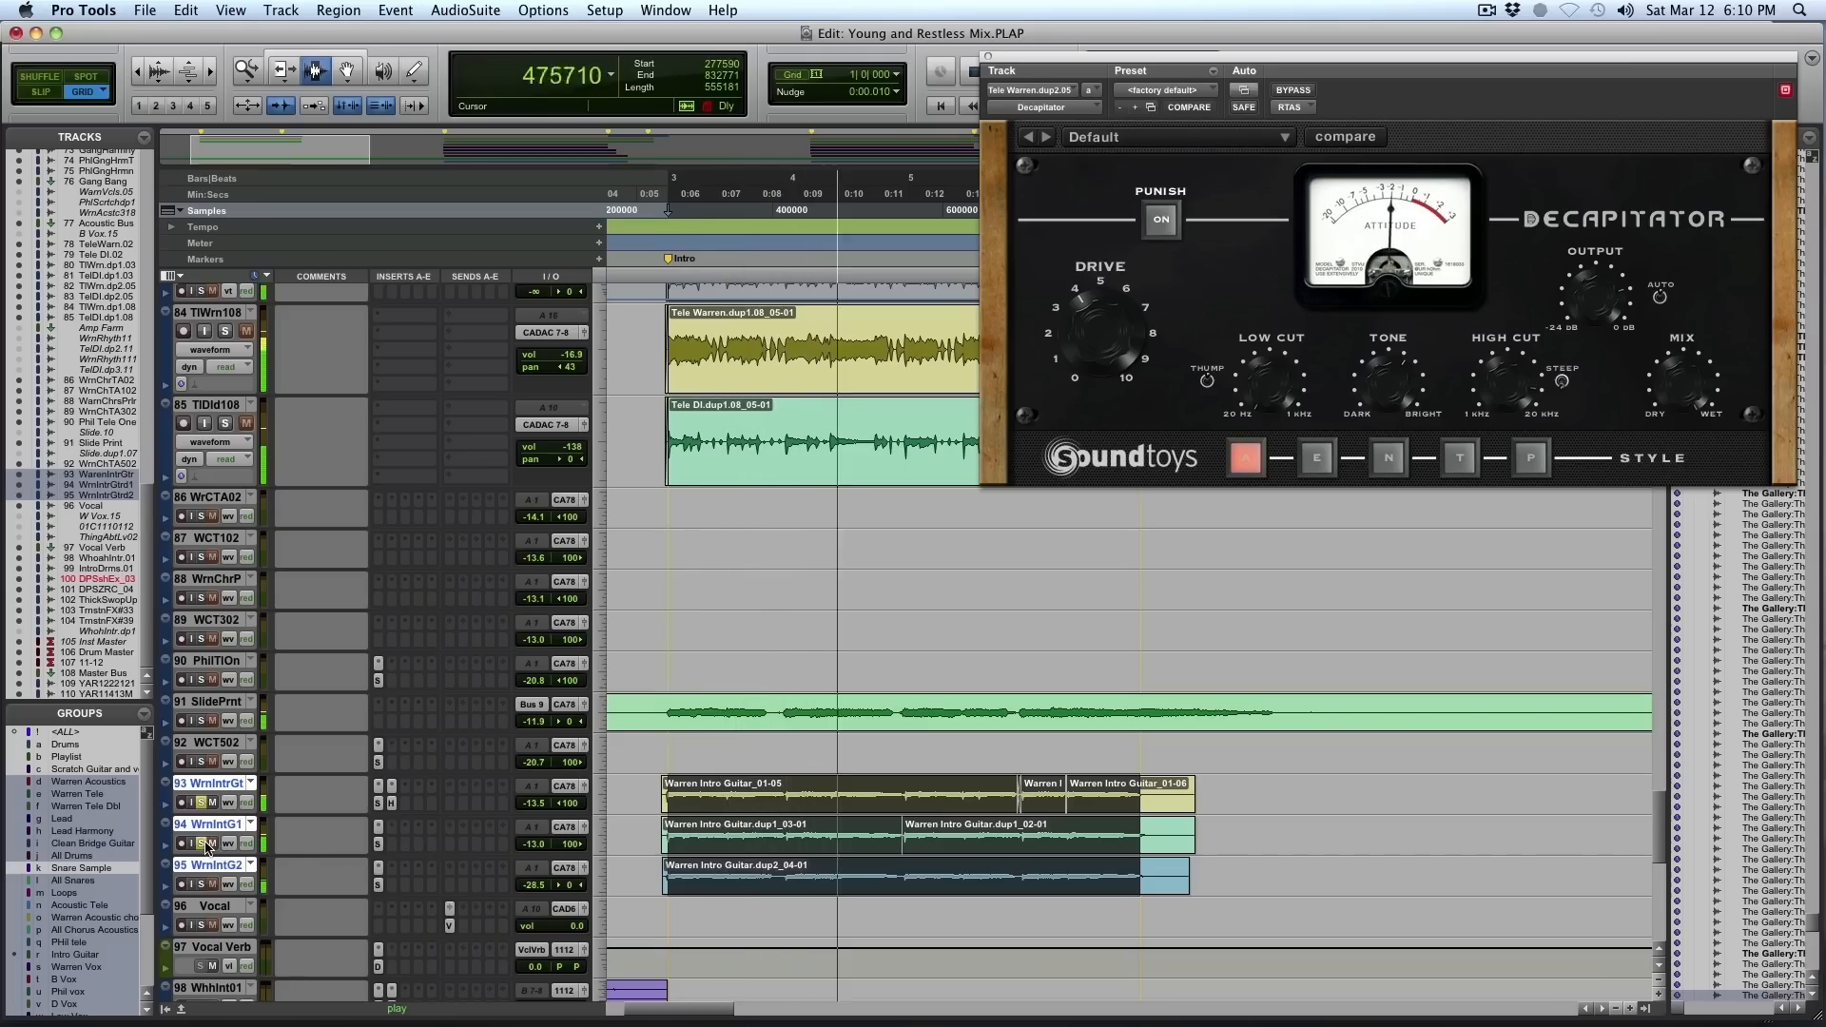
pyautogui.click(594, 842)
pyautogui.click(623, 861)
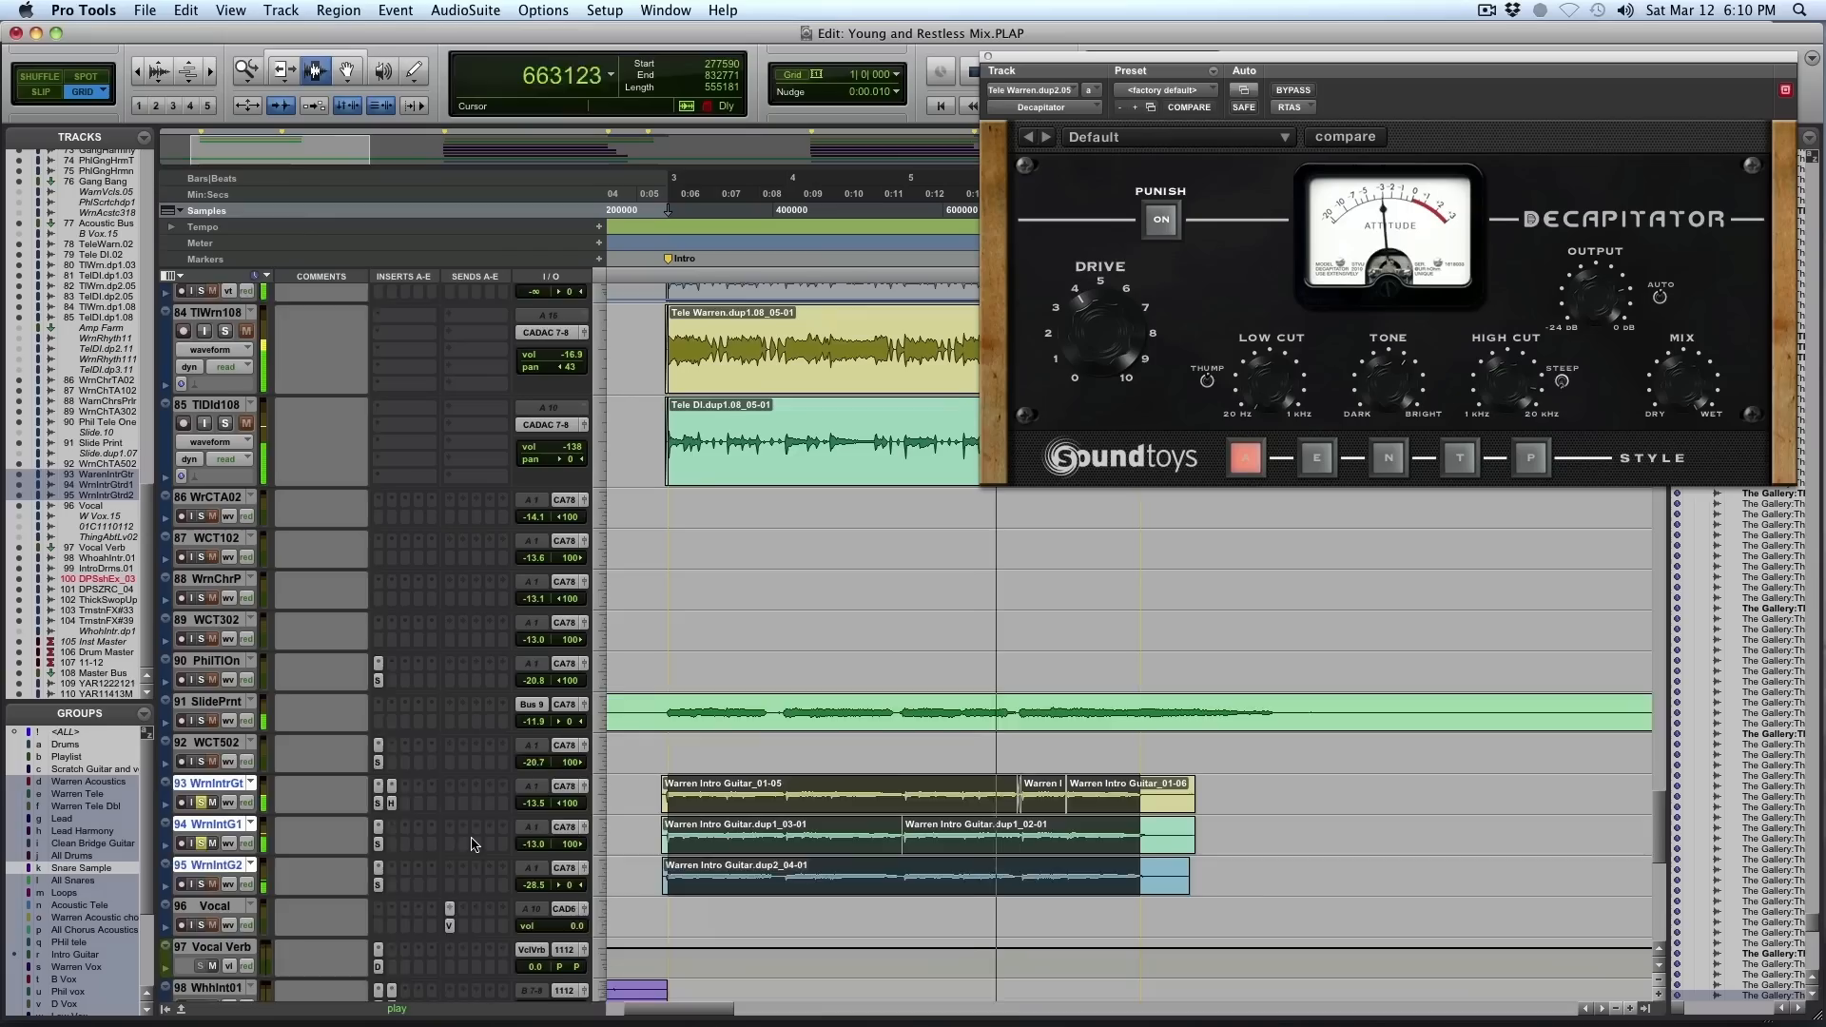
# Open the H-Delay on intro guitar track 93, and compare track 95 soloed alone with tracks 93 and 94
pyautogui.scroll(-4, 1125, 824)
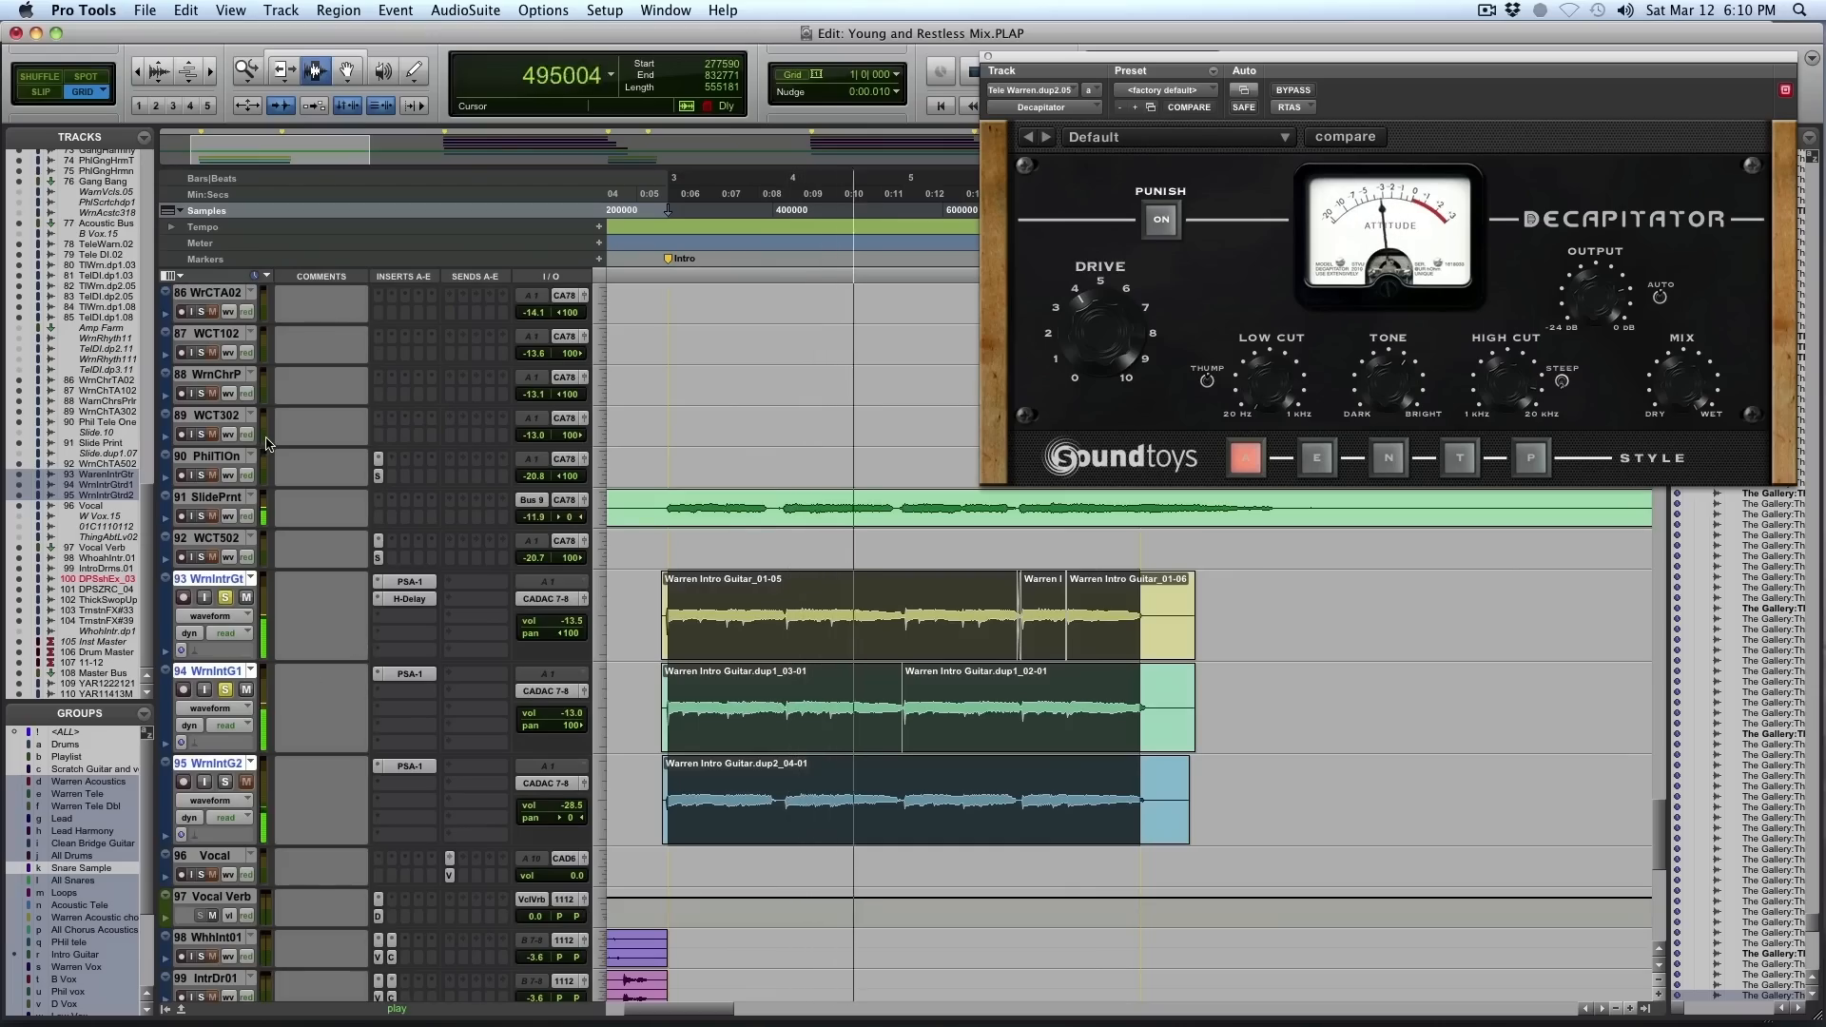
pyautogui.click(411, 582)
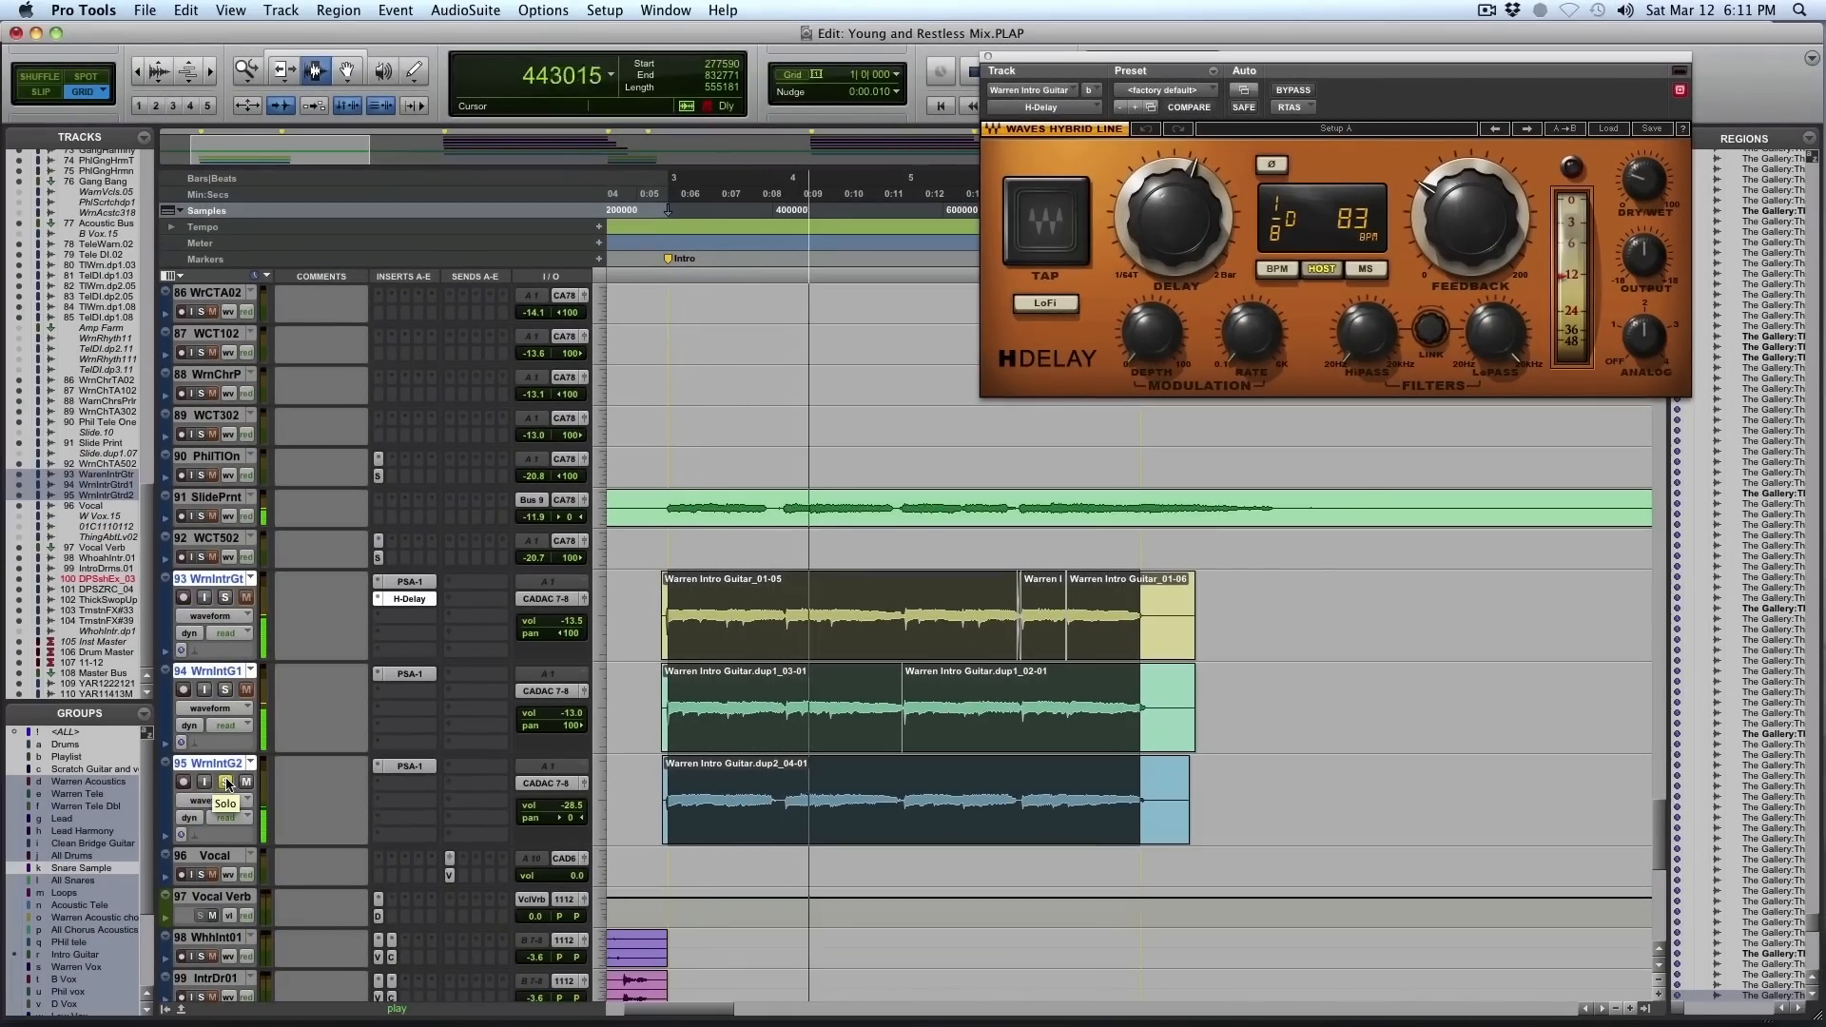
pyautogui.click(226, 783)
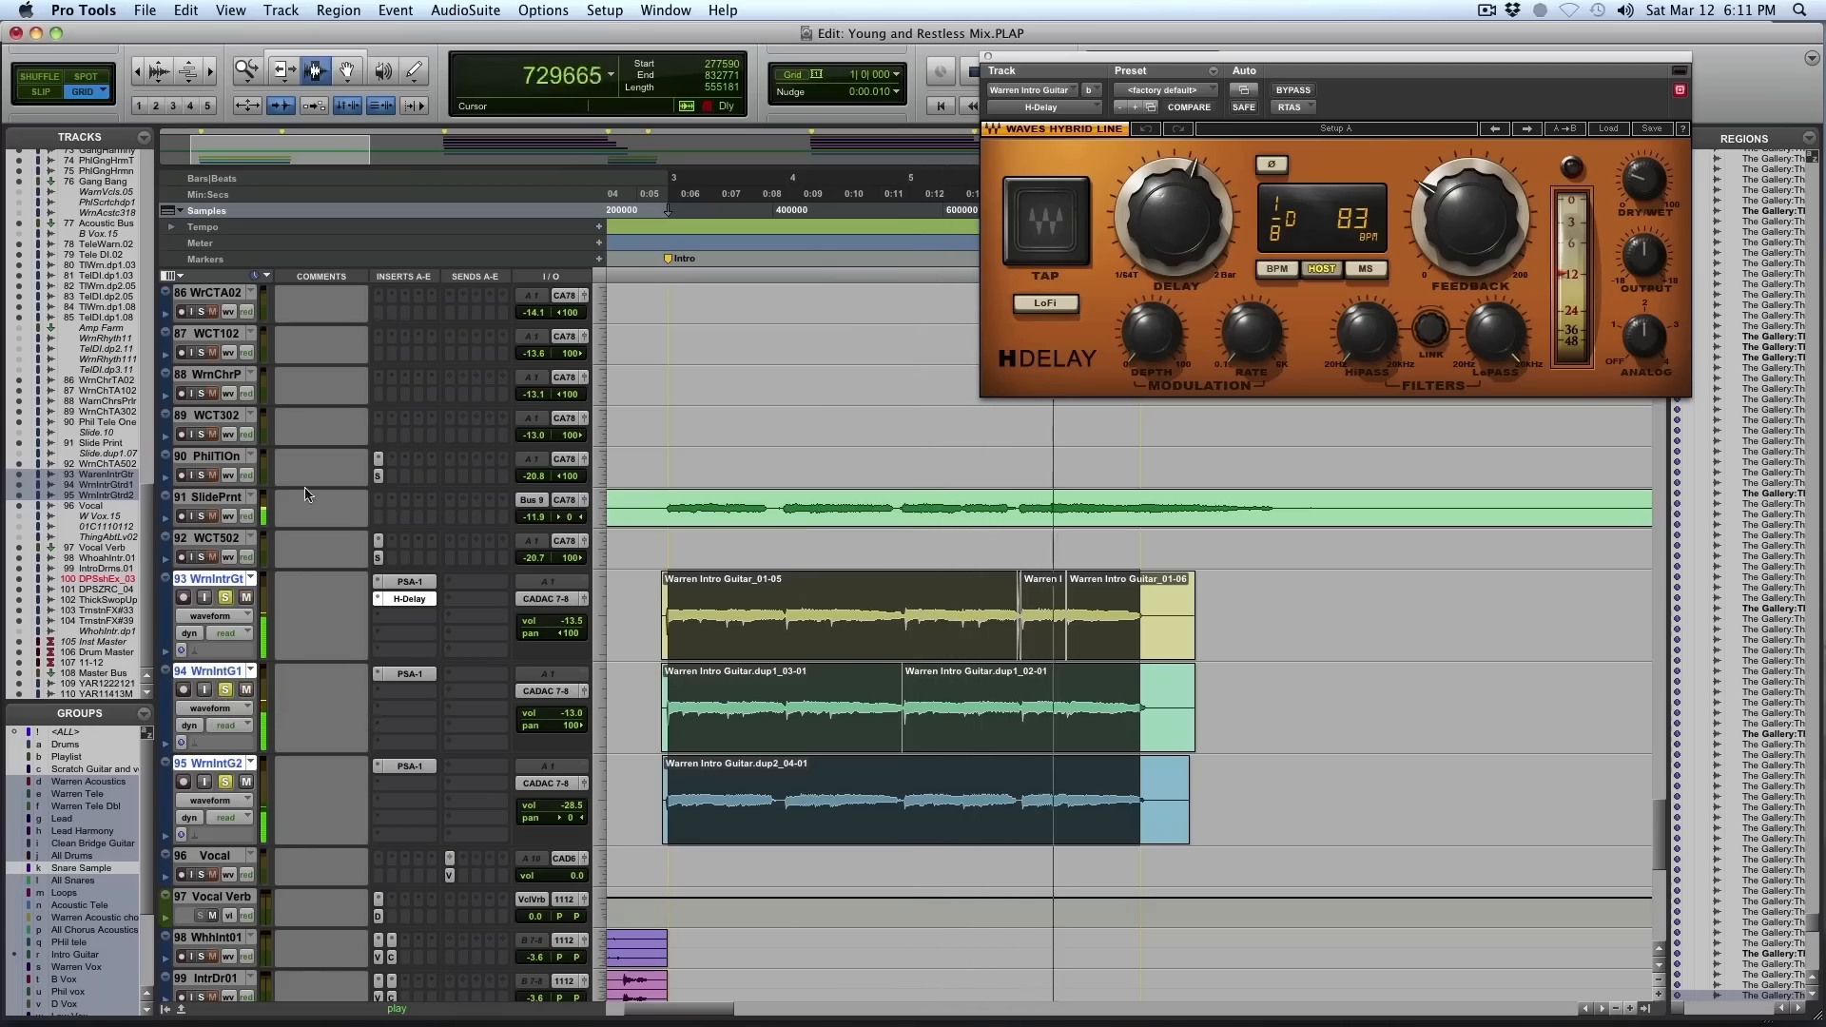
# Solo Tele tracks 78 to 85 together with the intro guitars while the intro plays
pyautogui.scroll(2, 637, 510)
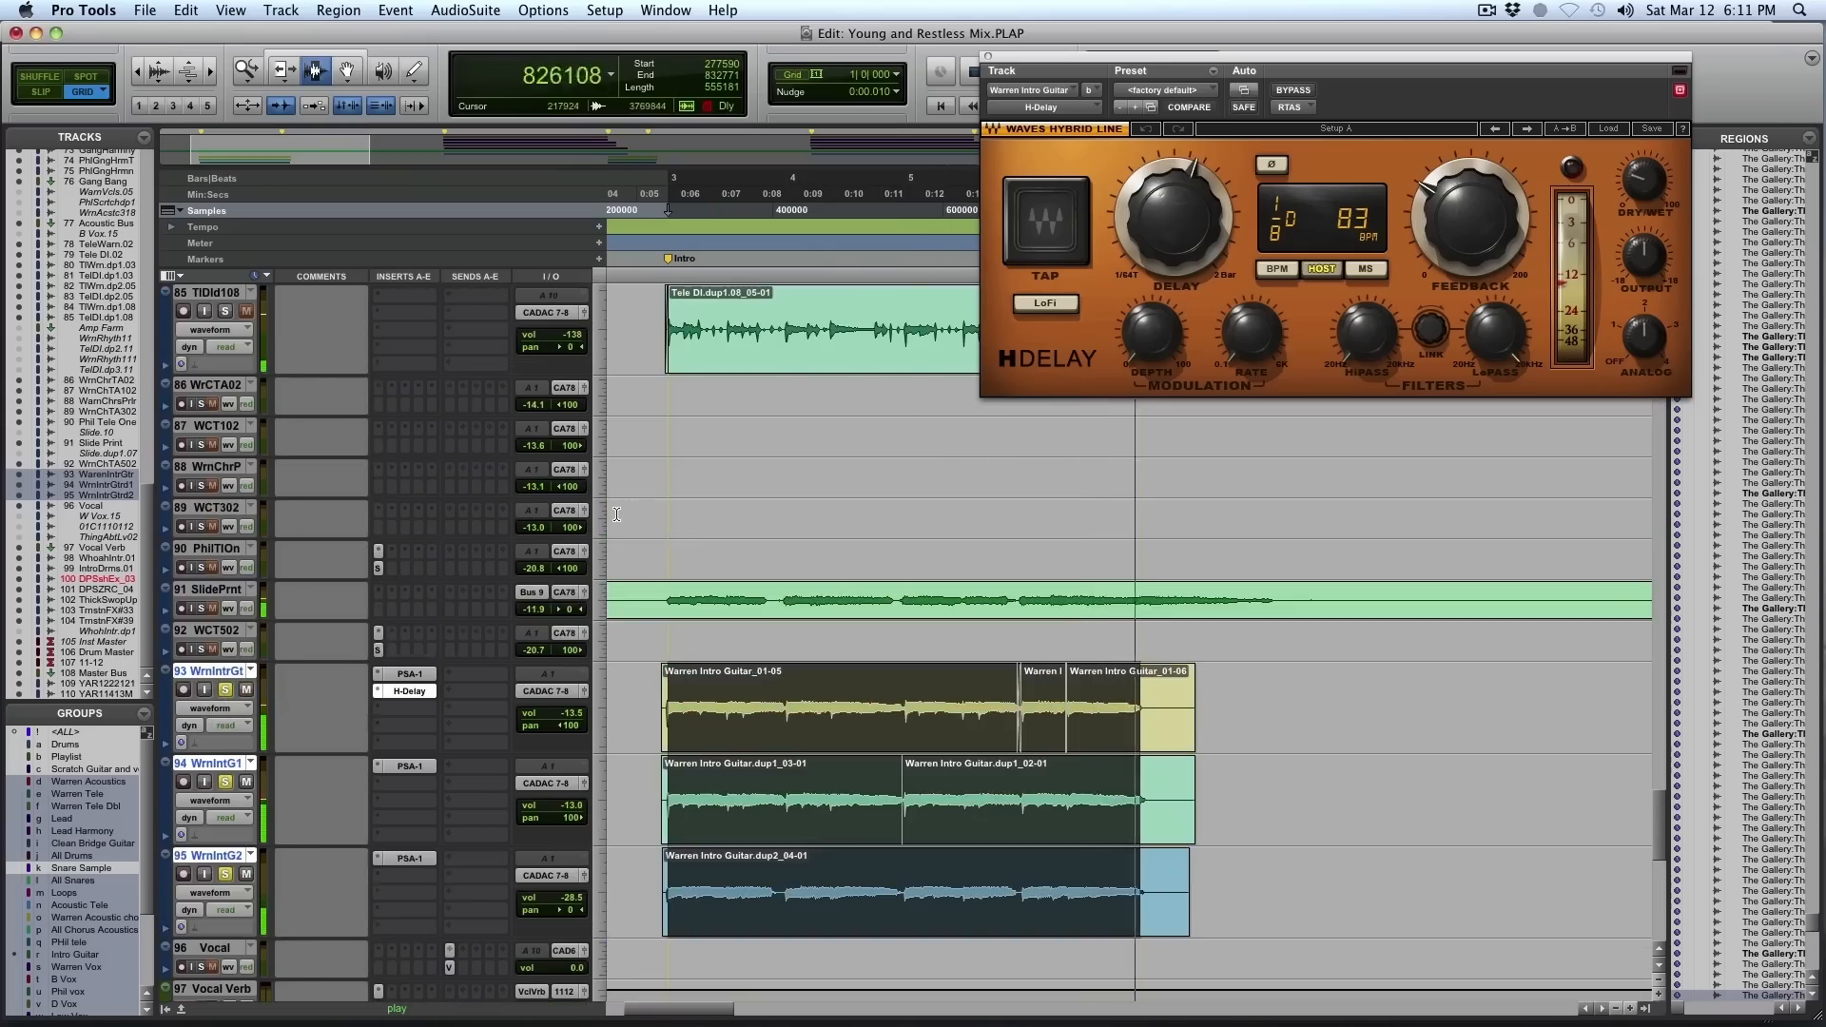
pyautogui.scroll(3, 617, 513)
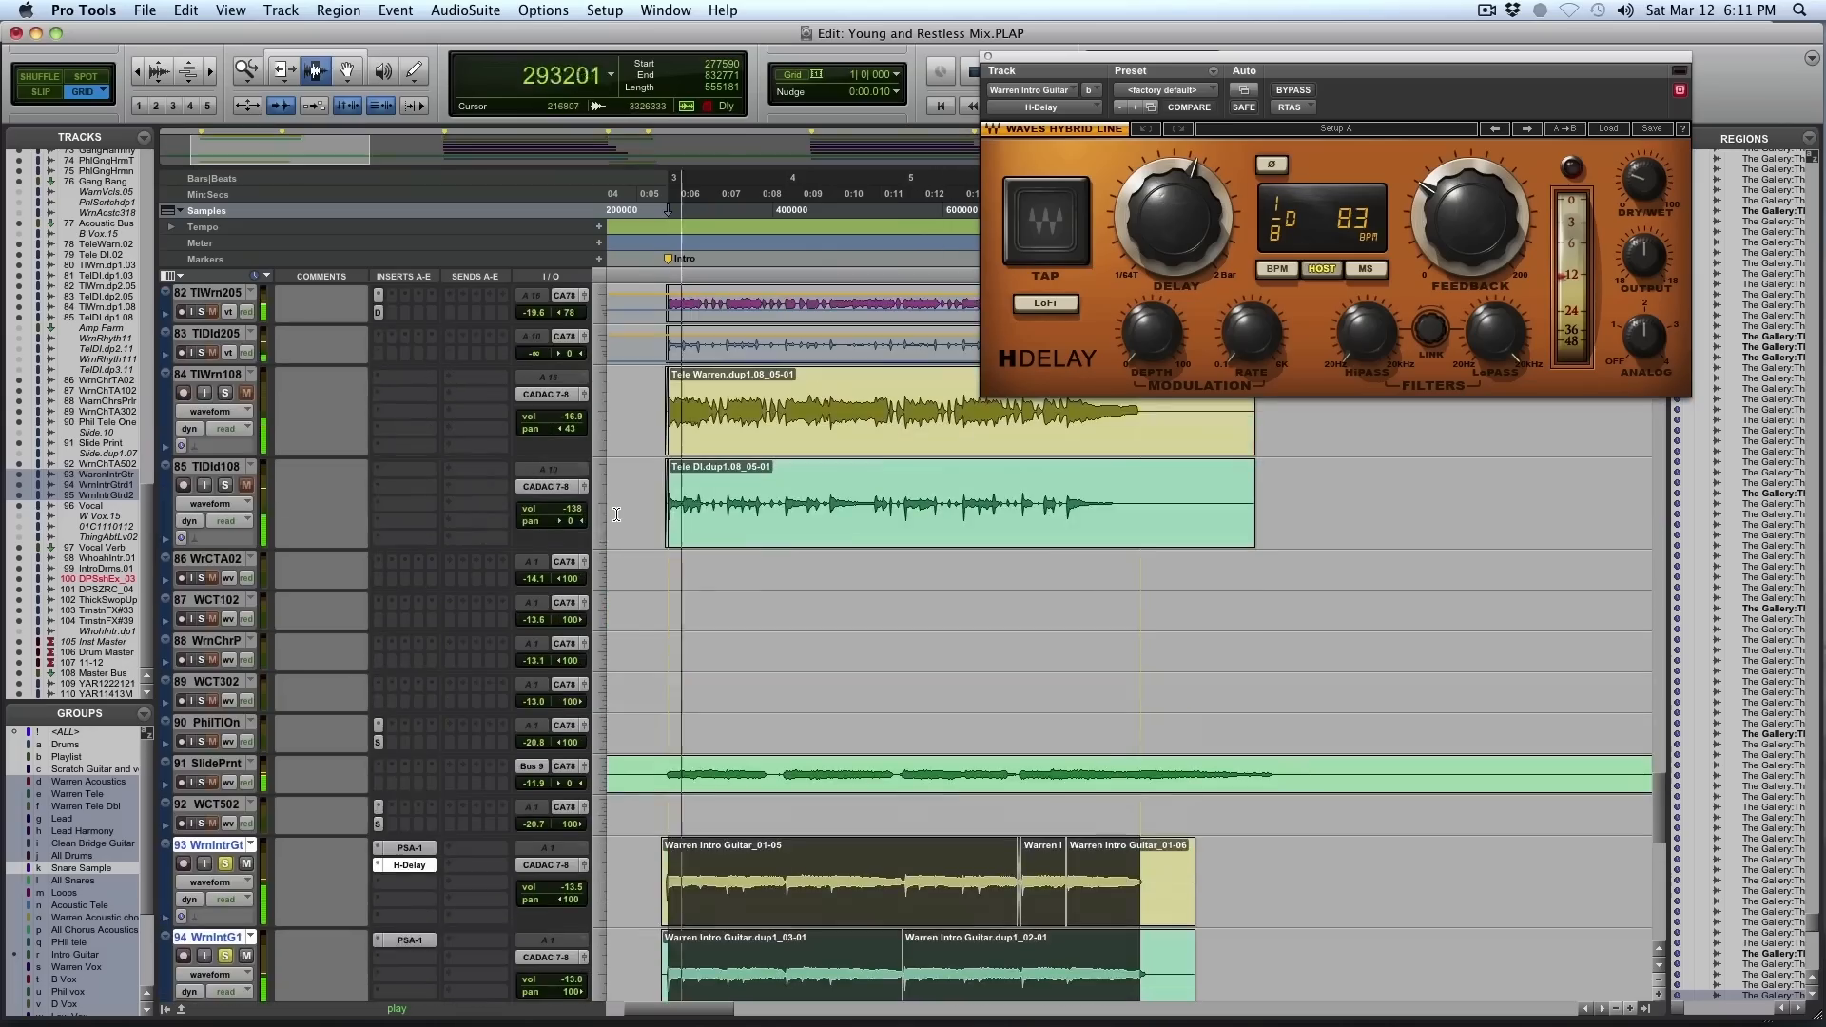
pyautogui.click(227, 485)
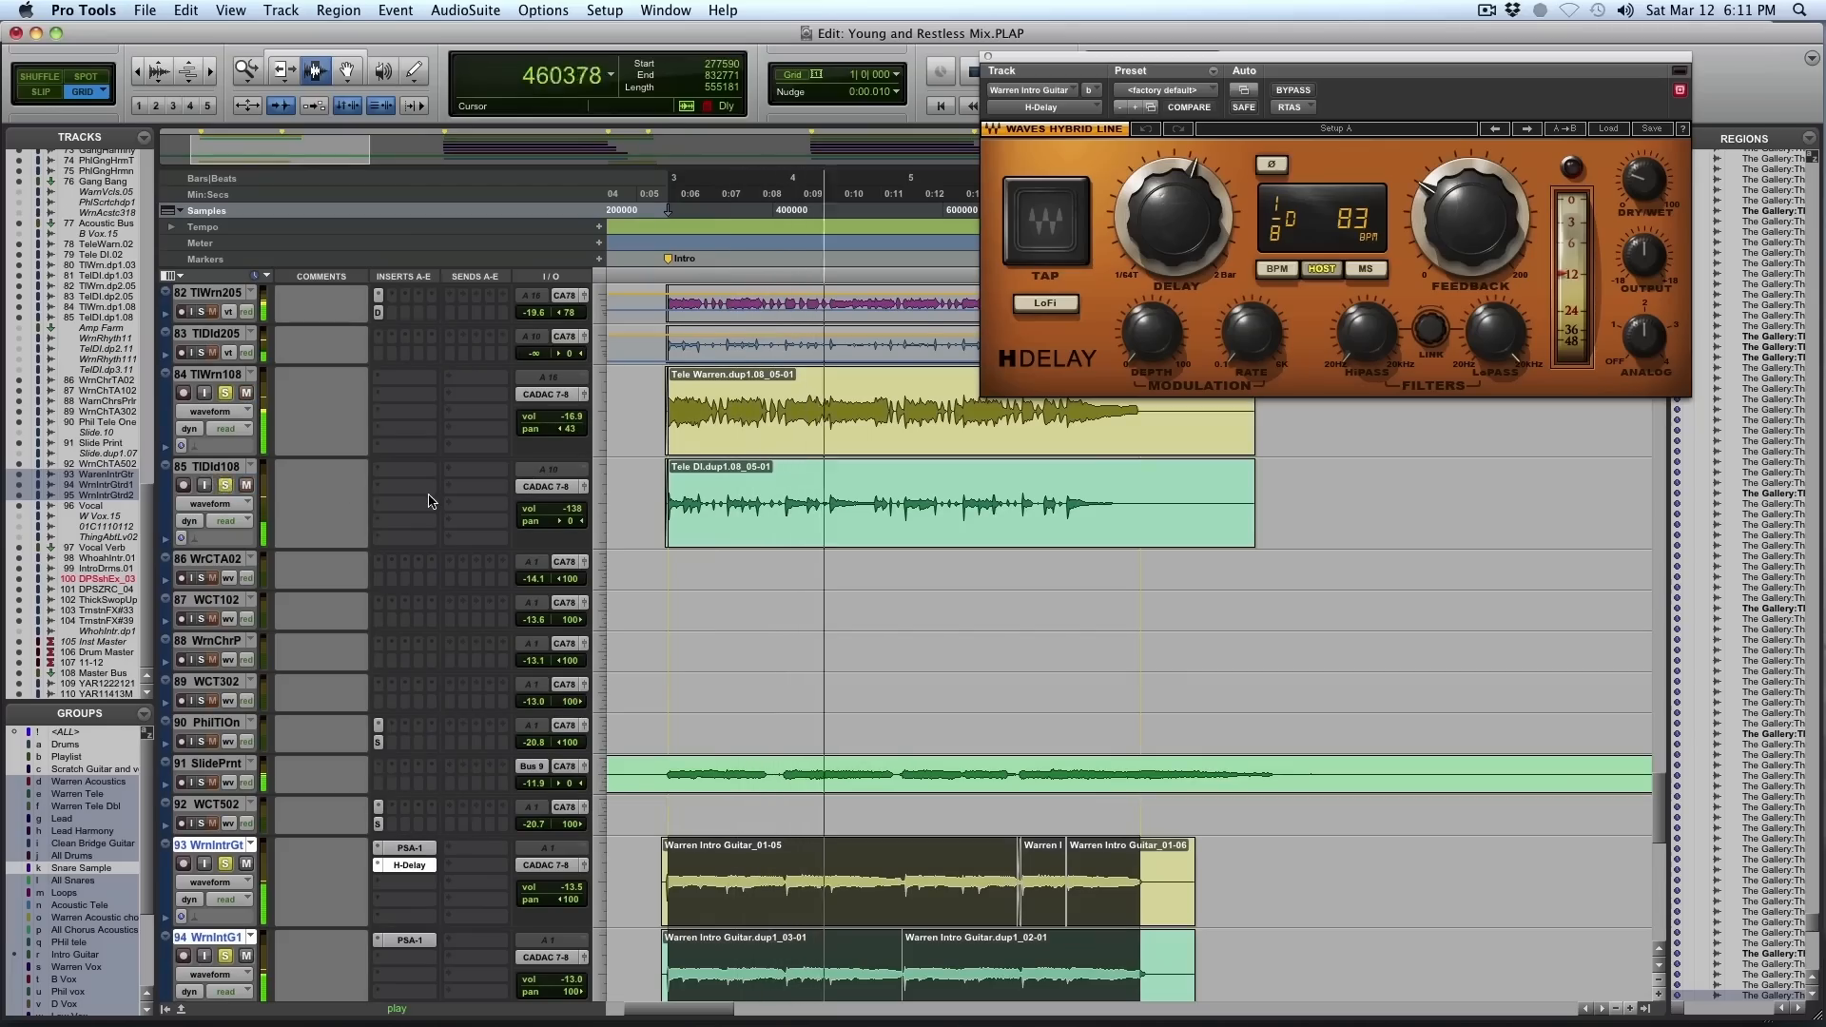
pyautogui.scroll(3, 430, 502)
pyautogui.click(204, 476)
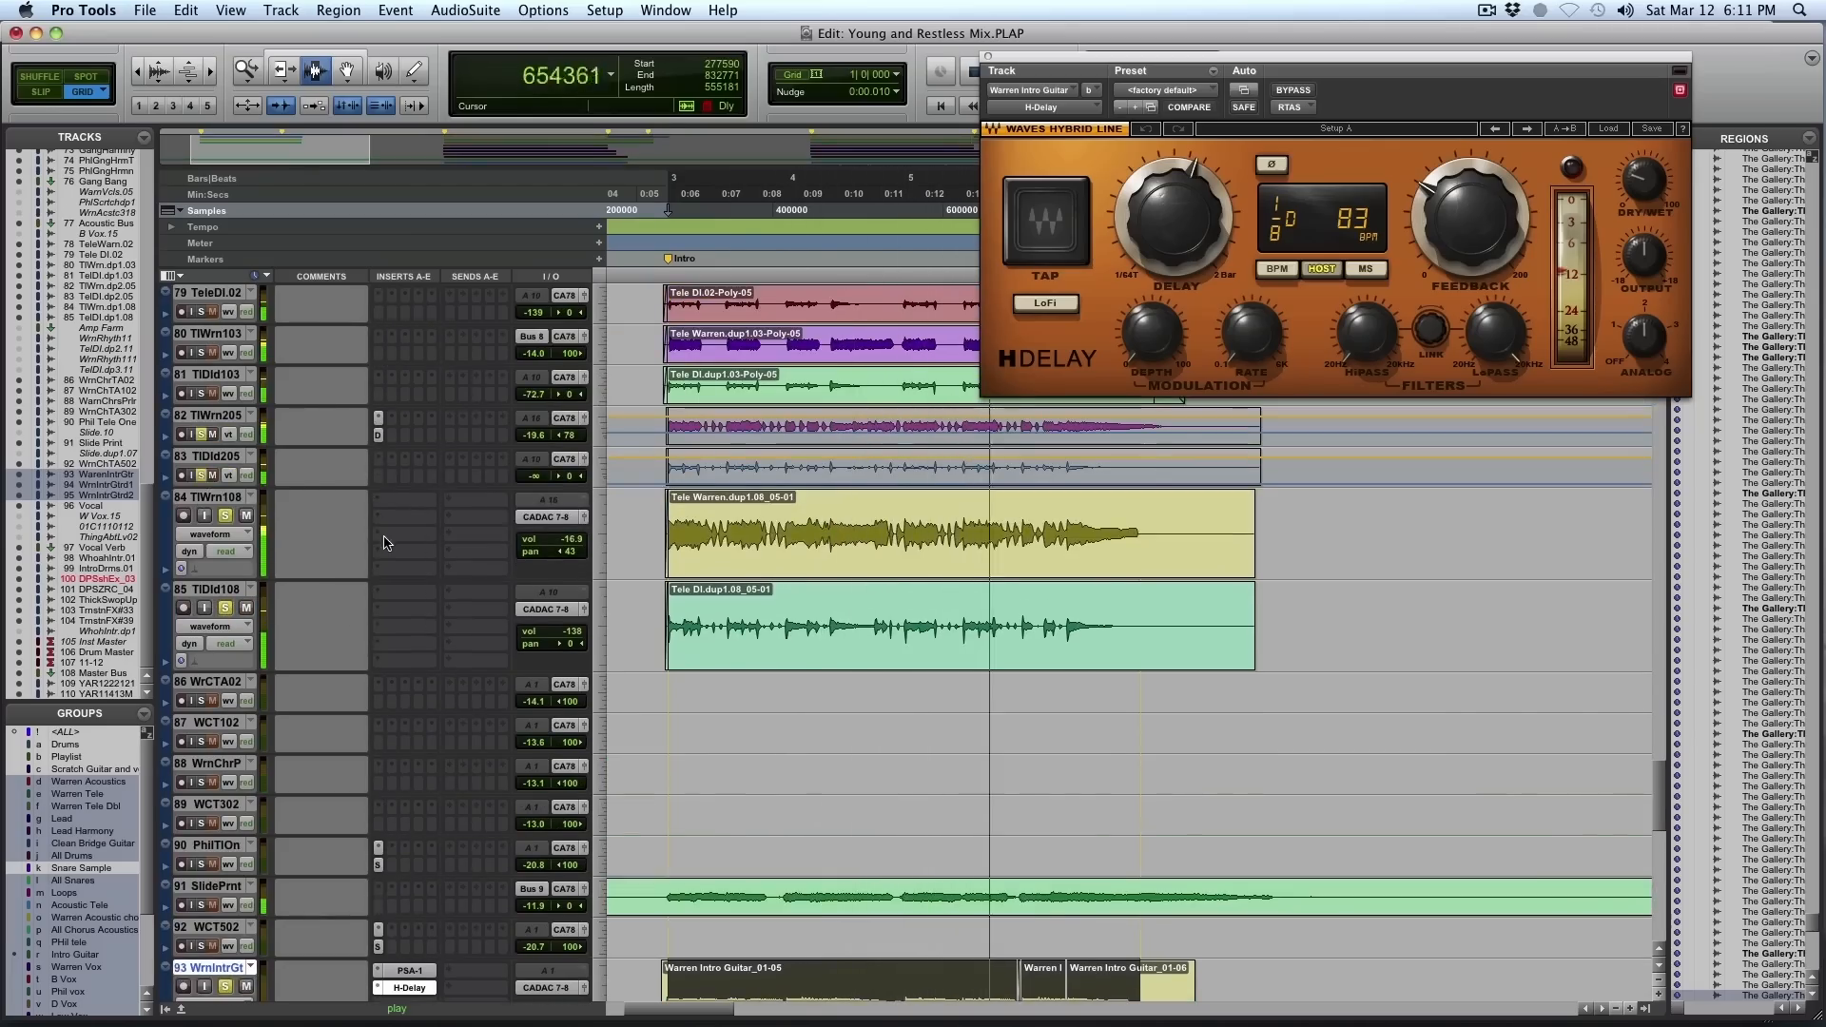
pyautogui.scroll(2, 384, 544)
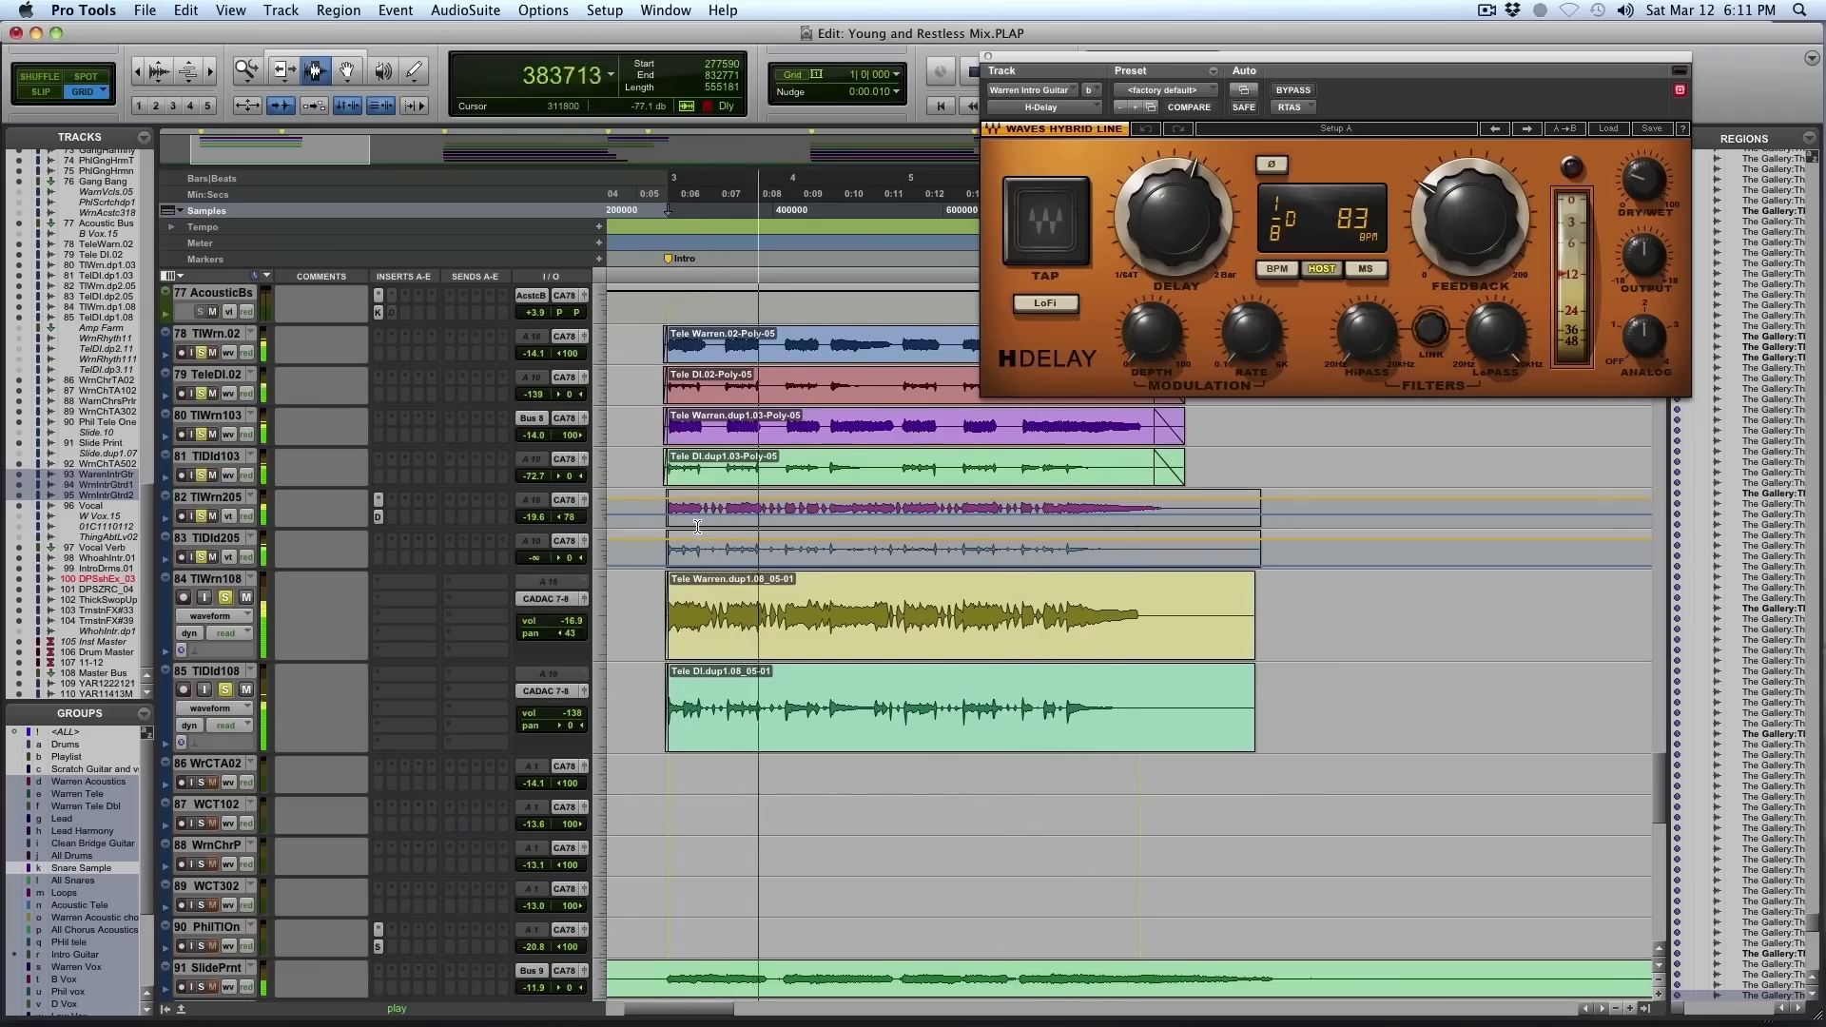
pyautogui.scroll(-1, 697, 527)
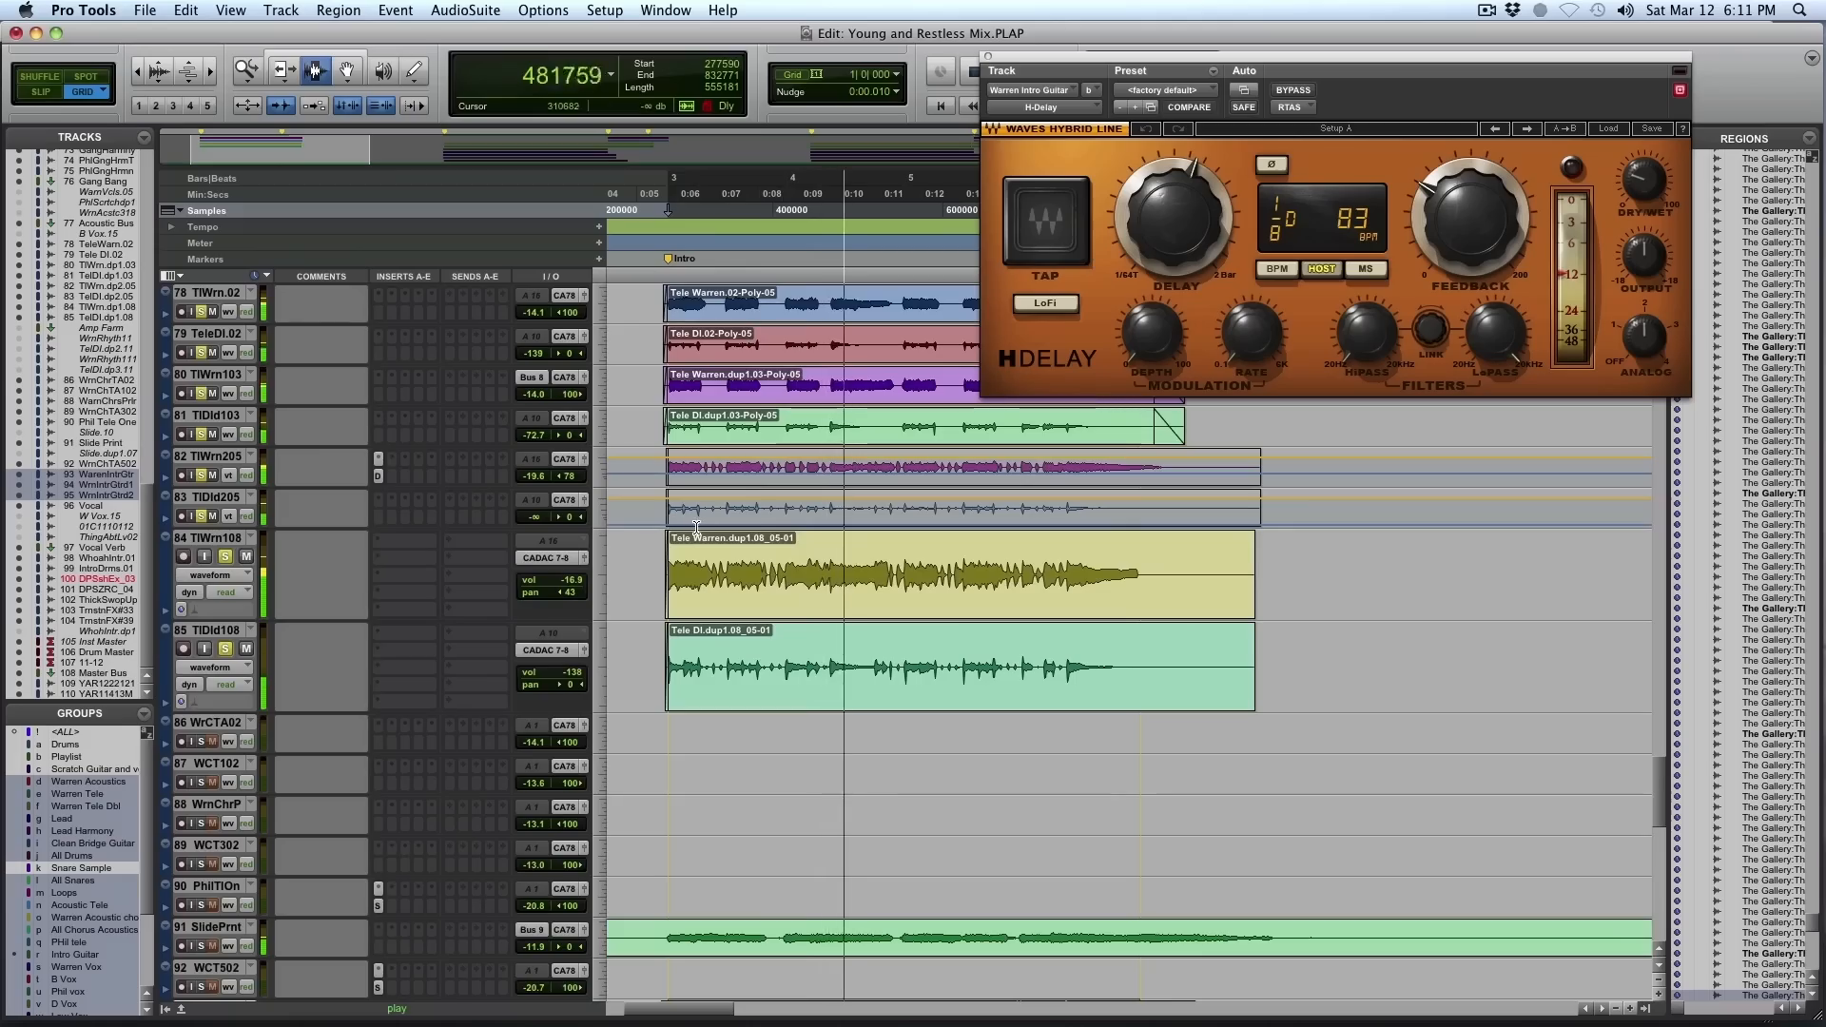
# Add the tambourine, bass, acoustic and synth tracks 40 to 44 to the solo during intro playback
pyautogui.scroll(7, 697, 527)
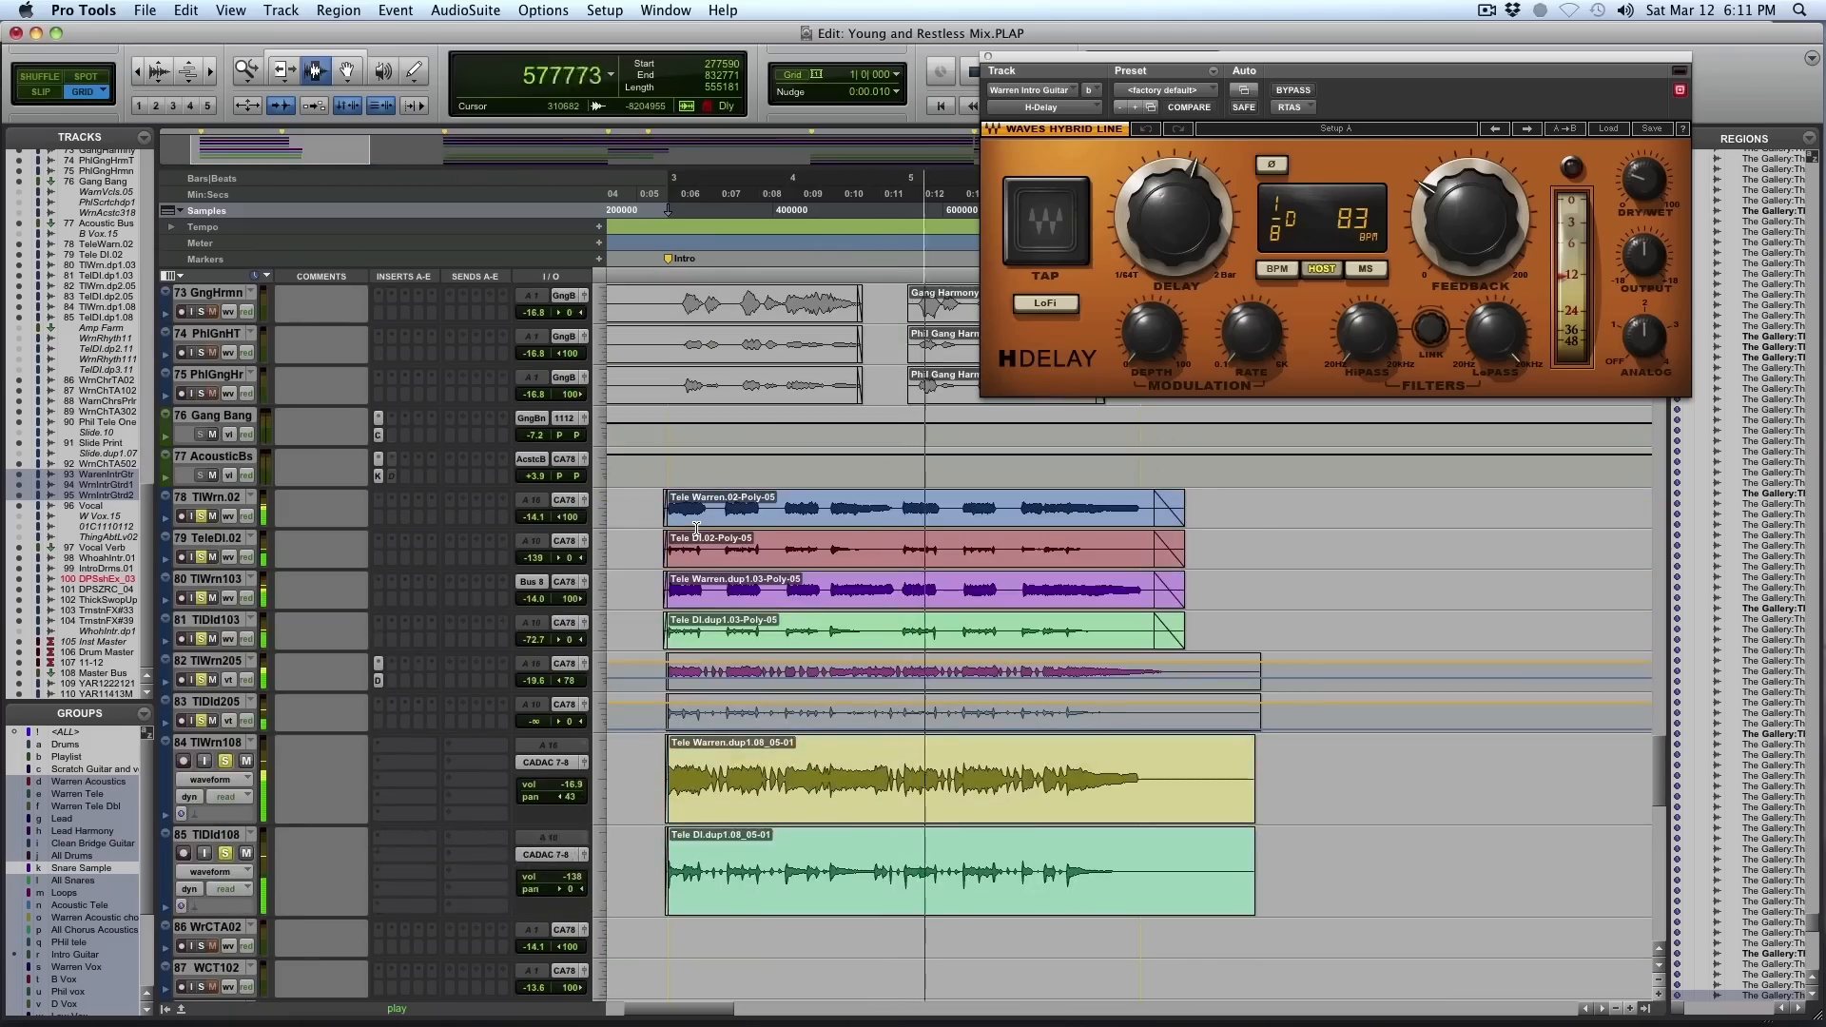
pyautogui.scroll(17, 698, 527)
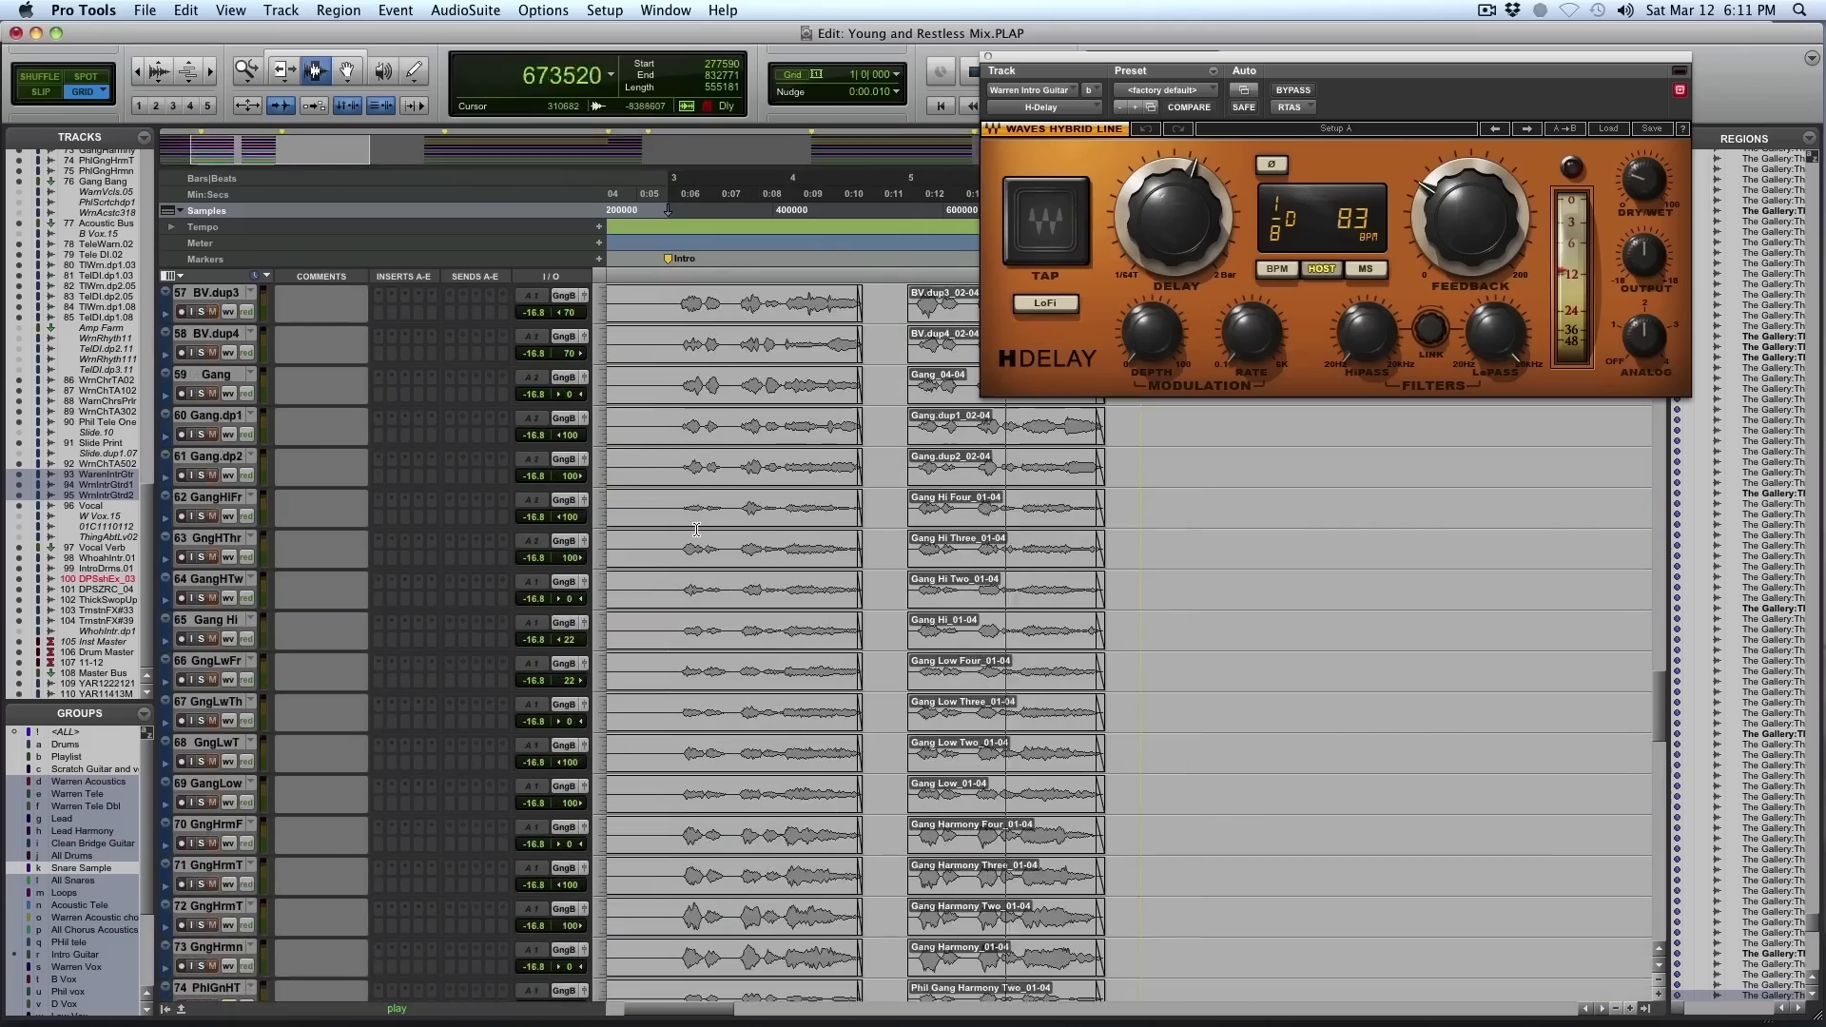
pyautogui.scroll(17, 698, 529)
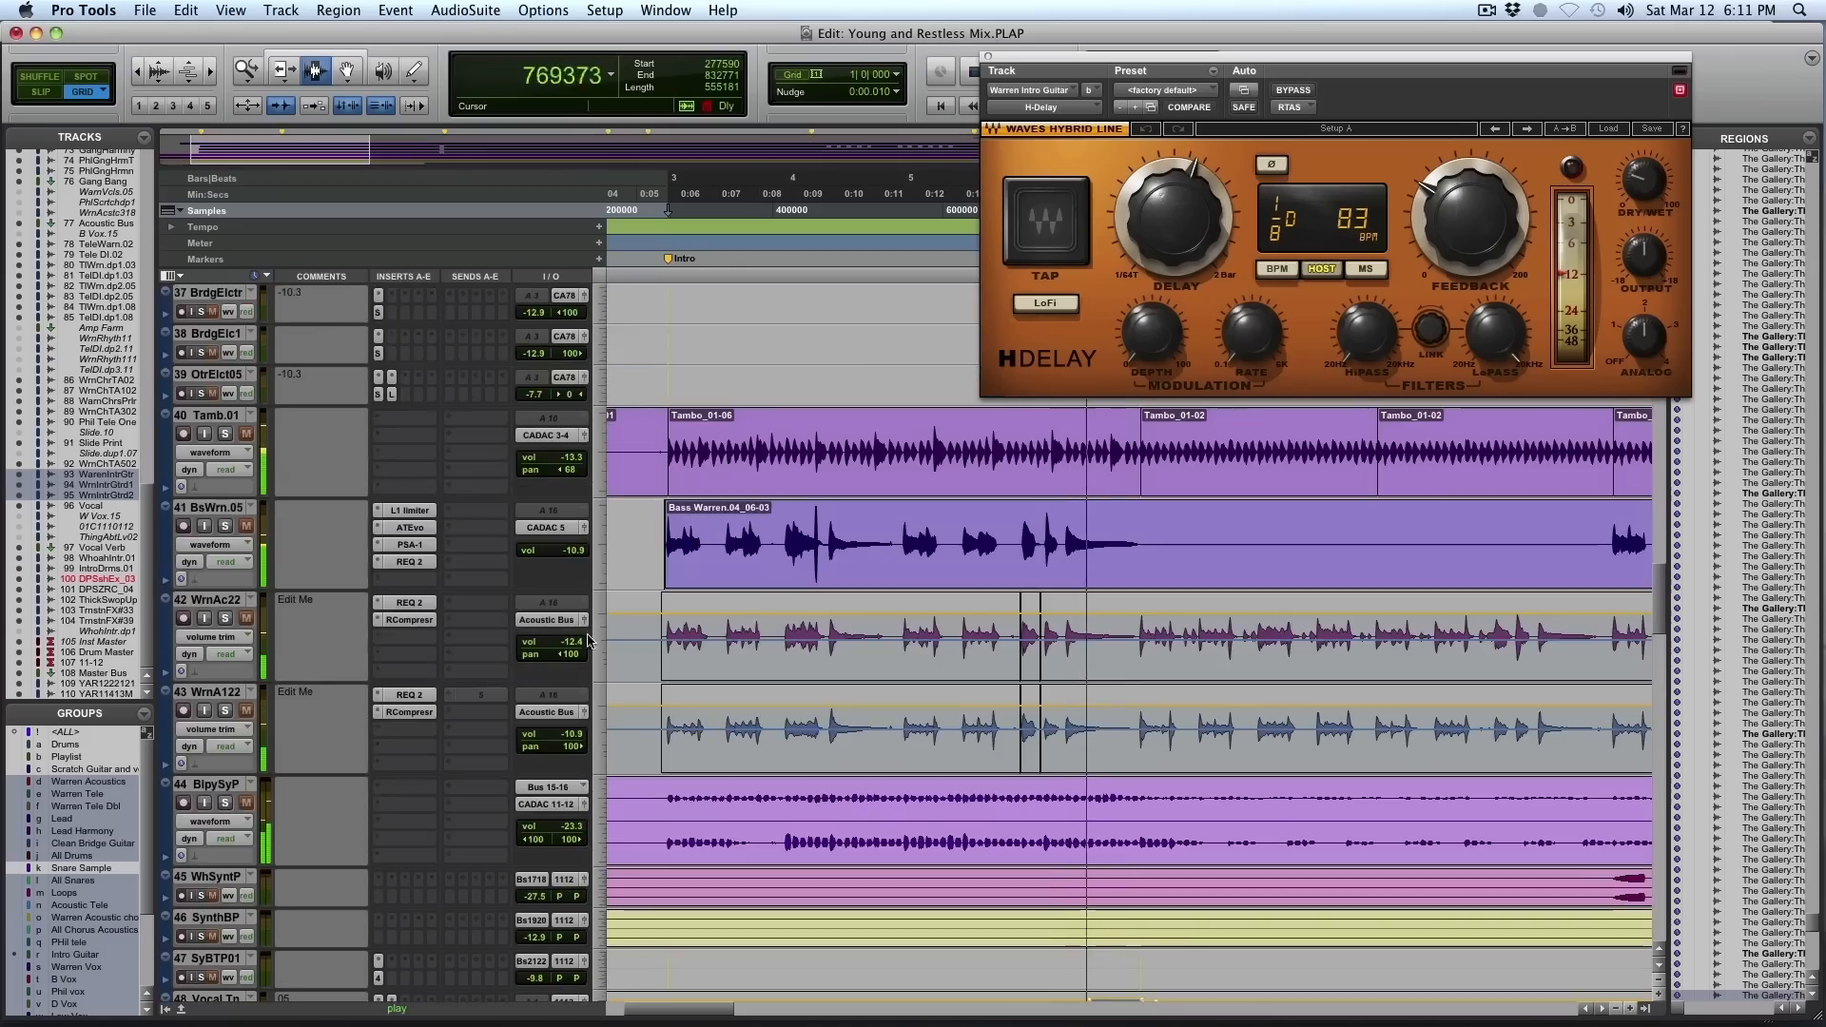
pyautogui.click(225, 619)
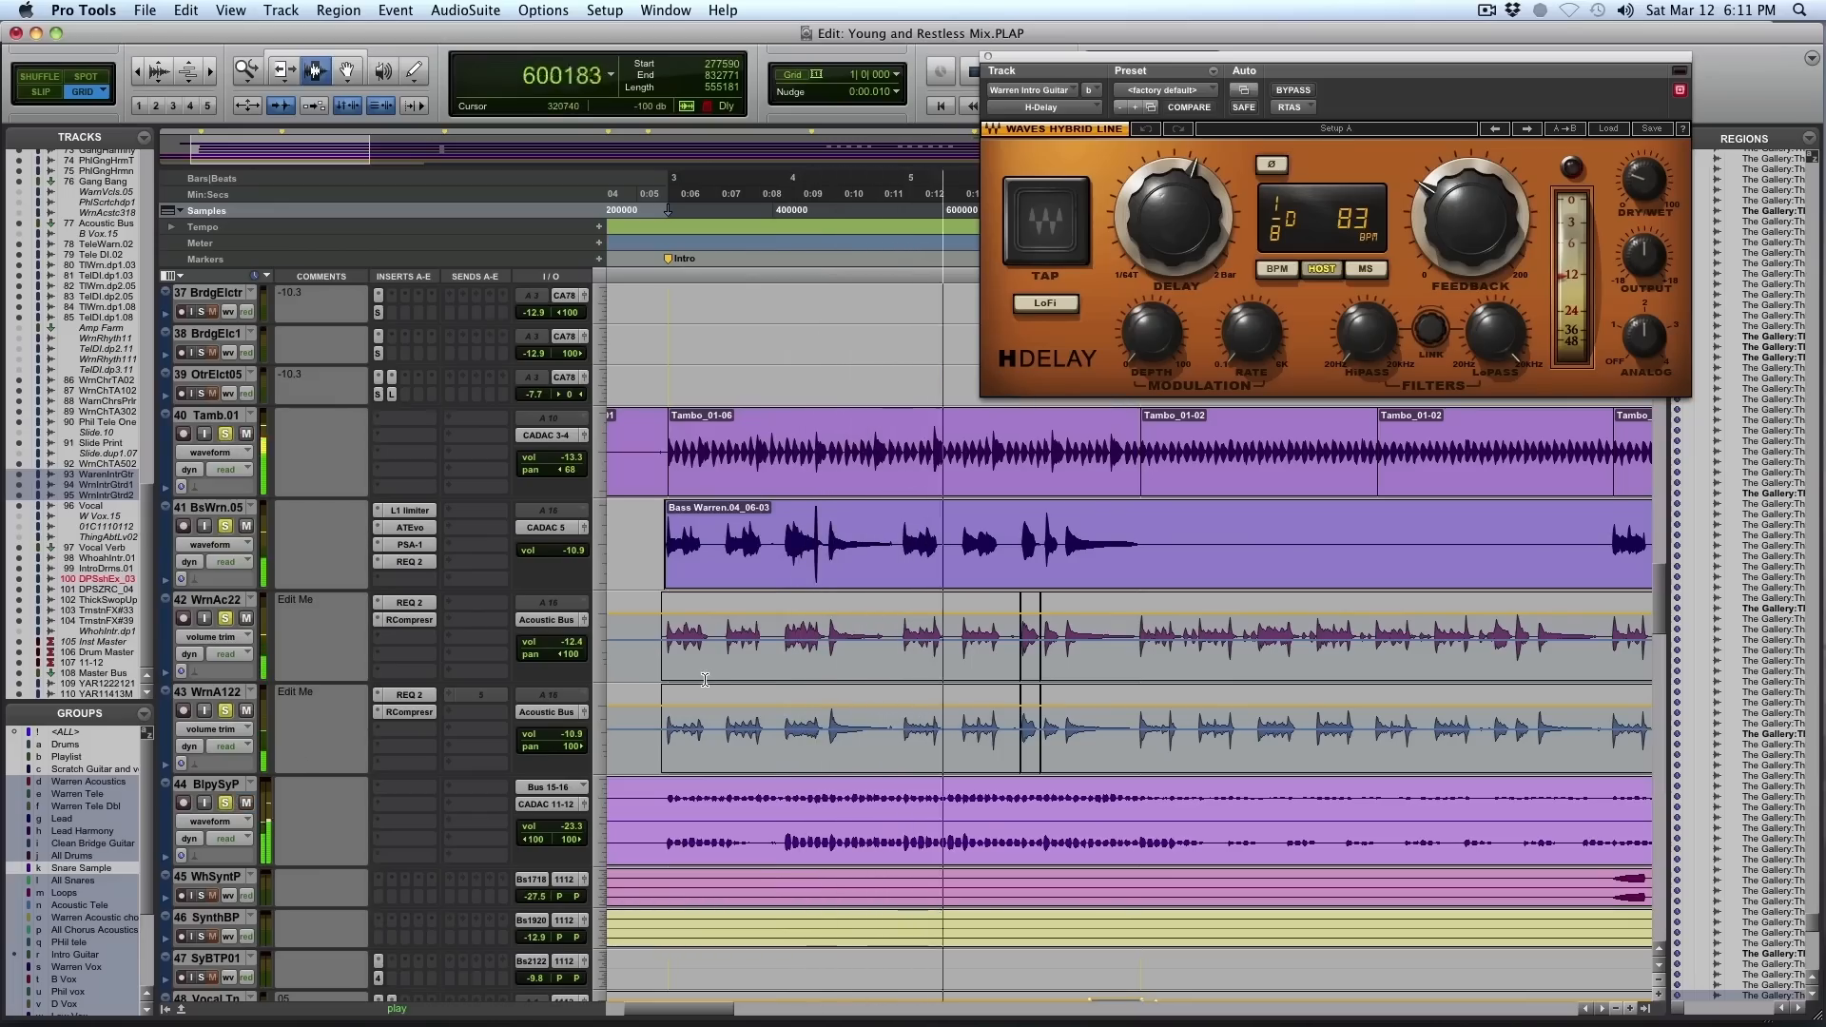
# Add the drum, loop and stomp tracks to the solo and look through them while the full intro plays
pyautogui.scroll(10, 705, 680)
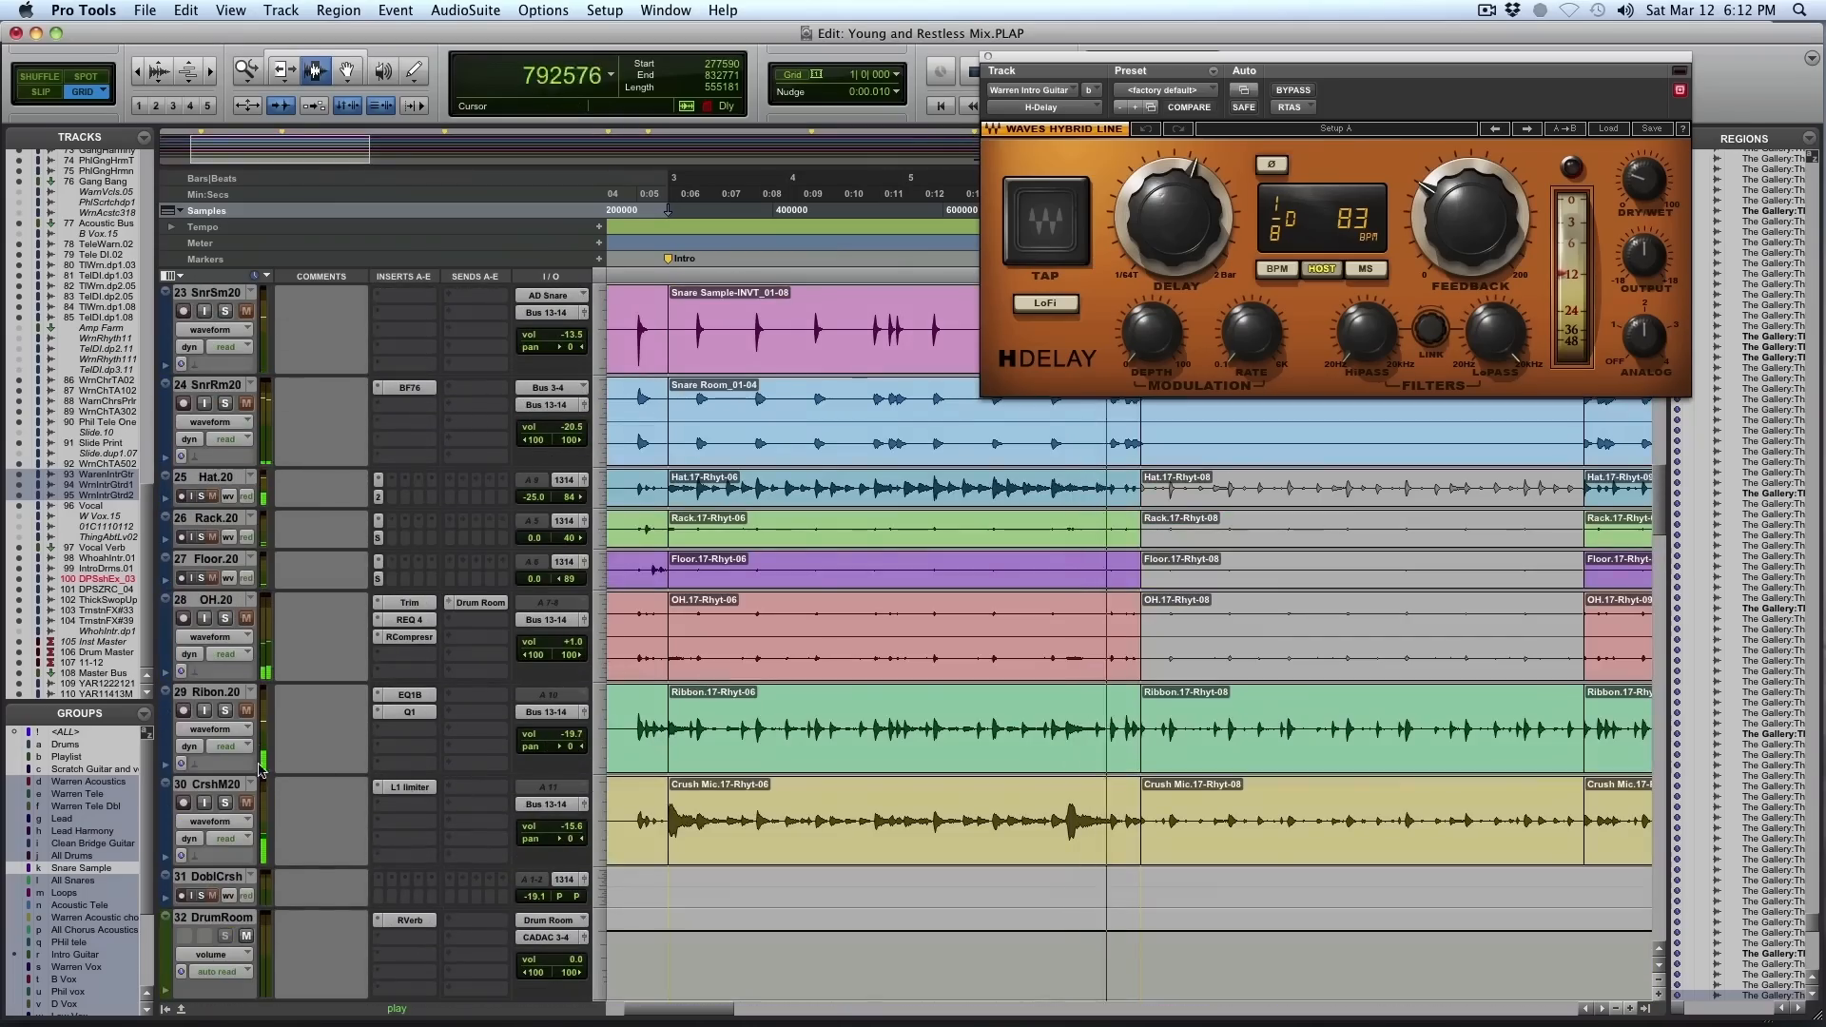
pyautogui.click(225, 804)
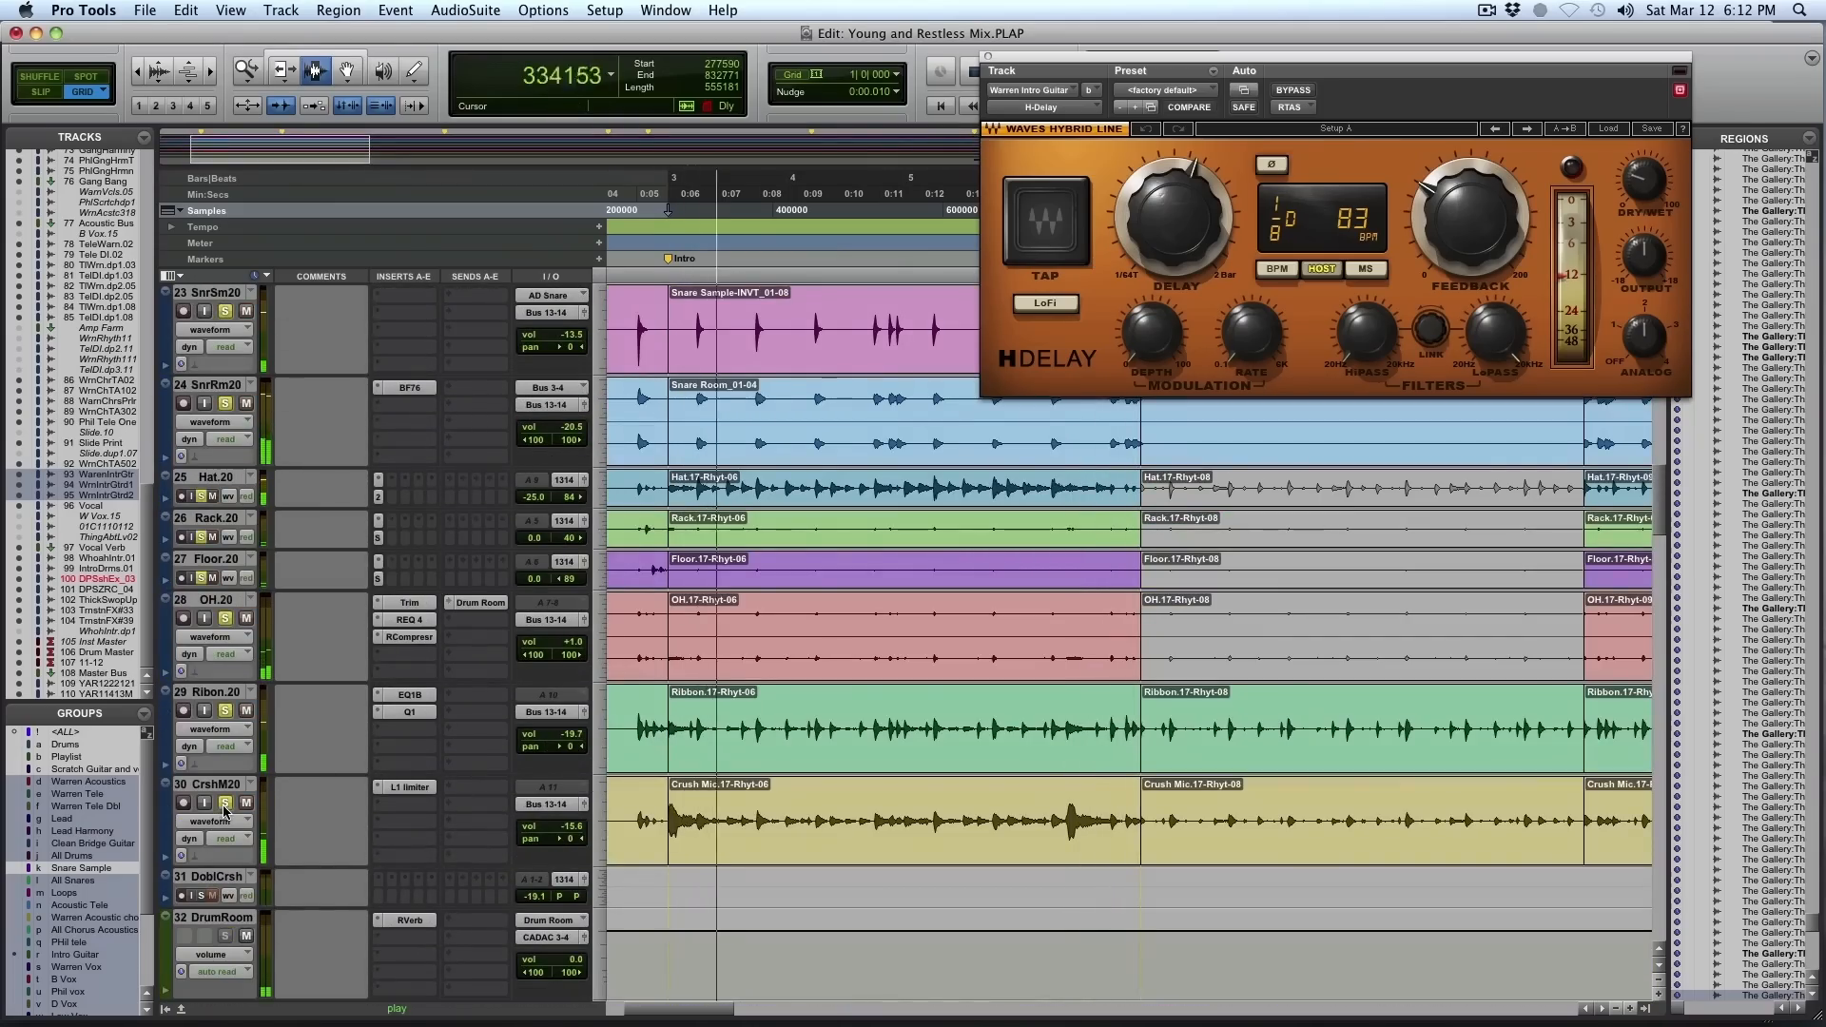
pyautogui.scroll(15, 831, 711)
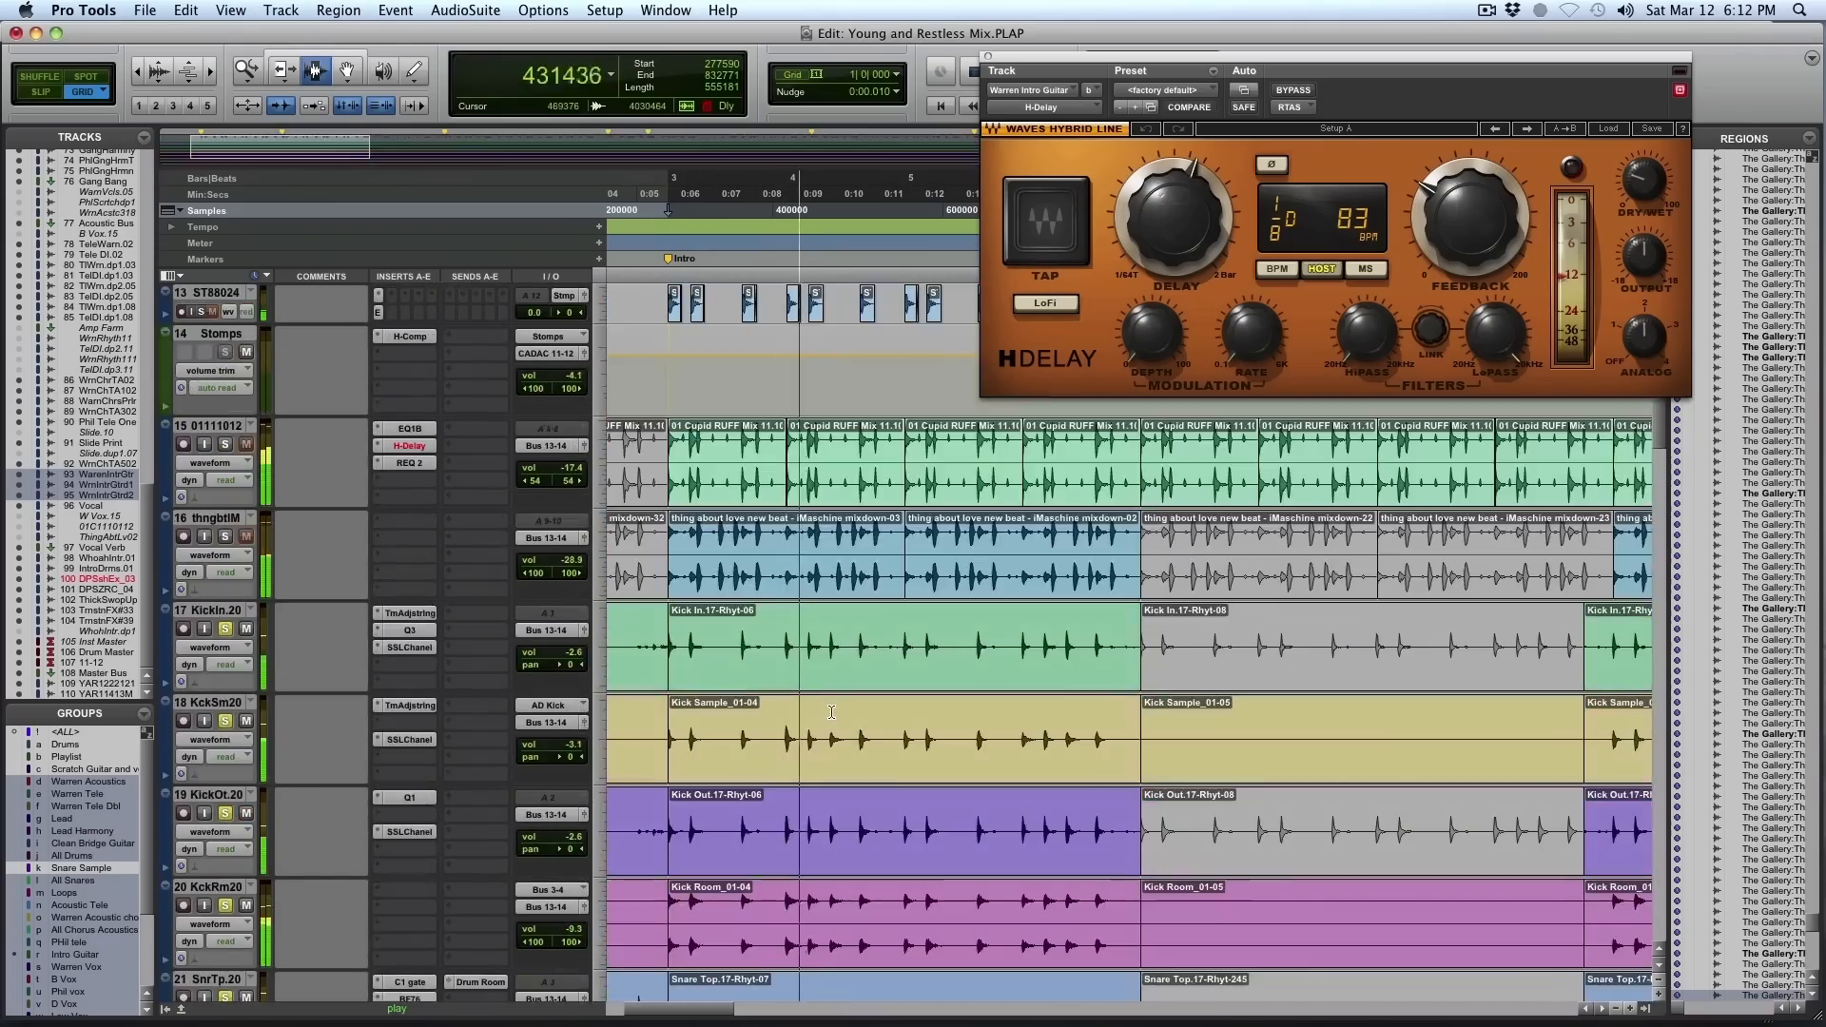
pyautogui.scroll(-3, 665, 847)
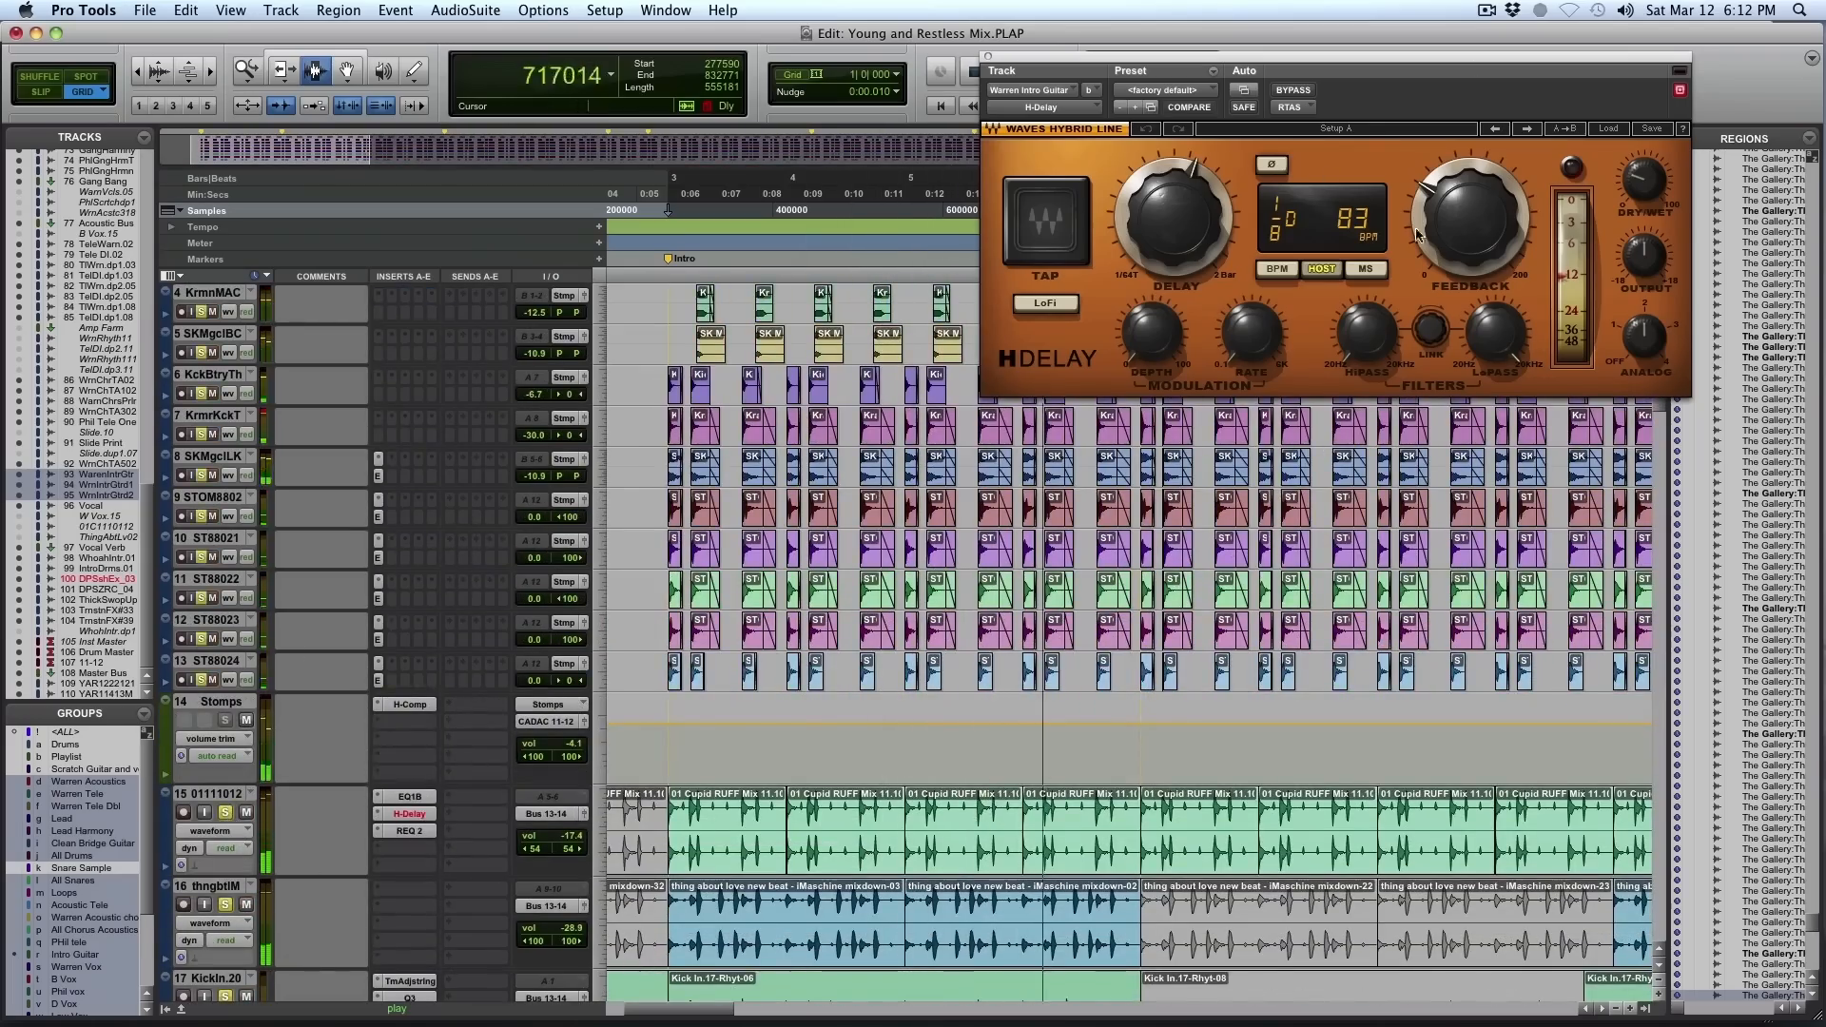
pyautogui.scroll(3, 1243, 524)
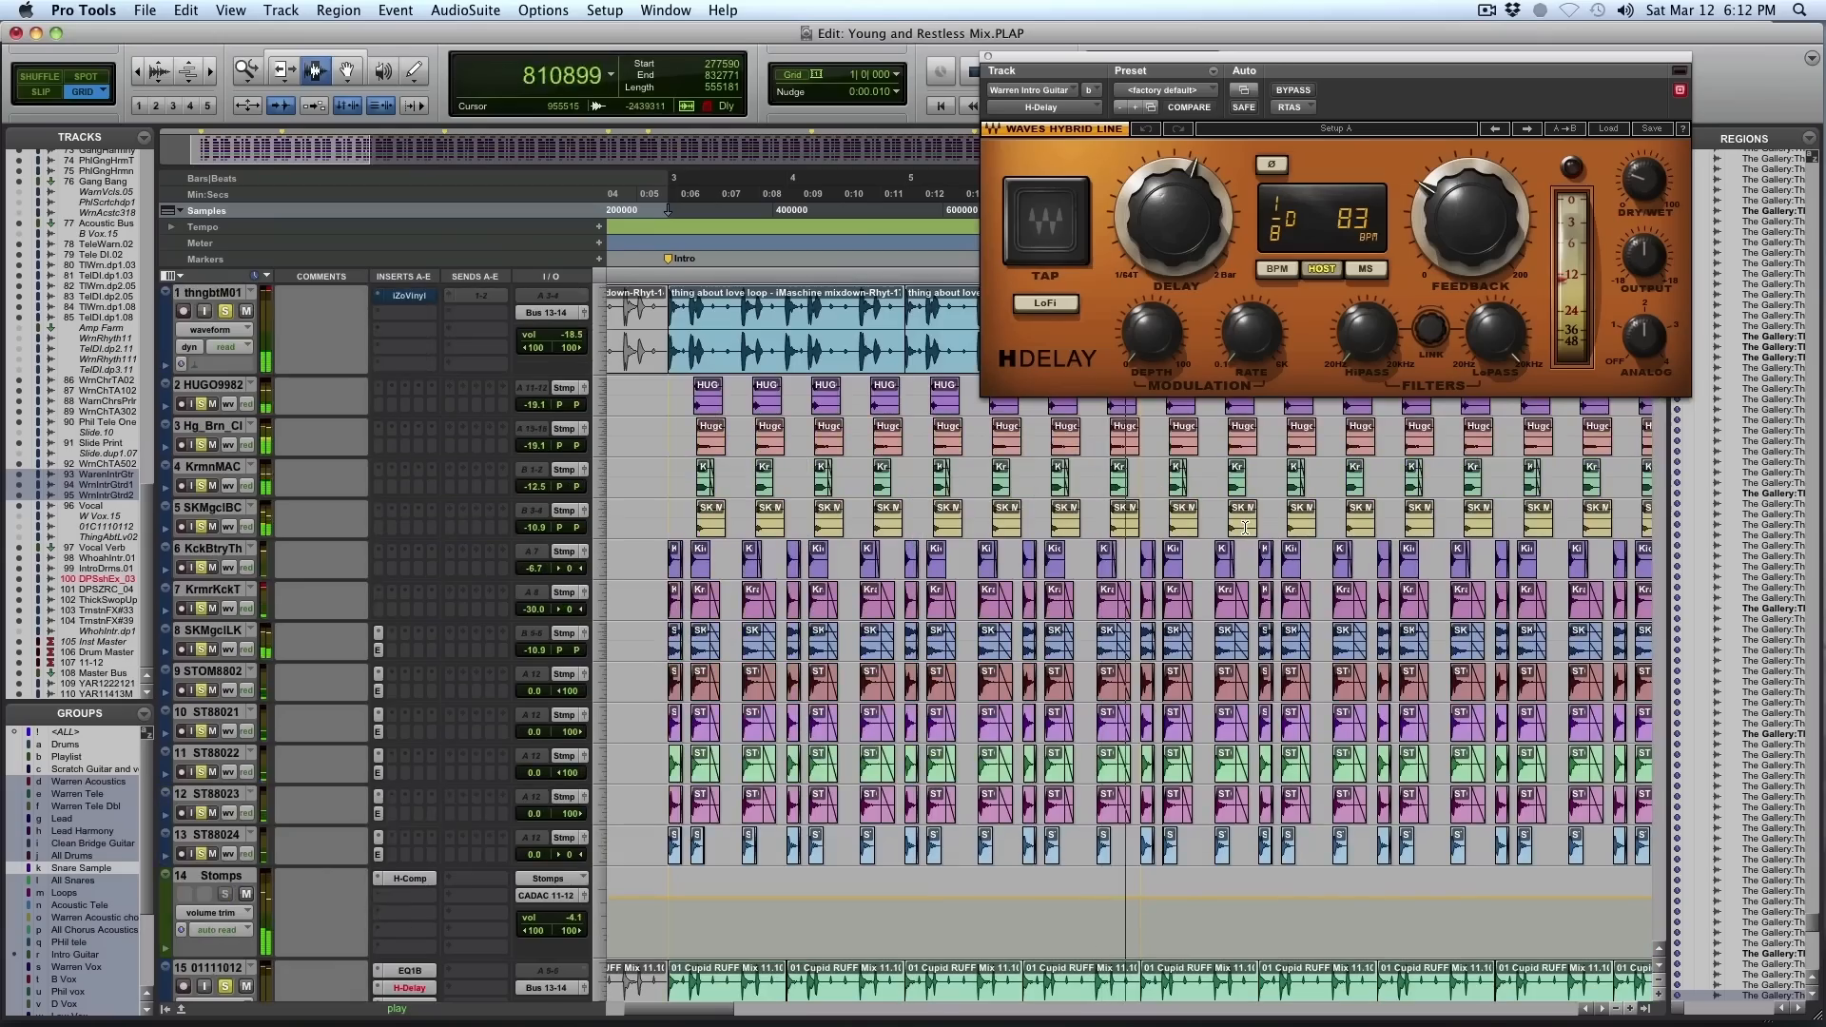
pyautogui.scroll(-20, 1246, 528)
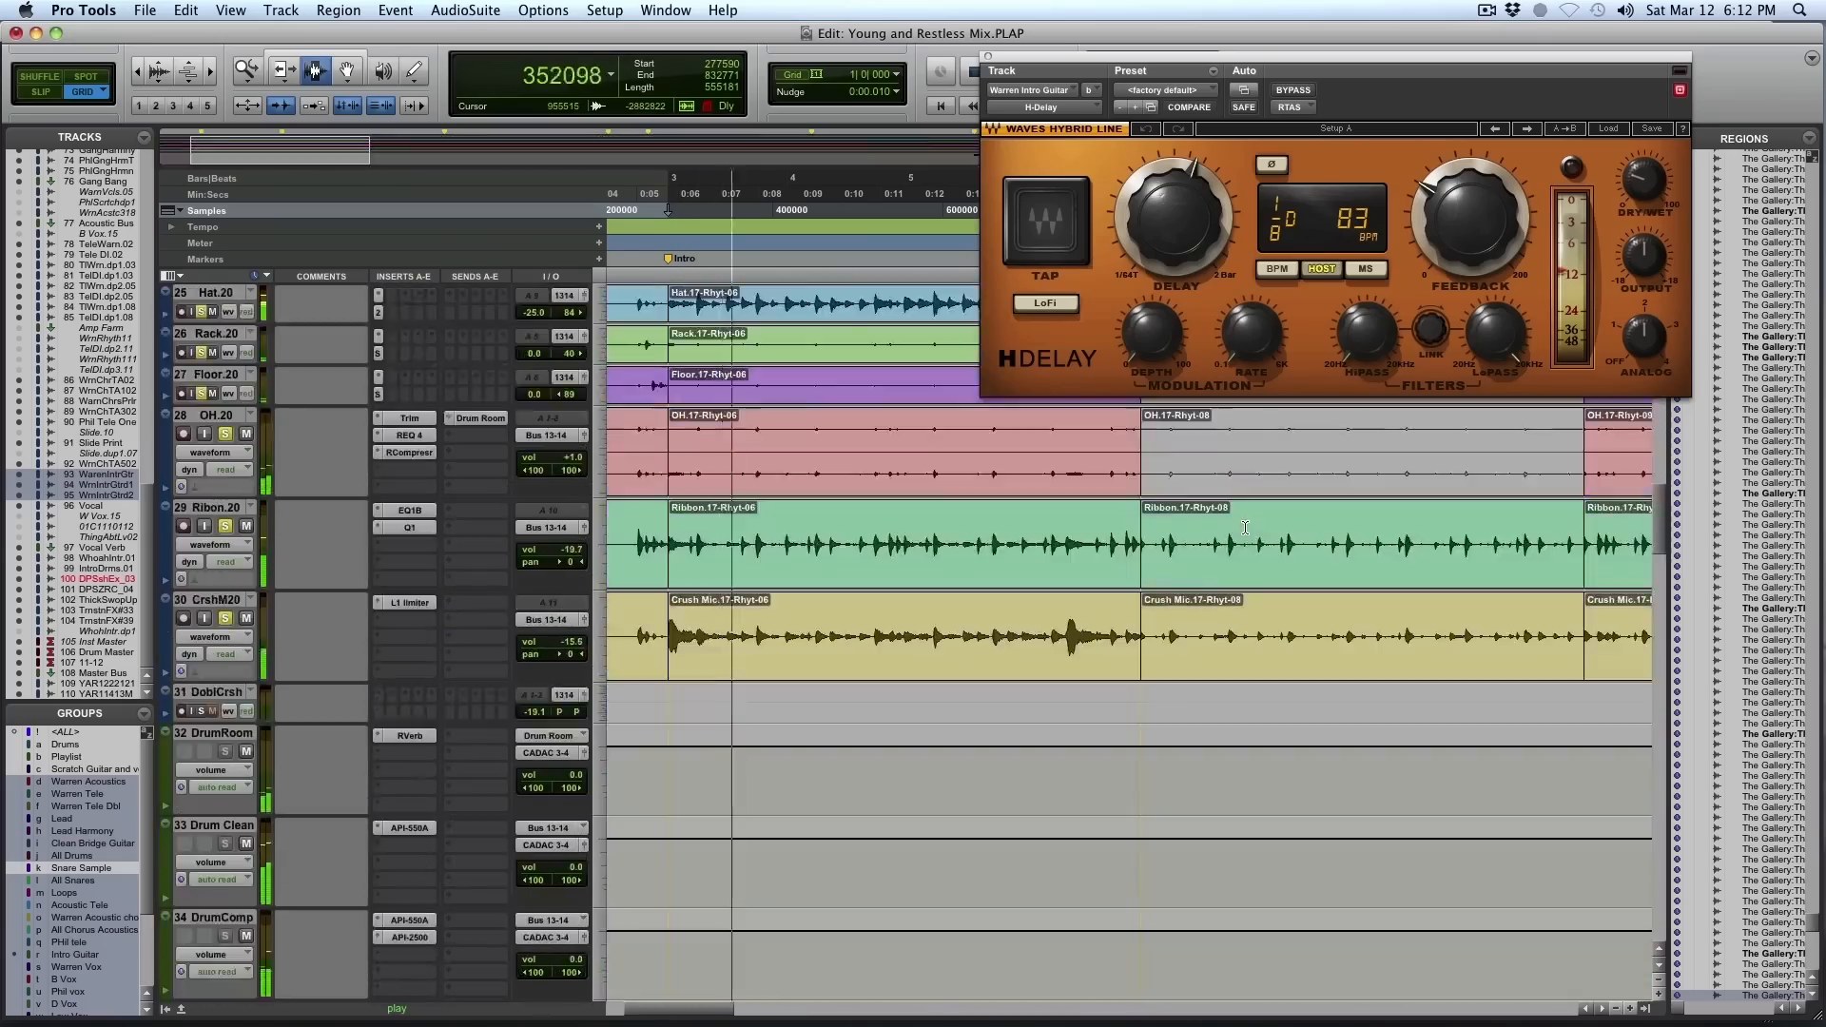
# Look through the playing tracks down to the master bus, and solo slide print track 91 alone during intro playback
pyautogui.scroll(-20, 1246, 529)
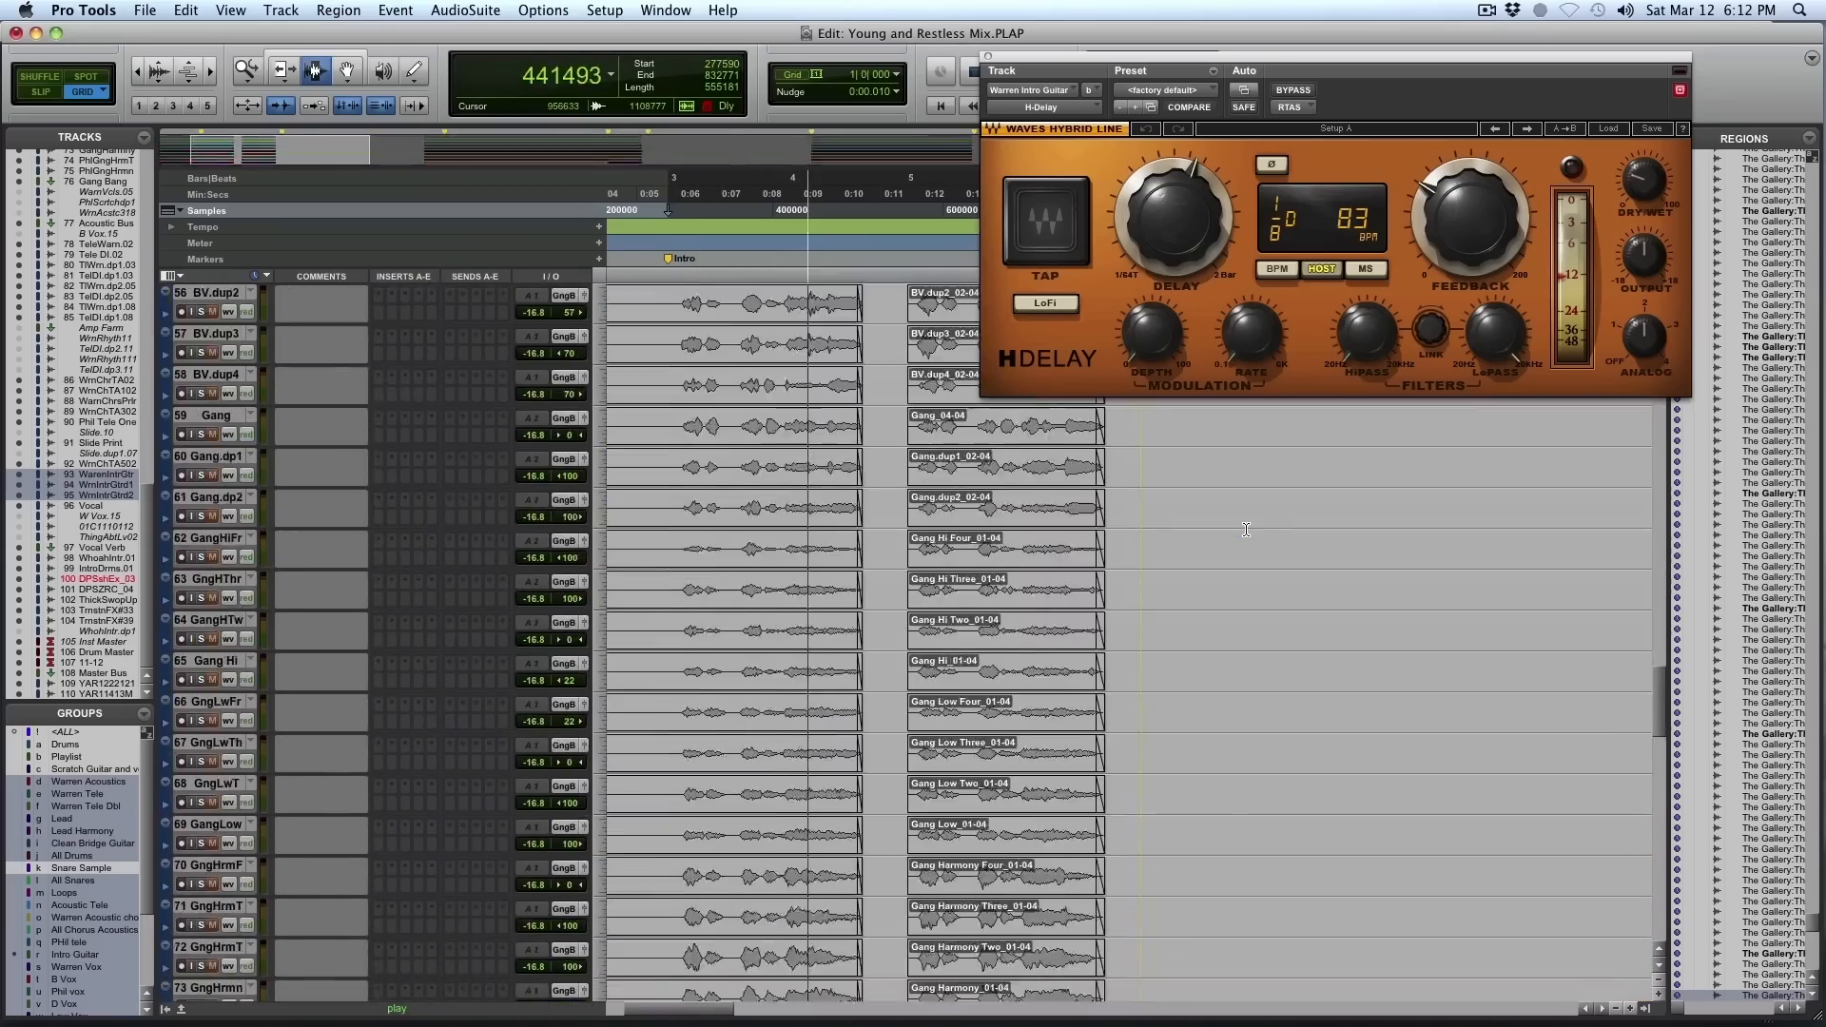
pyautogui.scroll(-20, 1246, 529)
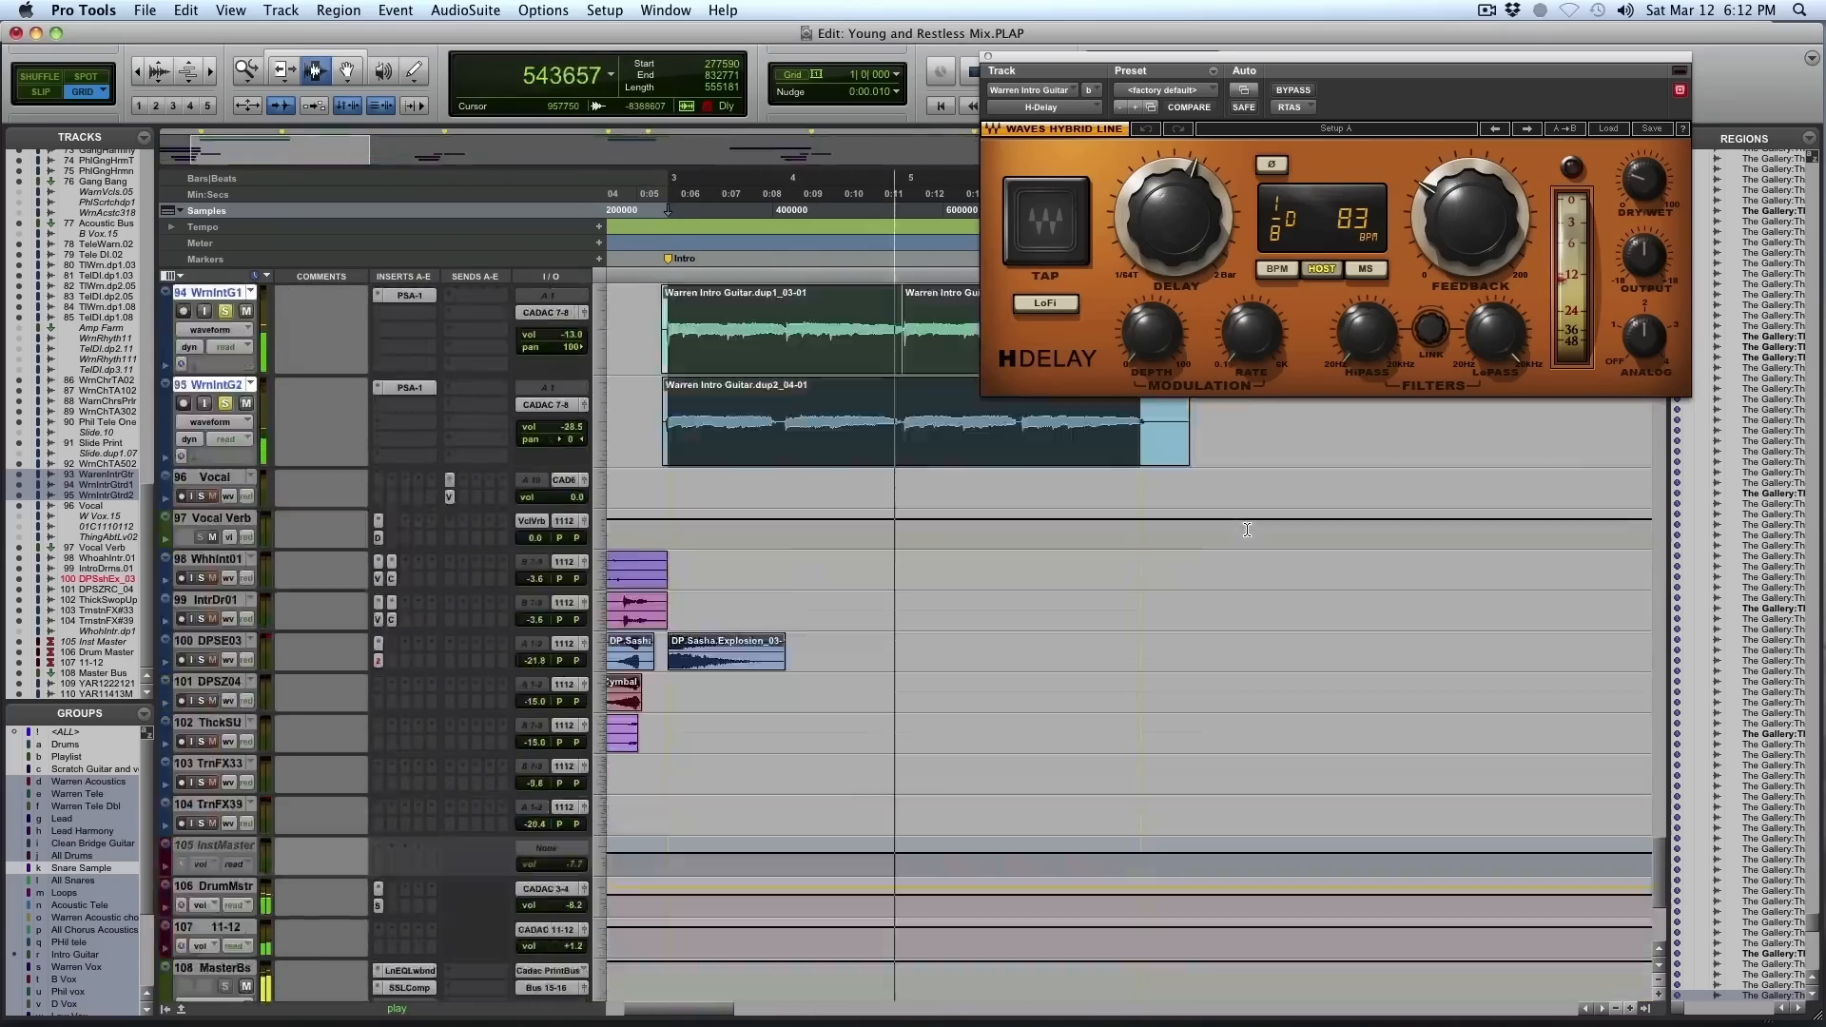
pyautogui.scroll(8, 1246, 529)
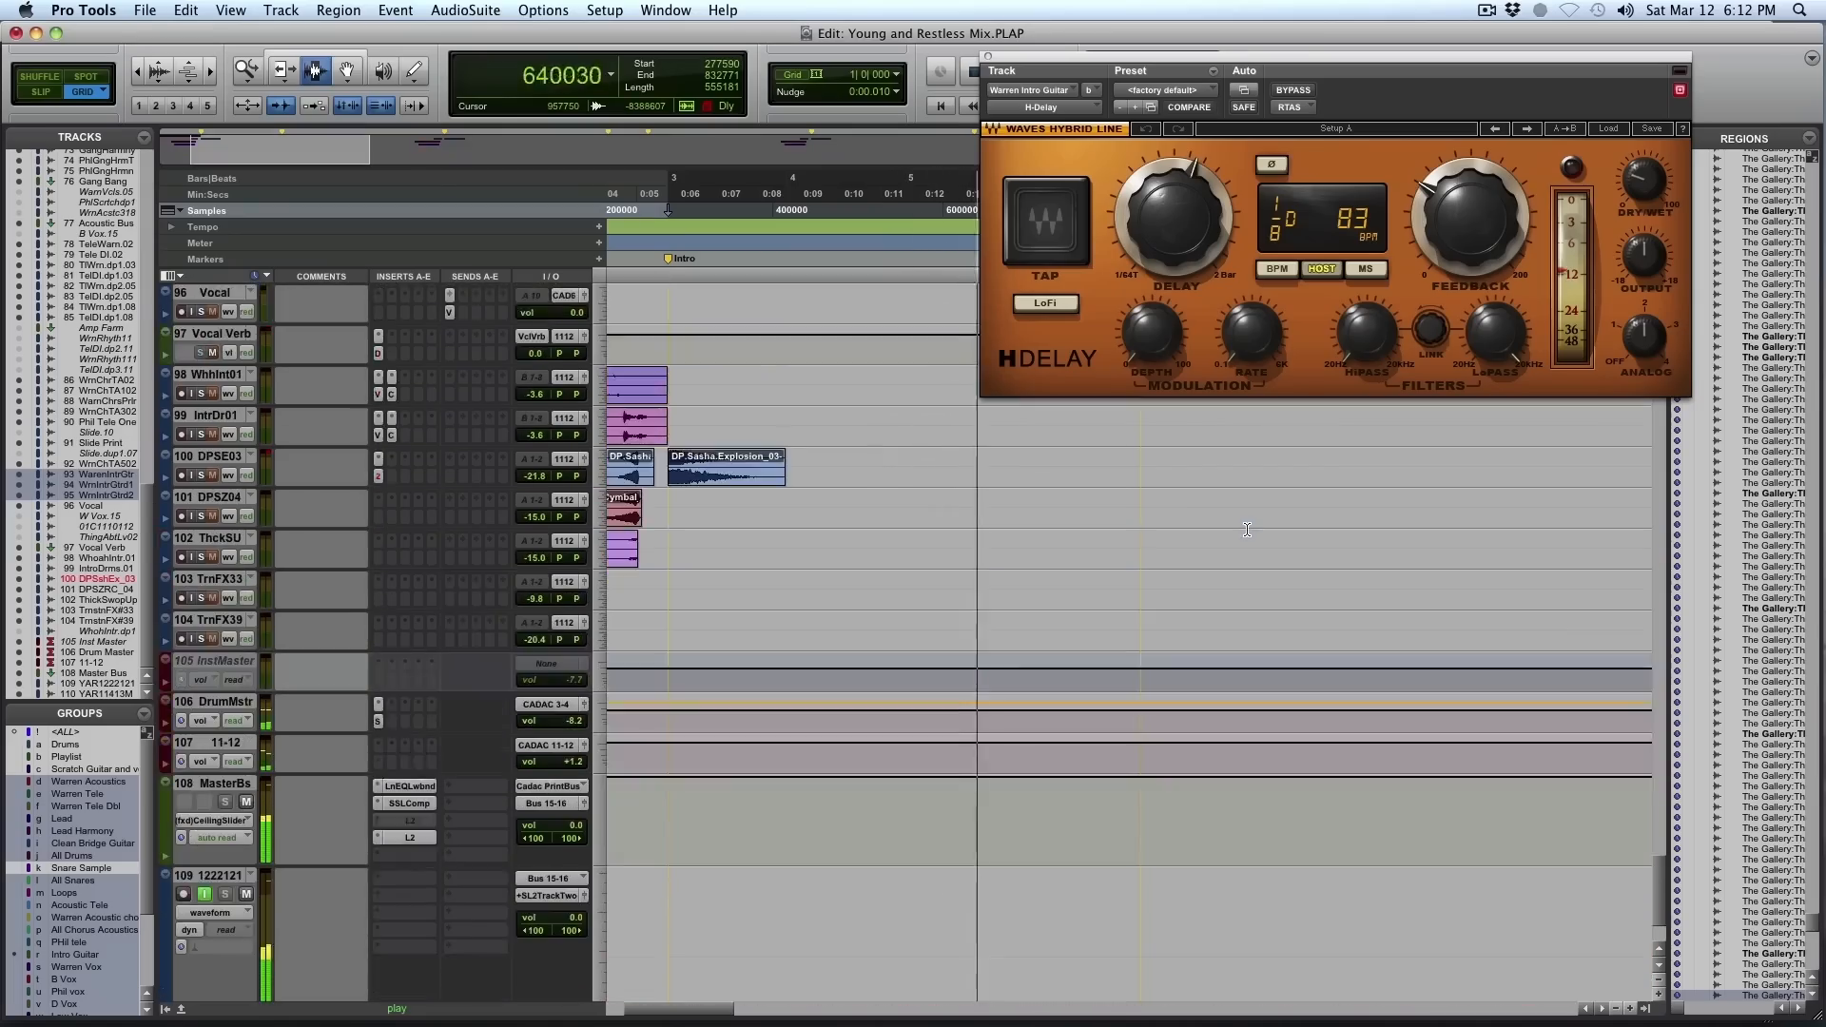
pyautogui.scroll(5, 1246, 529)
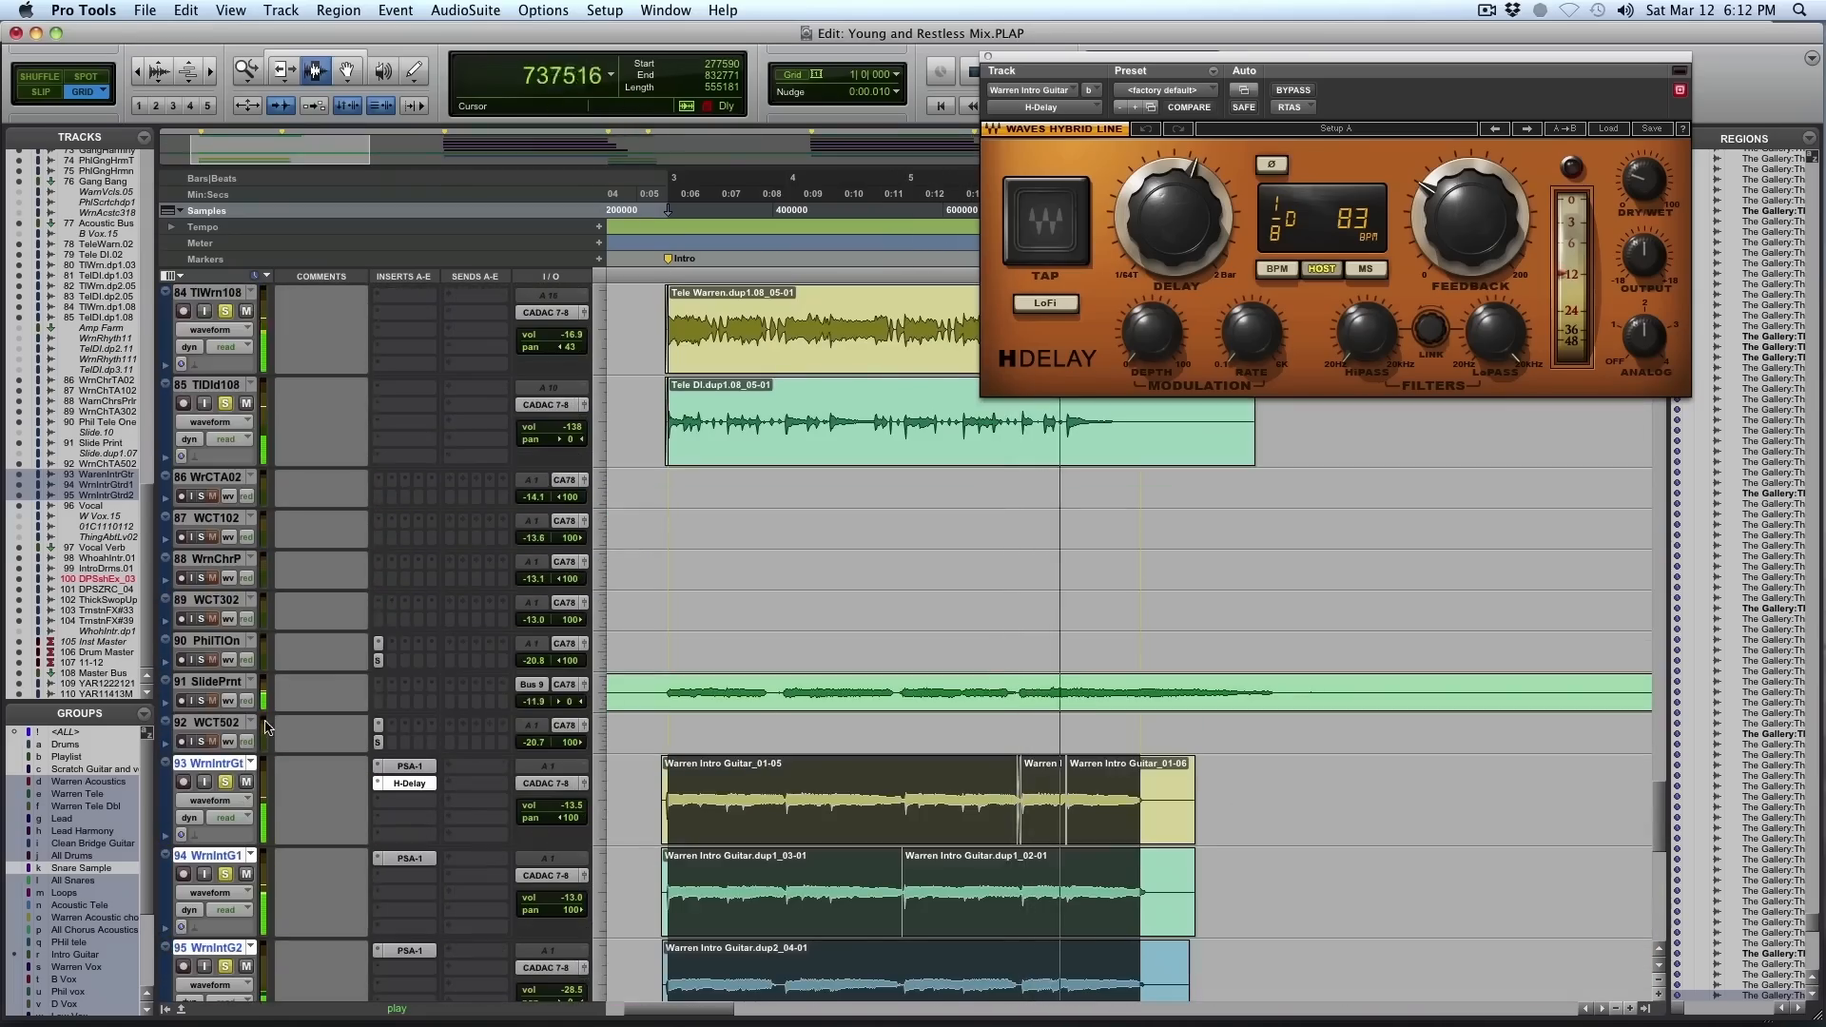
pyautogui.click(204, 701)
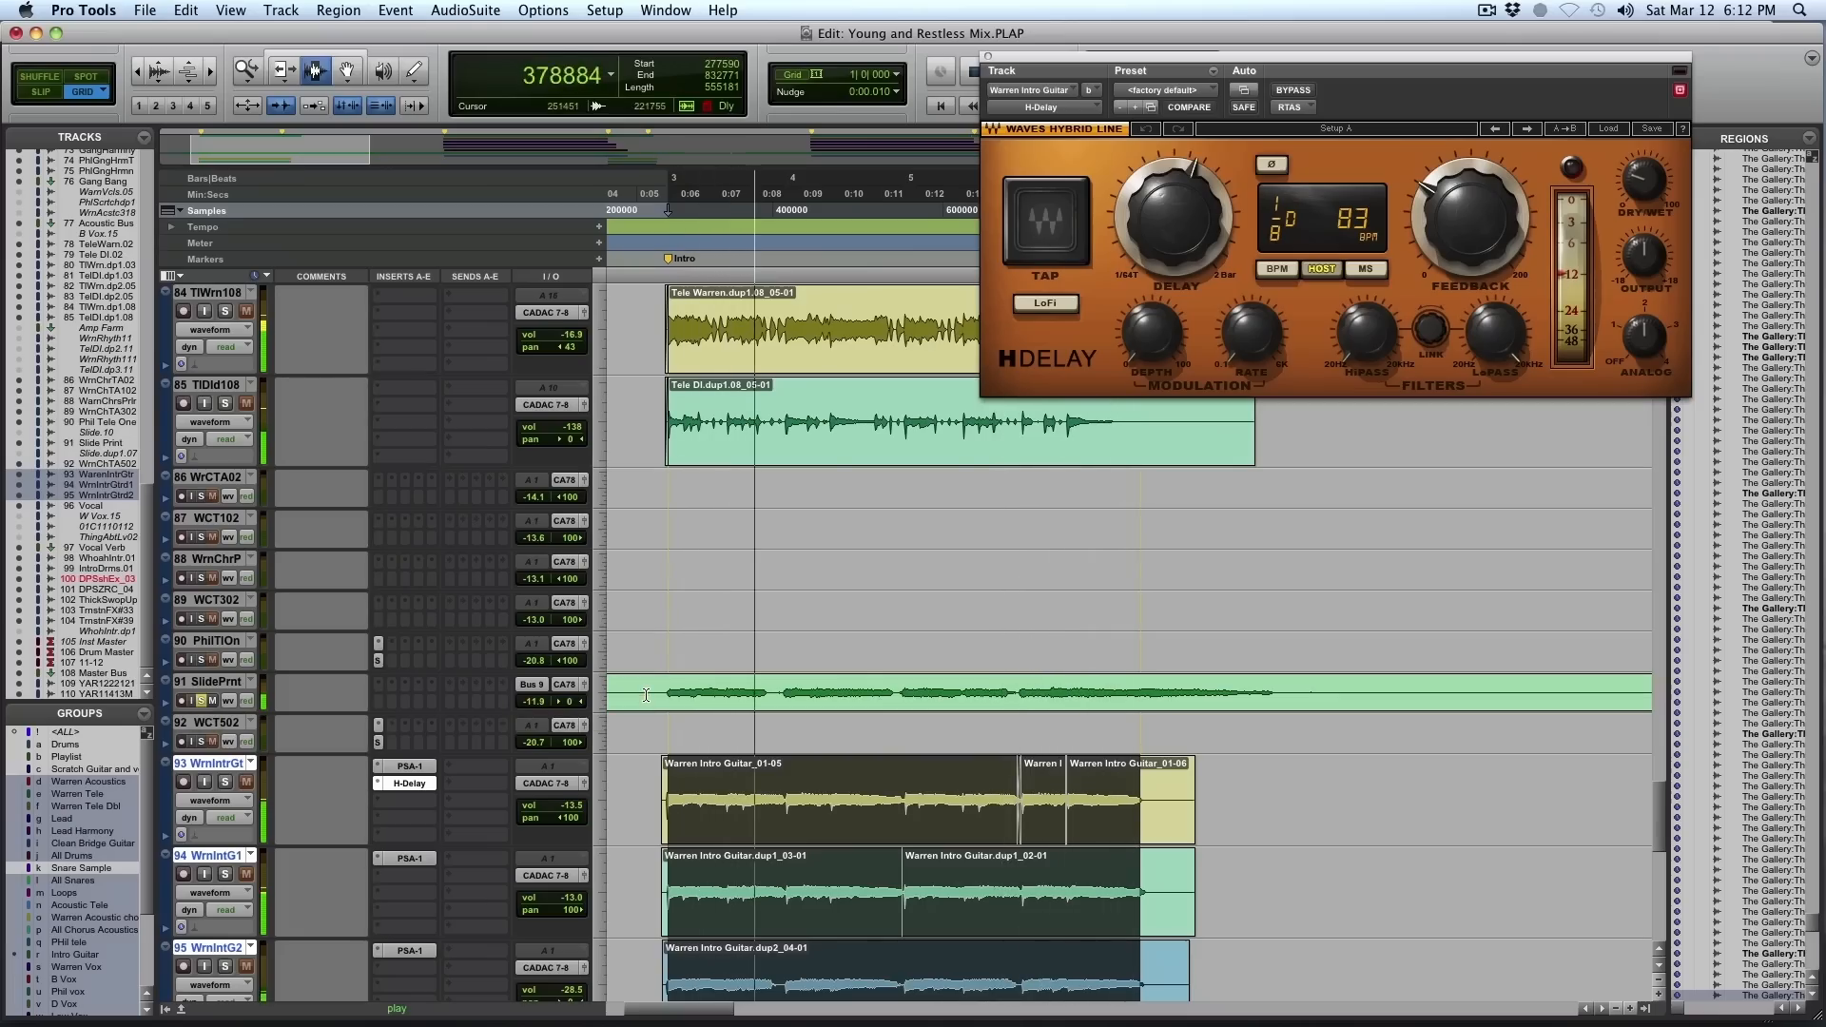
pyautogui.press('space')
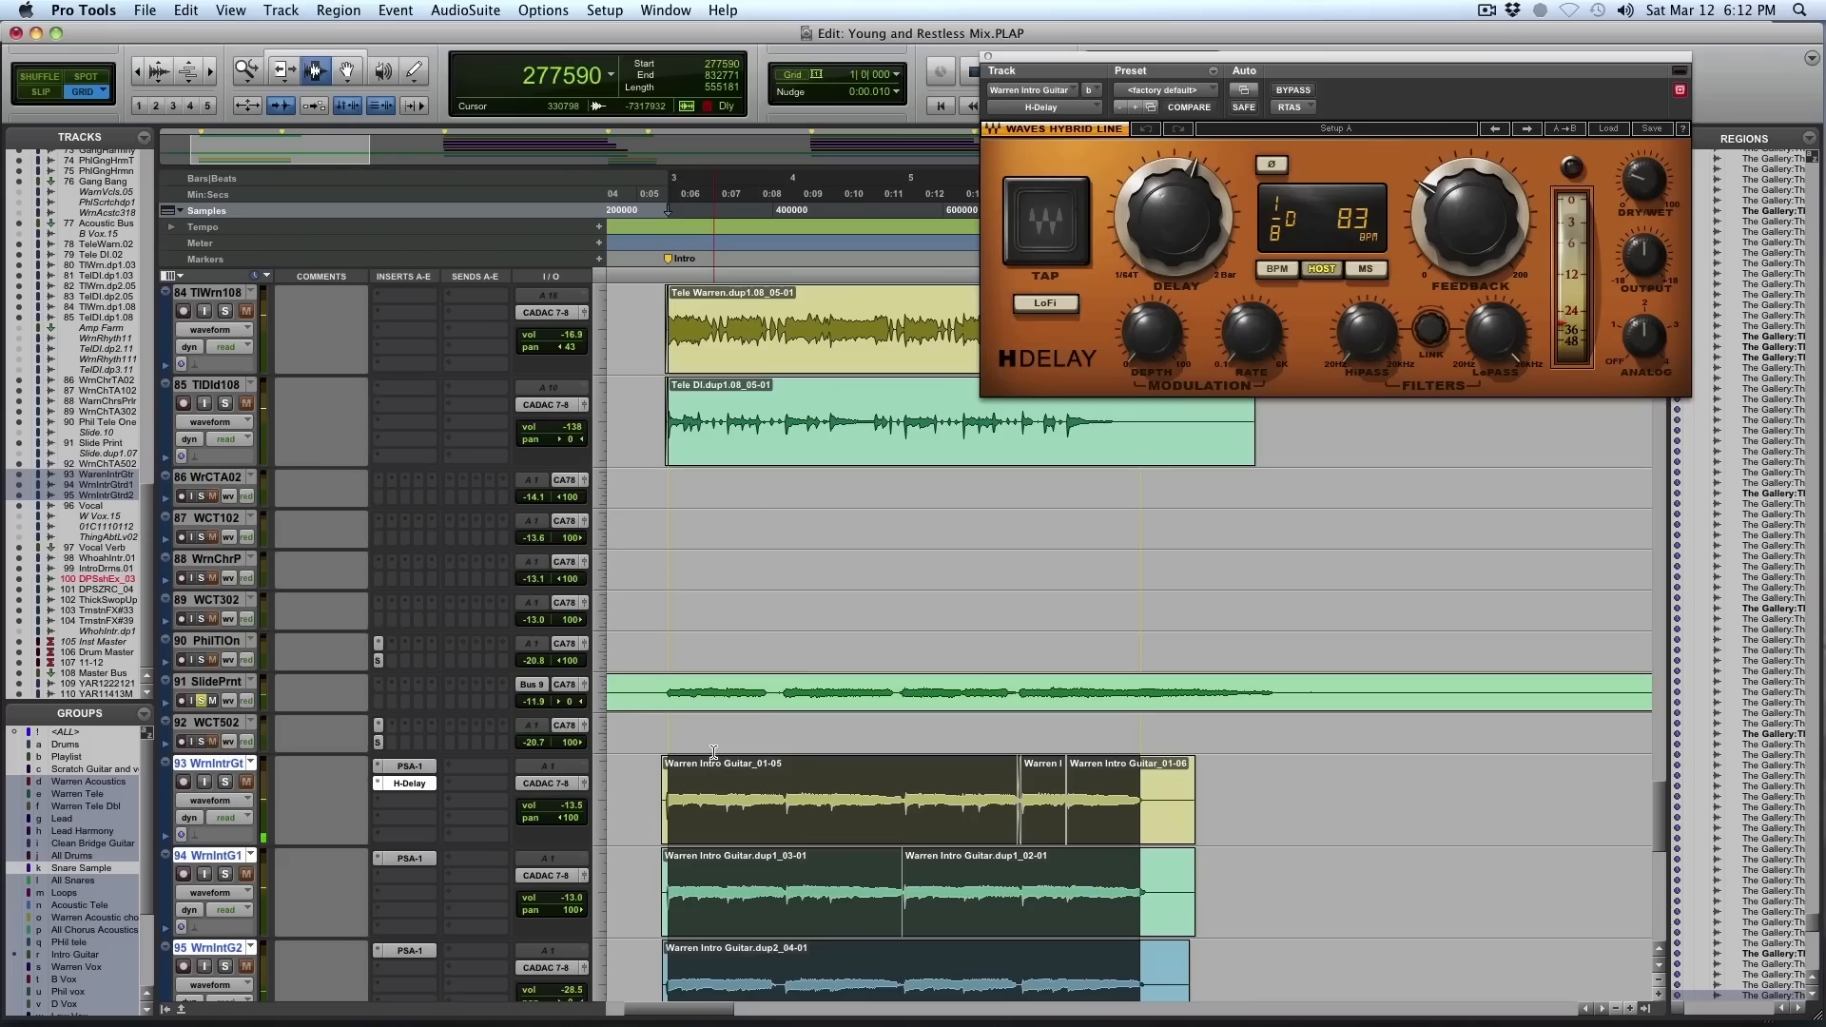
pyautogui.press('space')
pyautogui.press('space')
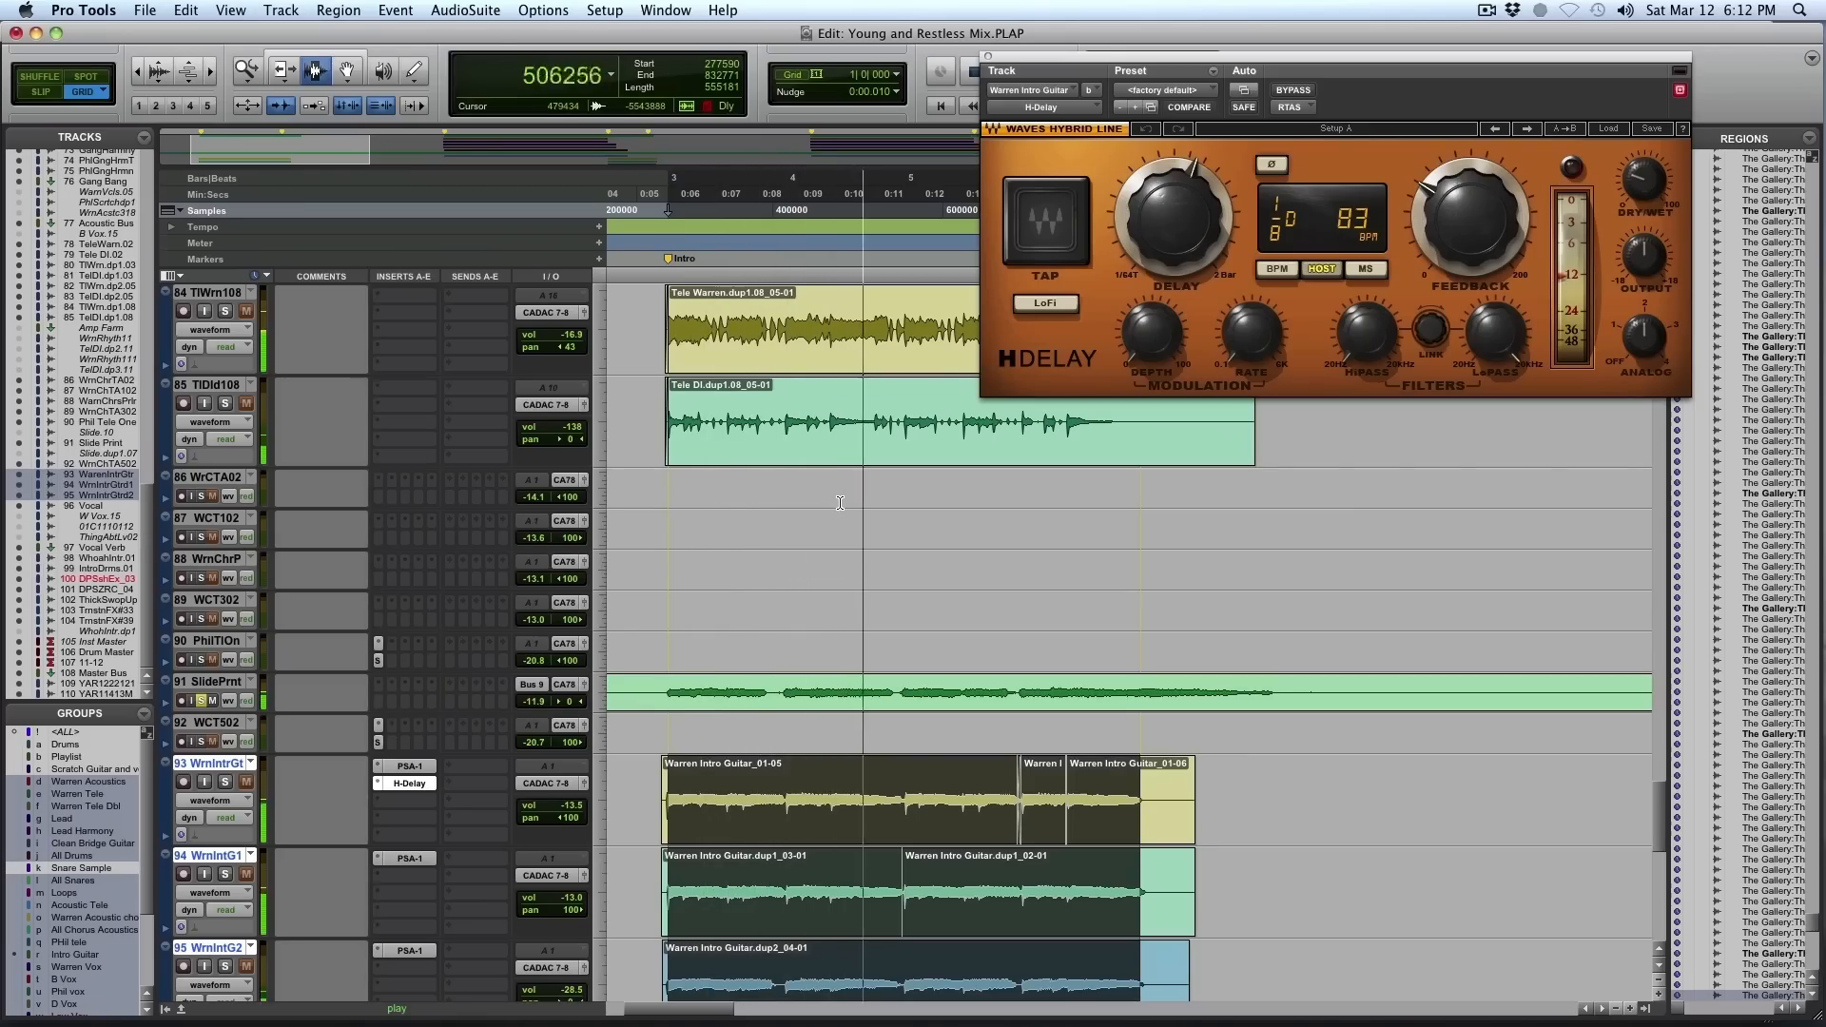
# Select the opening section of tracks 98 to 102 from the session start past the Intro marker, and play it
pyautogui.press('super+bracketleft')
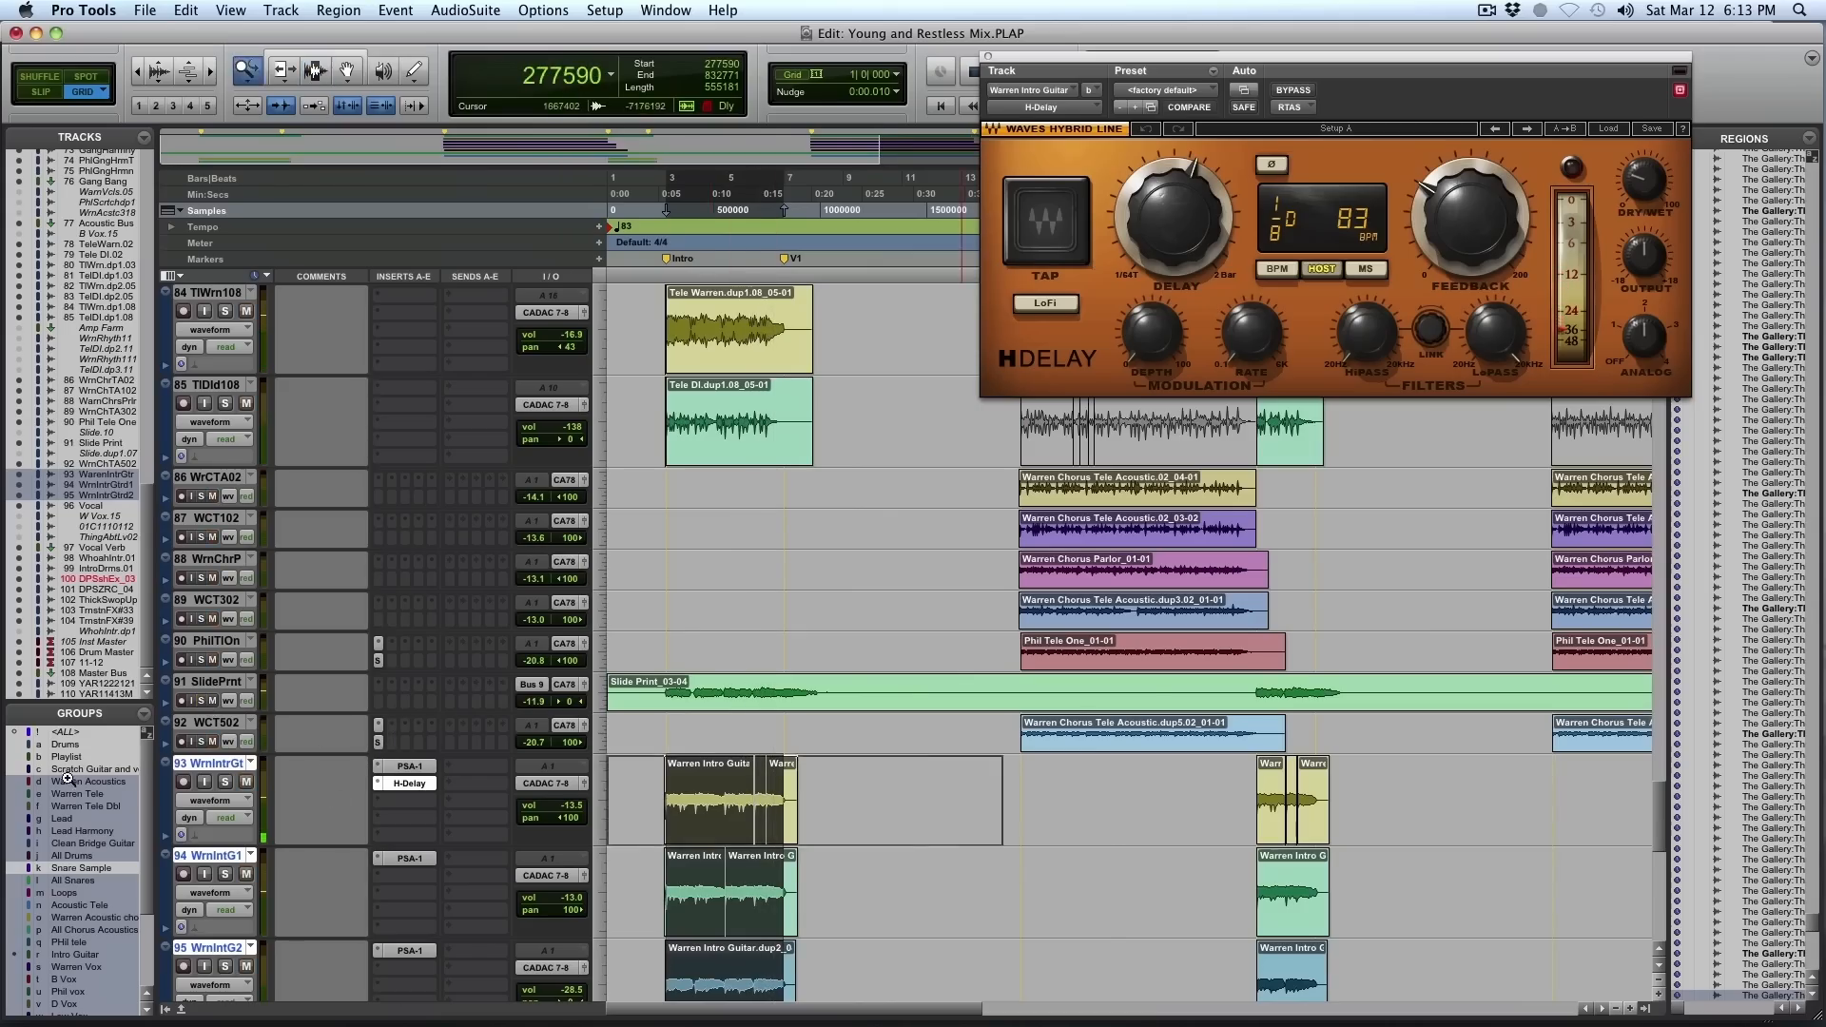
pyautogui.moveTo(67, 778); pyautogui.dragTo(66, 778)
pyautogui.scroll(-12, 823, 885)
pyautogui.scroll(2, 823, 886)
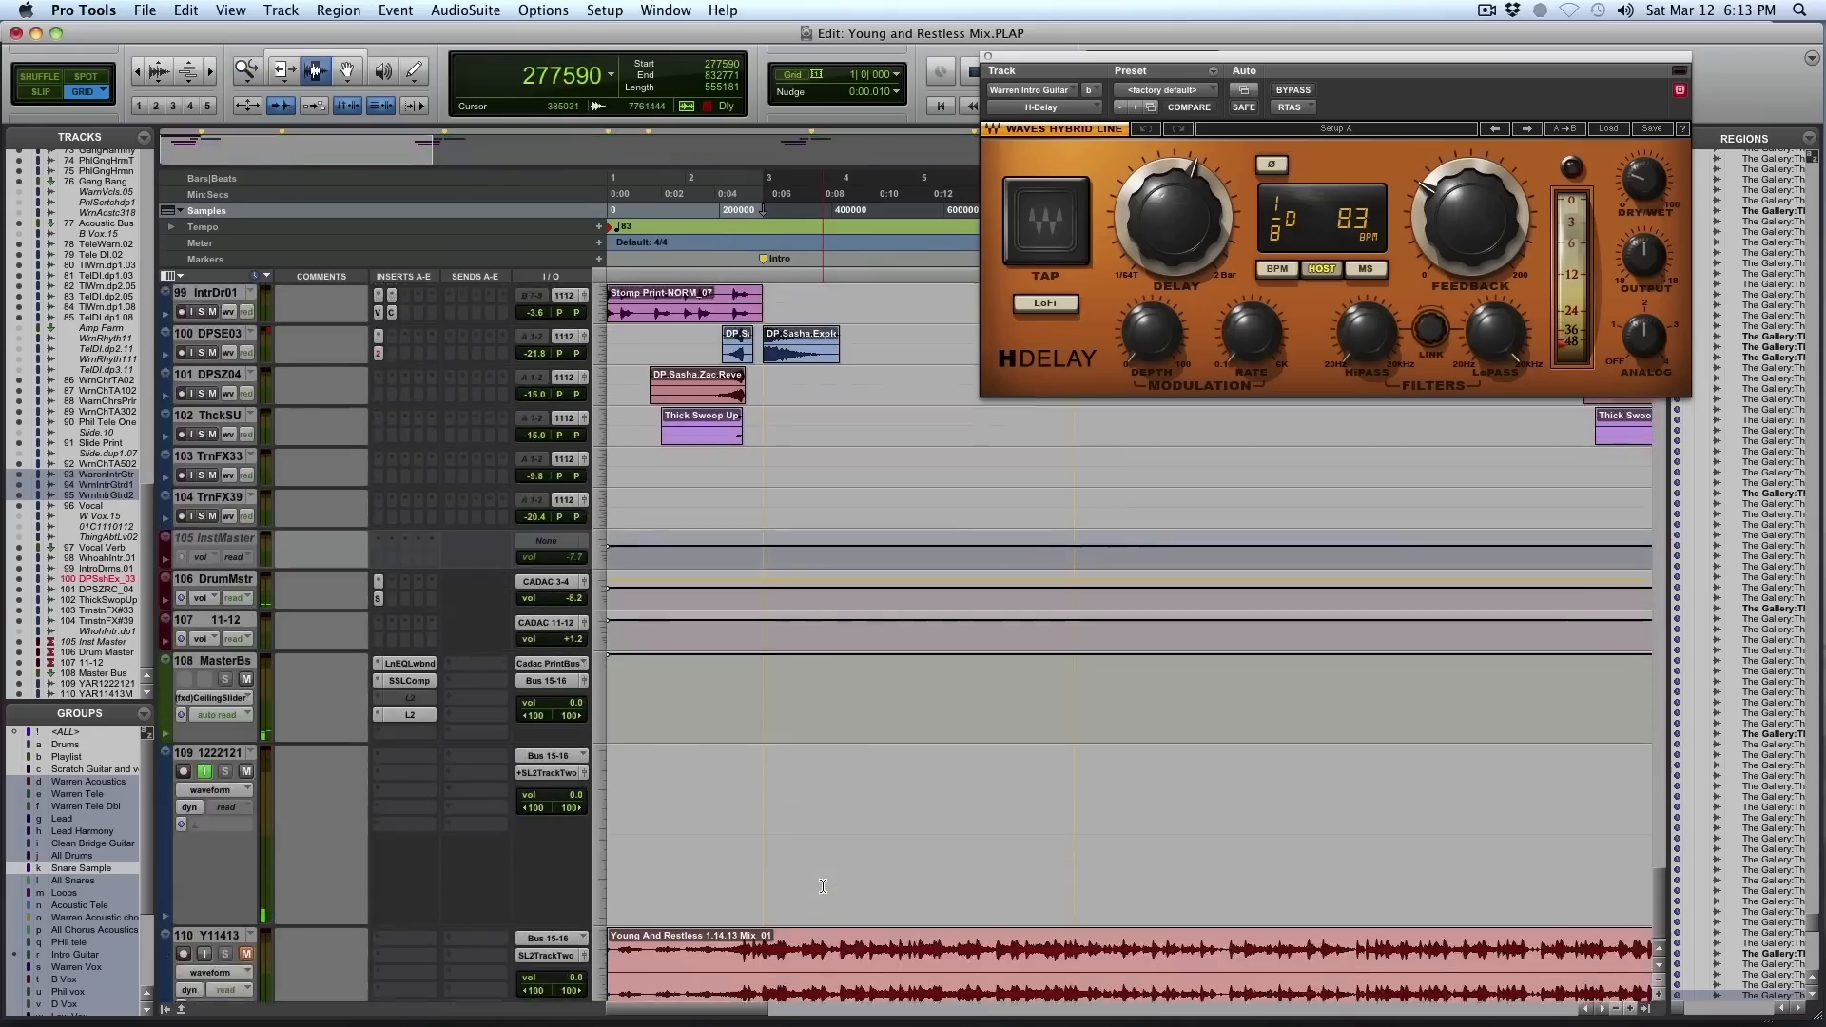
pyautogui.scroll(4, 823, 886)
pyautogui.click(1300, 534)
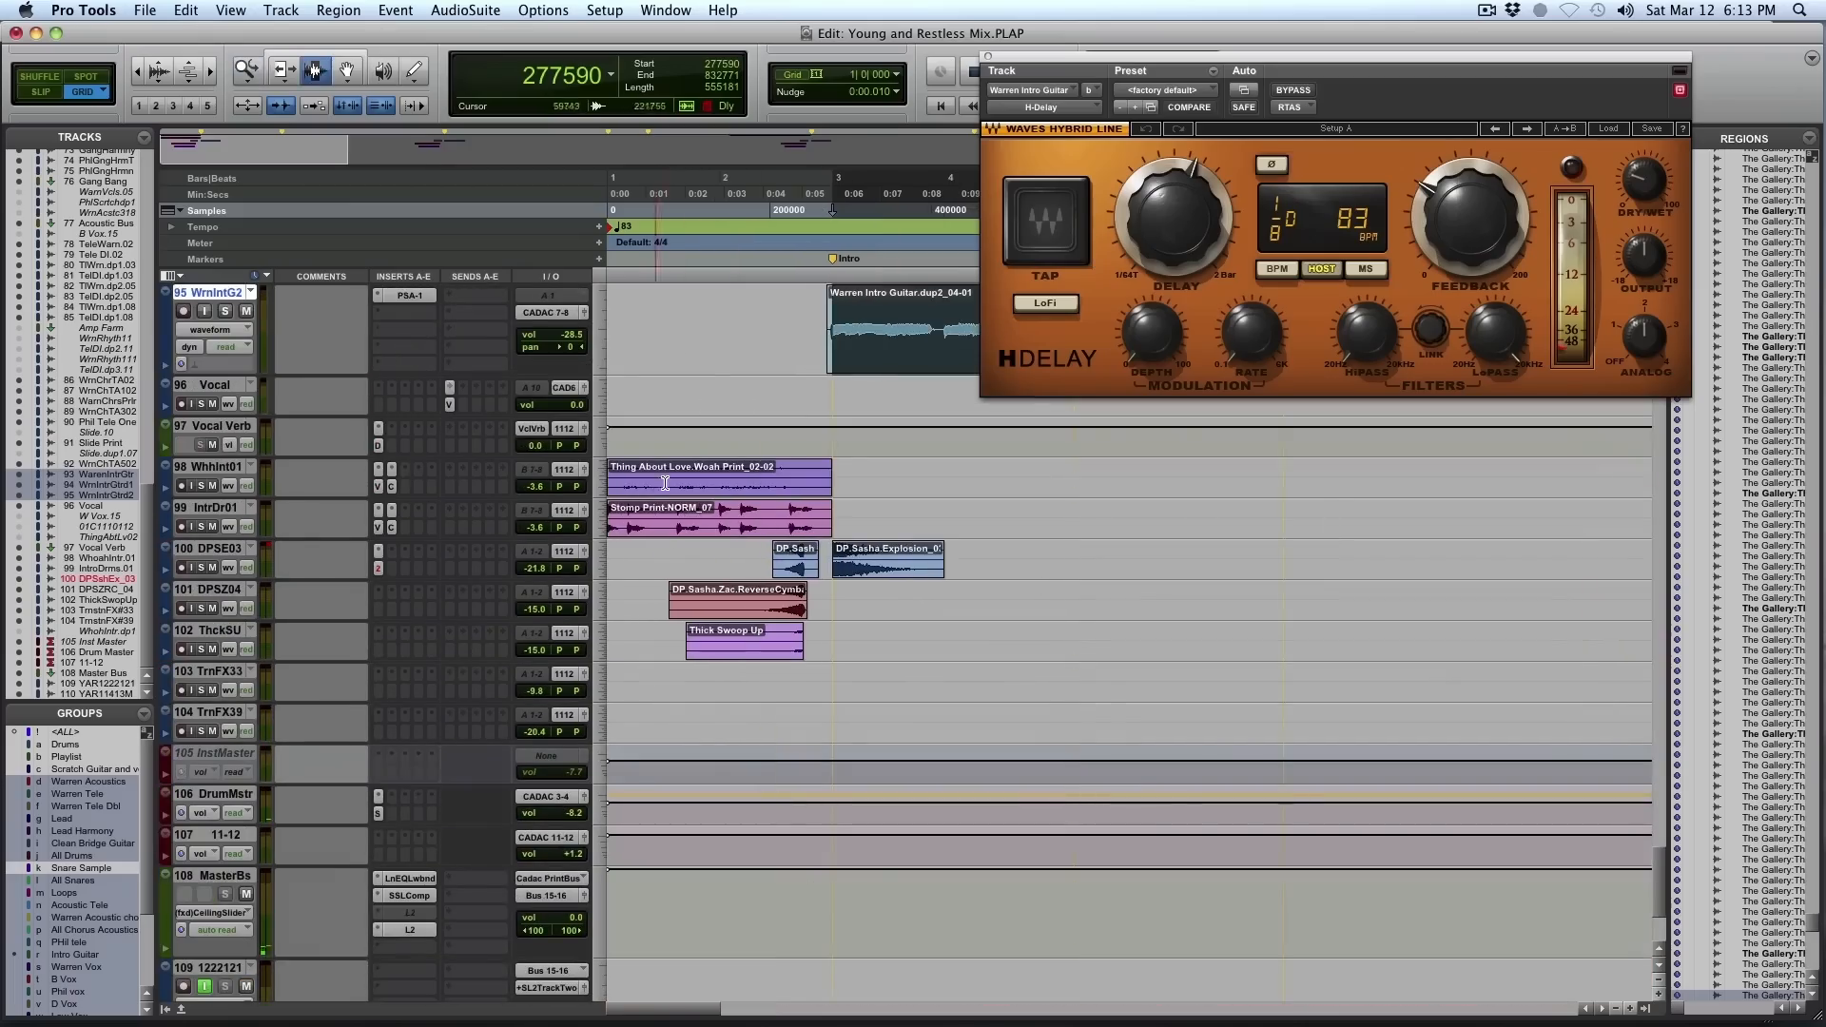
pyautogui.moveTo(651, 497); pyautogui.dragTo(1343, 575)
pyautogui.press('space')
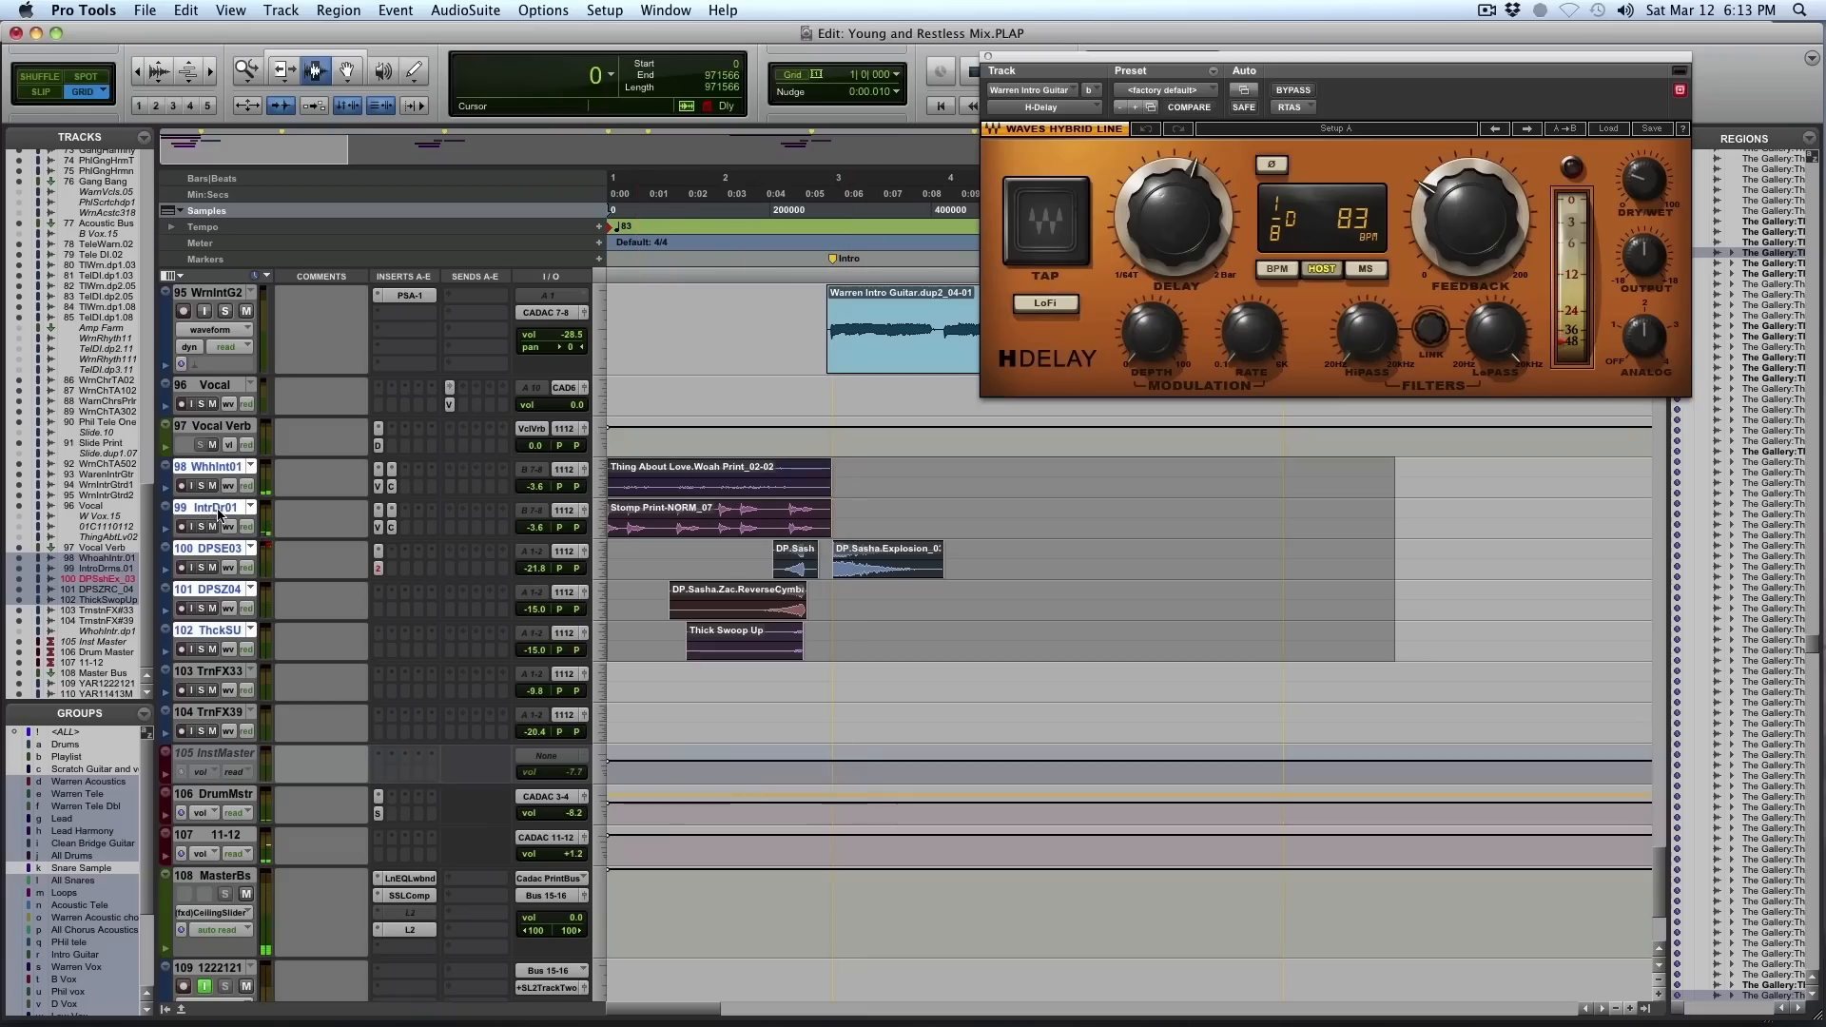
# Select the Woah Print clip on track 98, open its iZotope Vinyl, and listen to it with the bypass switched
pyautogui.click(720, 486)
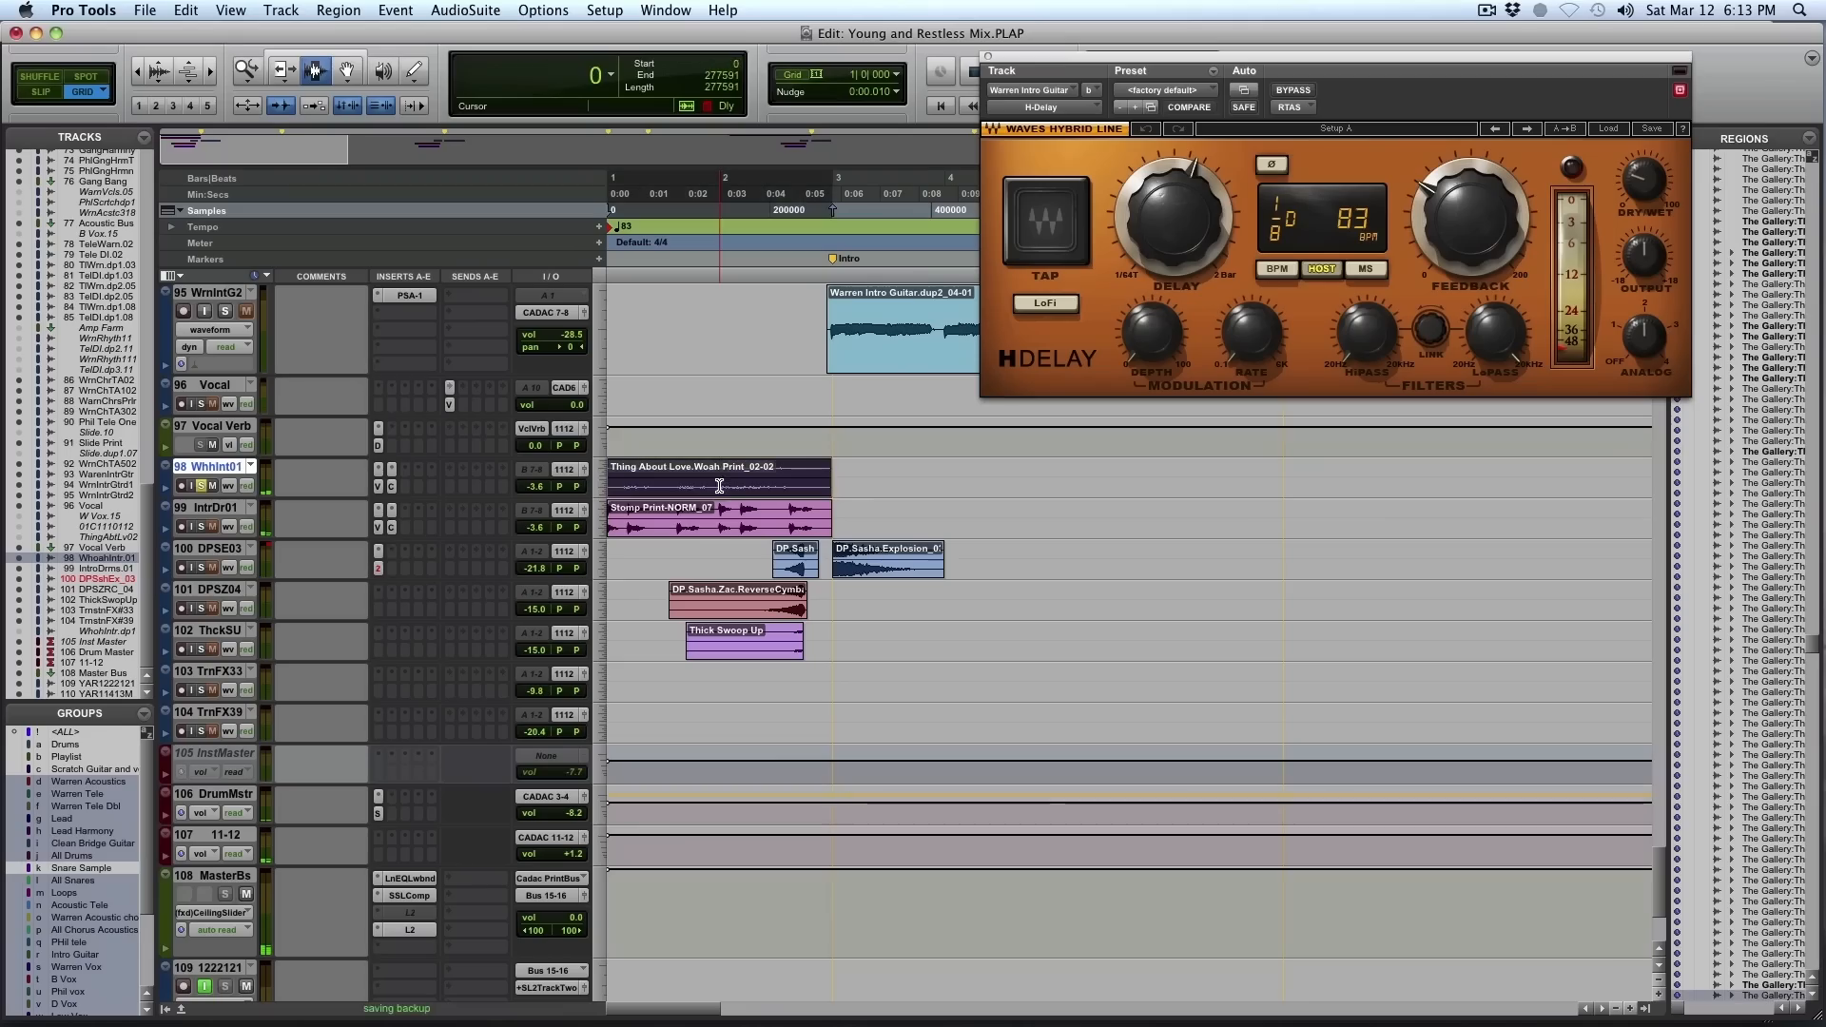
pyautogui.click(380, 489)
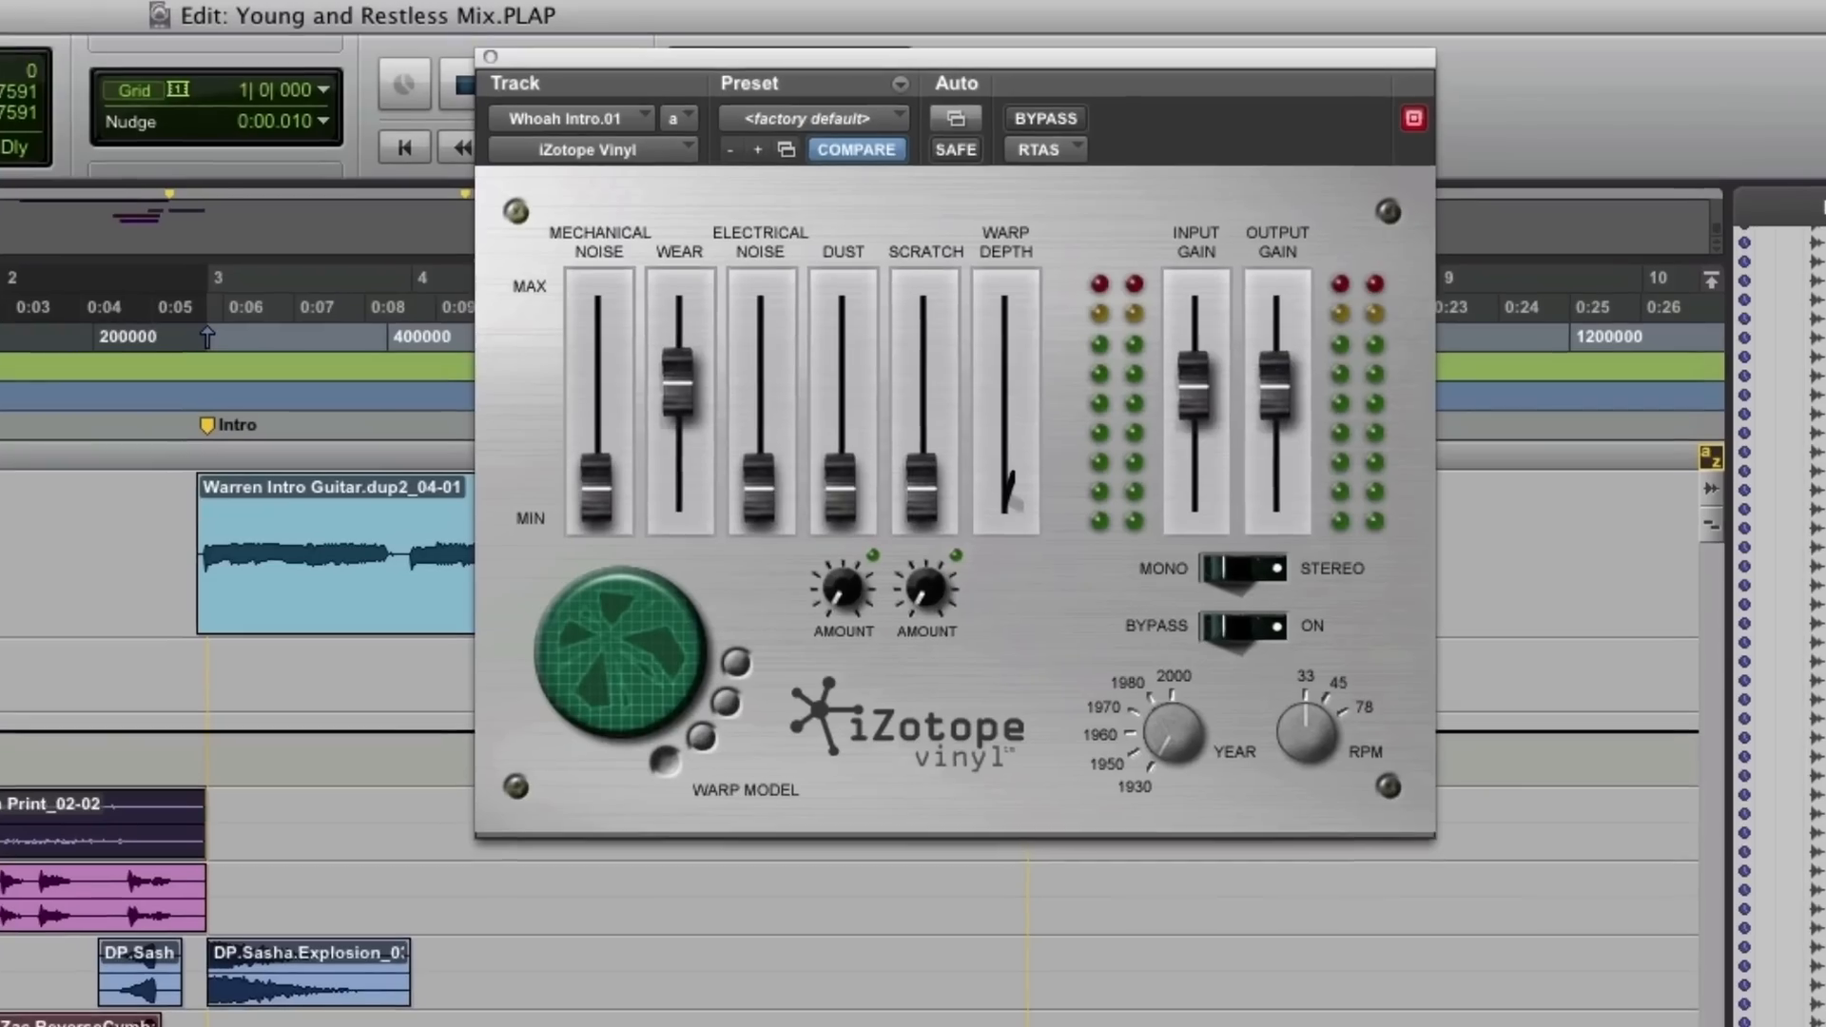
pyautogui.click(1045, 118)
pyautogui.press('space')
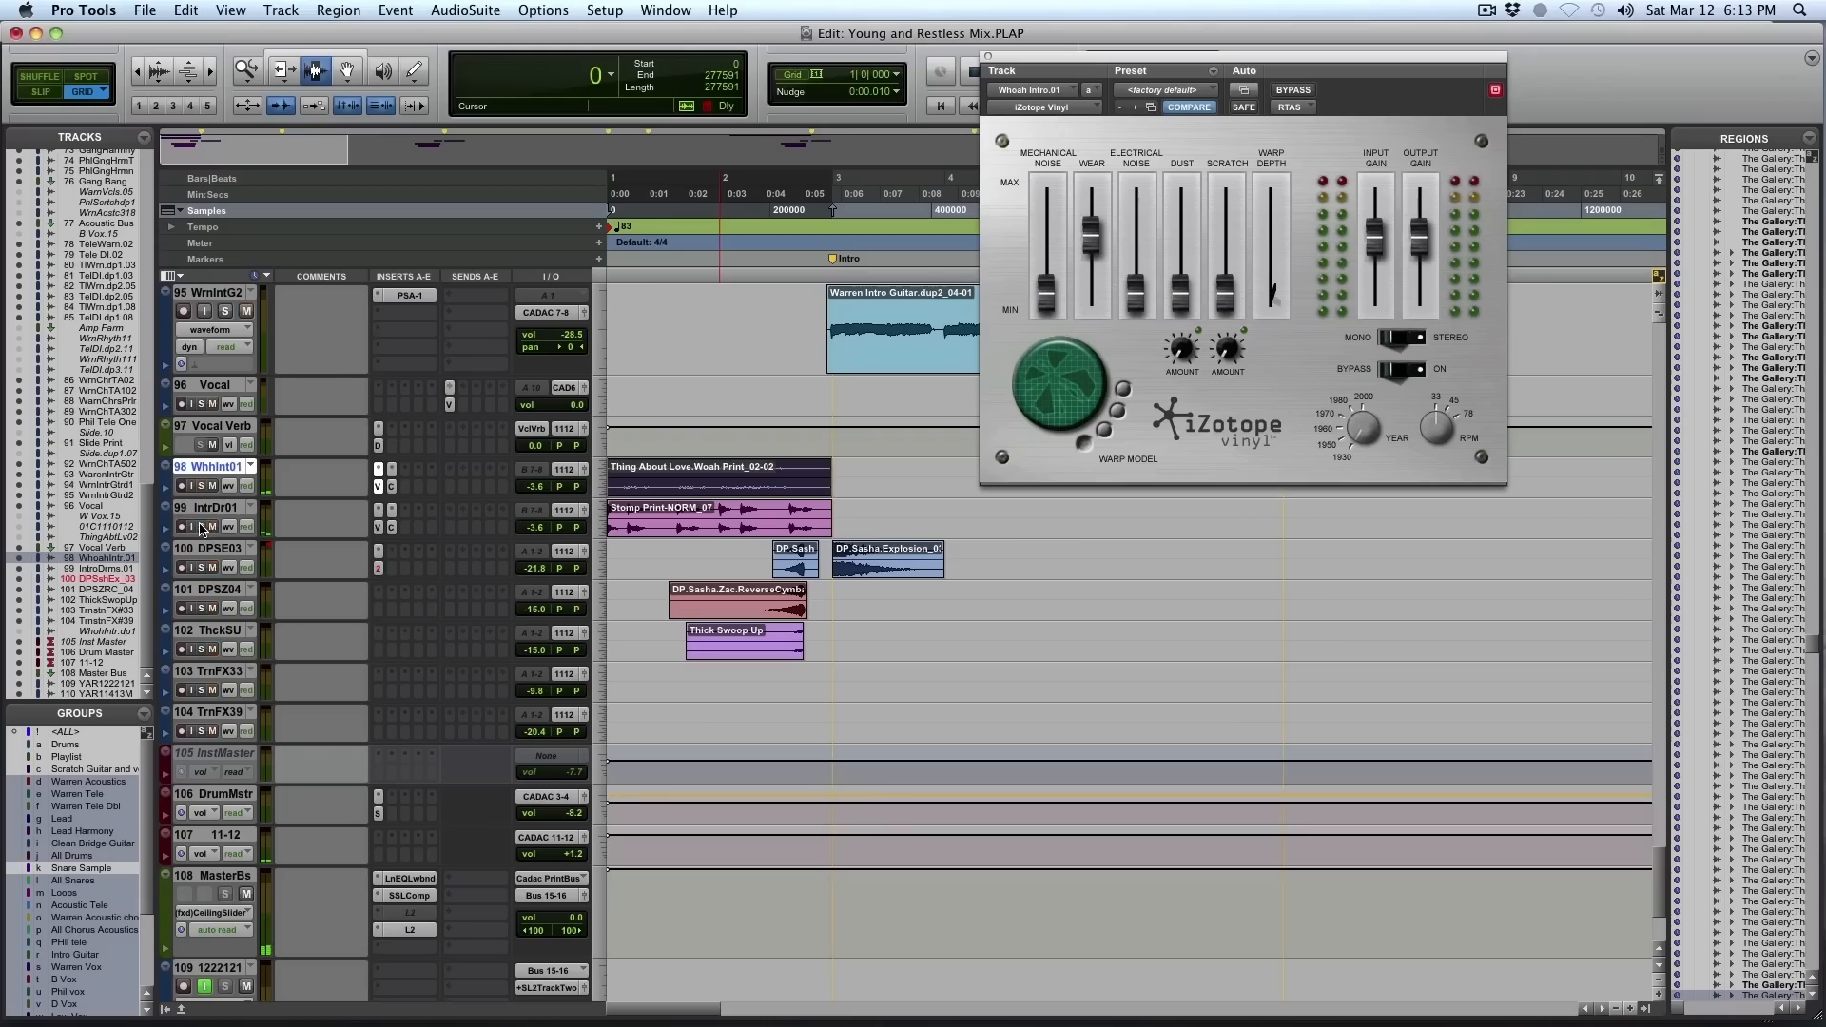
# Open the iZotope Vinyl on intro drums track 99 and compare the soloed stomps with it bypassed and active
pyautogui.click(378, 527)
pyautogui.press('space')
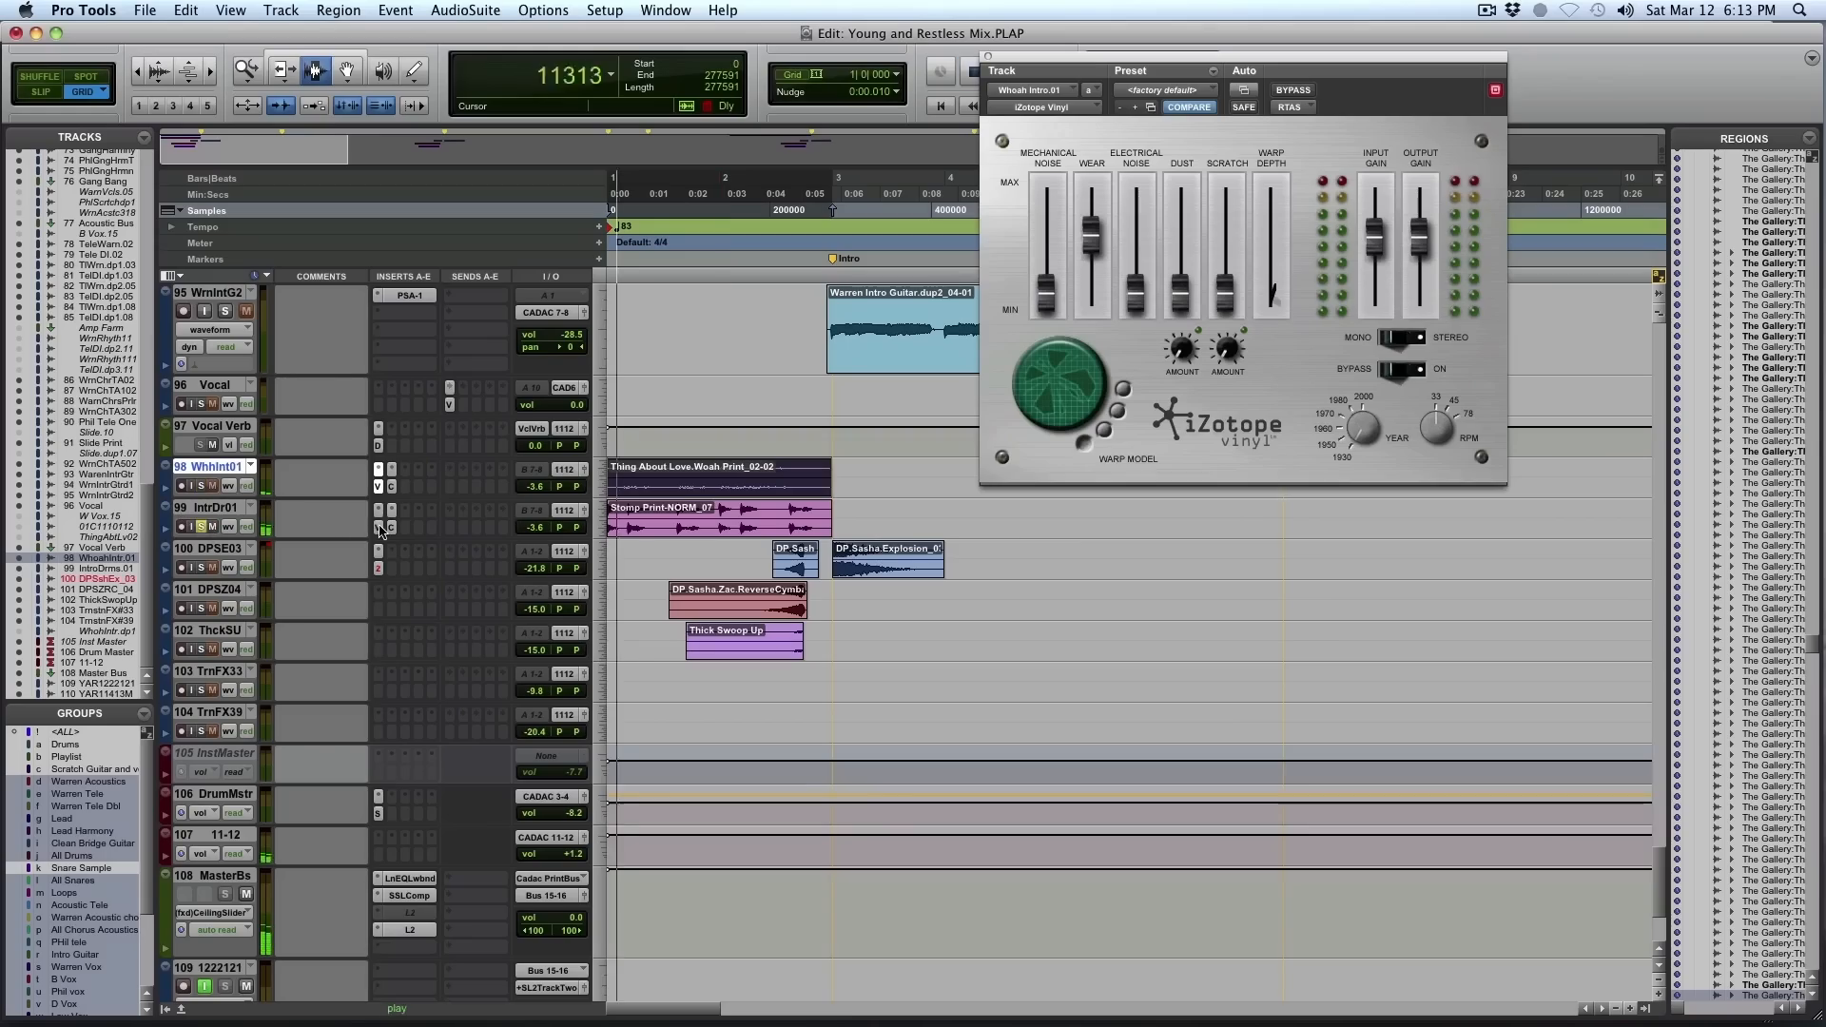
pyautogui.click(1311, 91)
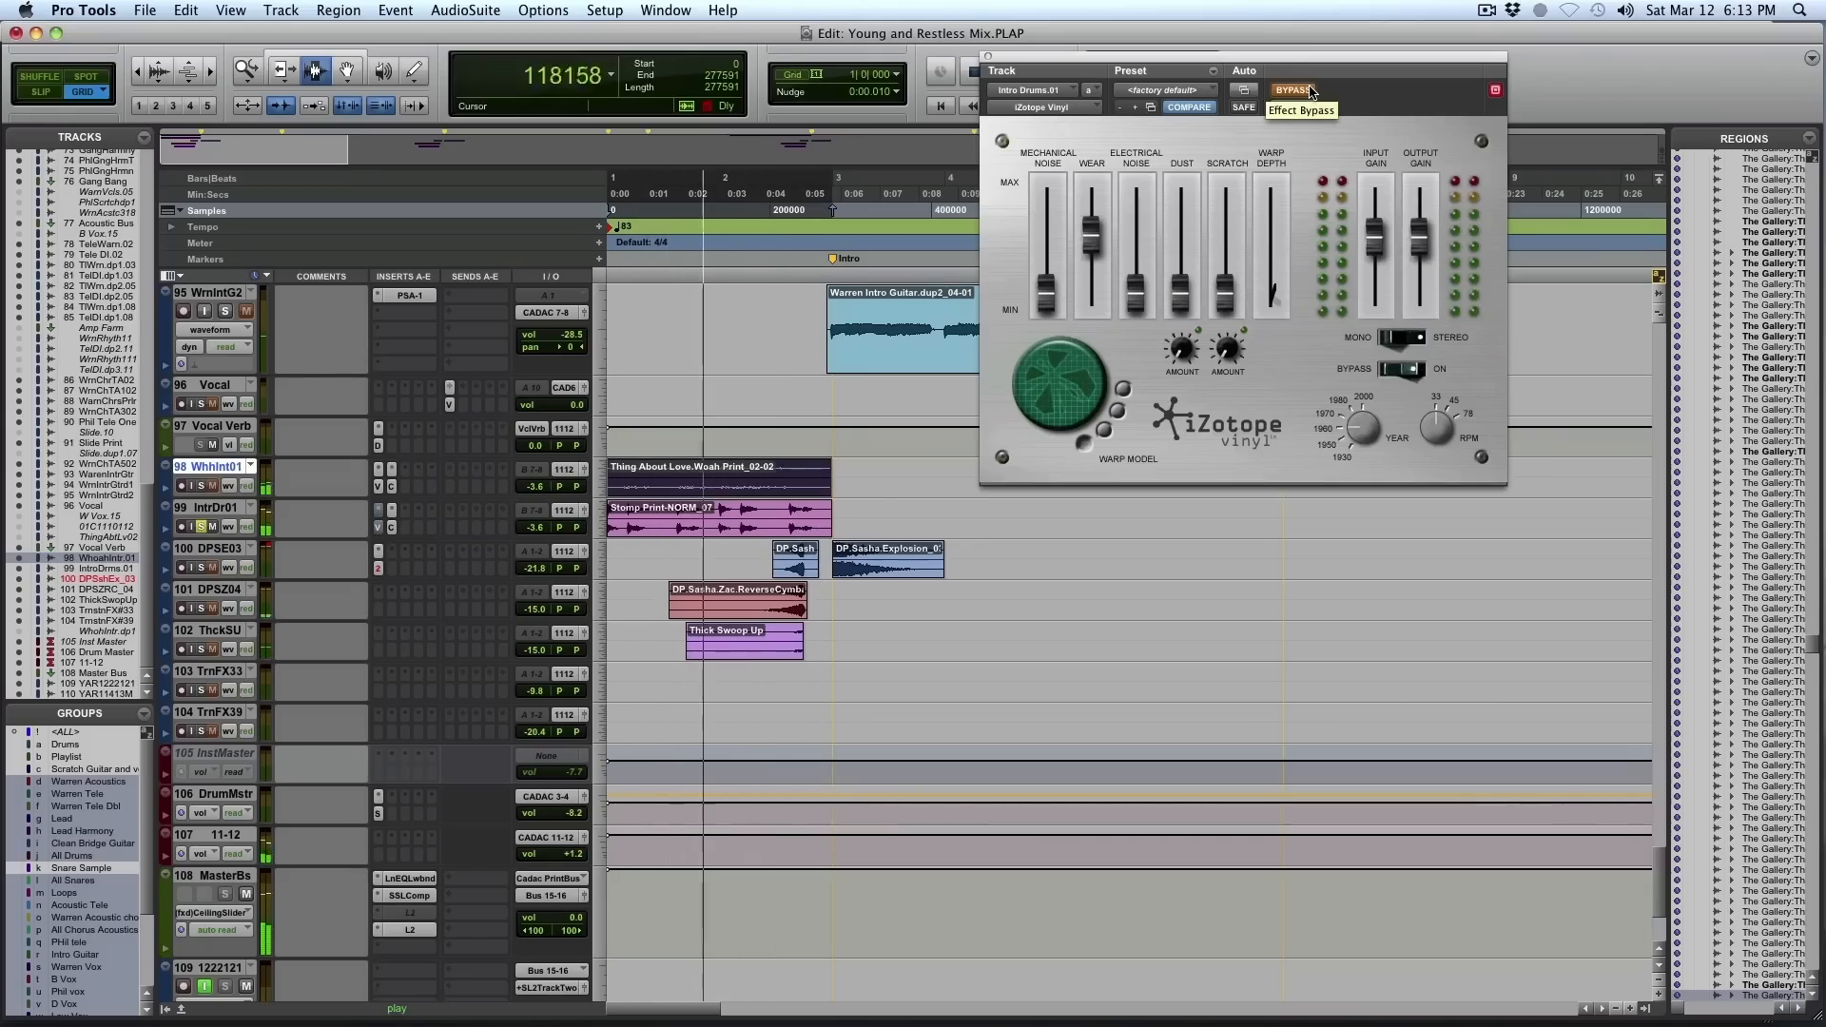
pyautogui.click(1311, 90)
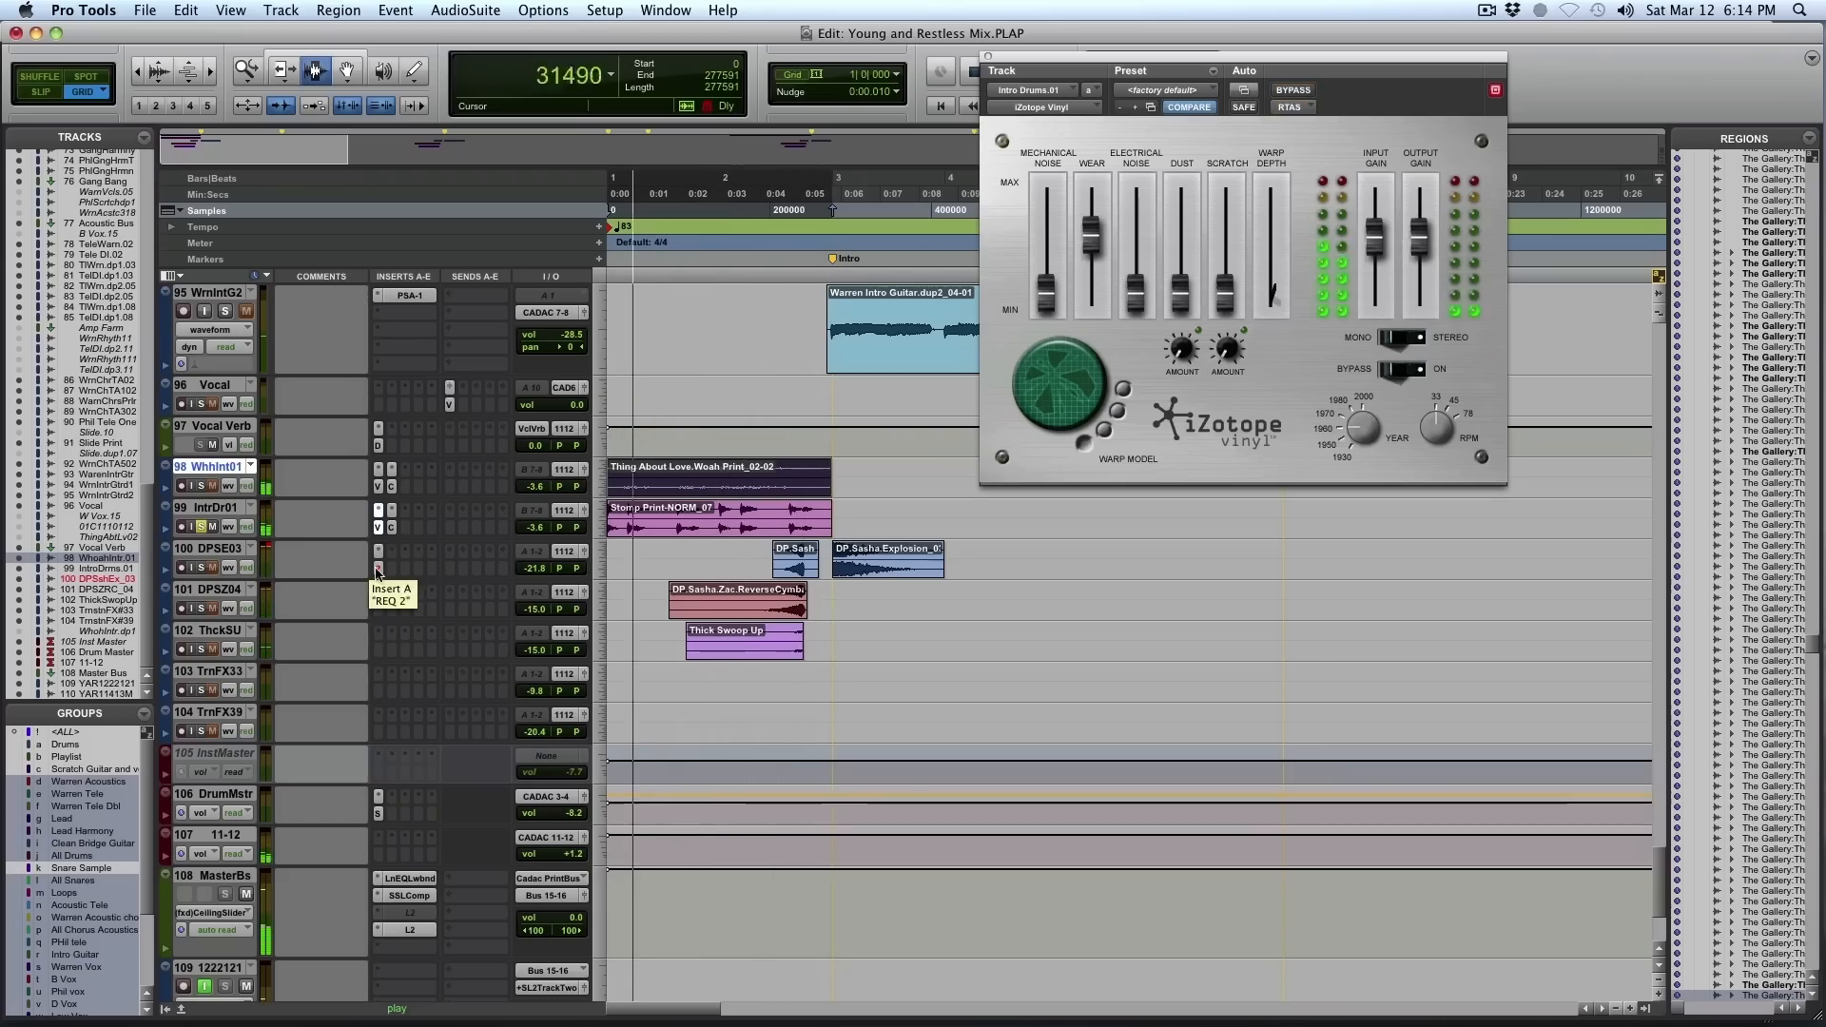
# Open the Crystallizer on intro drums track 99 and compare it bypassed and active during playback
pyautogui.click(391, 527)
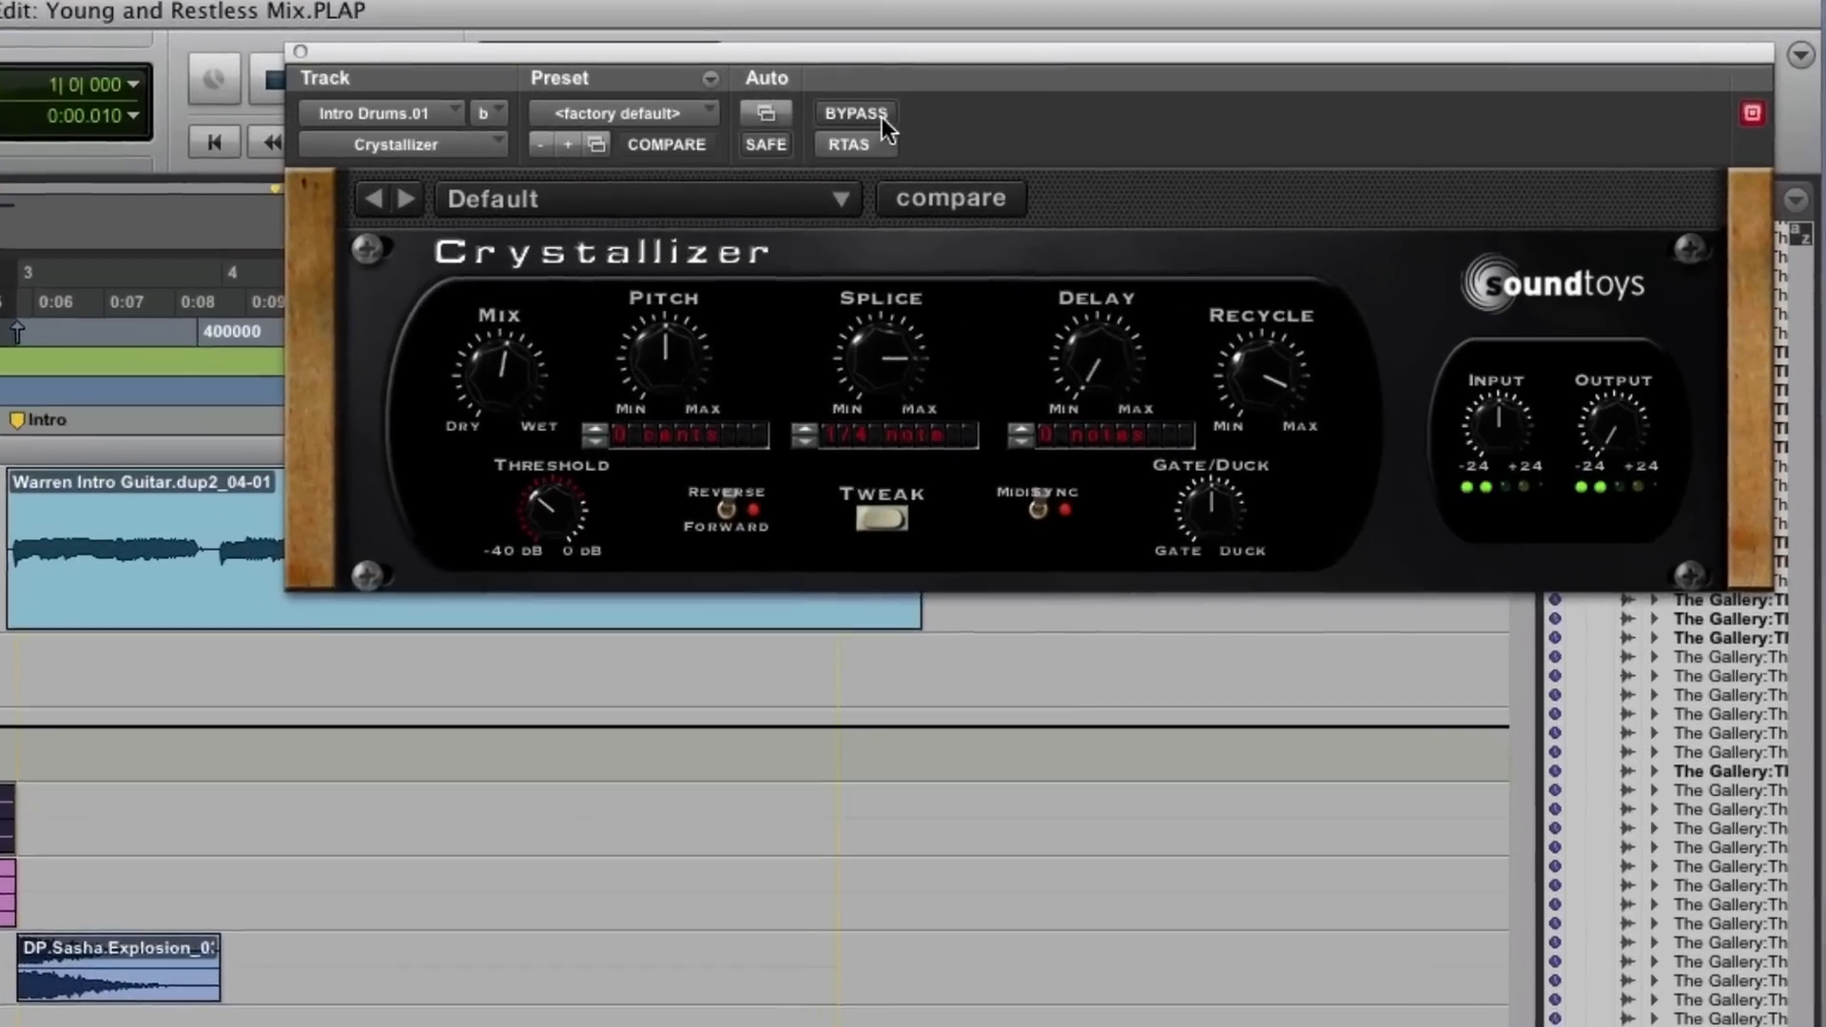
pyautogui.click(976, 112)
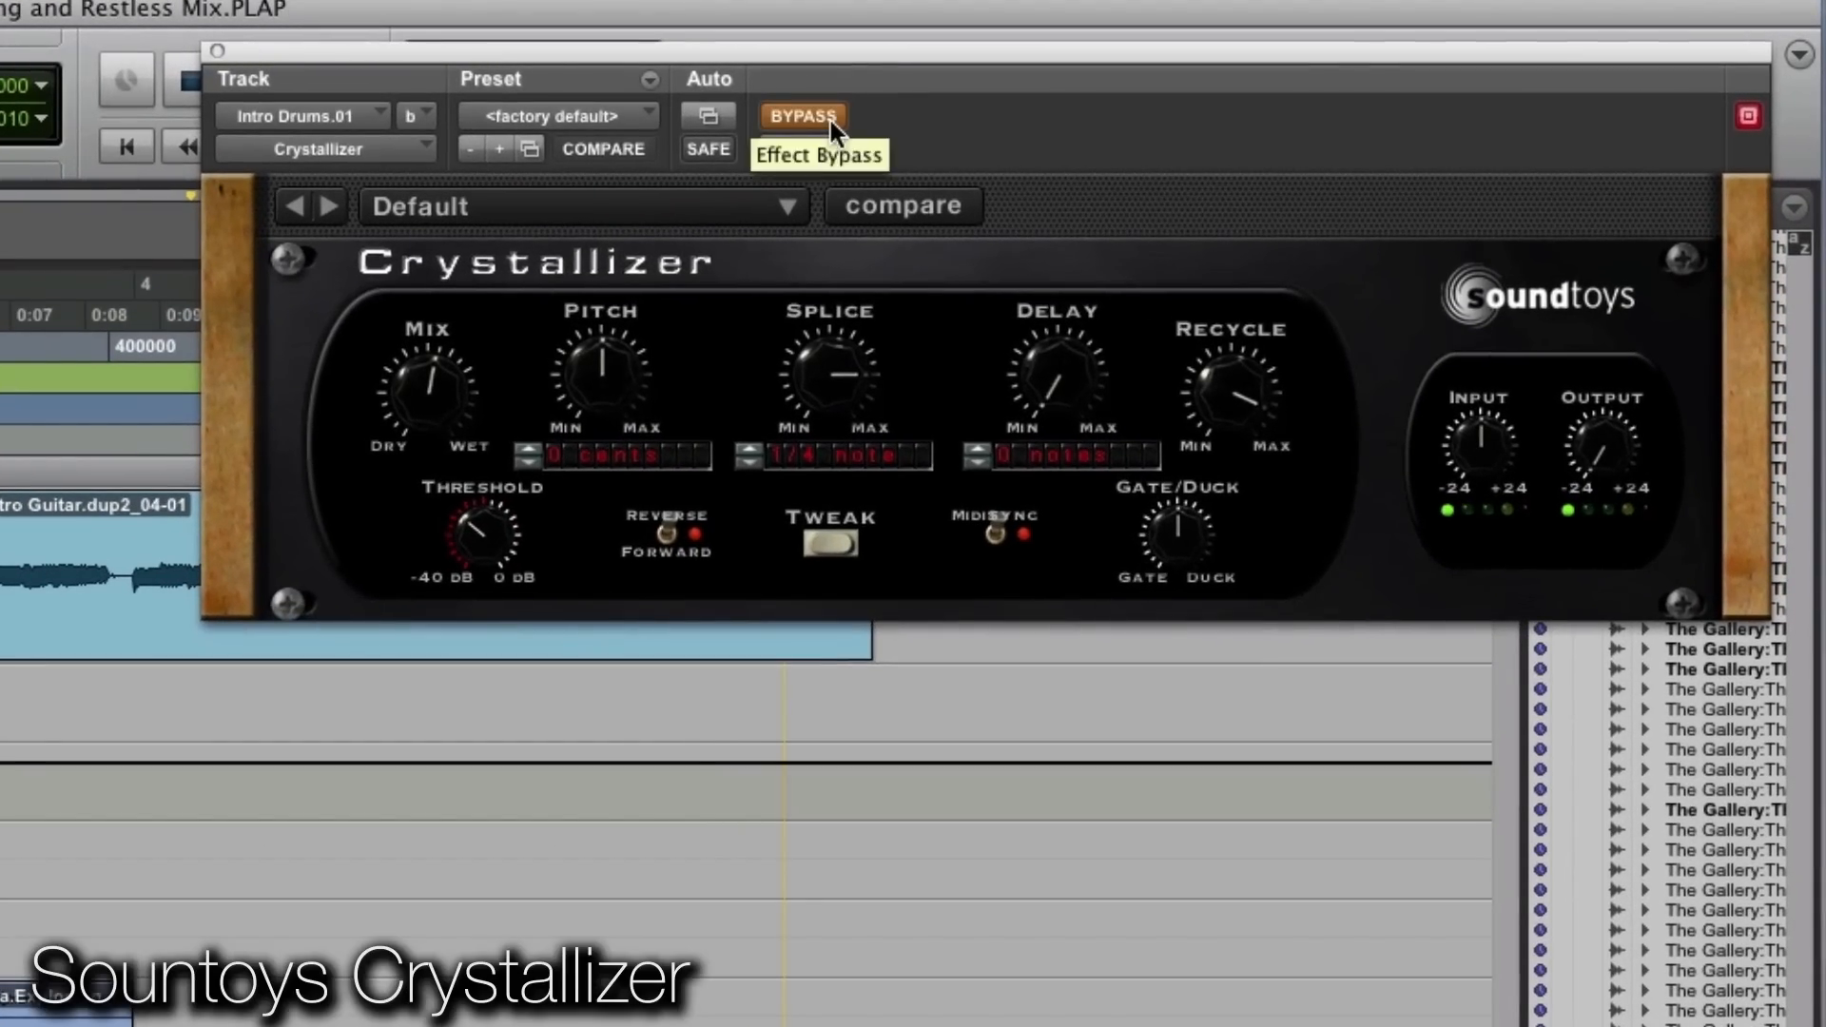
pyautogui.click(830, 121)
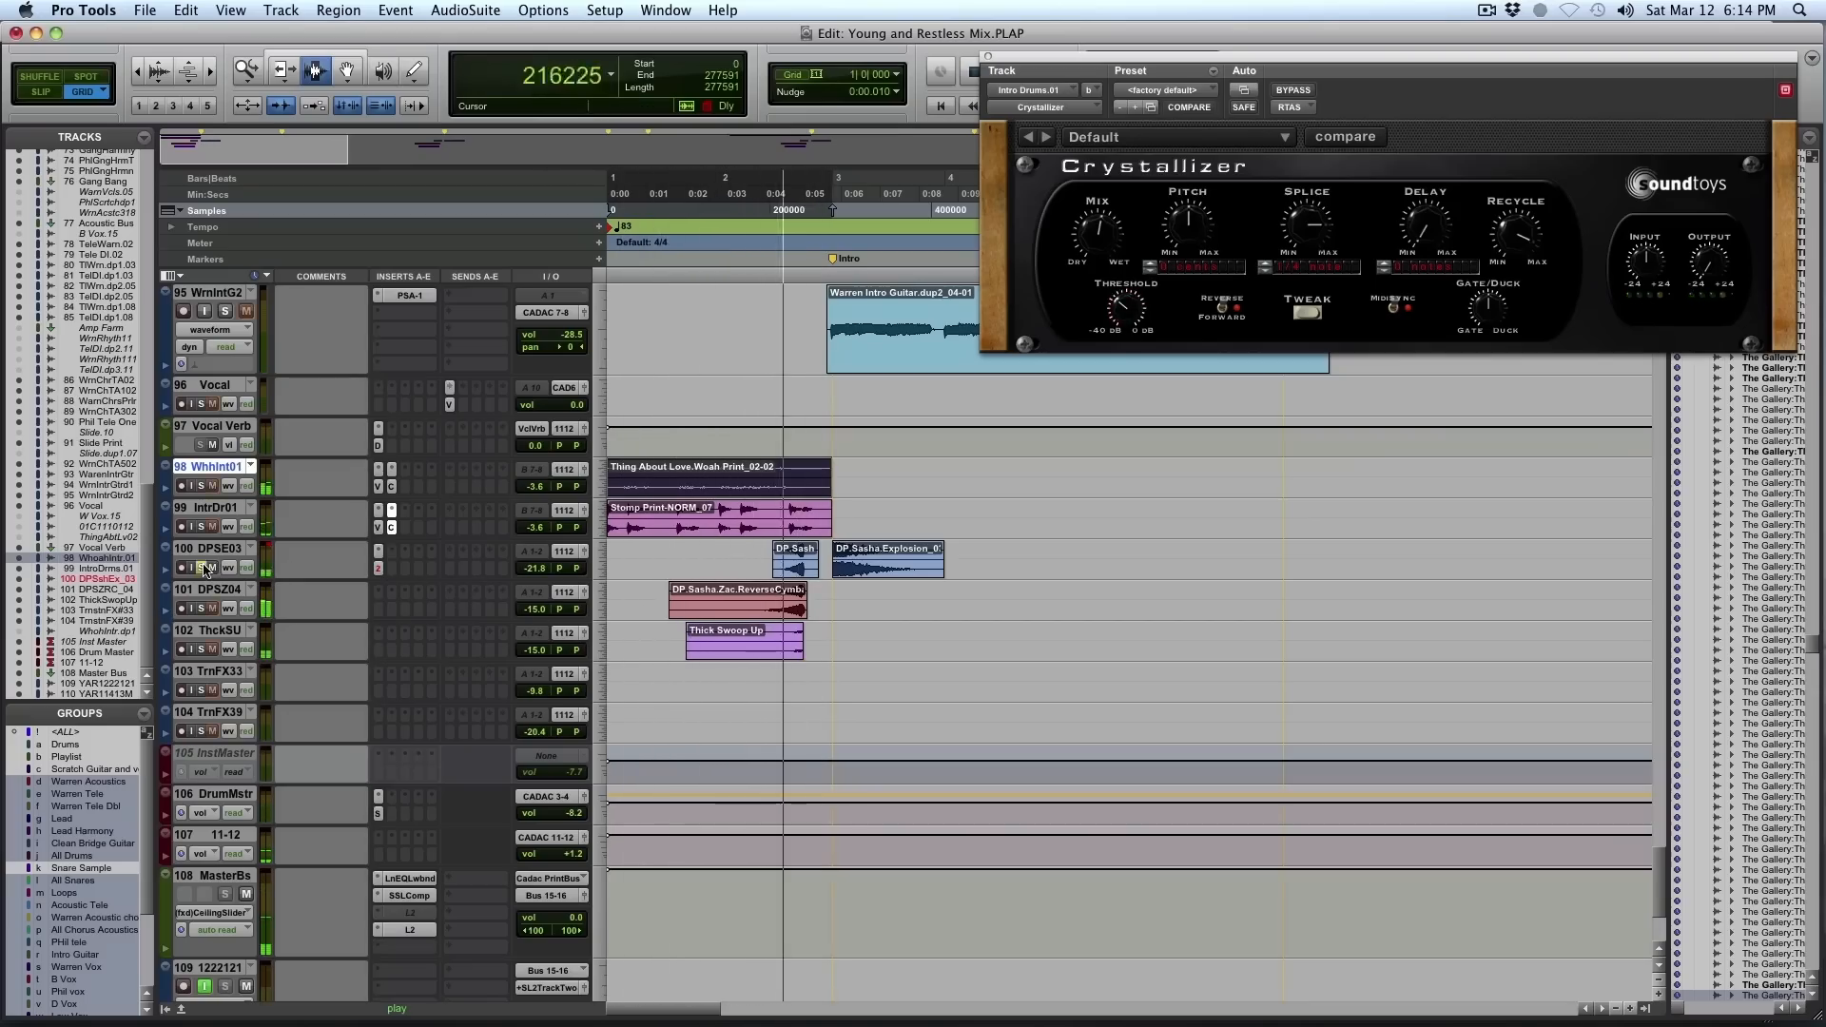
# Solo effects tracks 100 to 102, select the Explosion clip, and play it with the REQ 2 on track 100 open
pyautogui.click(202, 609)
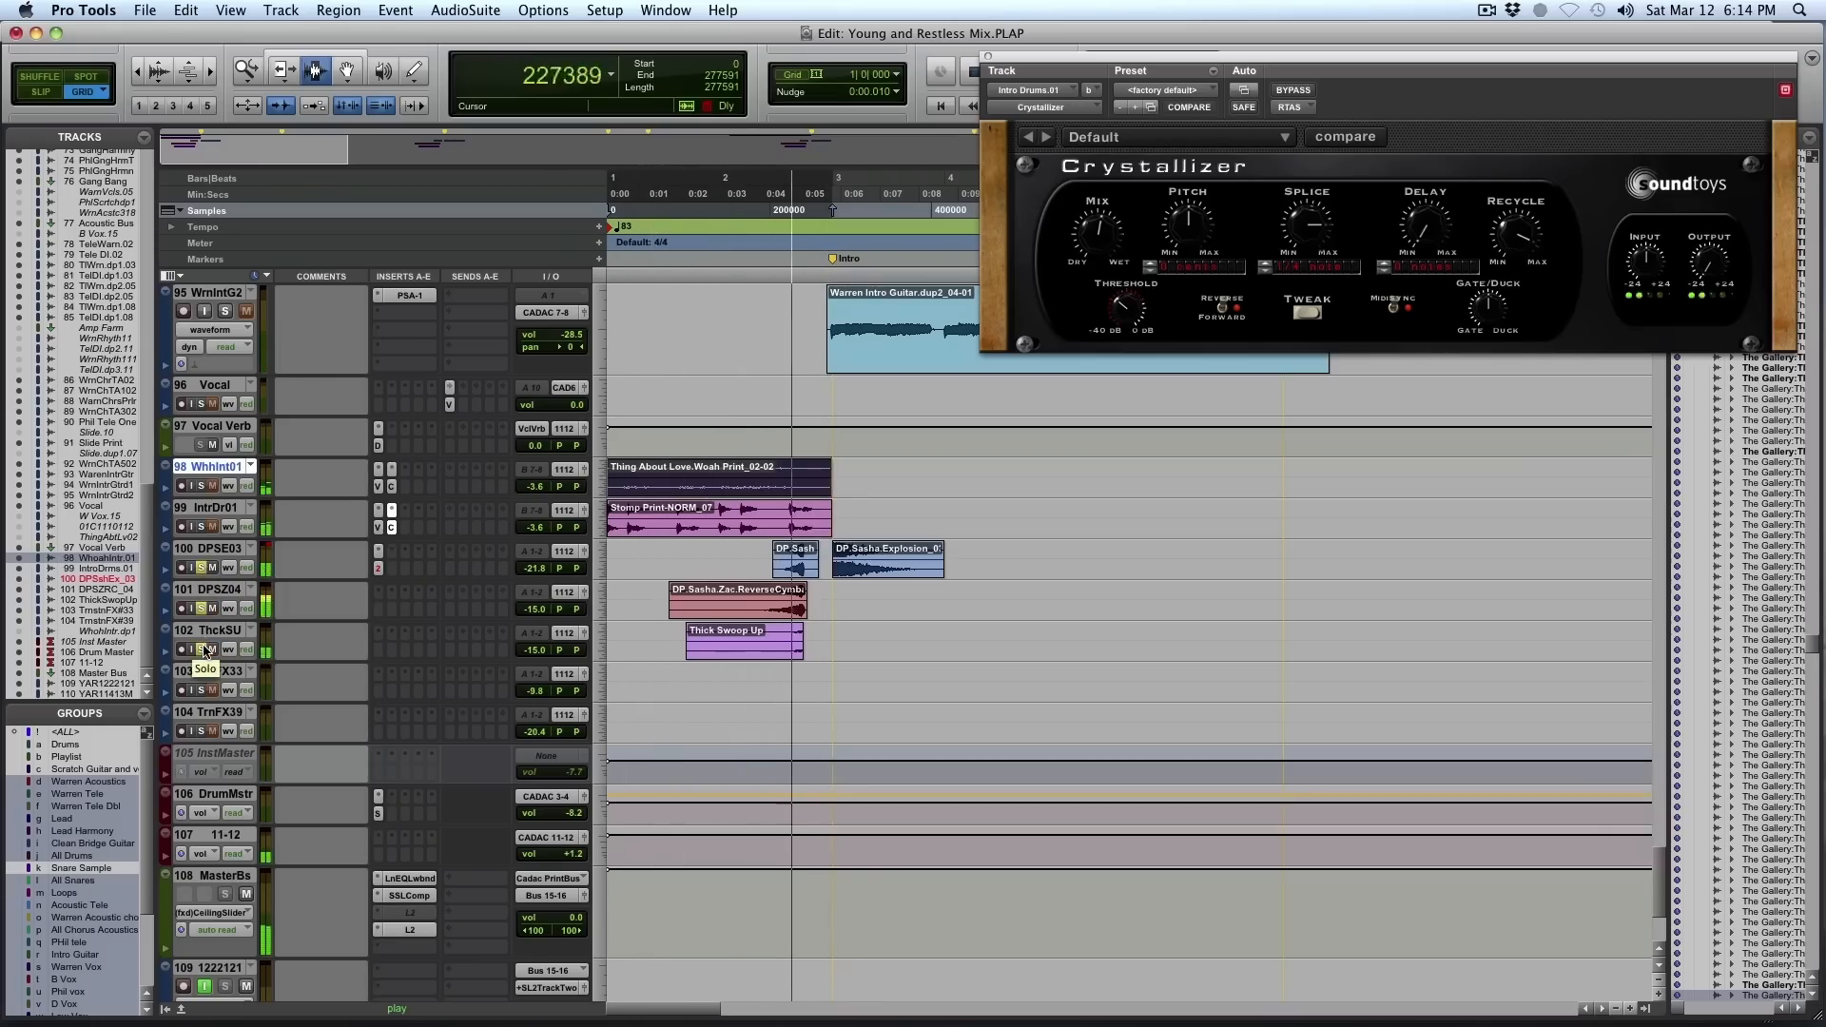
pyautogui.doubleClick(845, 571)
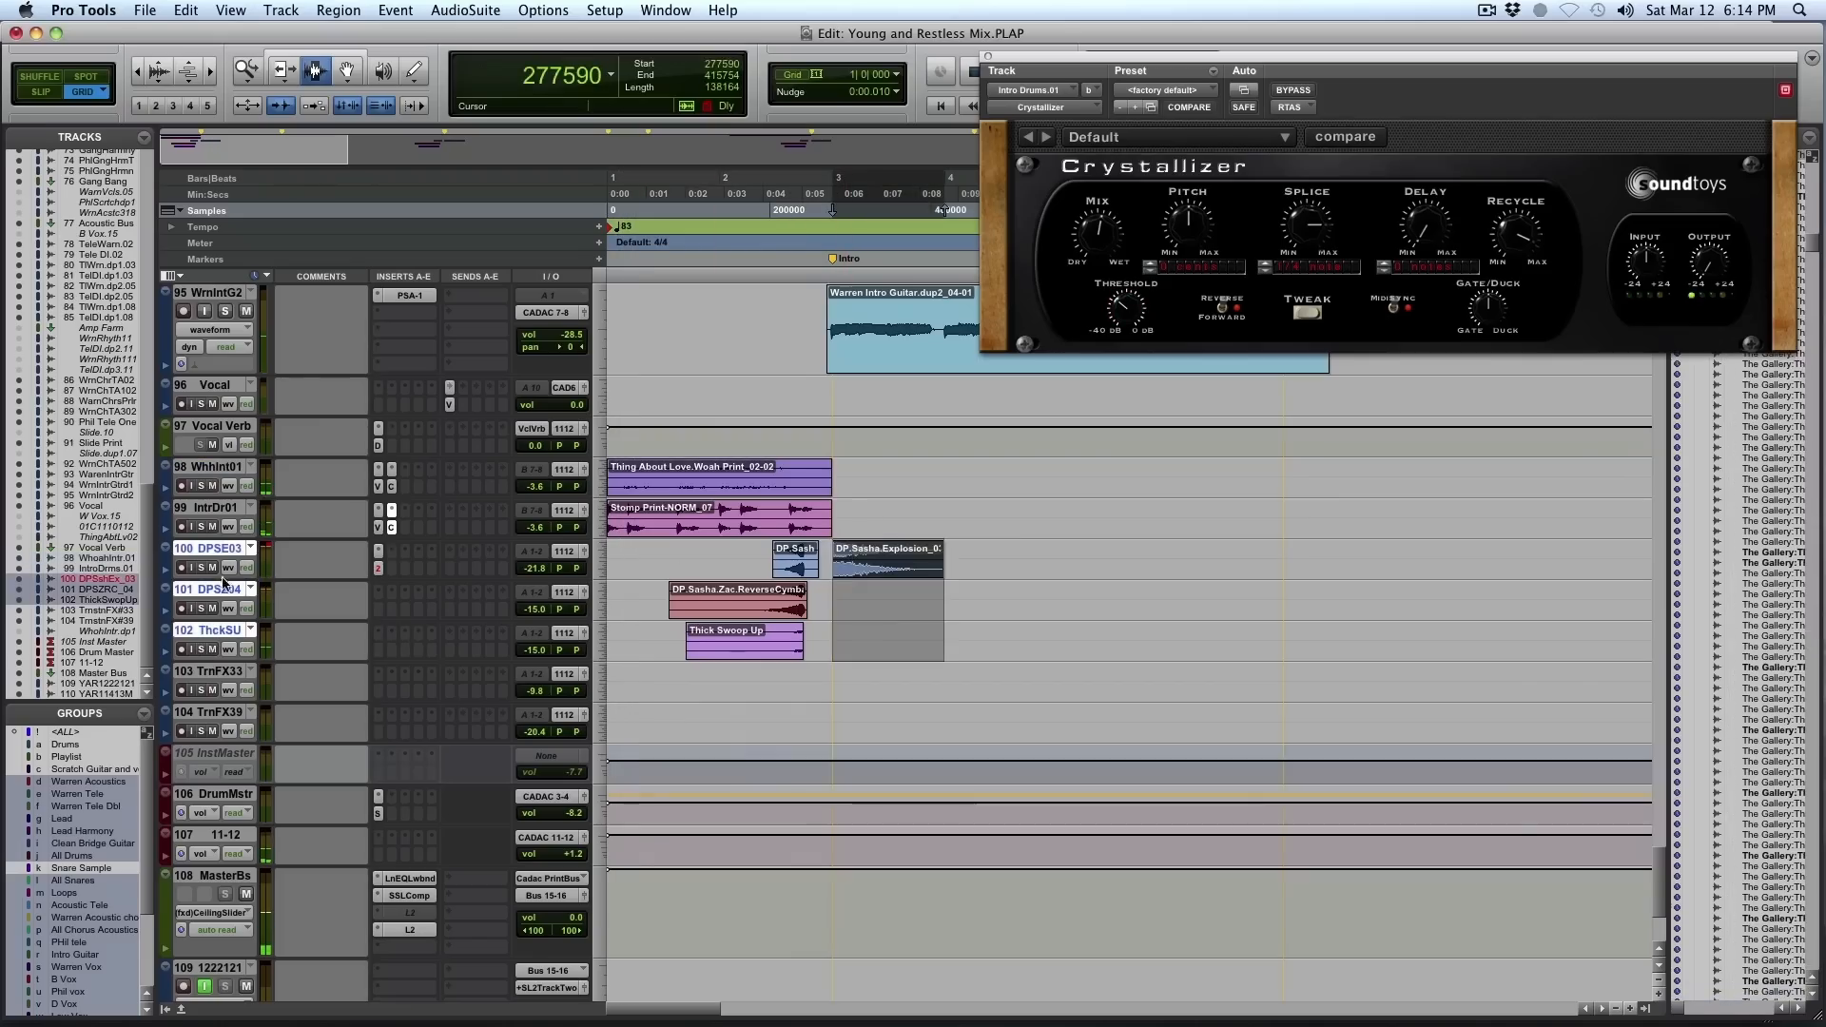
pyautogui.click(379, 569)
pyautogui.press('space')
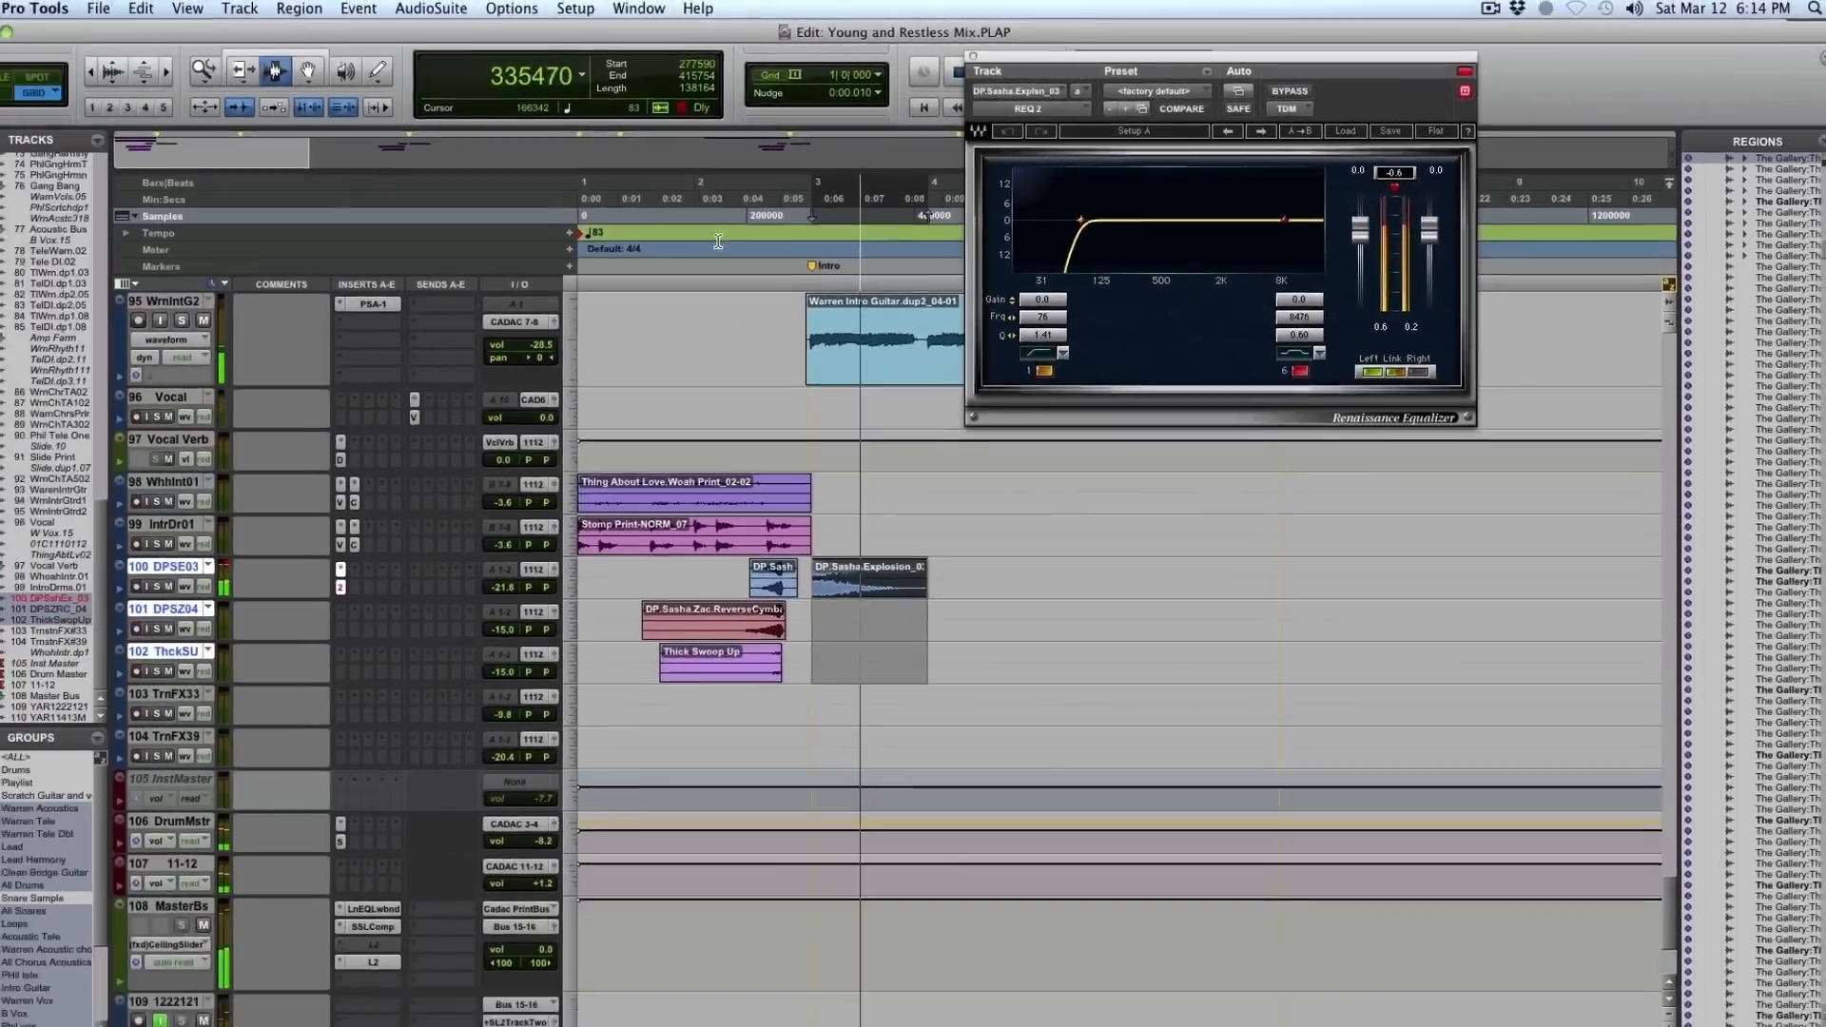
pyautogui.press('space')
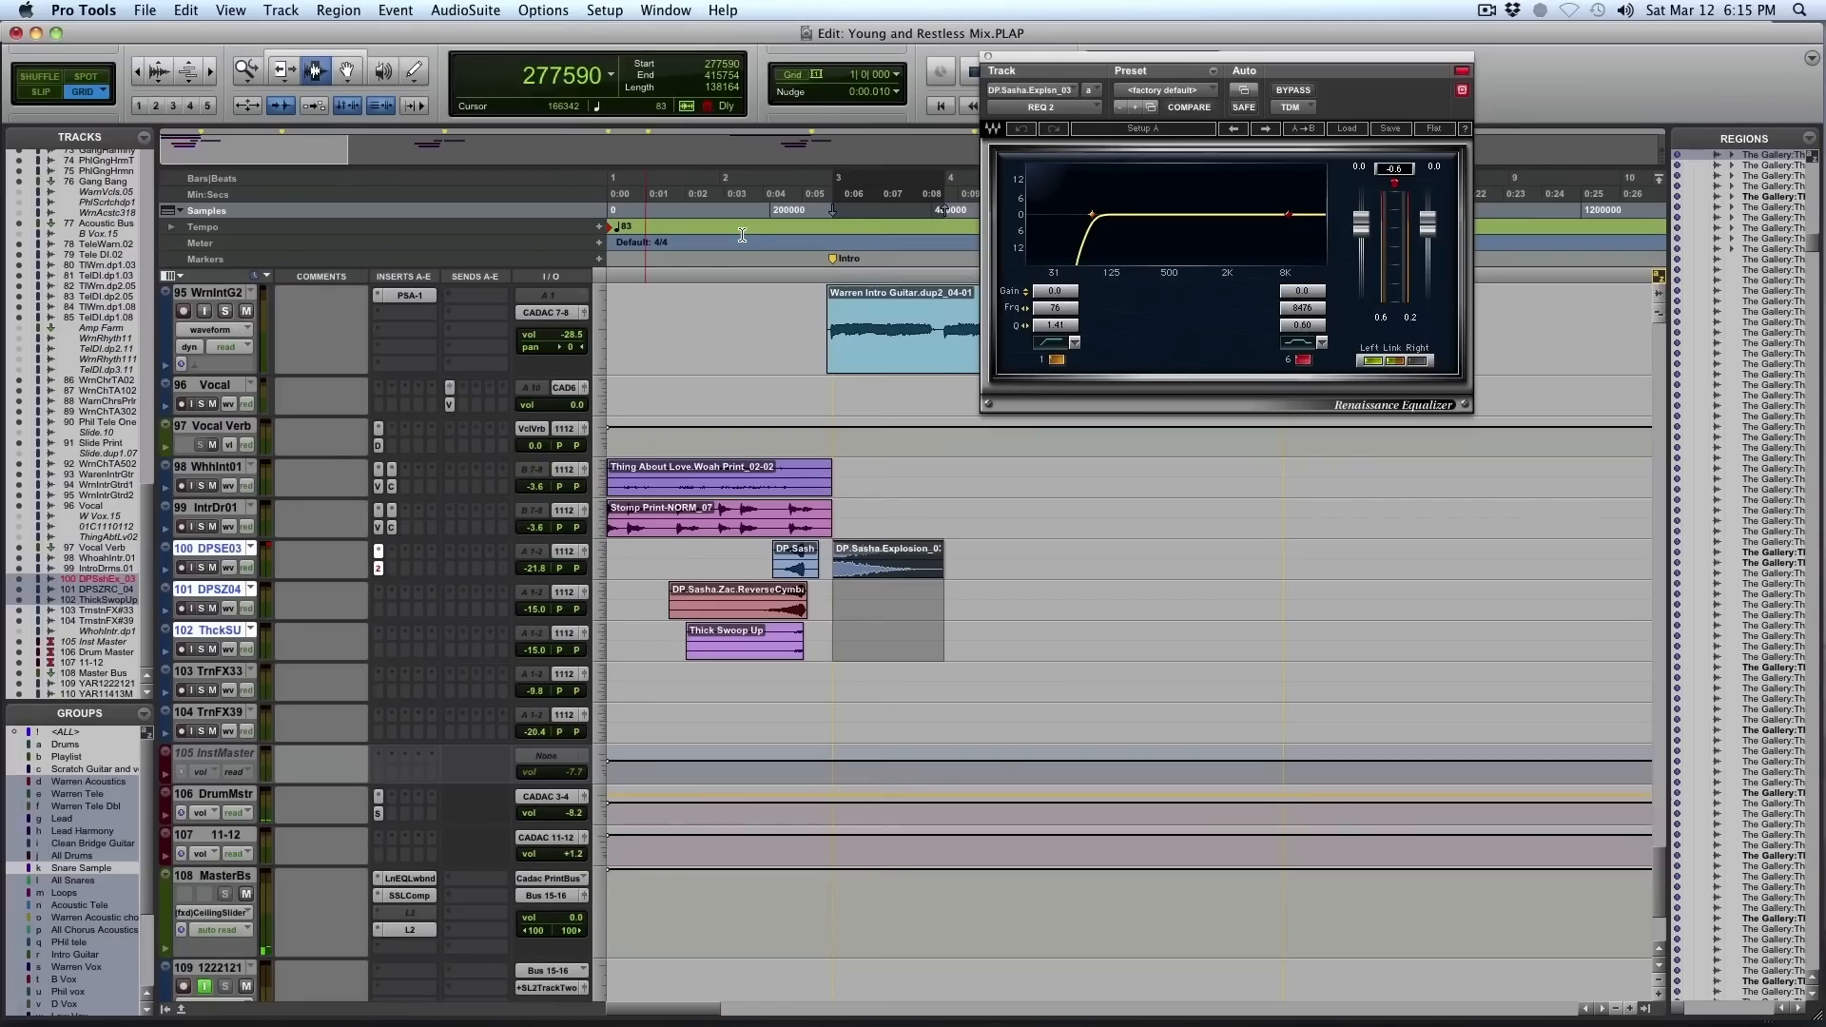
# Return the edit cursor to the session start and save the session
pyautogui.press('r')
pyautogui.press('r')
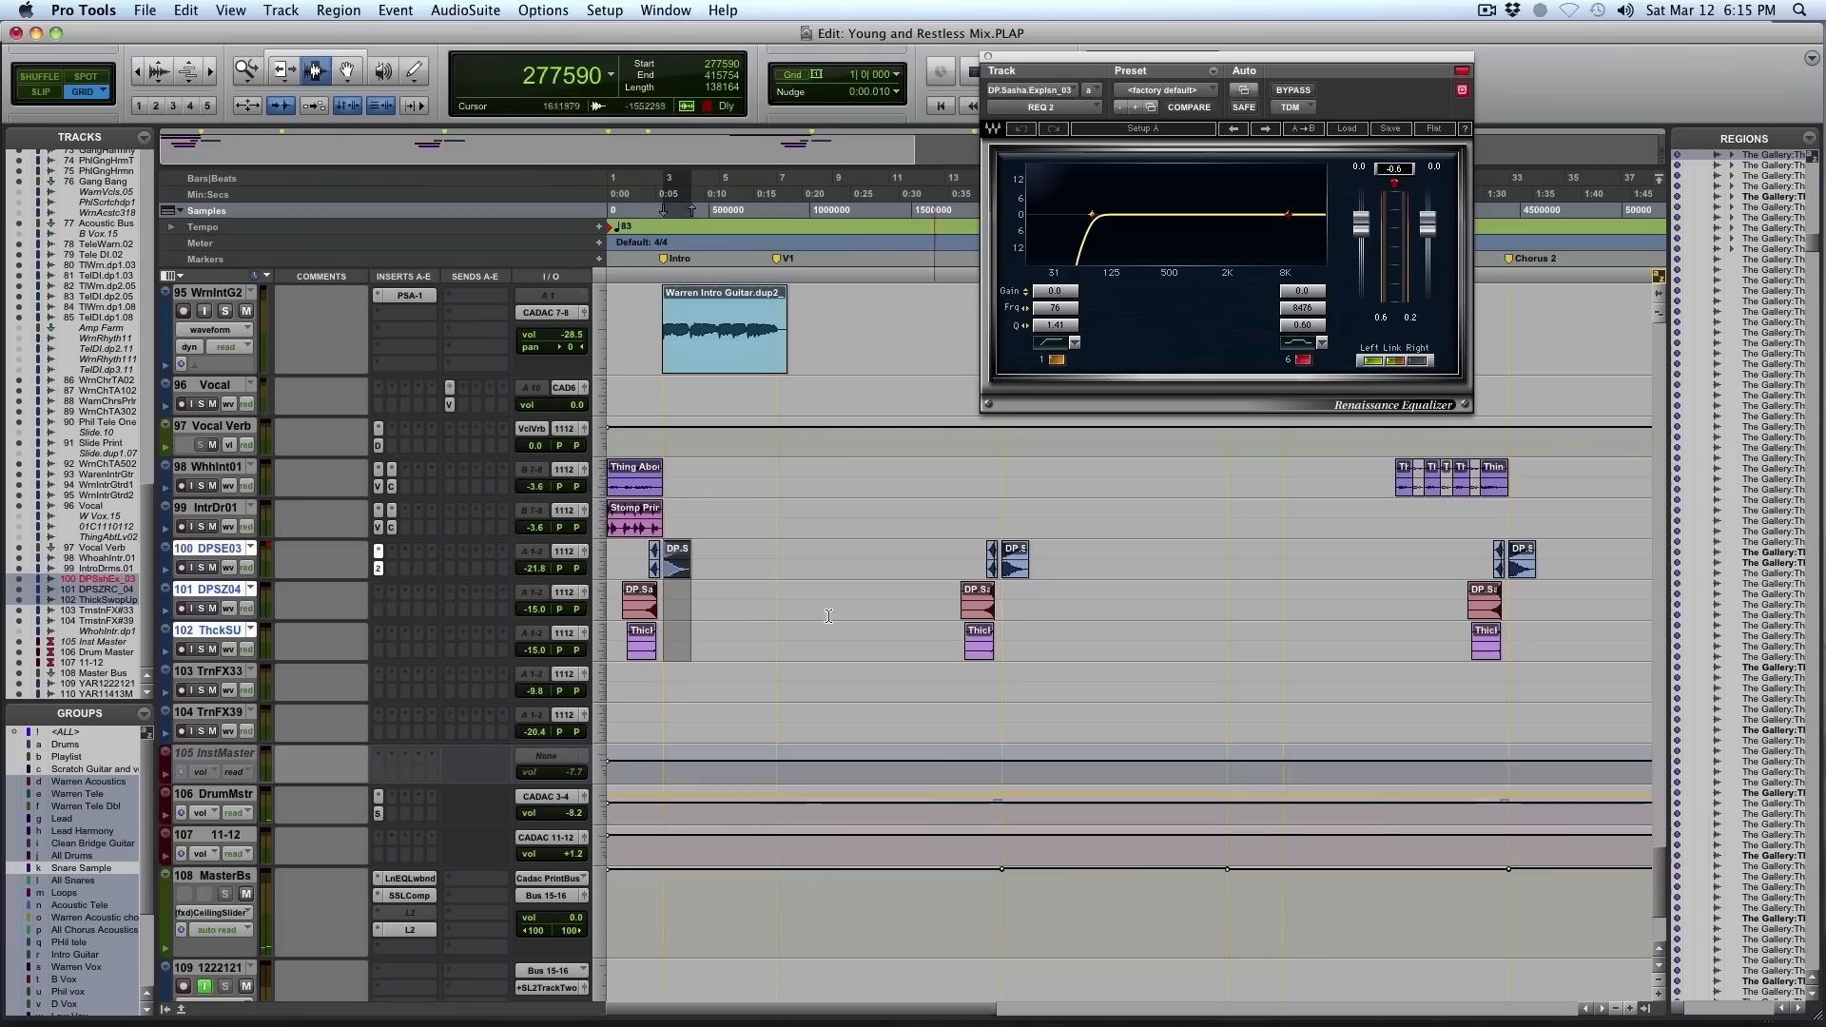
pyautogui.moveTo(927, 604); pyautogui.dragTo(607, 613)
pyautogui.press('Return')
pyautogui.press('super+s')
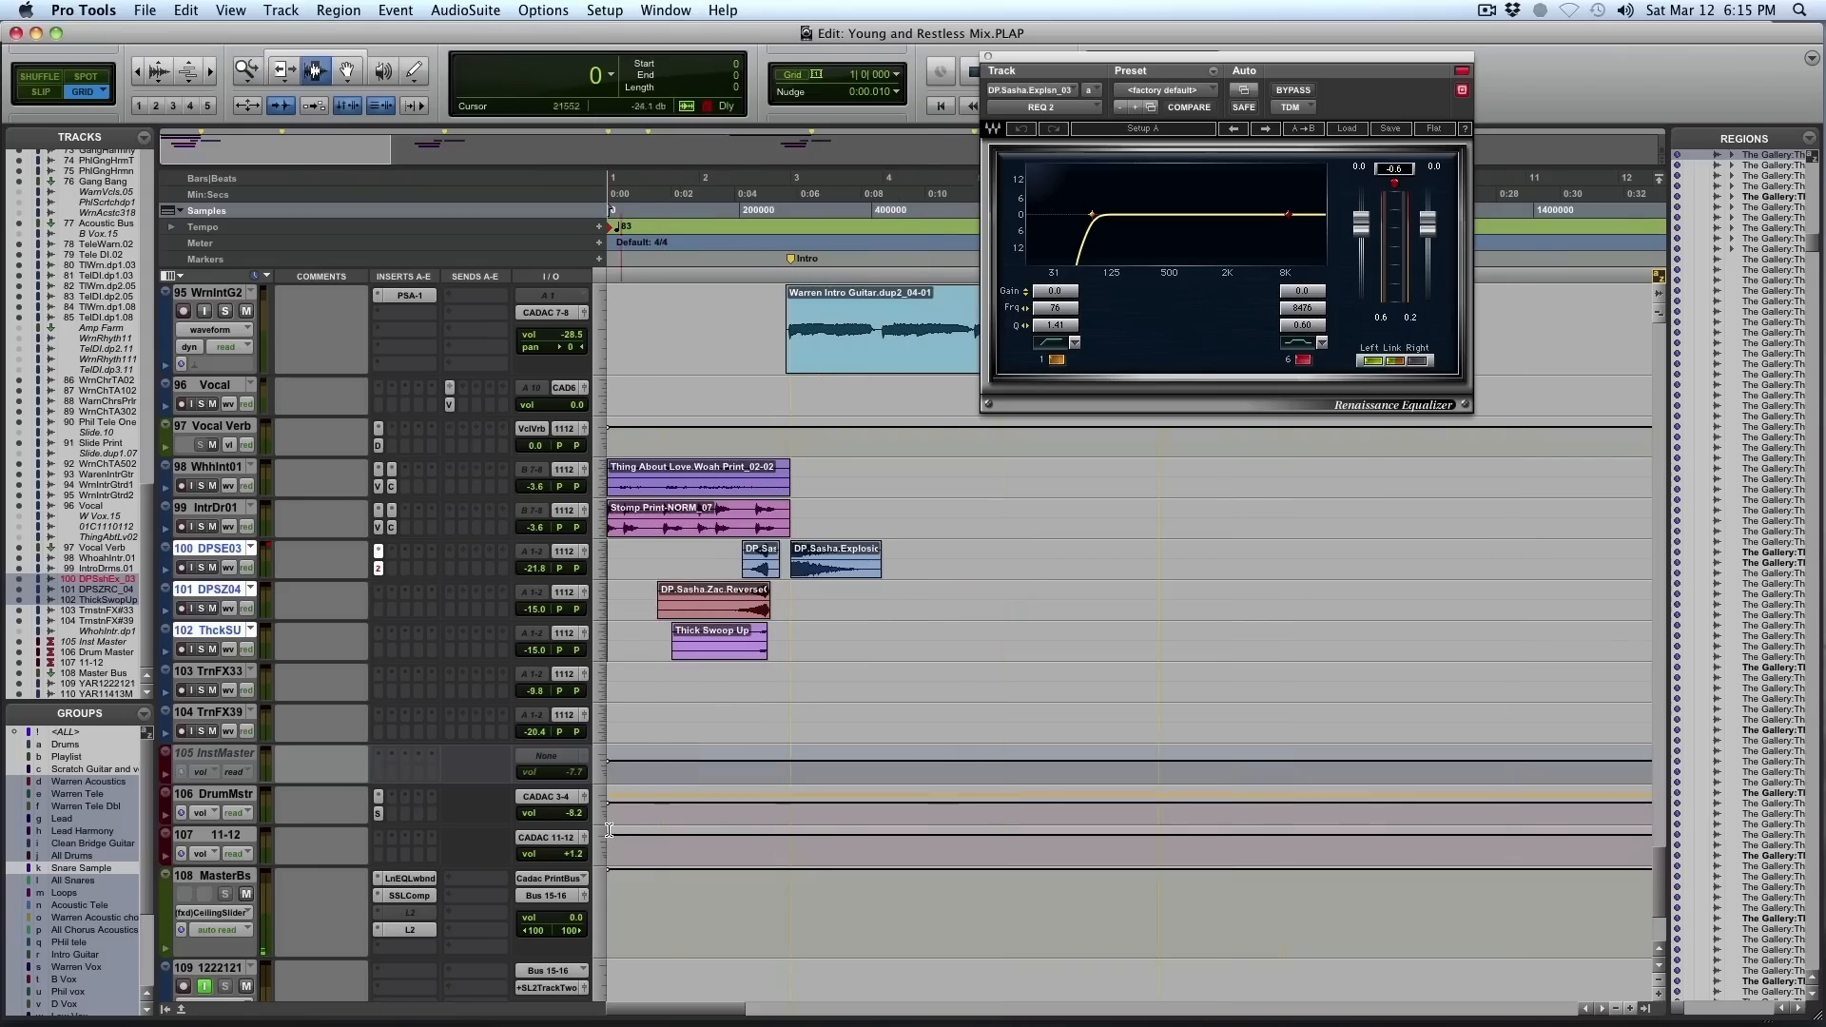
# Open the L2 on the master bus and watch its levels while the mix plays from the start
pyautogui.scroll(-3, 734, 823)
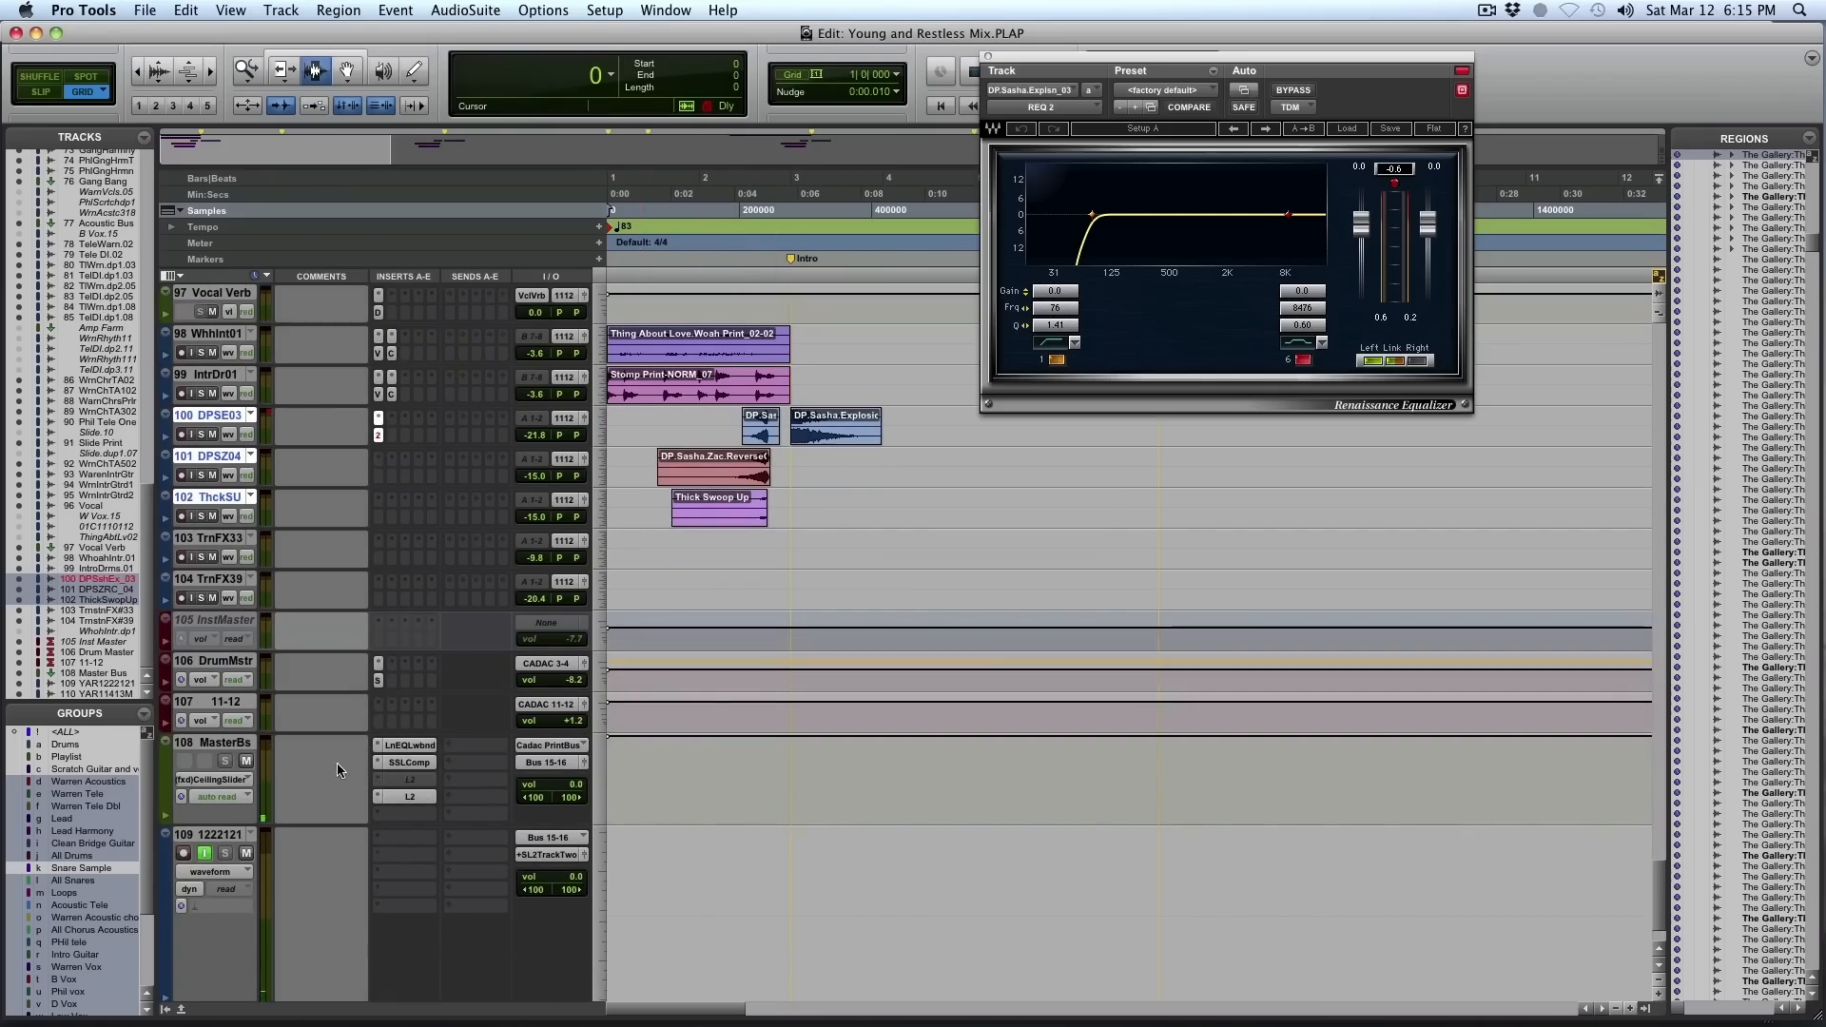
pyautogui.click(411, 745)
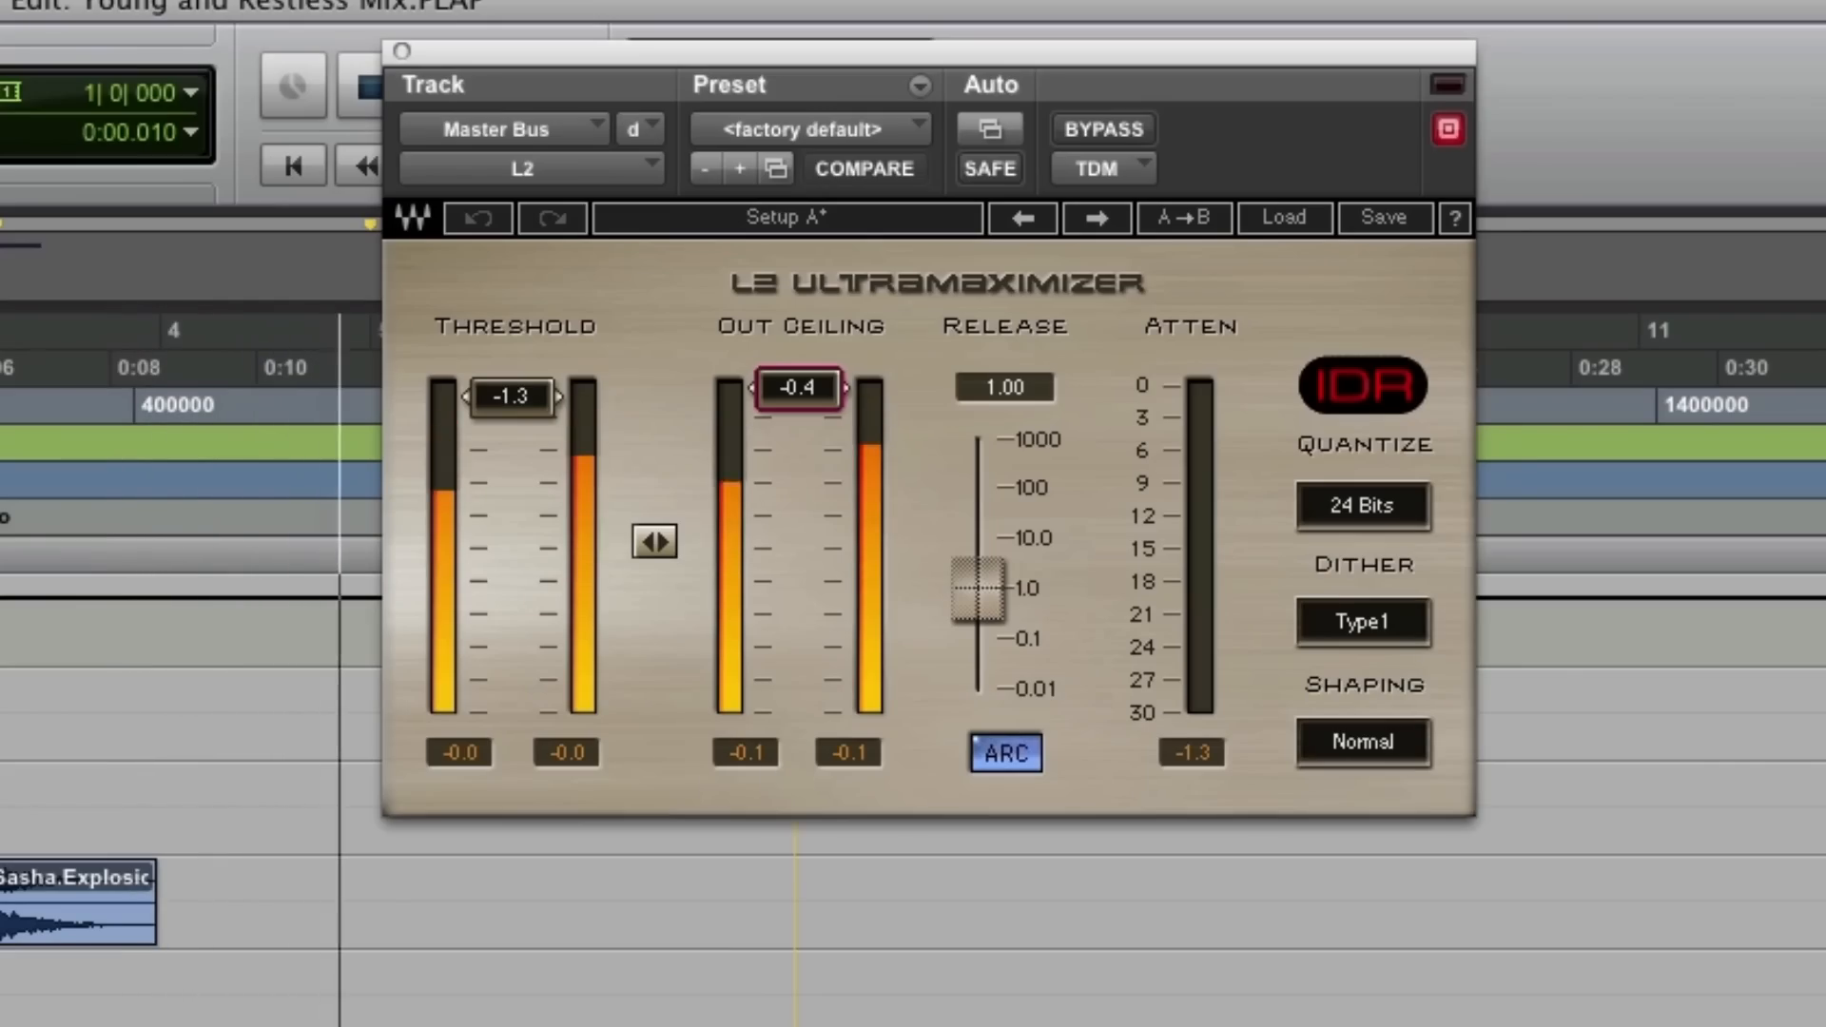
pyautogui.press('space')
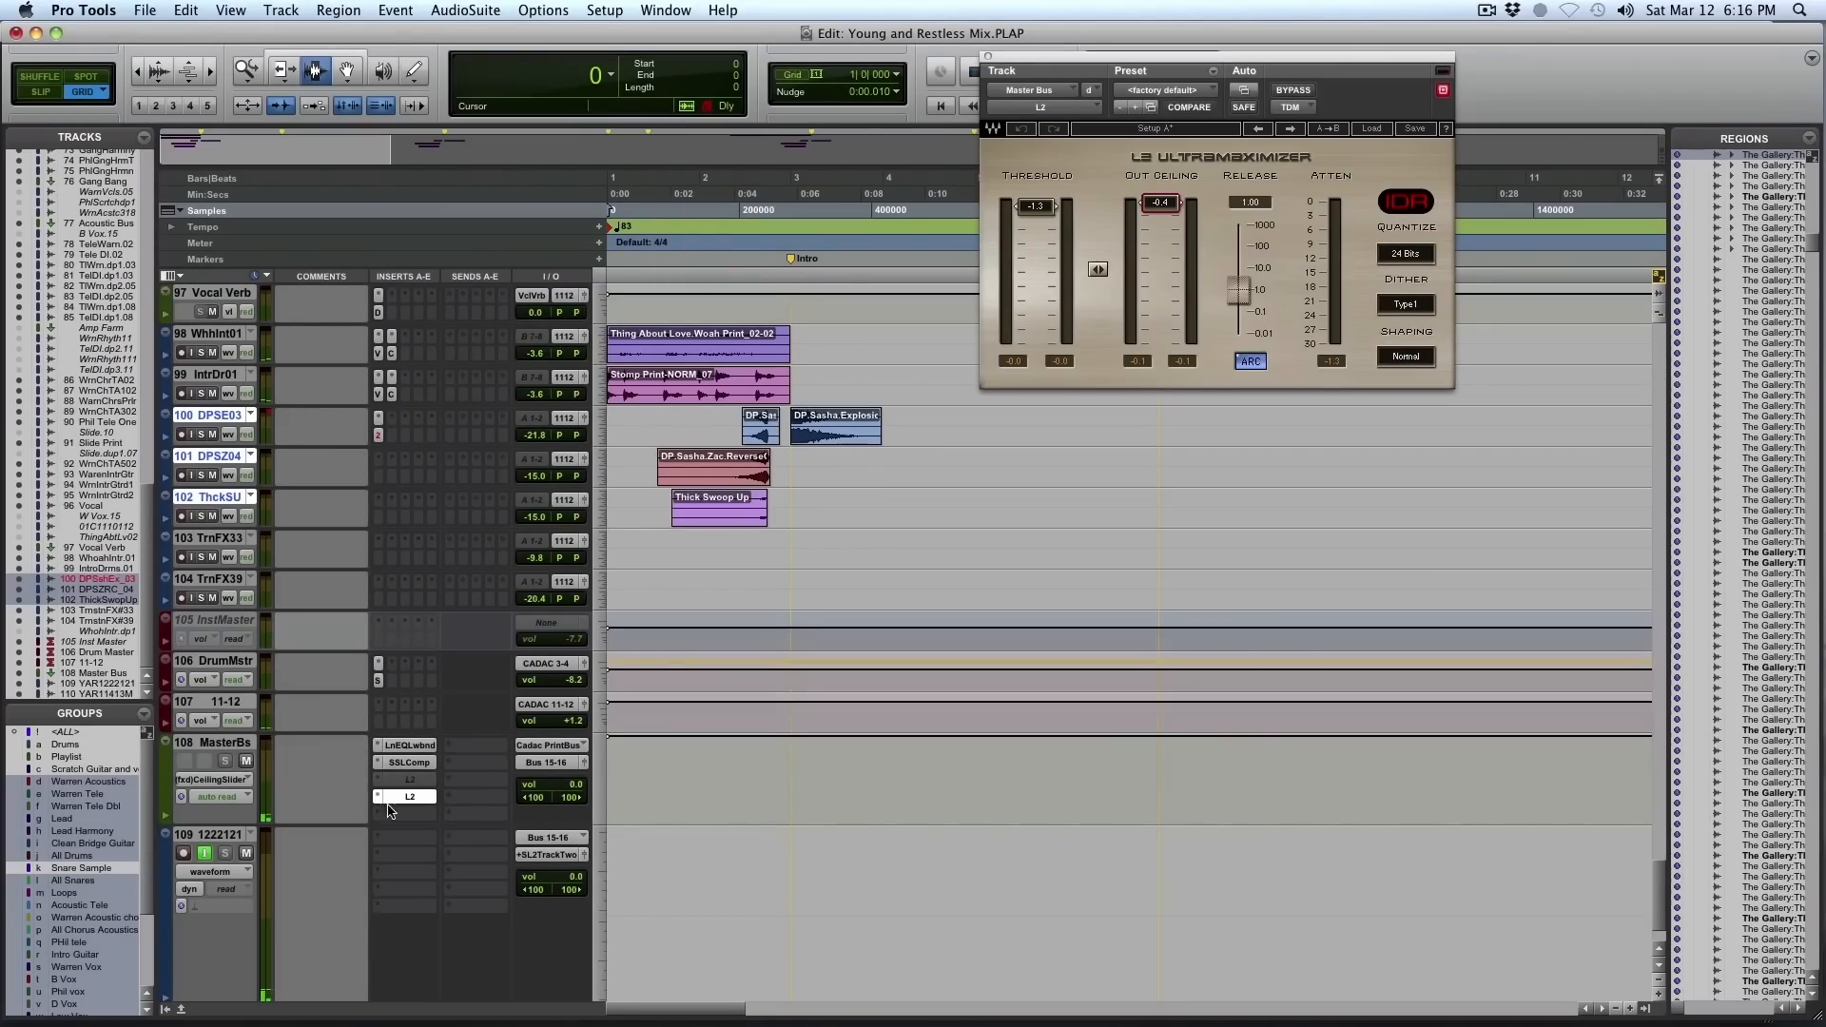
# Open the master bus LinEQ Lowband, SSLComp and L2 one after another to examine their settings
pyautogui.press('super+bracketleft')
pyautogui.press('super+bracketleft')
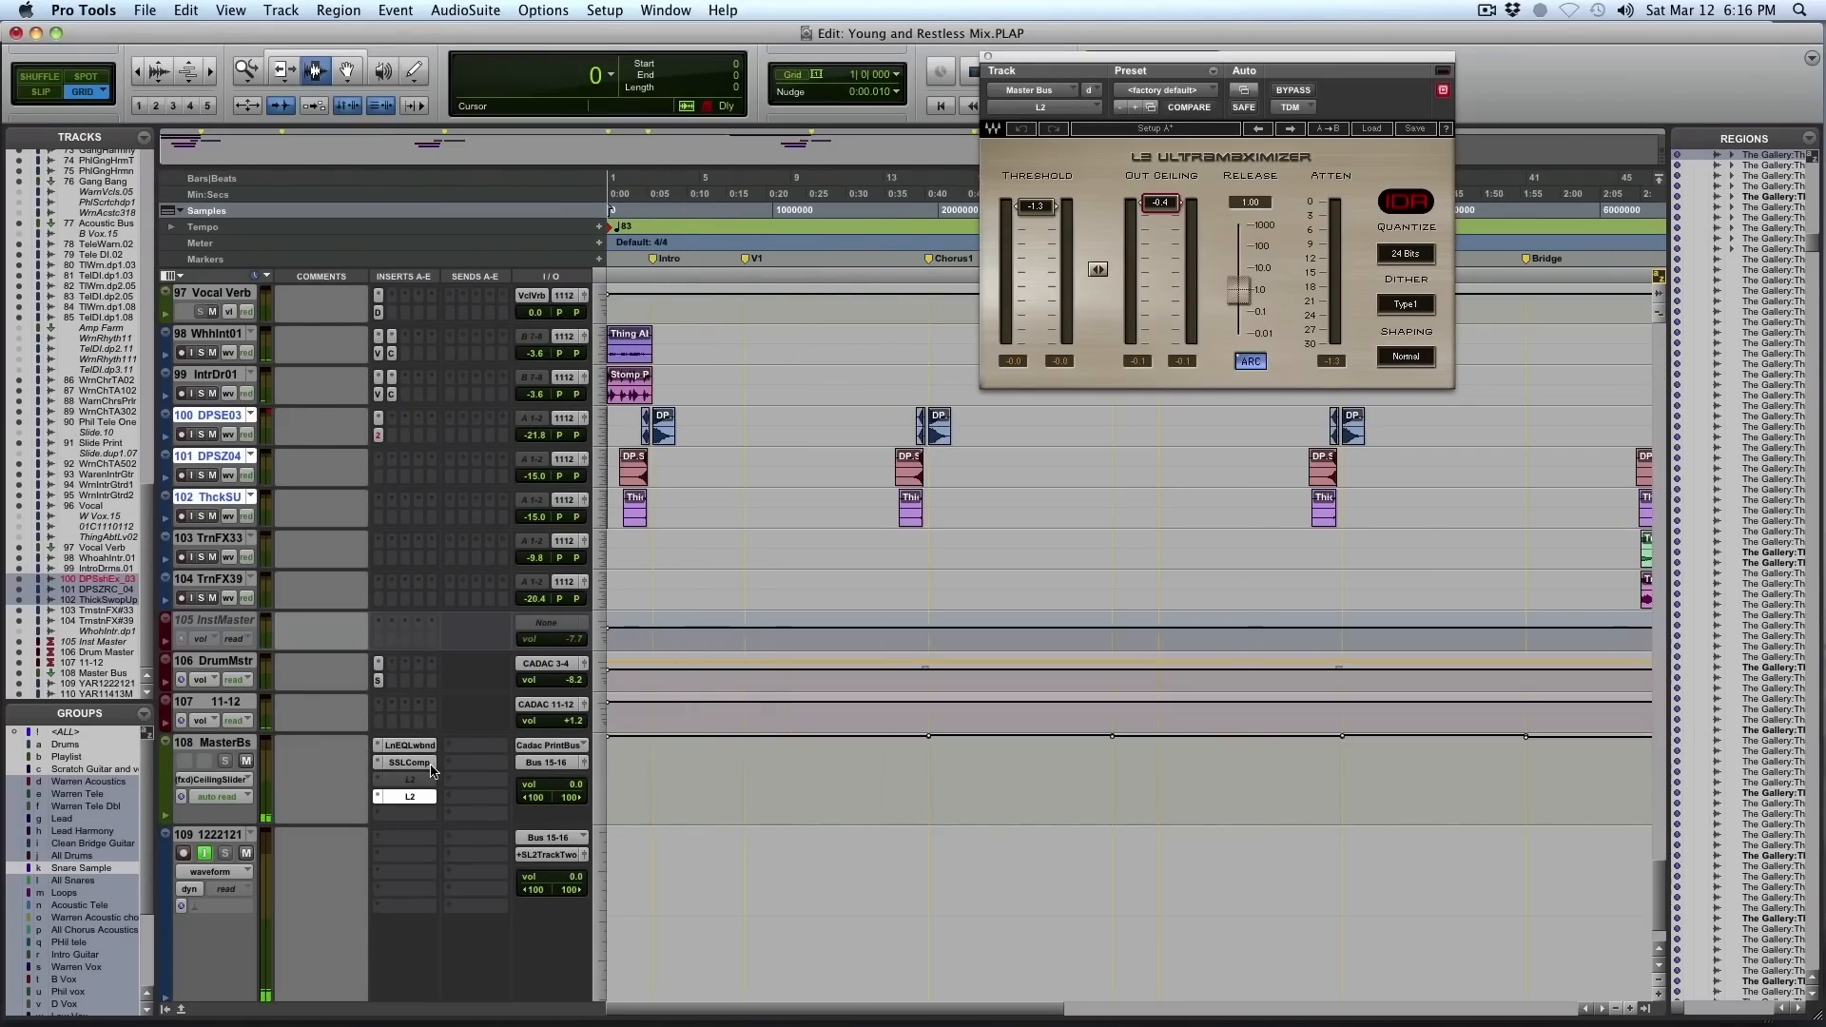
pyautogui.click(419, 747)
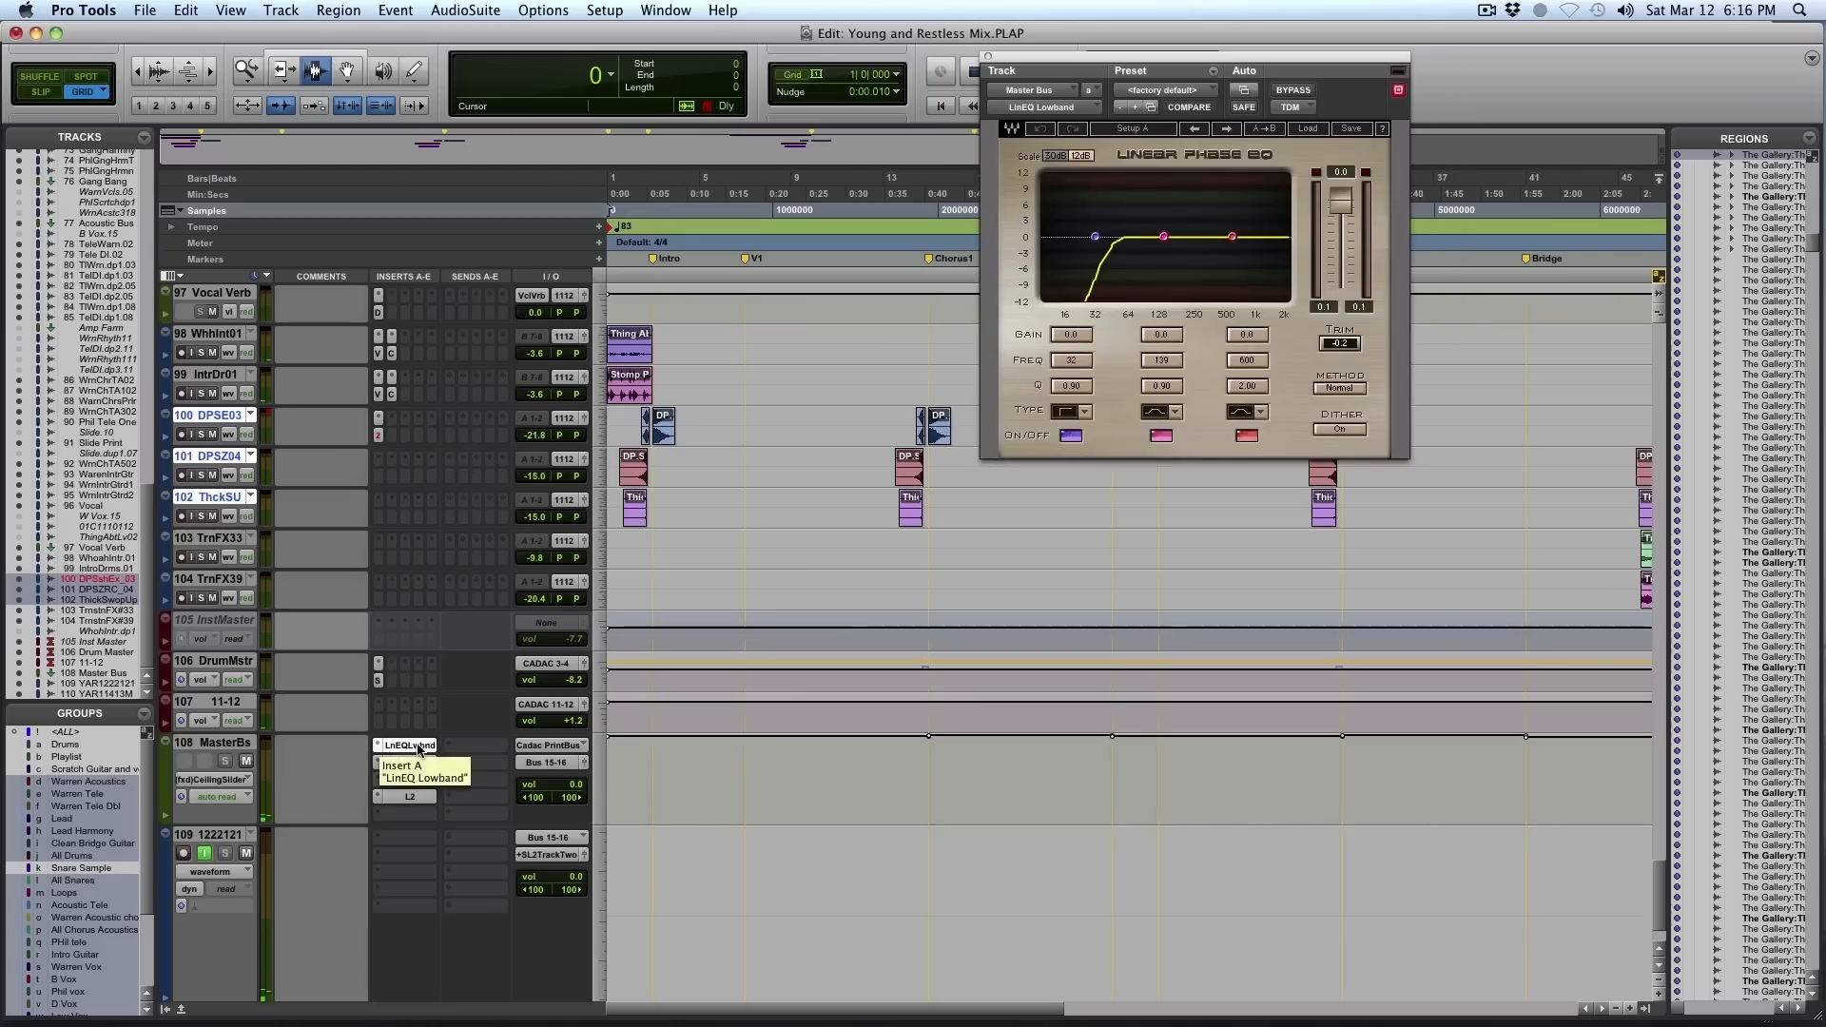
pyautogui.click(410, 764)
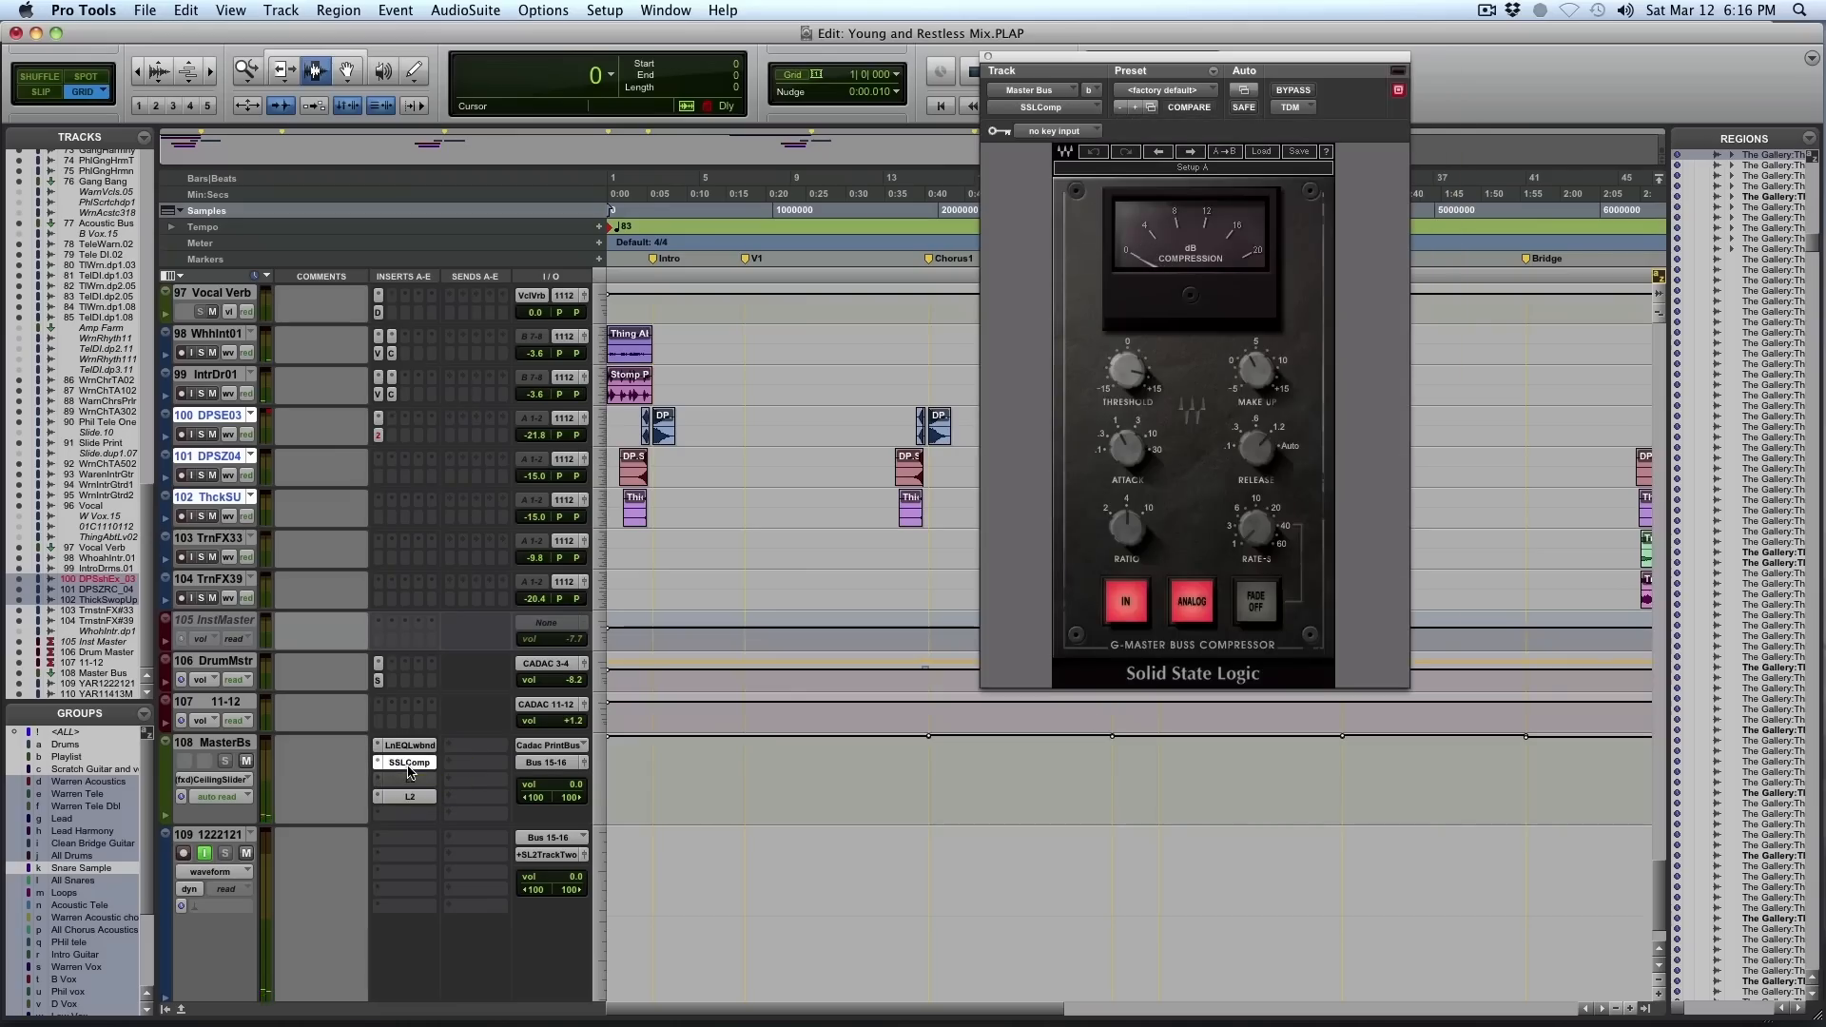
pyautogui.click(410, 798)
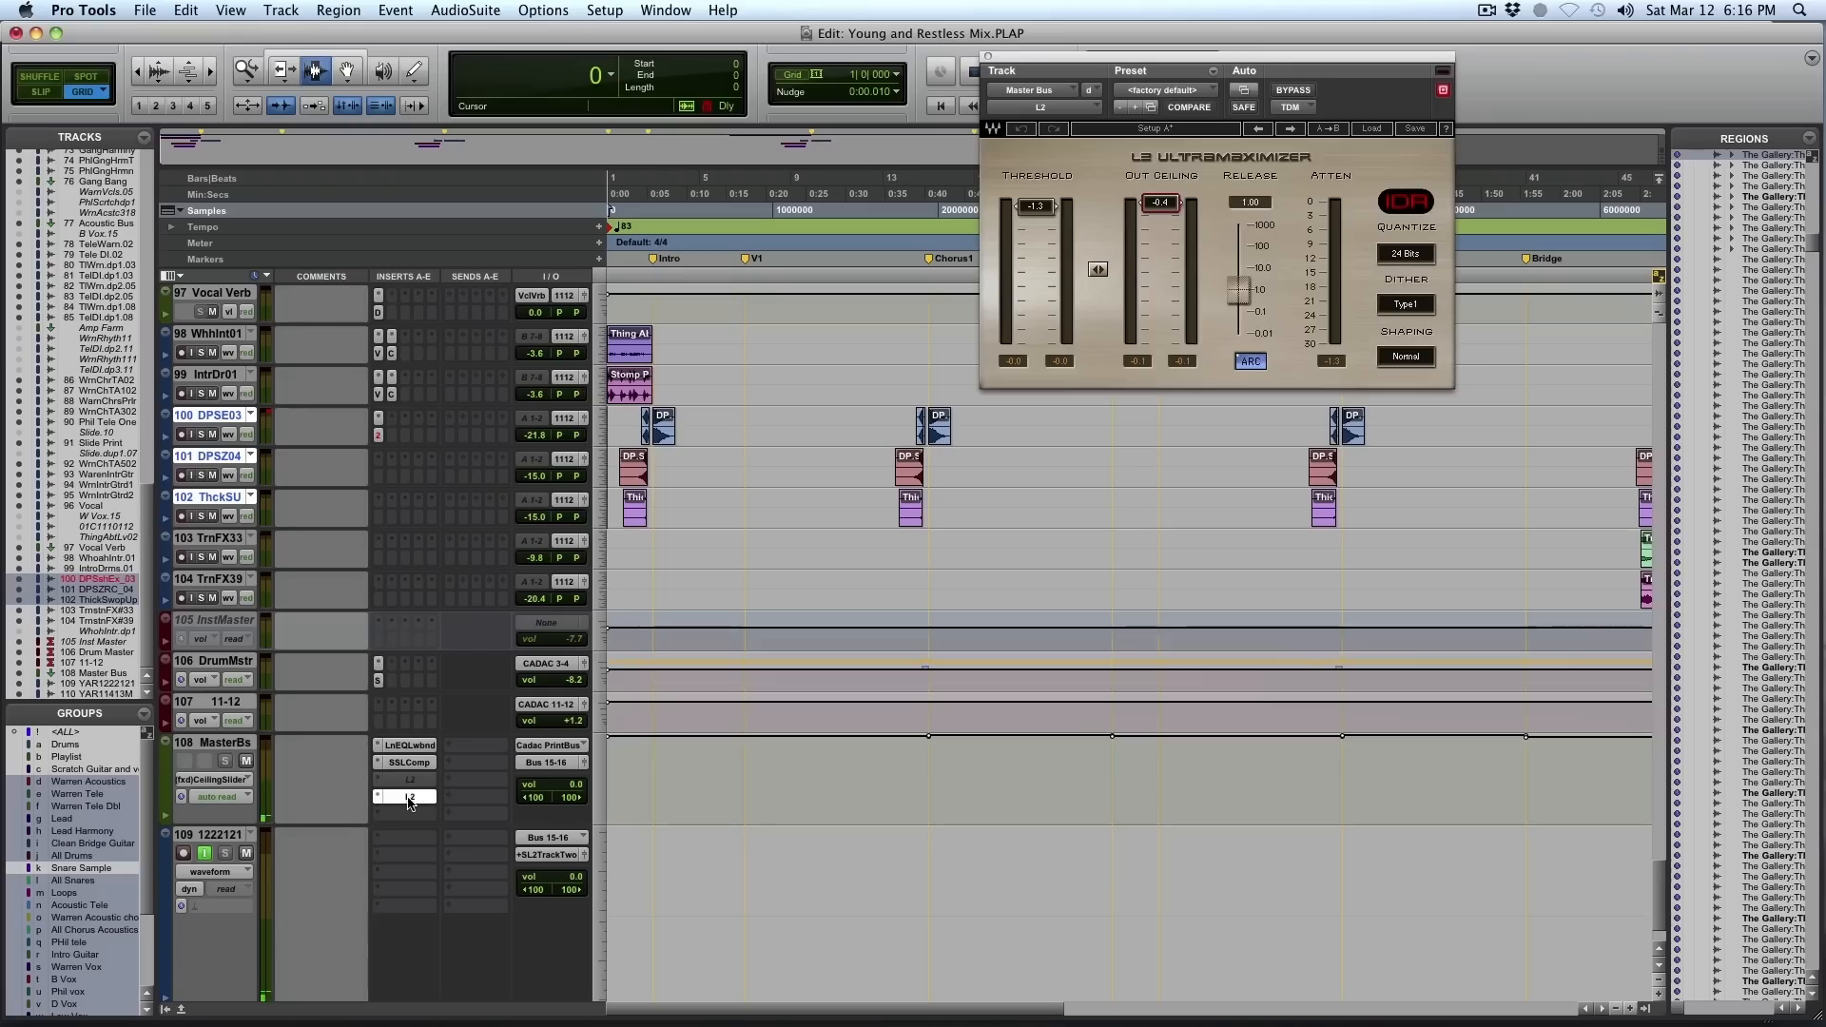
# Play the mix from the start and bypass the LinEQ Lowband and SSLComp on the master bus
pyautogui.press('space')
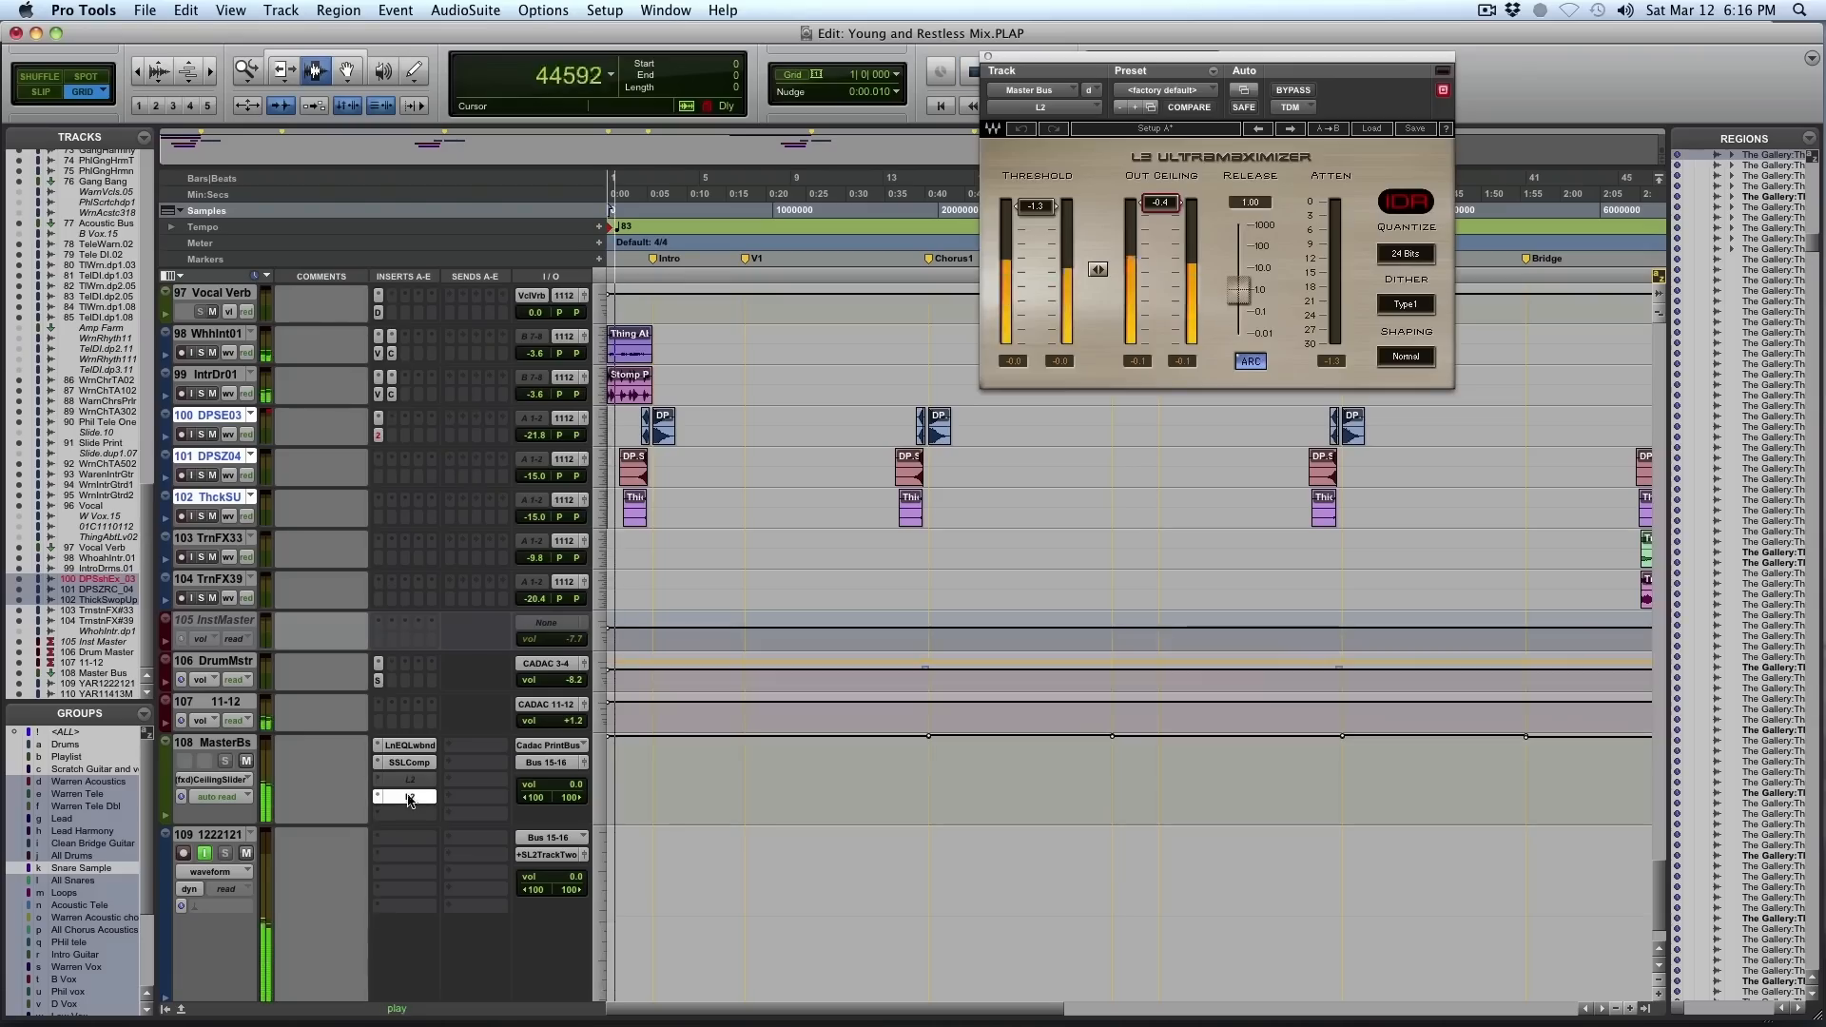
pyautogui.keyDown('super'); pyautogui.click(416, 748); pyautogui.keyUp('super')
pyautogui.keyDown('super'); pyautogui.click(415, 764); pyautogui.keyUp('super')
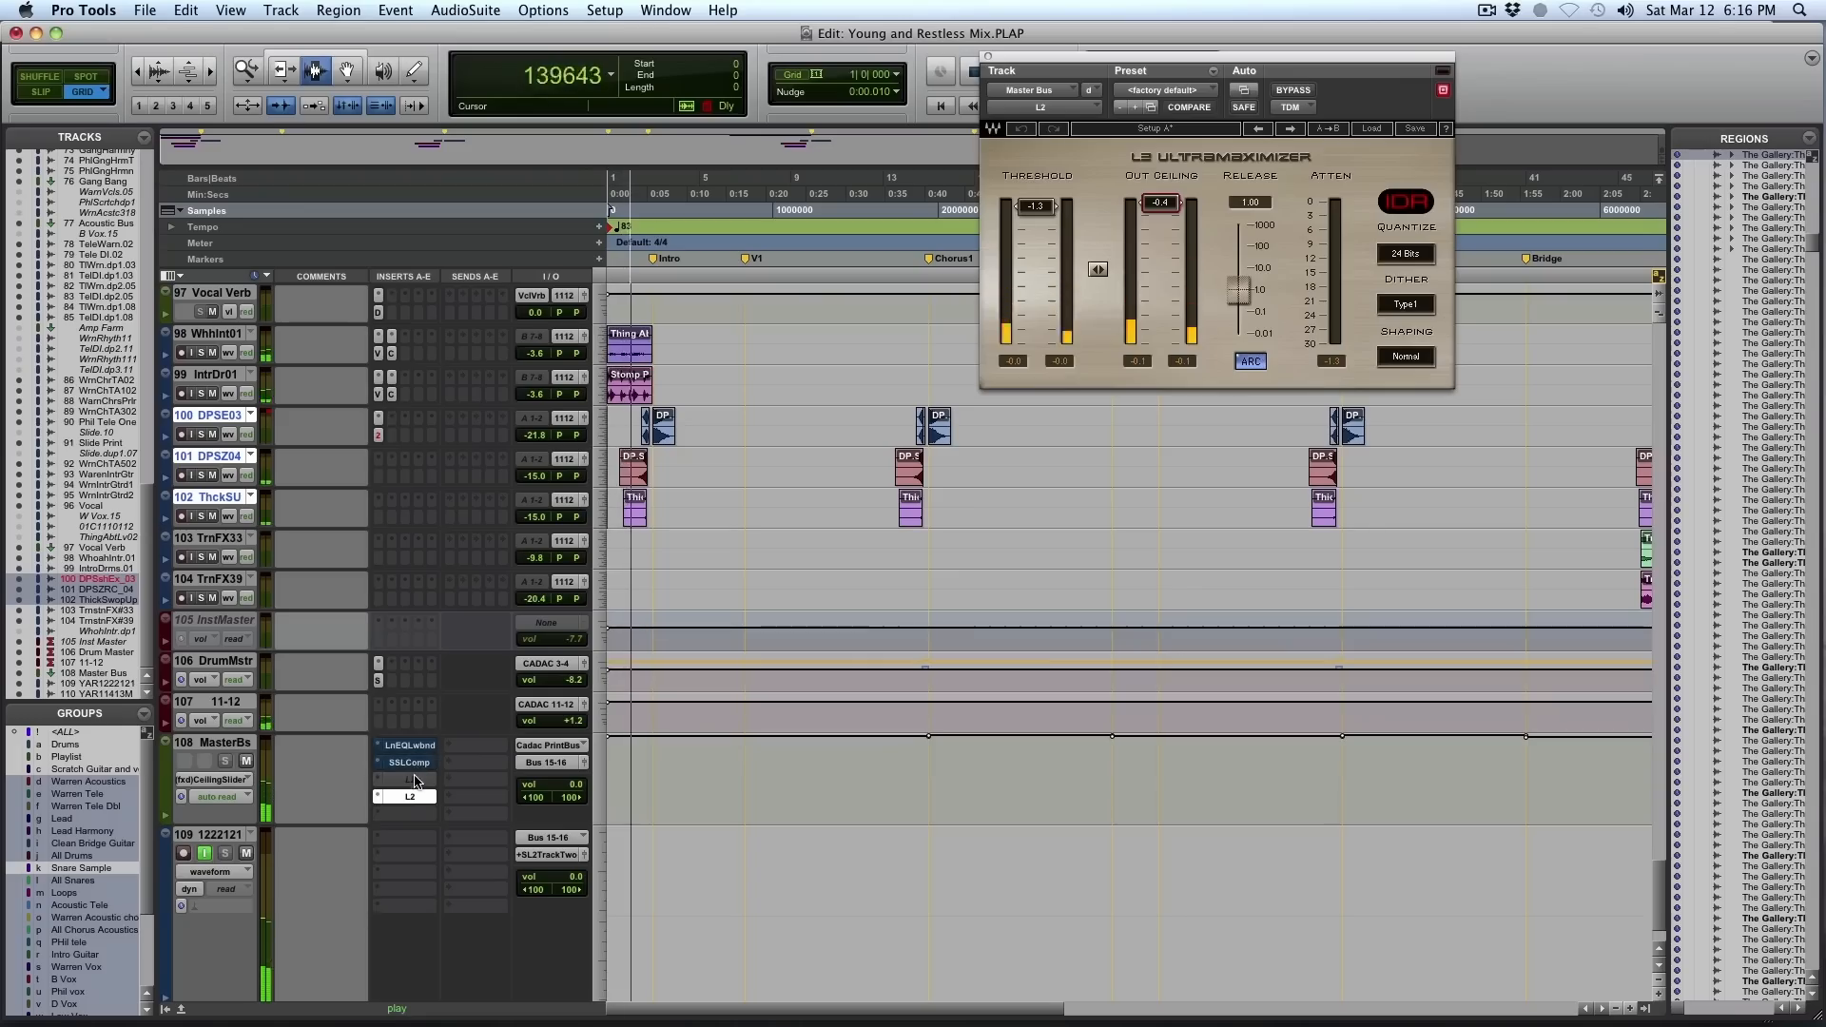
# Compare the playing mix with the master bus L2 bypassed and active, and re-enable the SSLComp and LinEQ Lowband
pyautogui.keyDown('super'); pyautogui.click(415, 797); pyautogui.keyUp('super')
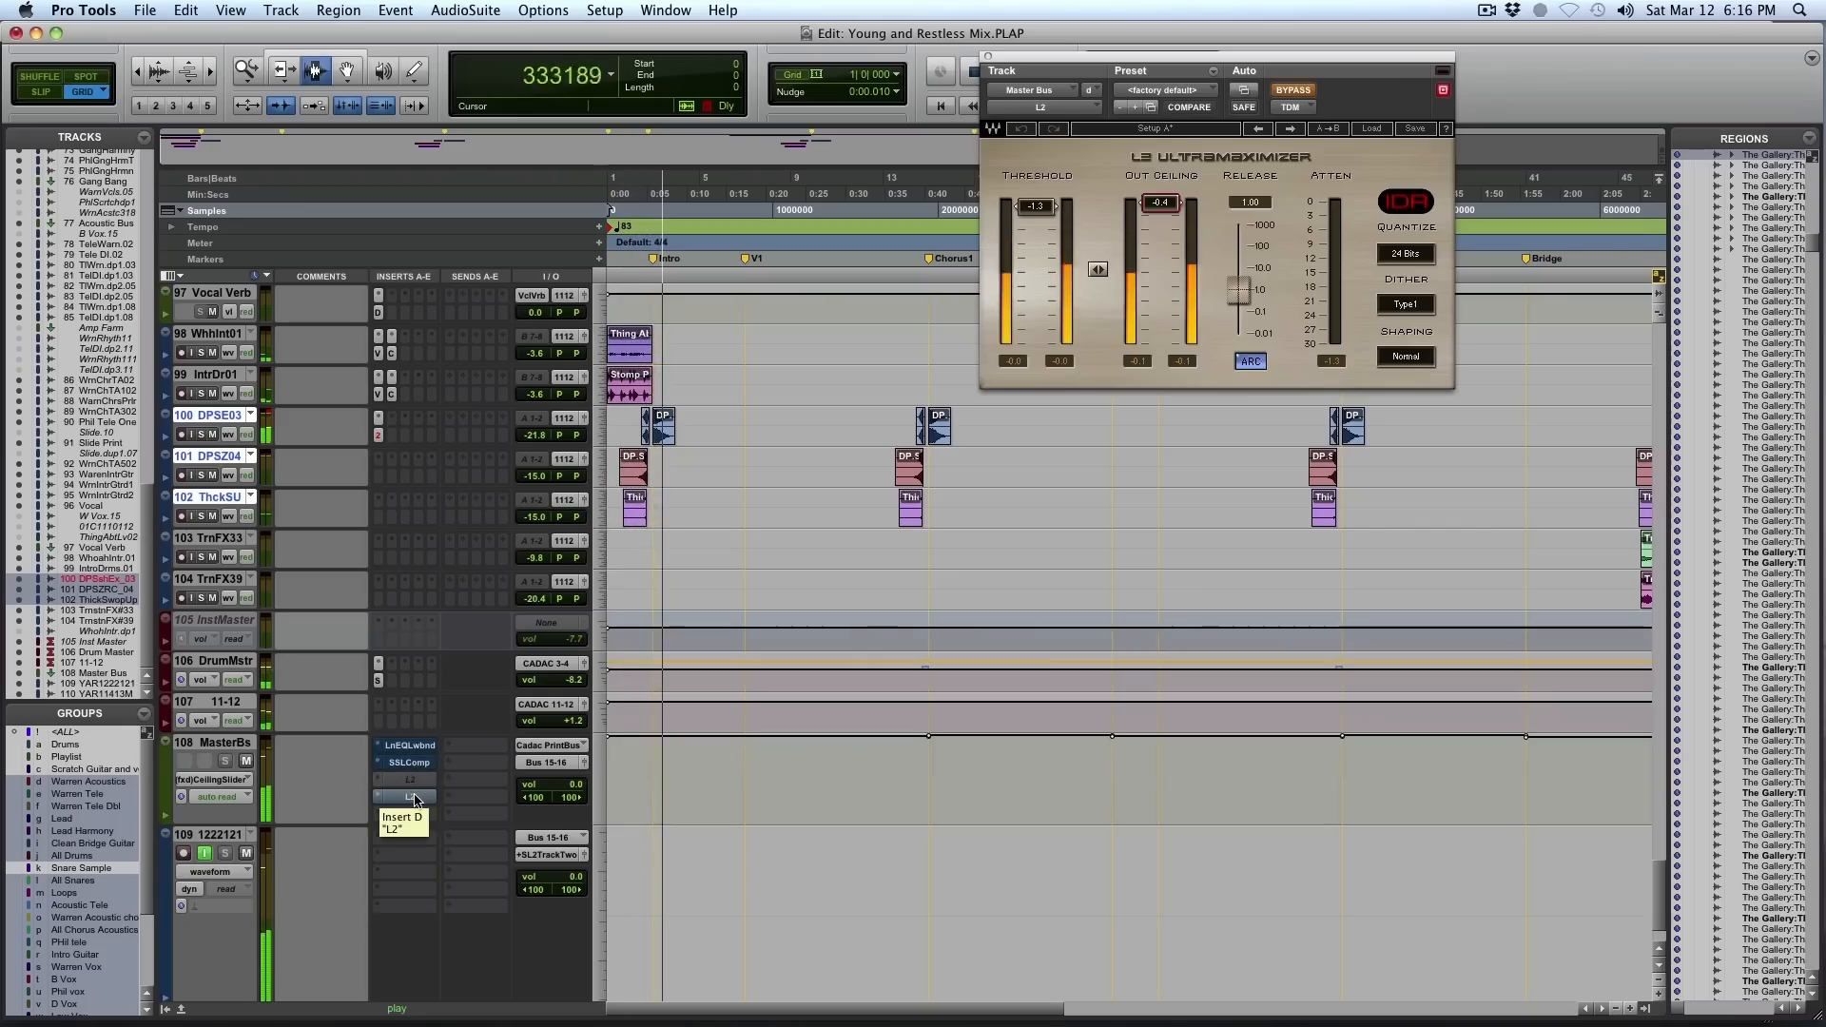
pyautogui.keyDown('super'); pyautogui.click(415, 797); pyautogui.keyUp('super')
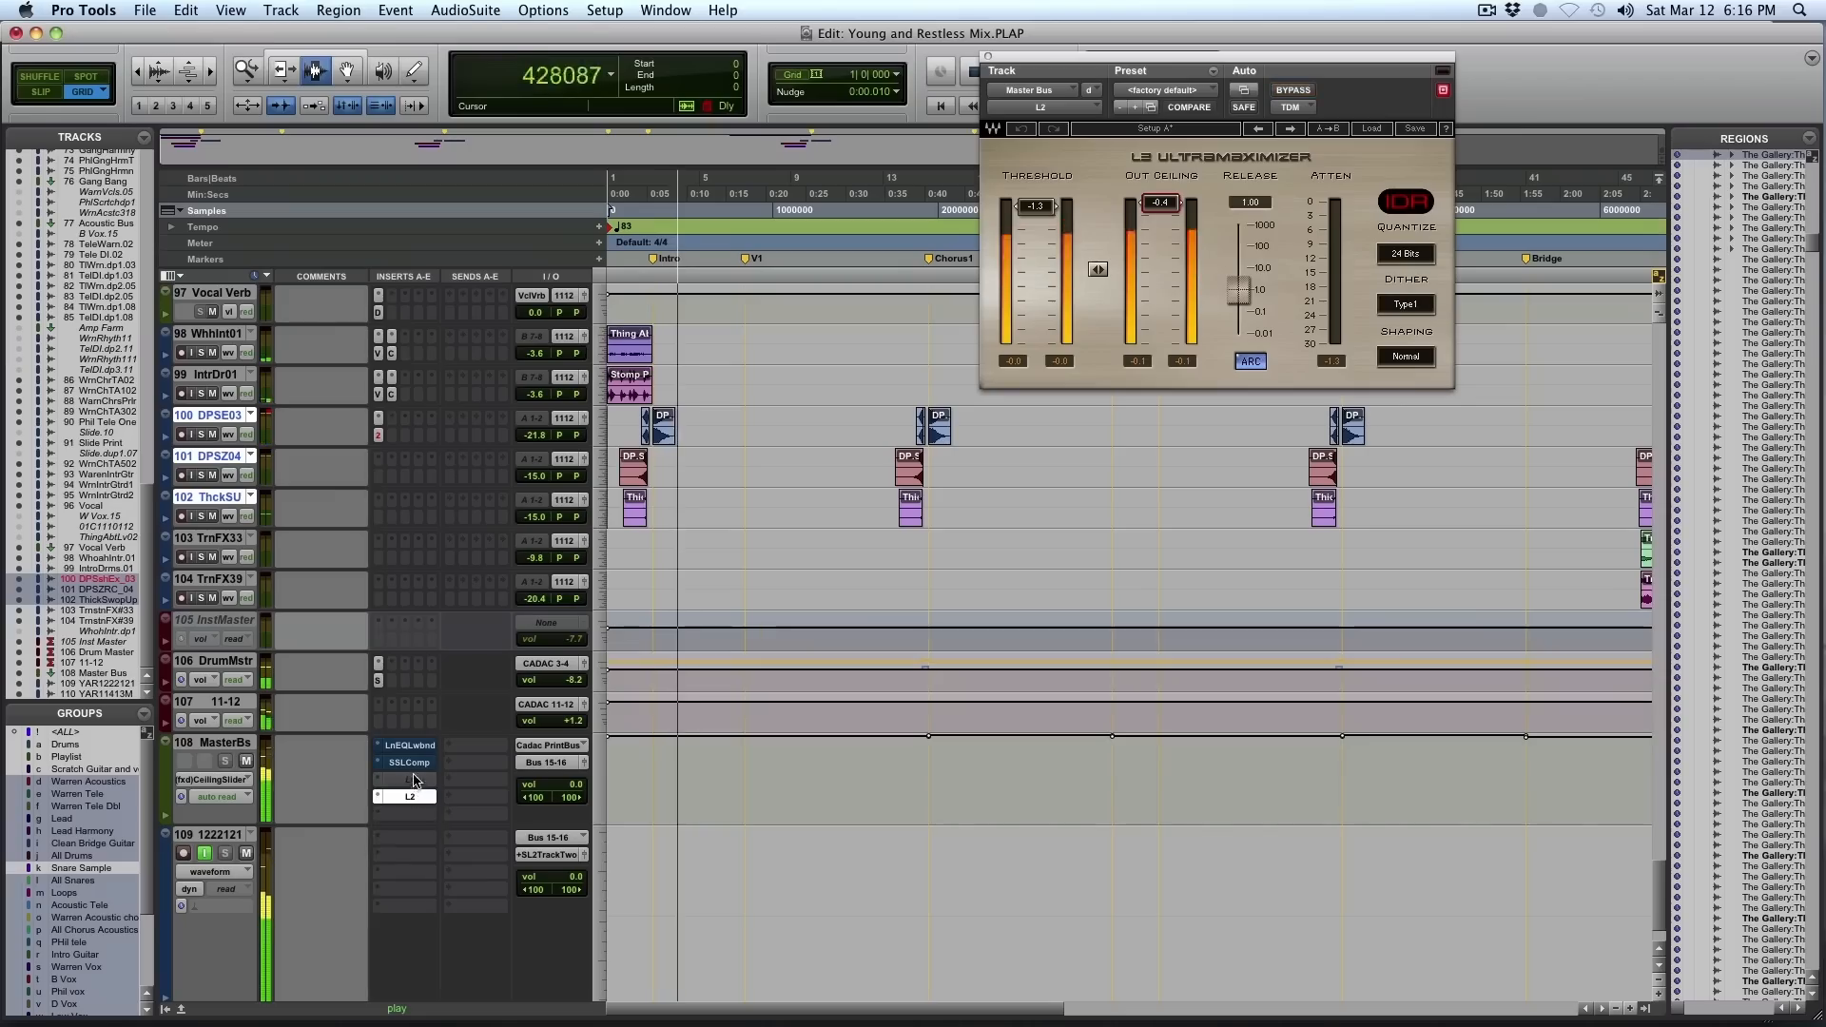
pyautogui.keyDown('super'); pyautogui.click(414, 761); pyautogui.keyUp('super')
pyautogui.keyDown('super'); pyautogui.click(414, 748); pyautogui.keyUp('super')
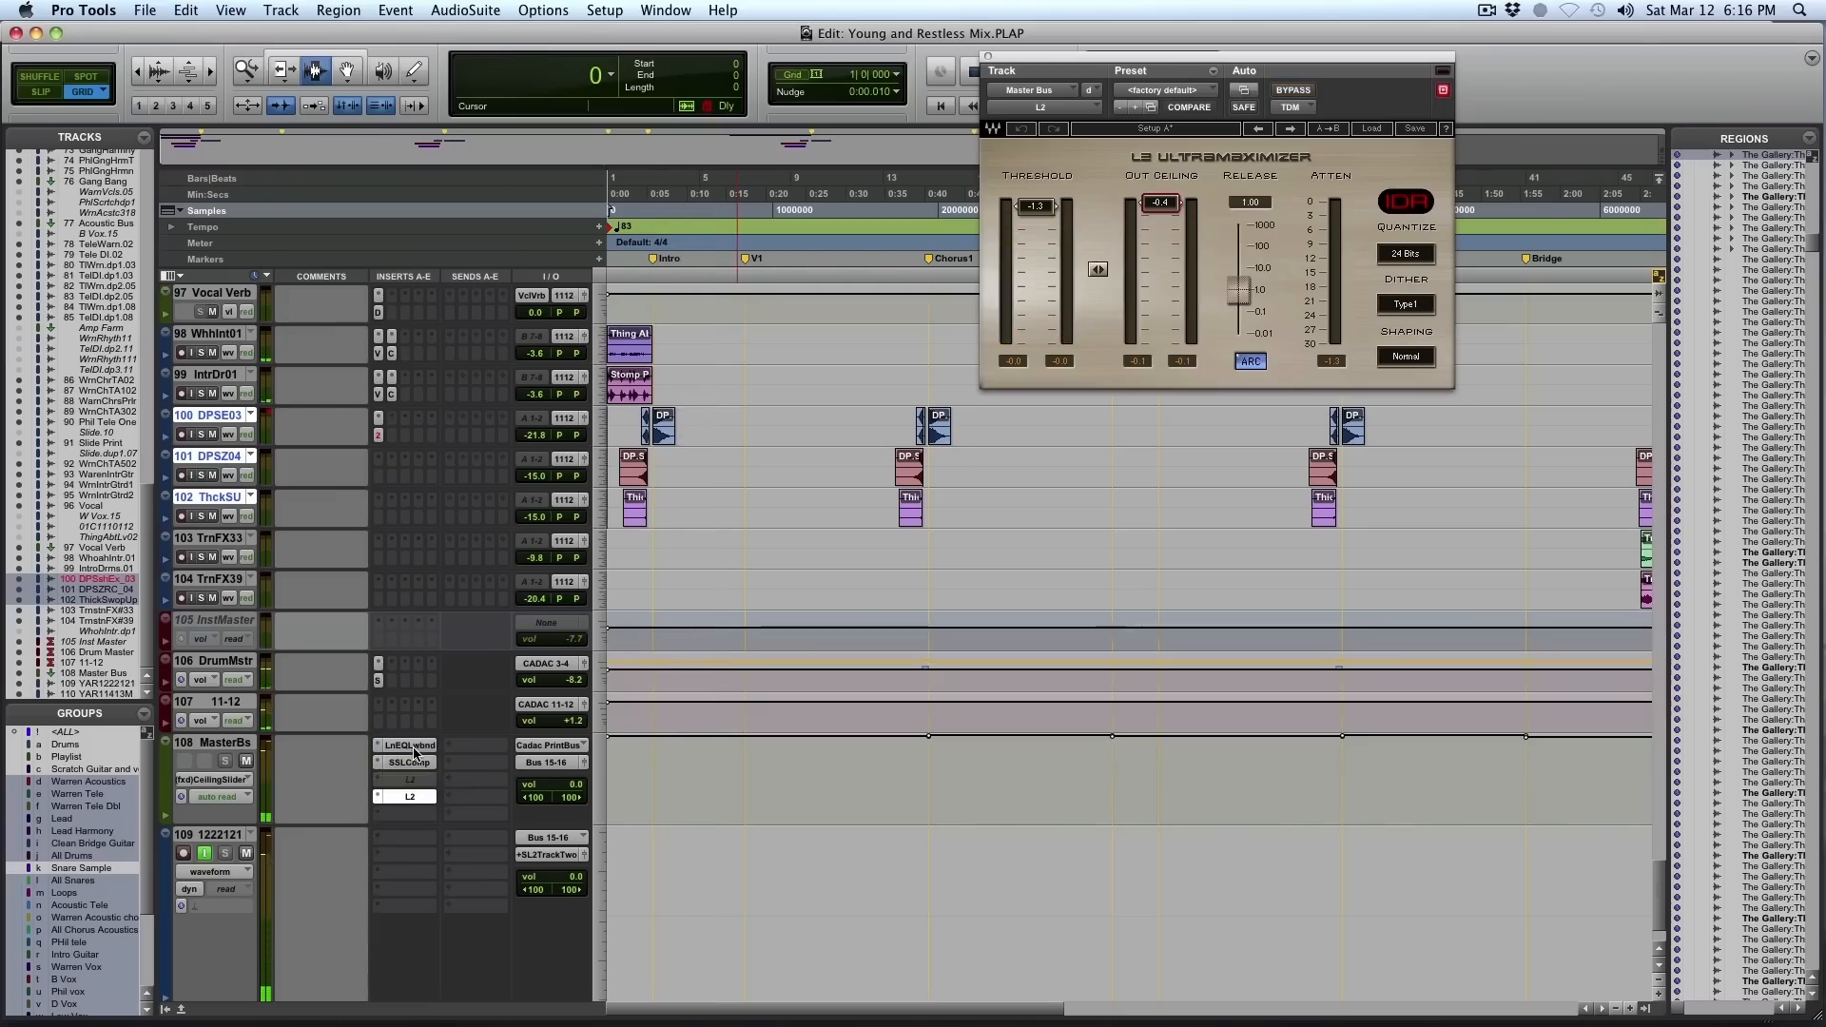
# Examine the master bus plug-in settings, compare playback with the L2 bypassed and active, and close its window
pyautogui.click(414, 748)
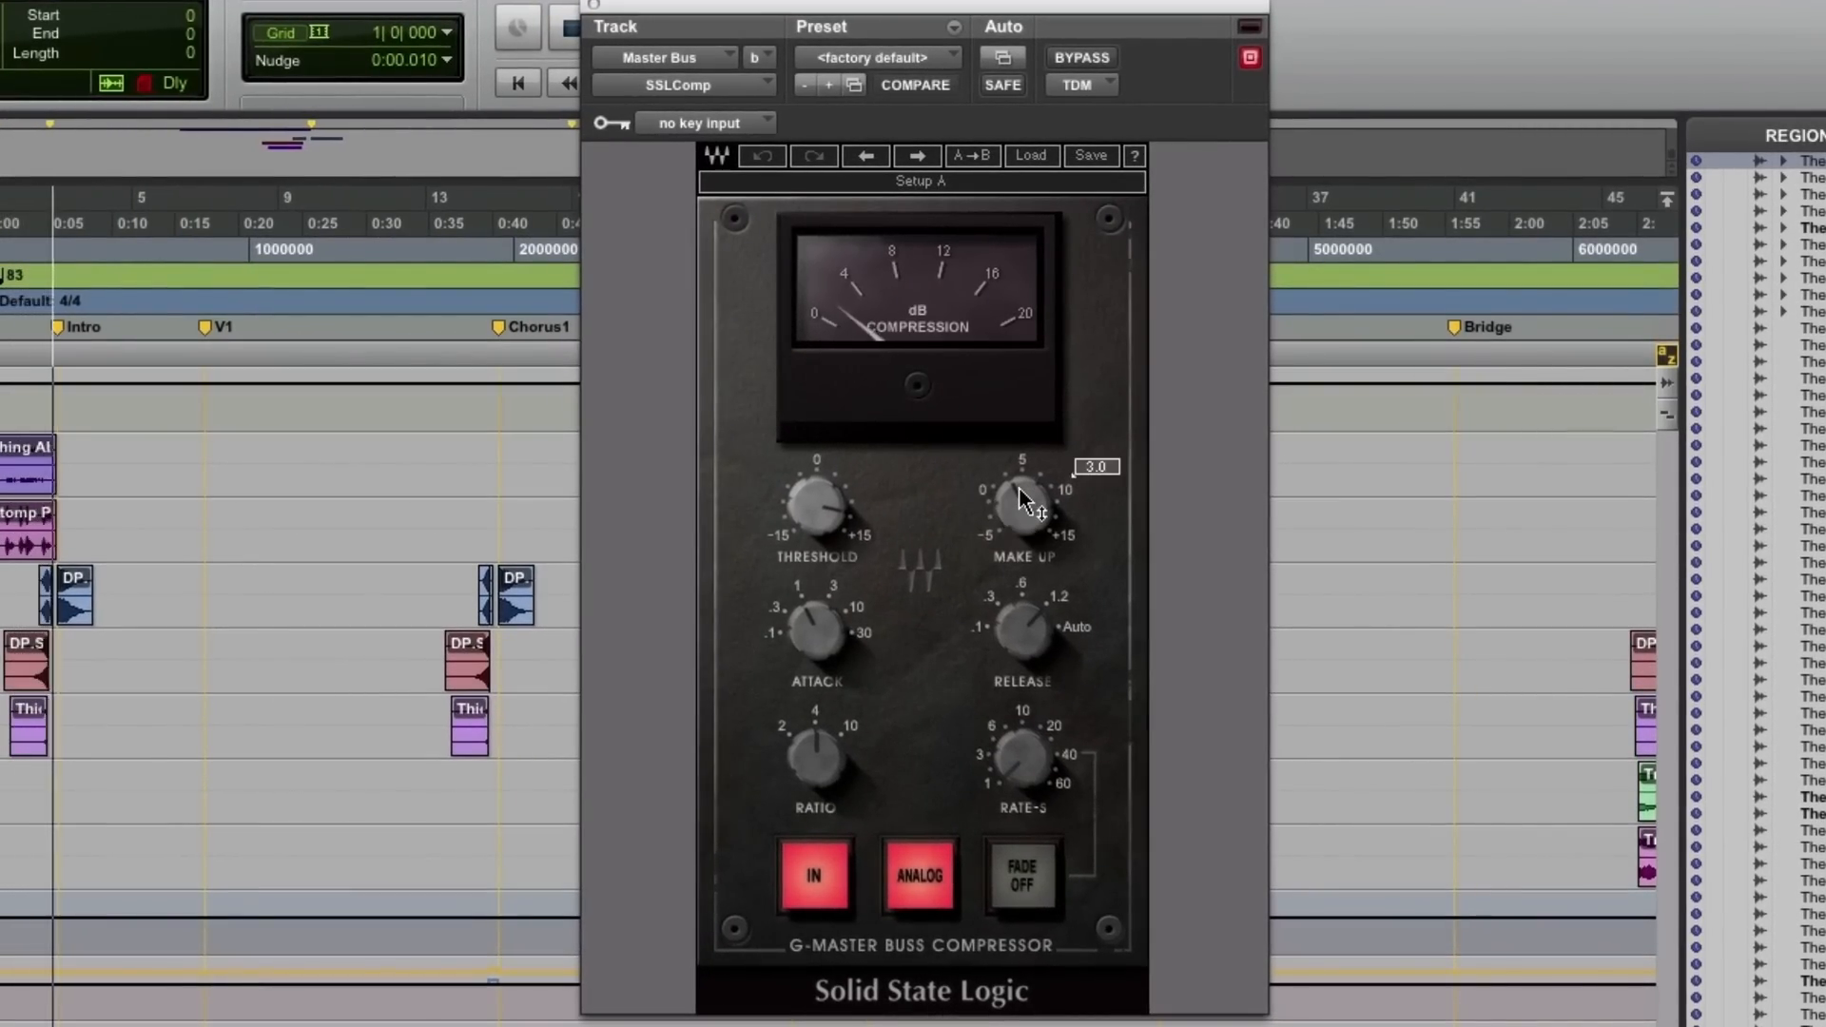
pyautogui.click(5, 476)
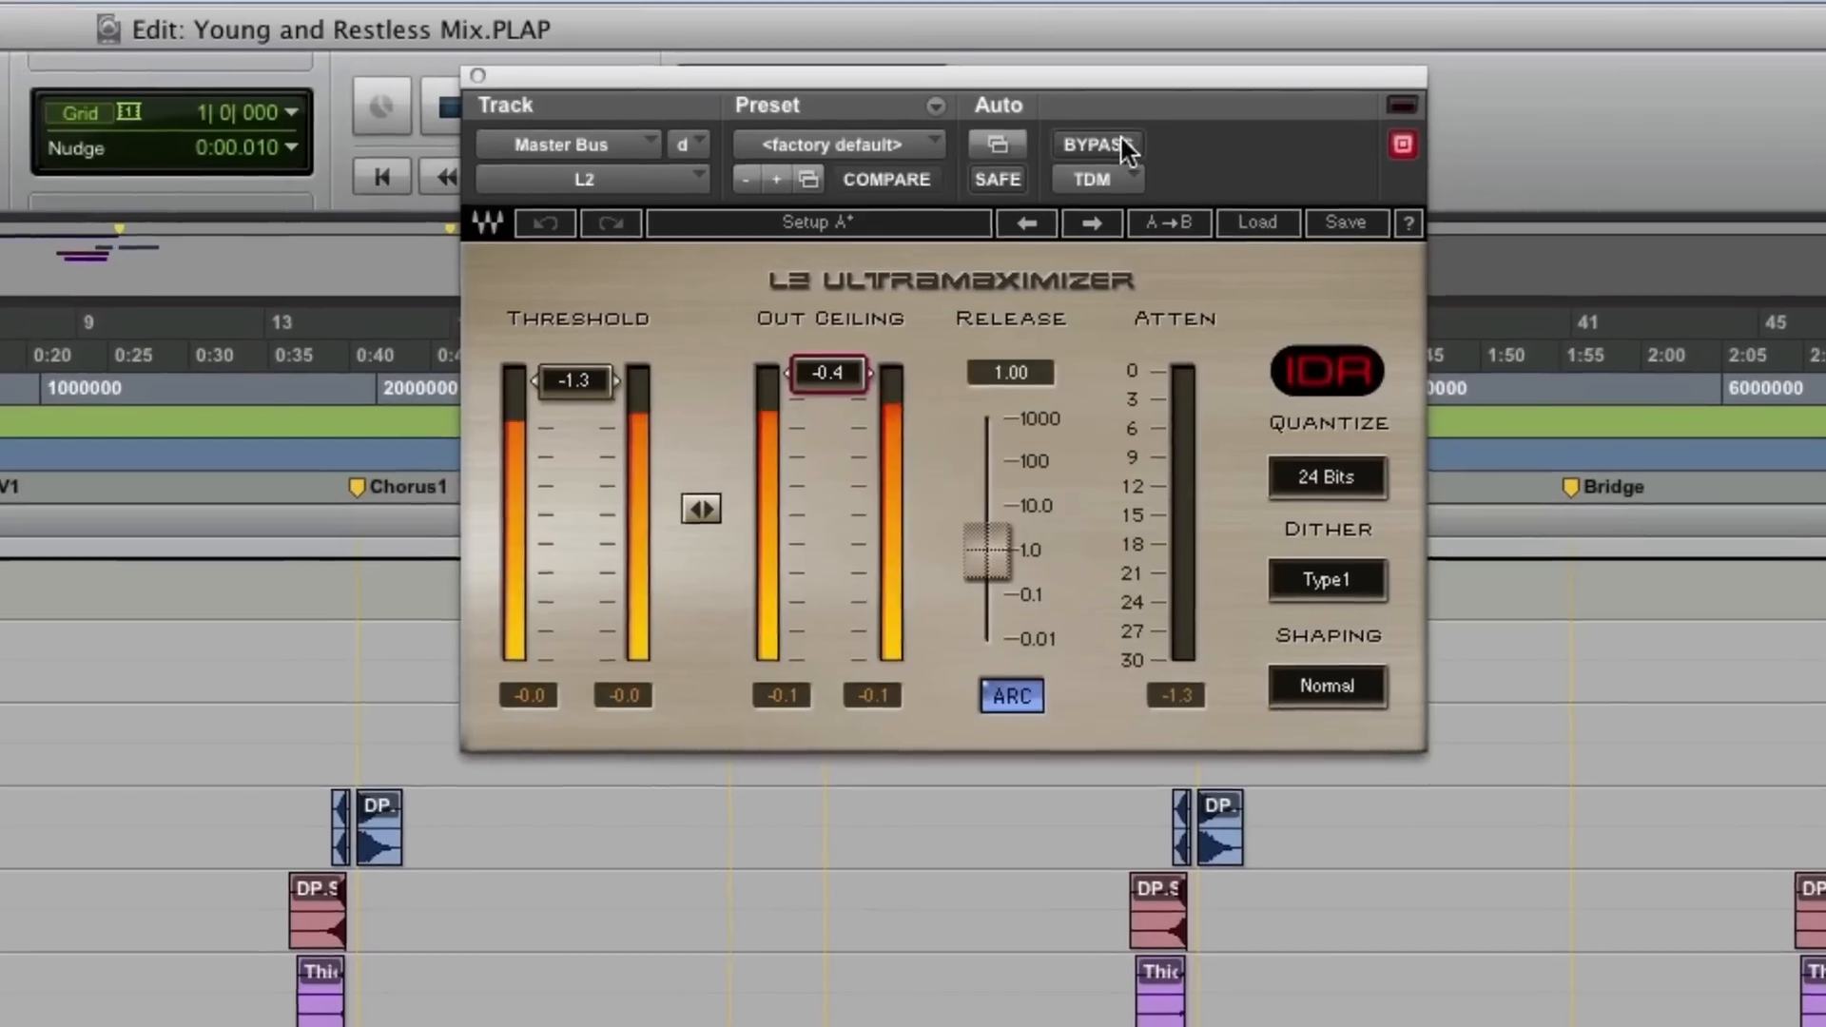
pyautogui.click(1094, 64)
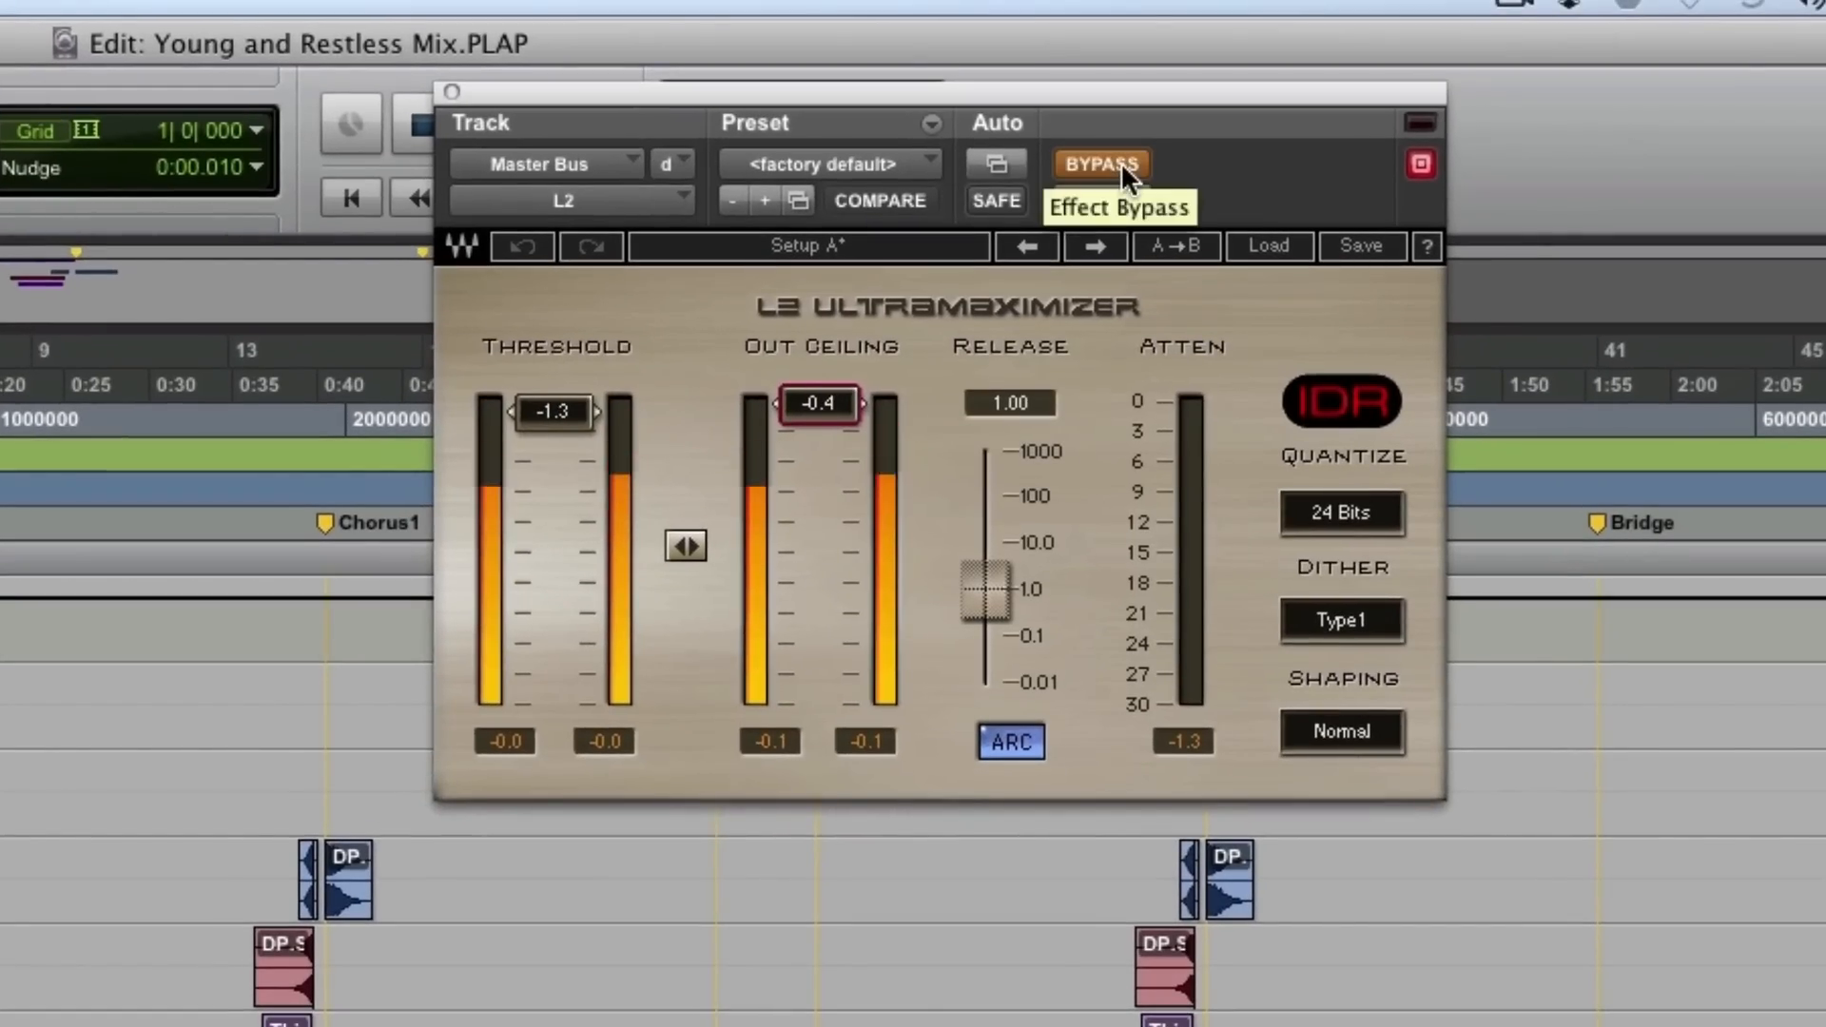
pyautogui.click(1121, 164)
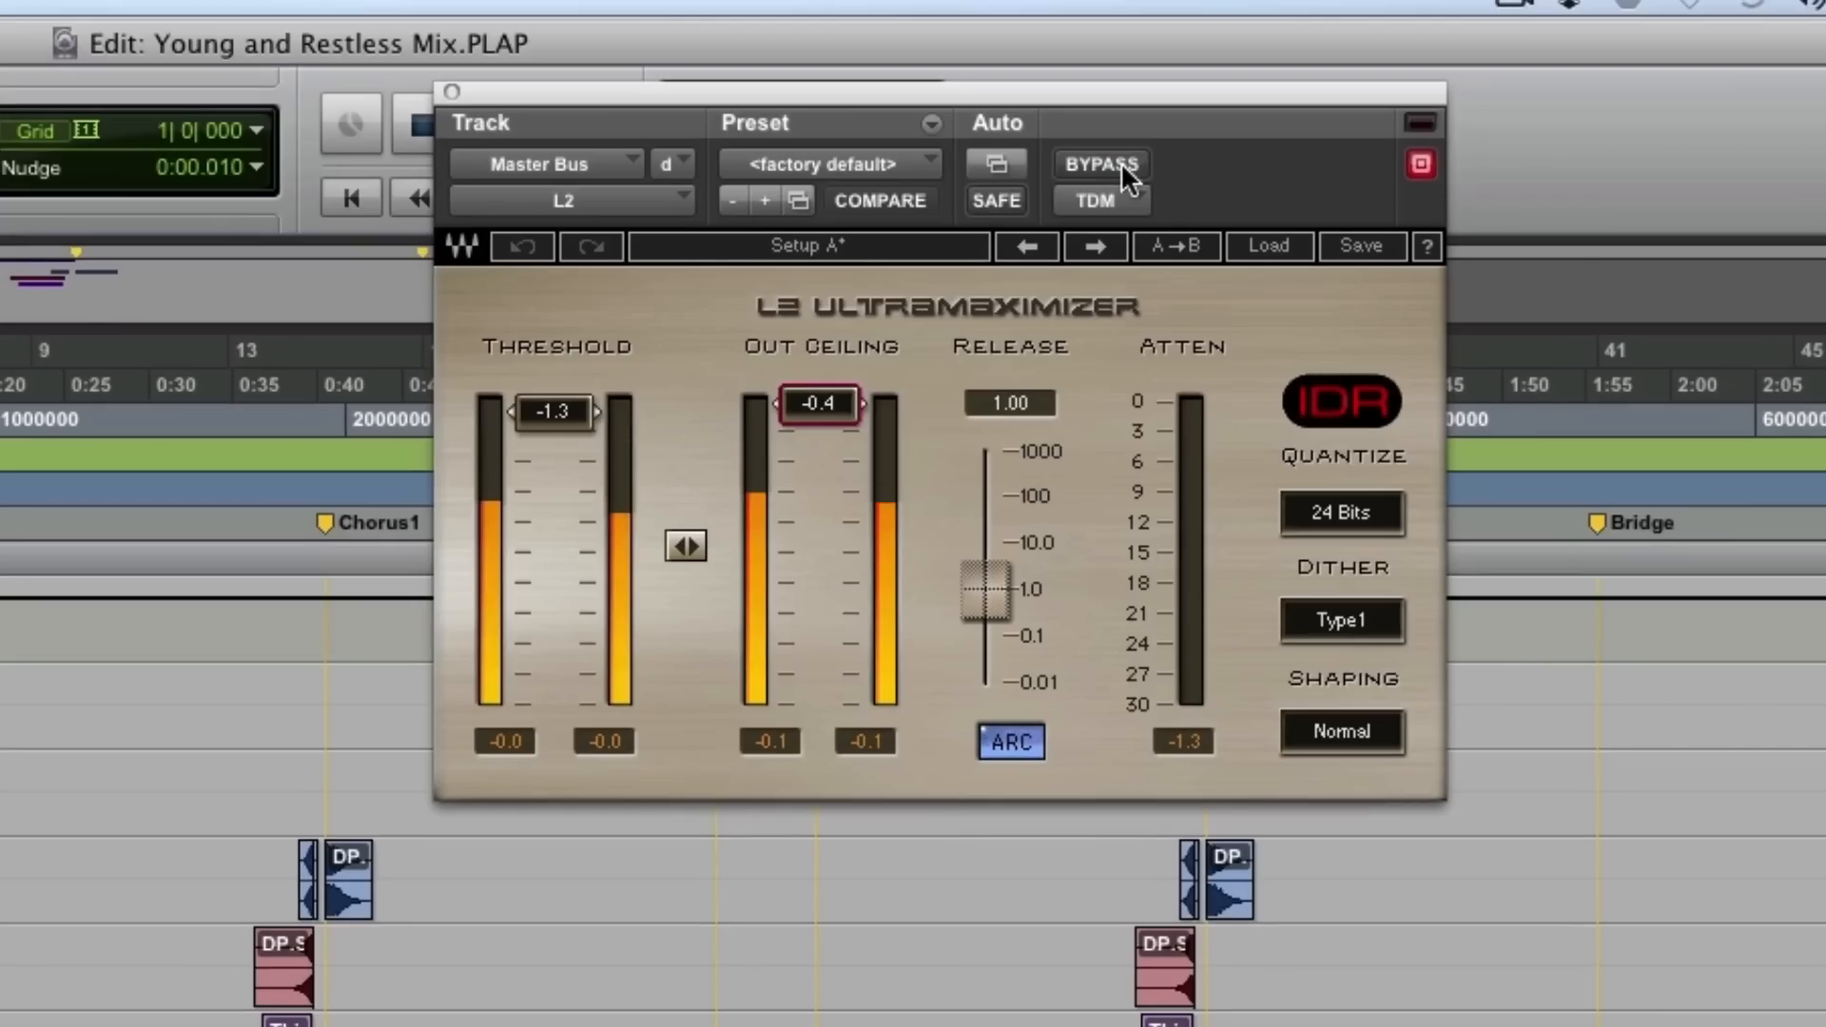
pyautogui.click(1121, 164)
pyautogui.click(1121, 164)
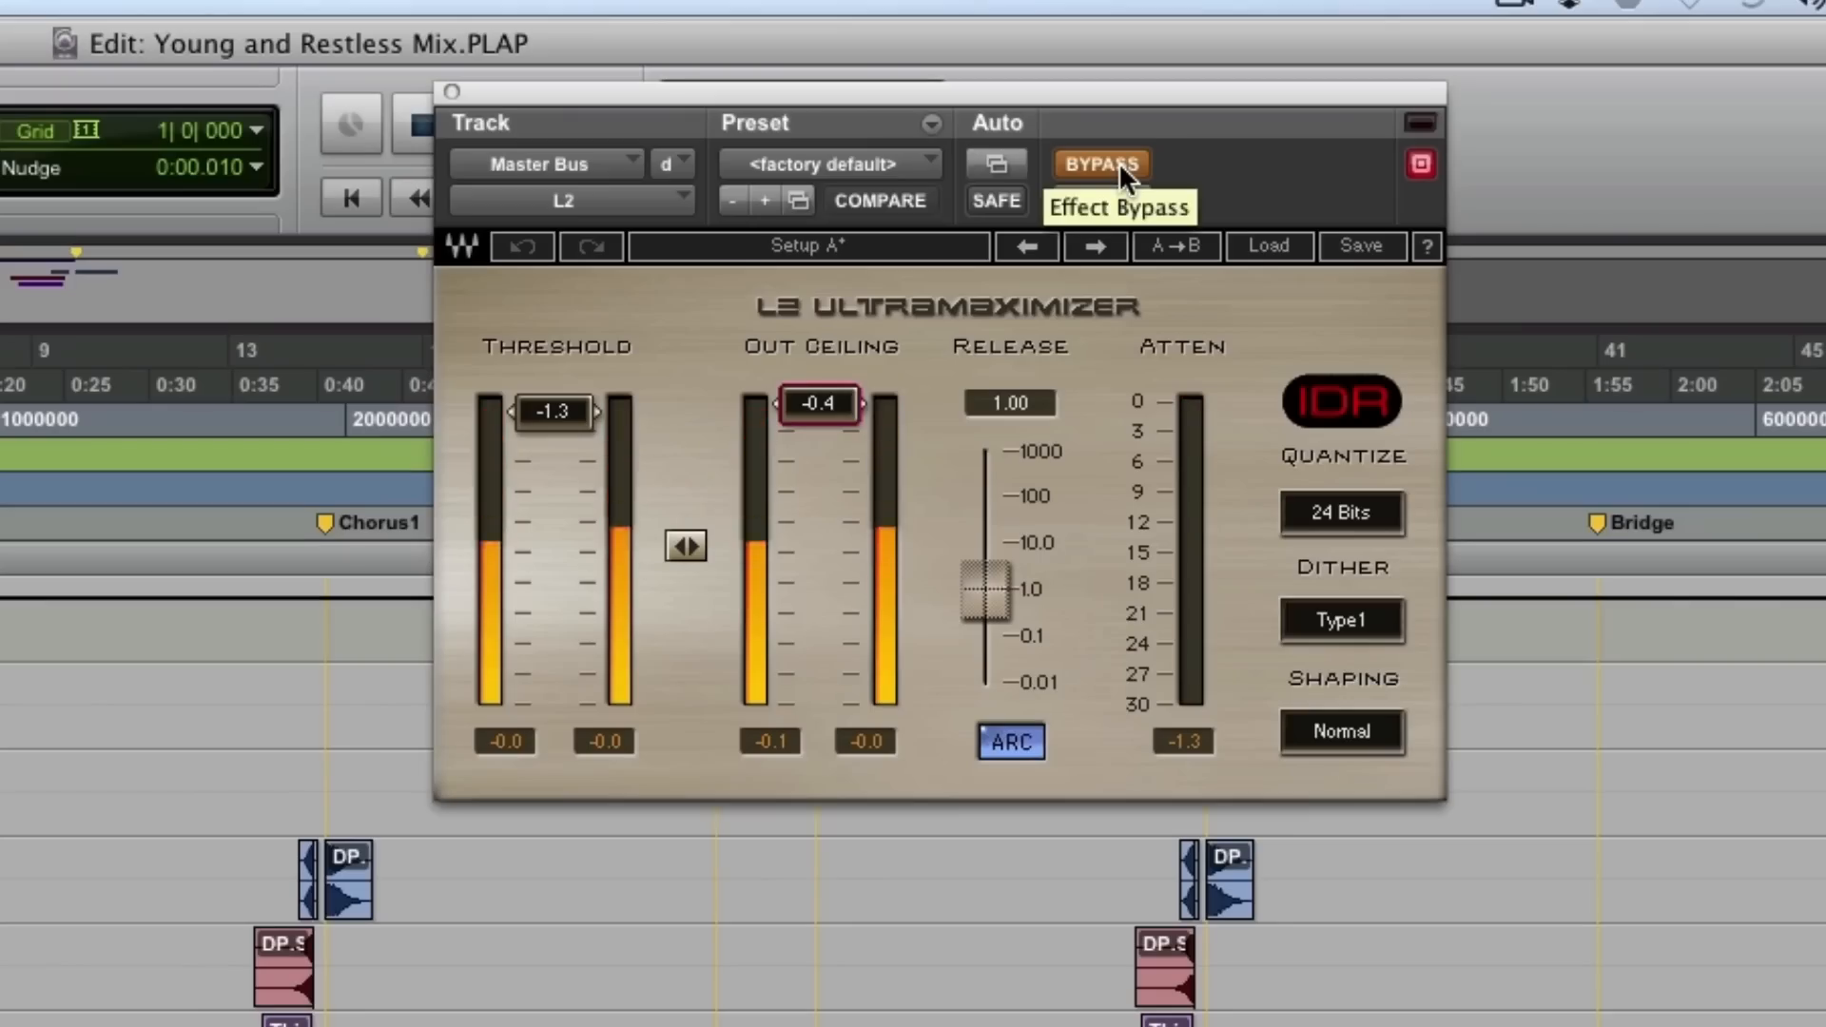
pyautogui.click(1120, 164)
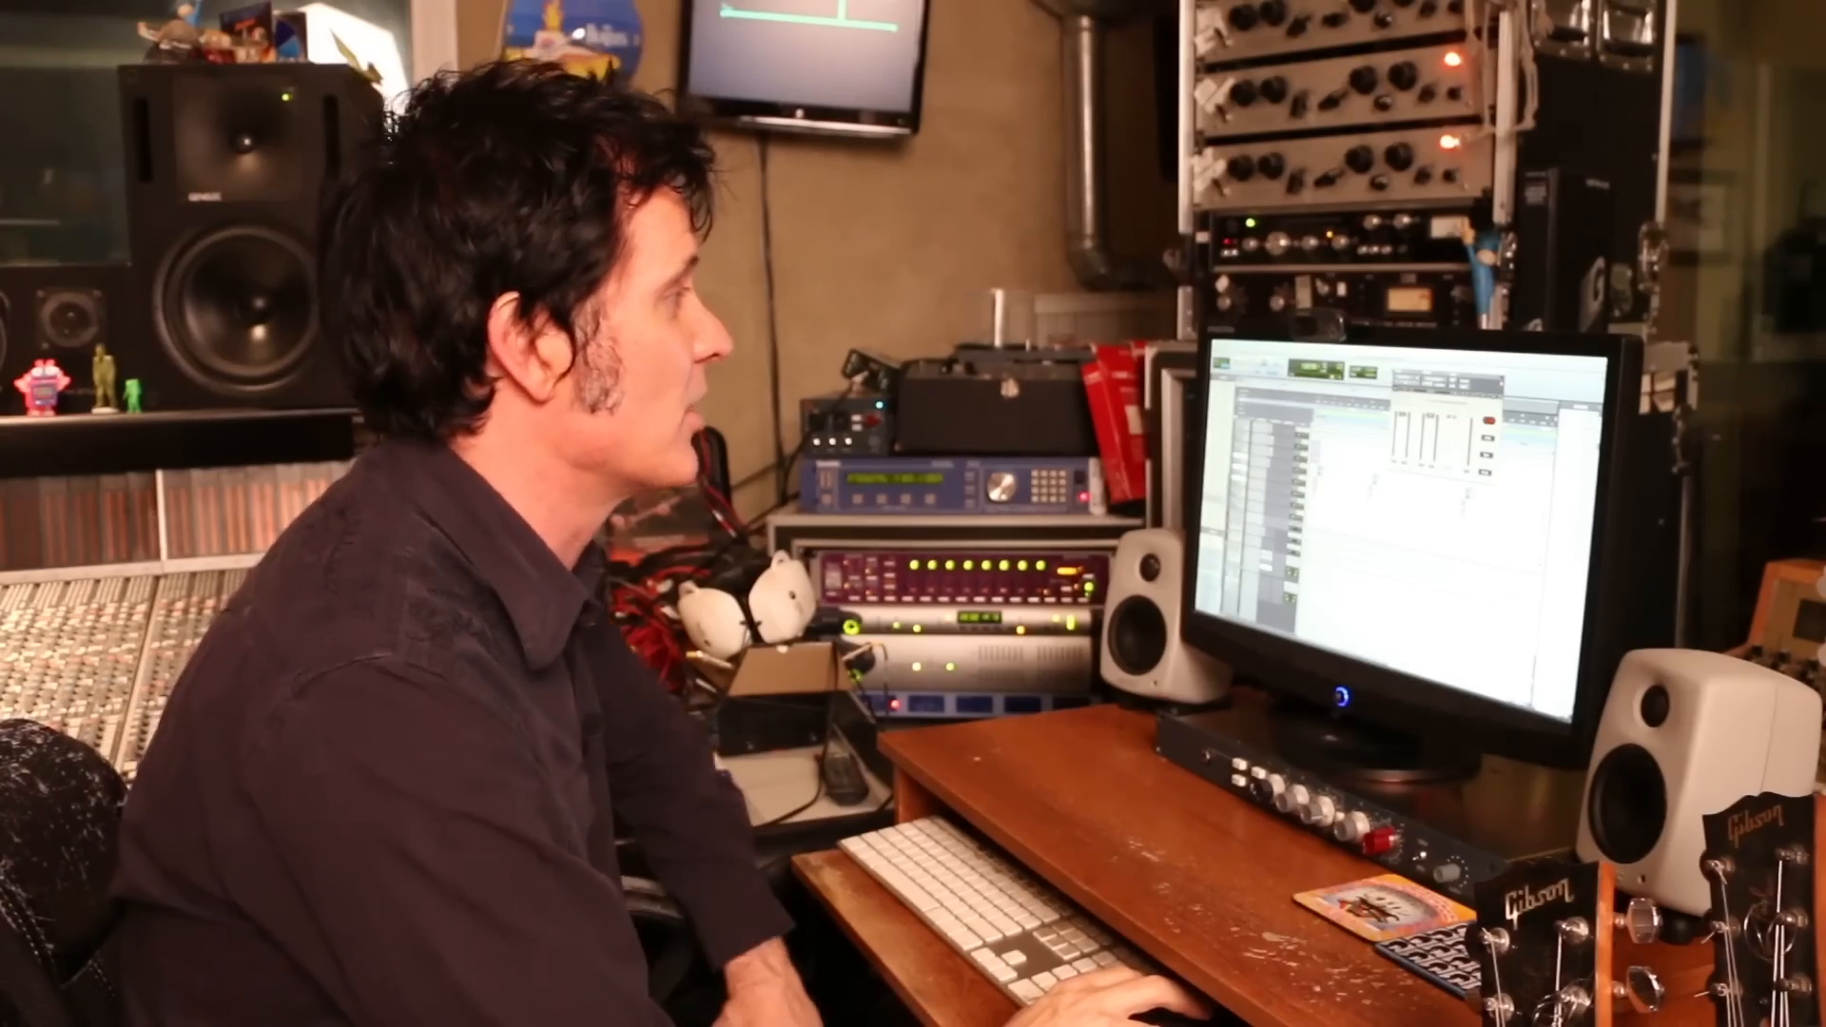
pyautogui.press('super+w')
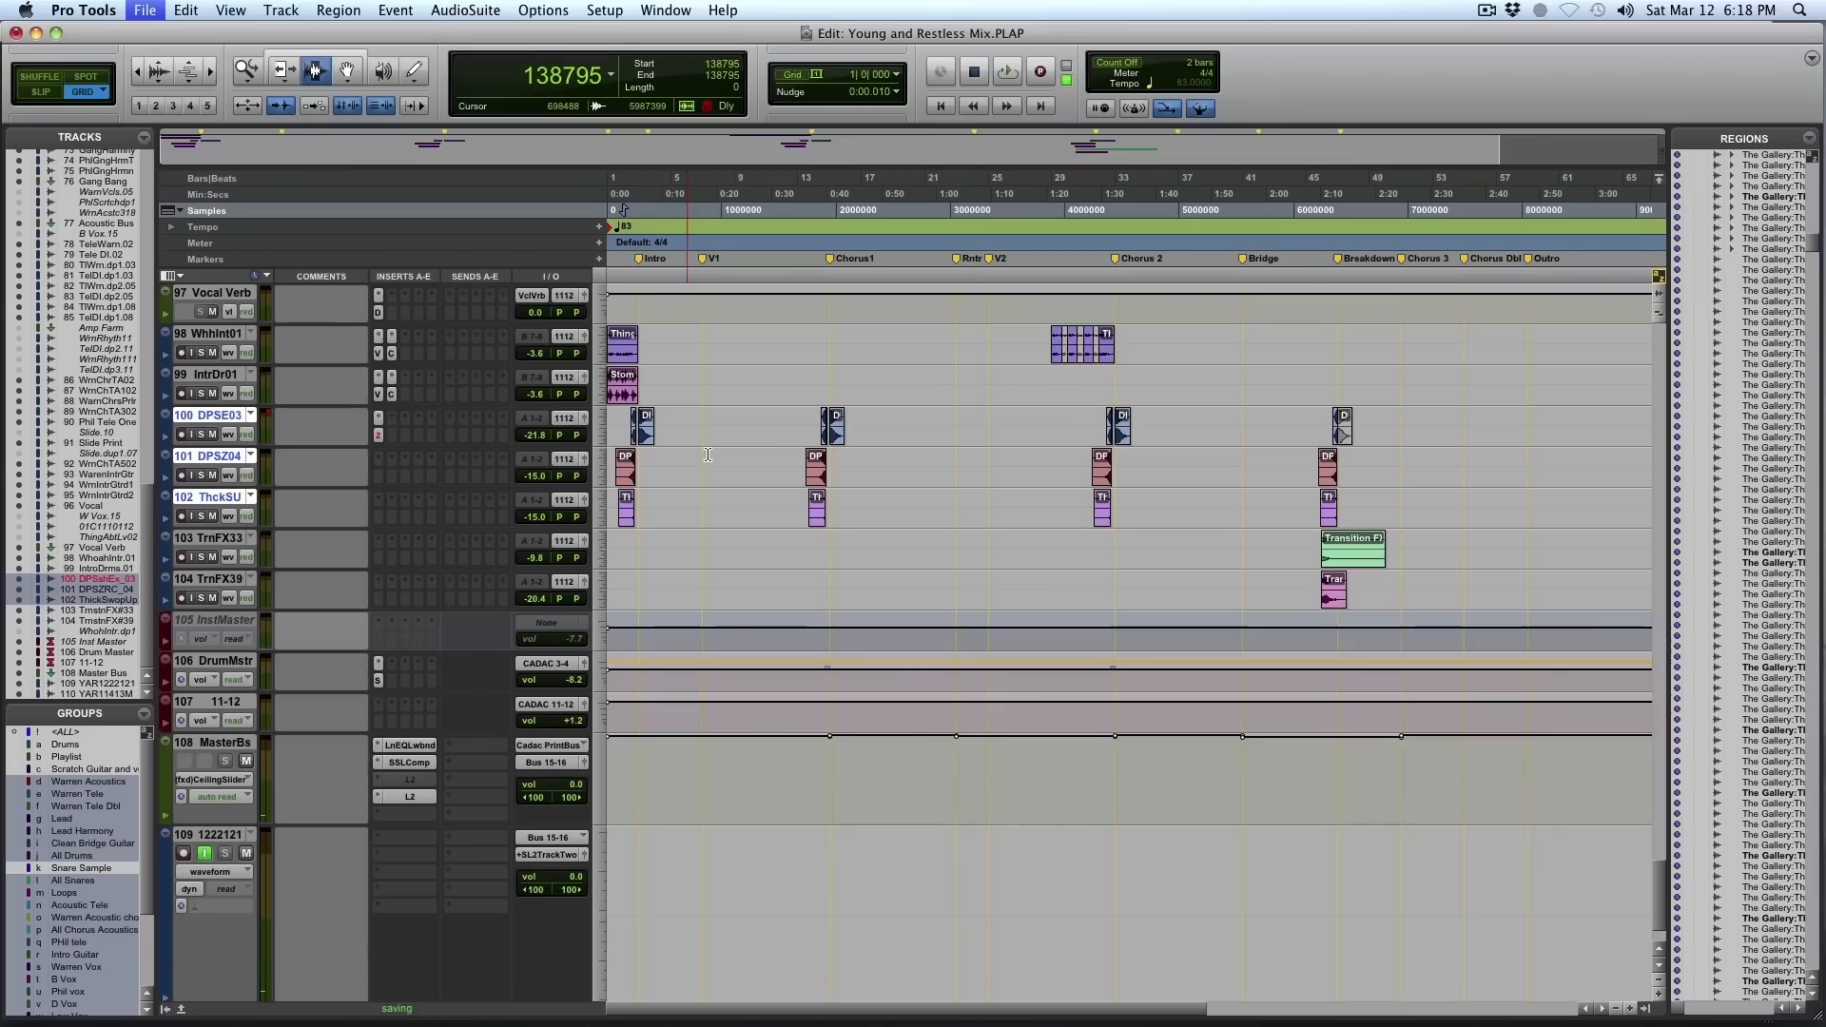
# Bring the guitar tracks into view and play the mix from the session start
pyautogui.scroll(10, 707, 454)
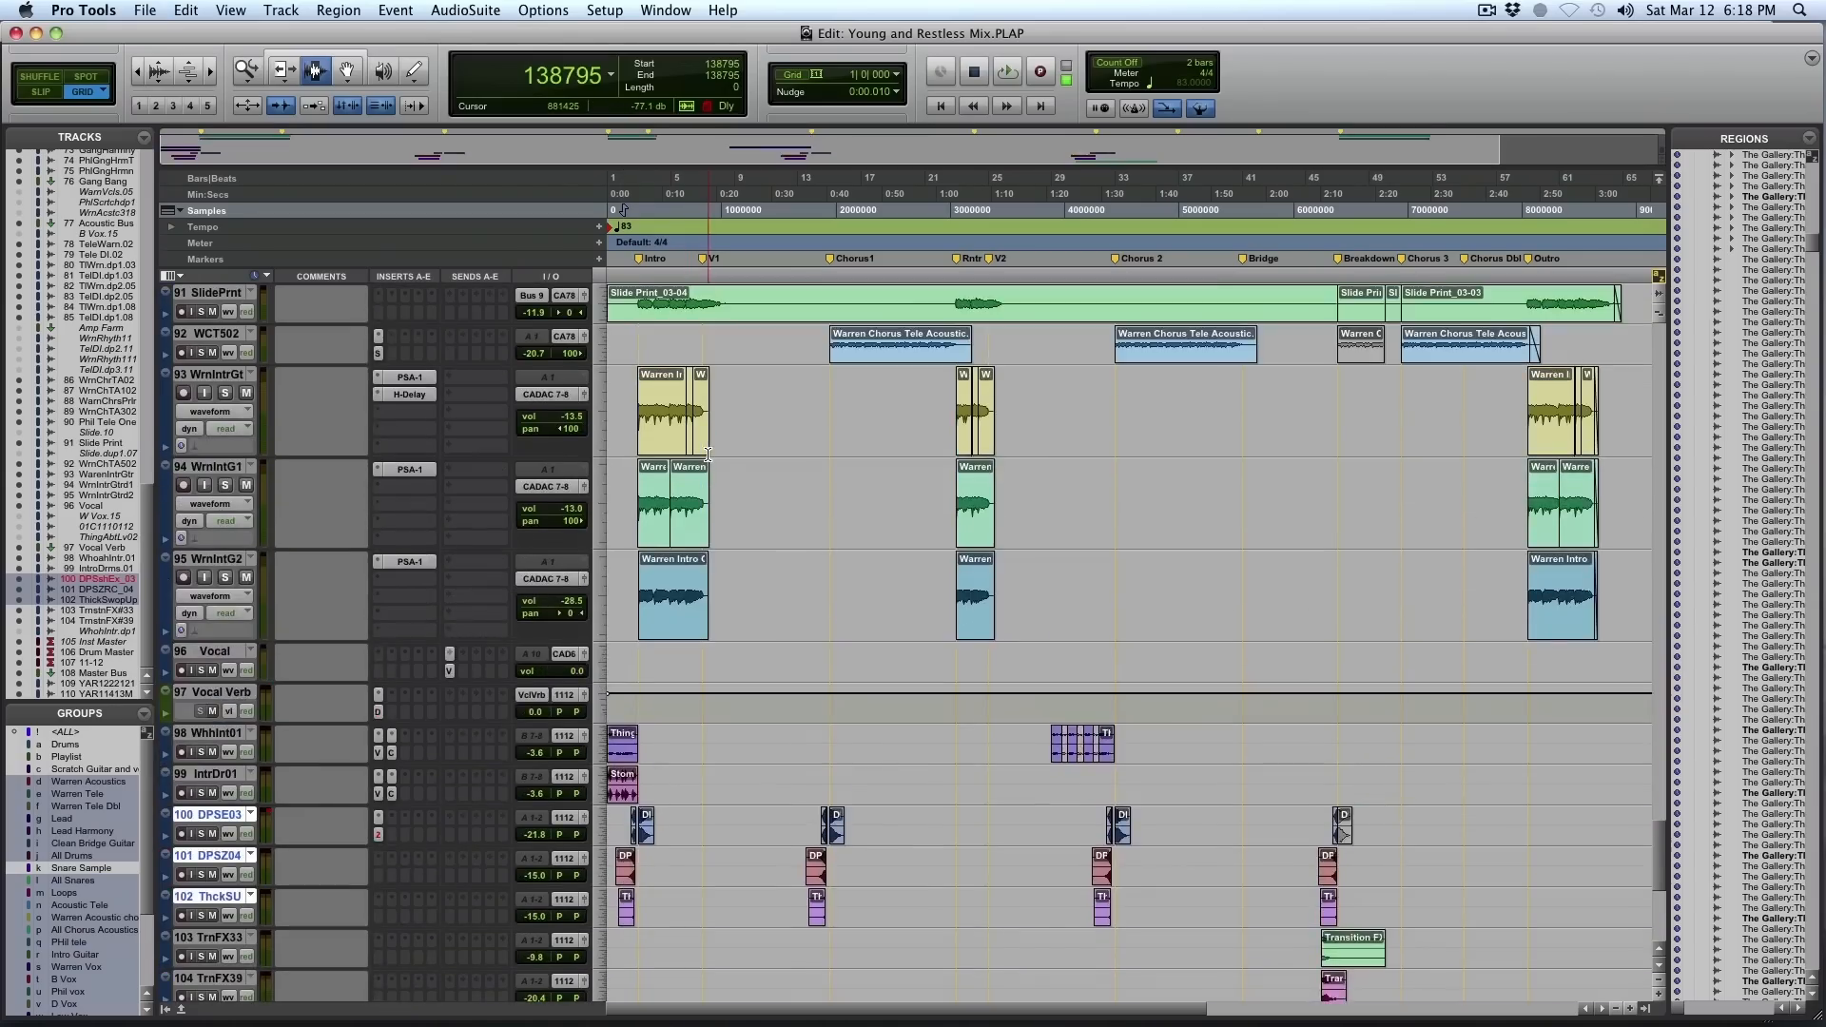
pyautogui.scroll(4, 708, 456)
pyautogui.press('F5')
pyautogui.moveTo(1193, 658); pyautogui.dragTo(109, 589)
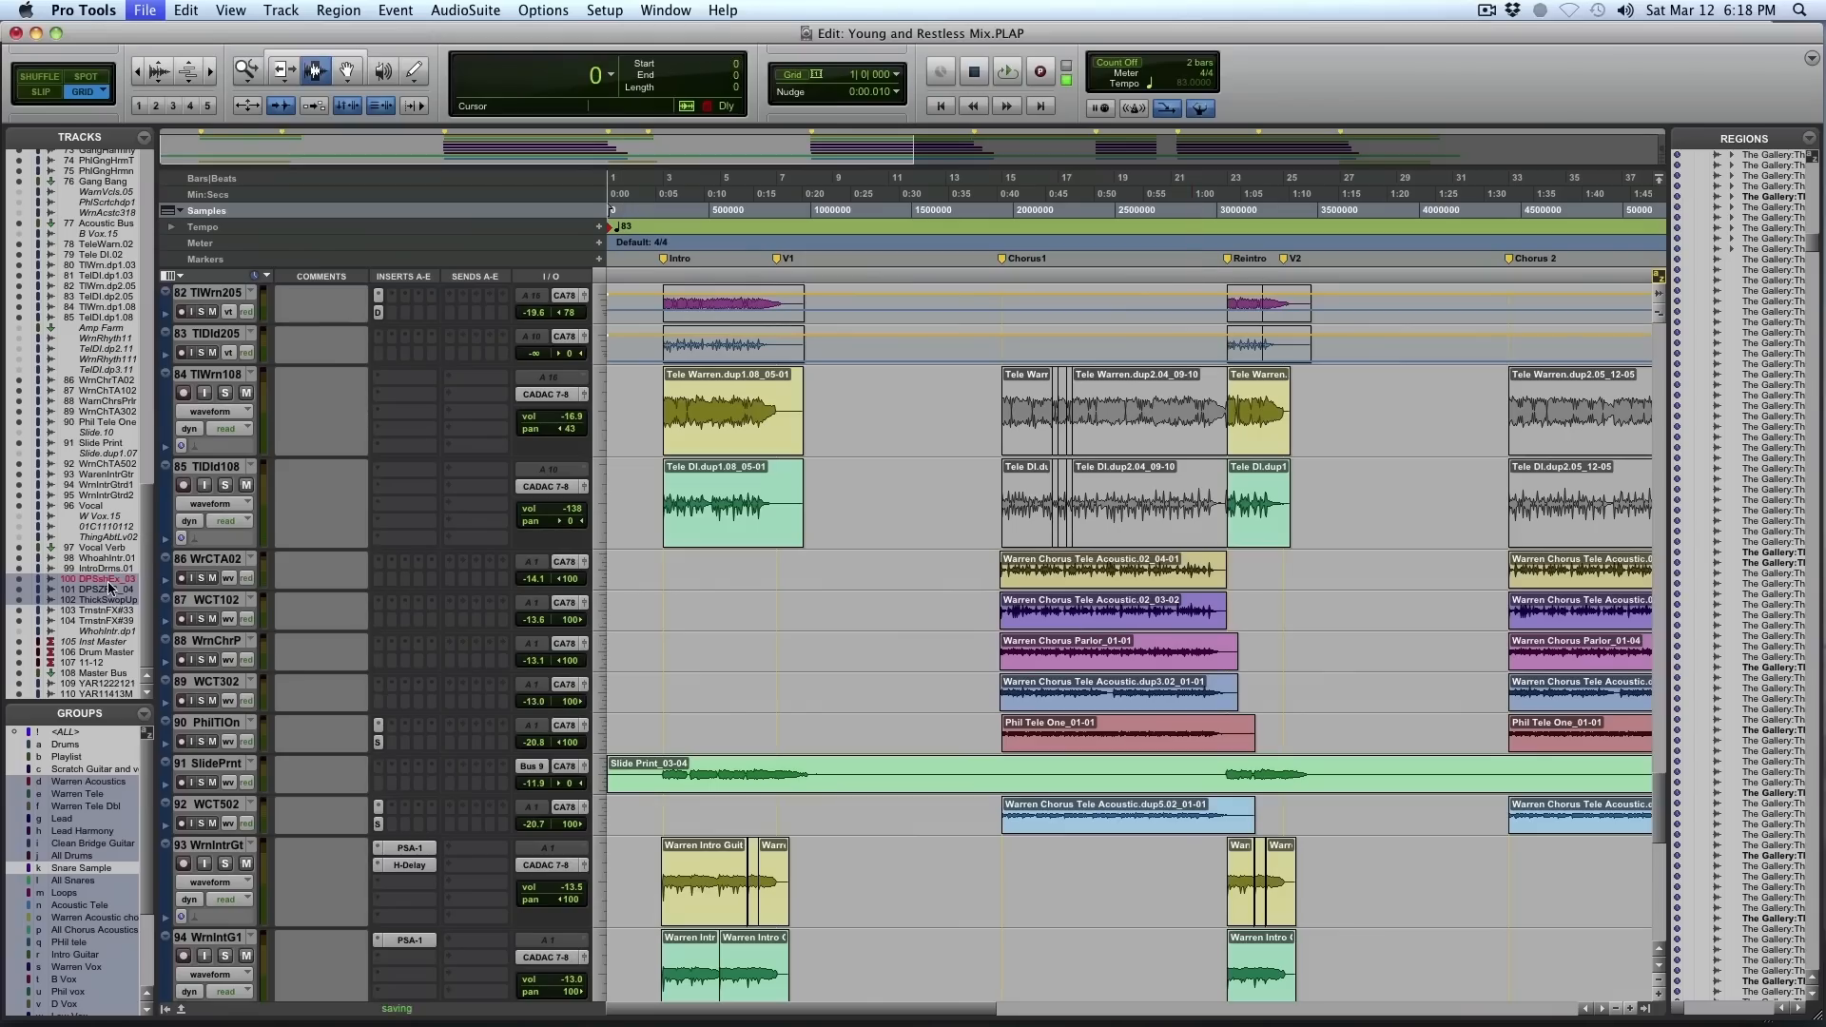
pyautogui.press('space')
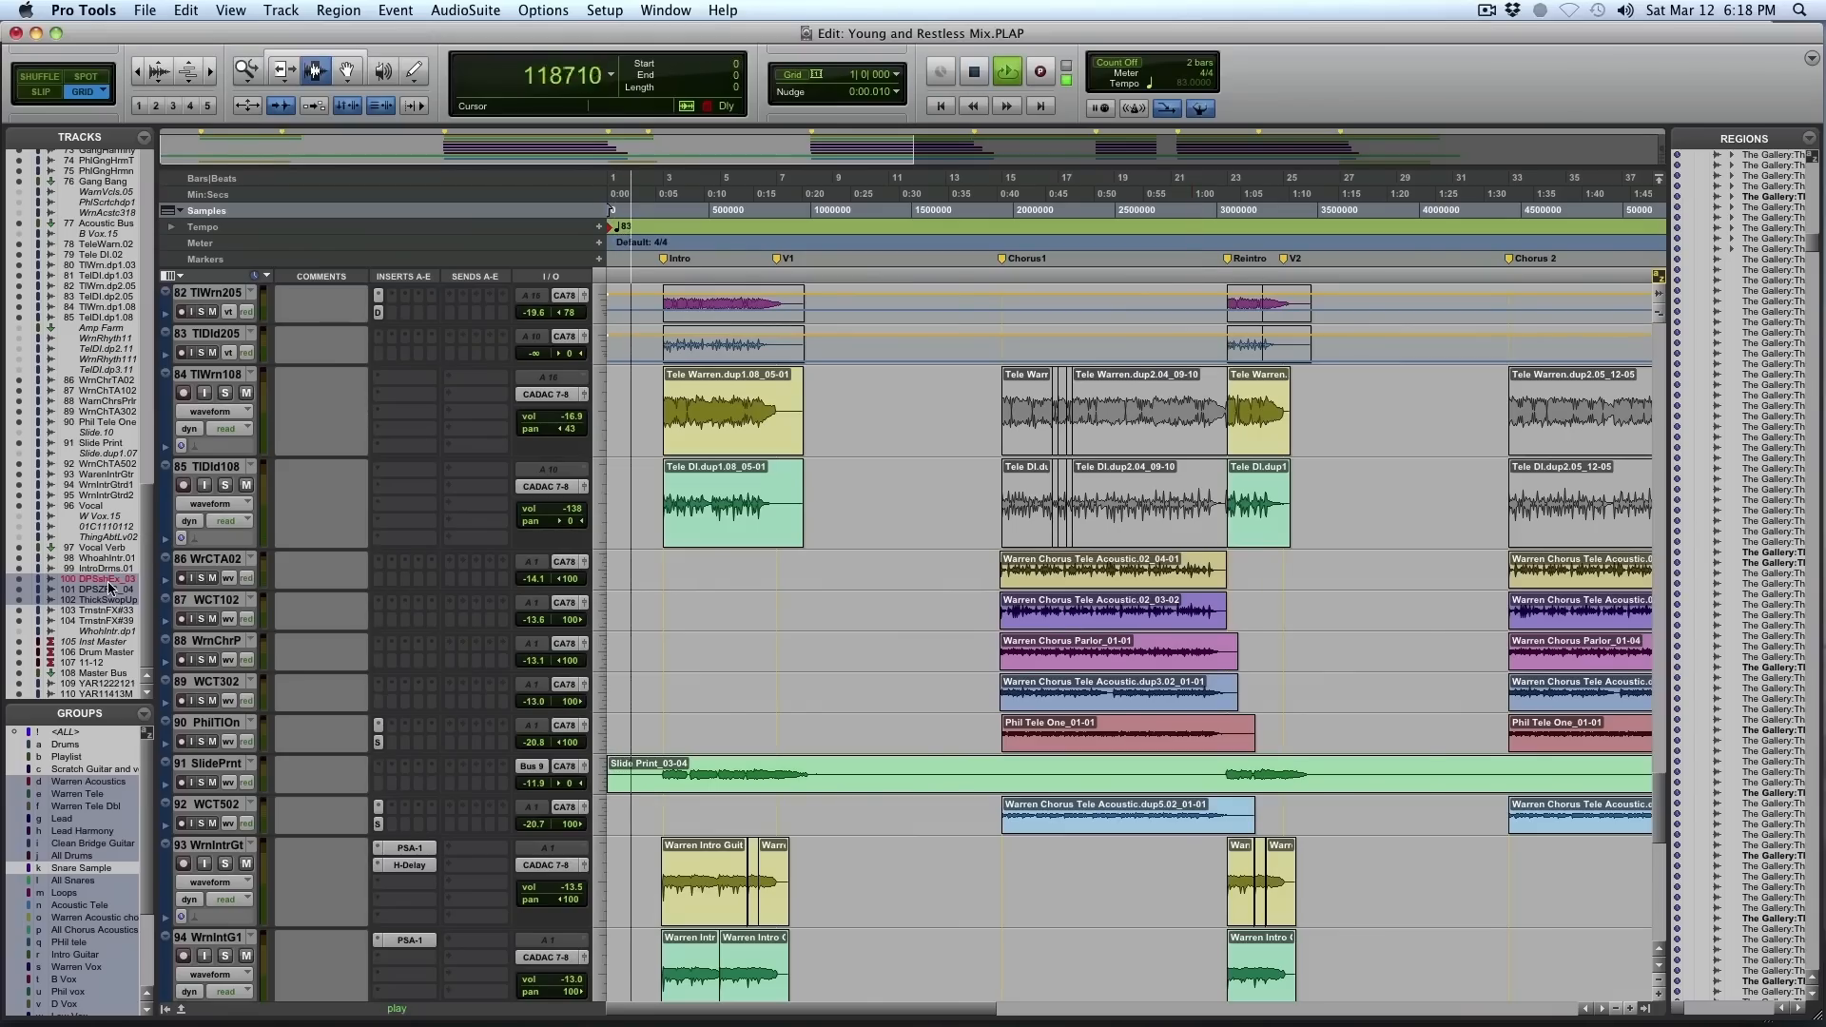
# Place the edit cursor at the V1 marker on the Warren chorus guitar tracks while the mix plays
pyautogui.press('super+bracketleft')
pyautogui.press('F5')
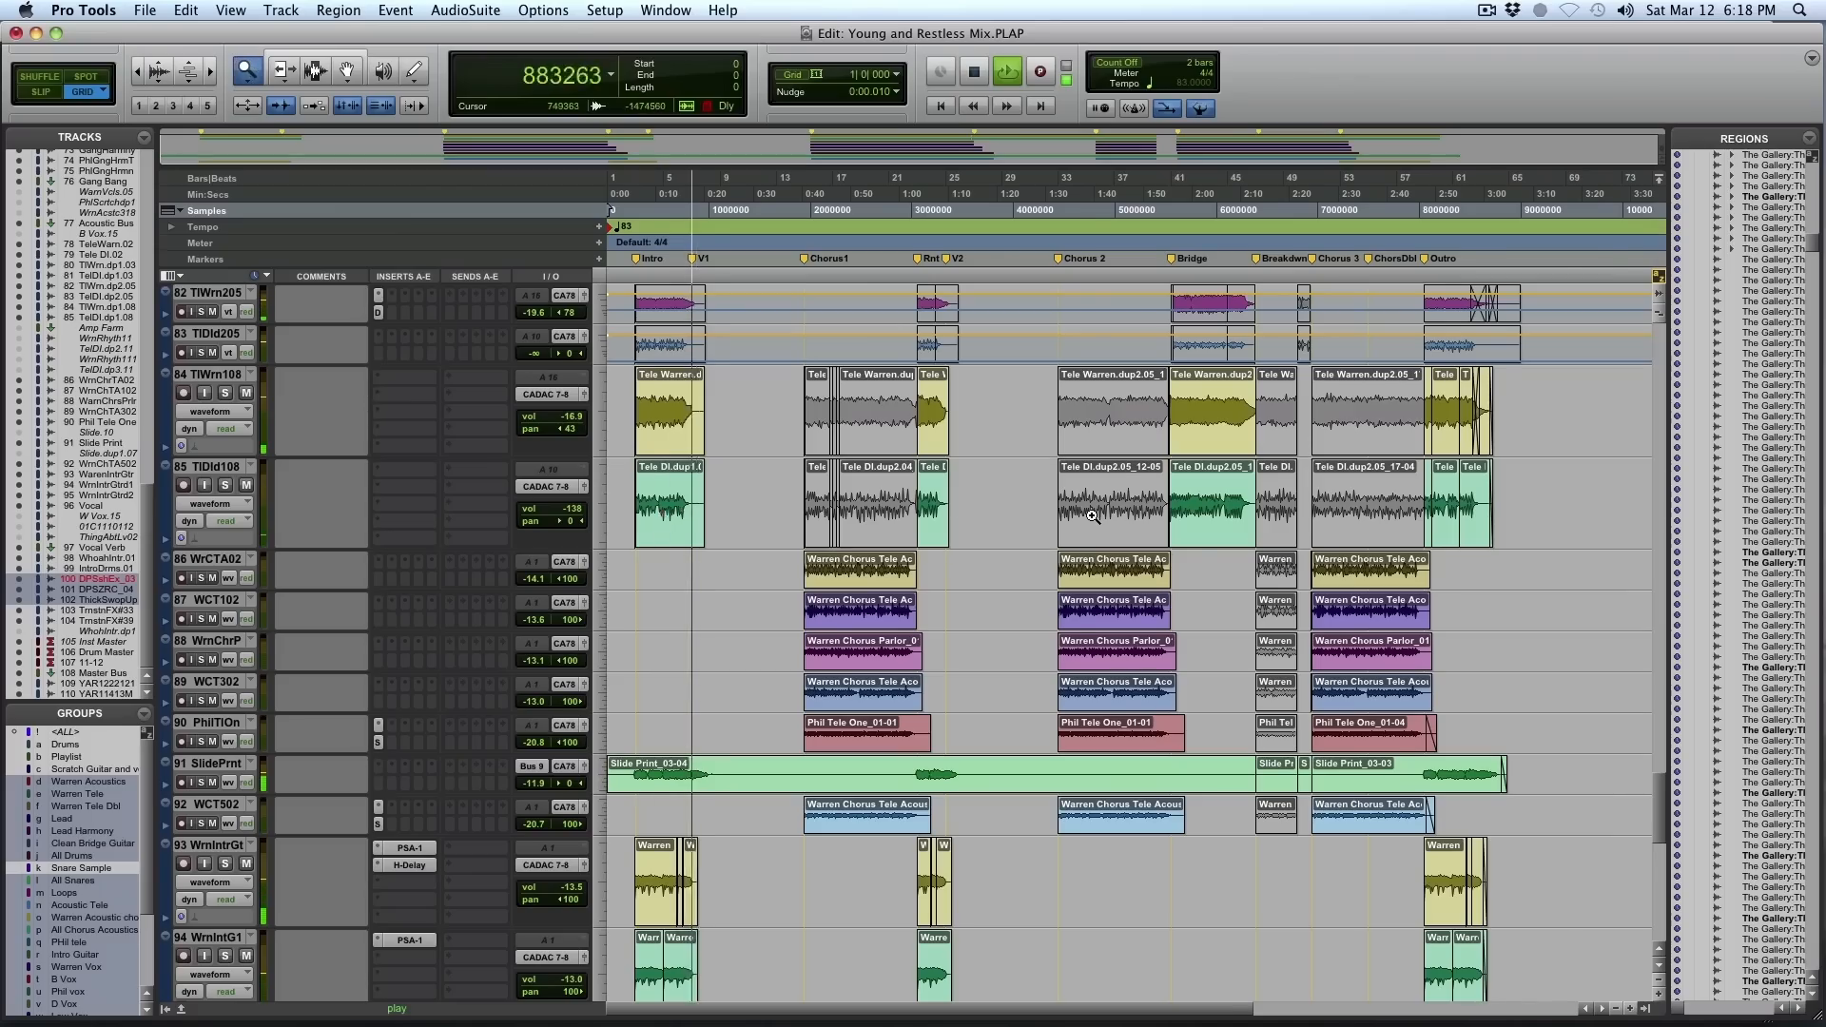
pyautogui.click(670, 580)
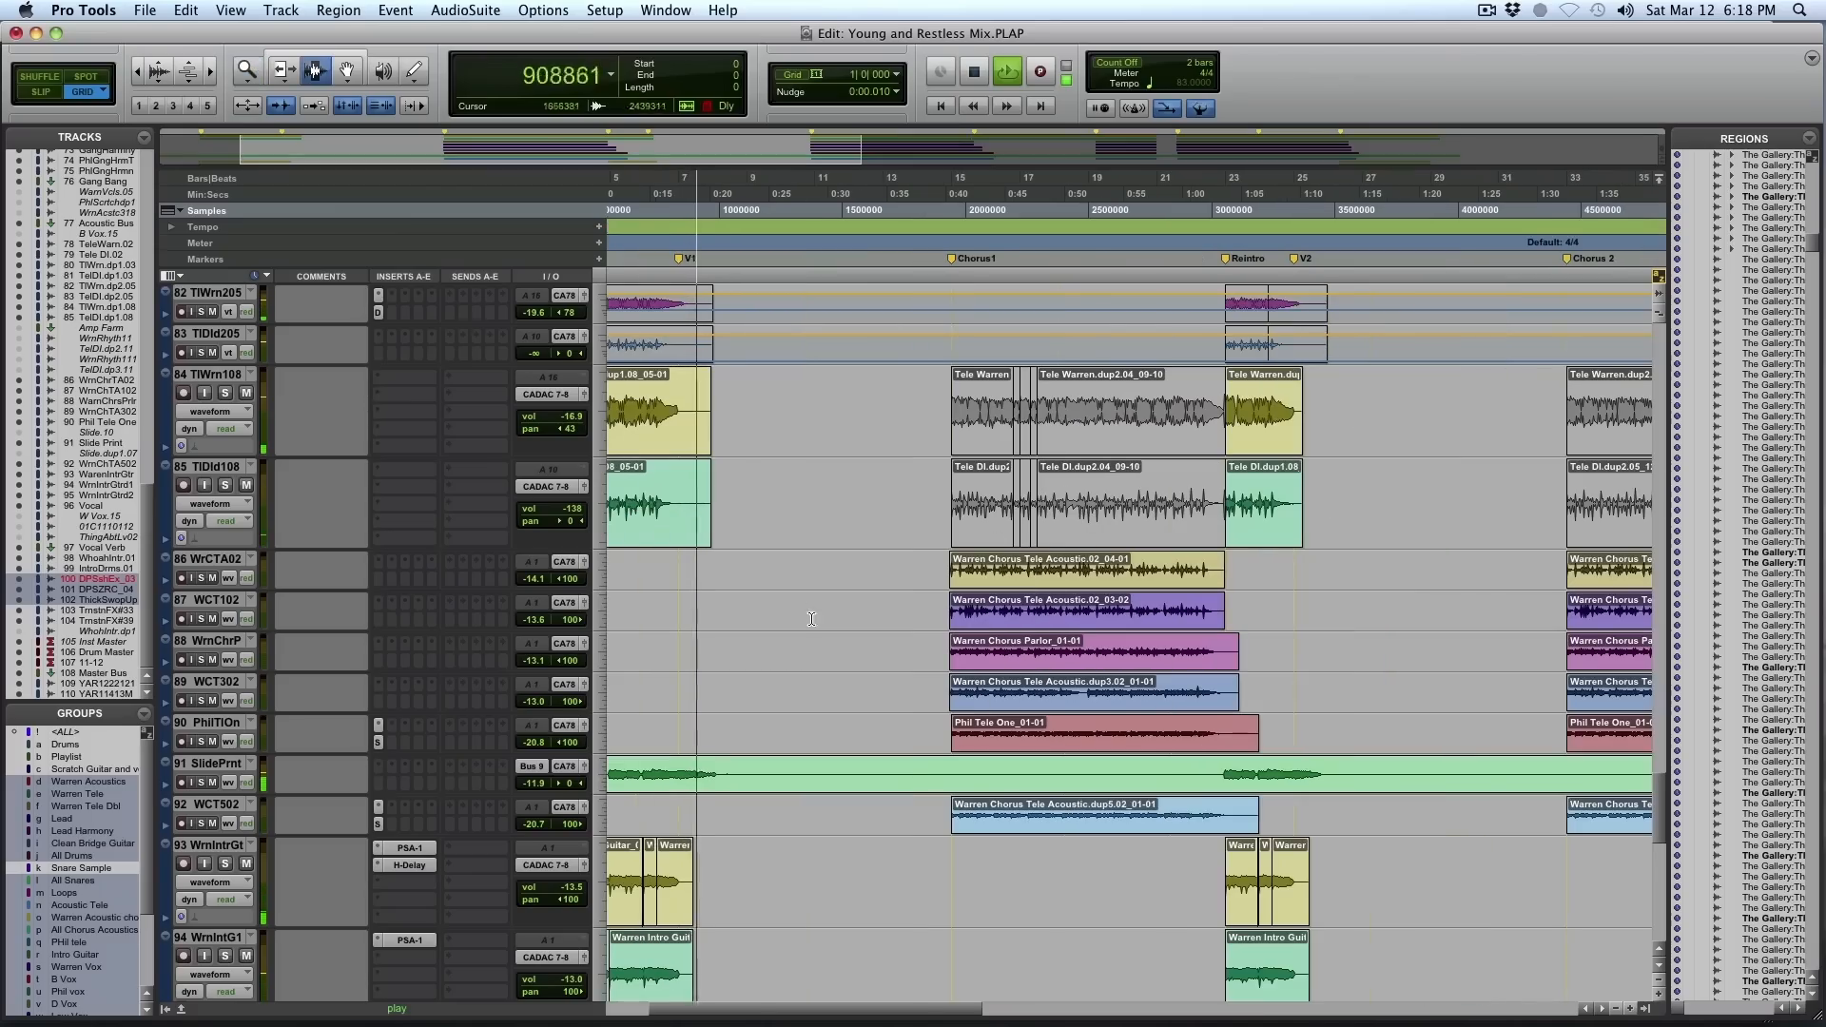
pyautogui.click(677, 677)
pyautogui.scroll(-1, 676, 679)
pyautogui.scroll(-10, 676, 678)
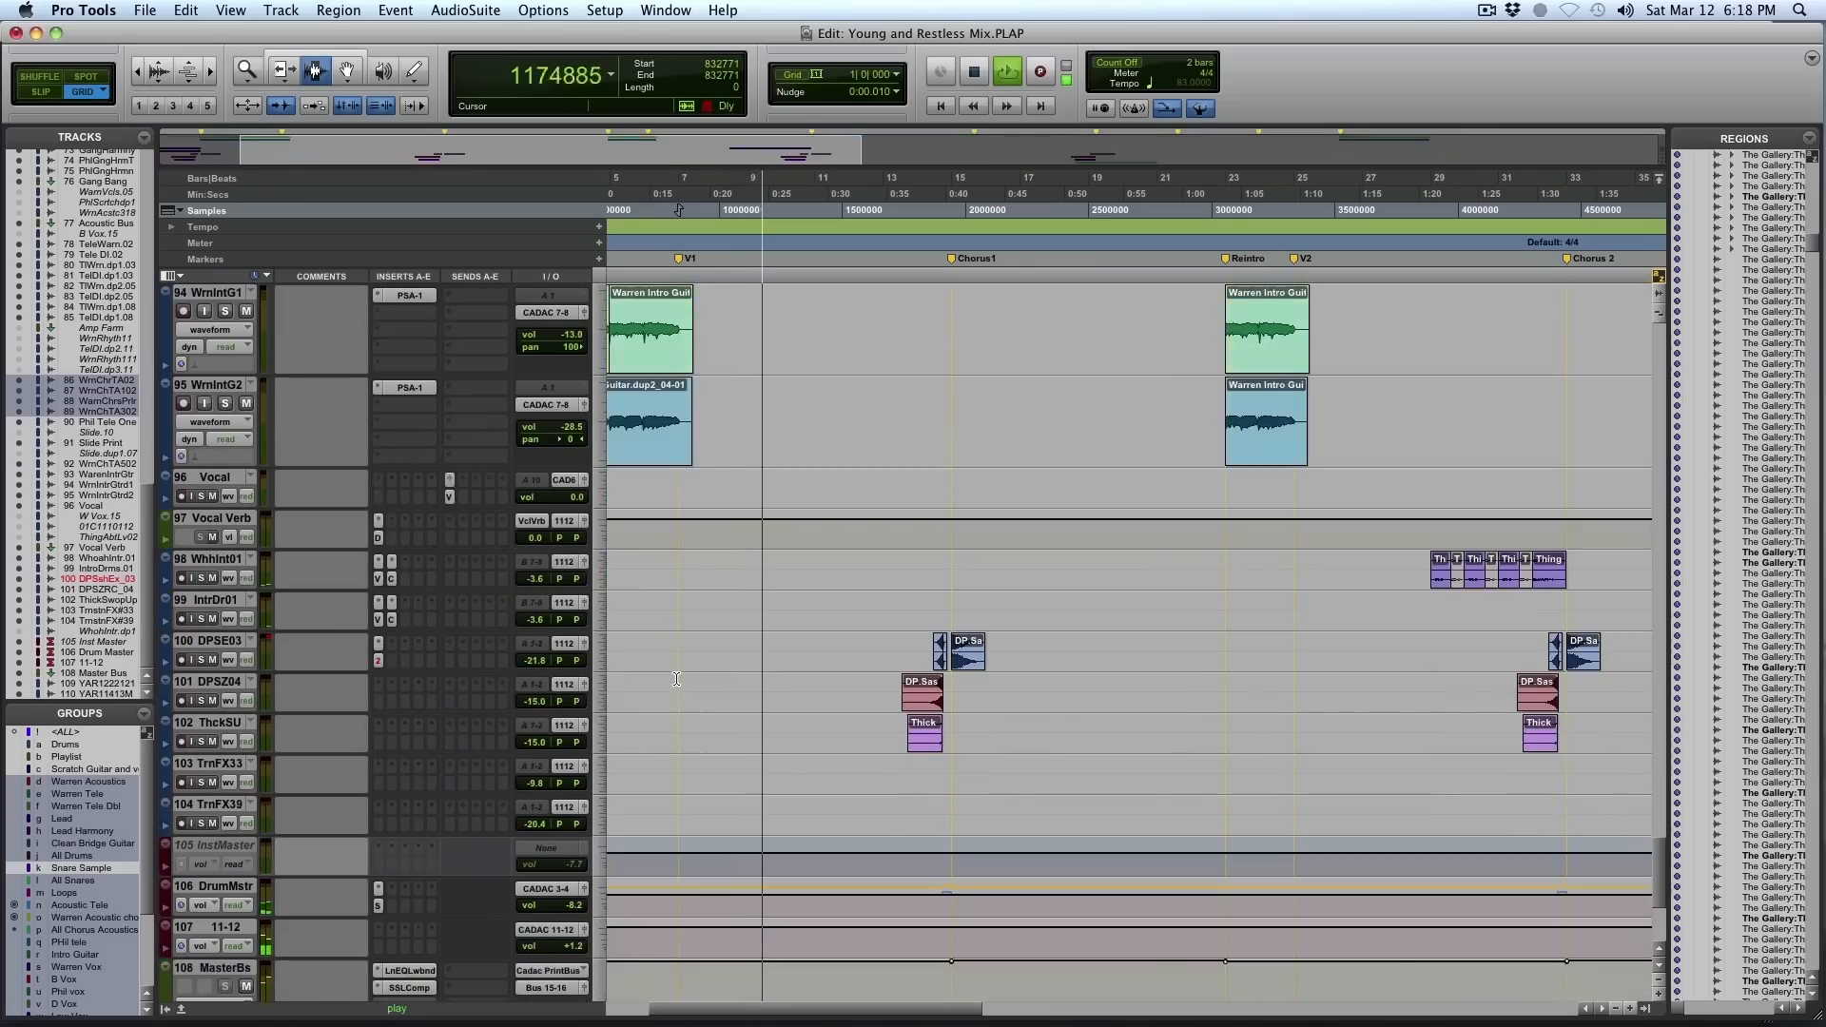
# Place the edit cursor at the V1 marker across effects tracks 100 to 102
pyautogui.press('r')
pyautogui.press('F5')
pyautogui.moveTo(1178, 816); pyautogui.dragTo(613, 754)
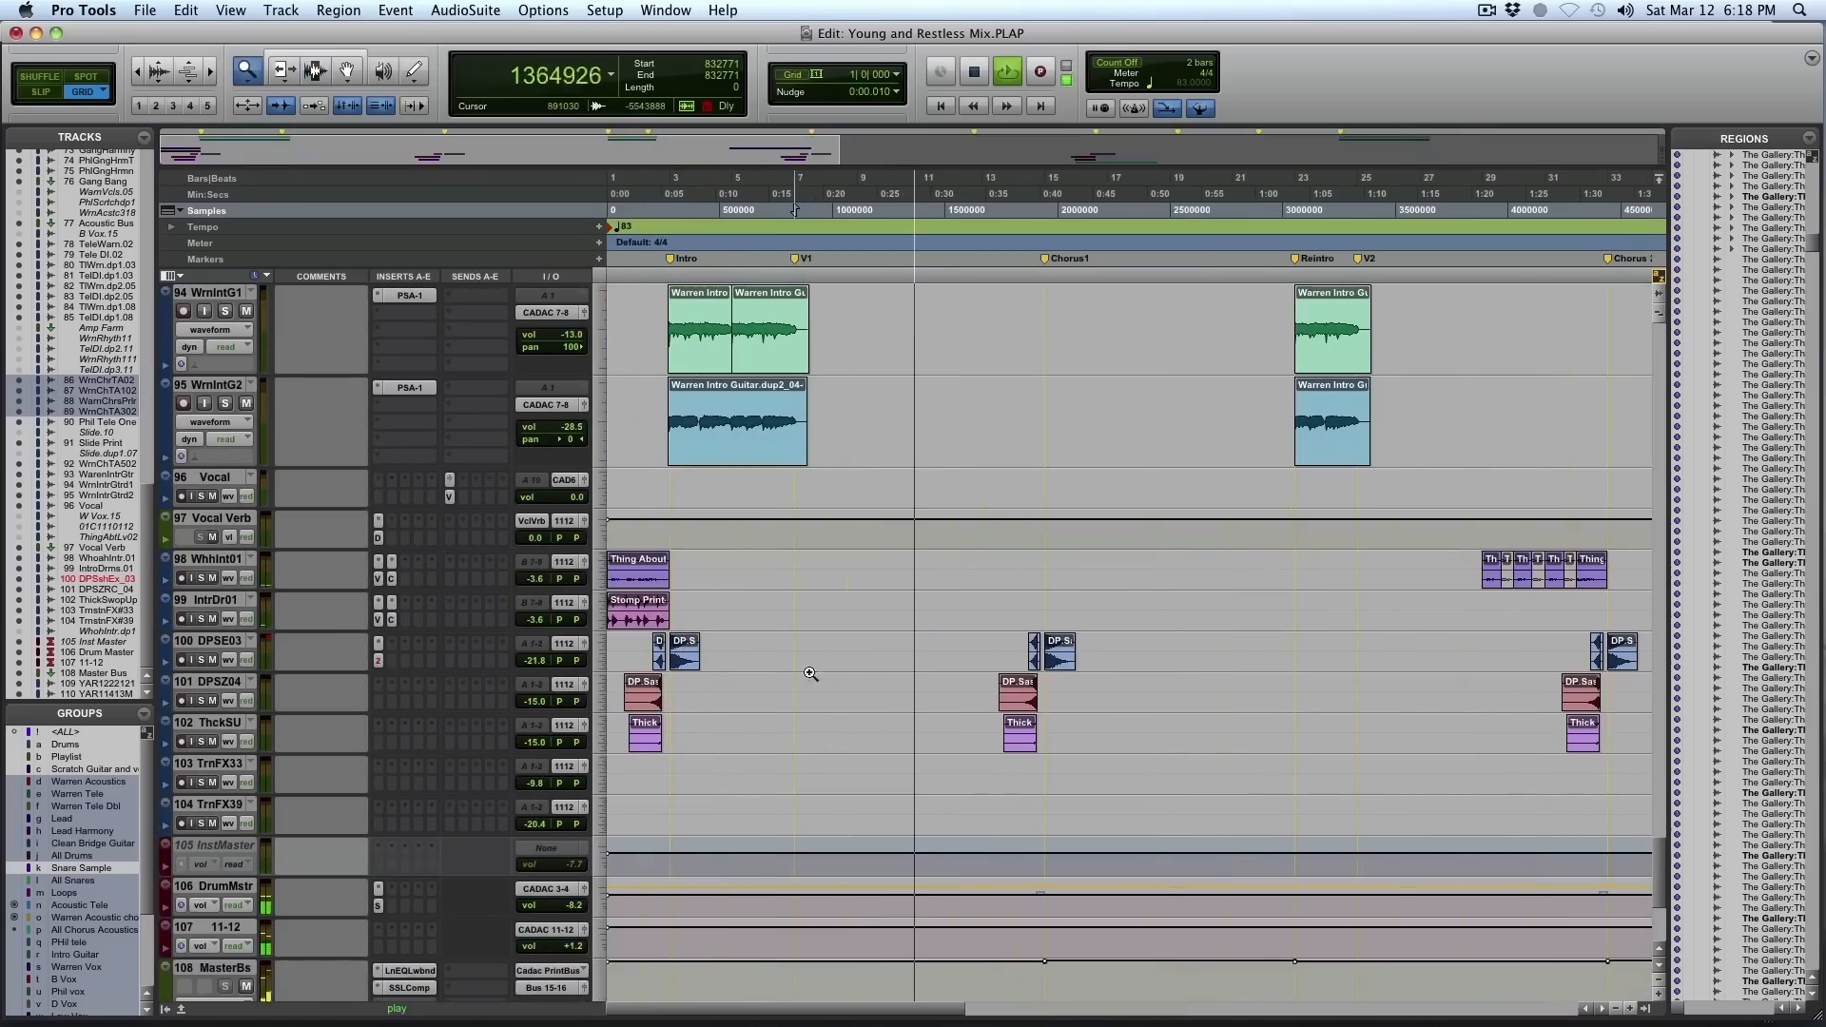
pyautogui.press('F7')
pyautogui.press('F4')
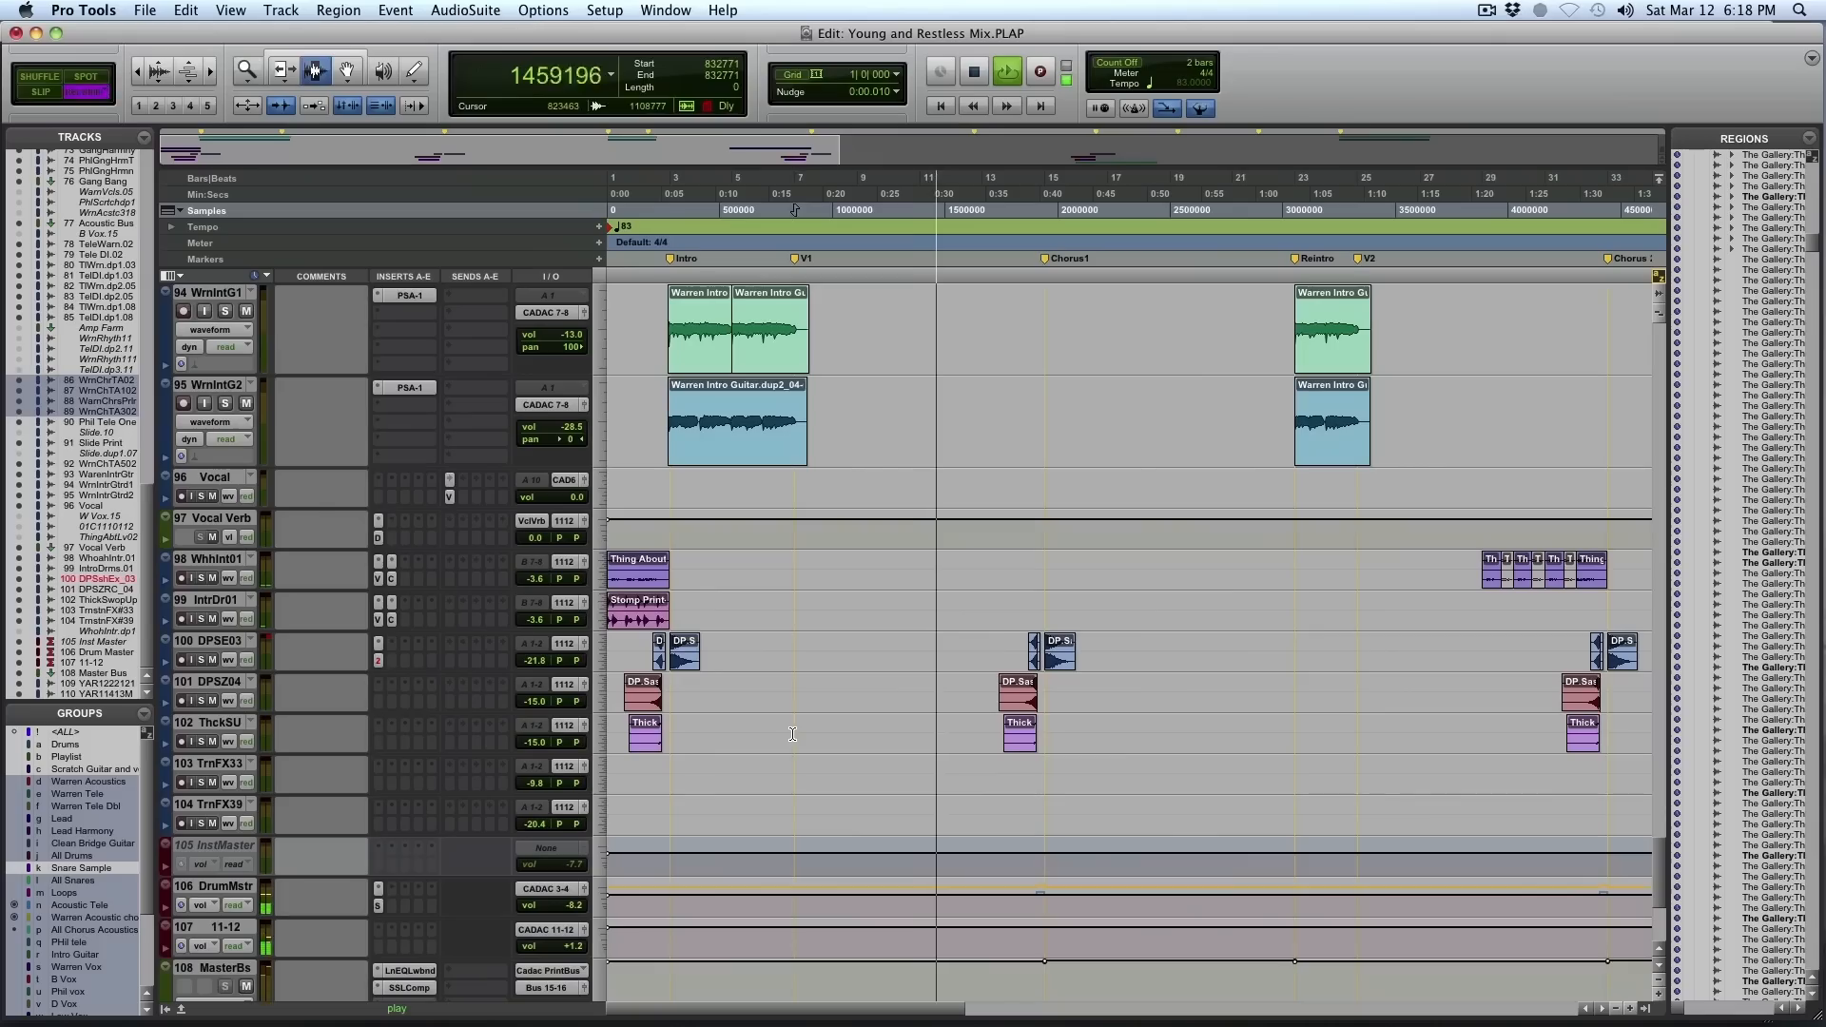
pyautogui.click(792, 734)
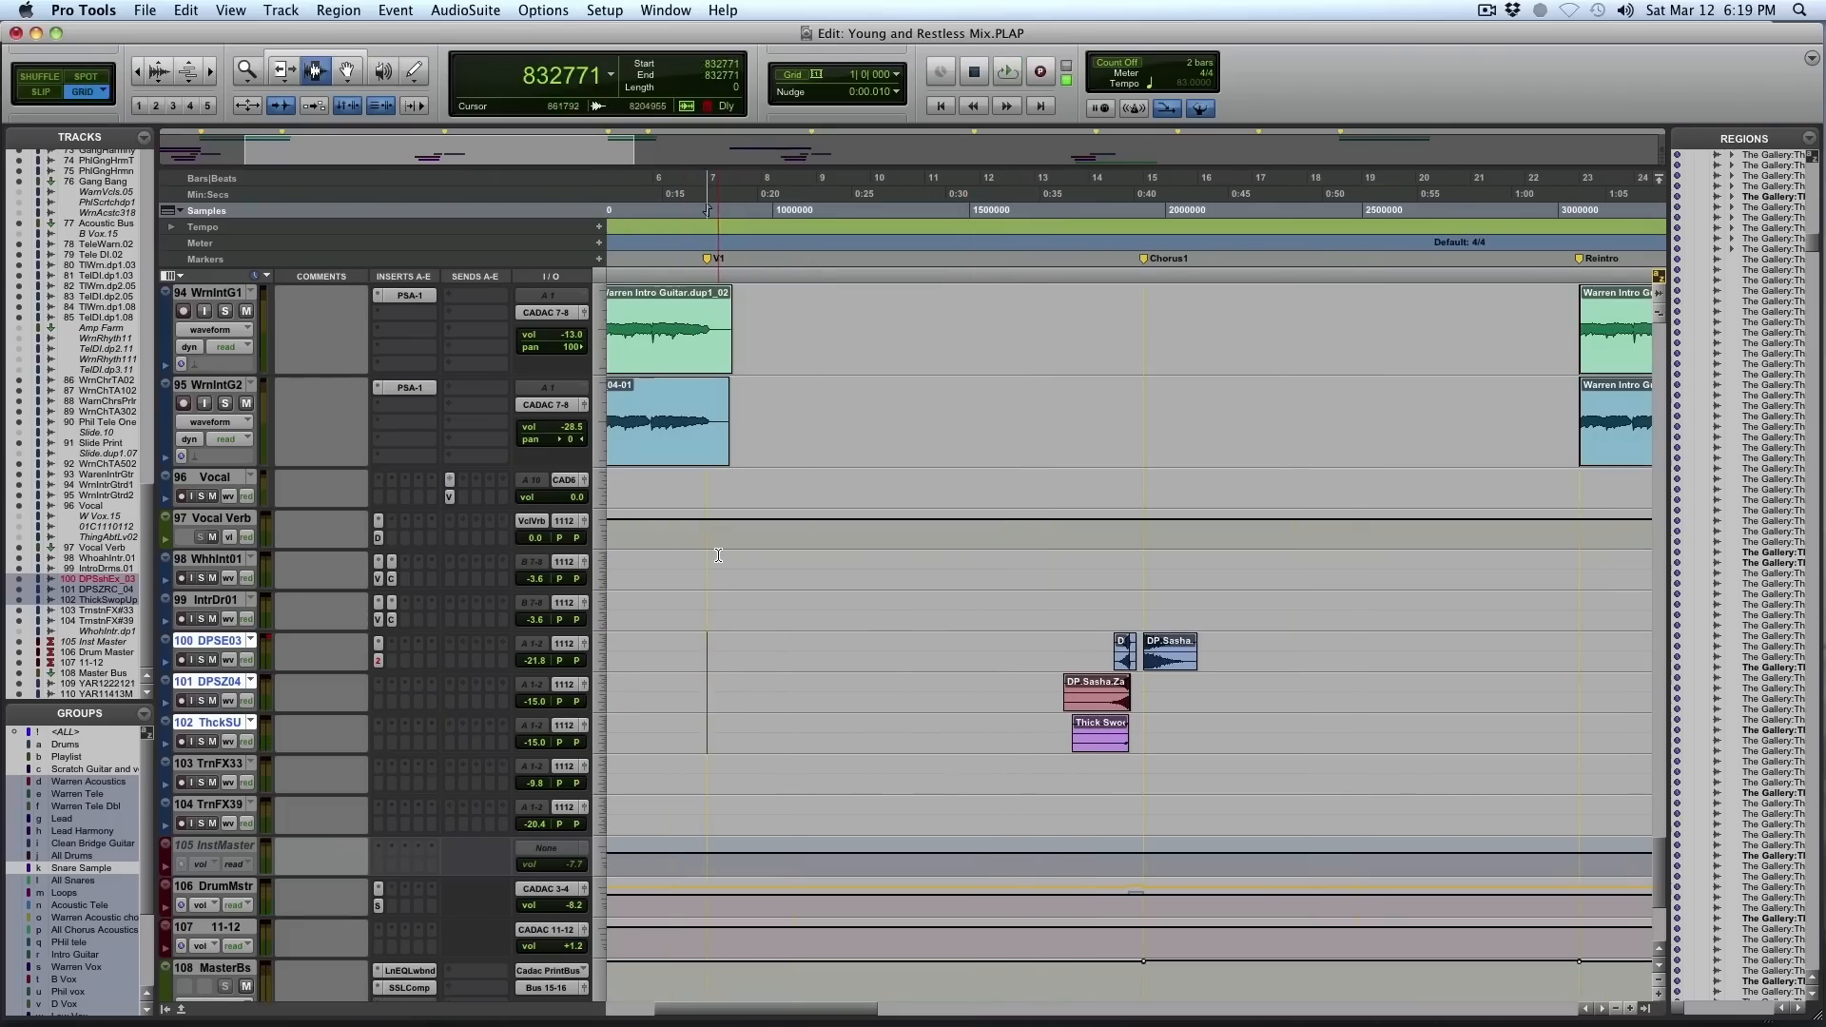
# Place the edit cursor at V1 on the drum tracks and play verse 1 with the drums soloed
pyautogui.scroll(15, 718, 555)
pyautogui.scroll(20, 718, 556)
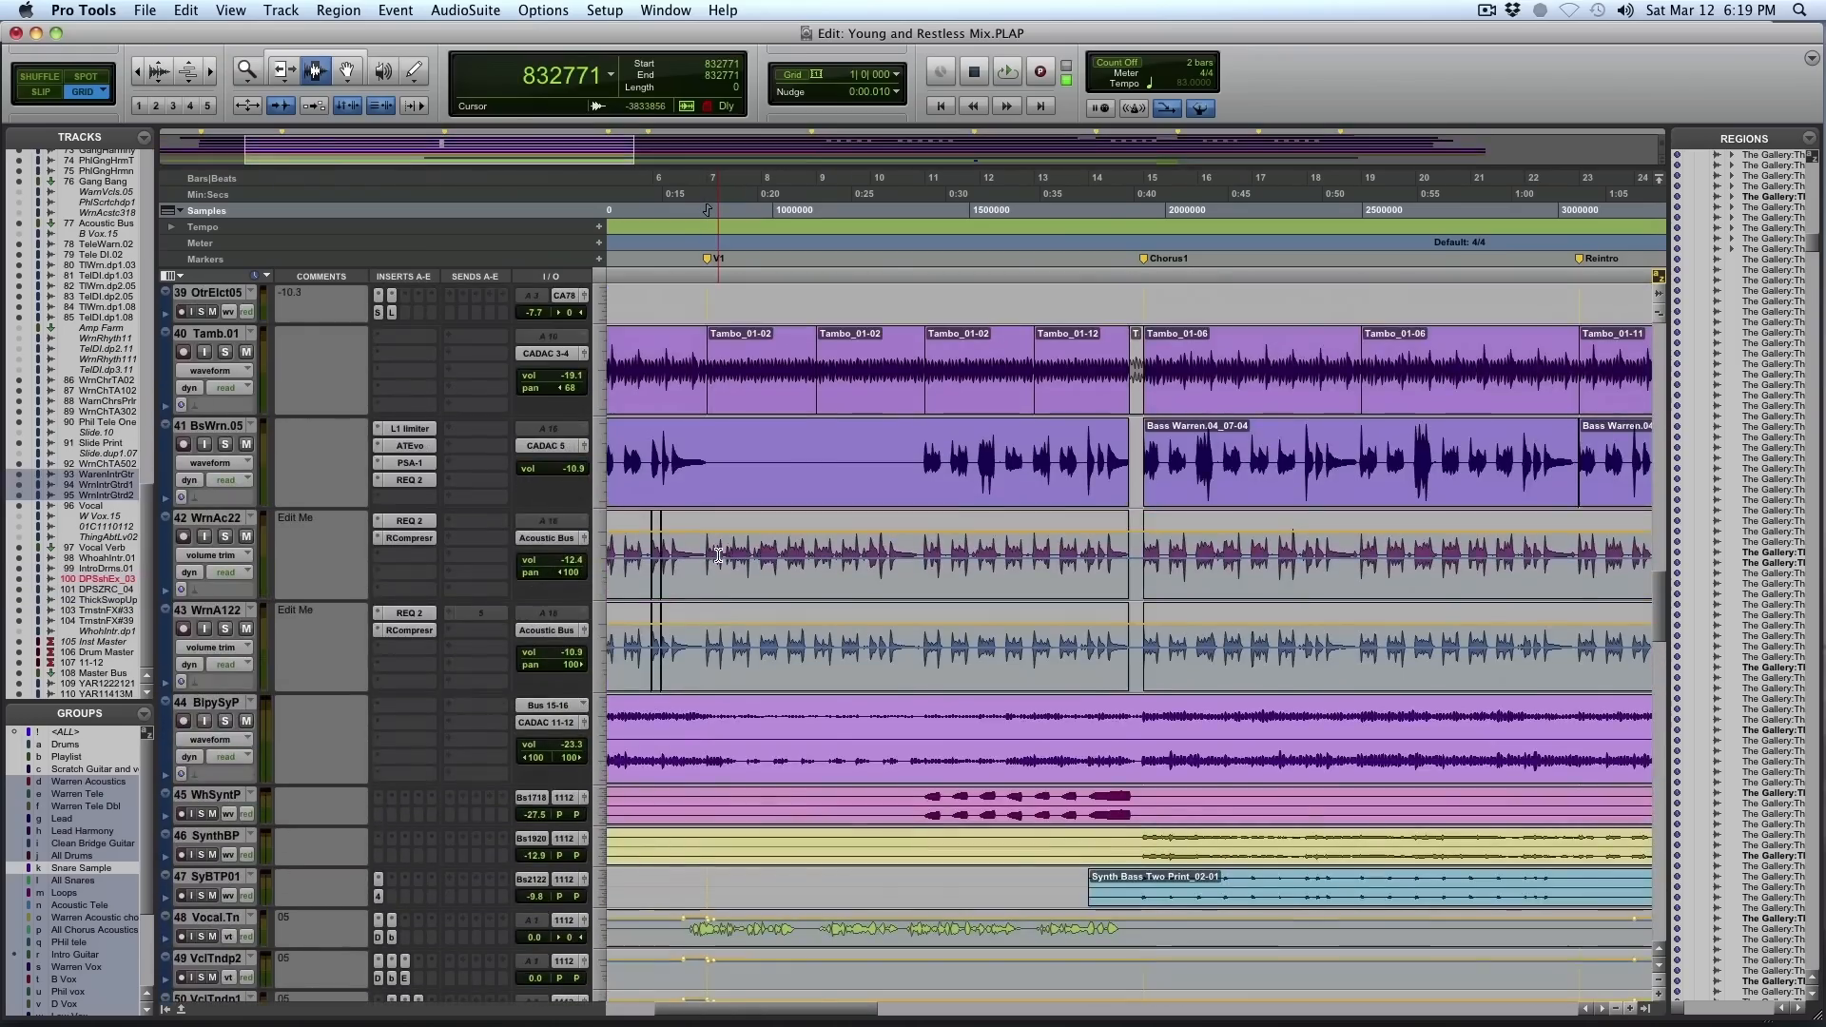
pyautogui.scroll(5, 718, 555)
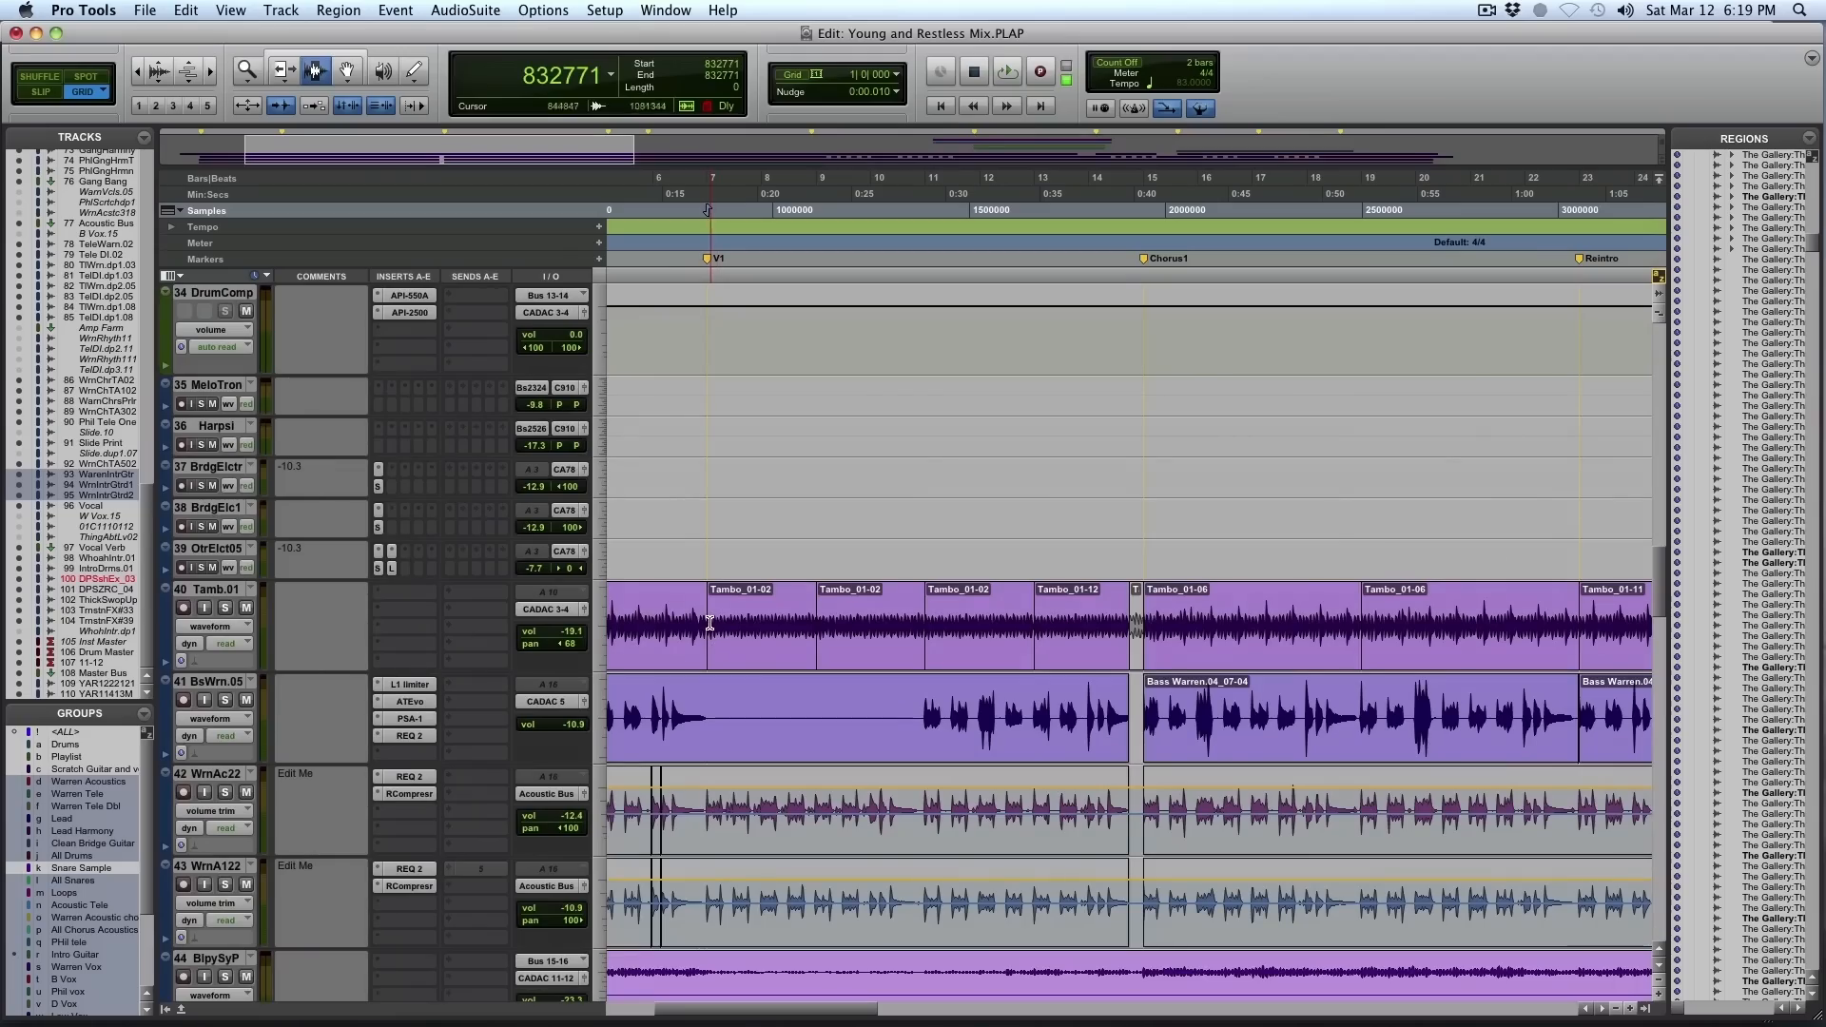
pyautogui.scroll(11, 709, 622)
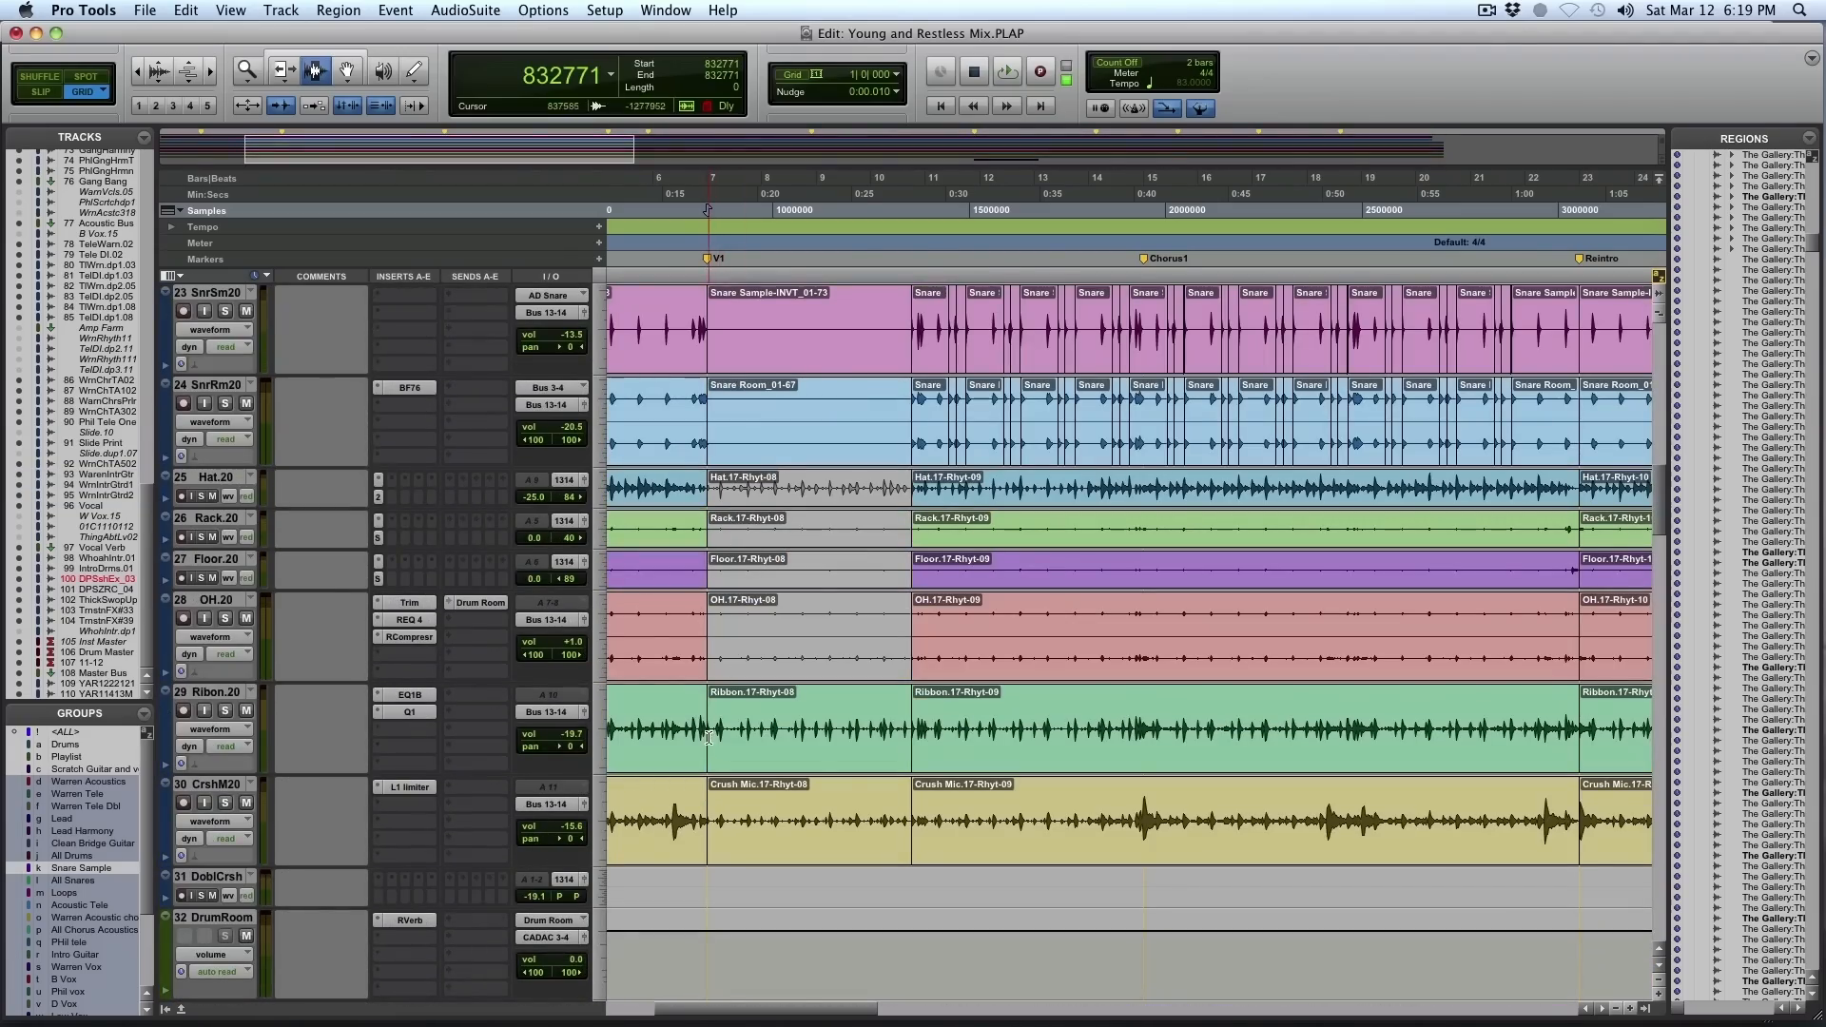
pyautogui.click(708, 737)
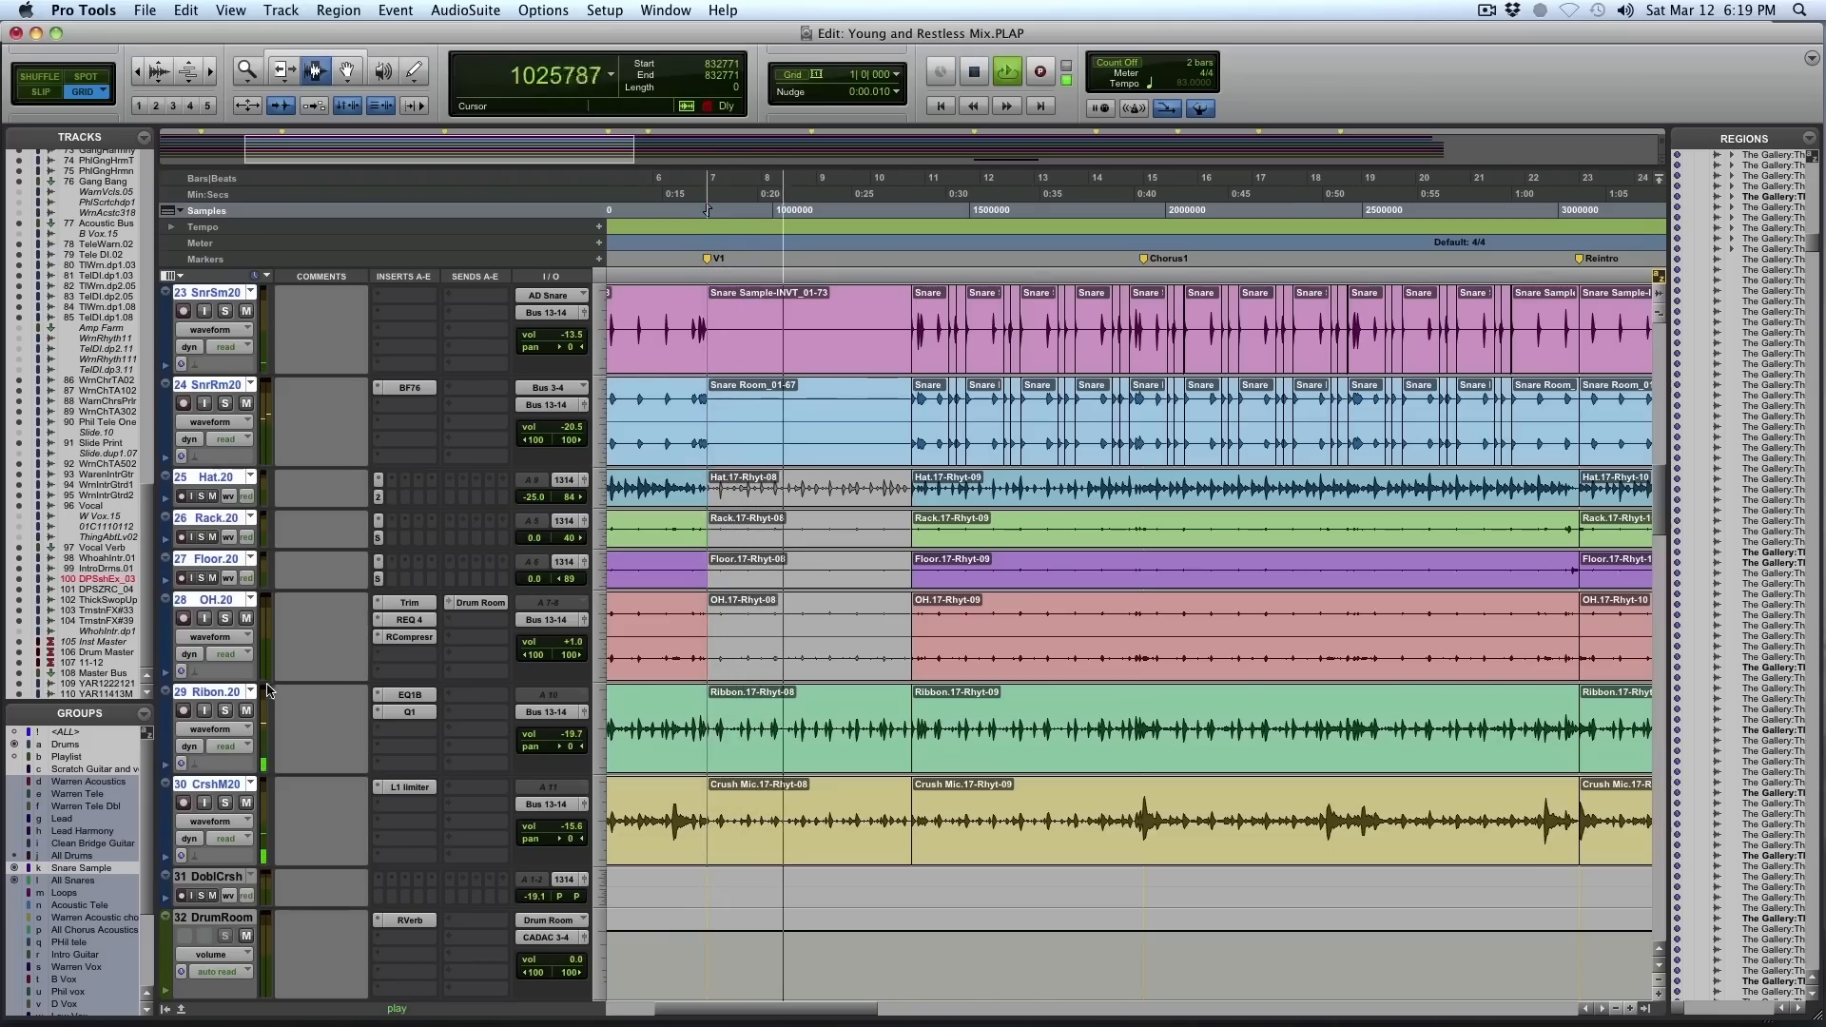
pyautogui.click(226, 803)
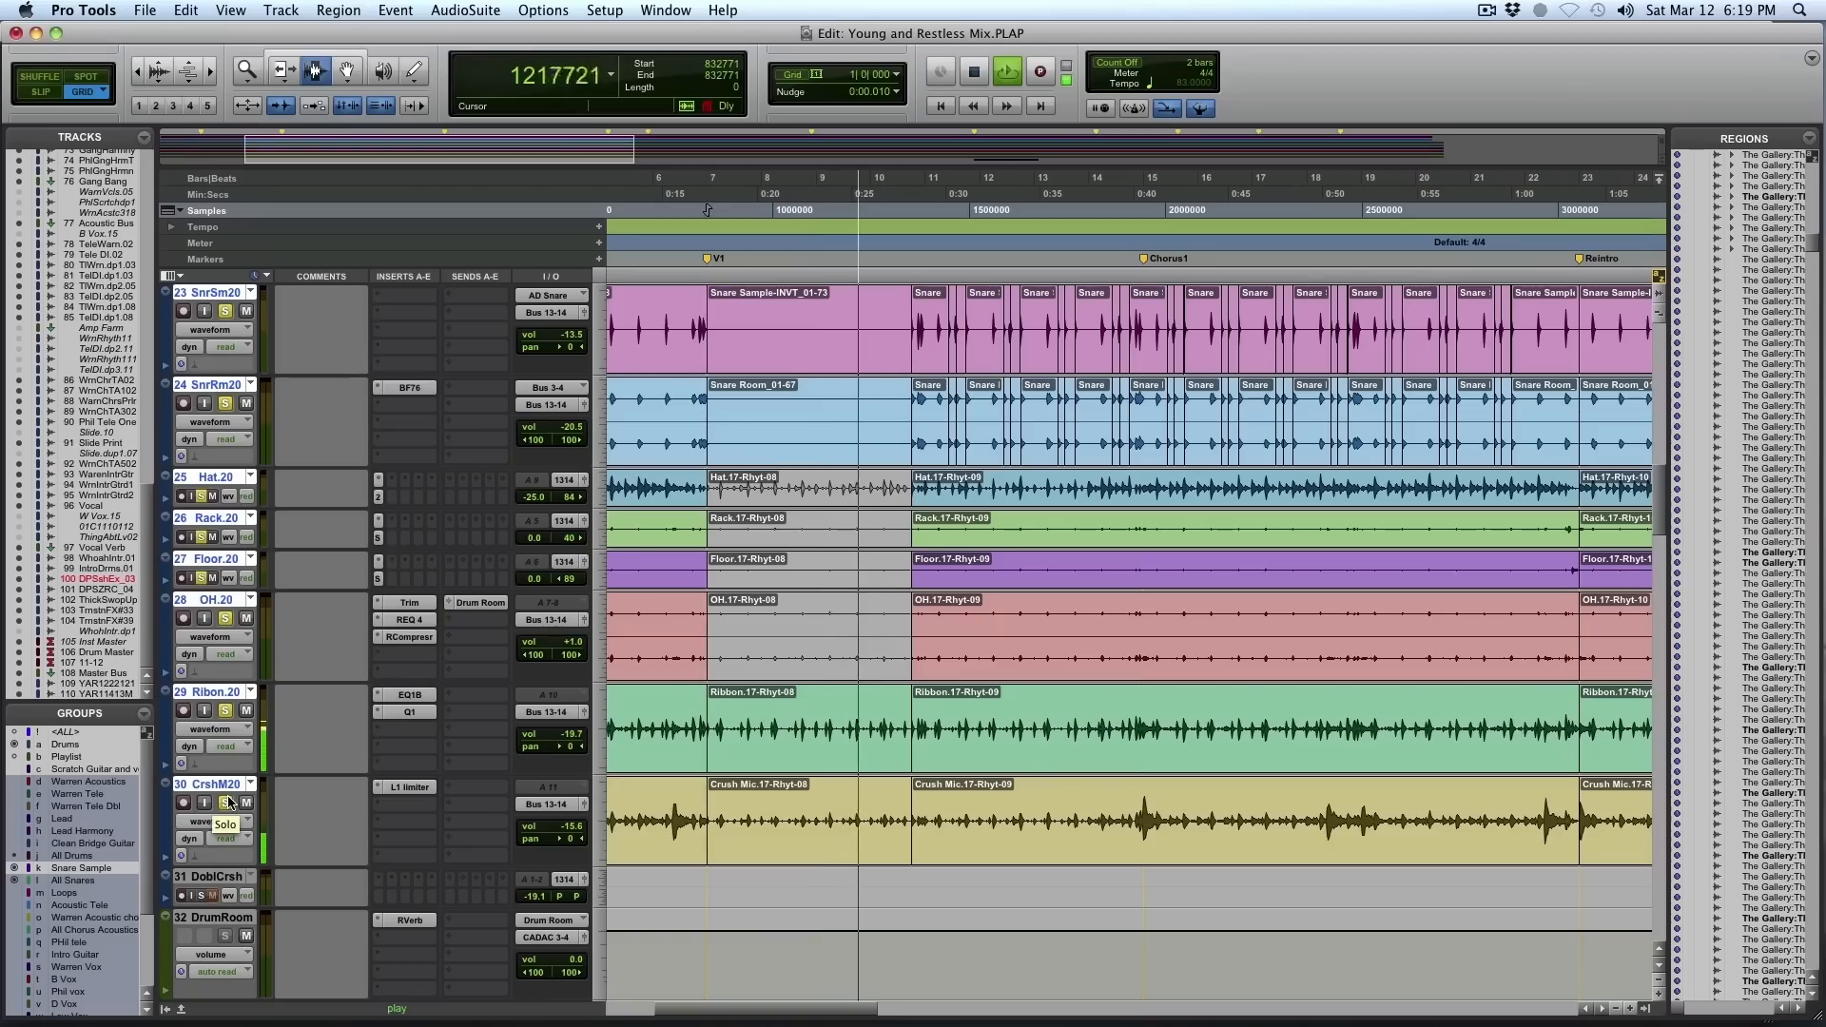
pyautogui.press('space')
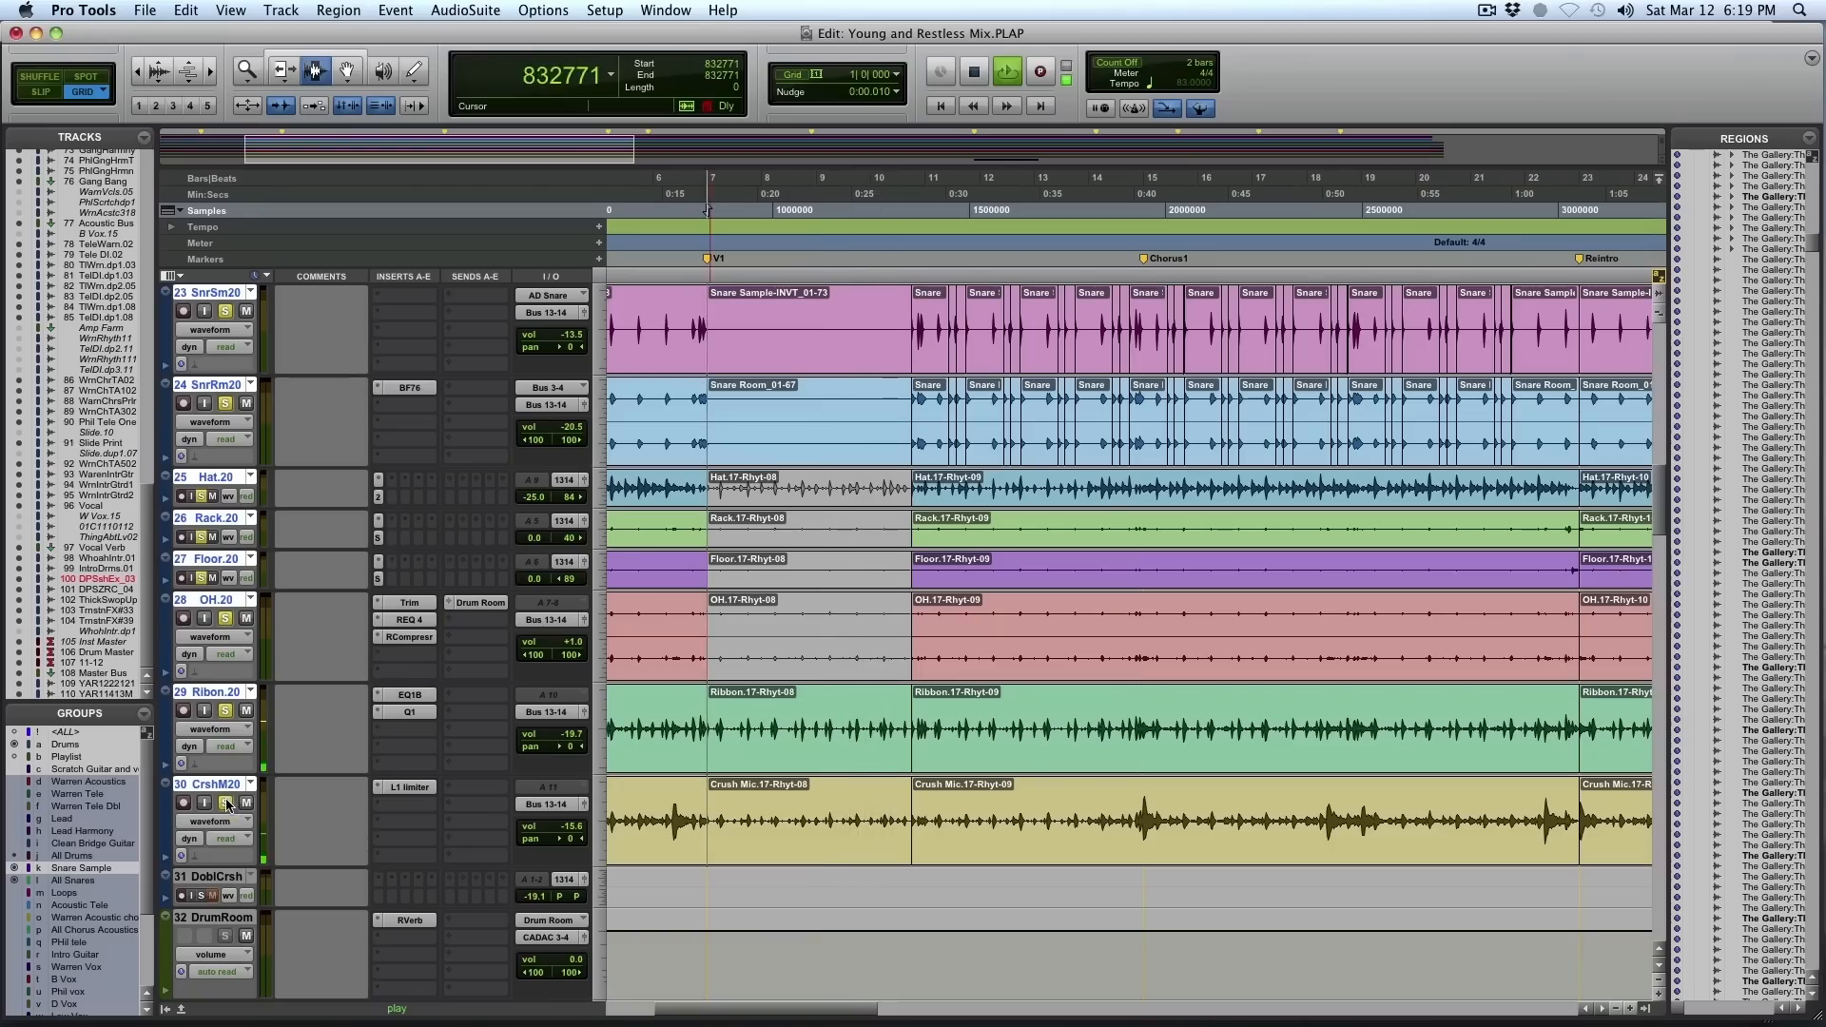
# Replay verse 1 from the V1 marker with the kick, snare and other drum tracks soloed
pyautogui.scroll(5, 728, 782)
pyautogui.scroll(4, 728, 782)
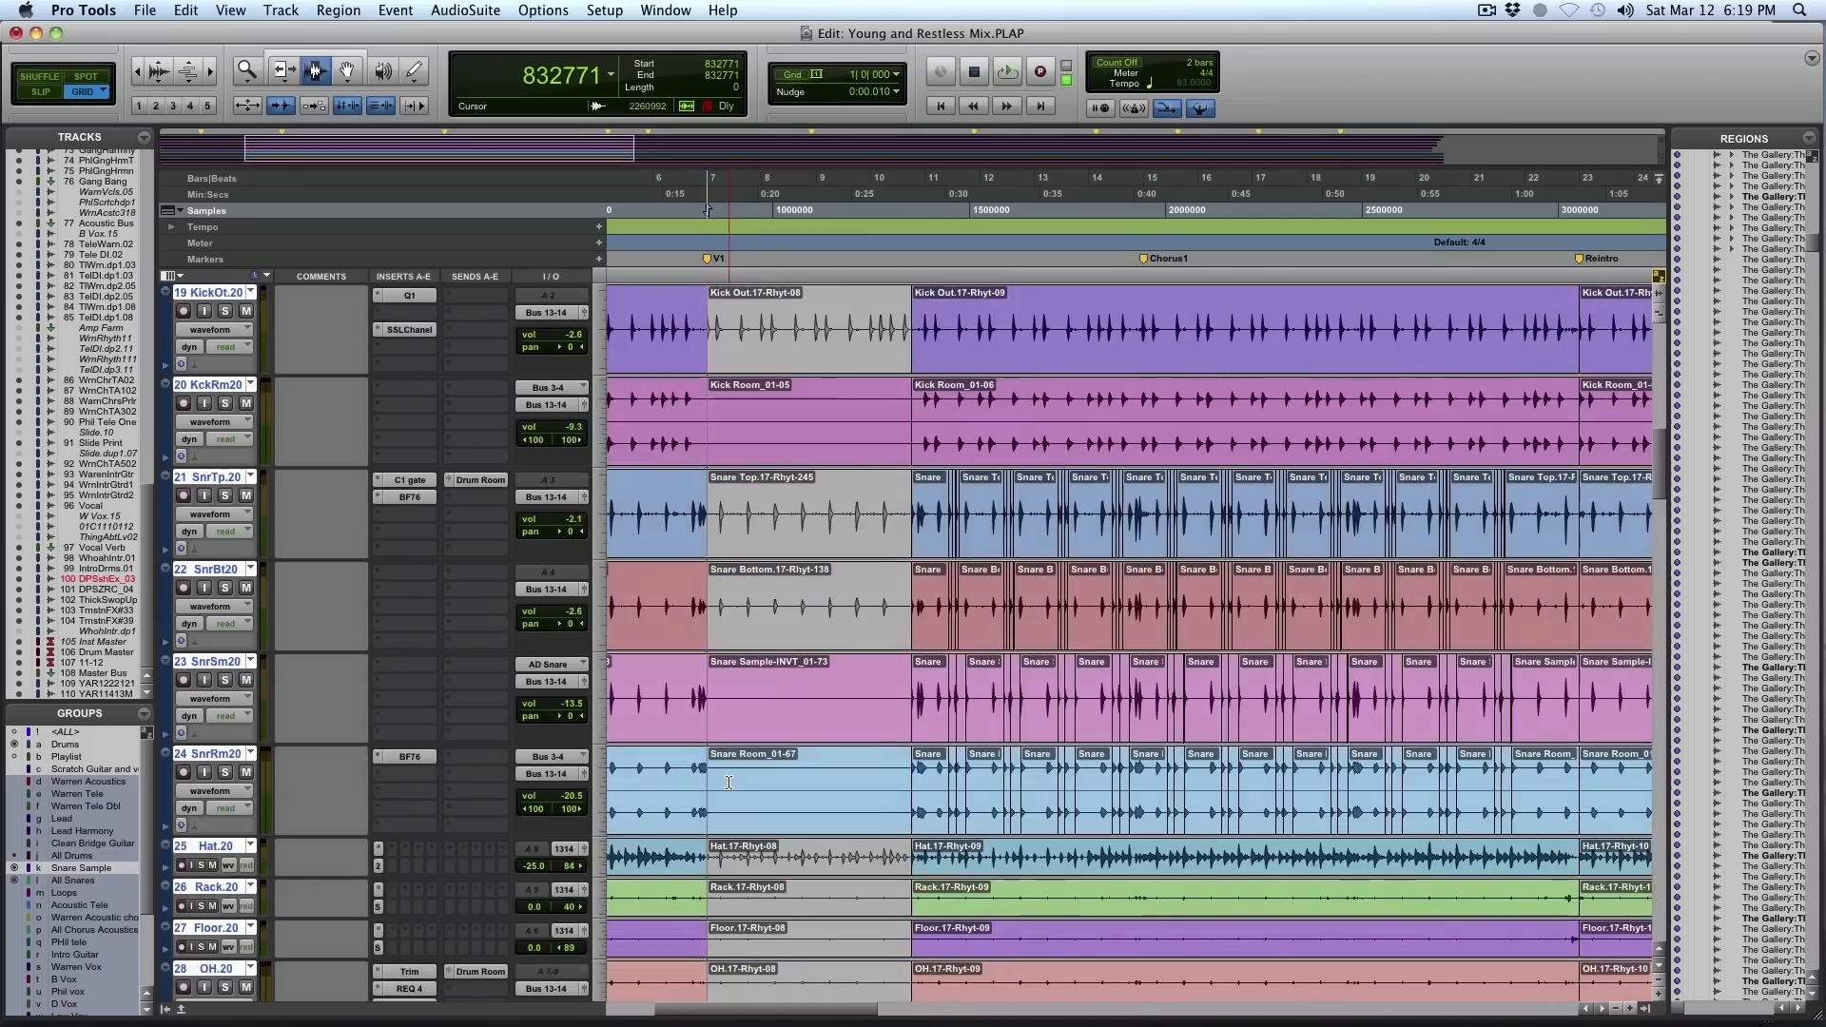
pyautogui.scroll(2, 729, 788)
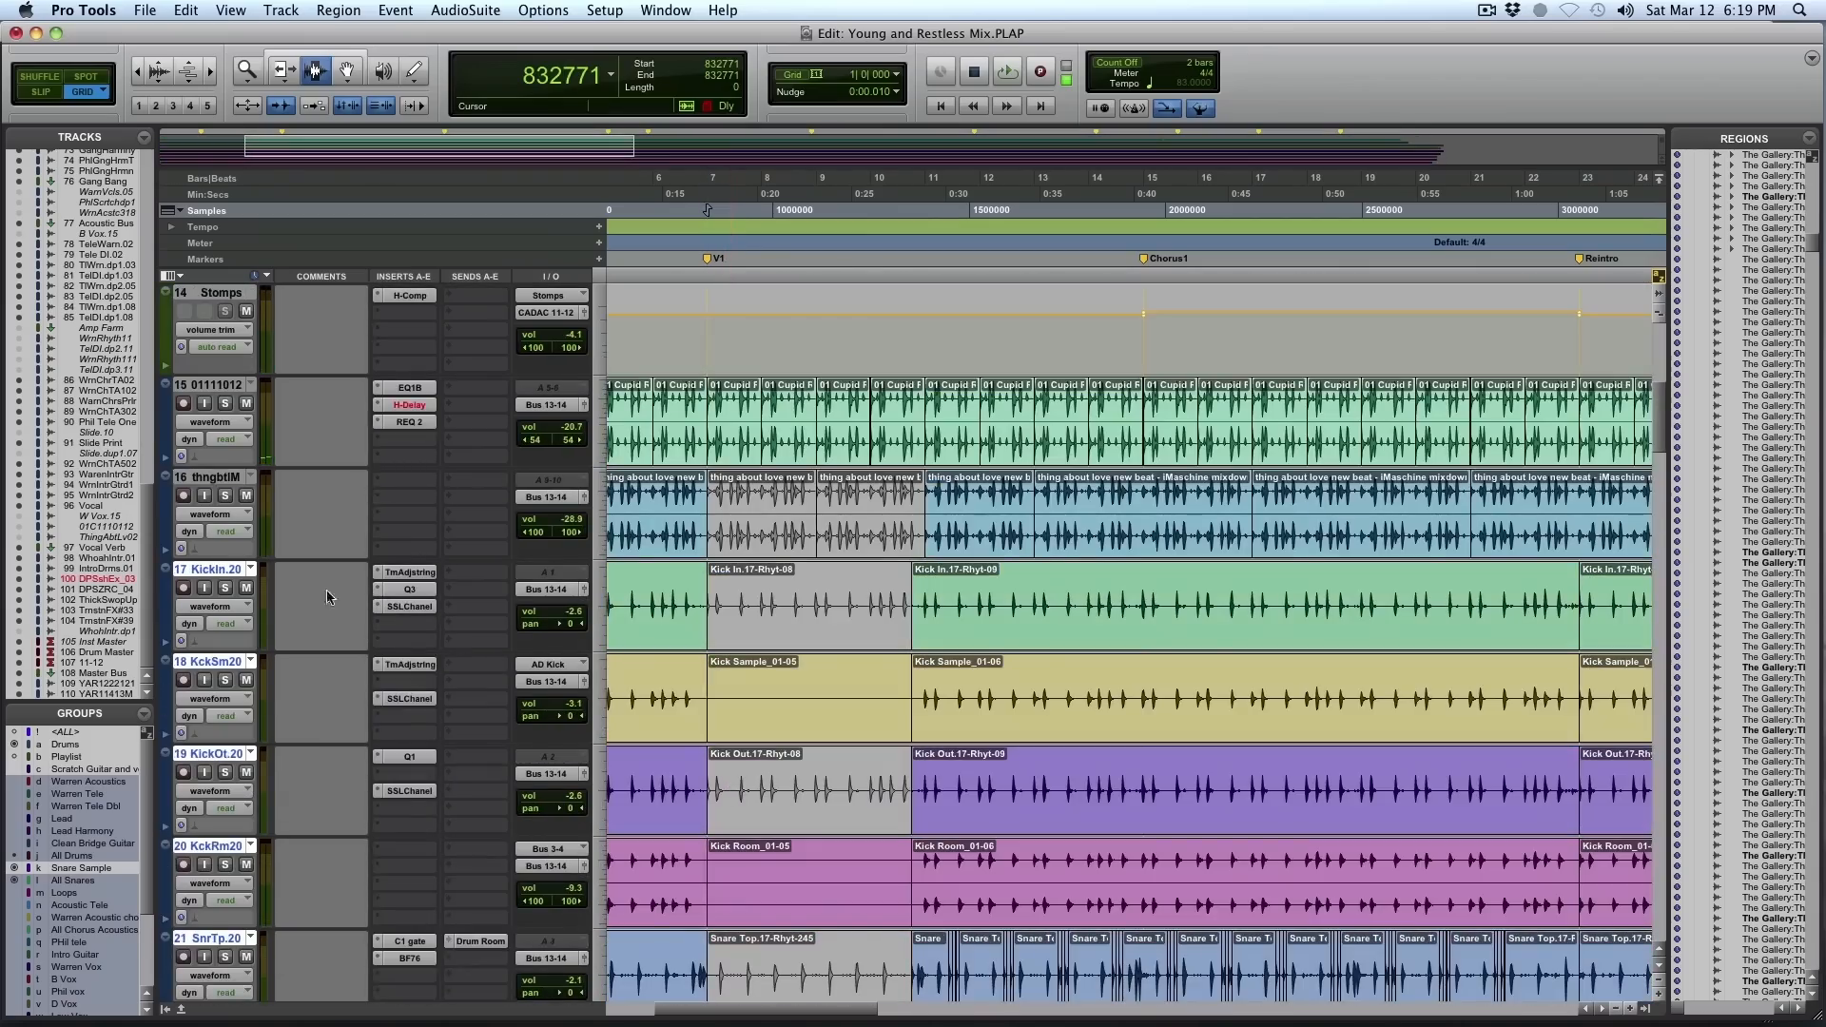
pyautogui.press('space')
pyautogui.click(225, 681)
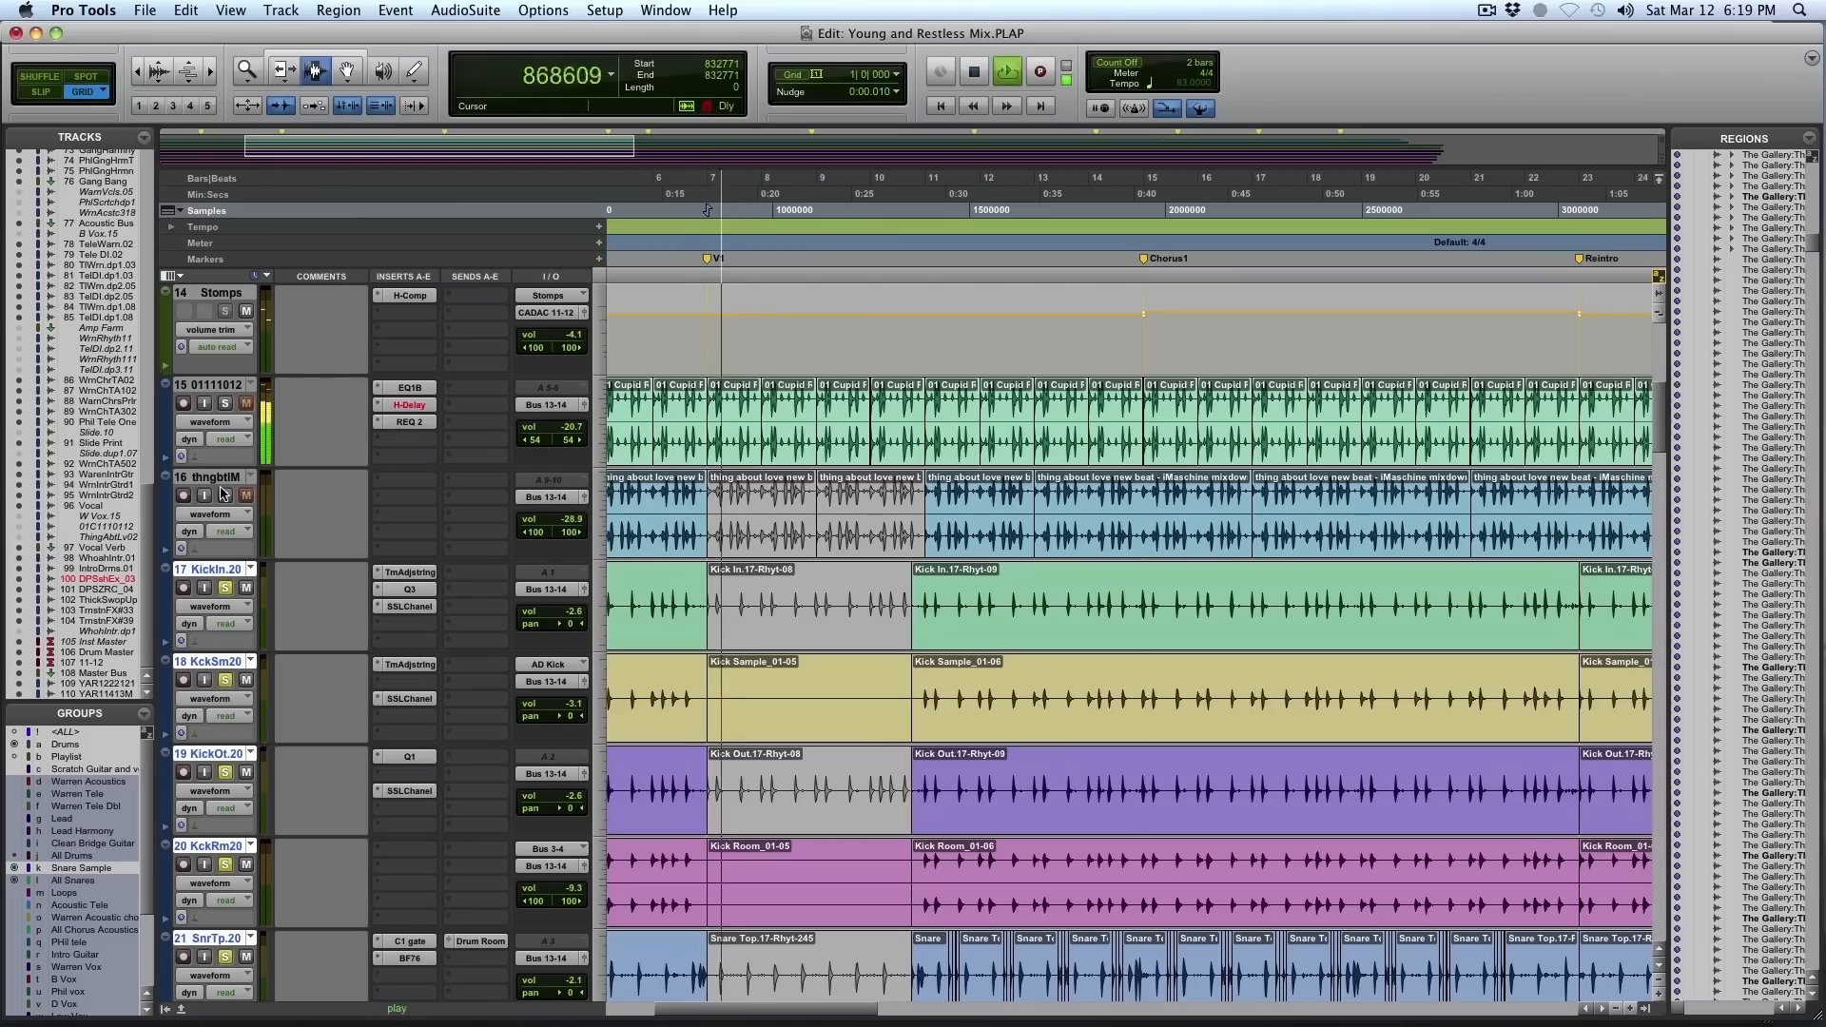
# Audition the verse 1 loops on tracks 15 and 16 and the stomp tracks through solo during playback
pyautogui.moveTo(712, 513); pyautogui.dragTo(904, 515)
pyautogui.click(904, 515)
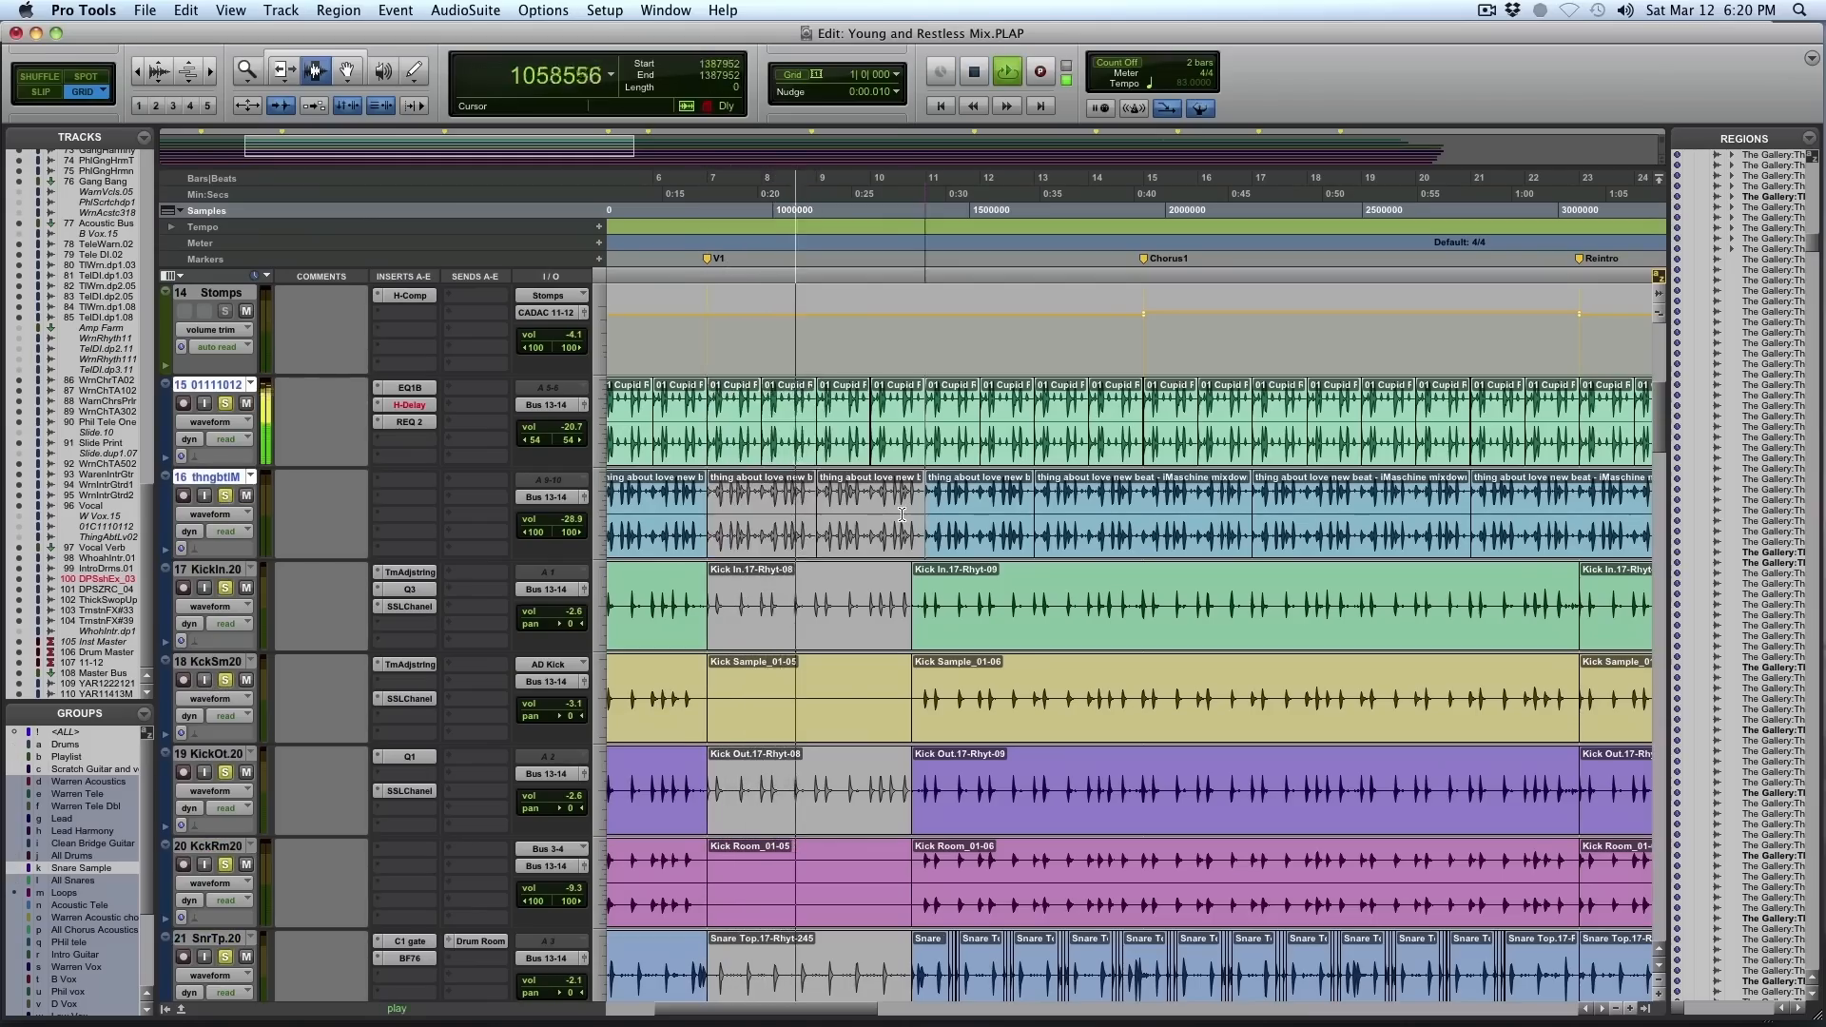
pyautogui.scroll(3, 770, 582)
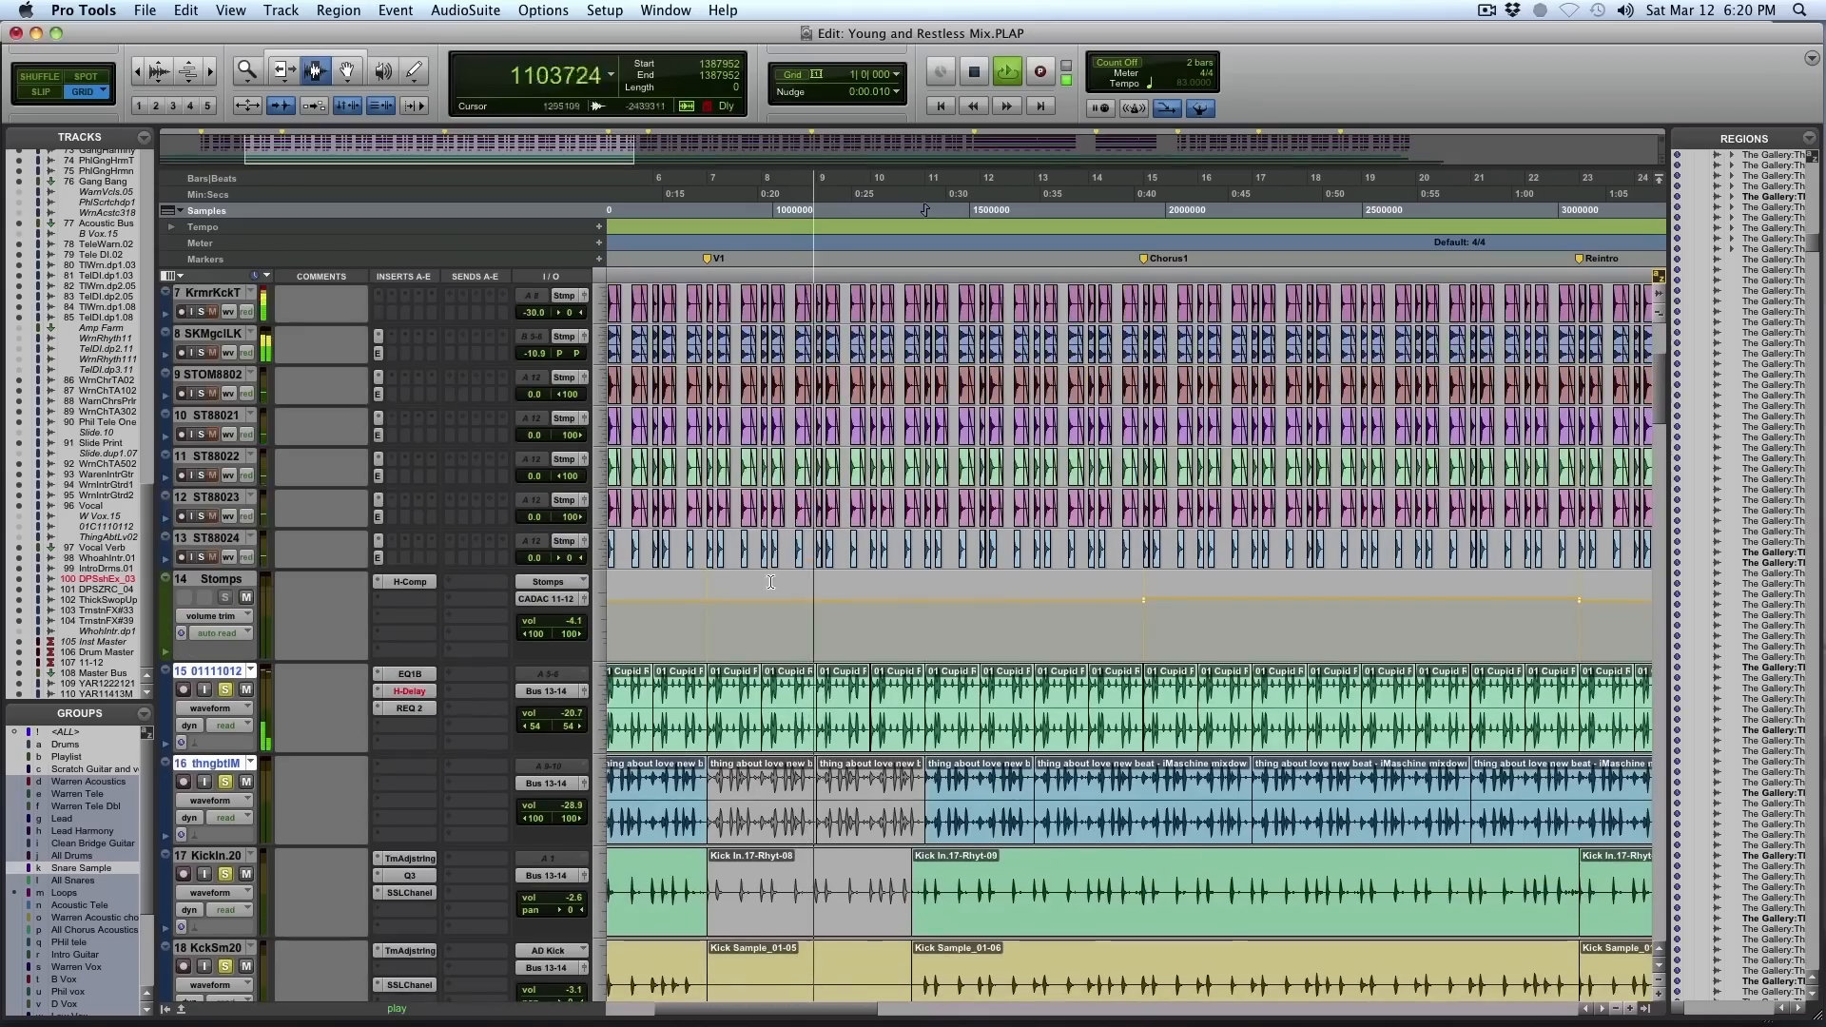
pyautogui.click(201, 557)
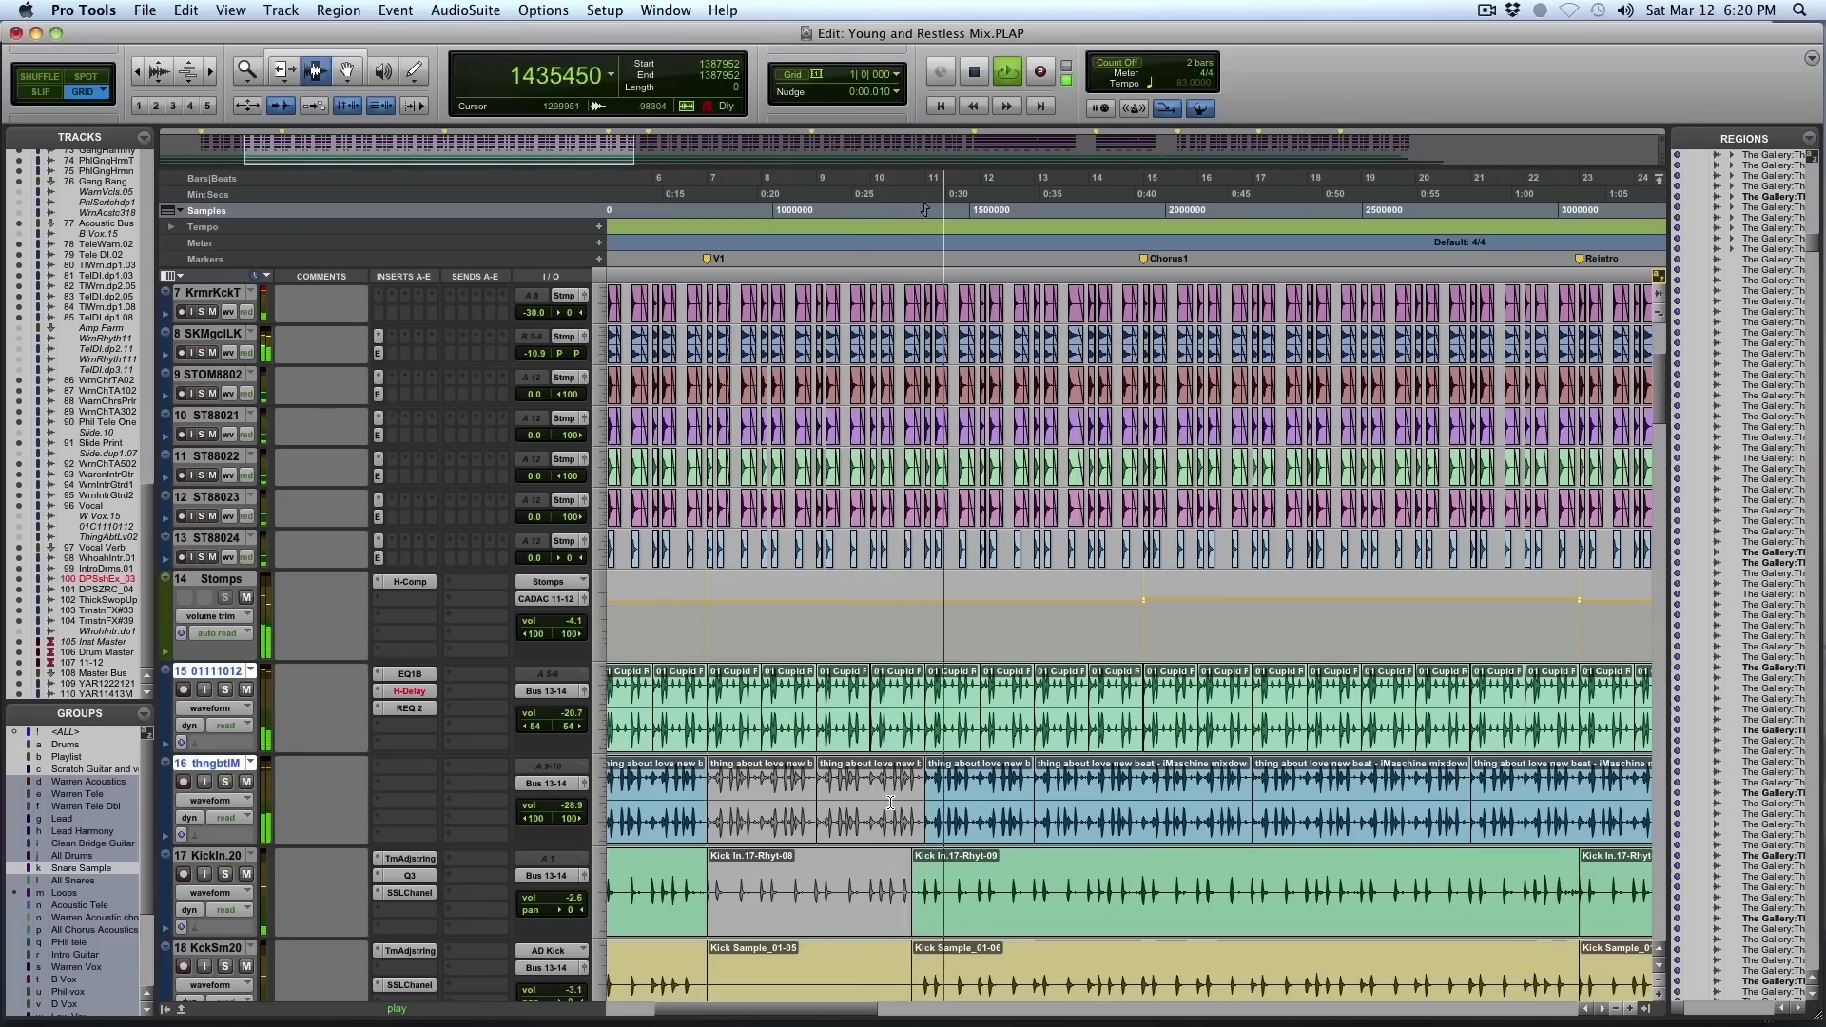
# Play from just before bar 11 and examine the kick and snare regions up close where the full drums re-enter
pyautogui.scroll(-10, 882, 784)
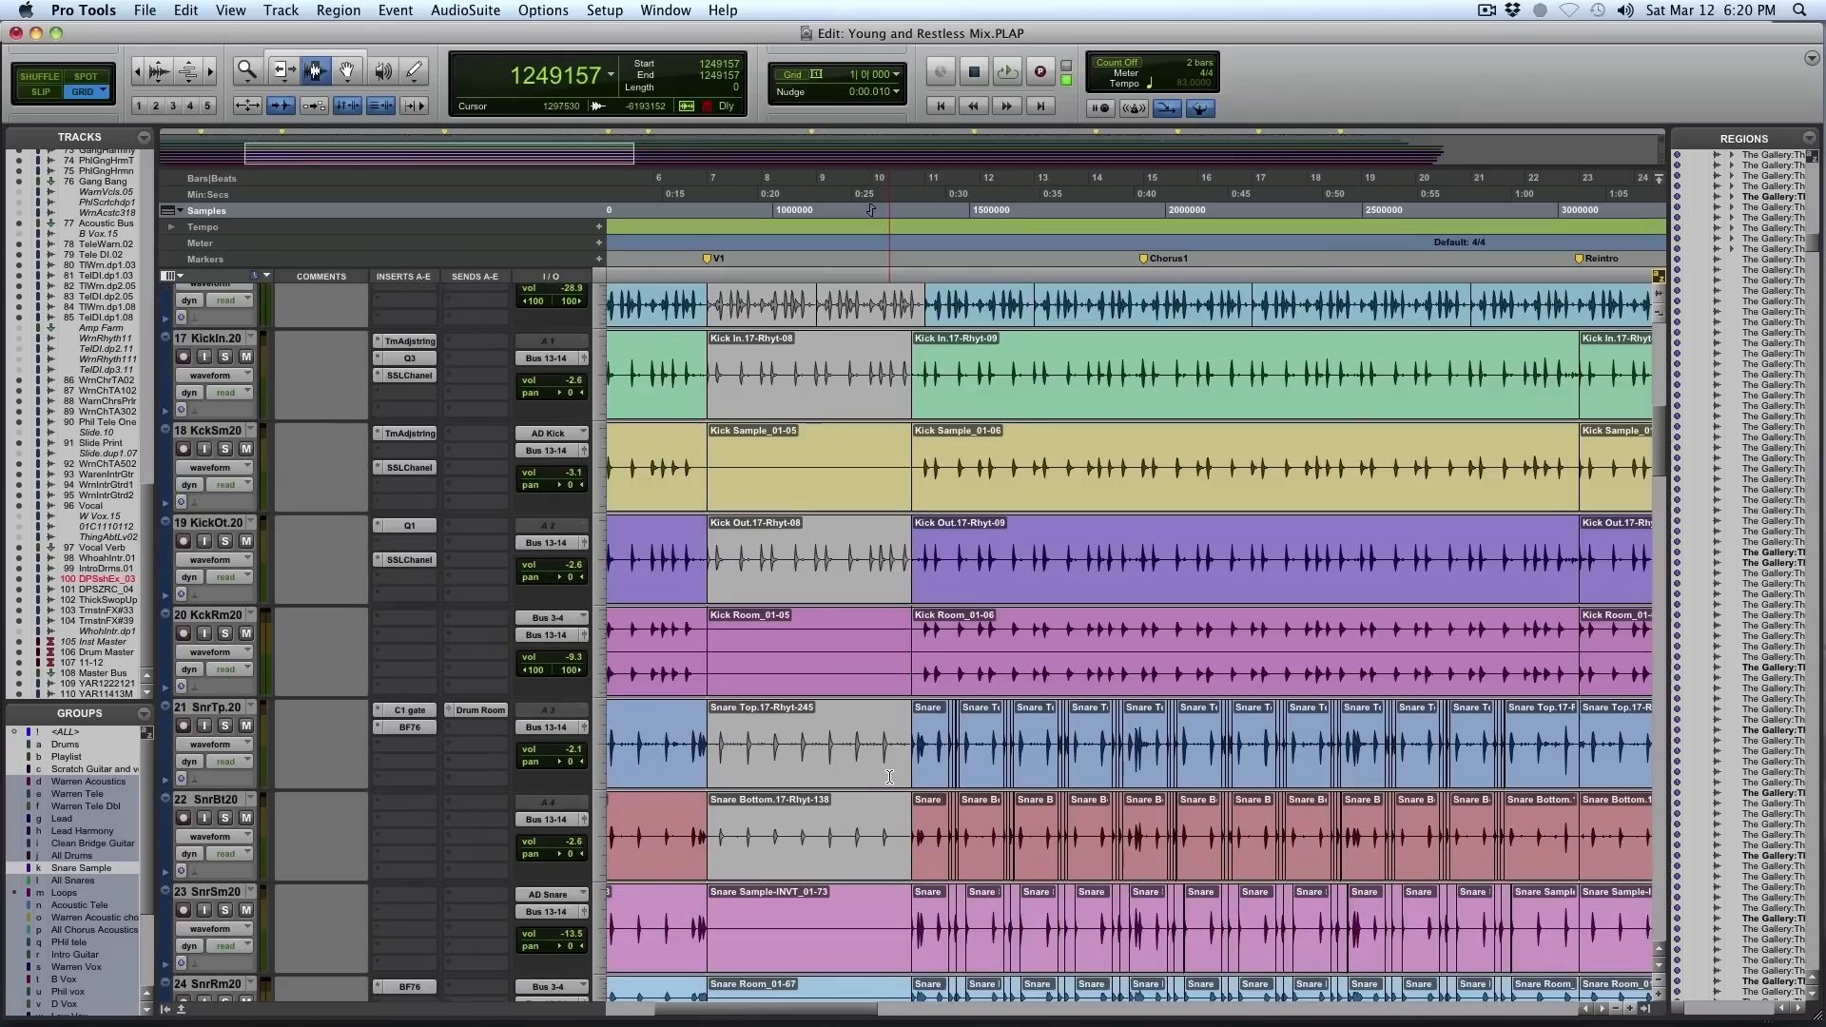
pyautogui.press('space')
pyautogui.press('F5')
pyautogui.moveTo(1210, 824); pyautogui.dragTo(1006, 816)
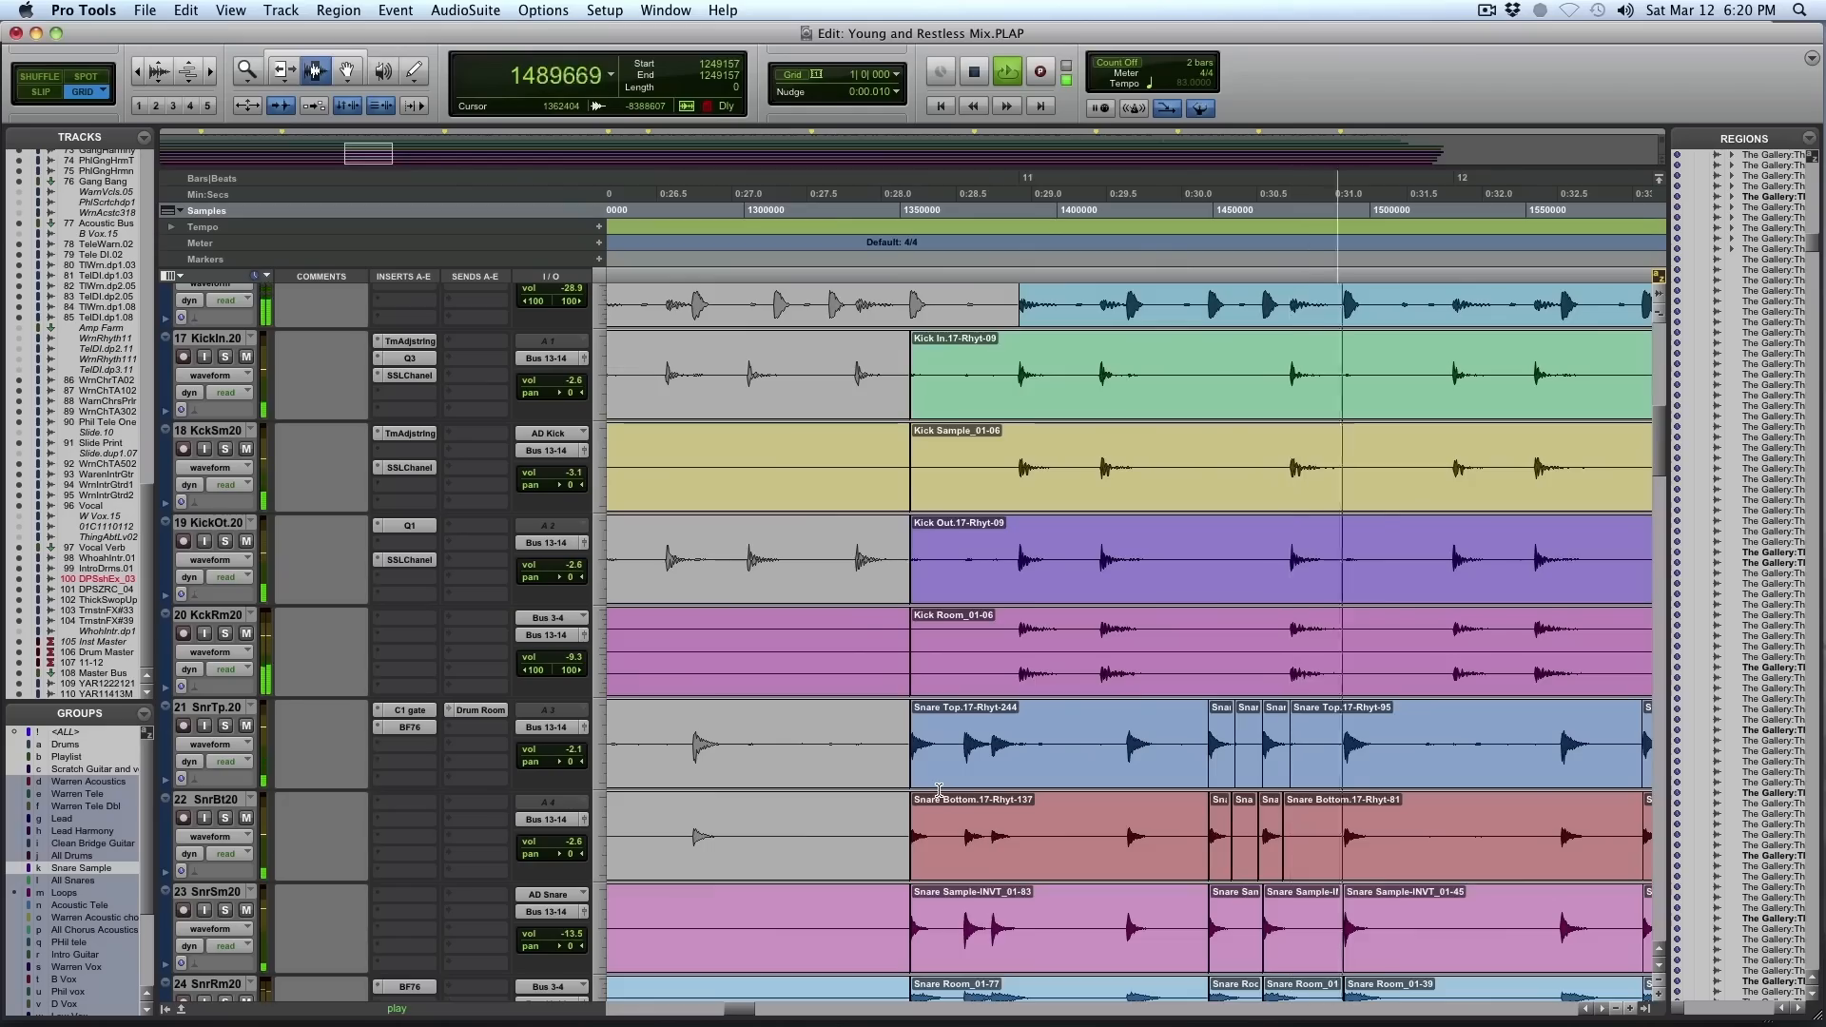
pyautogui.press('super+bracketleft')
pyautogui.press('super+bracketleft')
pyautogui.press('super+bracketleft')
pyautogui.press('F5')
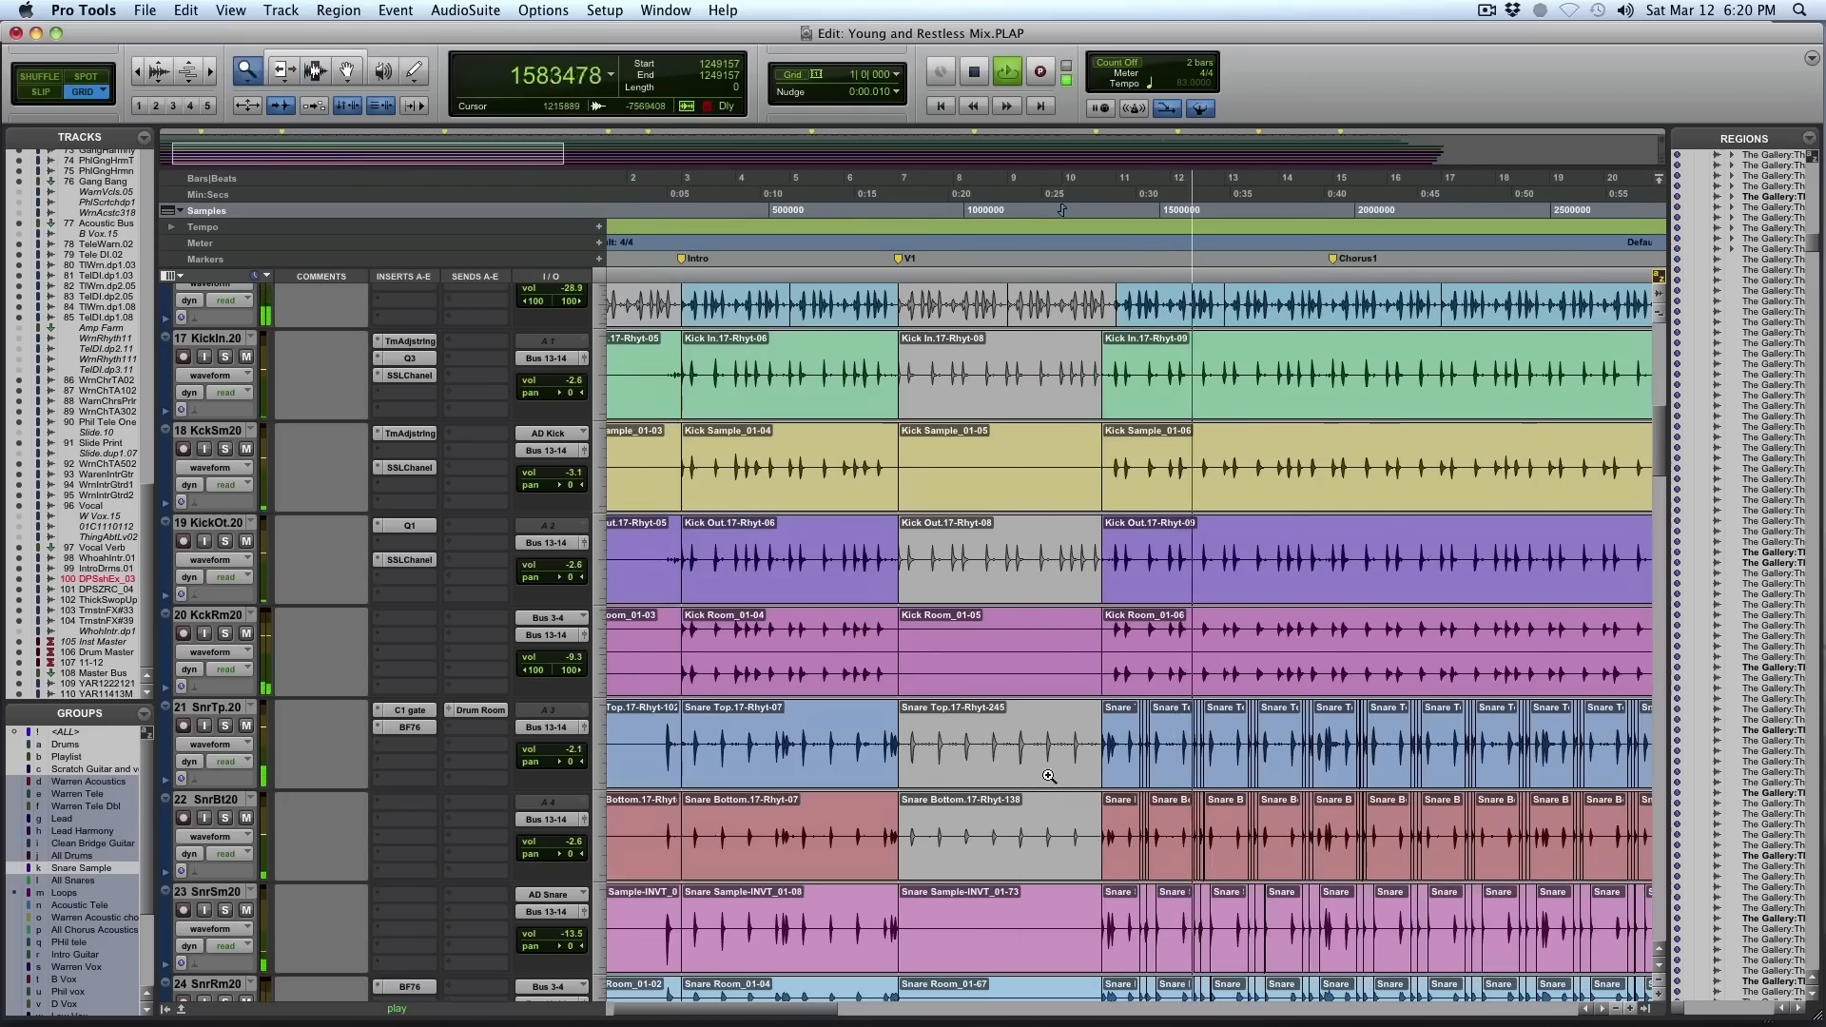
pyautogui.moveTo(1513, 776); pyautogui.dragTo(1057, 796)
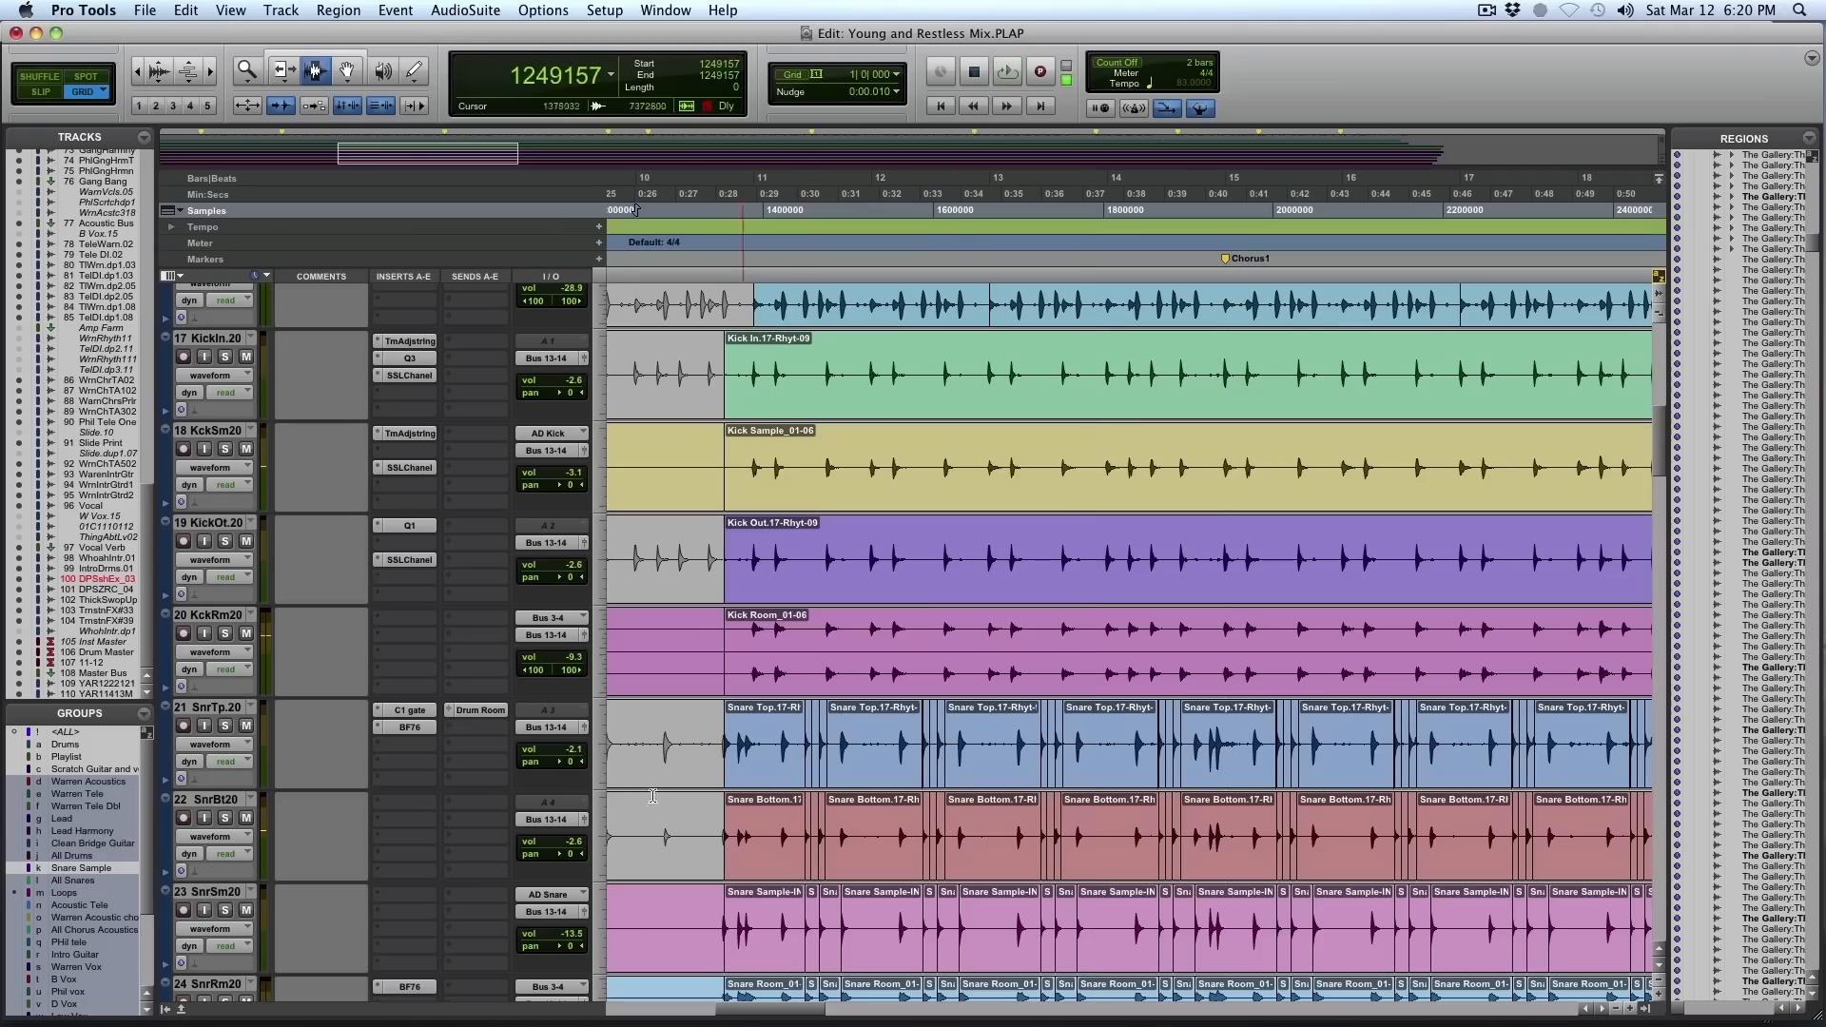
# Place the edit cursor at bar 10 on the drum tracks and play the drums' re-entry at bar 11
pyautogui.press('super+bracketleft')
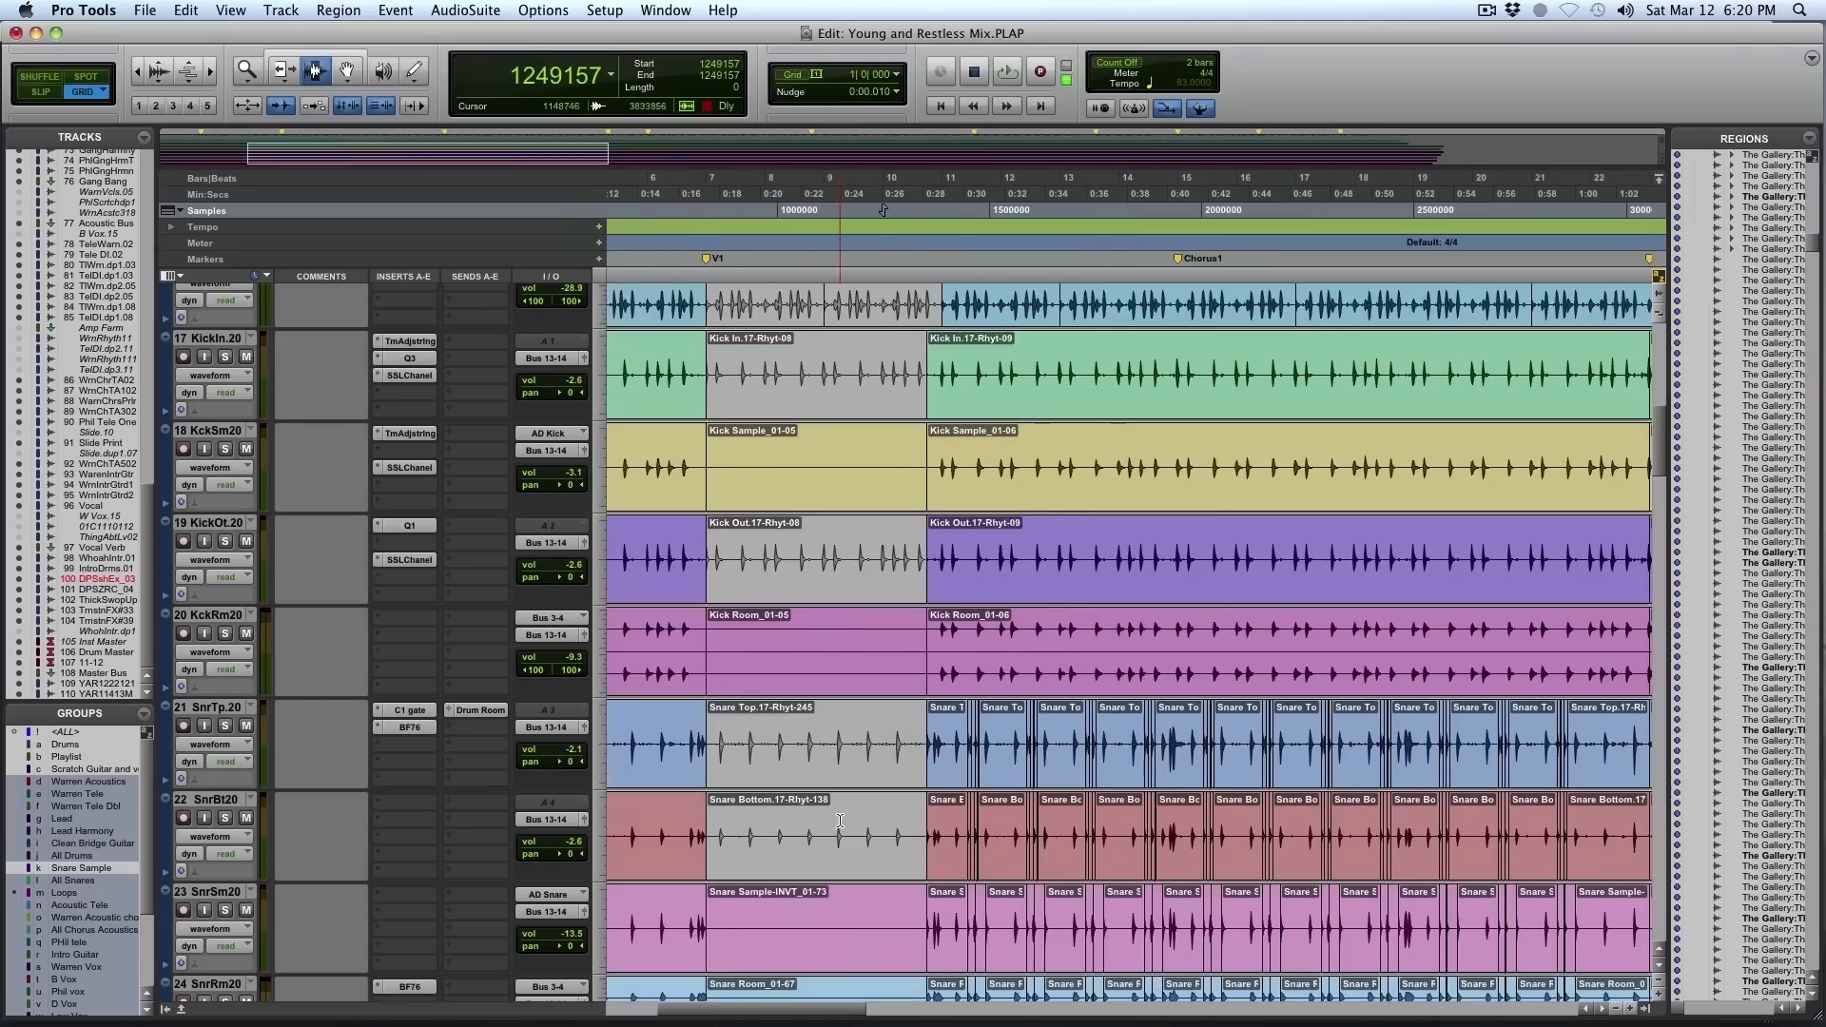
pyautogui.click(893, 723)
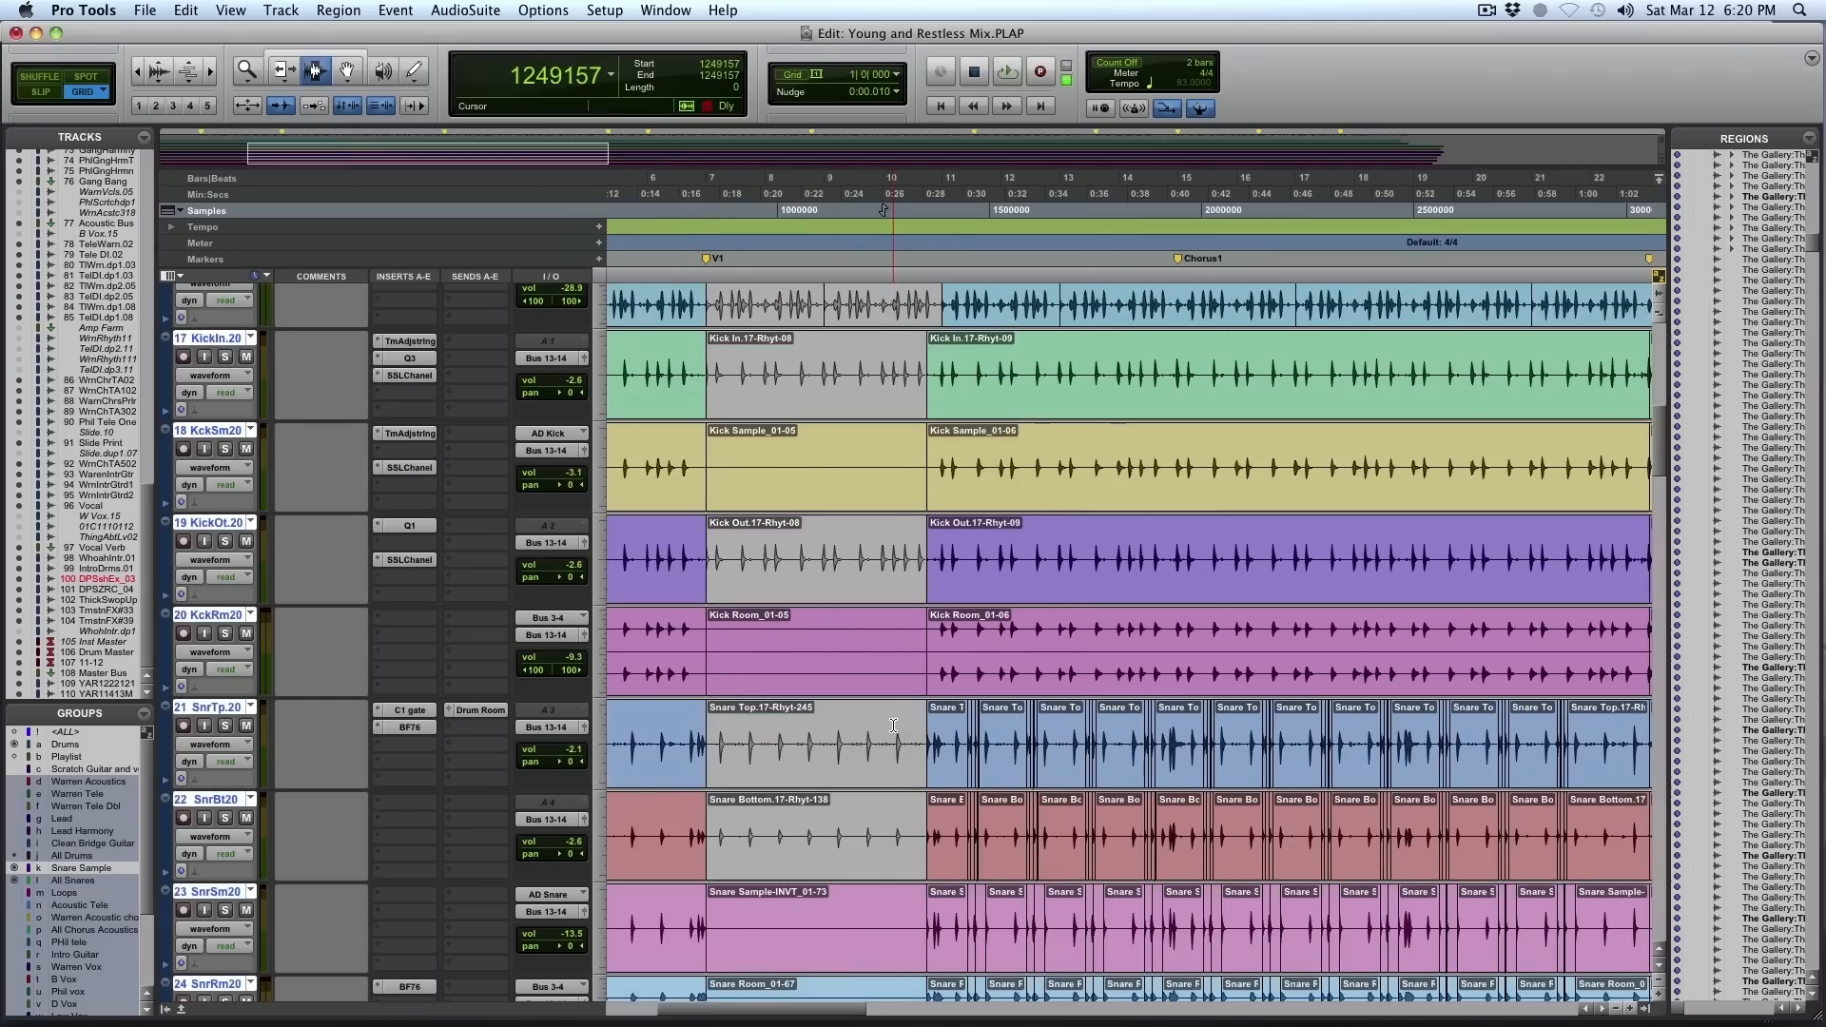
pyautogui.scroll(-3, 999, 839)
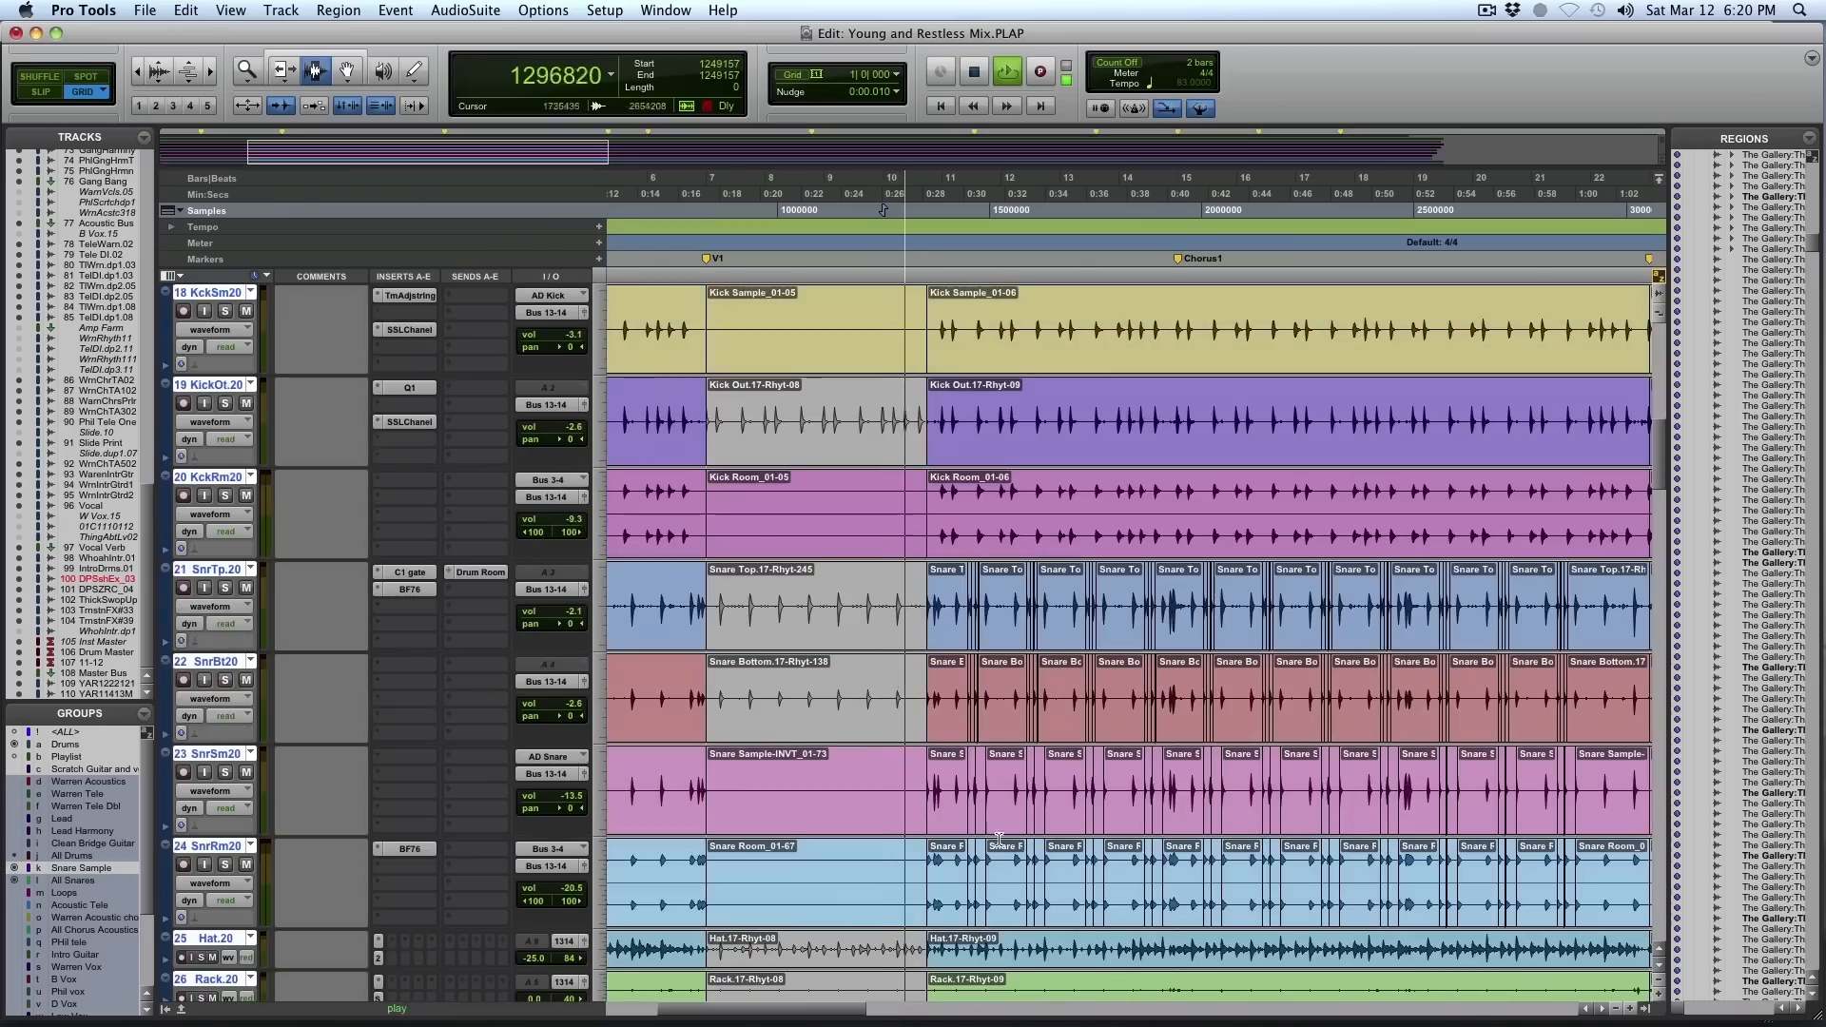
pyautogui.press('F5')
pyautogui.click(914, 857)
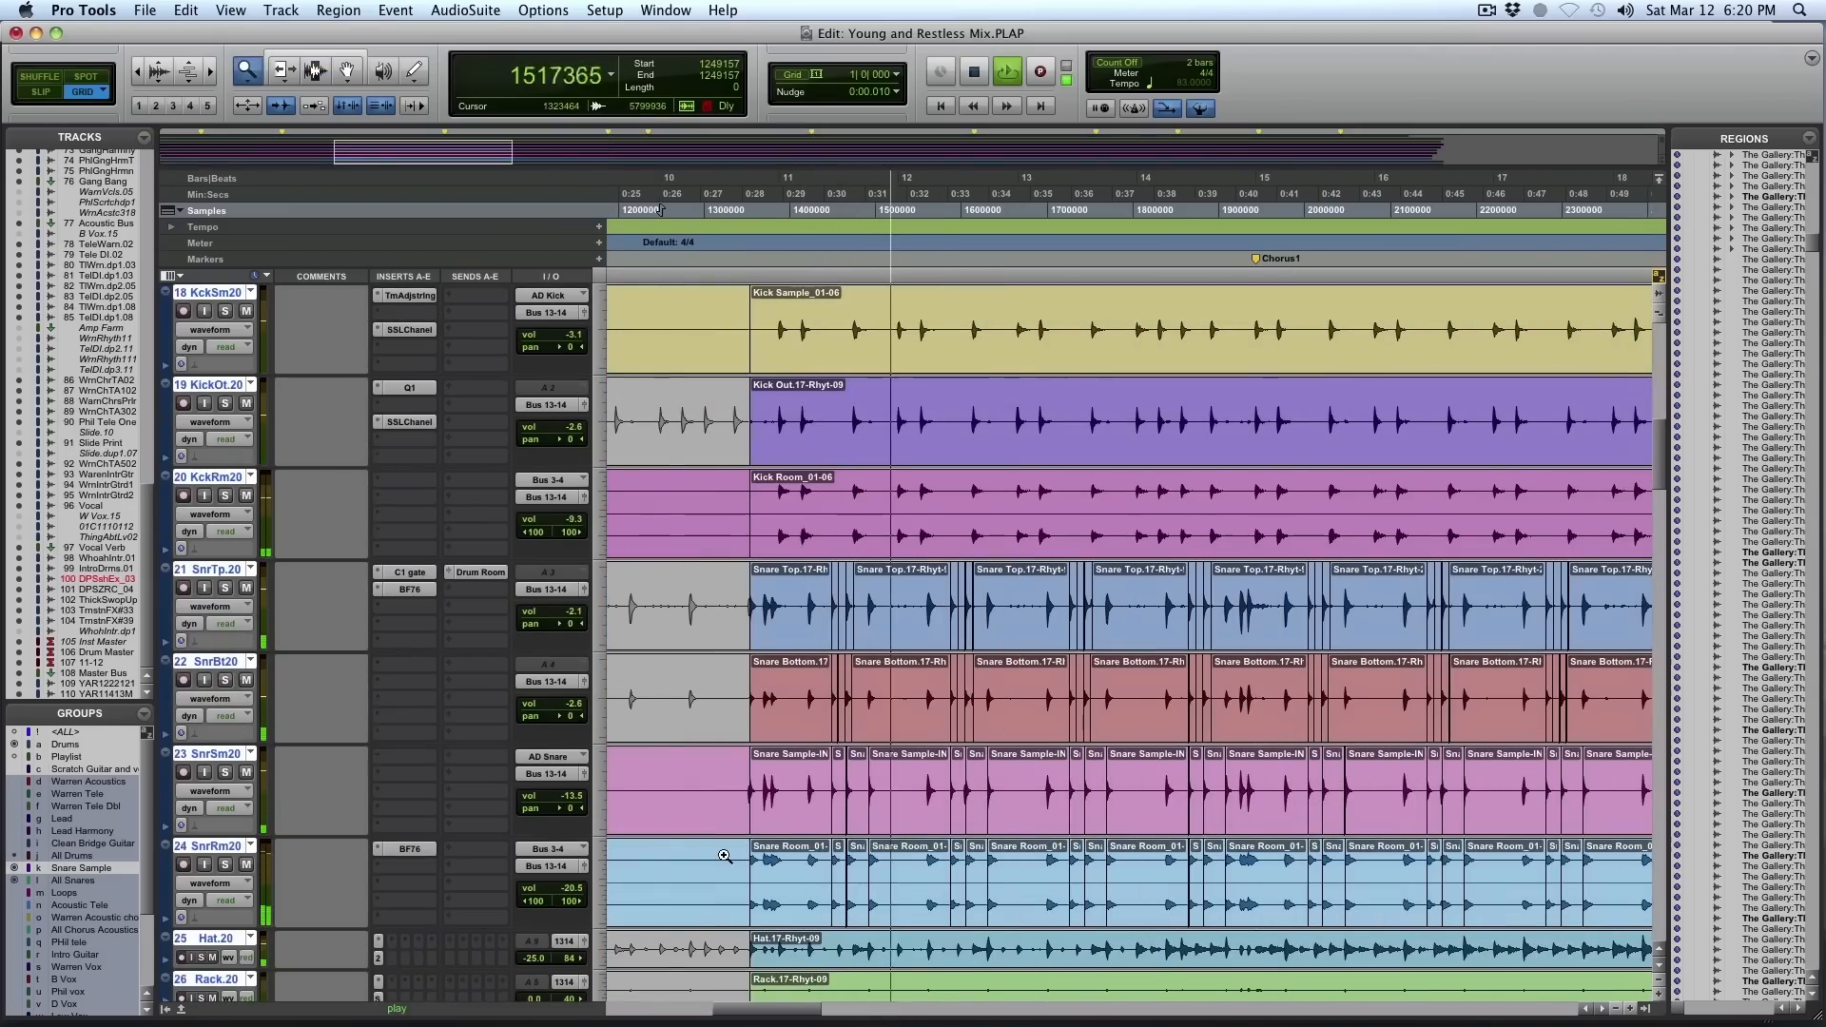
pyautogui.press('space')
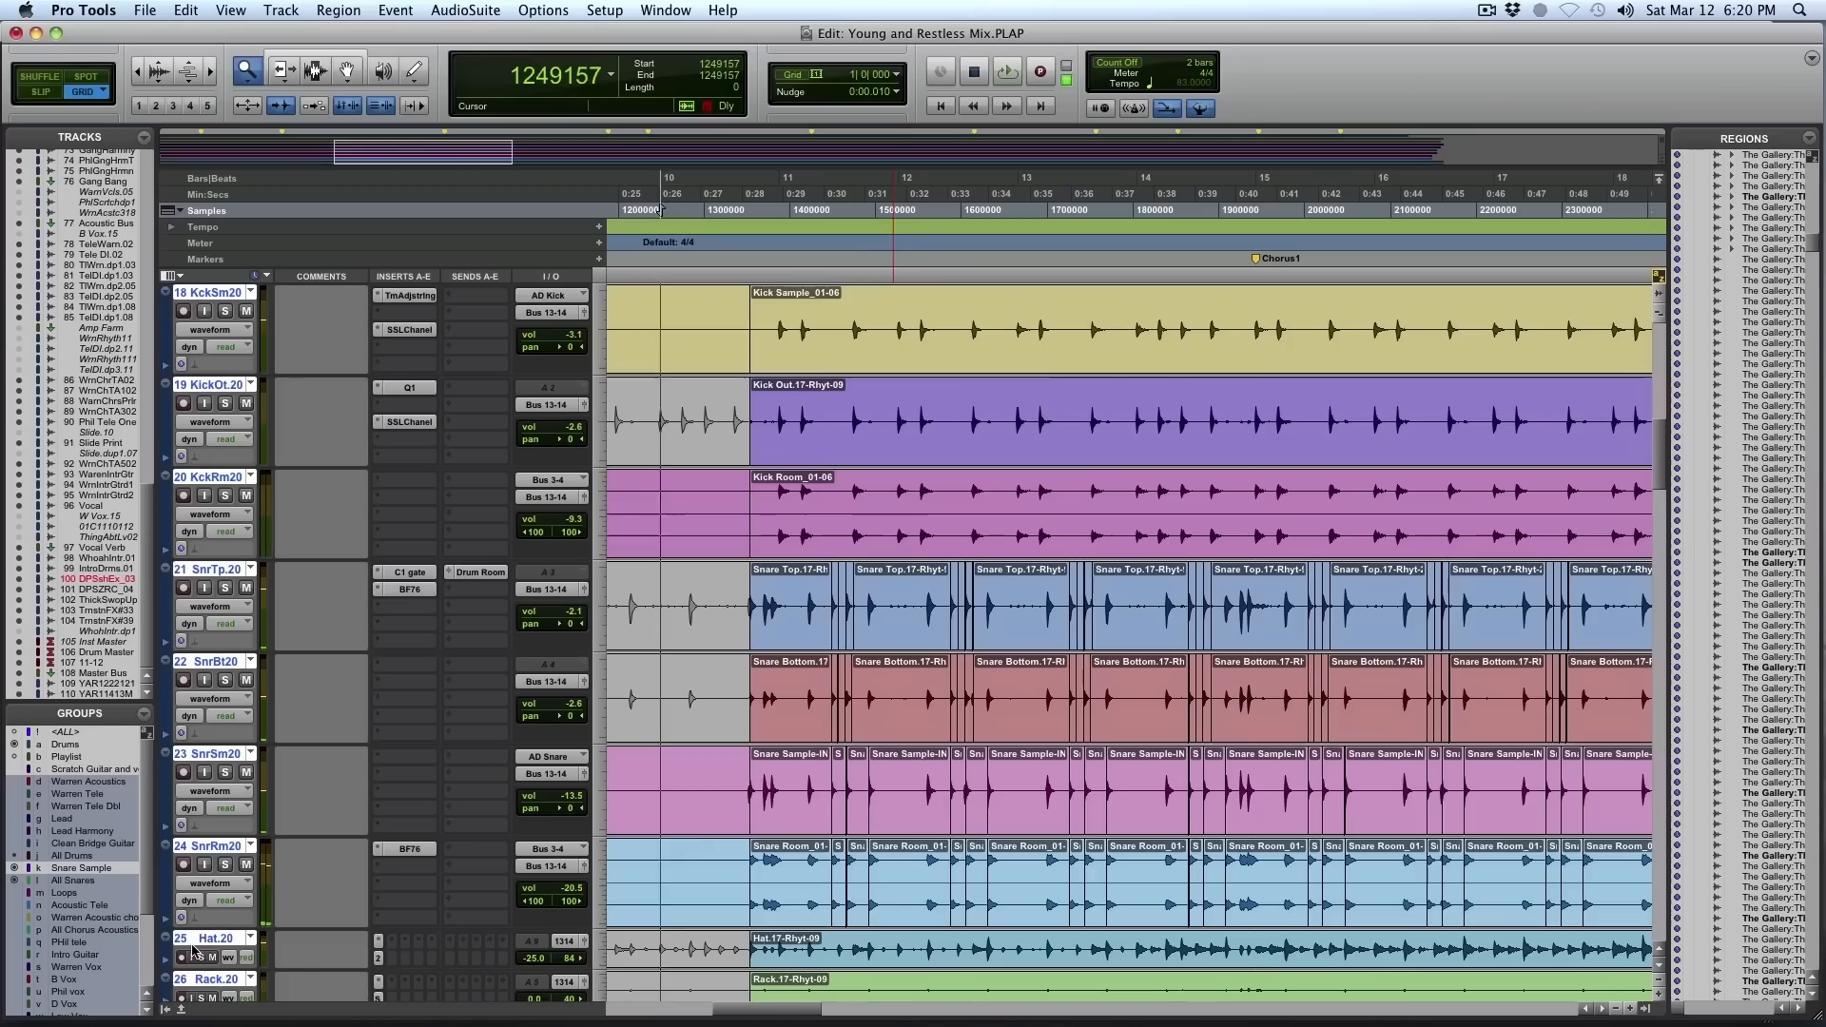
# Select the drum regions from bar 11 to the Reintro marker and play them while viewing the hits up close
pyautogui.doubleClick(889, 967)
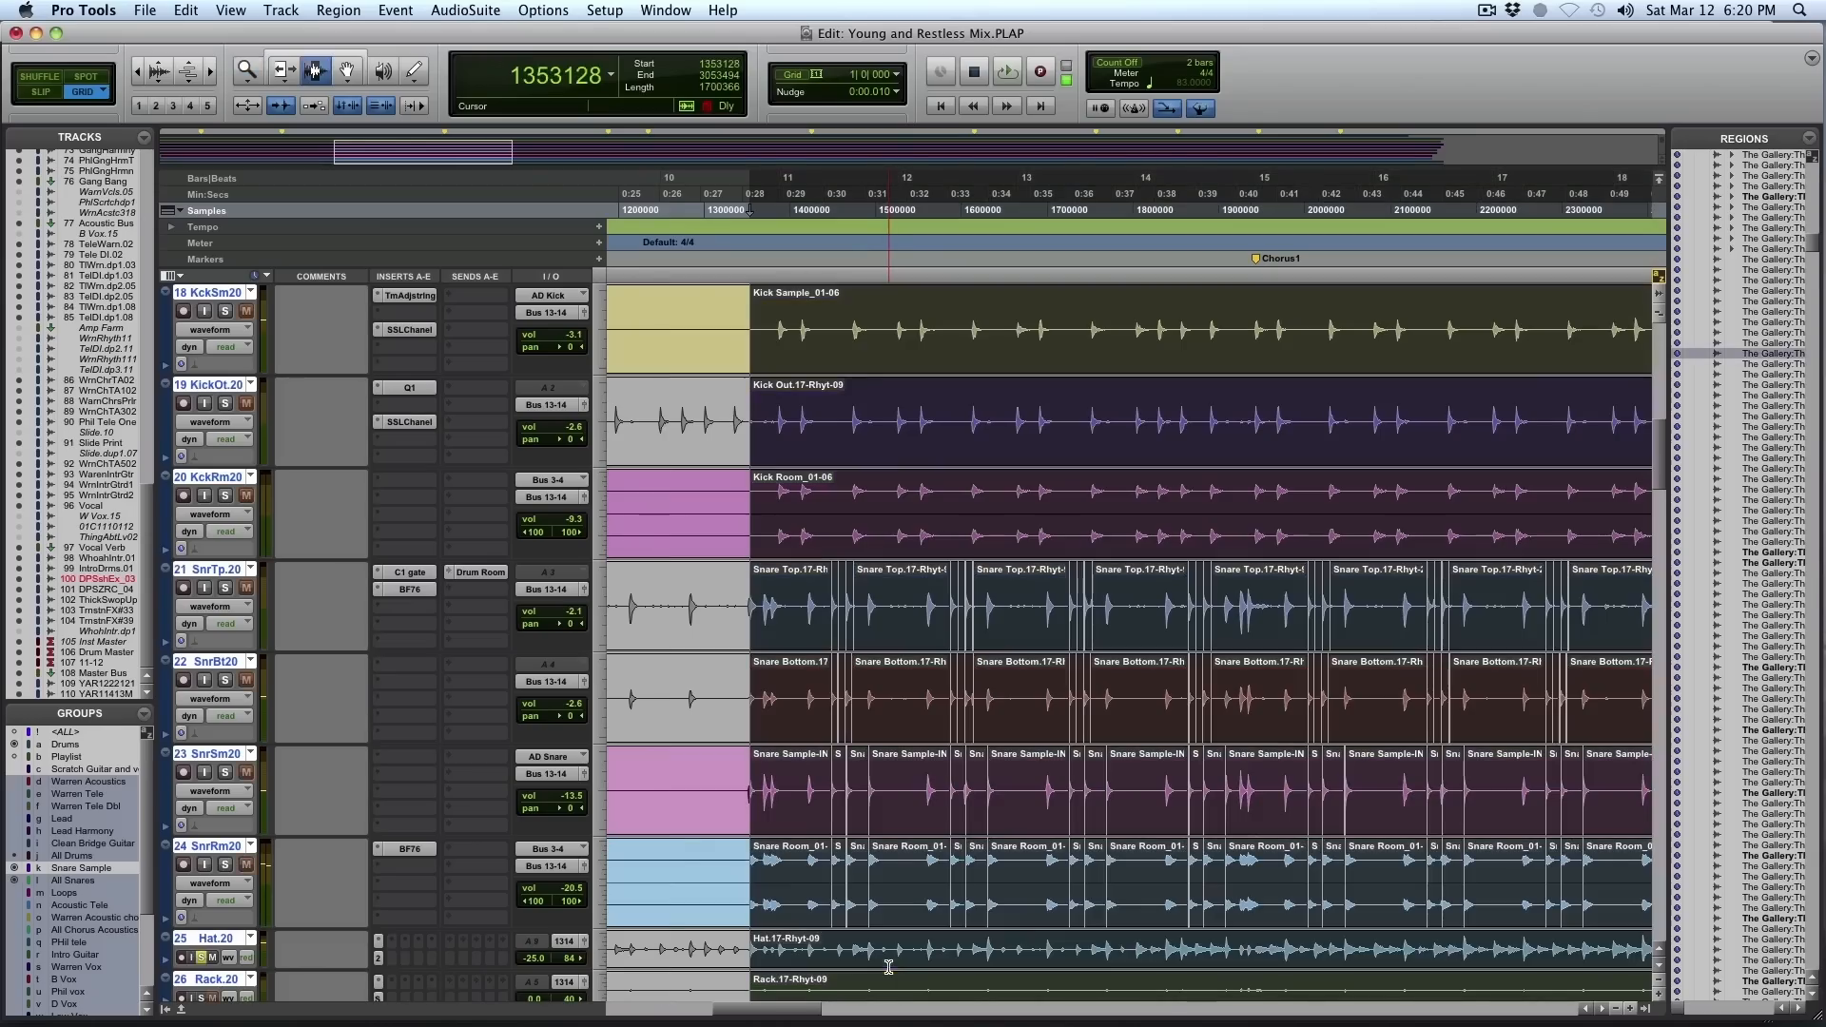
pyautogui.press('space')
pyautogui.press('F5')
pyautogui.moveTo(714, 969); pyautogui.dragTo(1176, 933)
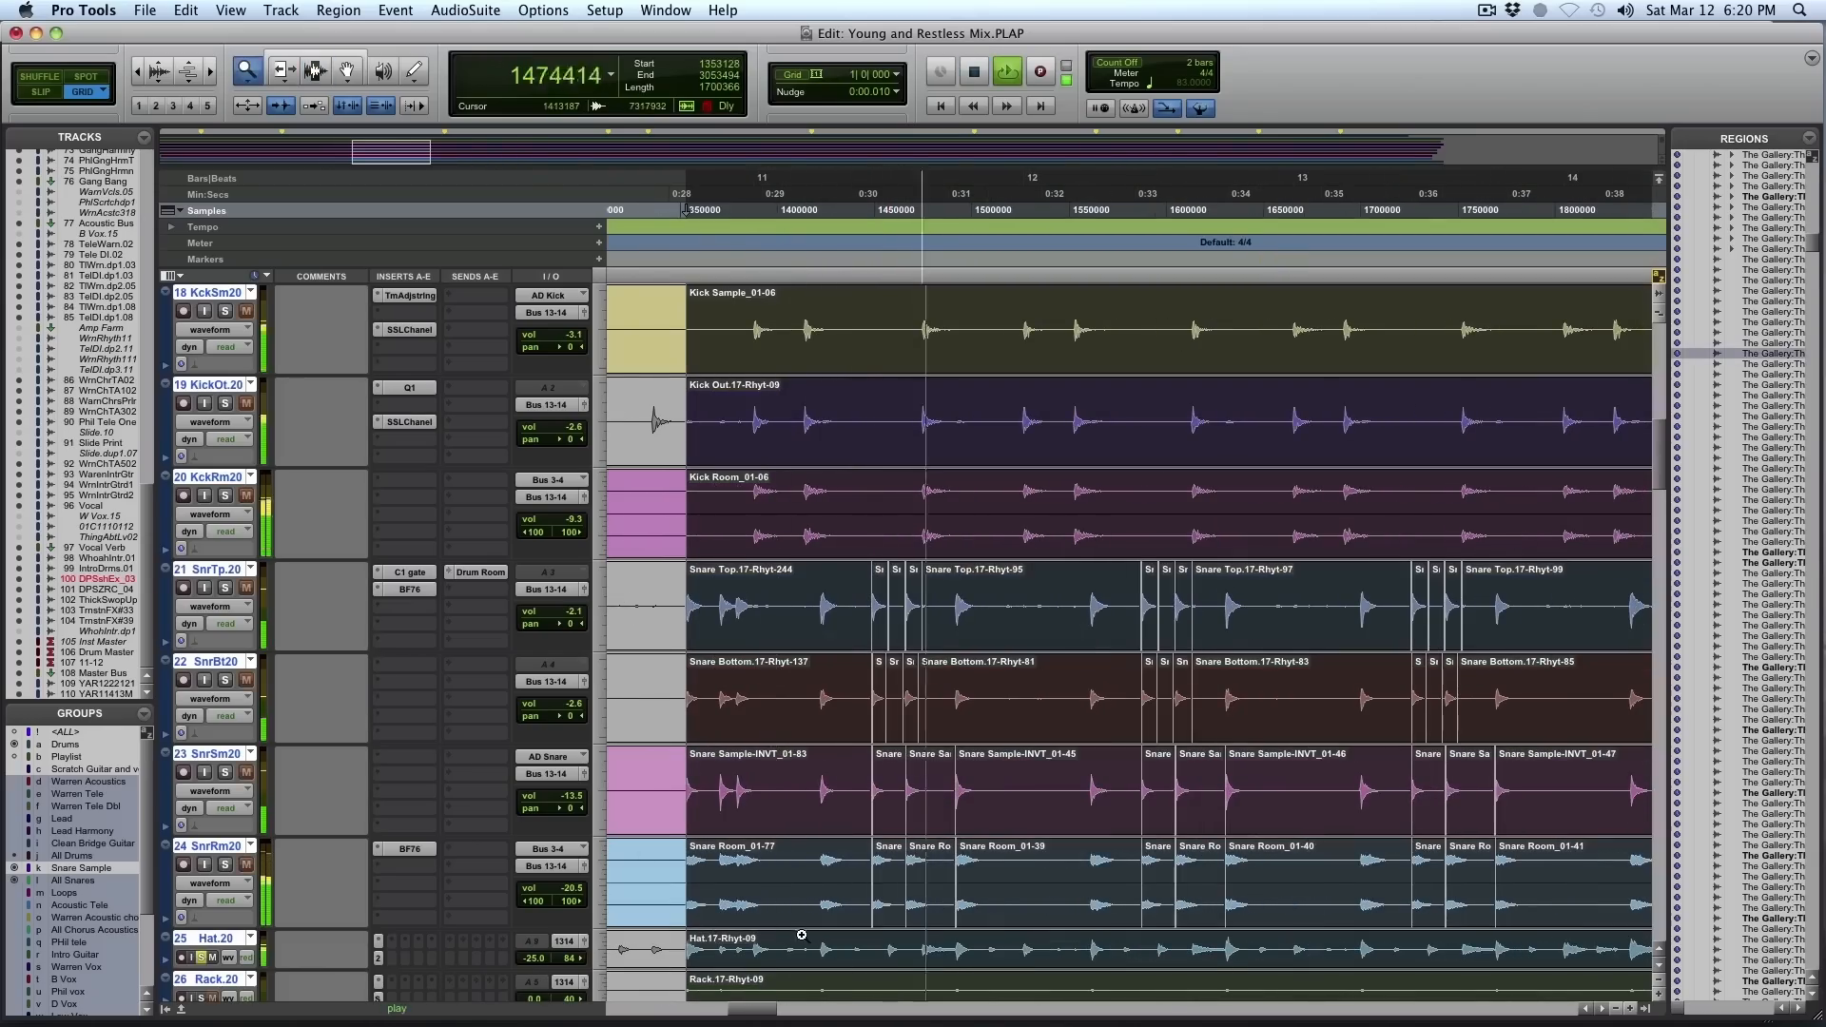
pyautogui.press('F6')
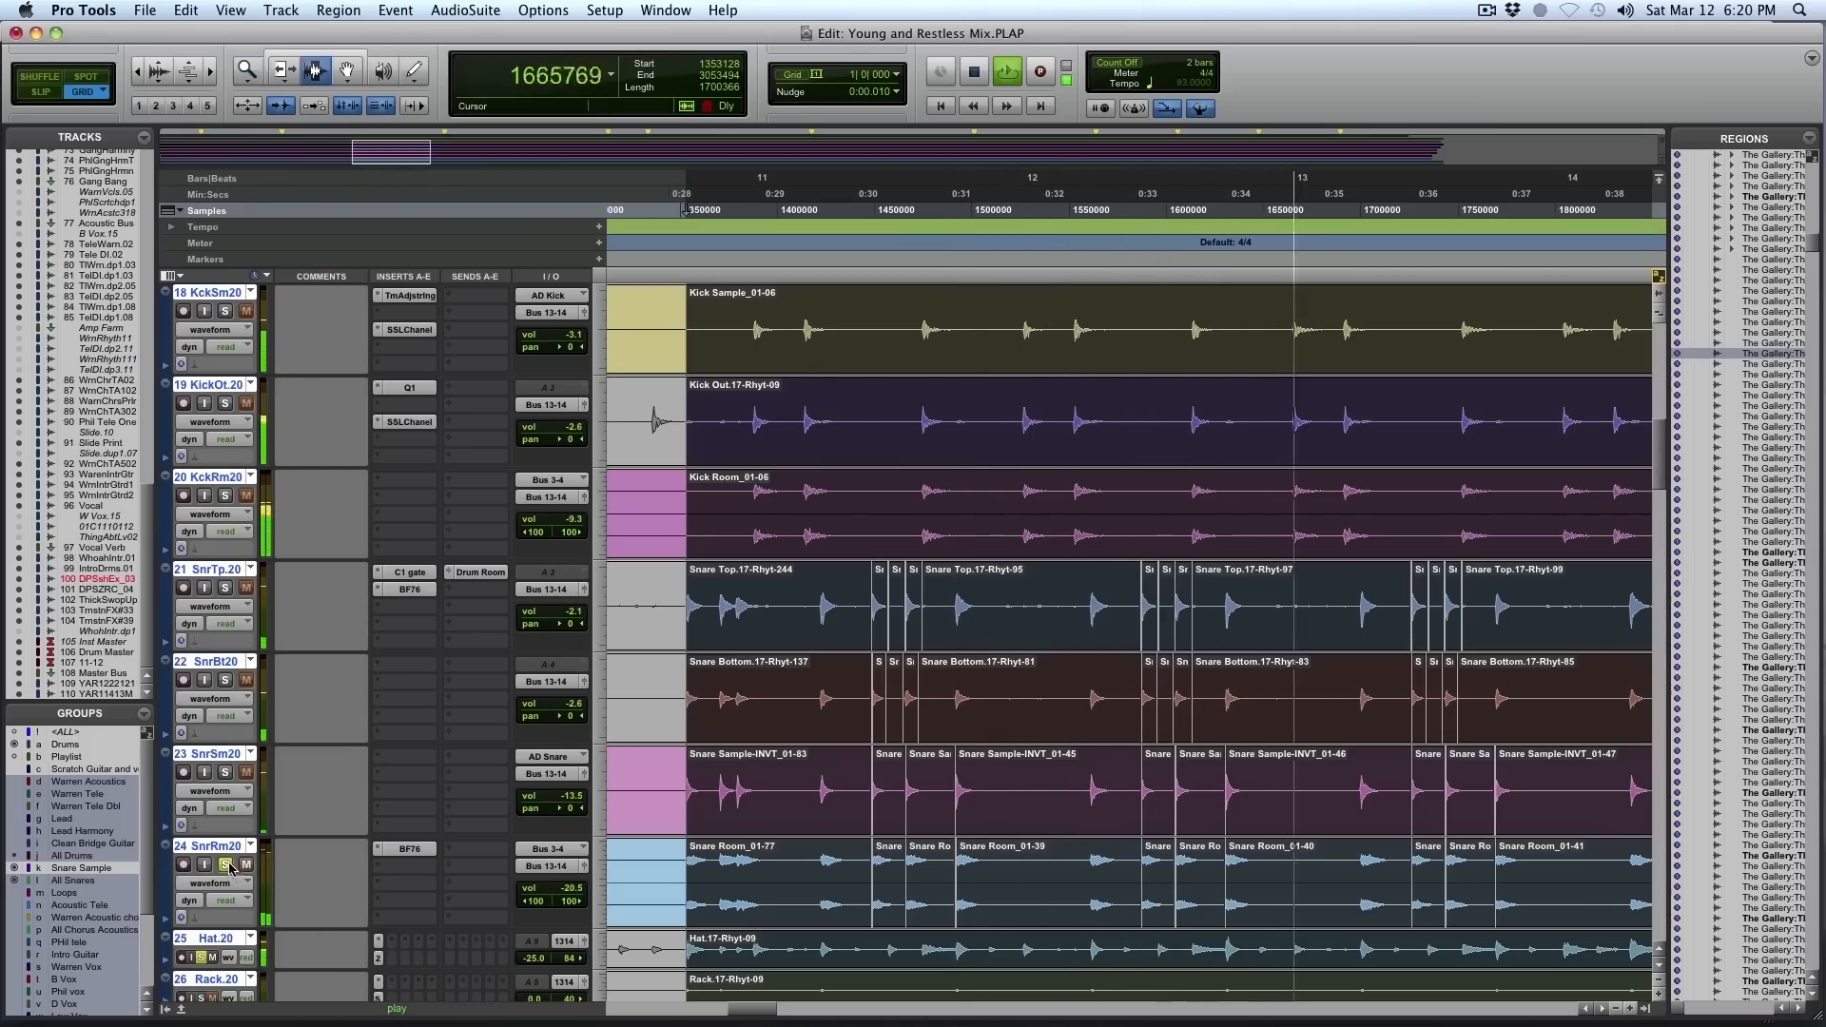
# Audition the kick and snare tracks through solo during playback, and return to a wider view of the arrangement
pyautogui.click(228, 772)
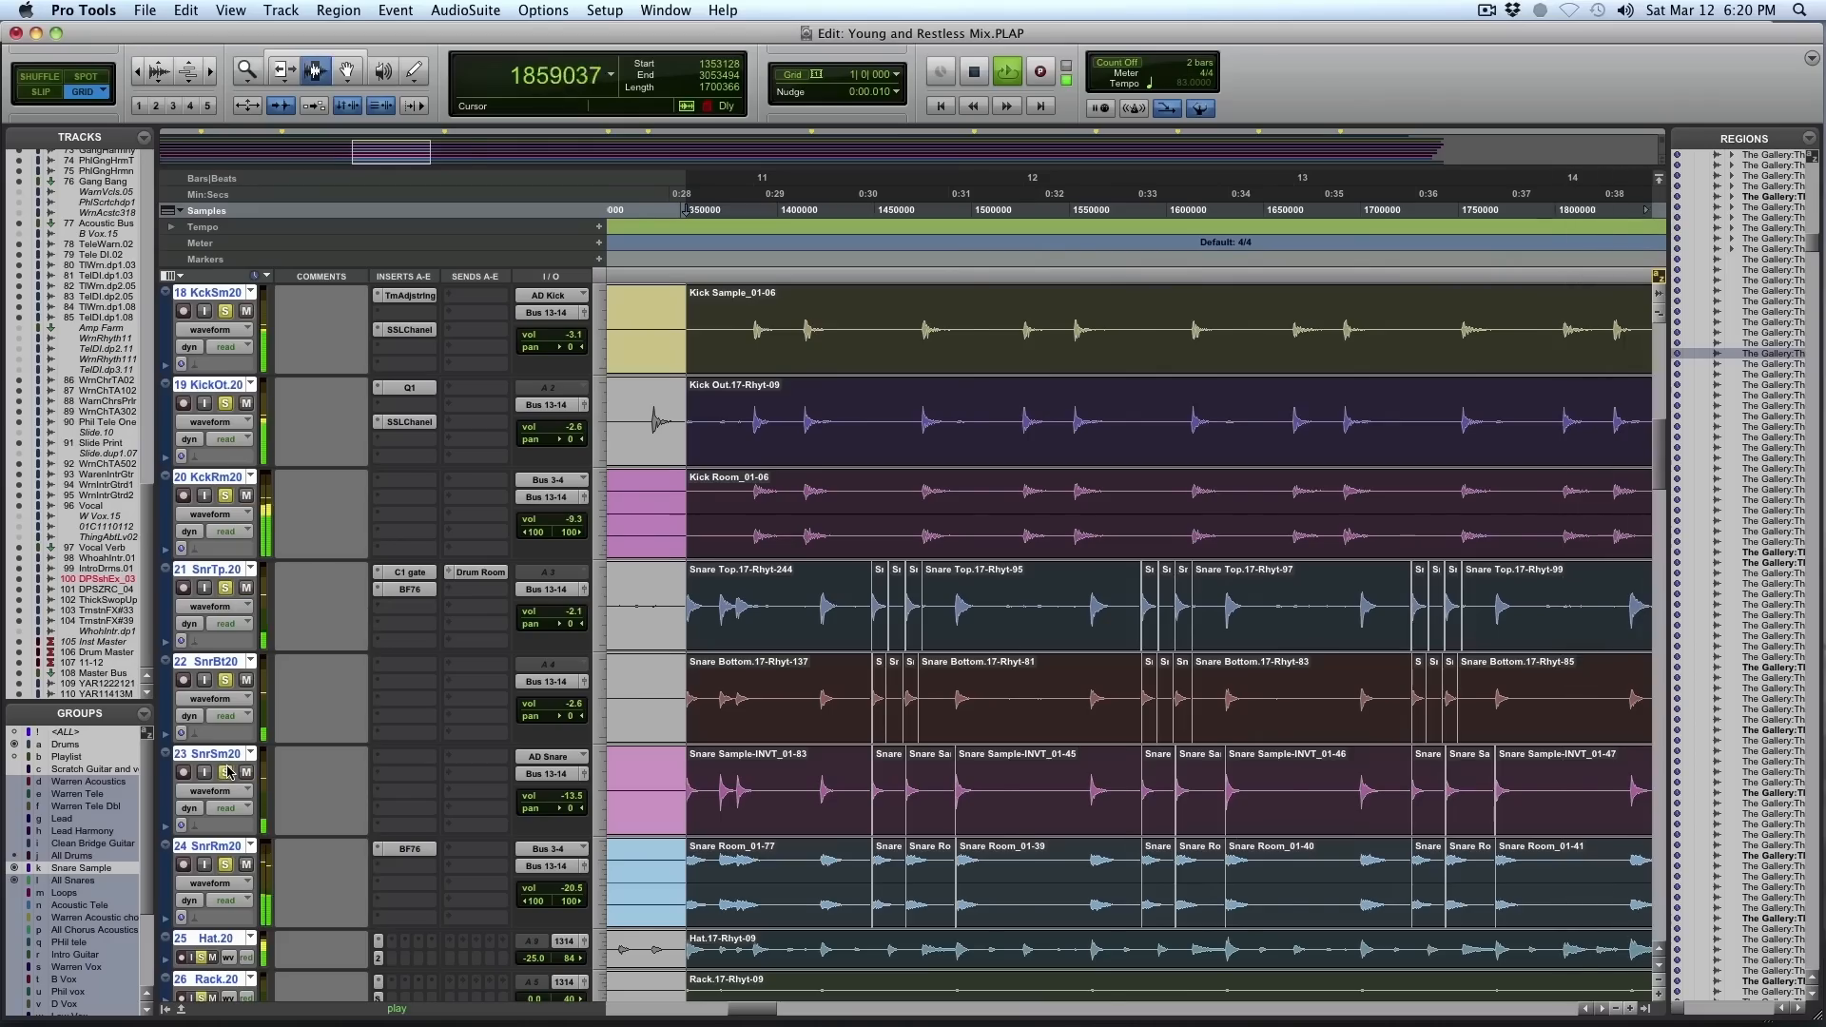
pyautogui.press('r')
pyautogui.press('r')
pyautogui.press('r')
pyautogui.press('F5')
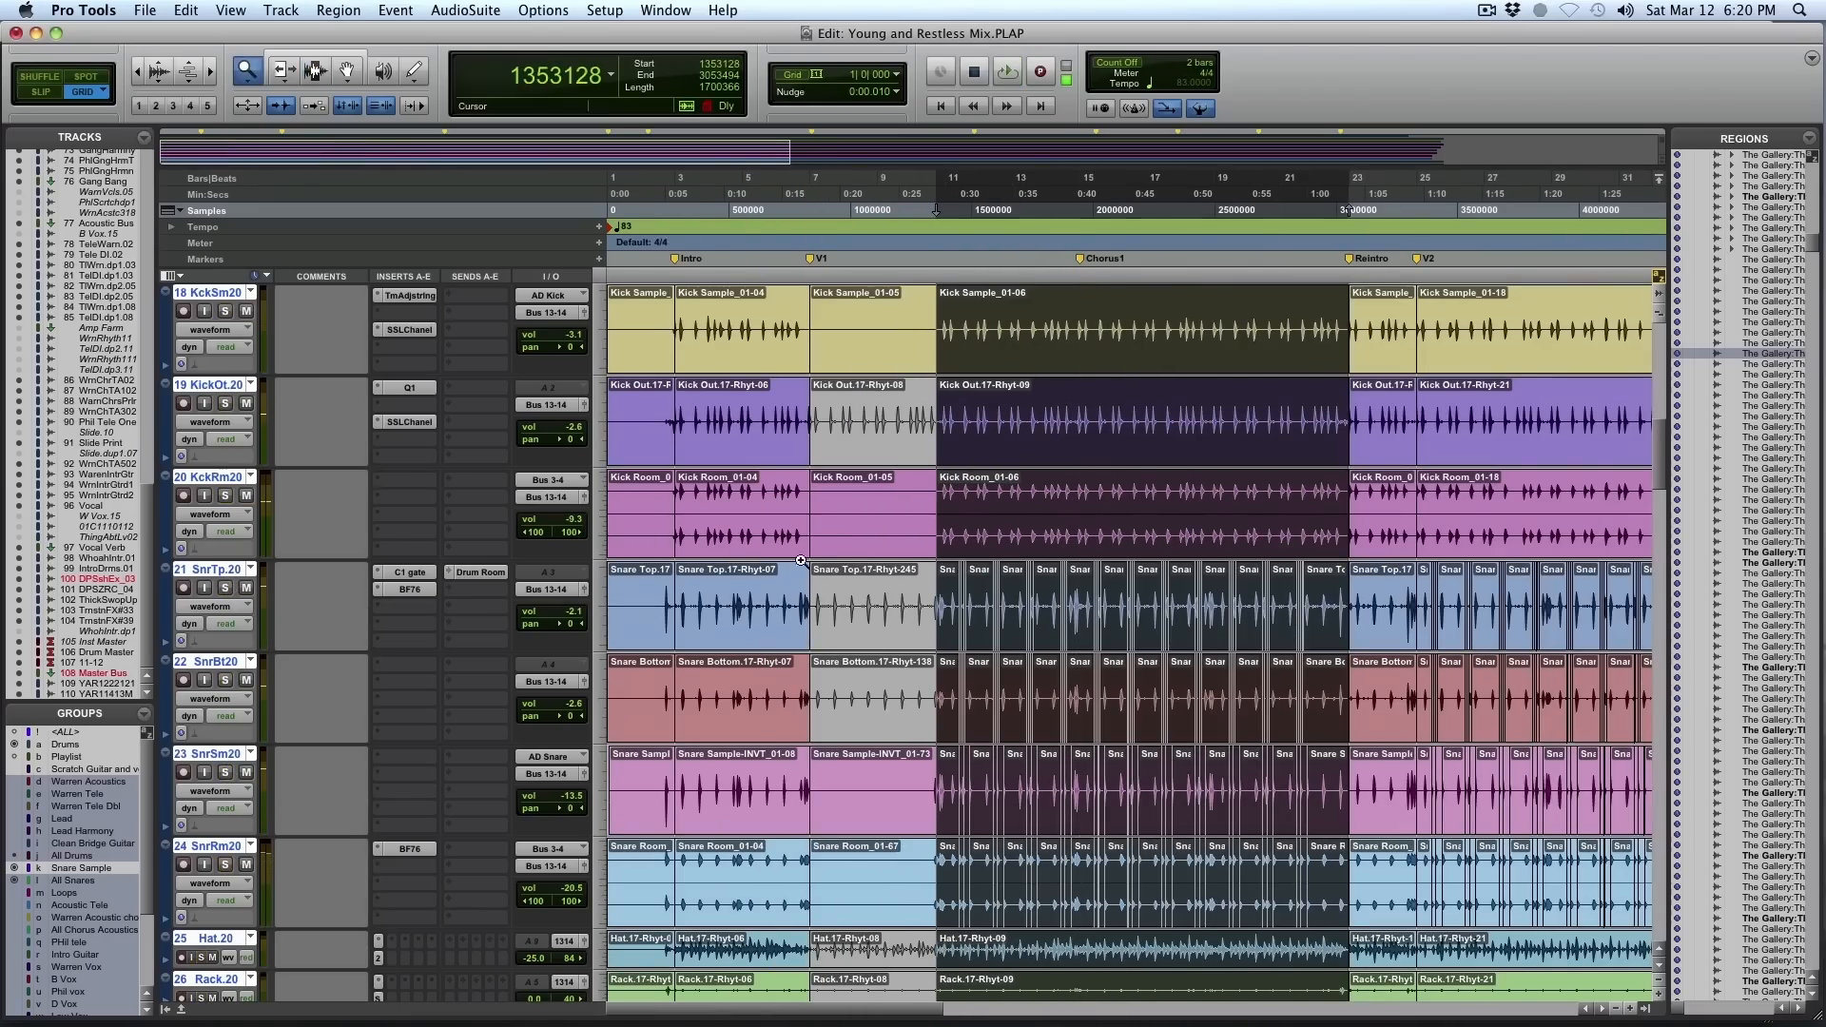
# Play from bar 10 into Chorus1 and examine the snare, hat, overhead, ribbon and crush mic regions at several zoom levels
pyautogui.doubleClick(1046, 505)
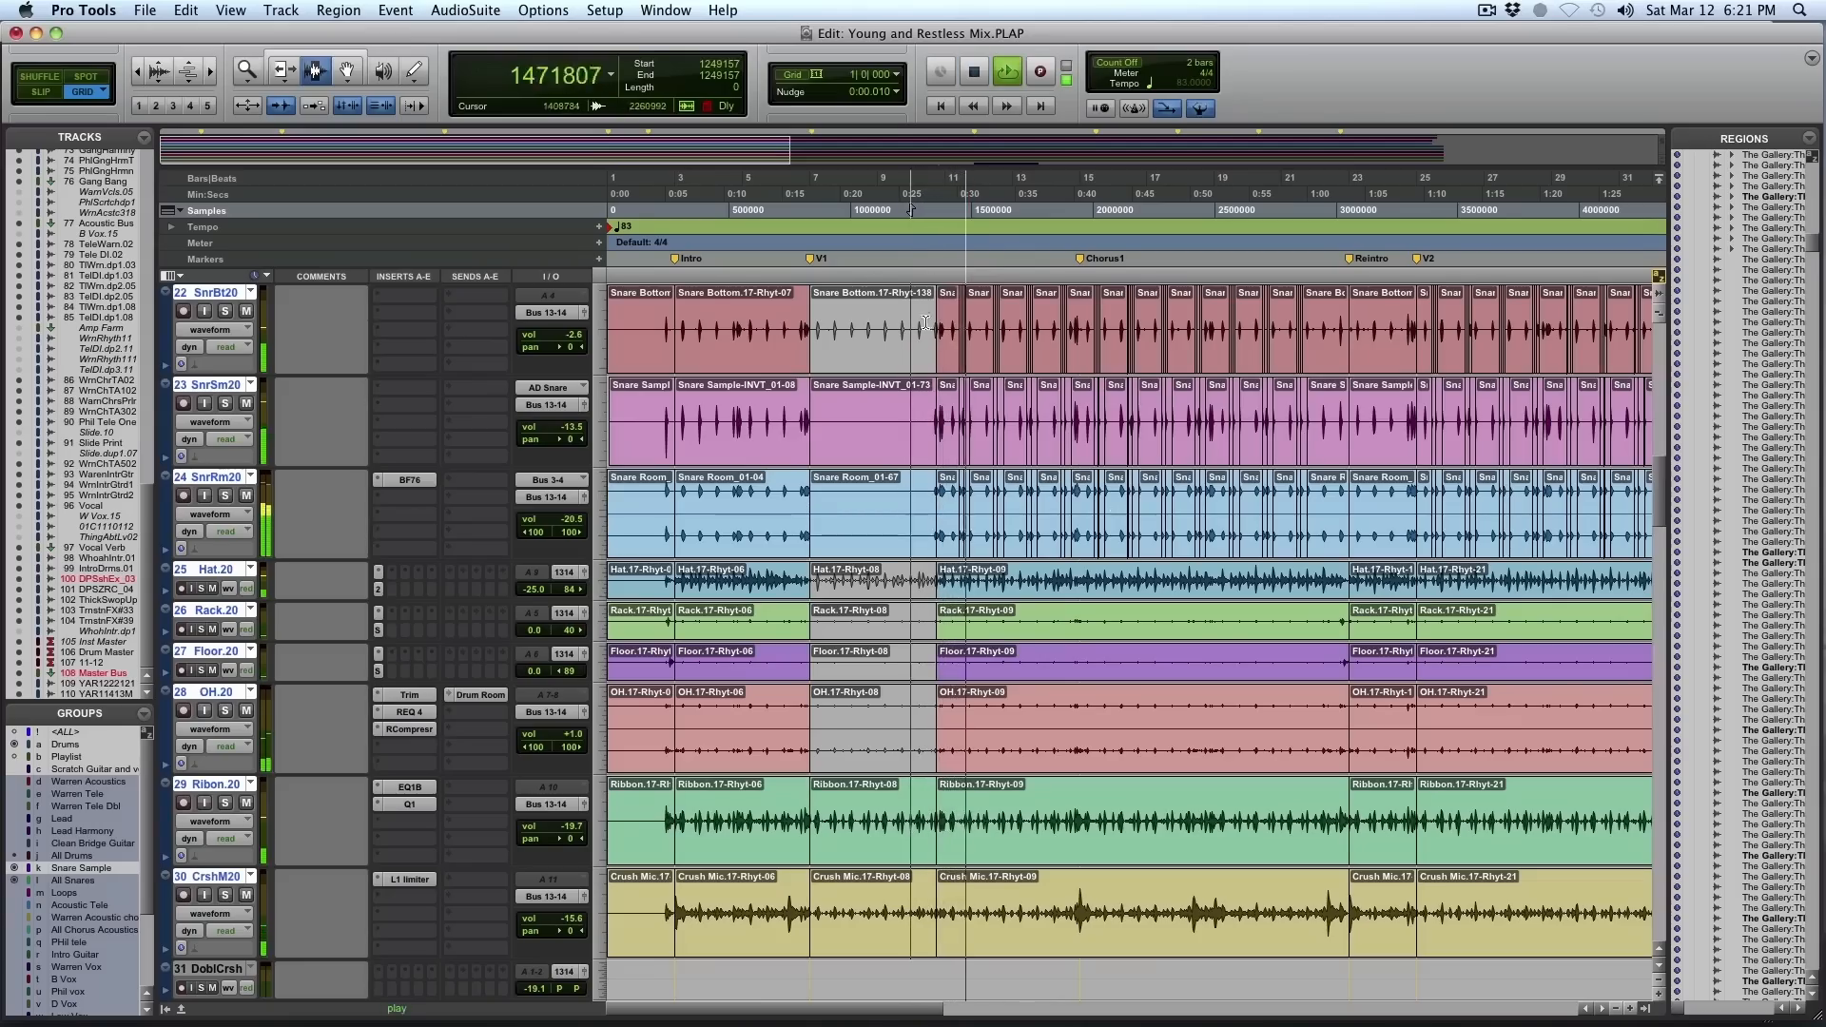
pyautogui.press('F5')
pyautogui.click(1065, 526)
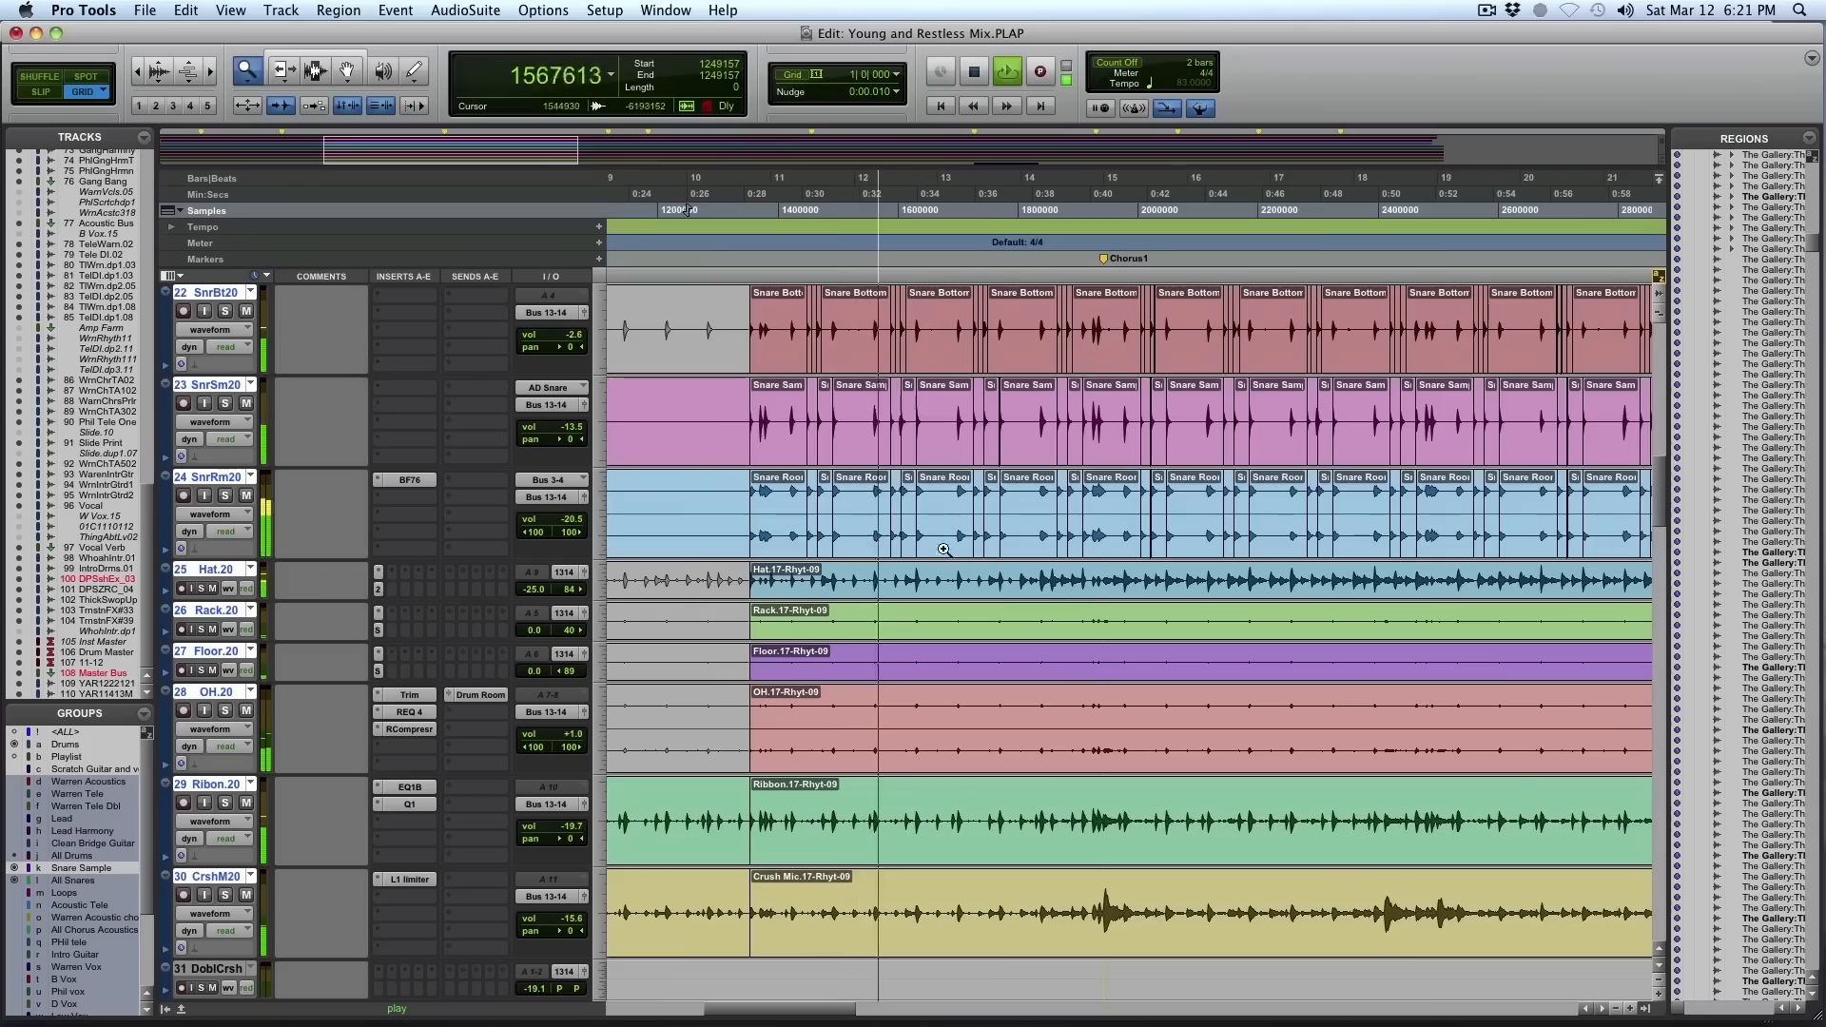
pyautogui.keyDown('alt'); pyautogui.click(1066, 526); pyautogui.keyUp('alt')
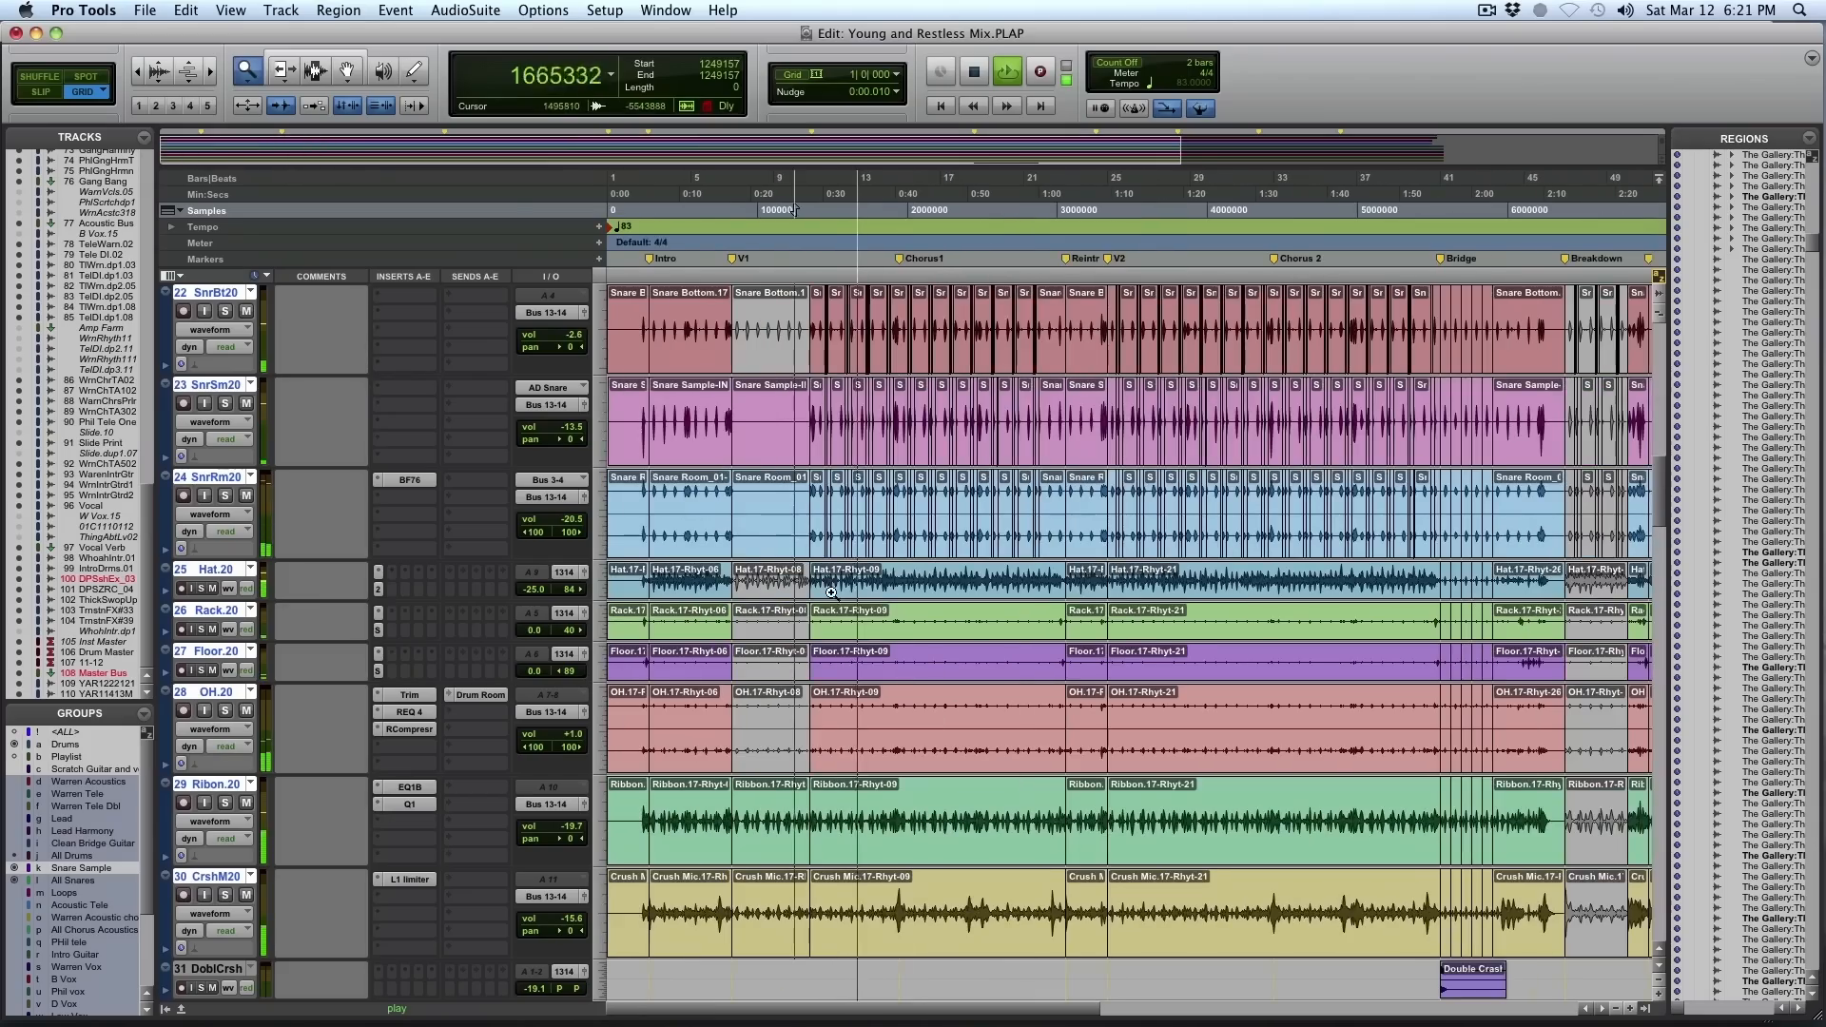
pyautogui.click(919, 621)
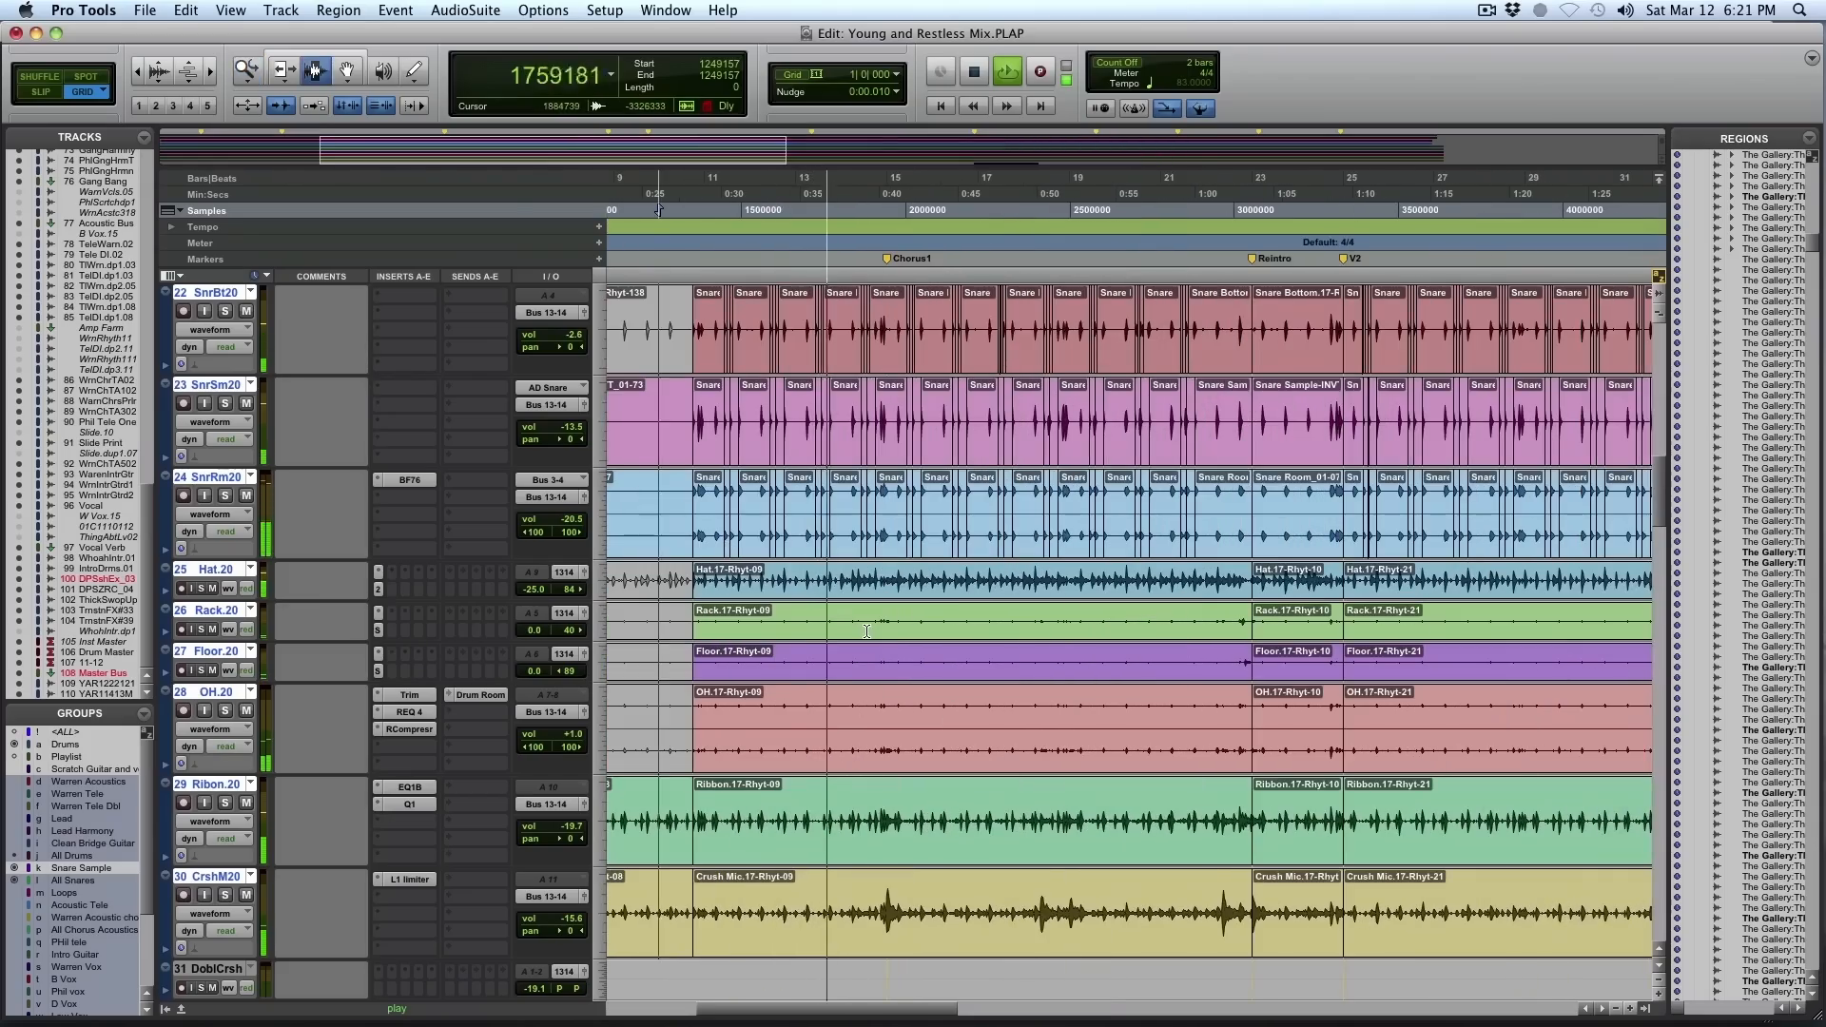
pyautogui.scroll(1, 837, 614)
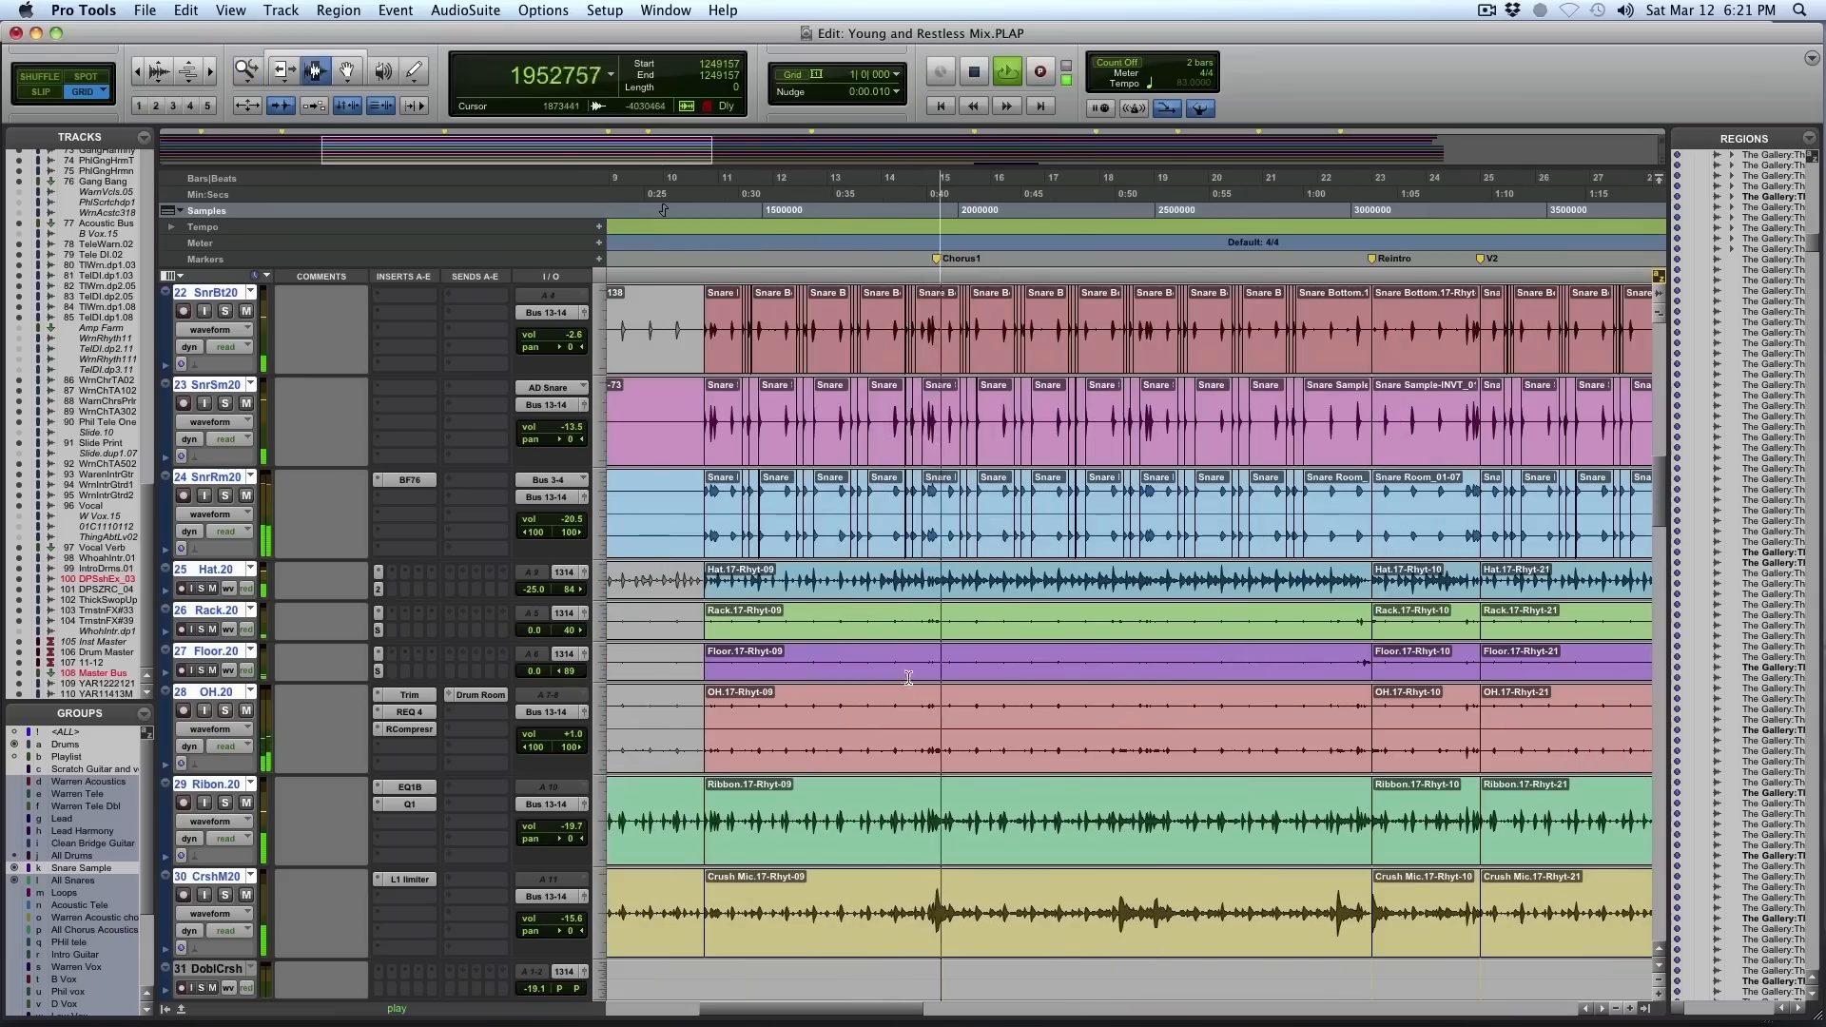
pyautogui.press('space')
# Select the verse 1 regions on the grouped drum tracks and compare the selected stretch from the kicks to the crush mic
pyautogui.scroll(-3, 897, 821)
pyautogui.press('r')
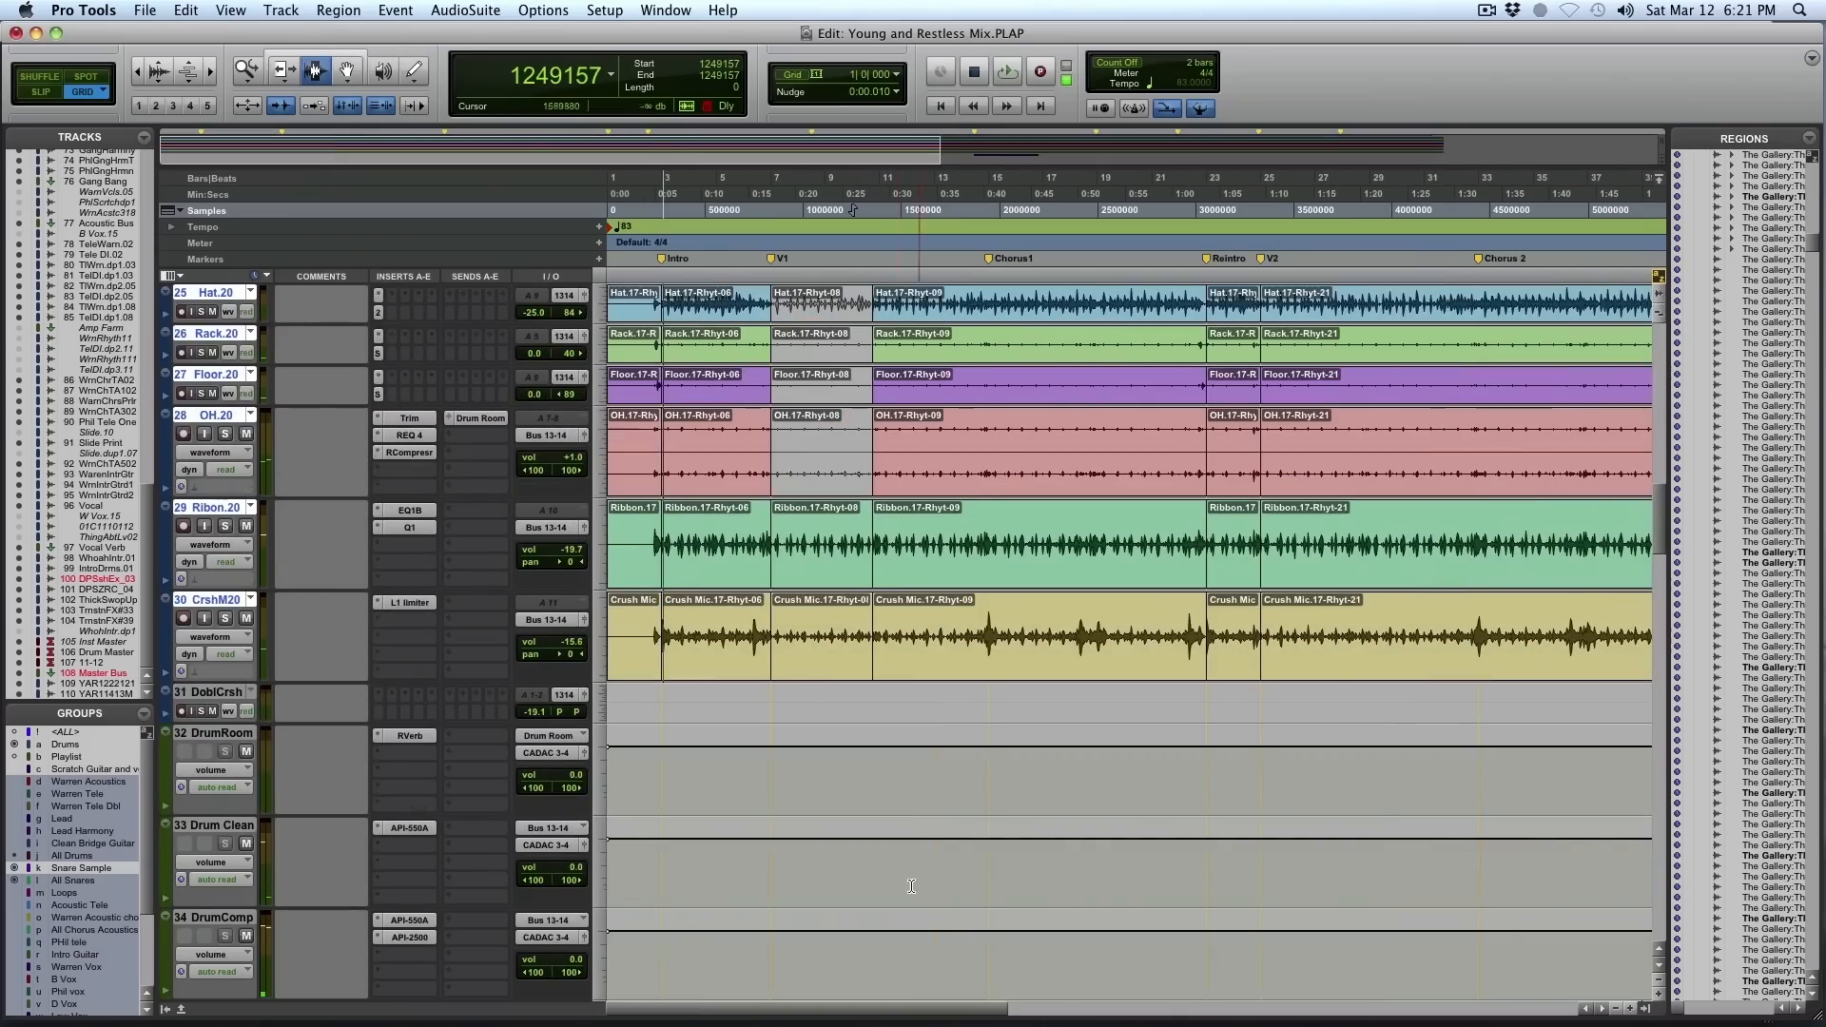
pyautogui.click(730, 553)
pyautogui.doubleClick(948, 568)
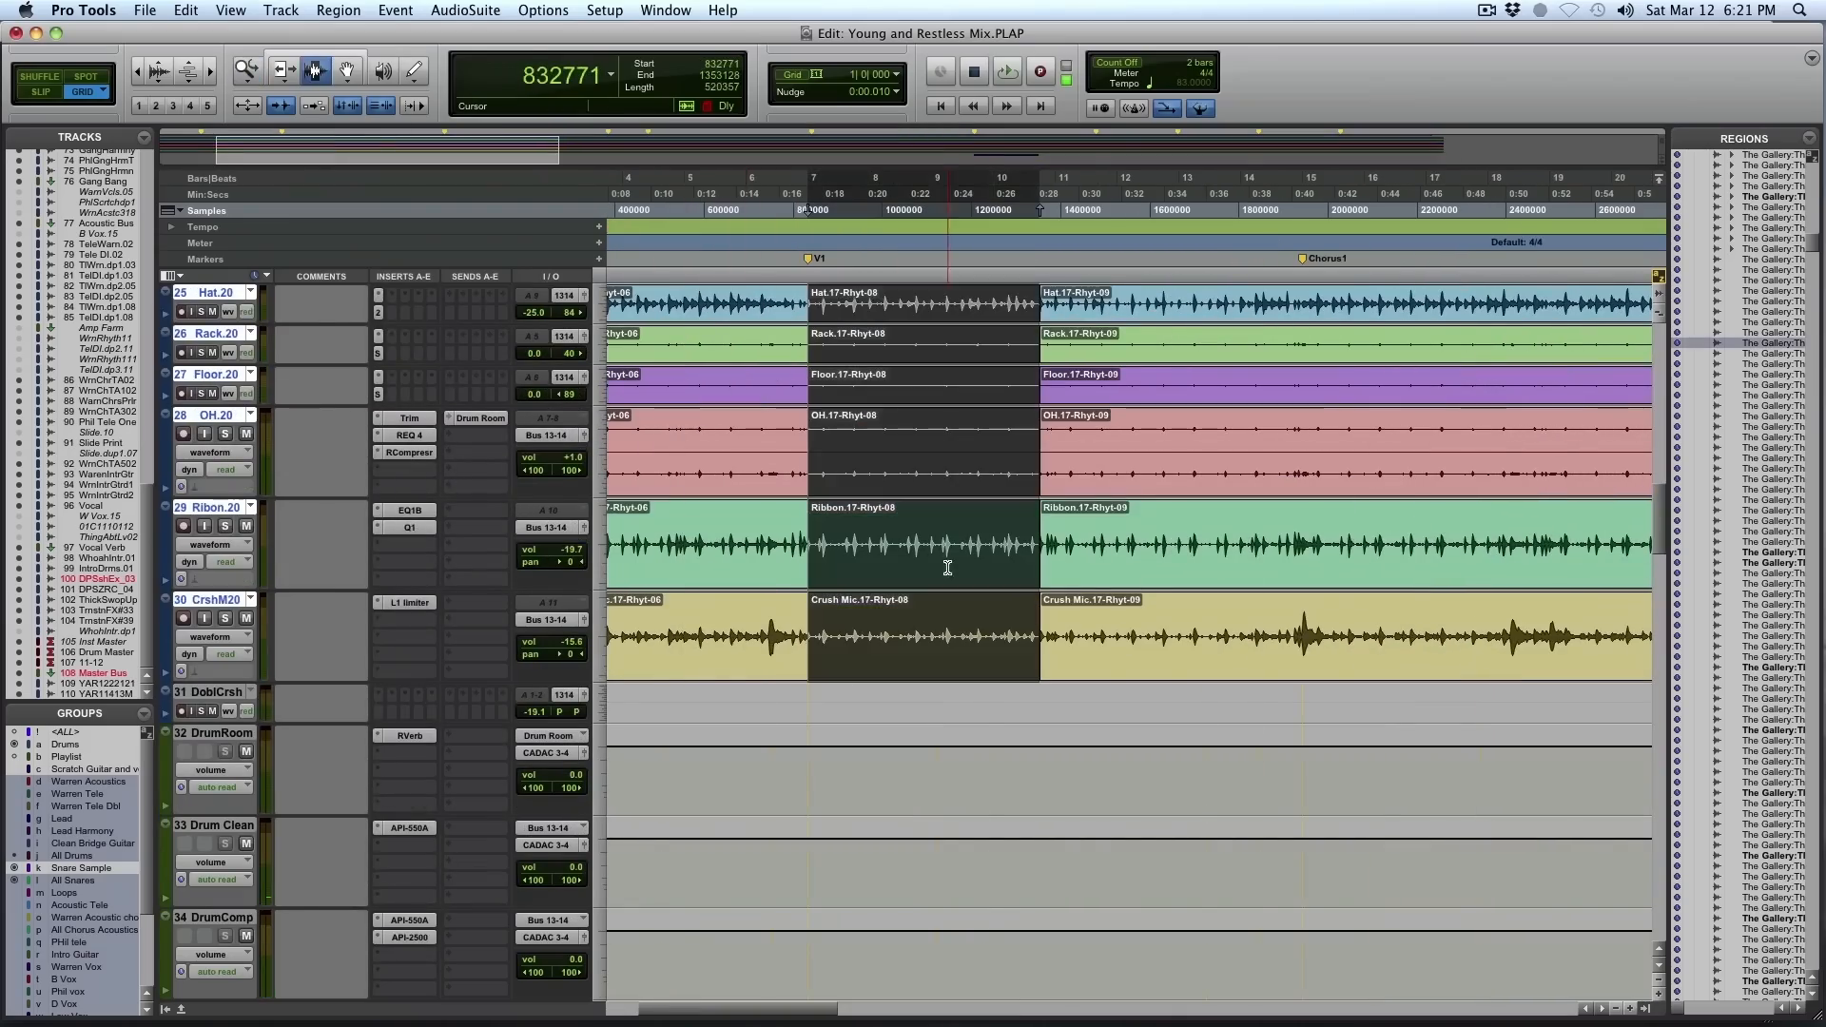
pyautogui.scroll(6, 1276, 618)
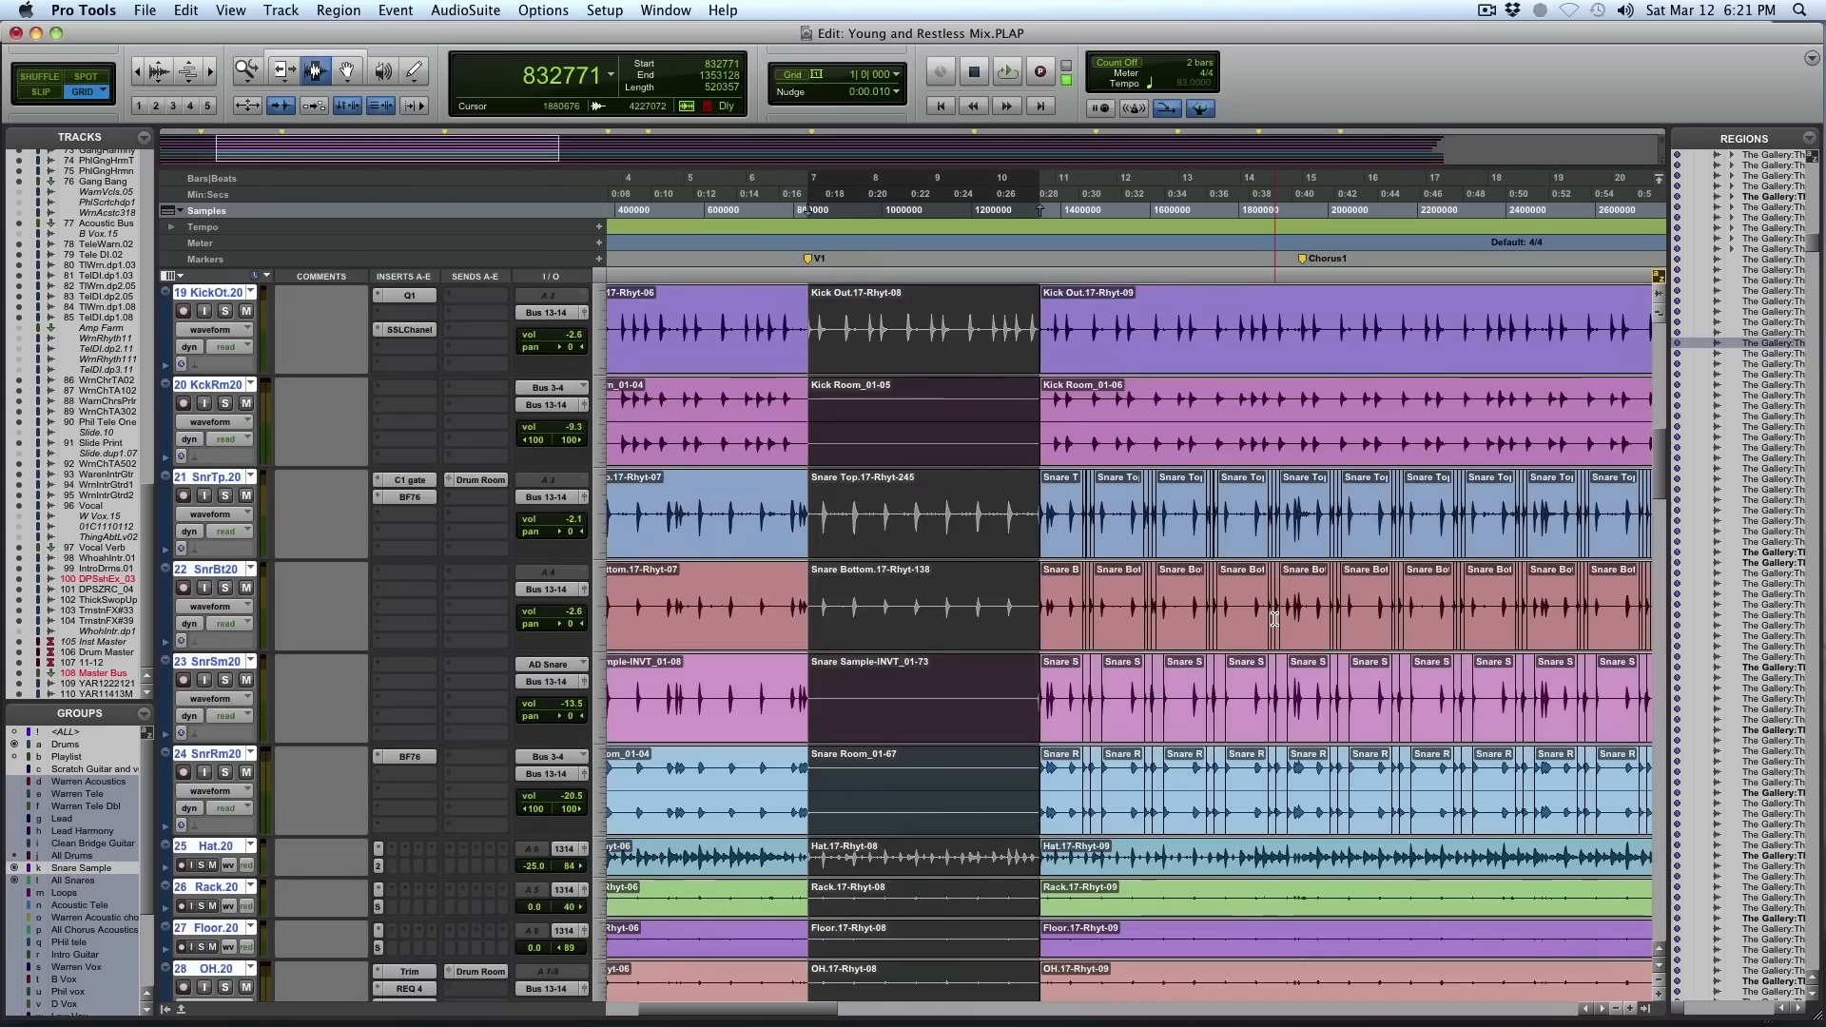
pyautogui.scroll(4, 1279, 621)
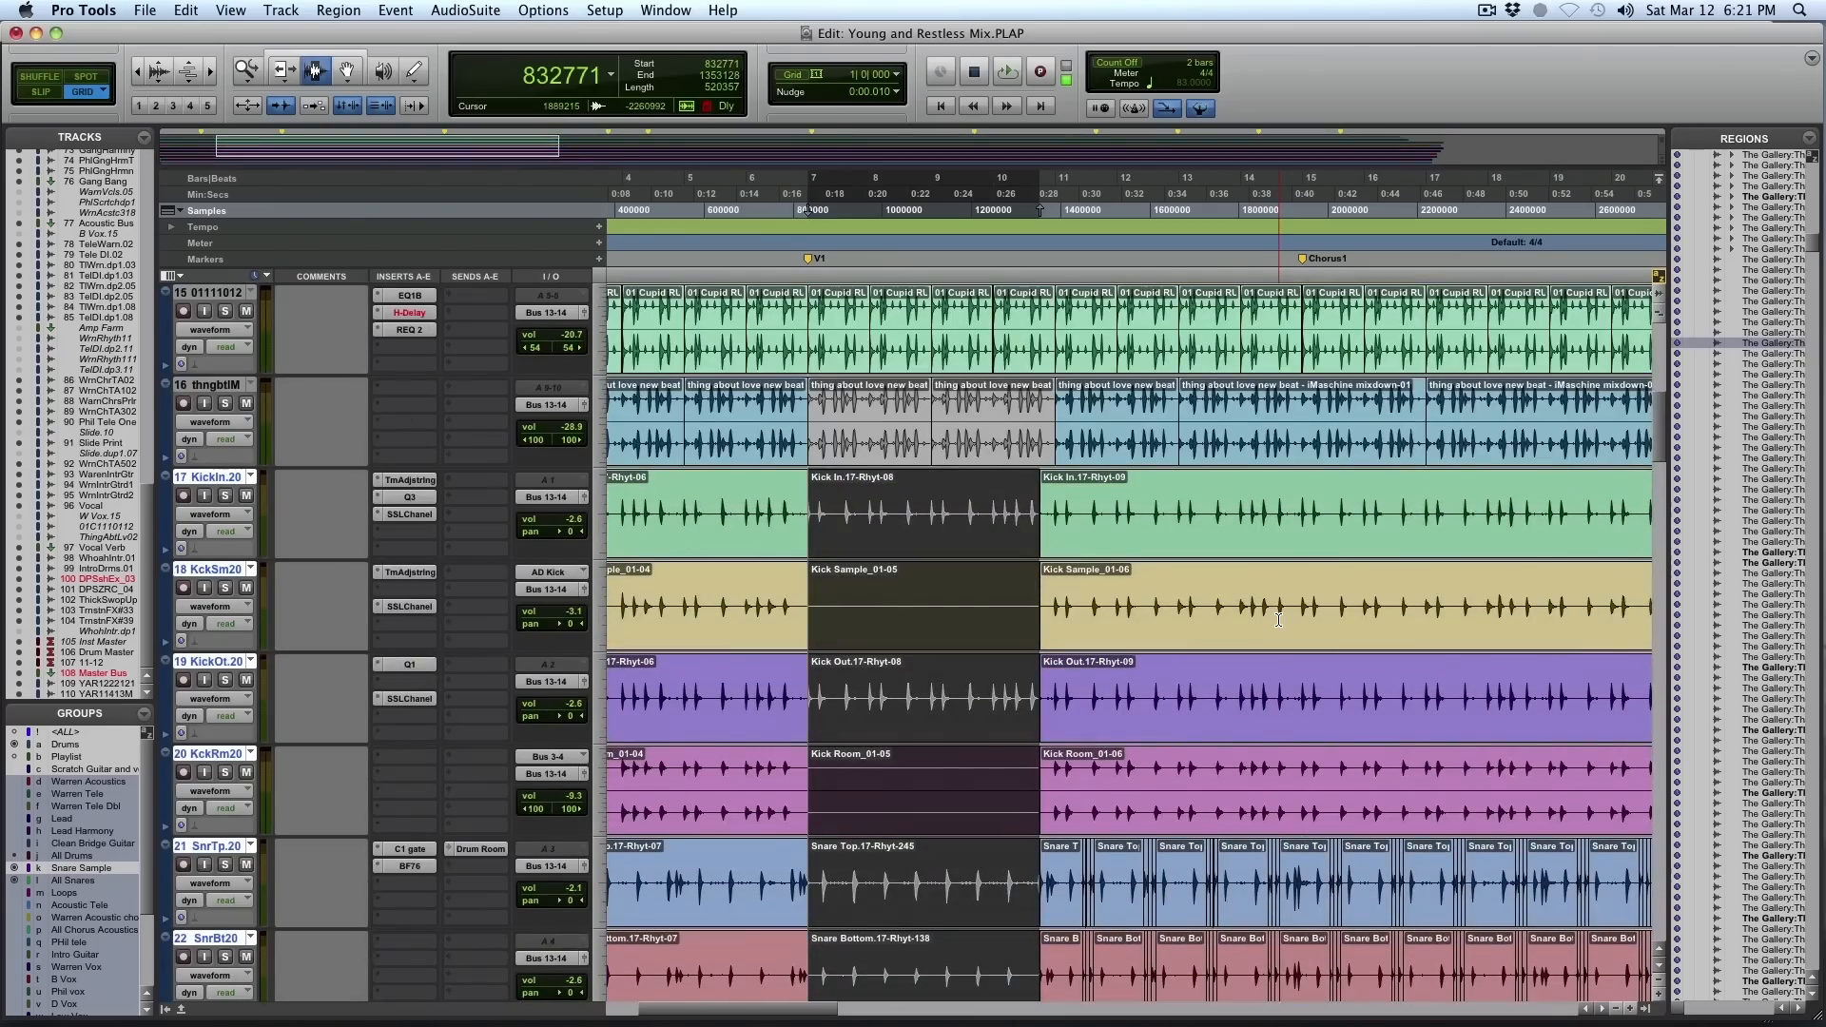
pyautogui.scroll(-9, 1278, 621)
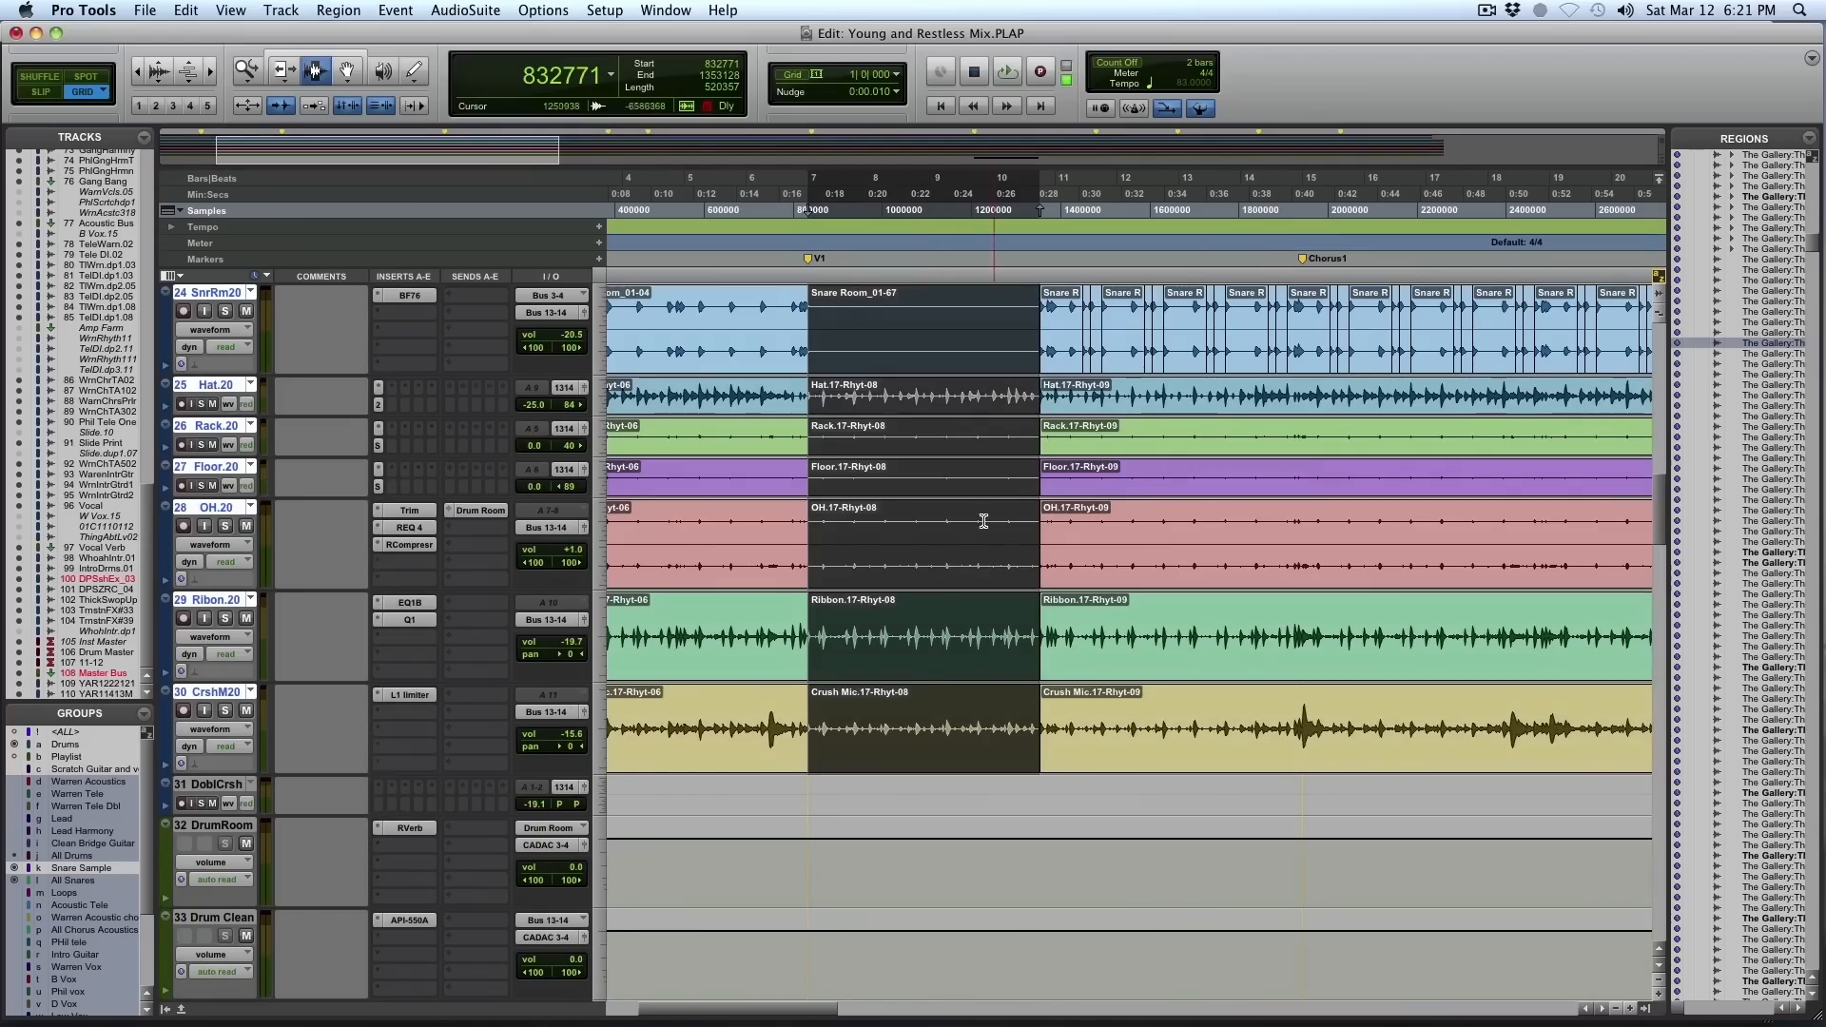
pyautogui.scroll(10, 992, 533)
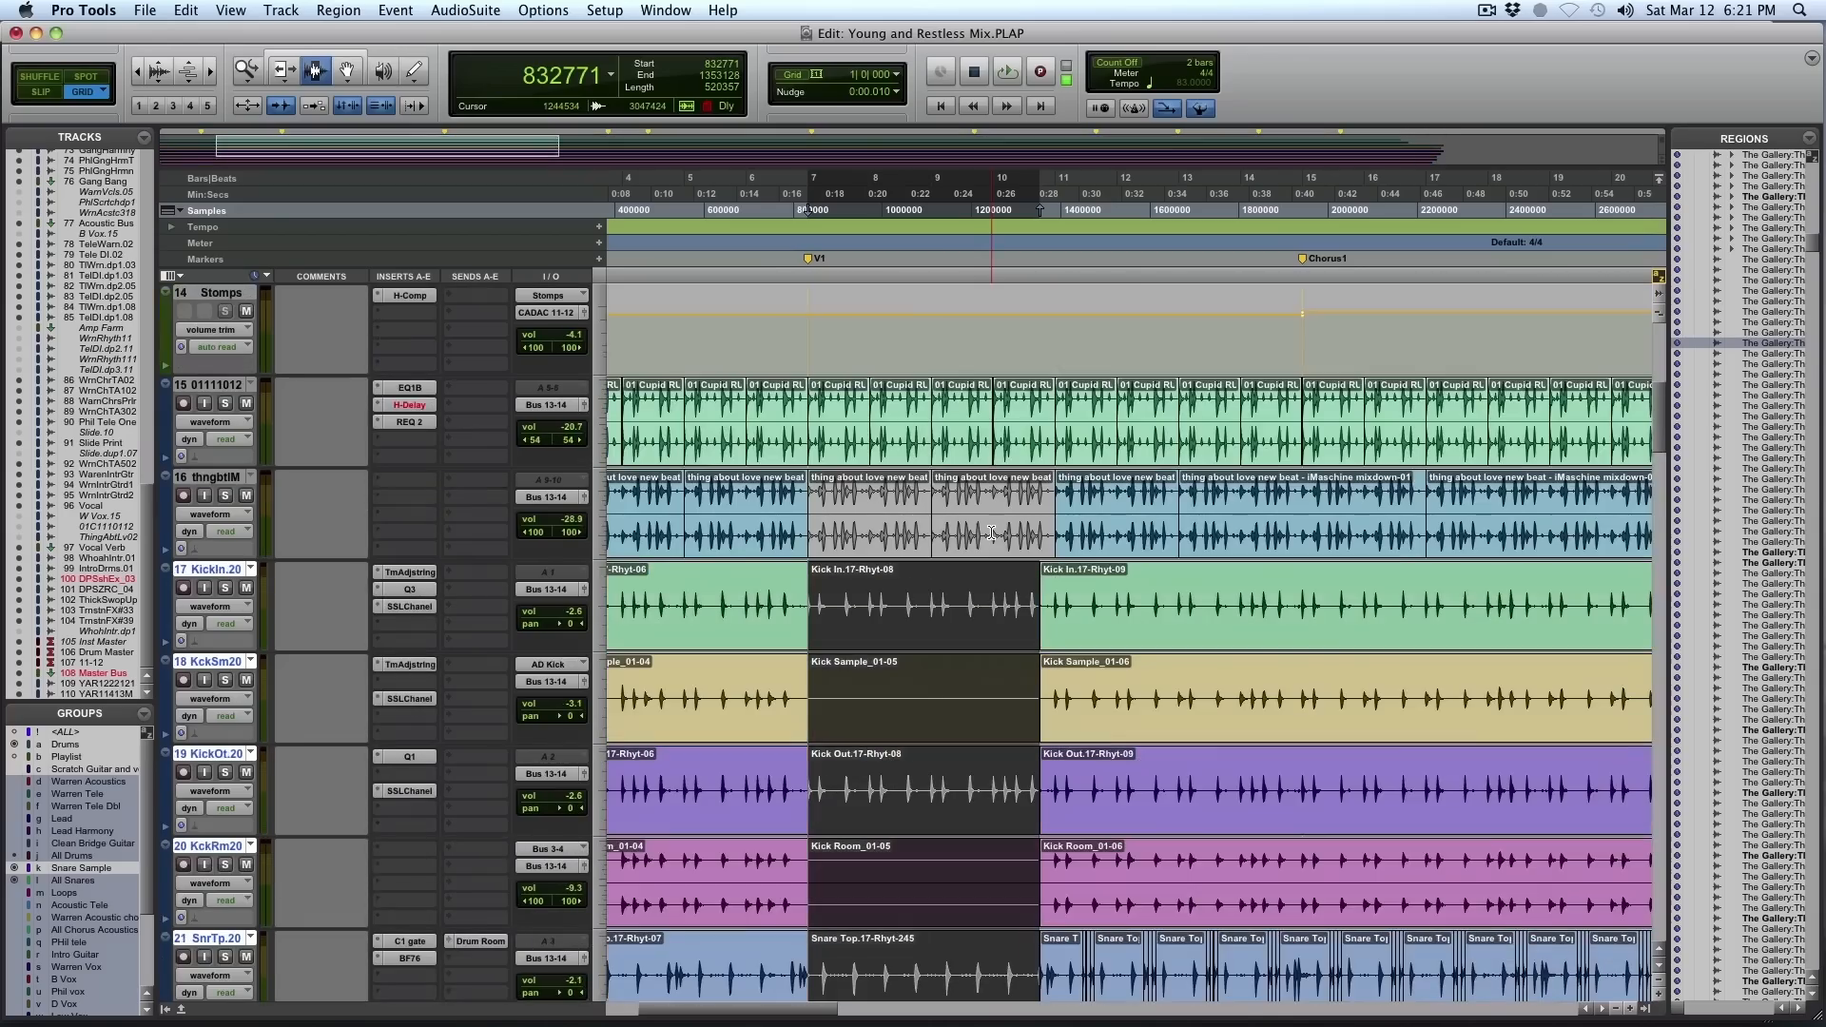
# Play verse 1 from the V1 marker and solo the loop on track 1 during playback
pyautogui.press('space')
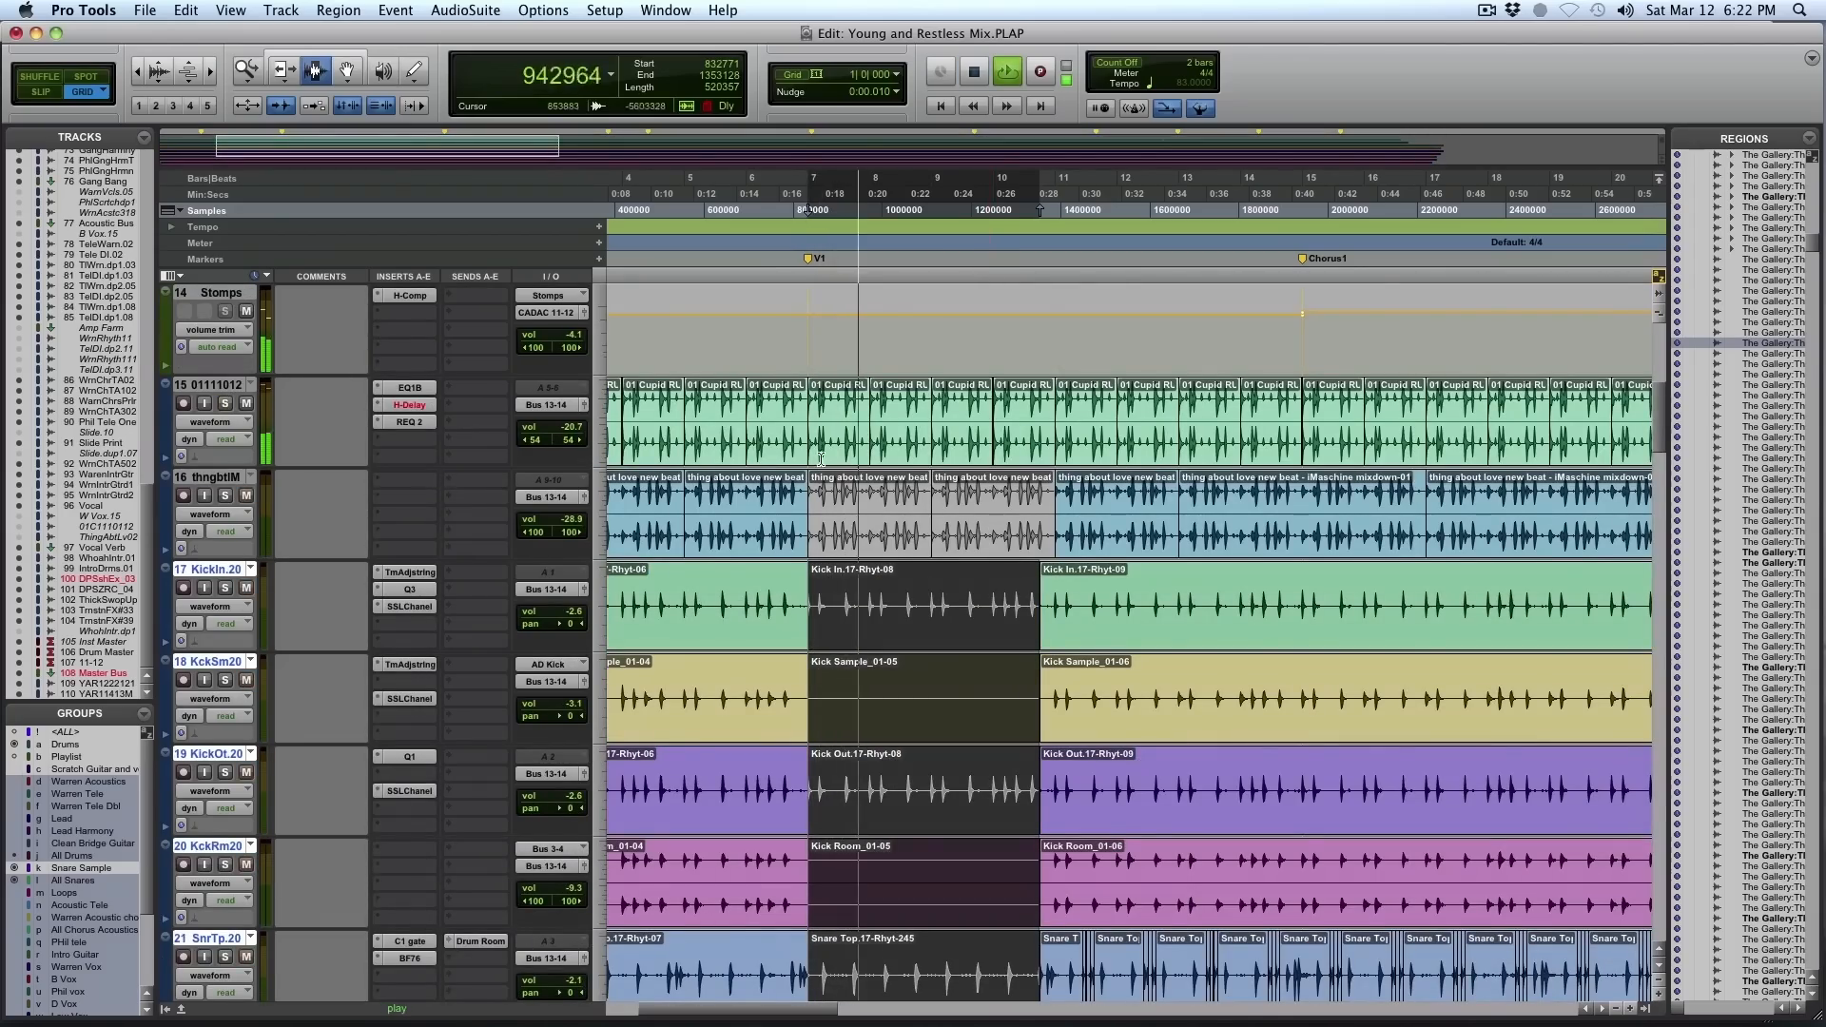
pyautogui.scroll(12, 814, 459)
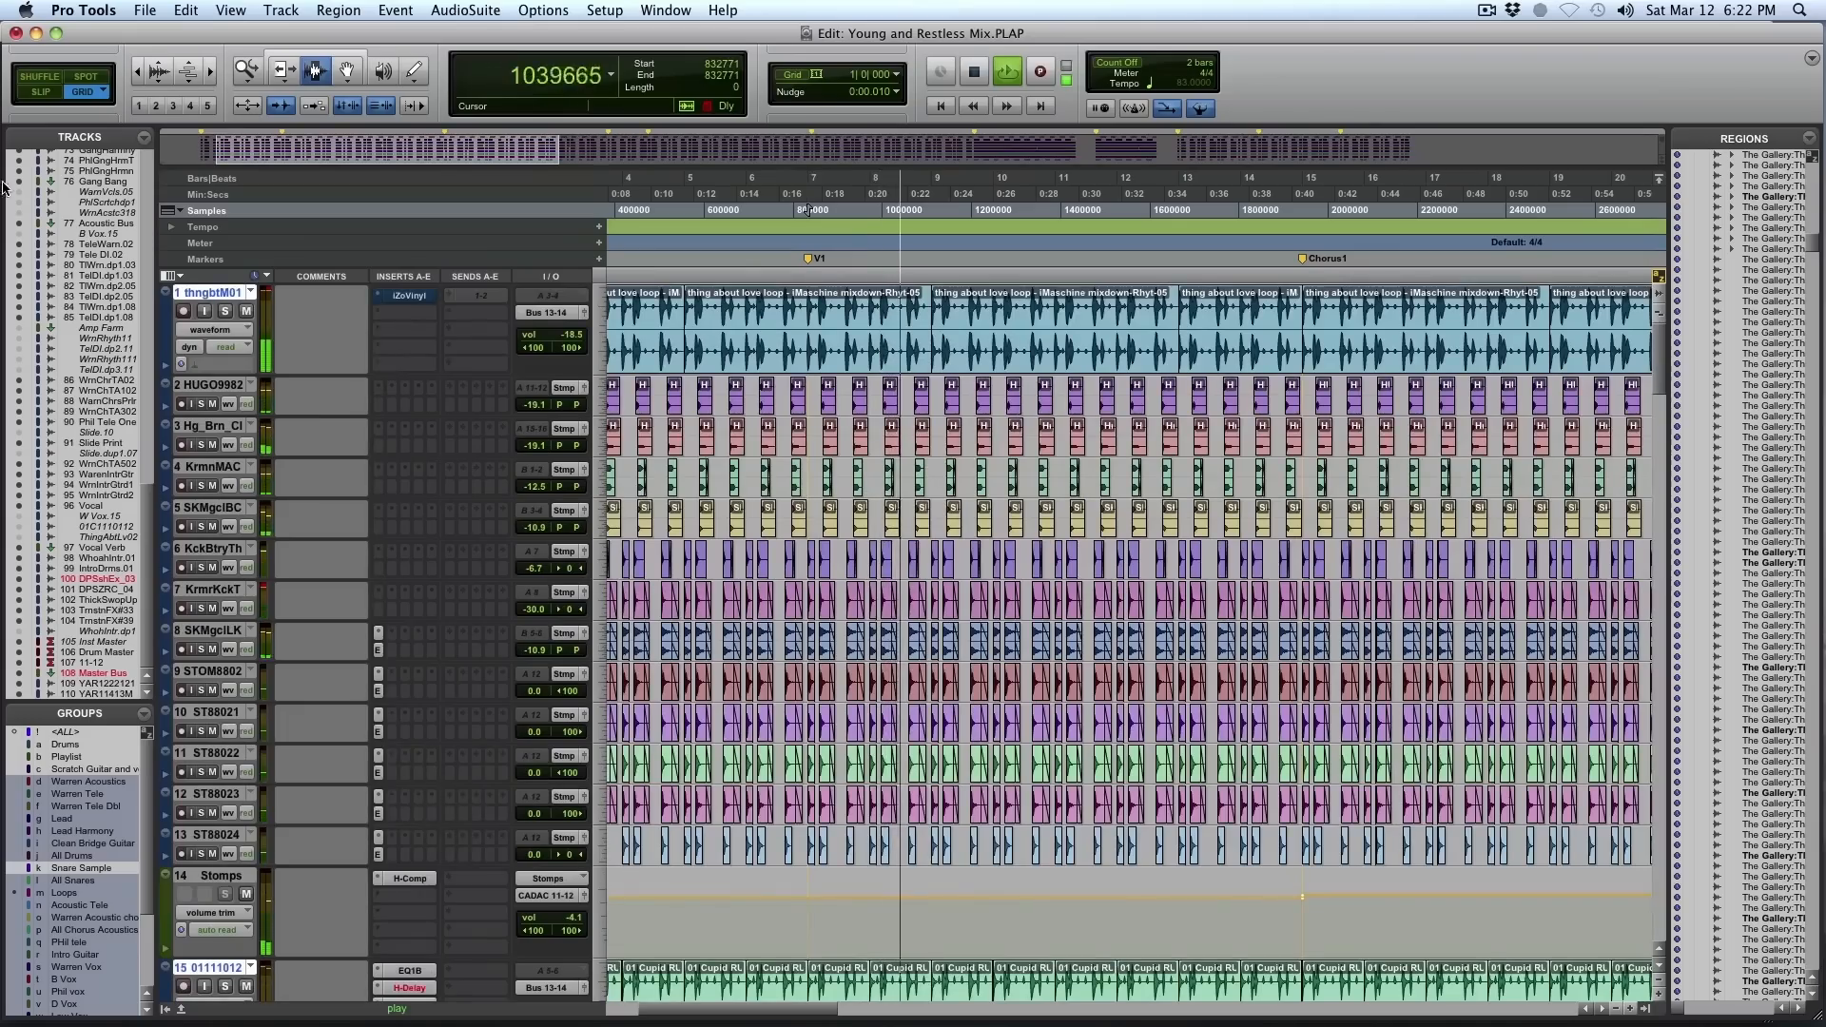
pyautogui.click(225, 311)
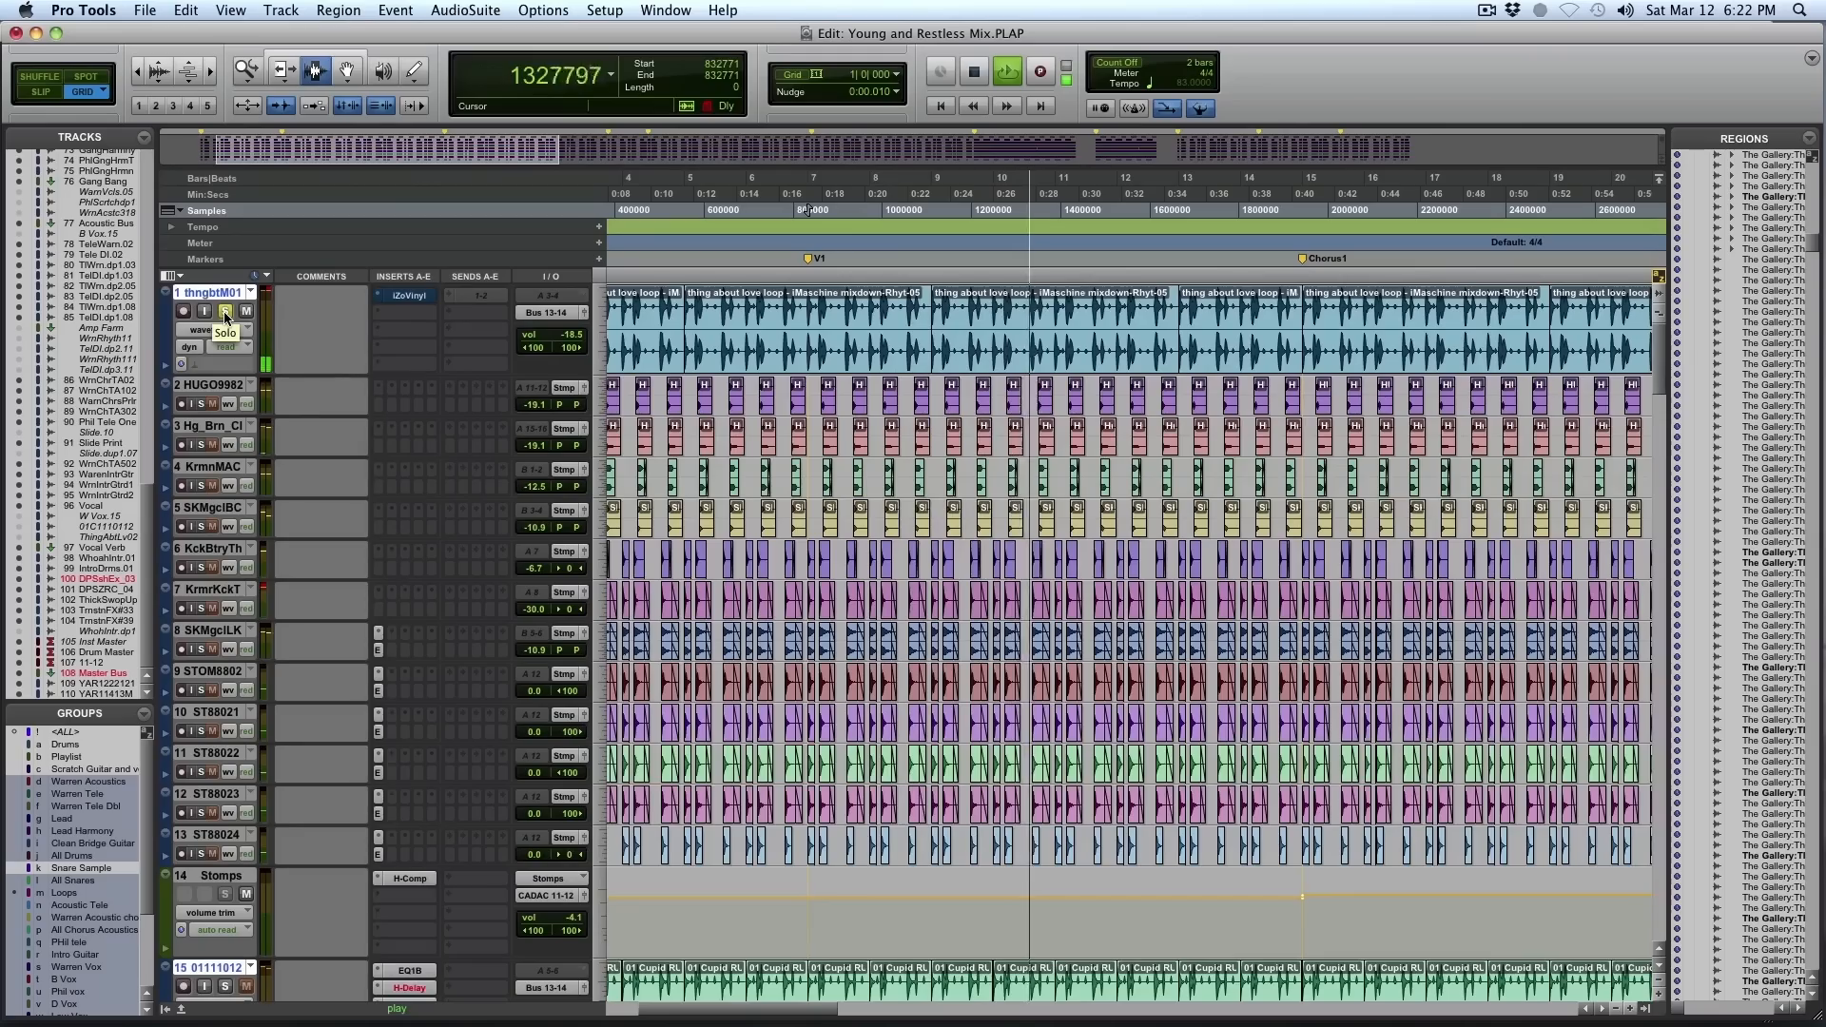
pyautogui.press('space')
# Replay verse 1 from the V1 marker and check the activity of the loop, kick, snare, ribbon and crush mic tracks
pyautogui.press('space')
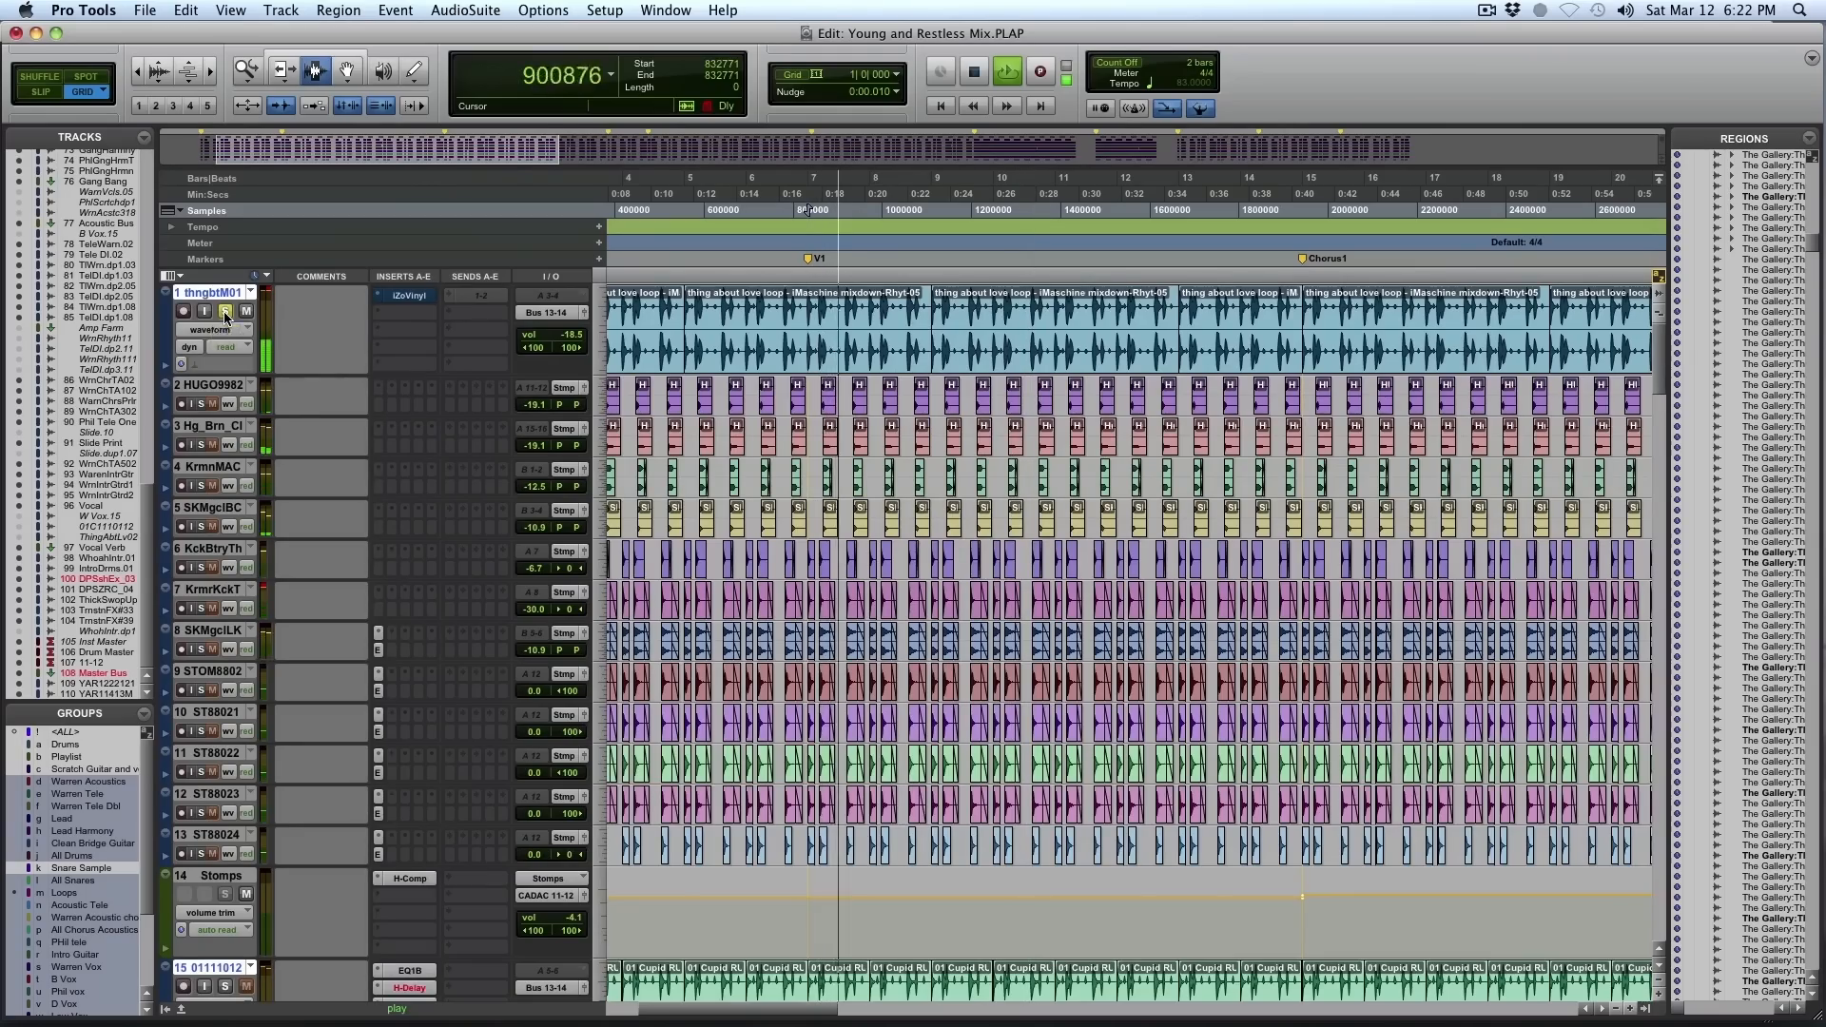
pyautogui.scroll(-15, 226, 316)
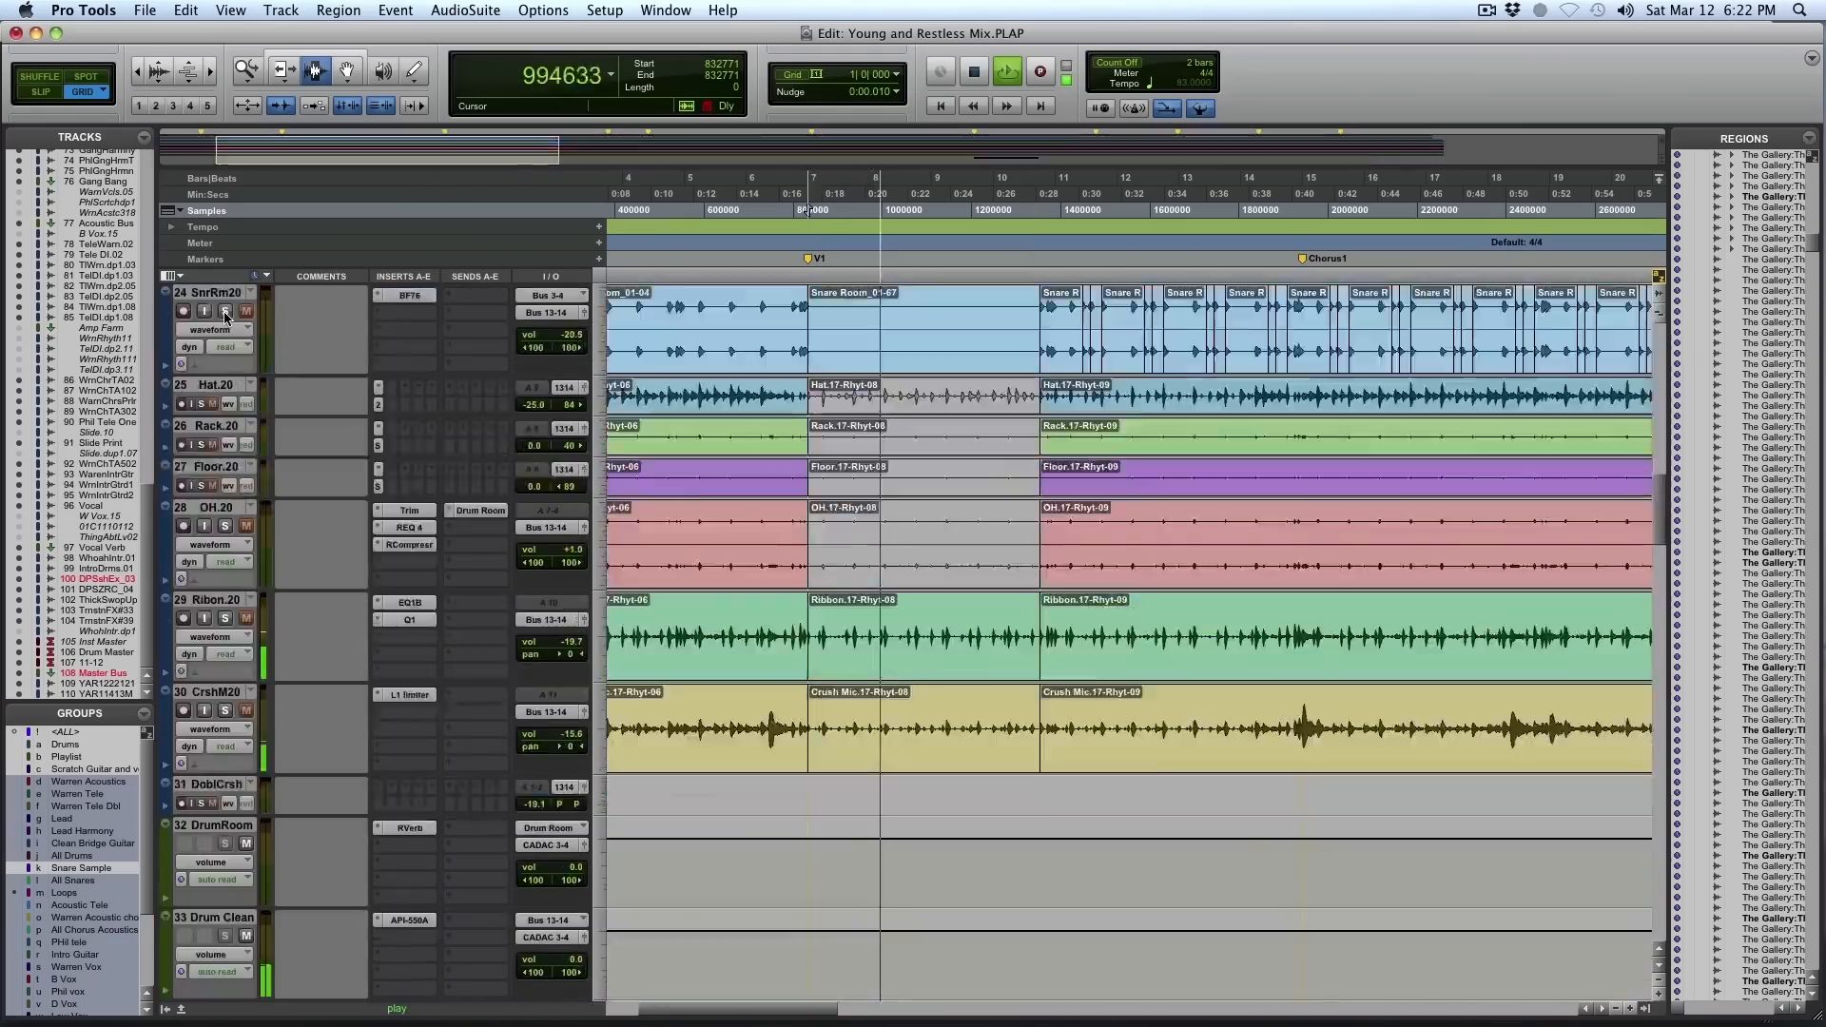
pyautogui.scroll(-4, 226, 317)
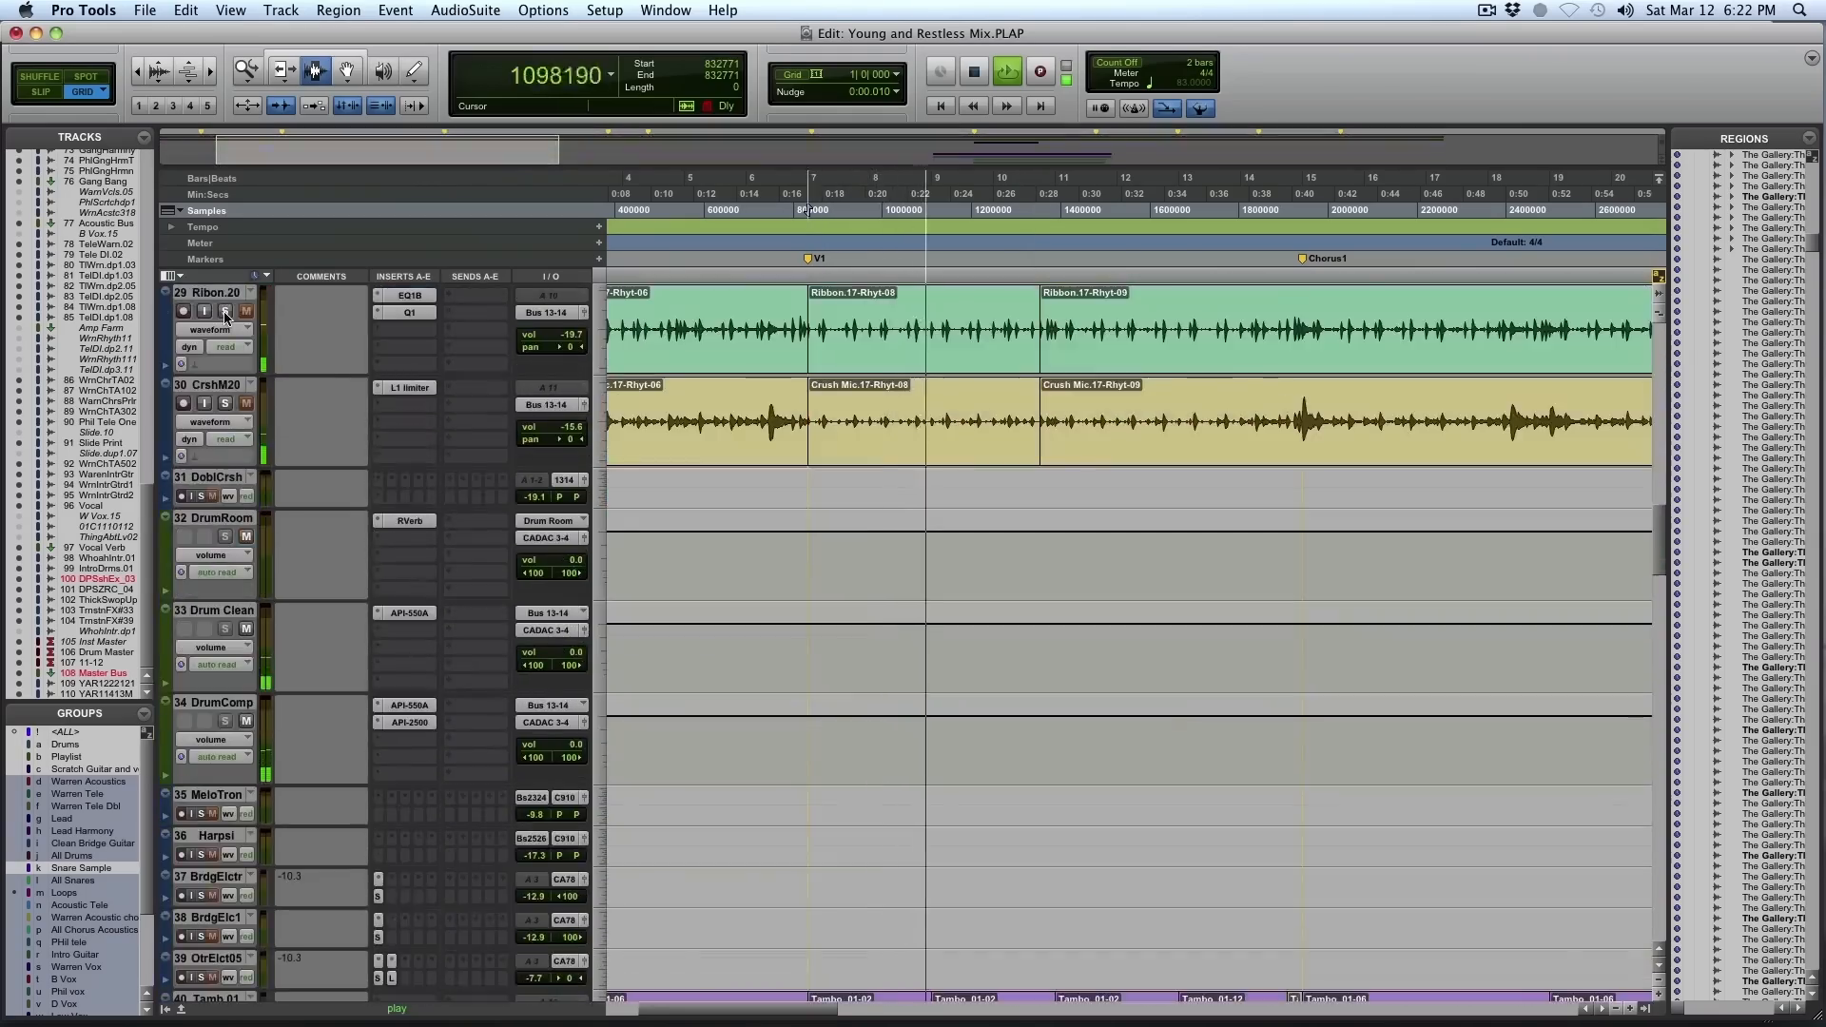
pyautogui.scroll(12, 226, 316)
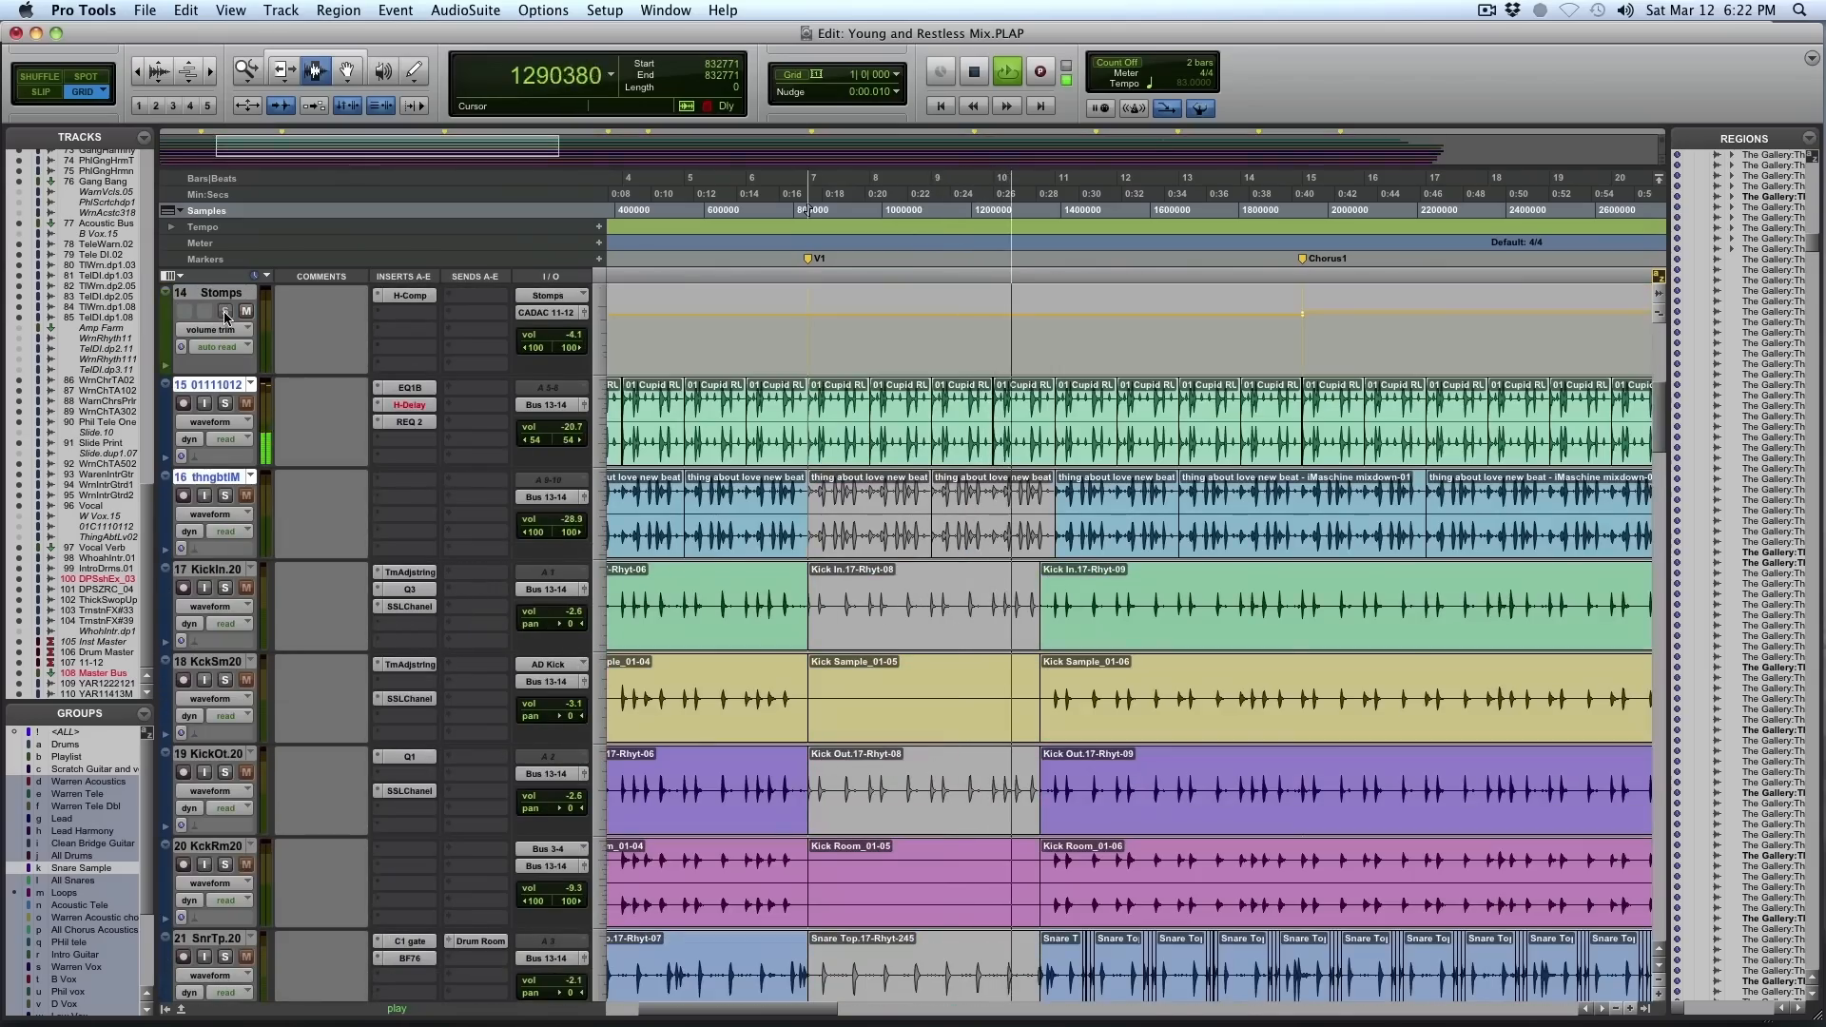
pyautogui.scroll(-5, 225, 317)
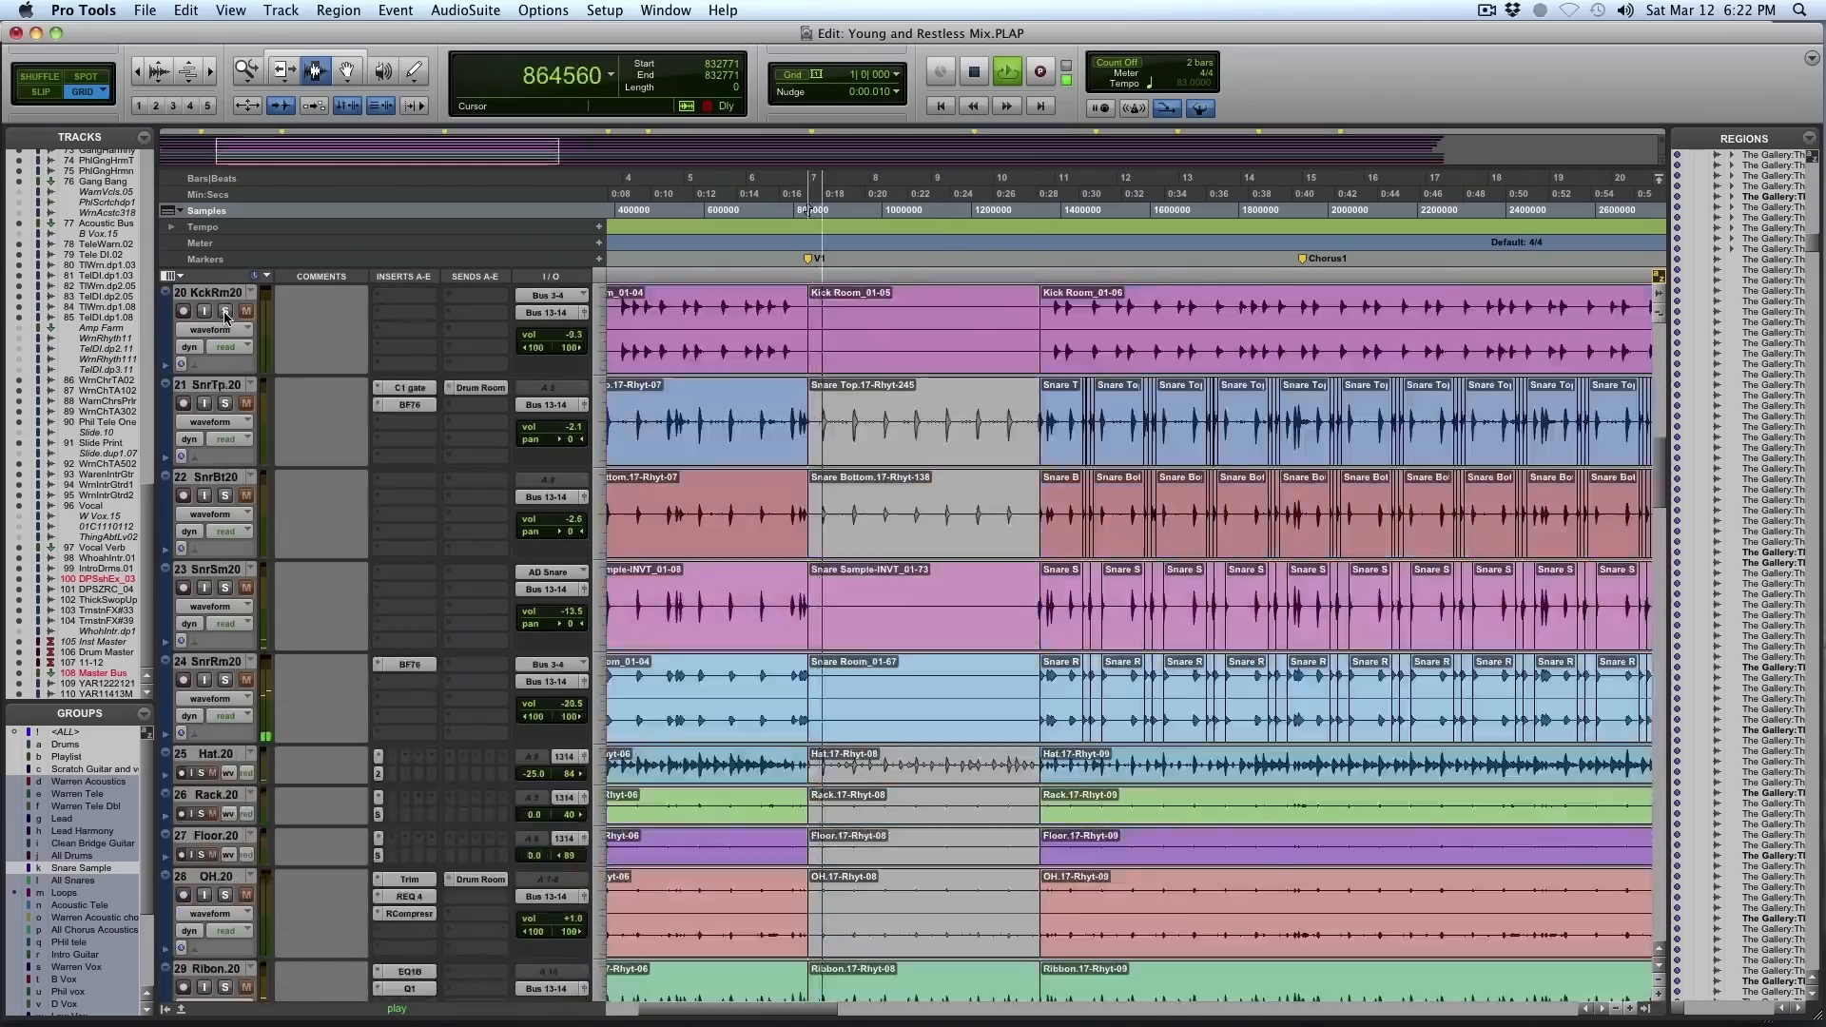
pyautogui.scroll(-8, 226, 317)
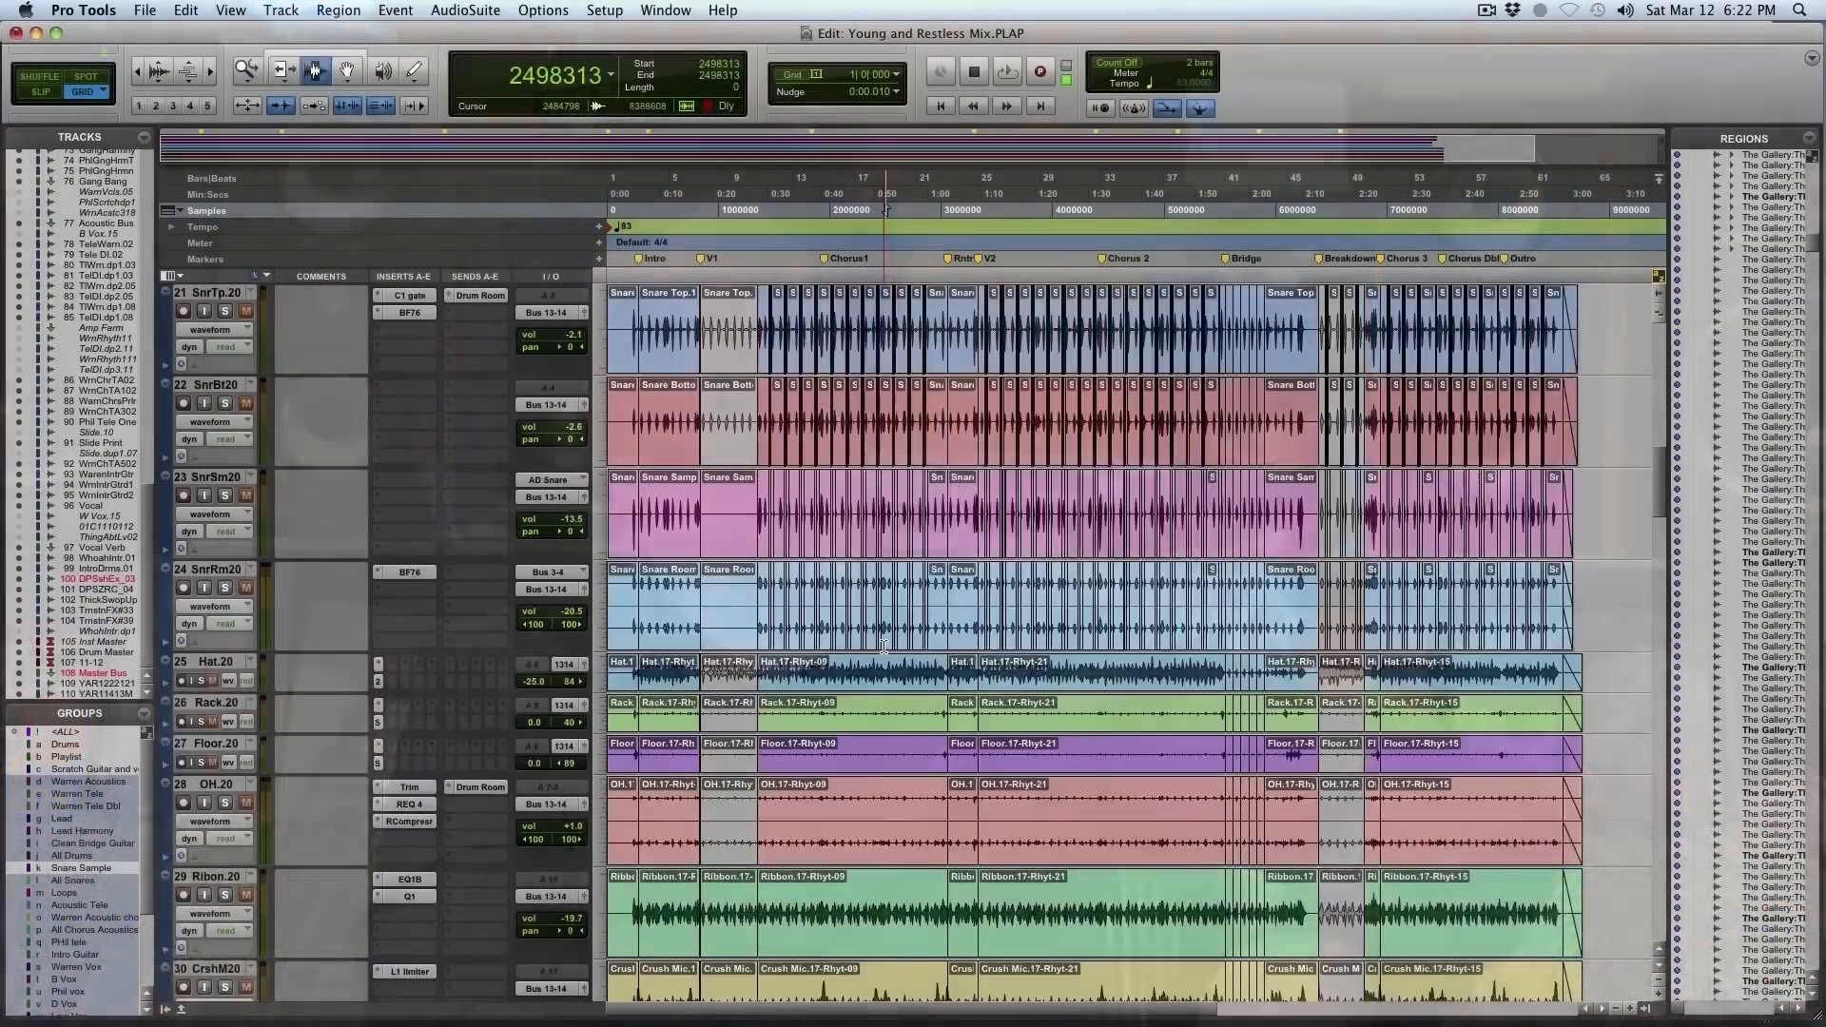
# Select the range from the Chorus1 marker to the Reintro marker across loop tracks 15 and 16
pyautogui.scroll(5, 828, 525)
pyautogui.moveTo(706, 600); pyautogui.dragTo(1156, 618)
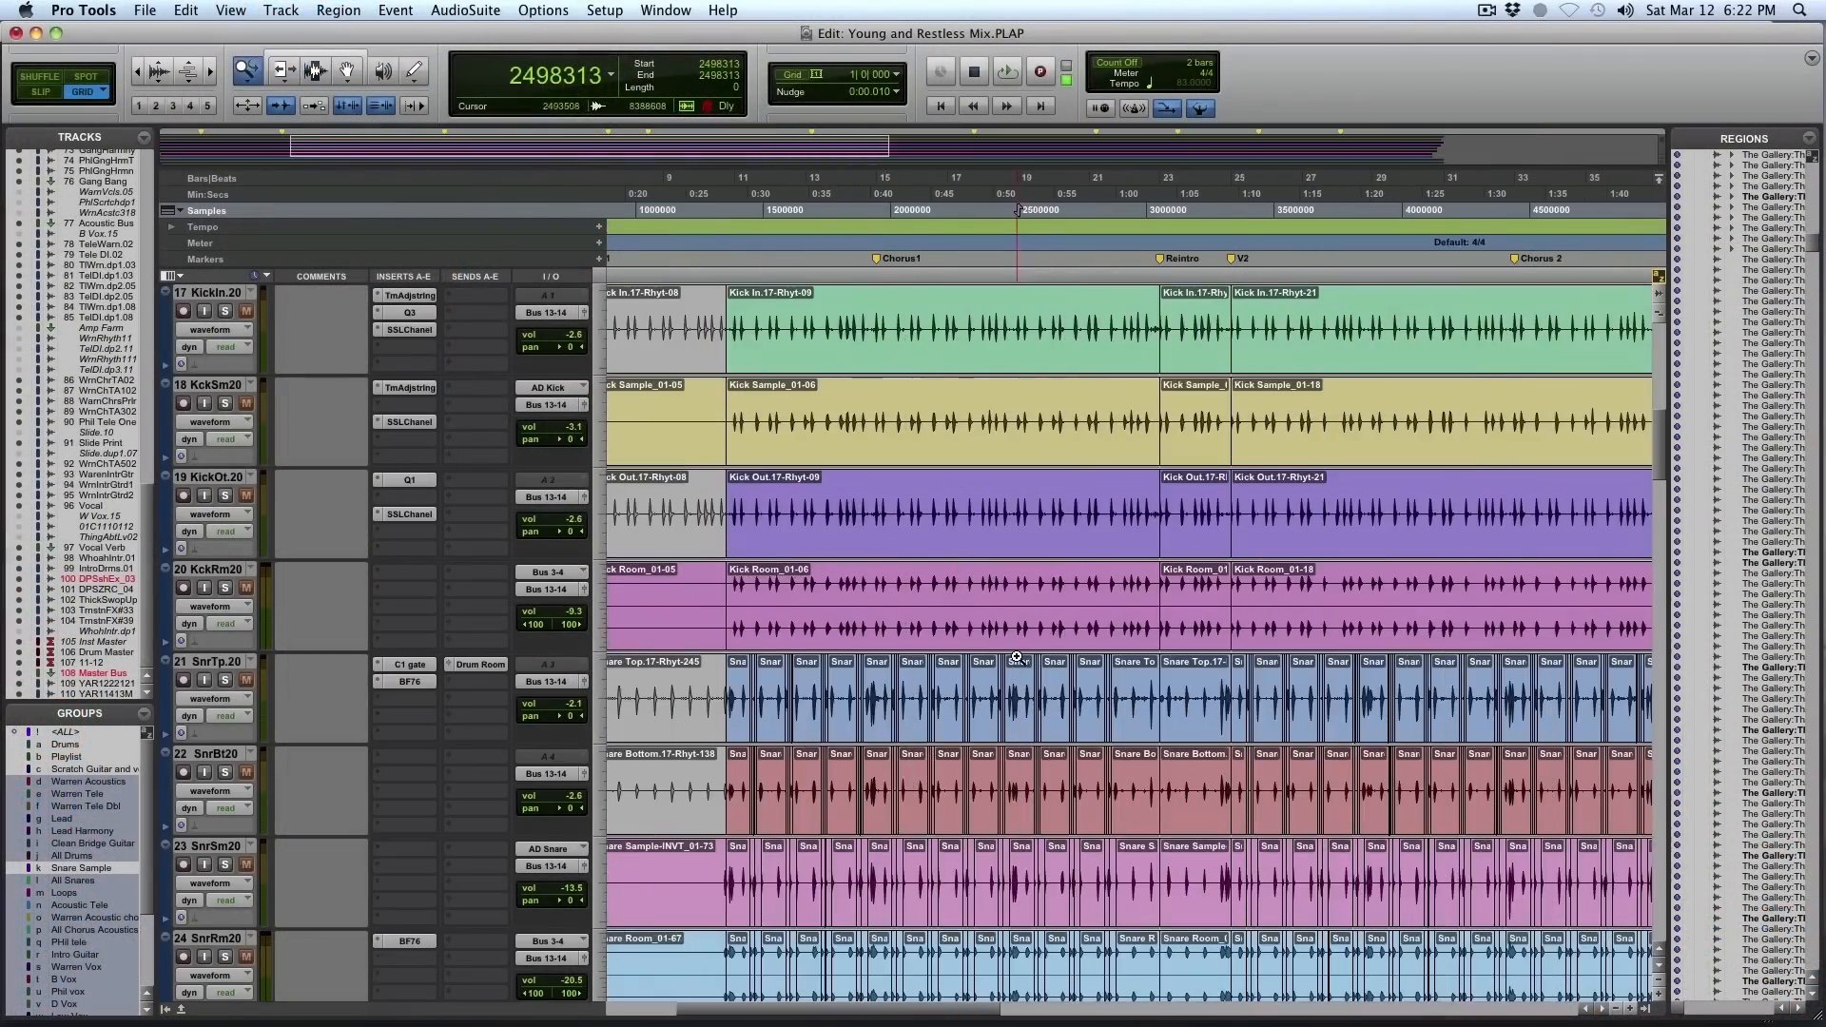
pyautogui.scroll(3, 1018, 659)
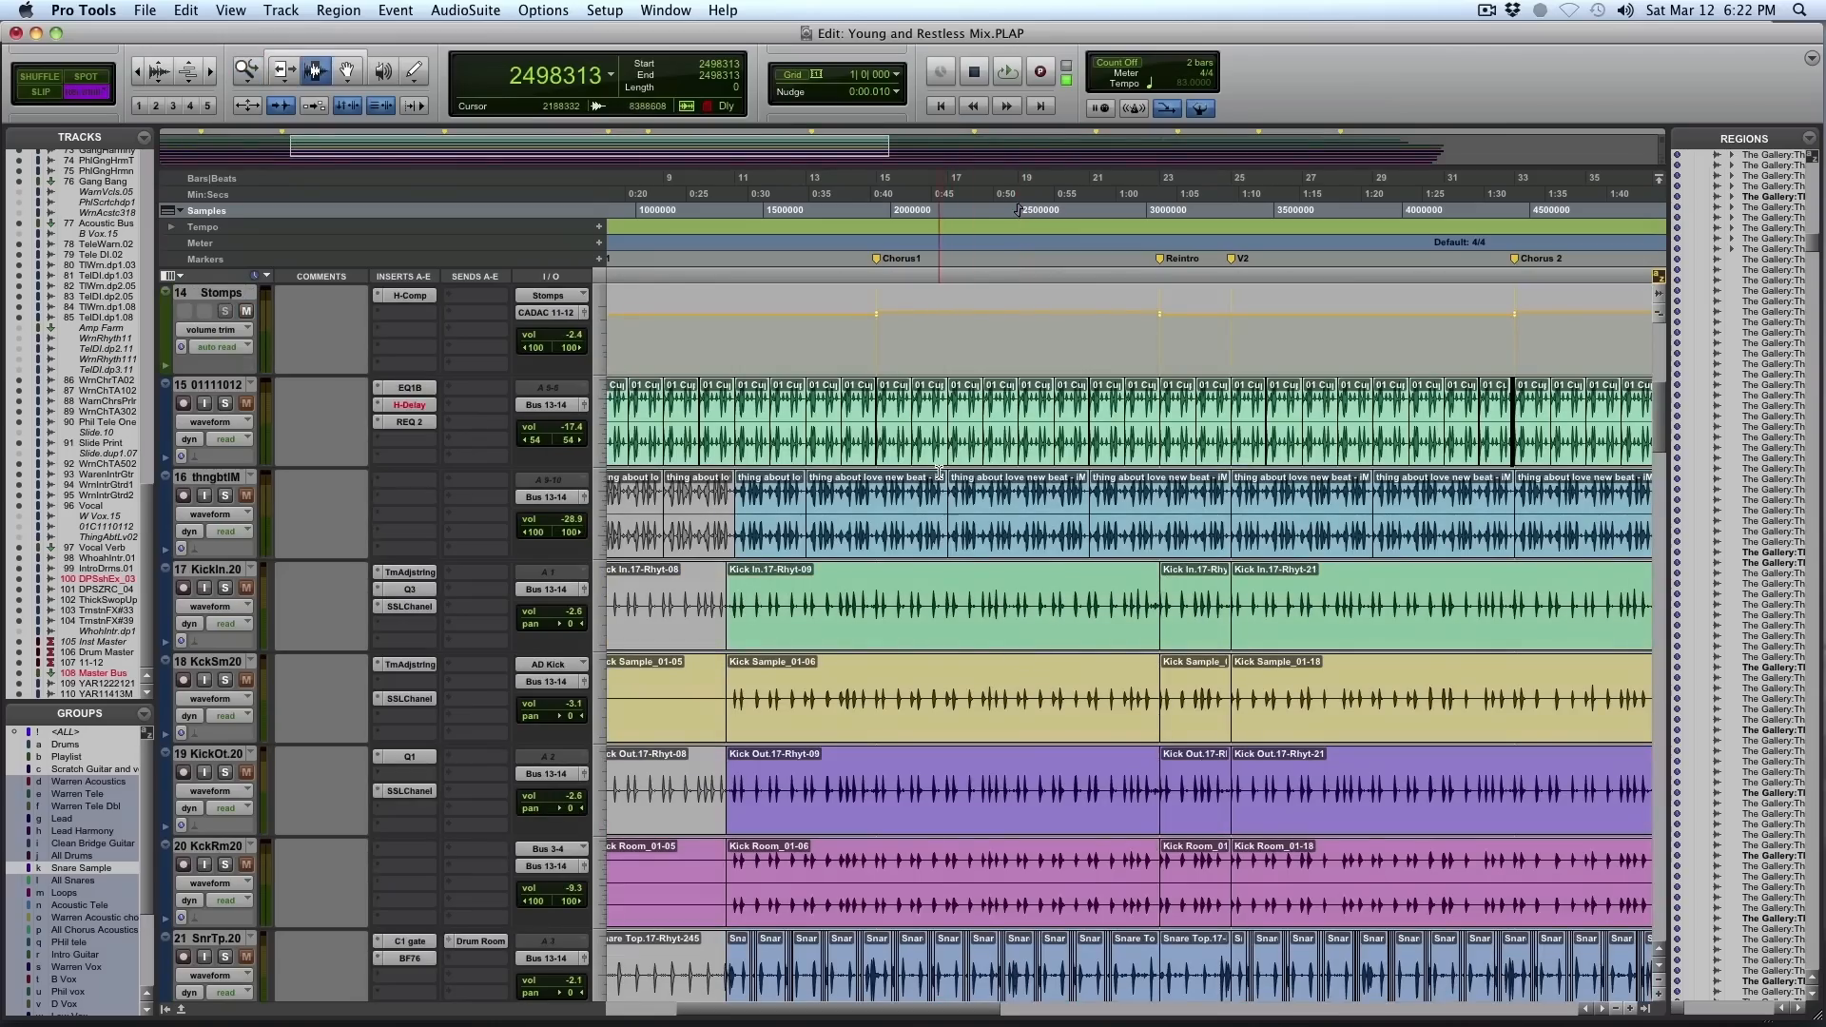
pyautogui.moveTo(867, 417); pyautogui.dragTo(1156, 557)
# Play chorus 1 and audition the BlpySyP and SynthBP synth tracks through solo
pyautogui.scroll(-15, 1048, 619)
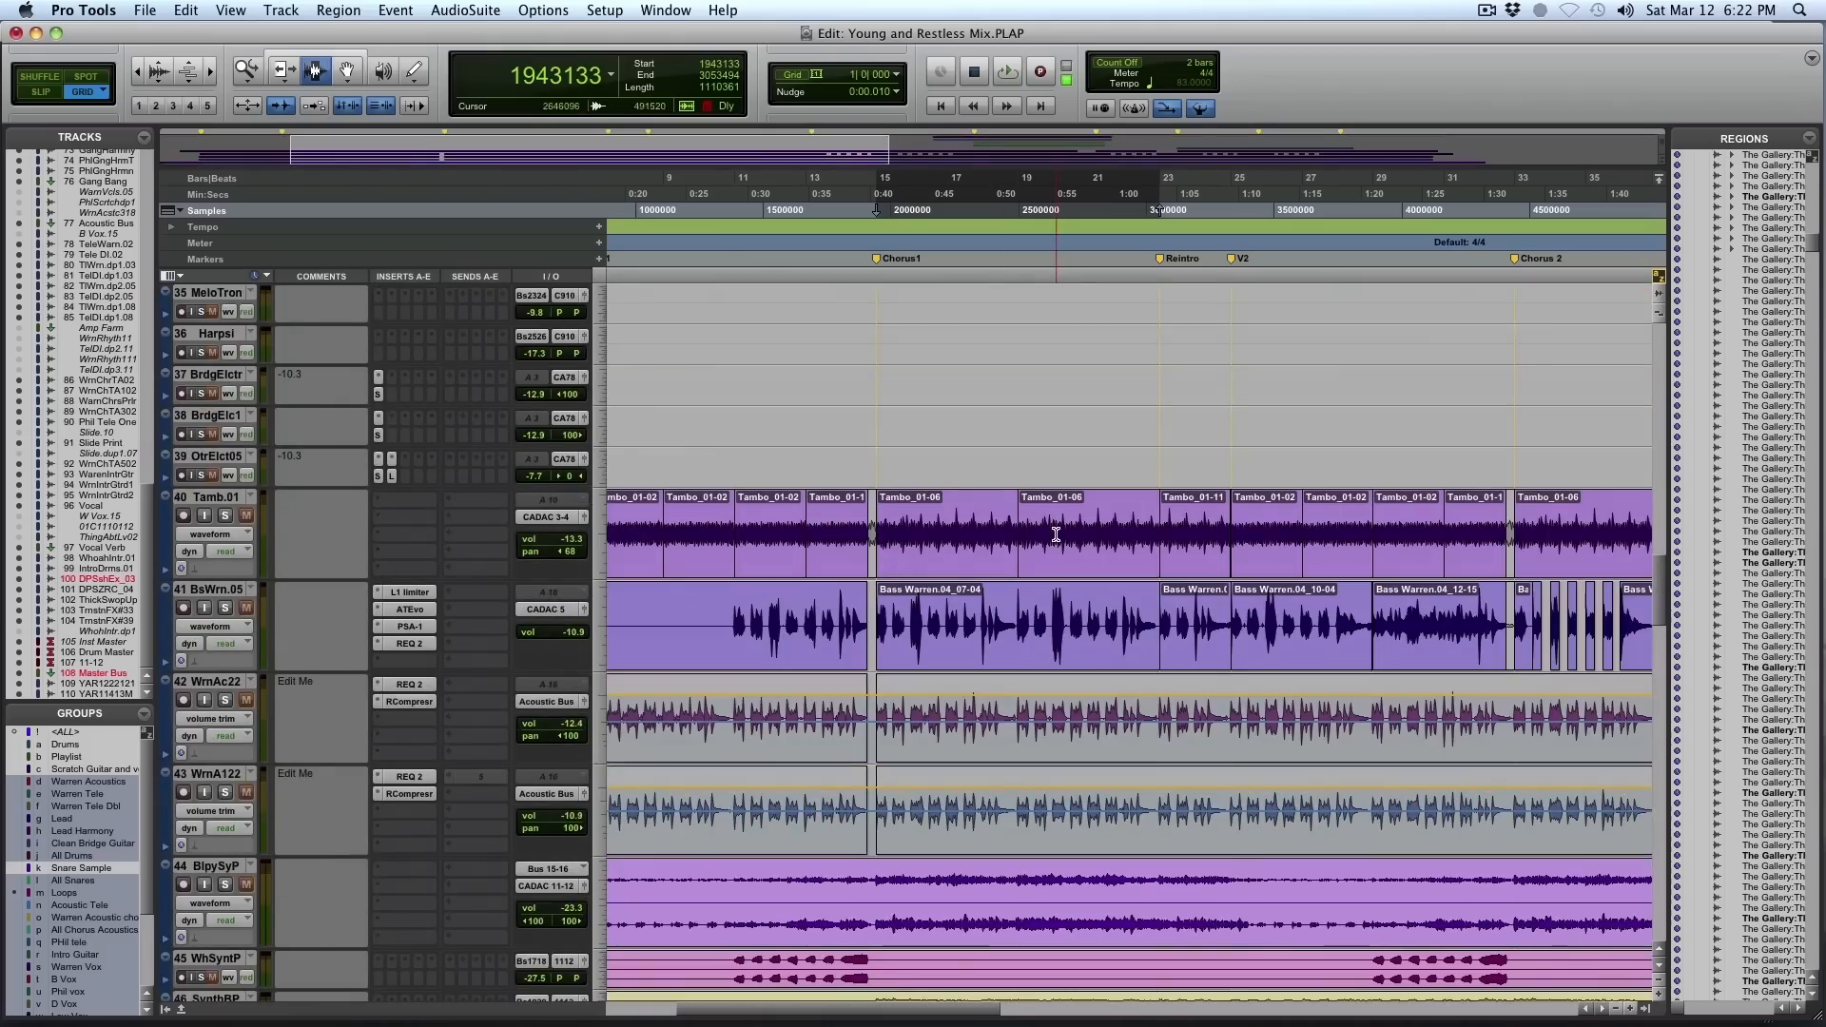
pyautogui.scroll(-5, 590, 699)
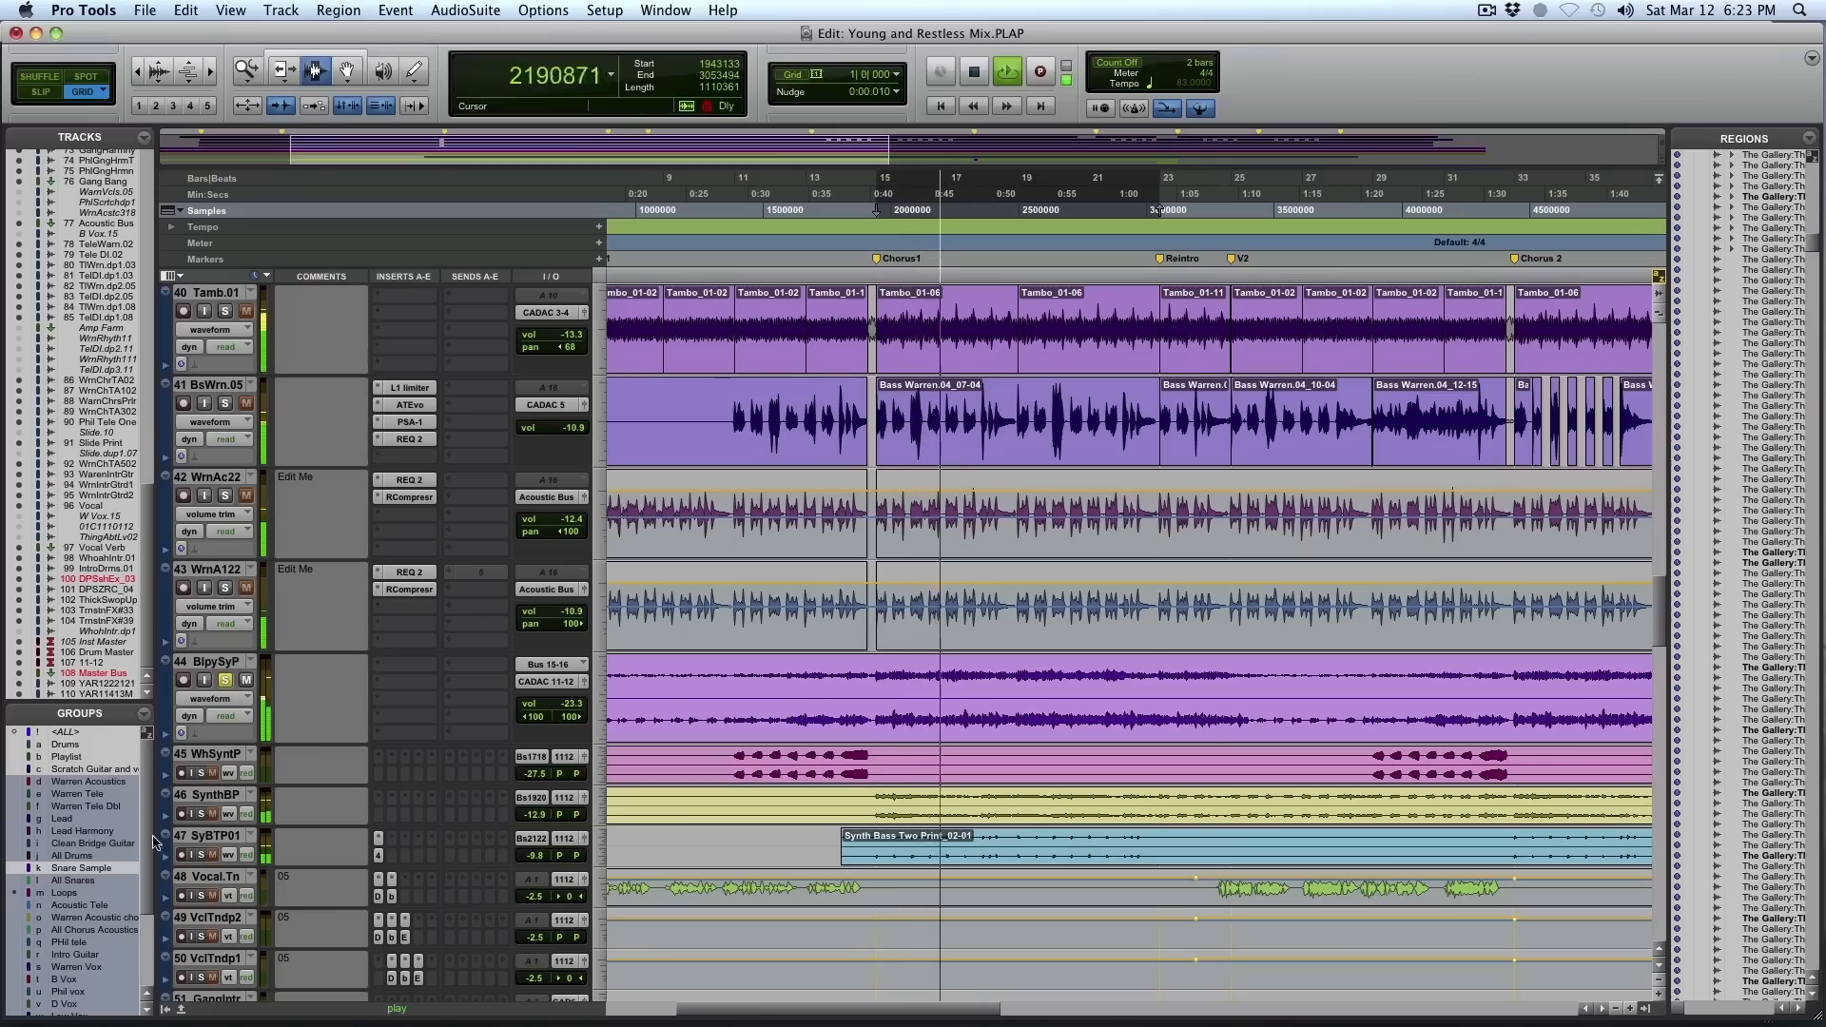
pyautogui.click(201, 814)
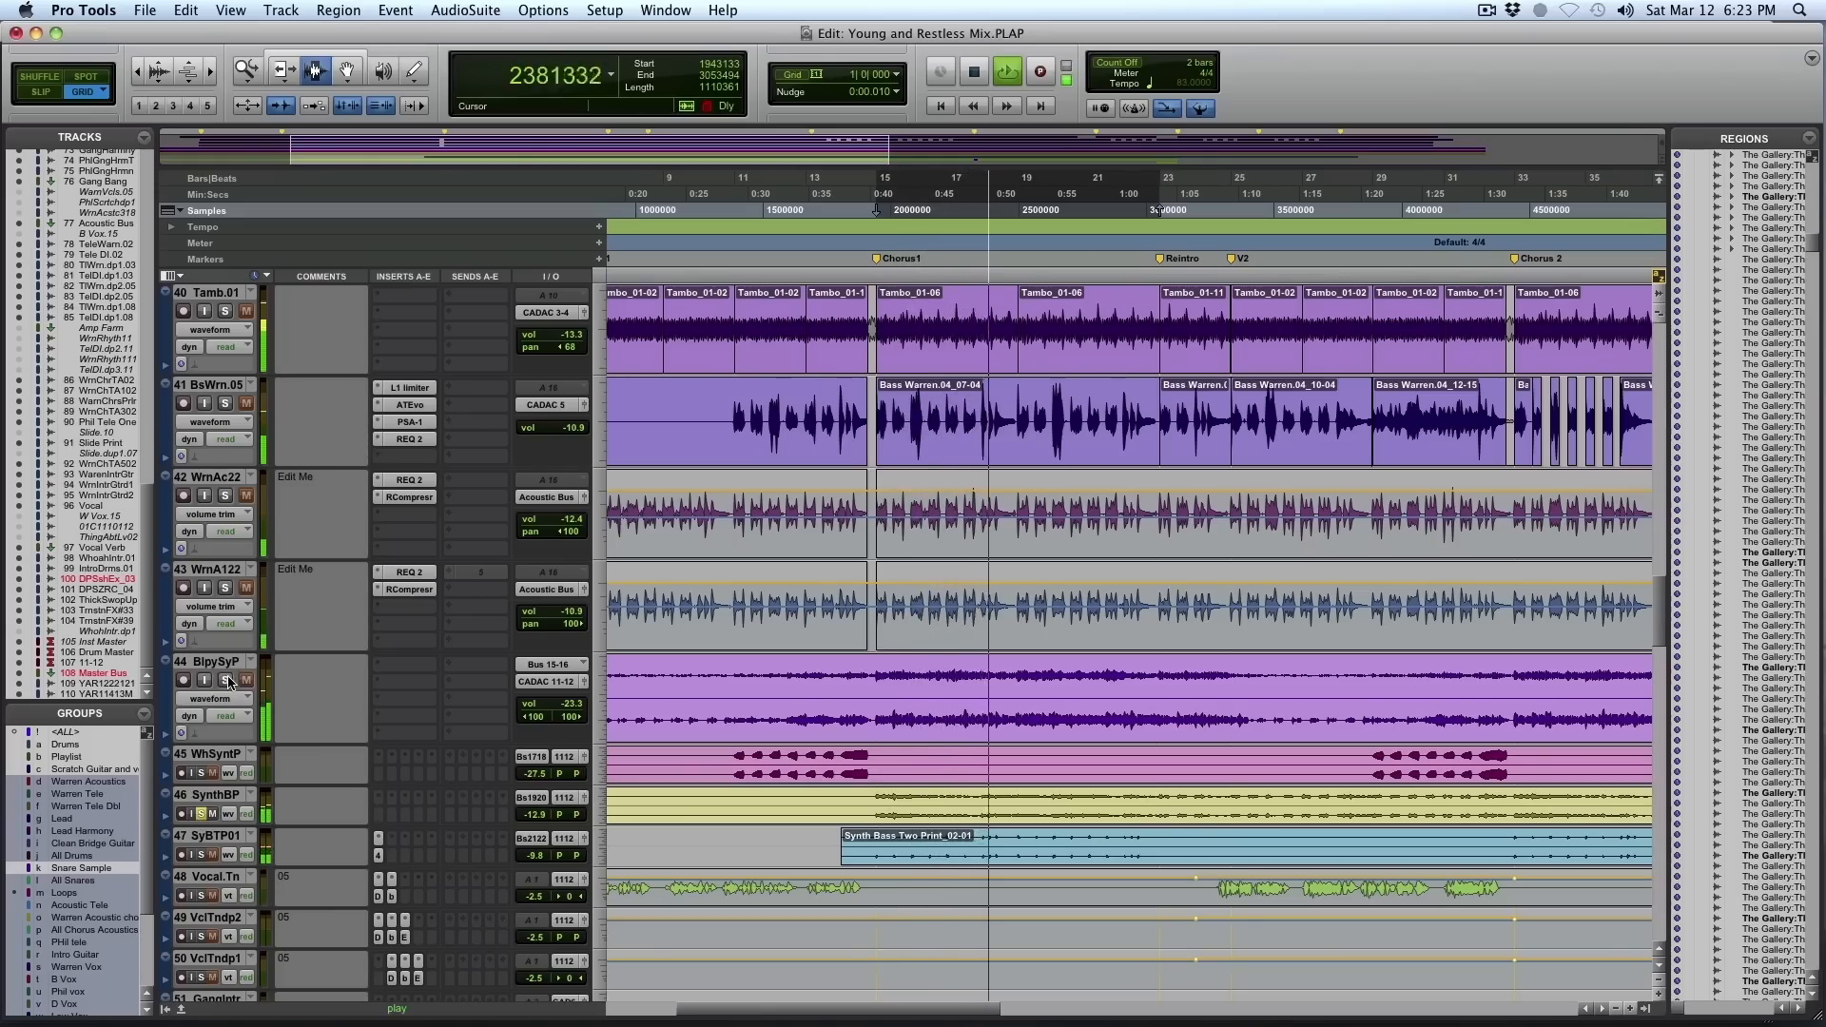
# Play chorus 1 and solo the WrnAc22 track to hear it alongside the soloed BsWrn.05 bass and SynthBP
pyautogui.press('r')
pyautogui.press('r')
pyautogui.press('F5')
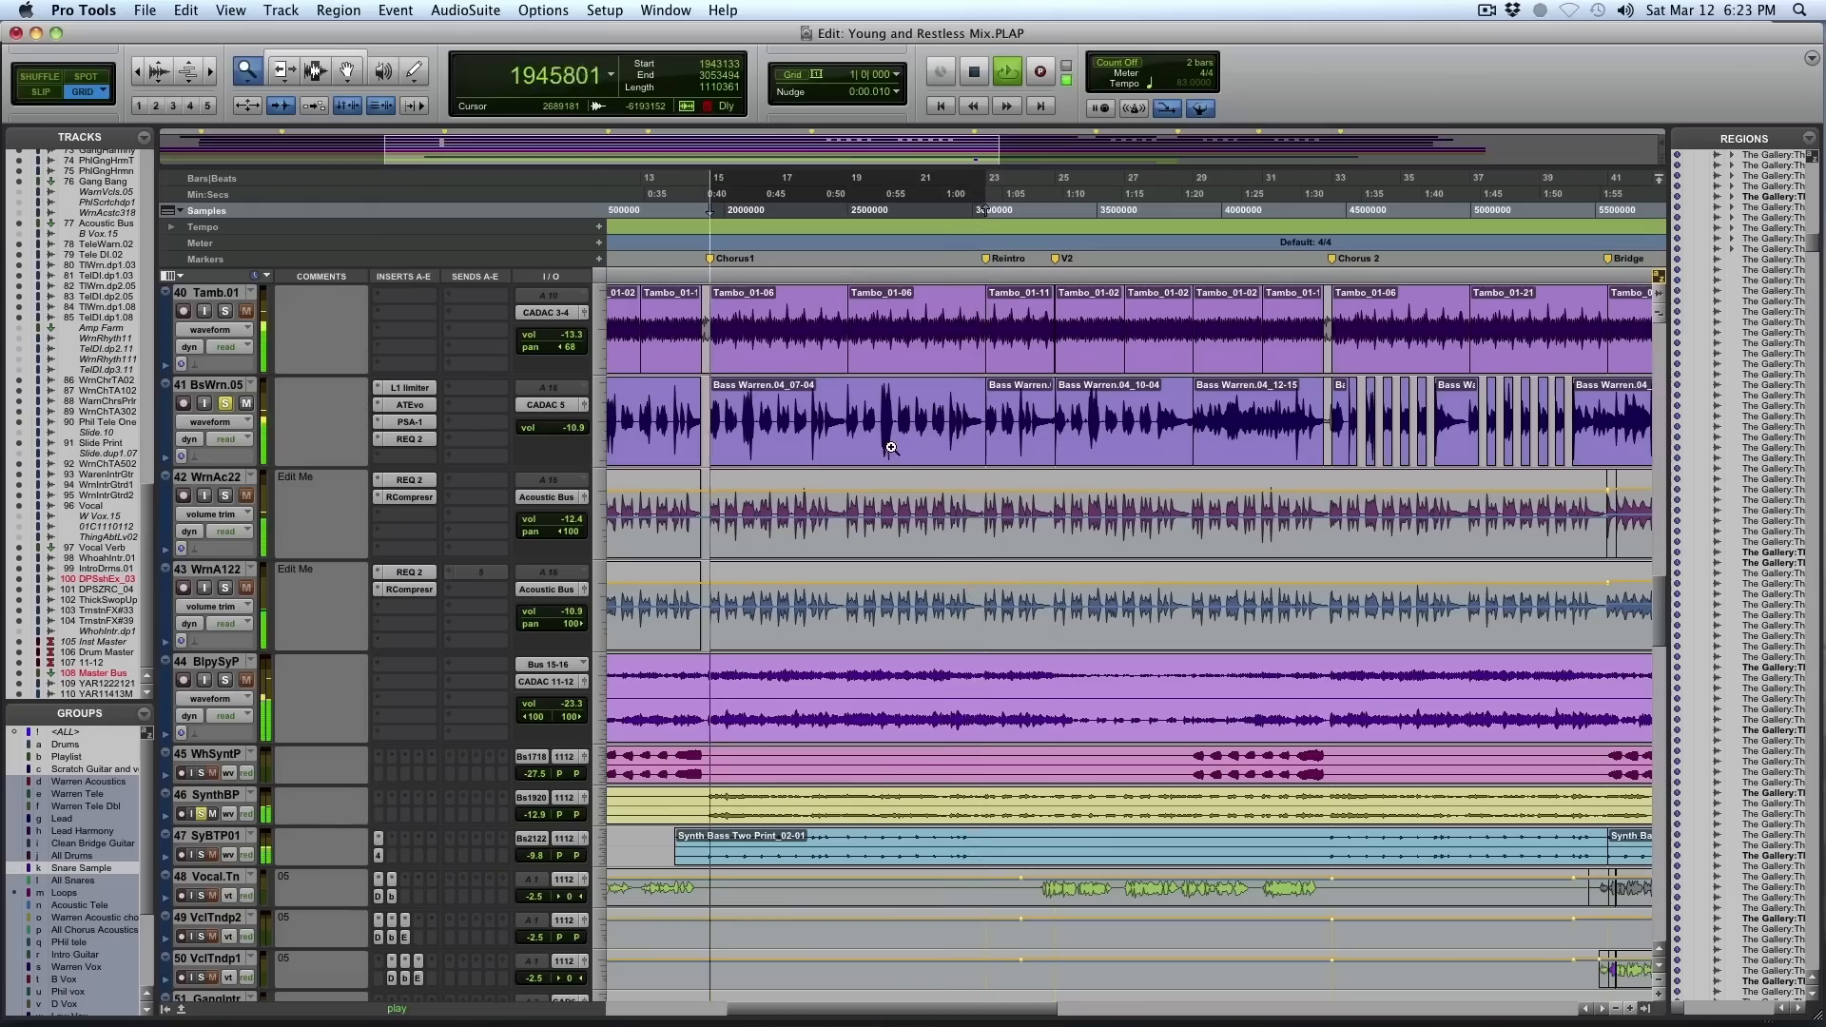
pyautogui.press('F7')
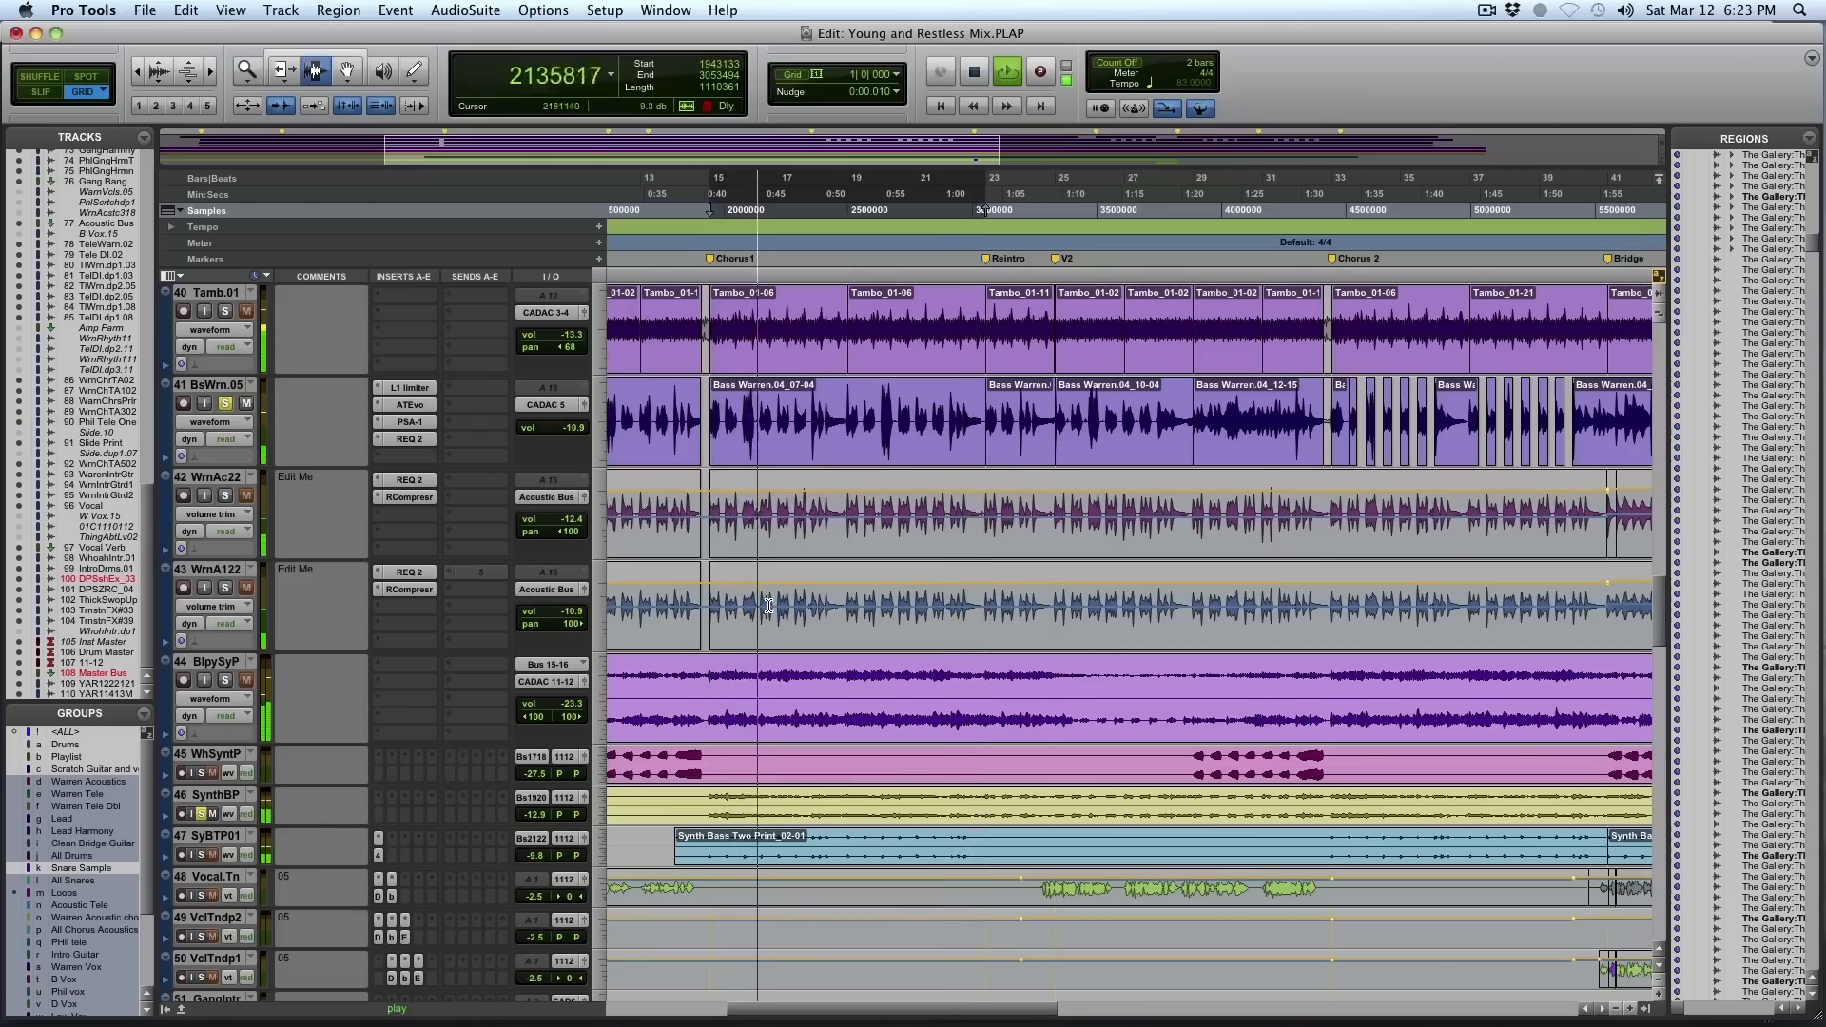
pyautogui.click(226, 496)
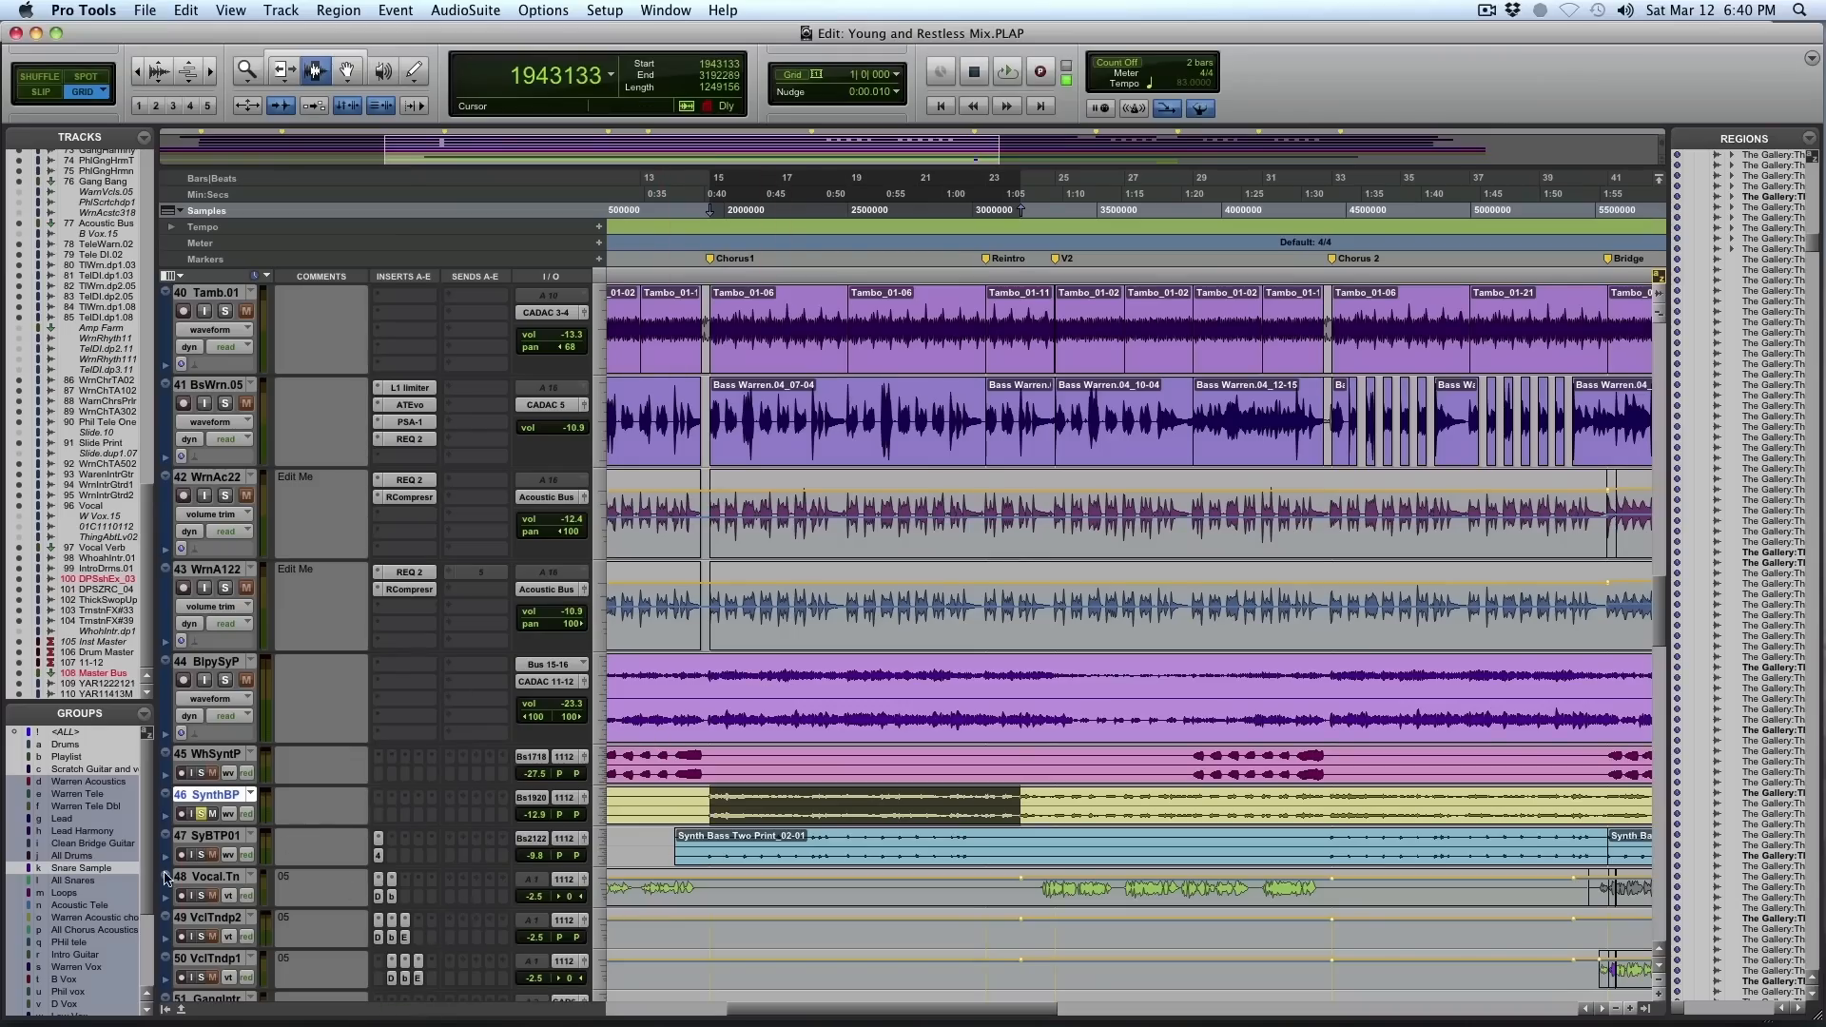
# Solo the SyBTP01 synth bass in chorus 1 and compare its sound with the C4 multiband plug-in bypassed and active
pyautogui.click(200, 857)
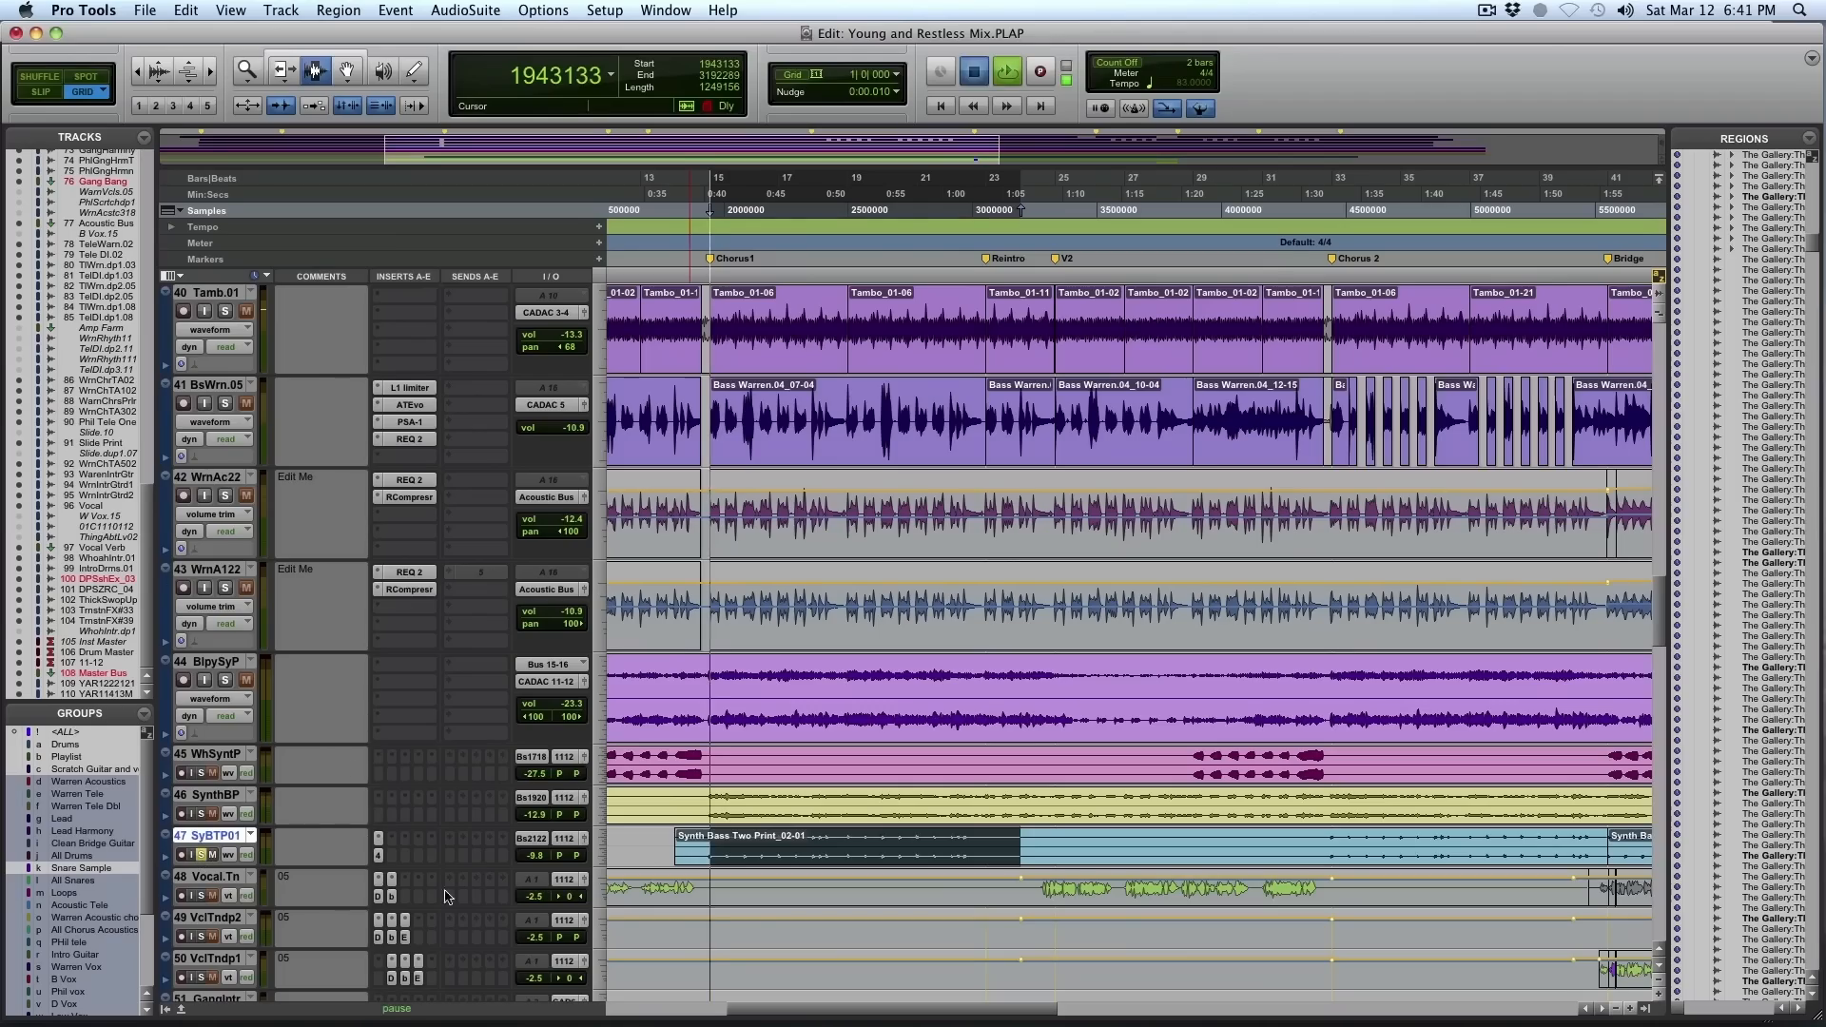
pyautogui.click(378, 855)
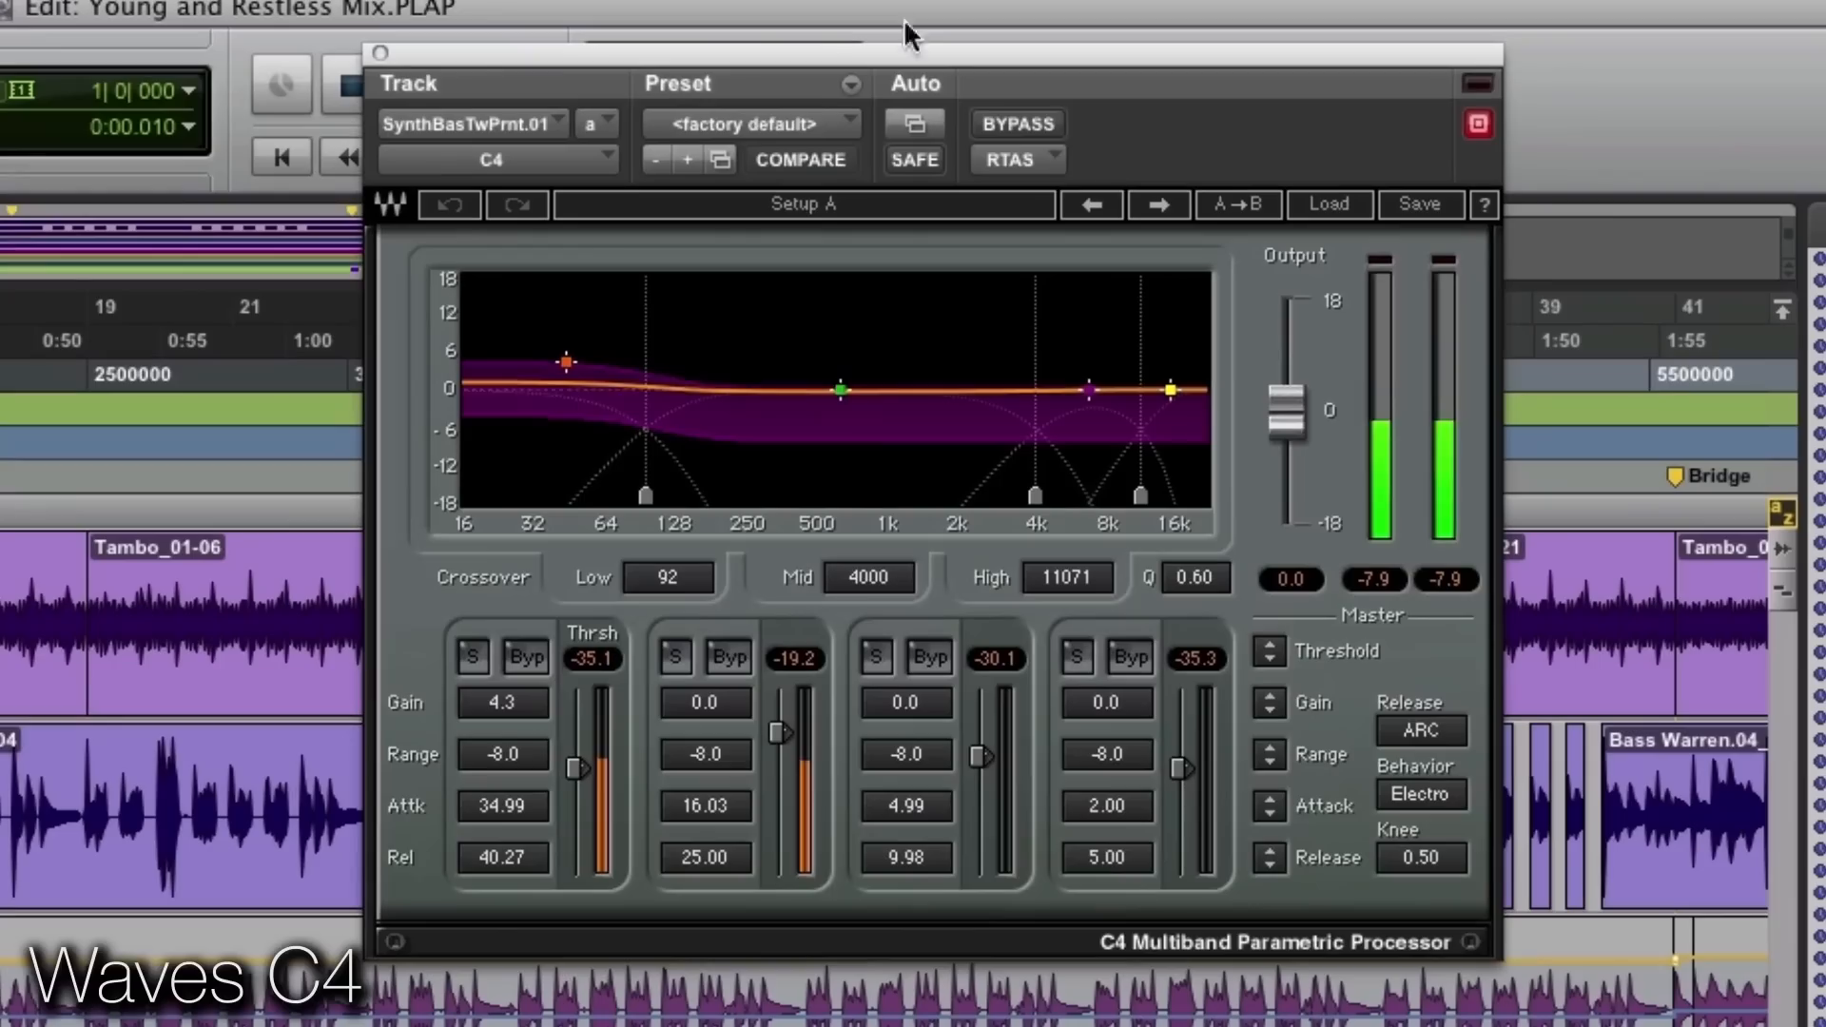
pyautogui.click(1037, 122)
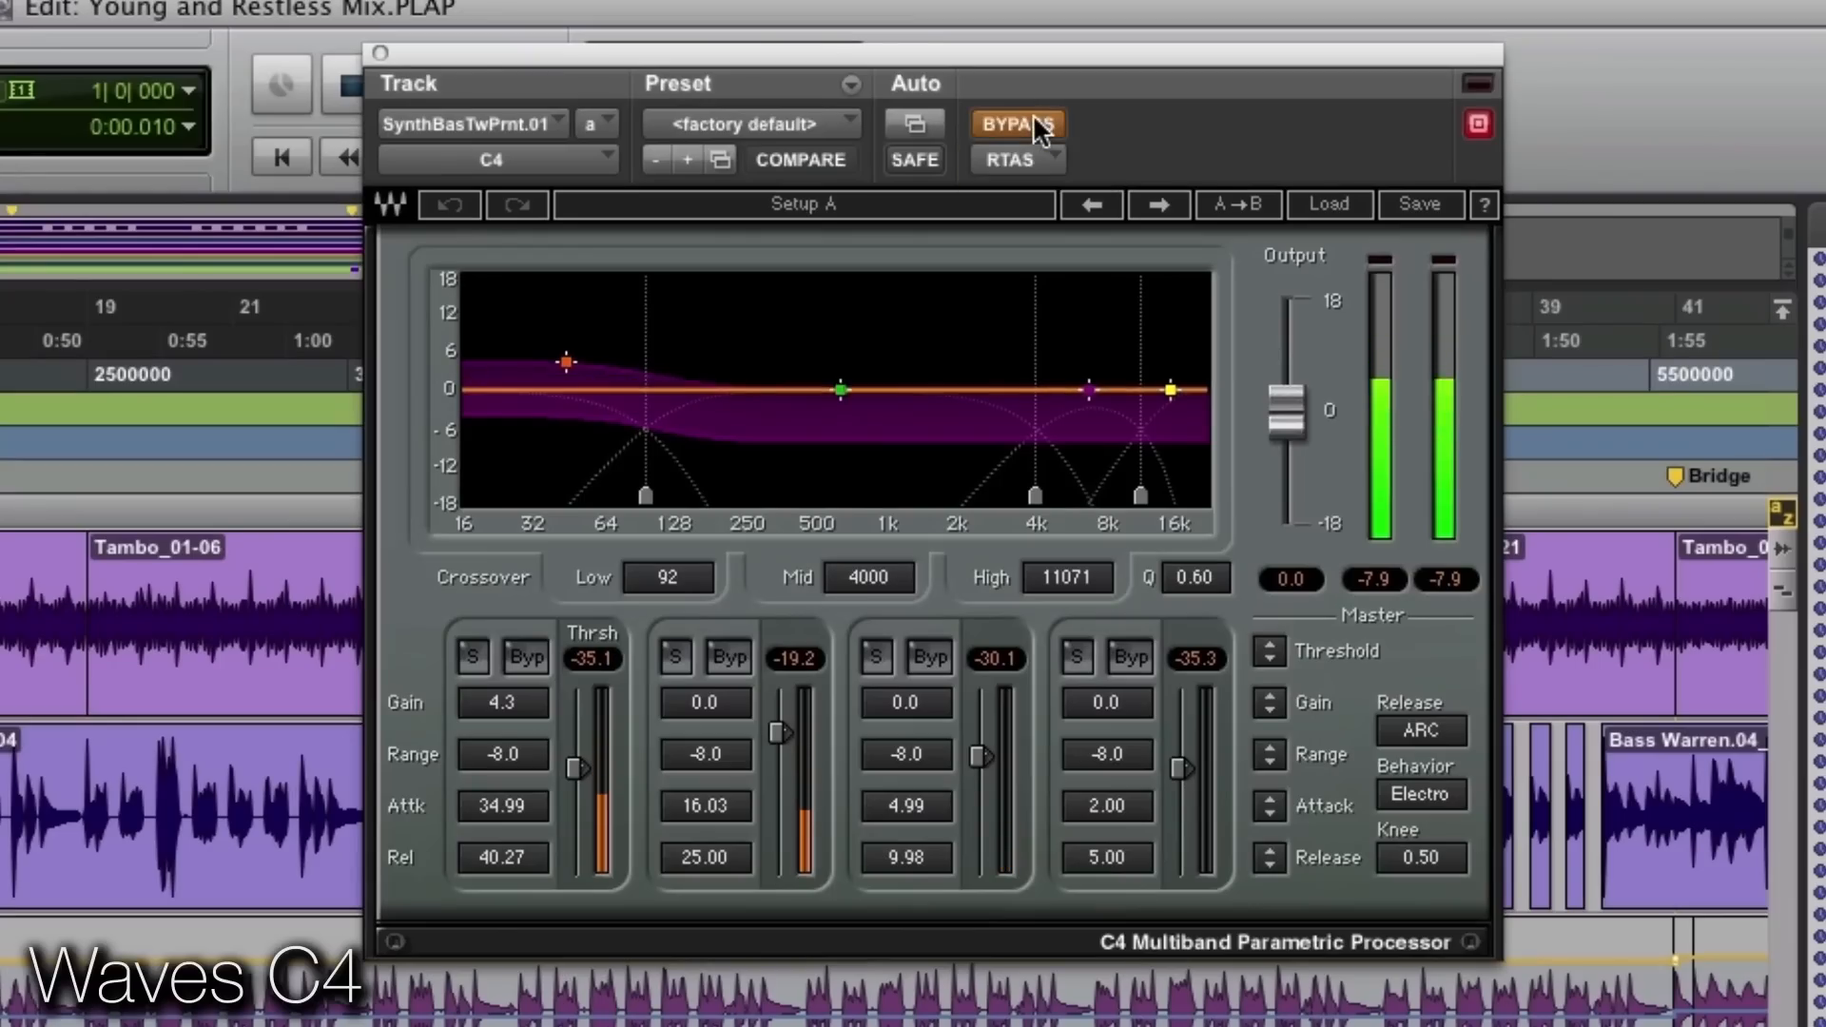
pyautogui.click(1035, 119)
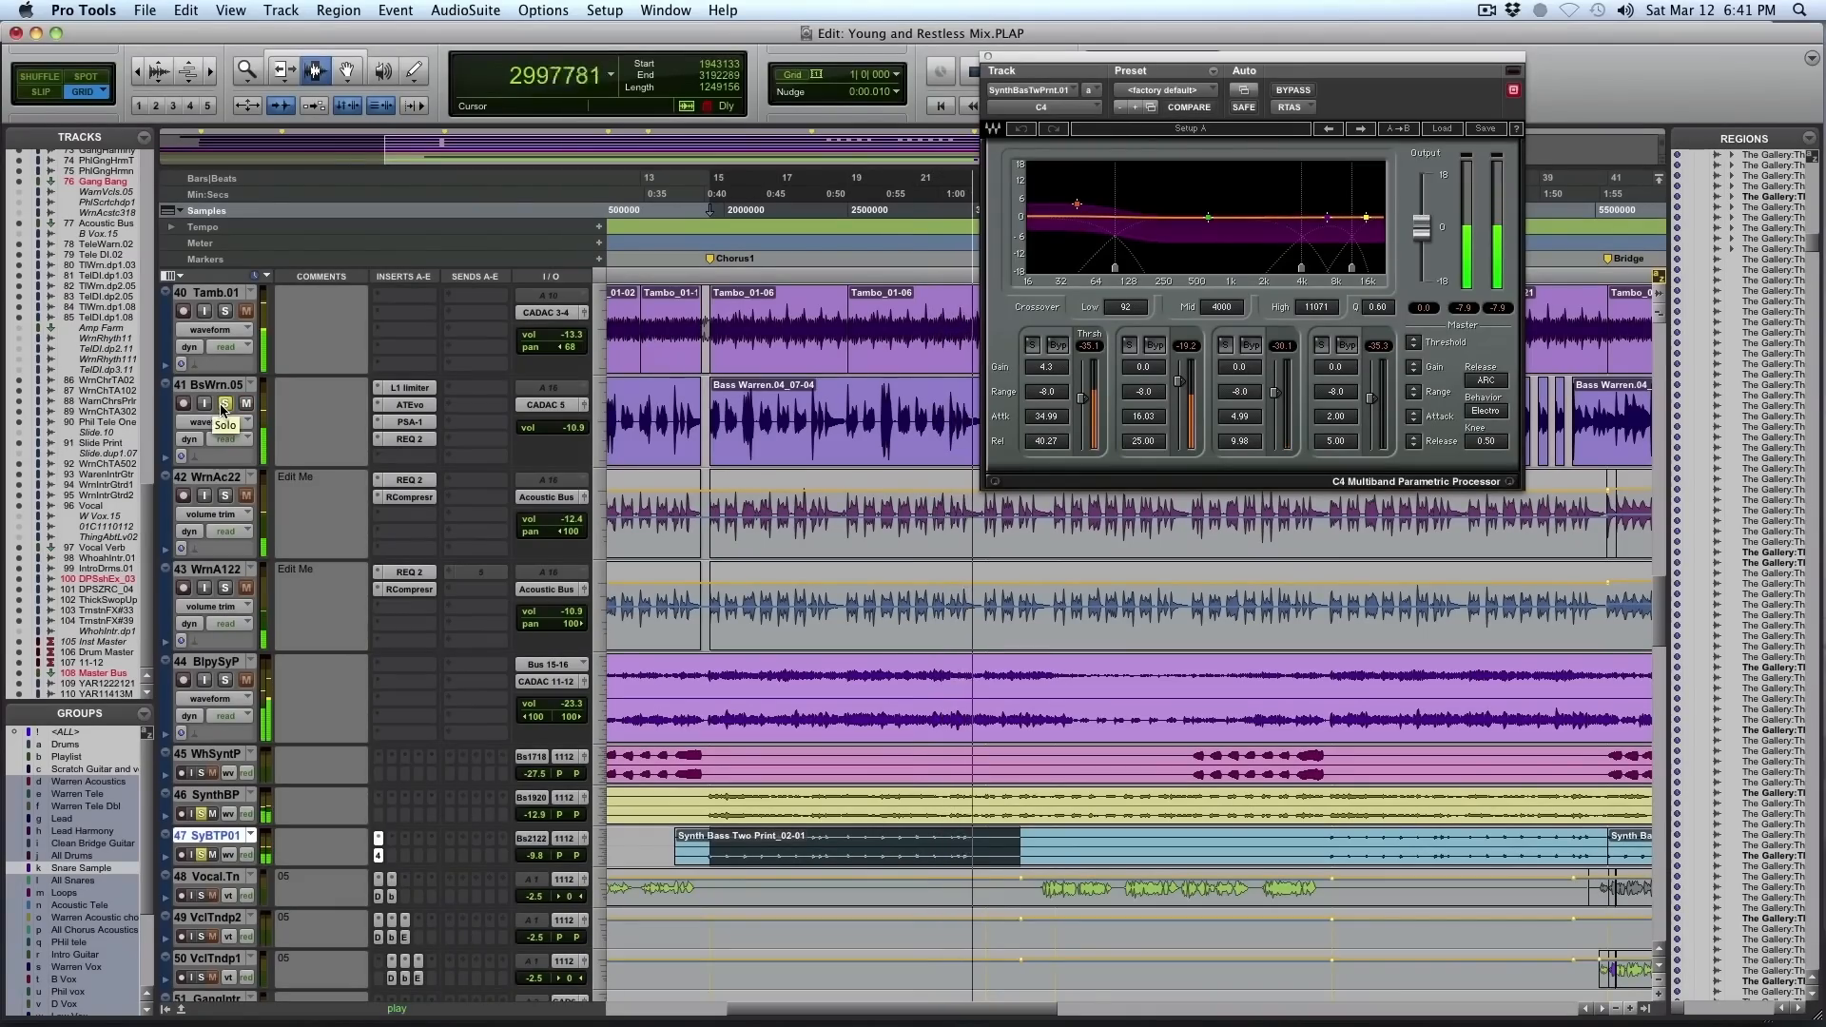
# Add the WrnAc22 and BlpySyP tracks to the soloed bass parts during chorus 1 playback, and stop playback
pyautogui.click(225, 497)
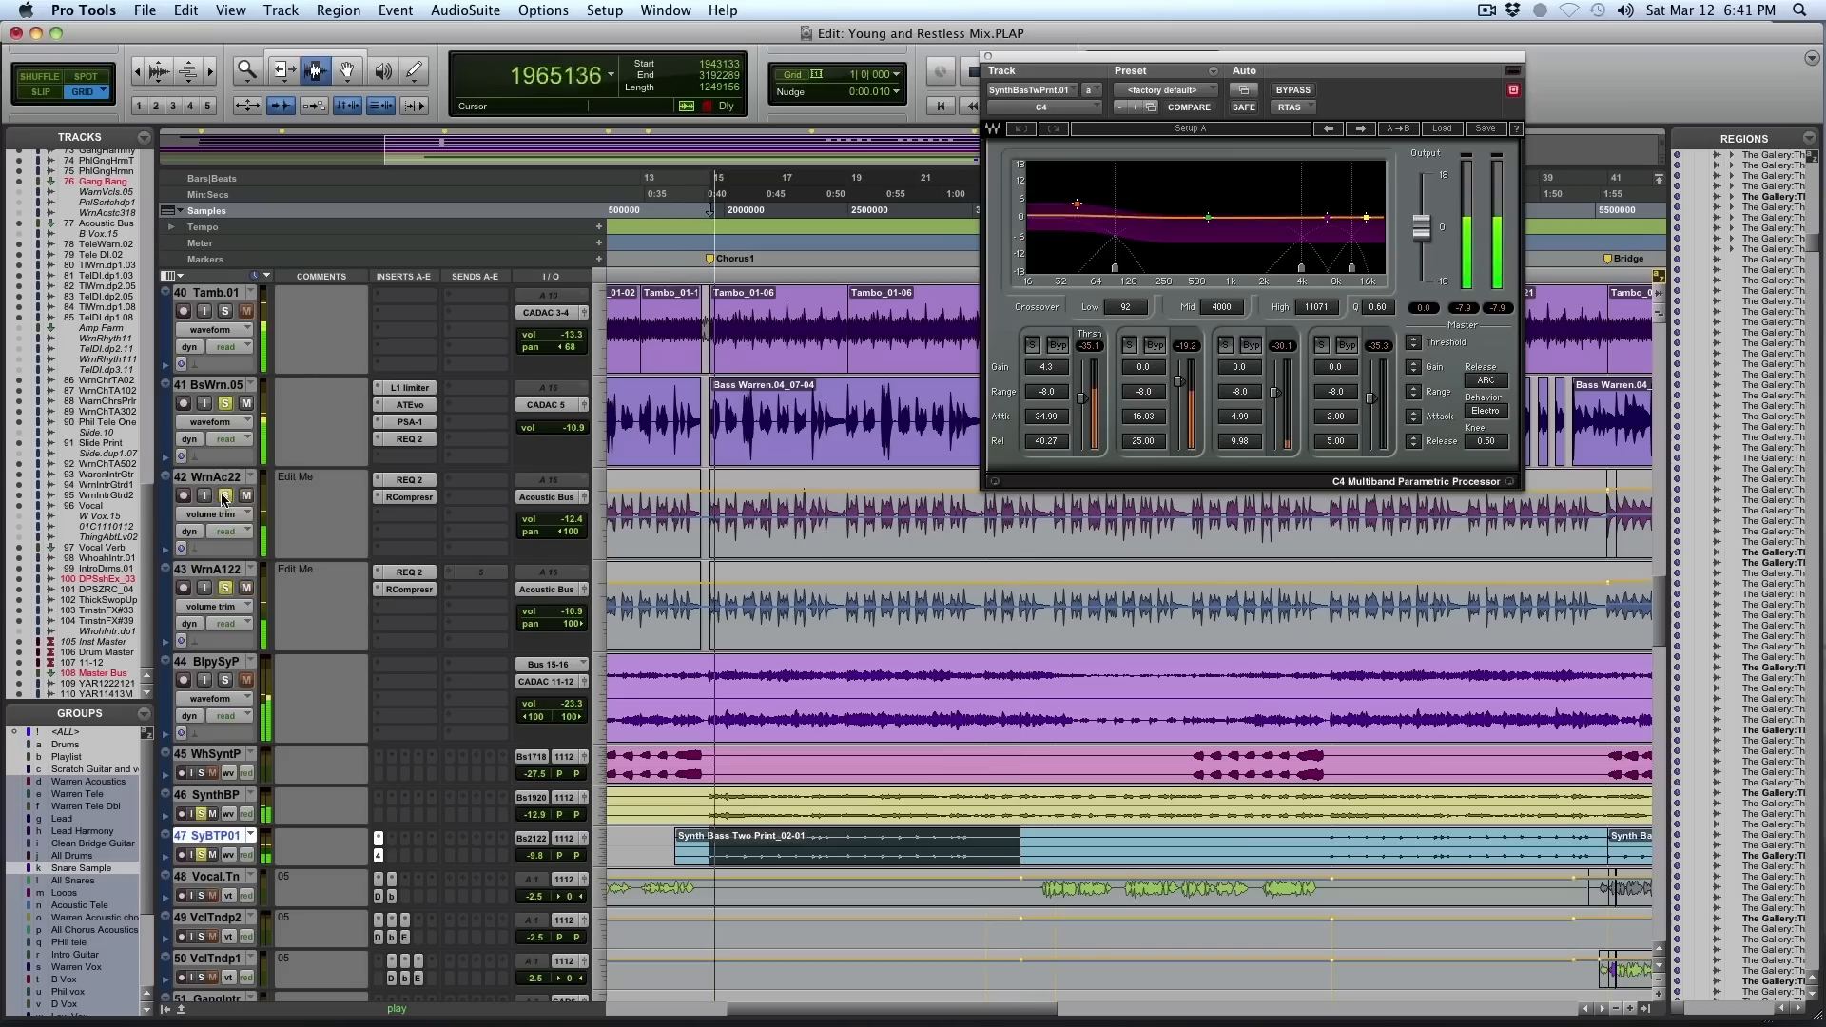
pyautogui.click(226, 681)
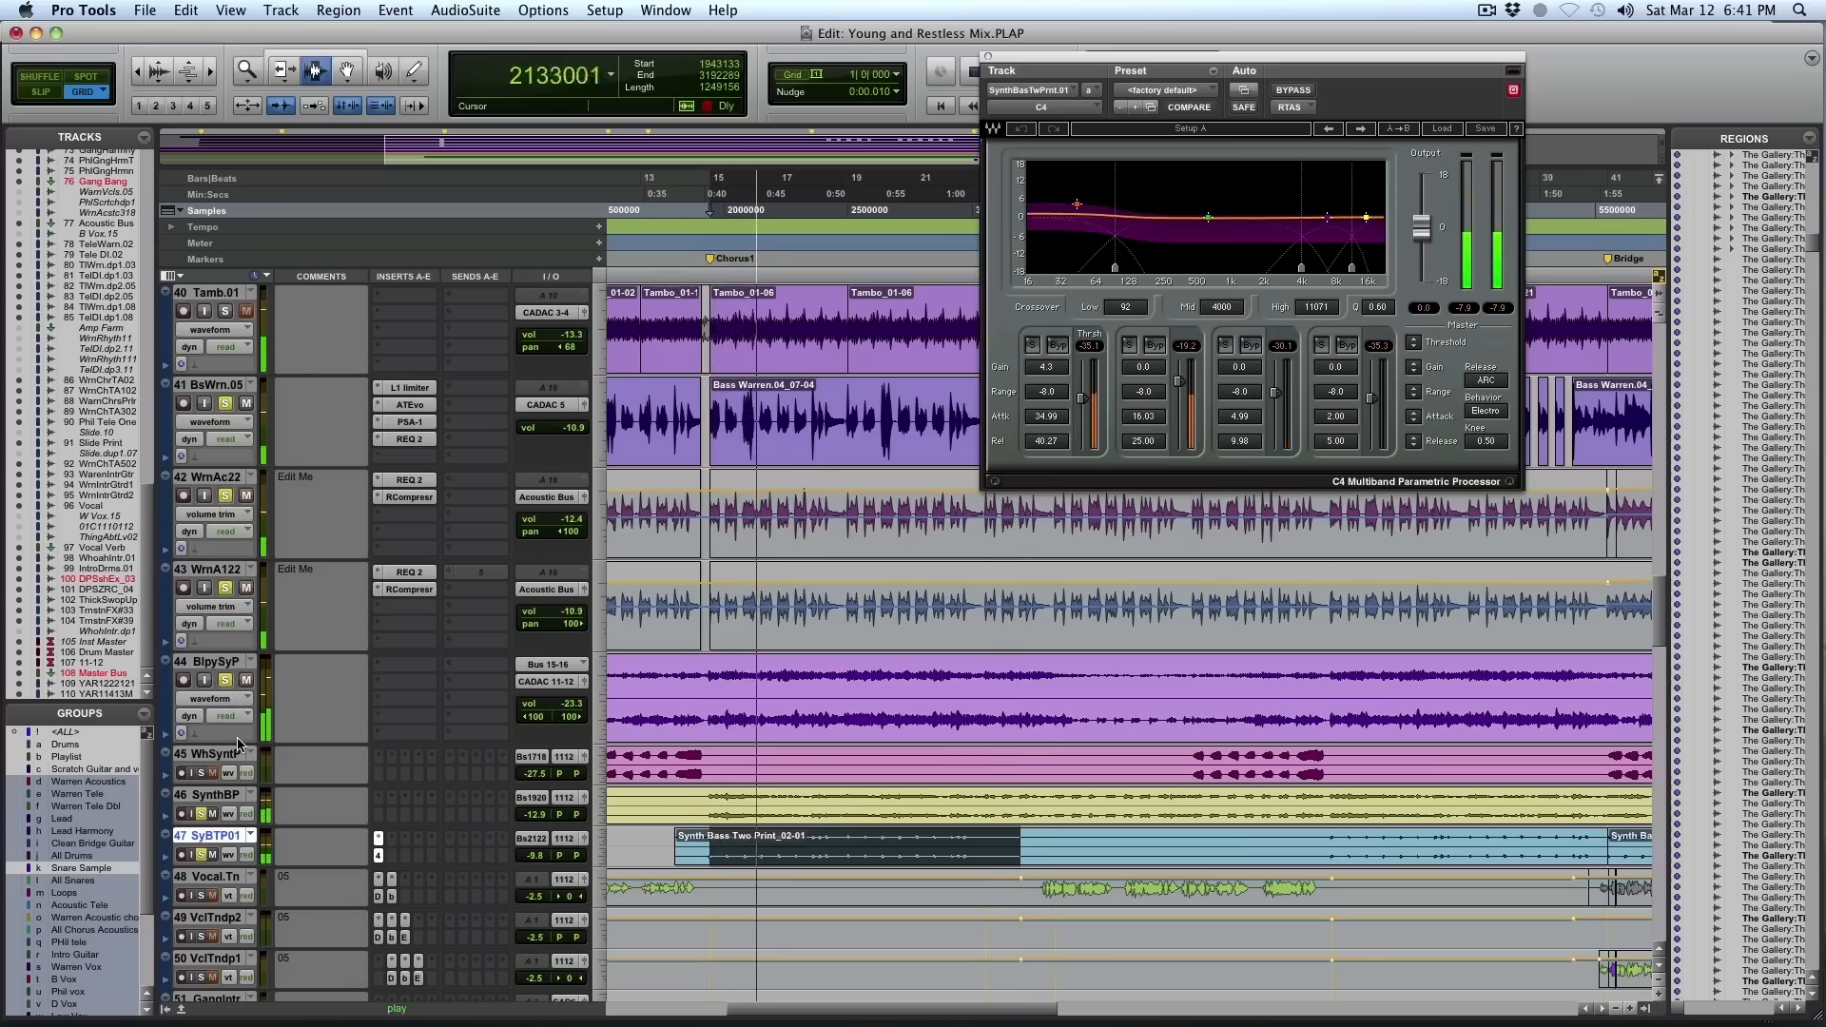
pyautogui.press('r')
pyautogui.press('r')
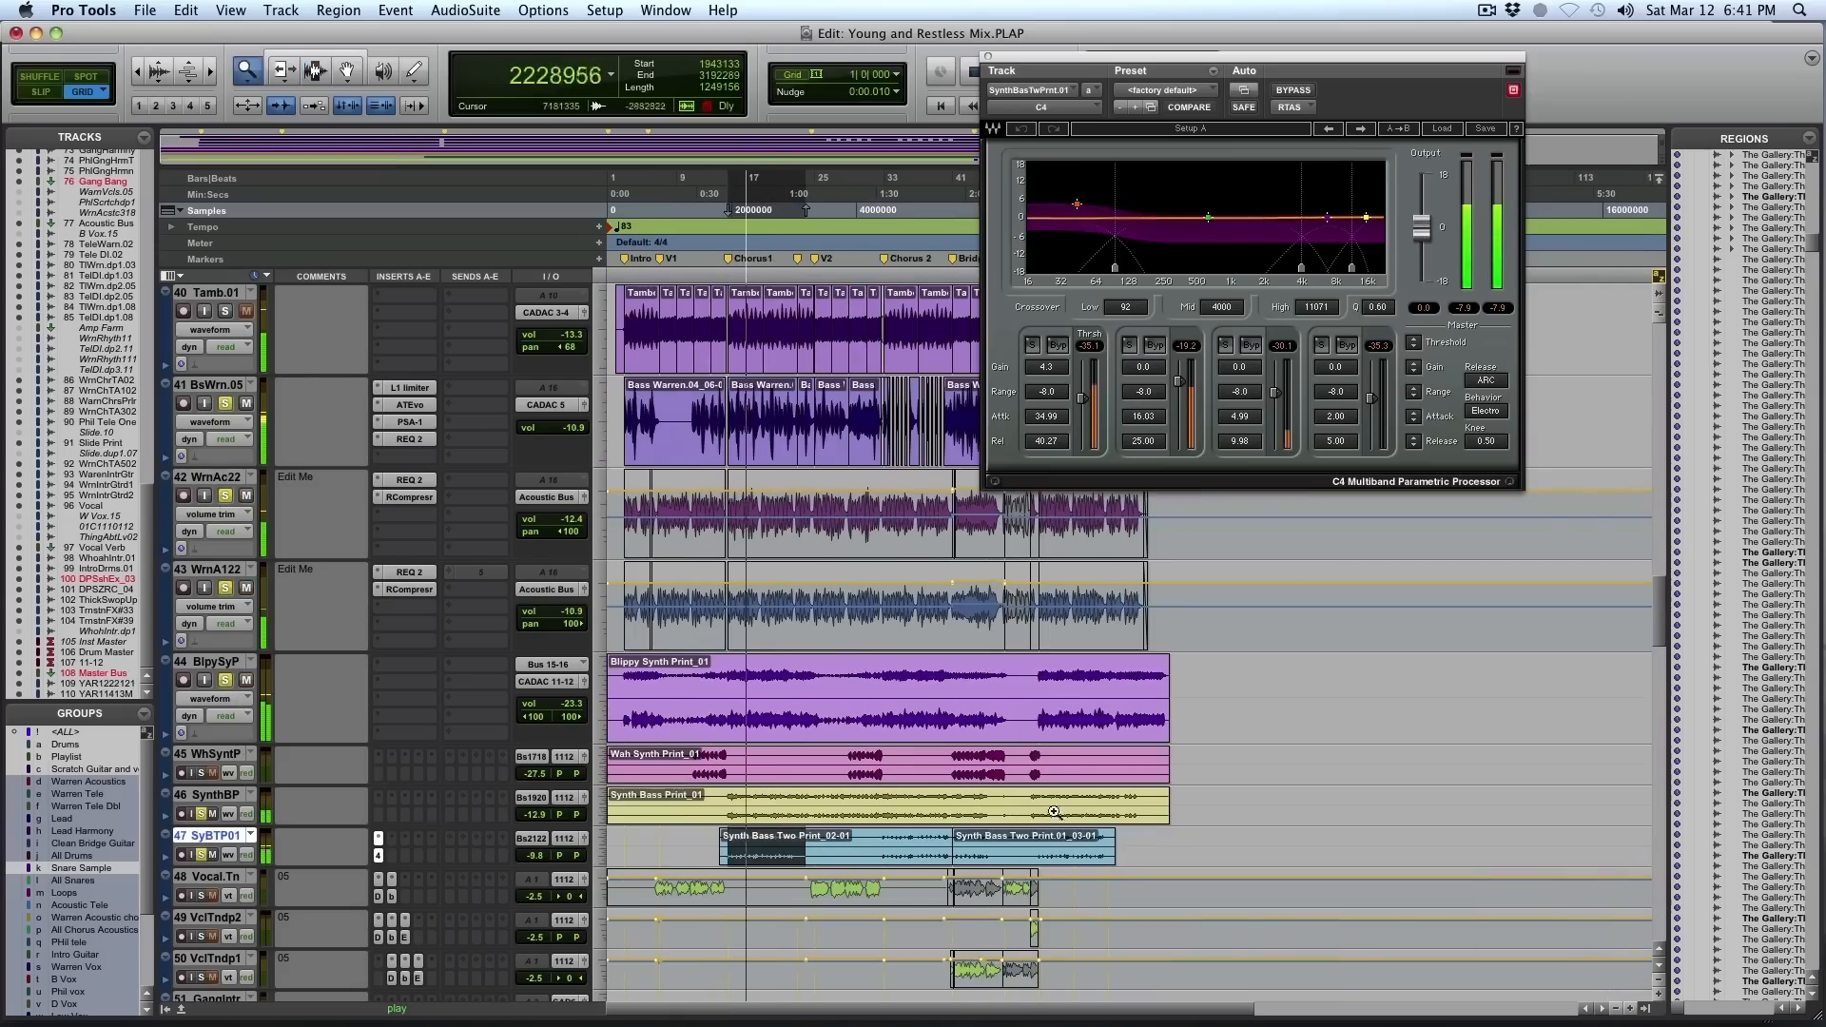
pyautogui.press('t')
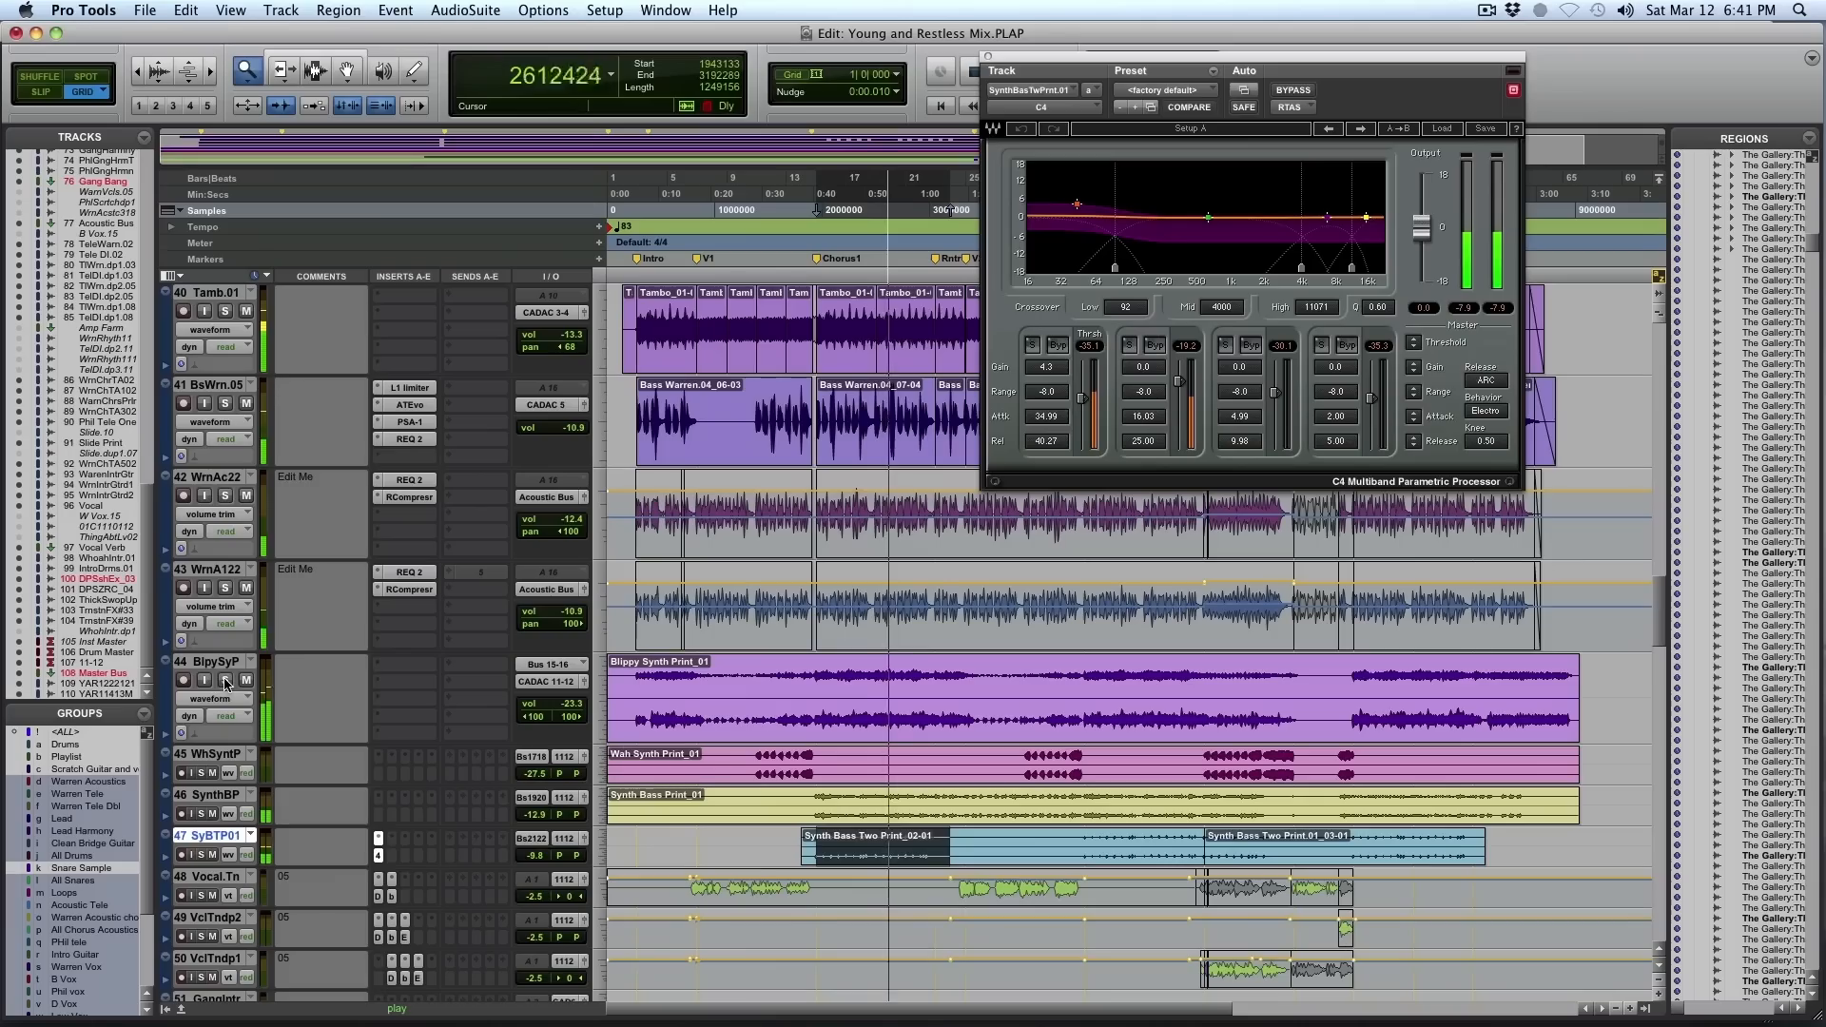
pyautogui.press('space')
# Play from bar 11 with the WhSyntP synth soloed, and audition it together with the BsWrn.05 bass
pyautogui.click(748, 770)
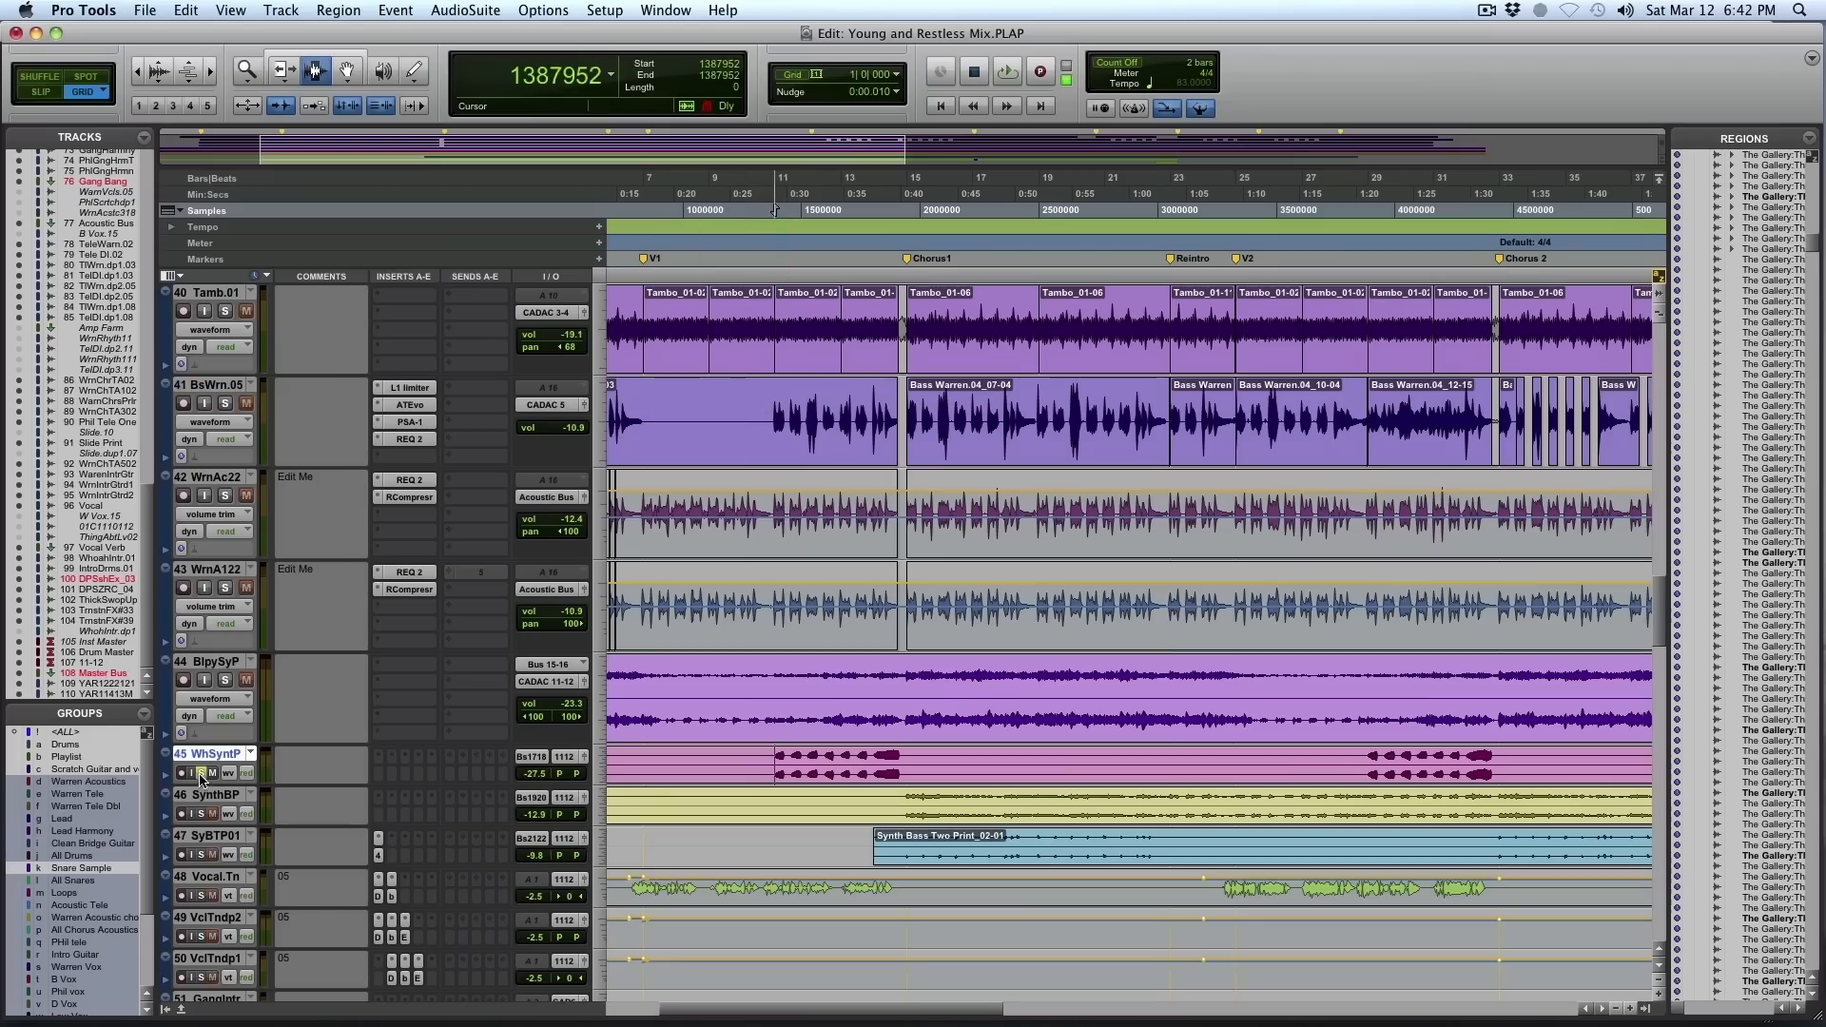
pyautogui.press('space')
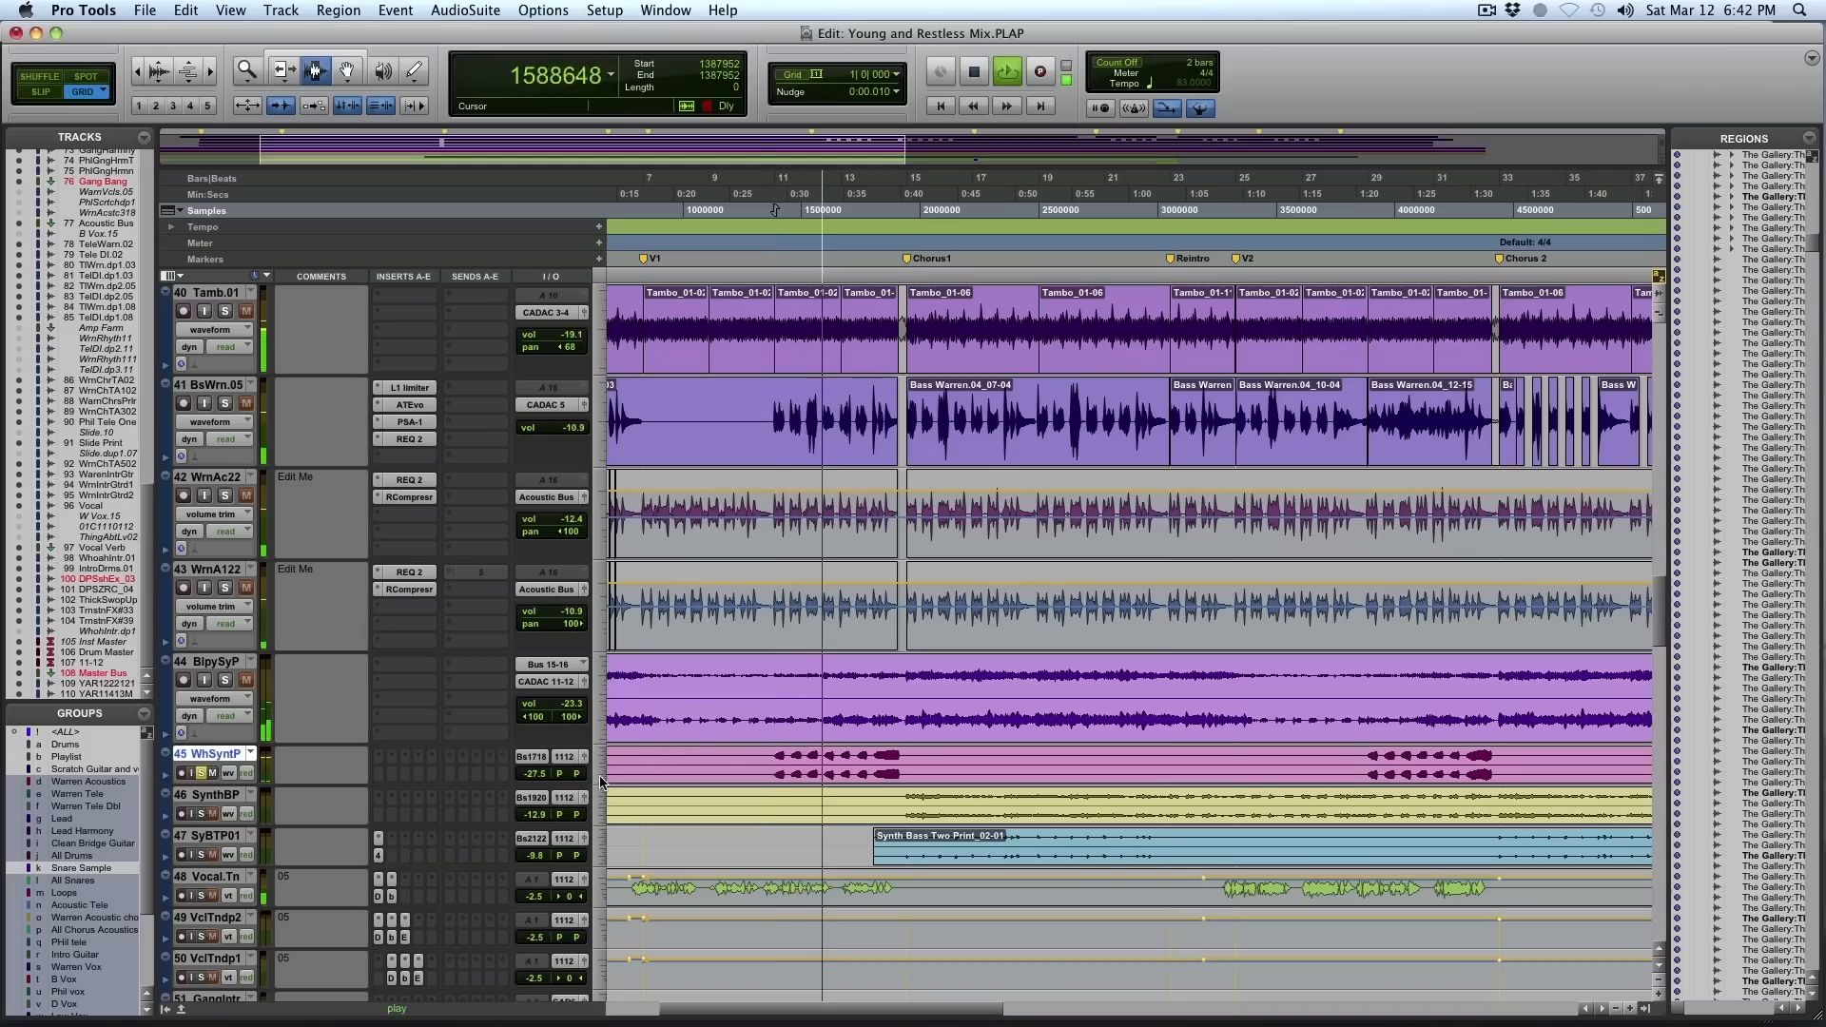
pyautogui.click(224, 404)
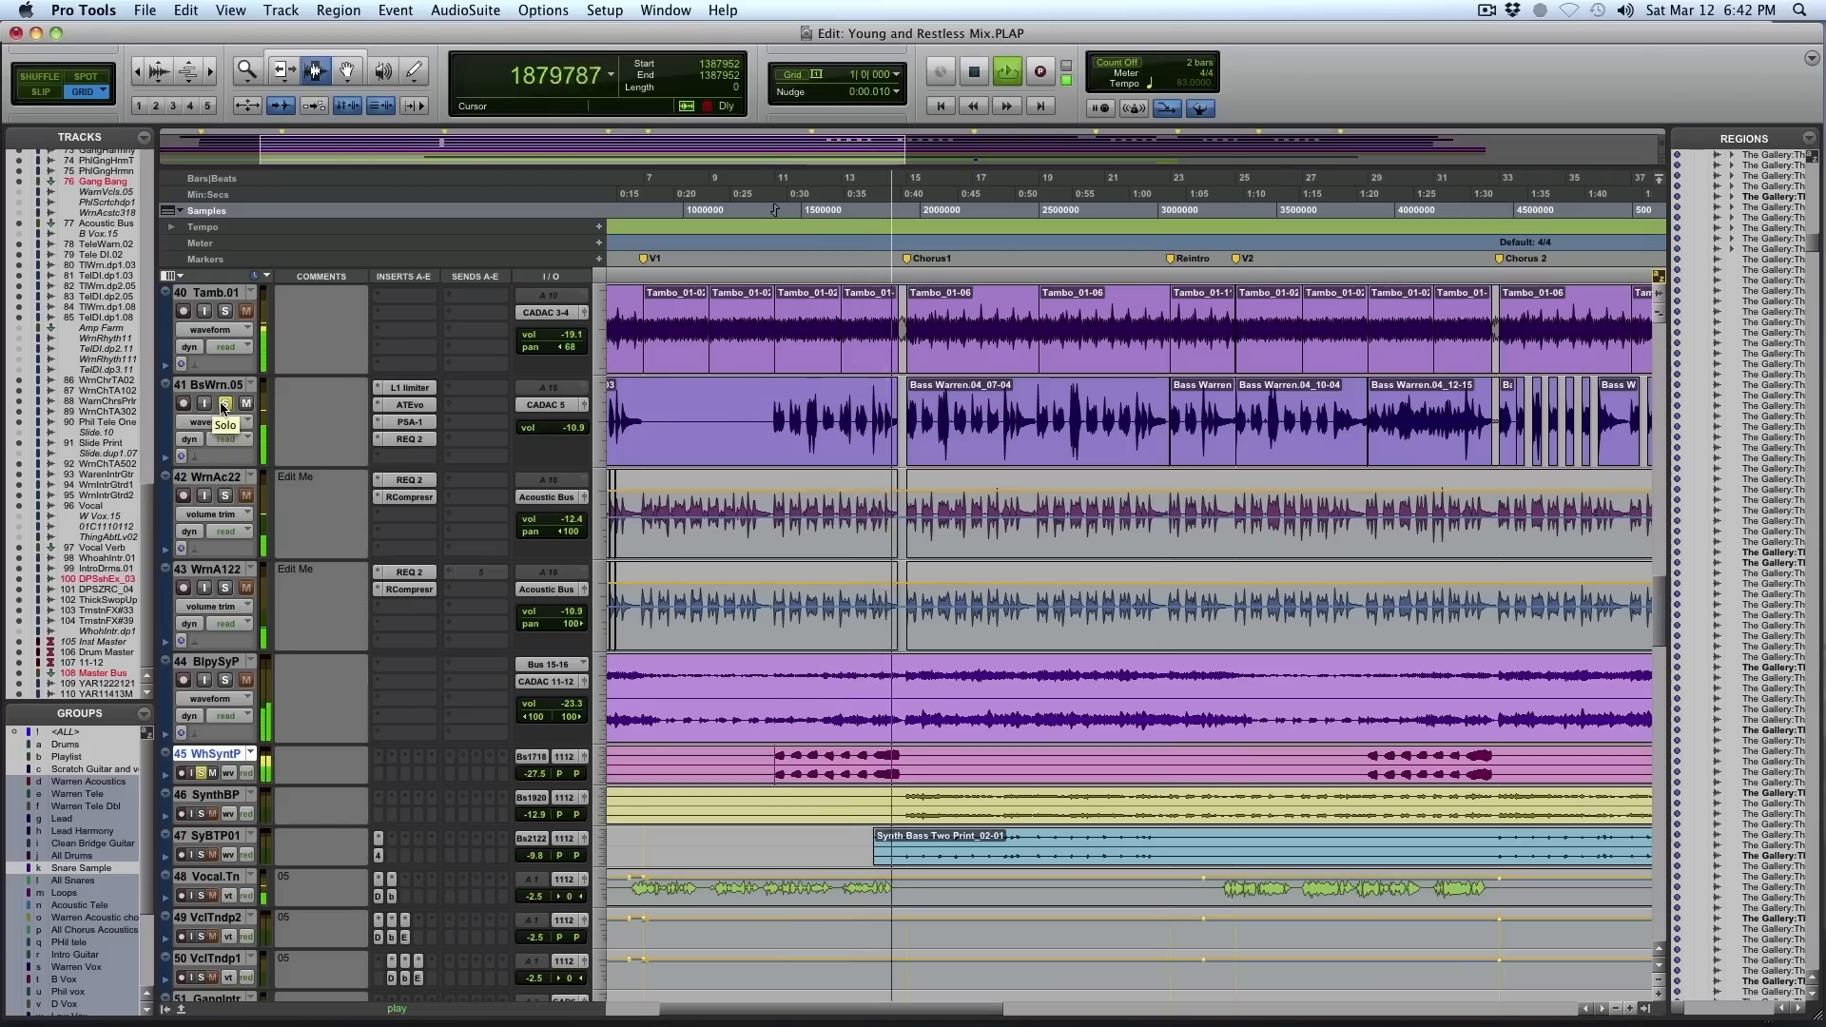
pyautogui.press('space')
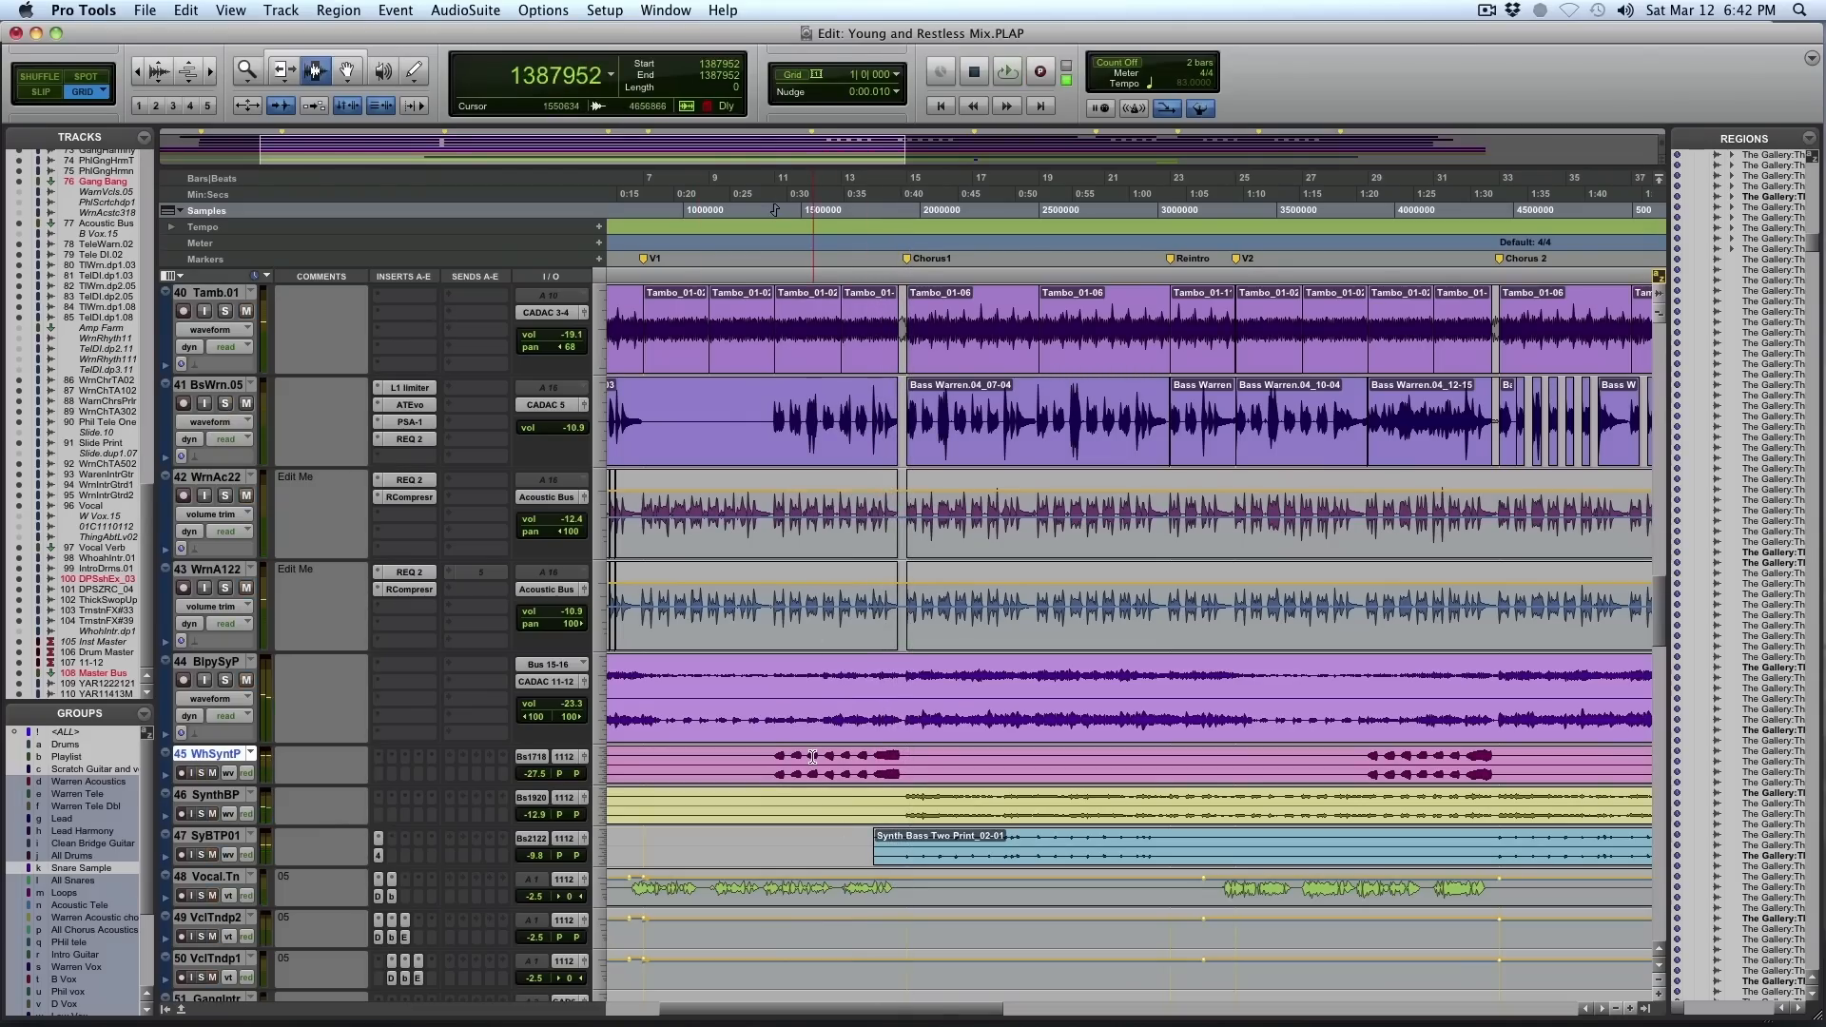
# Replay the section from bar 11 up to Chorus1 without solos, and save the session
pyautogui.press('space')
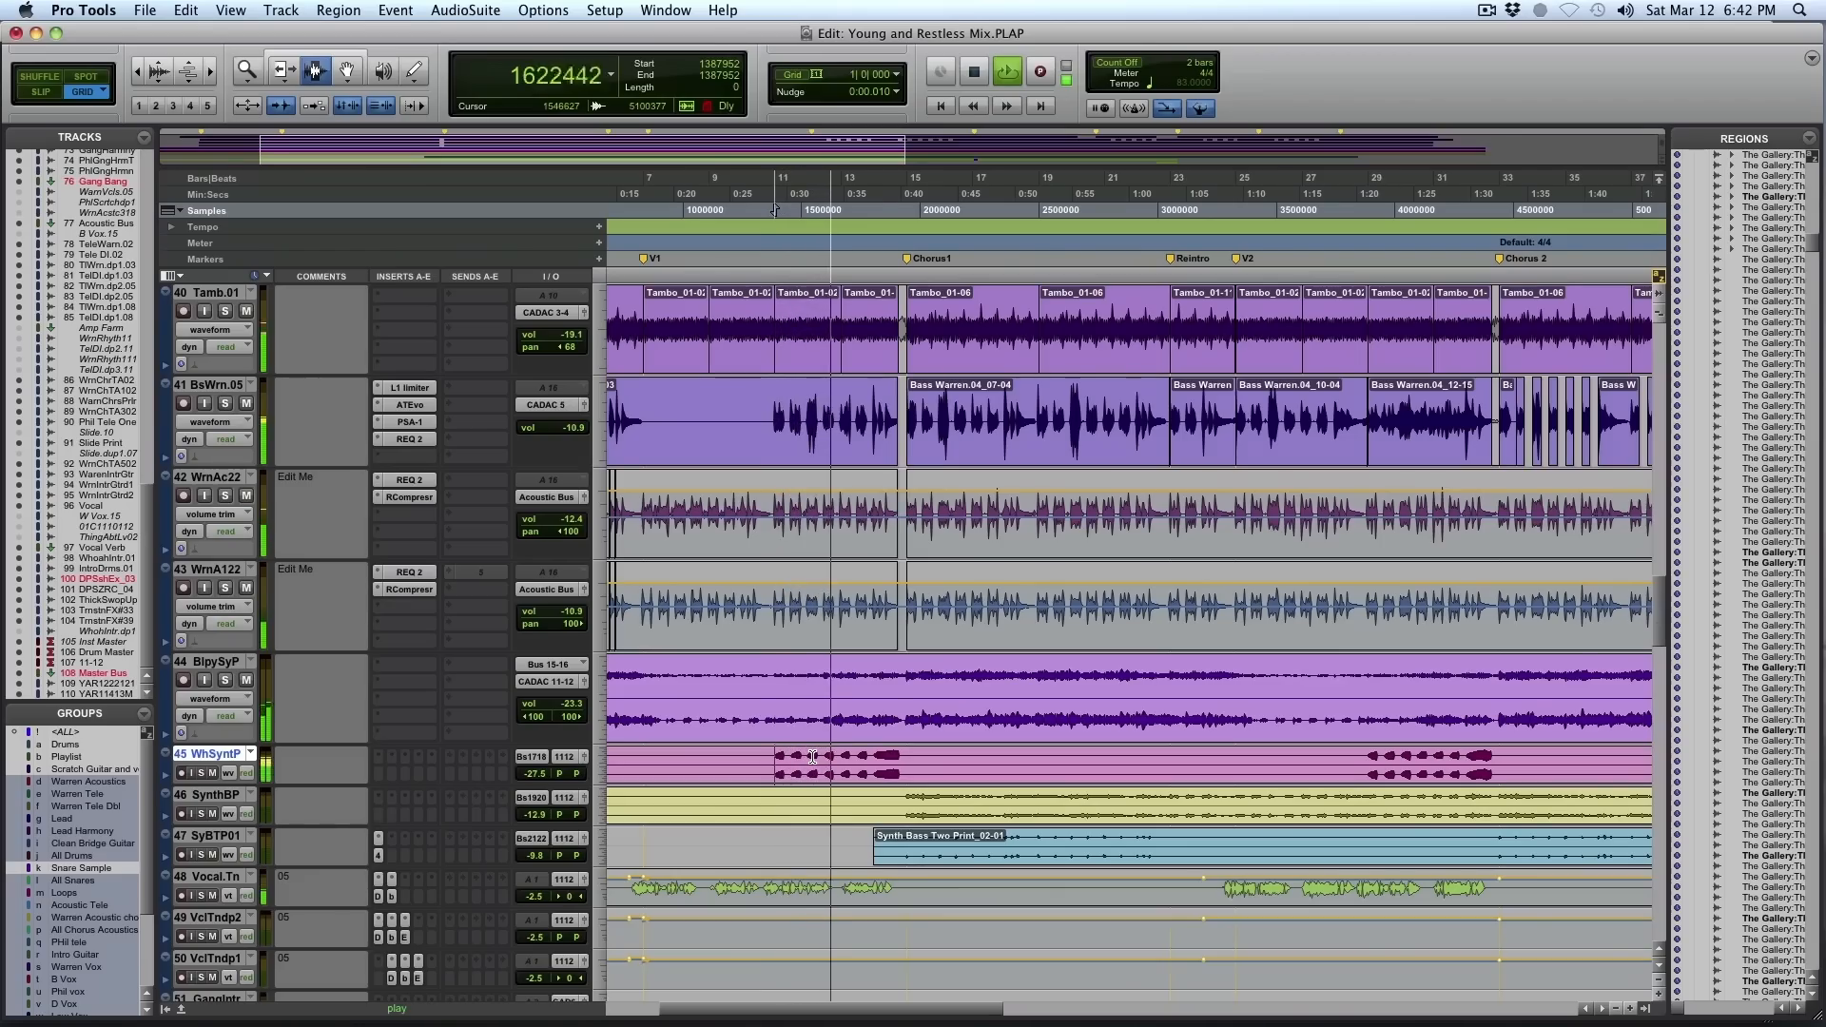
pyautogui.press('r')
pyautogui.press('F5')
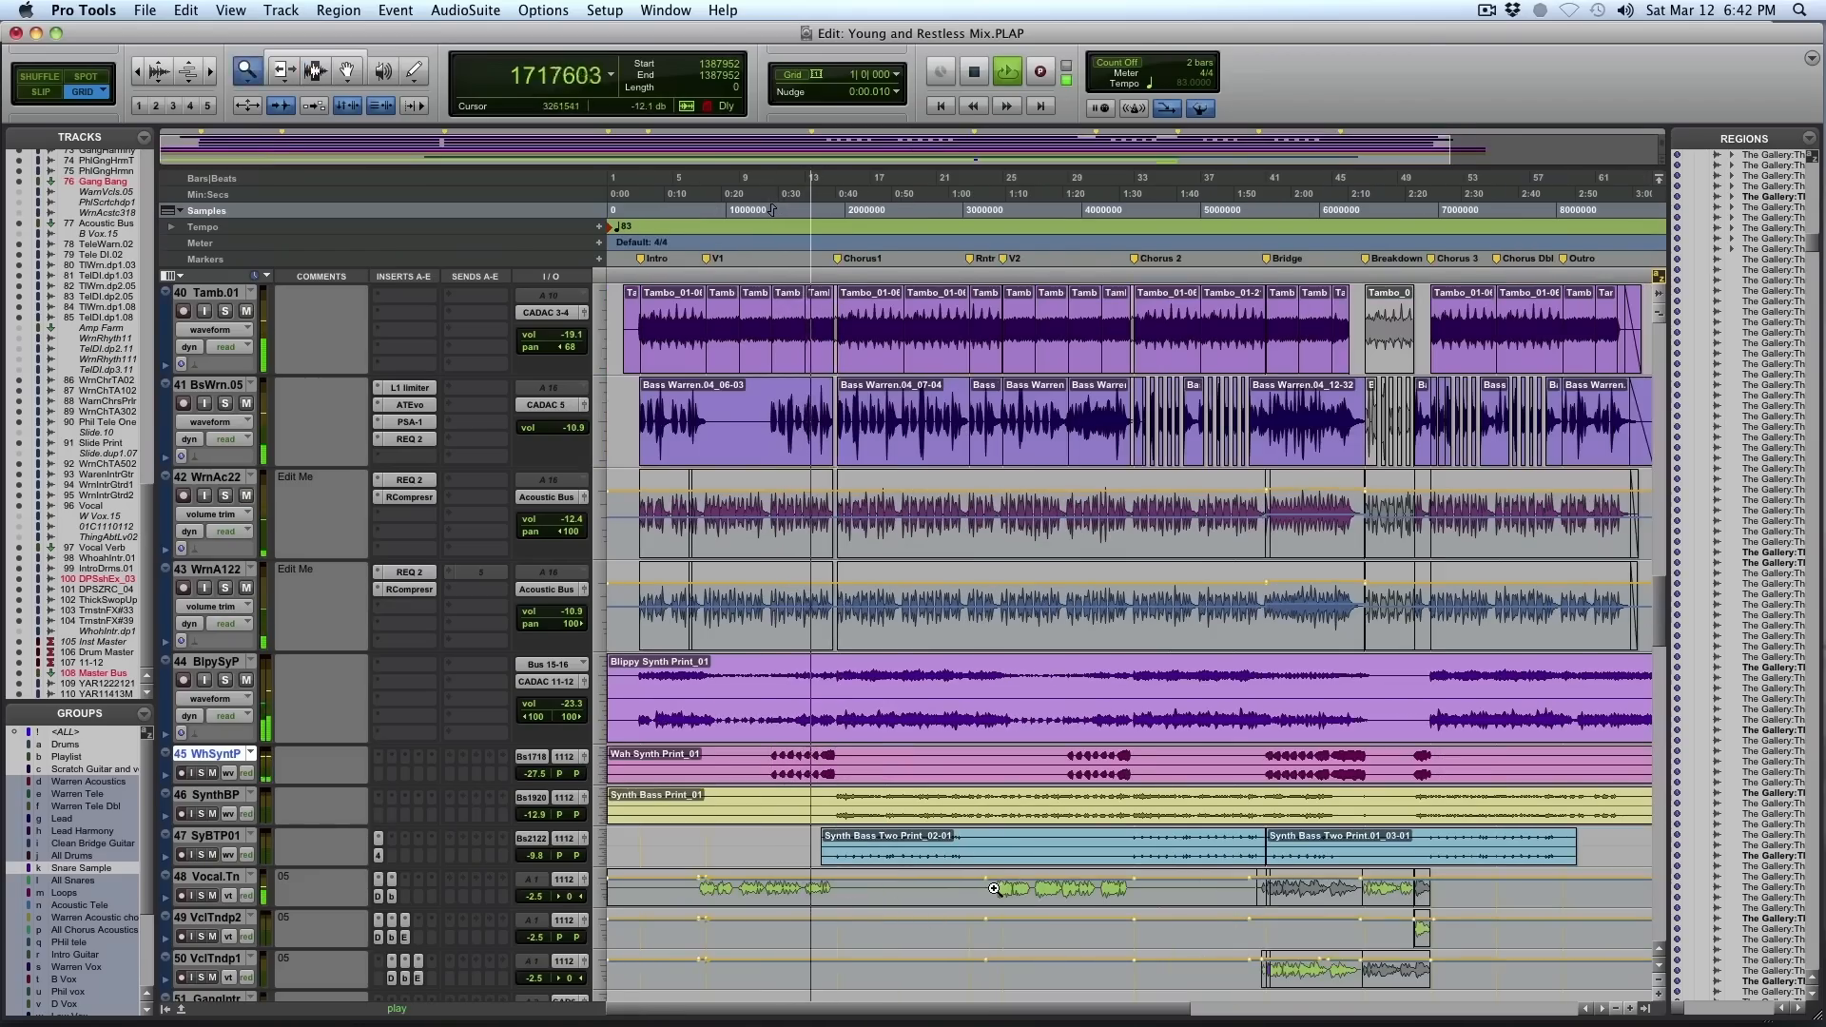
pyautogui.click(1054, 853)
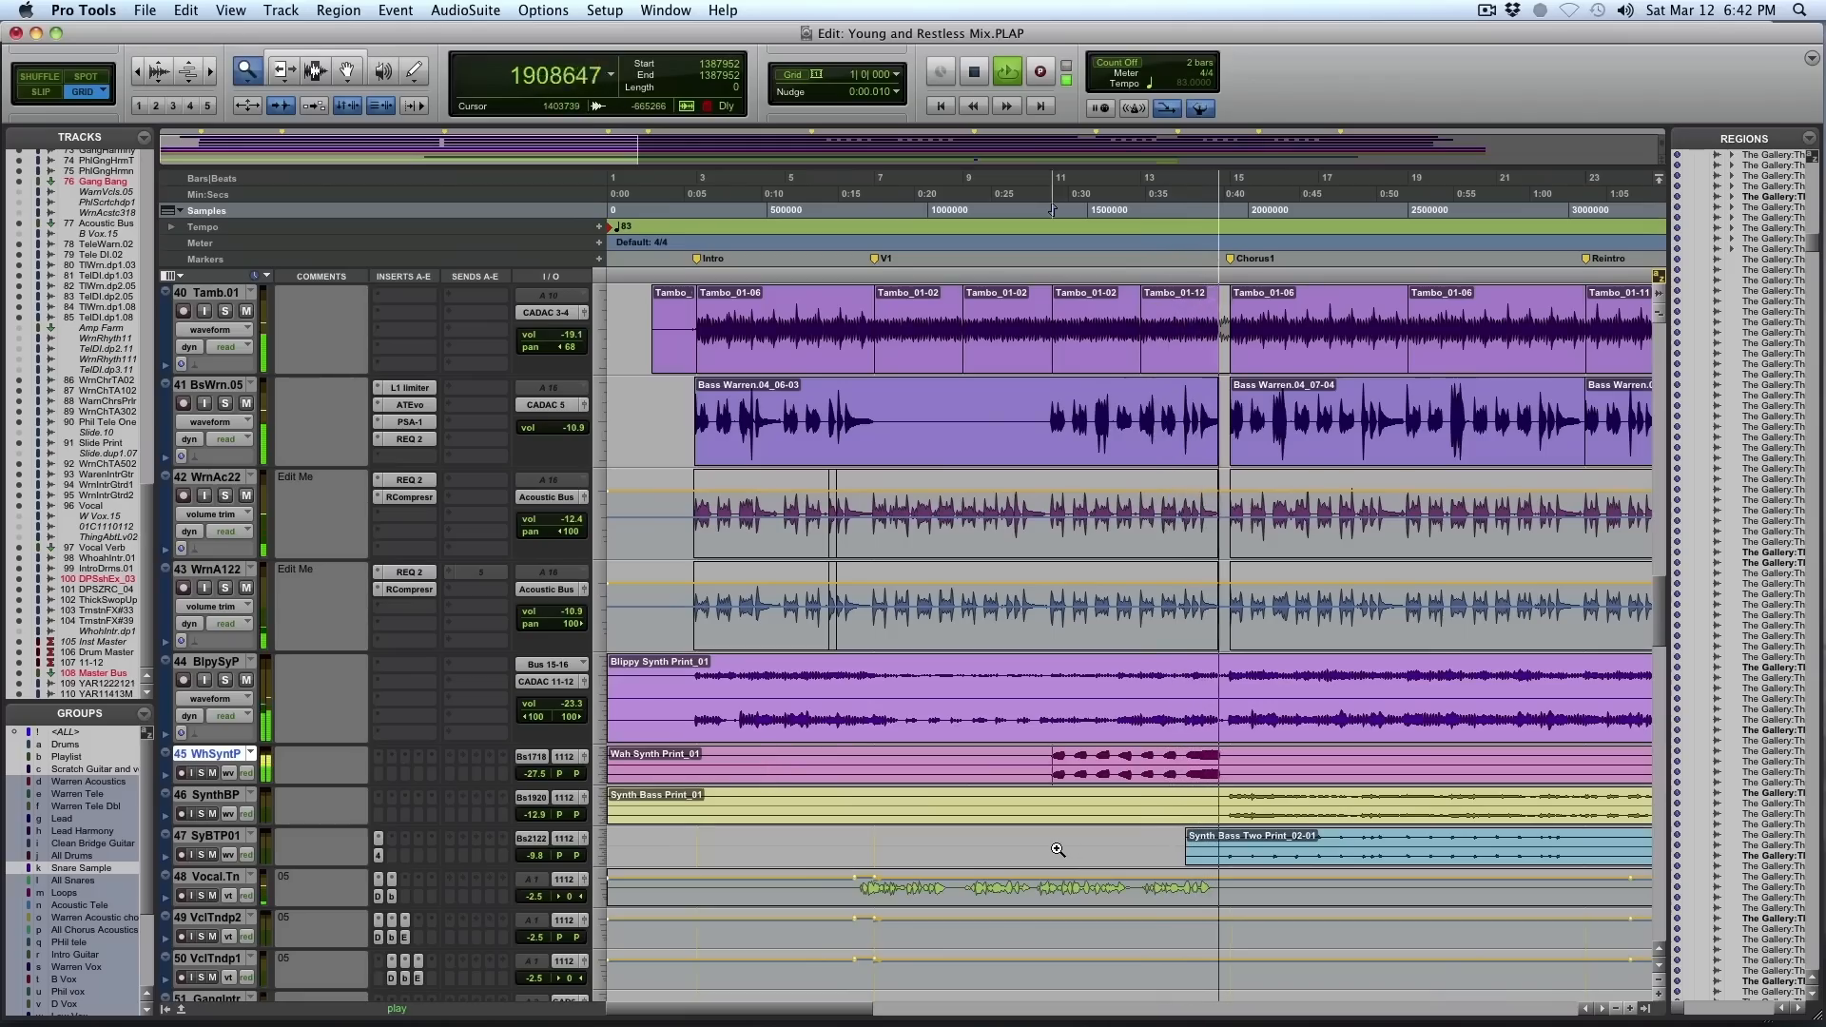
pyautogui.press('space')
pyautogui.press('super+s')
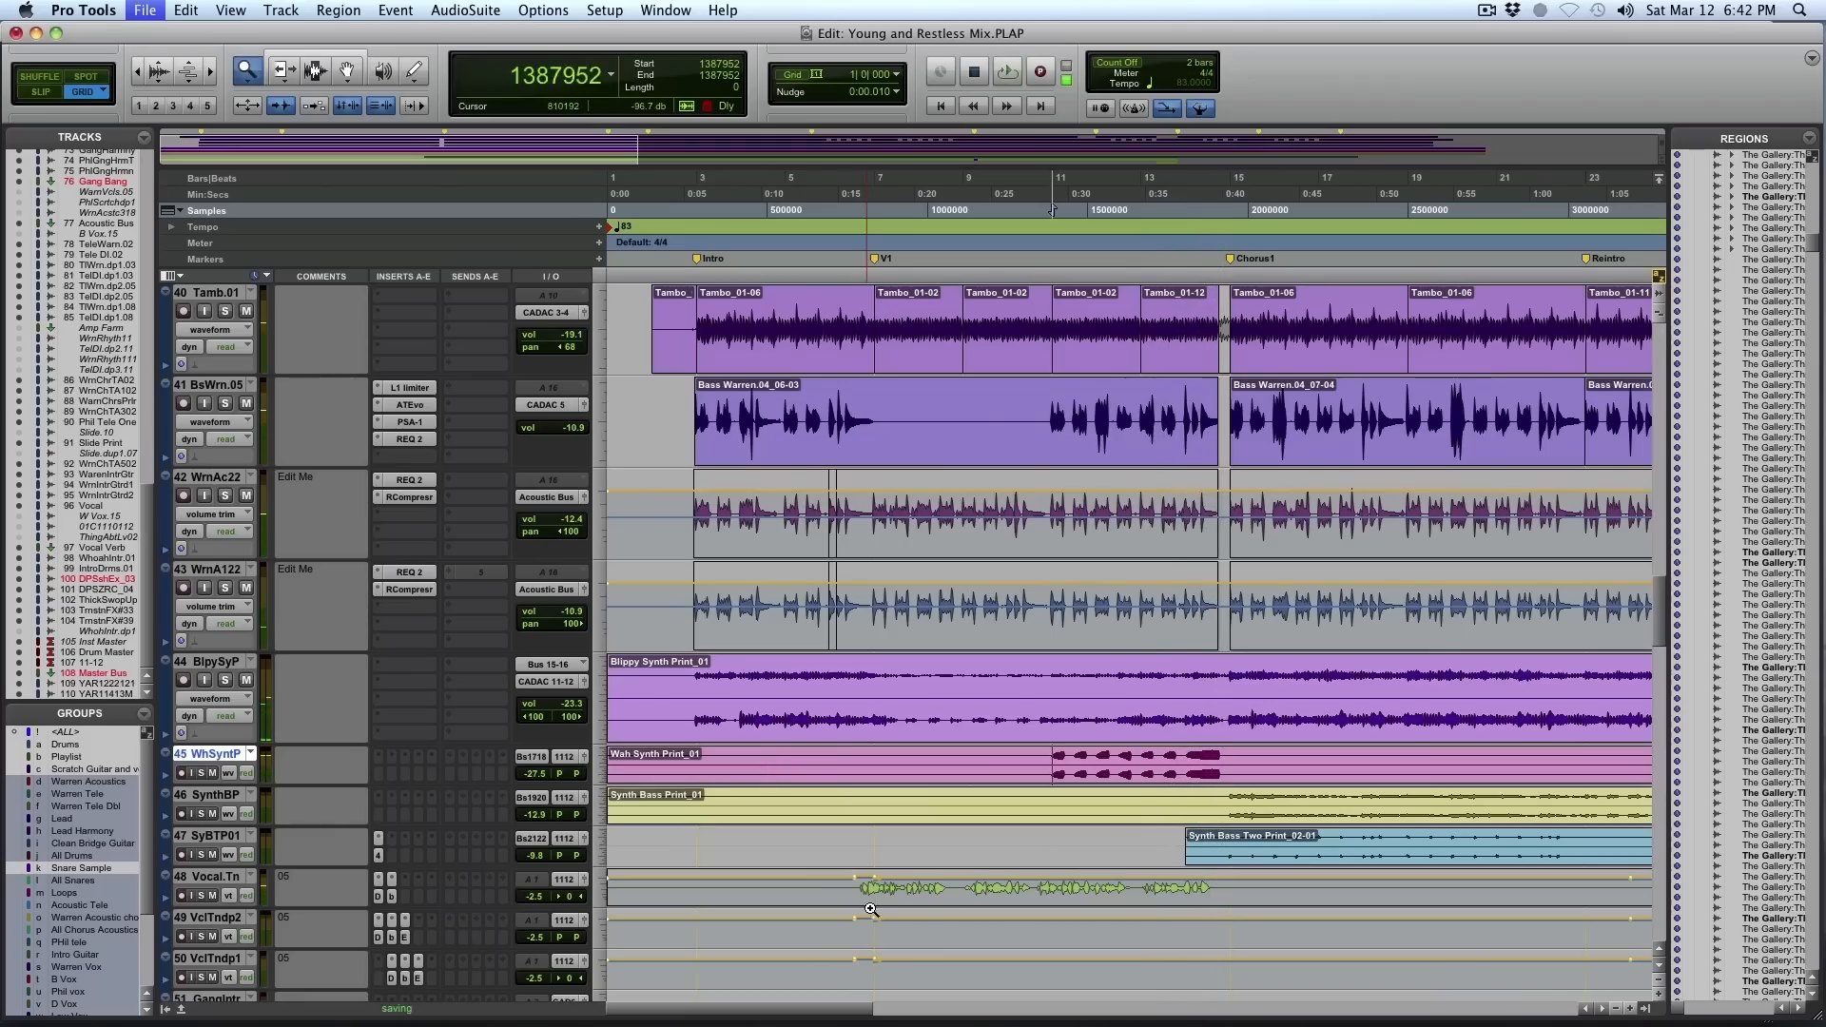
# Set the height of the vocal tracks Vocal.Tn, VclTndp2 and VclTndp1 to medium
pyautogui.click(684, 905)
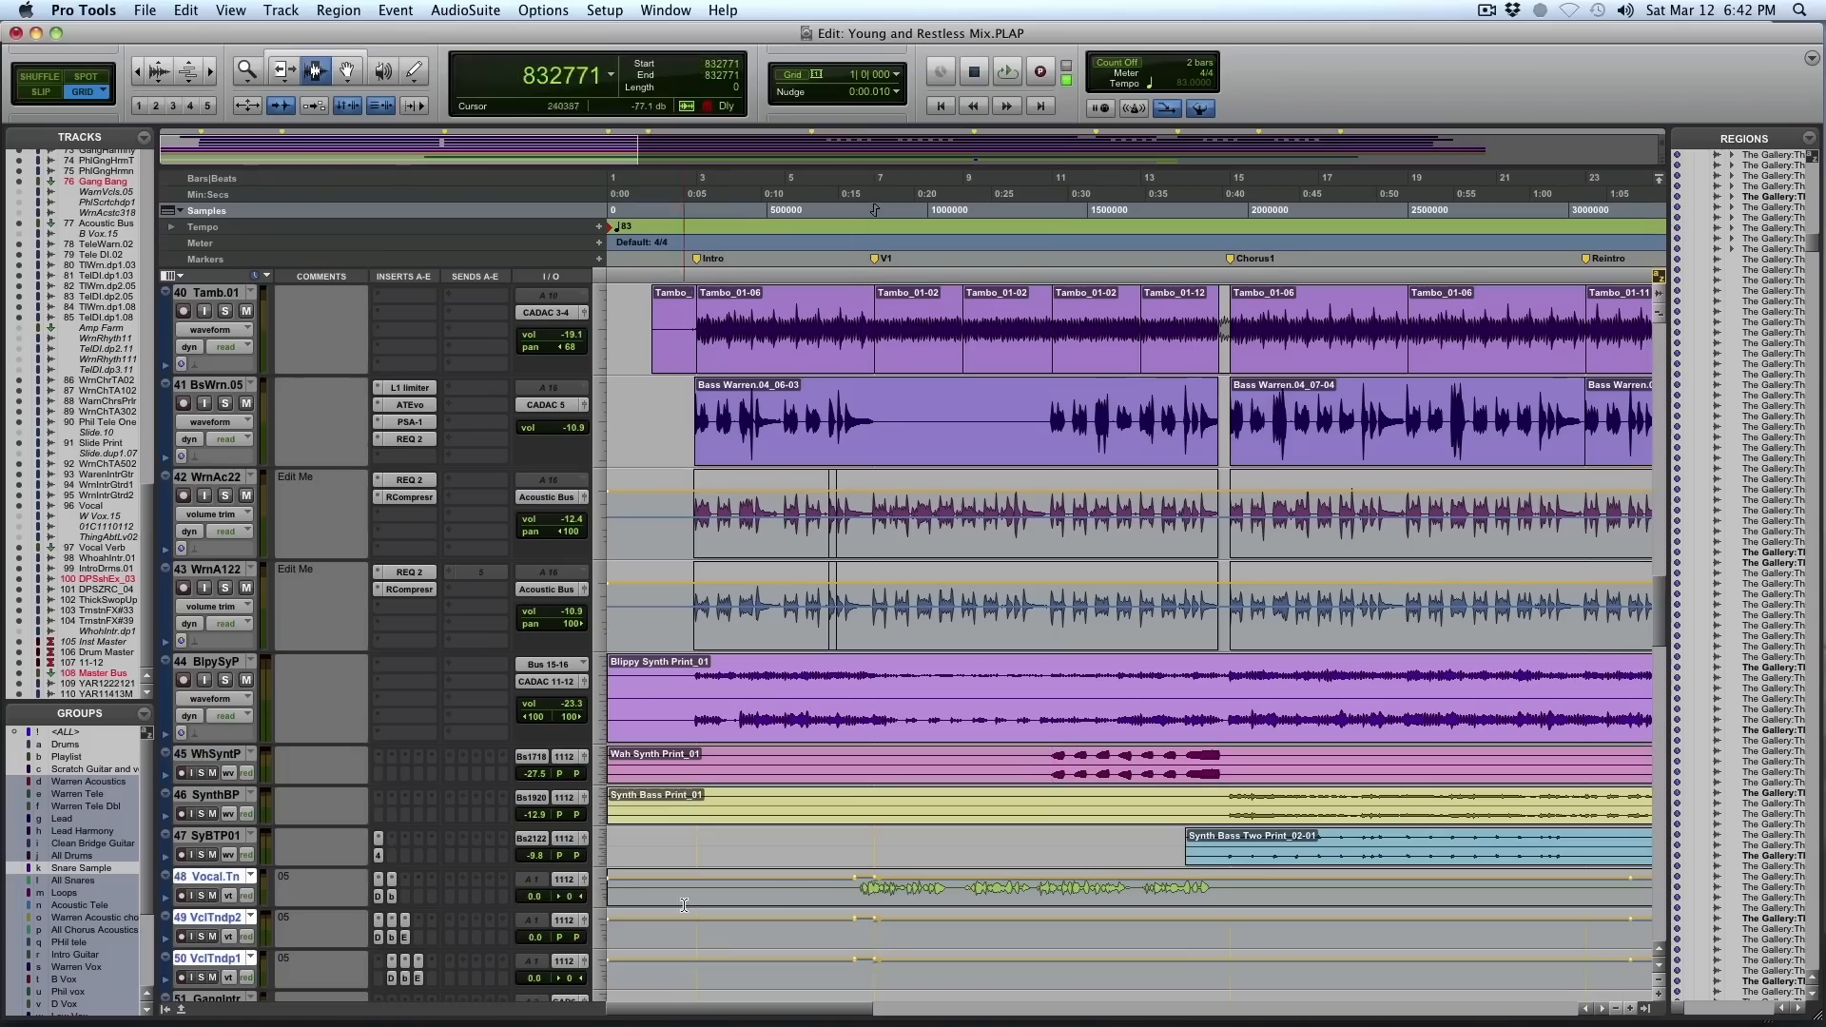
pyautogui.click(855, 861)
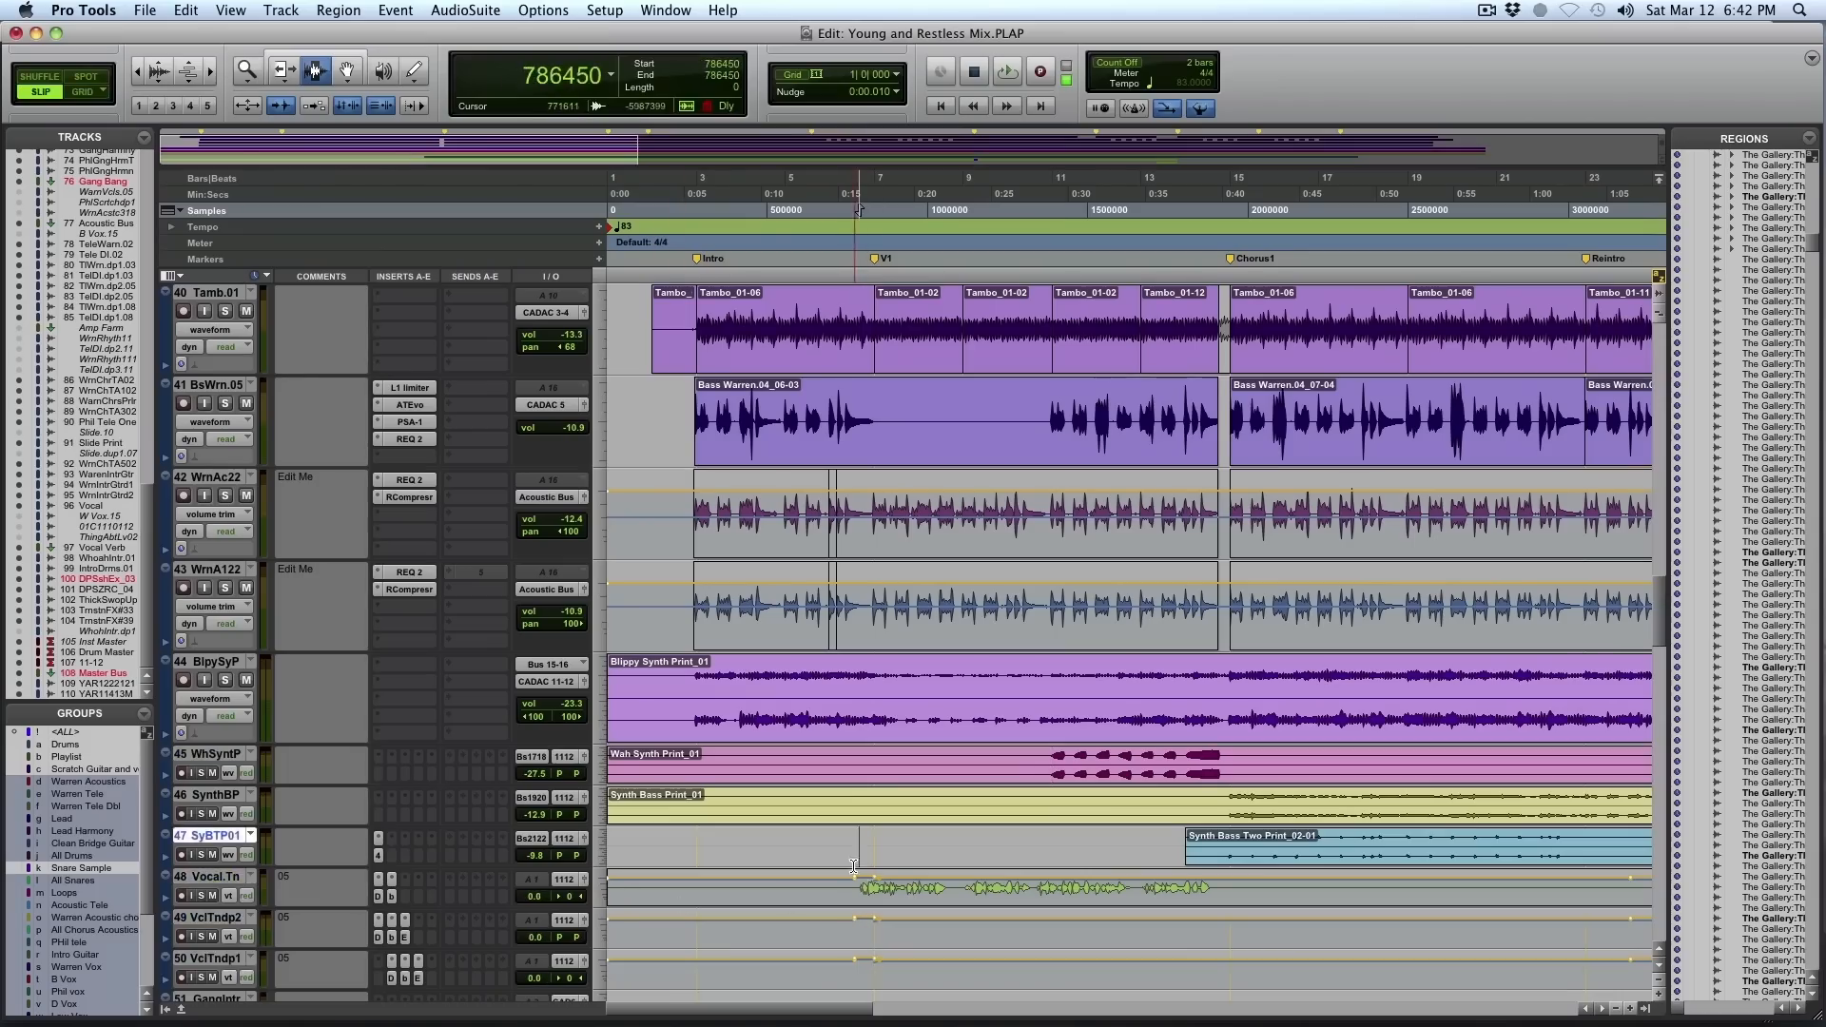
pyautogui.click(851, 876)
pyautogui.click(606, 901)
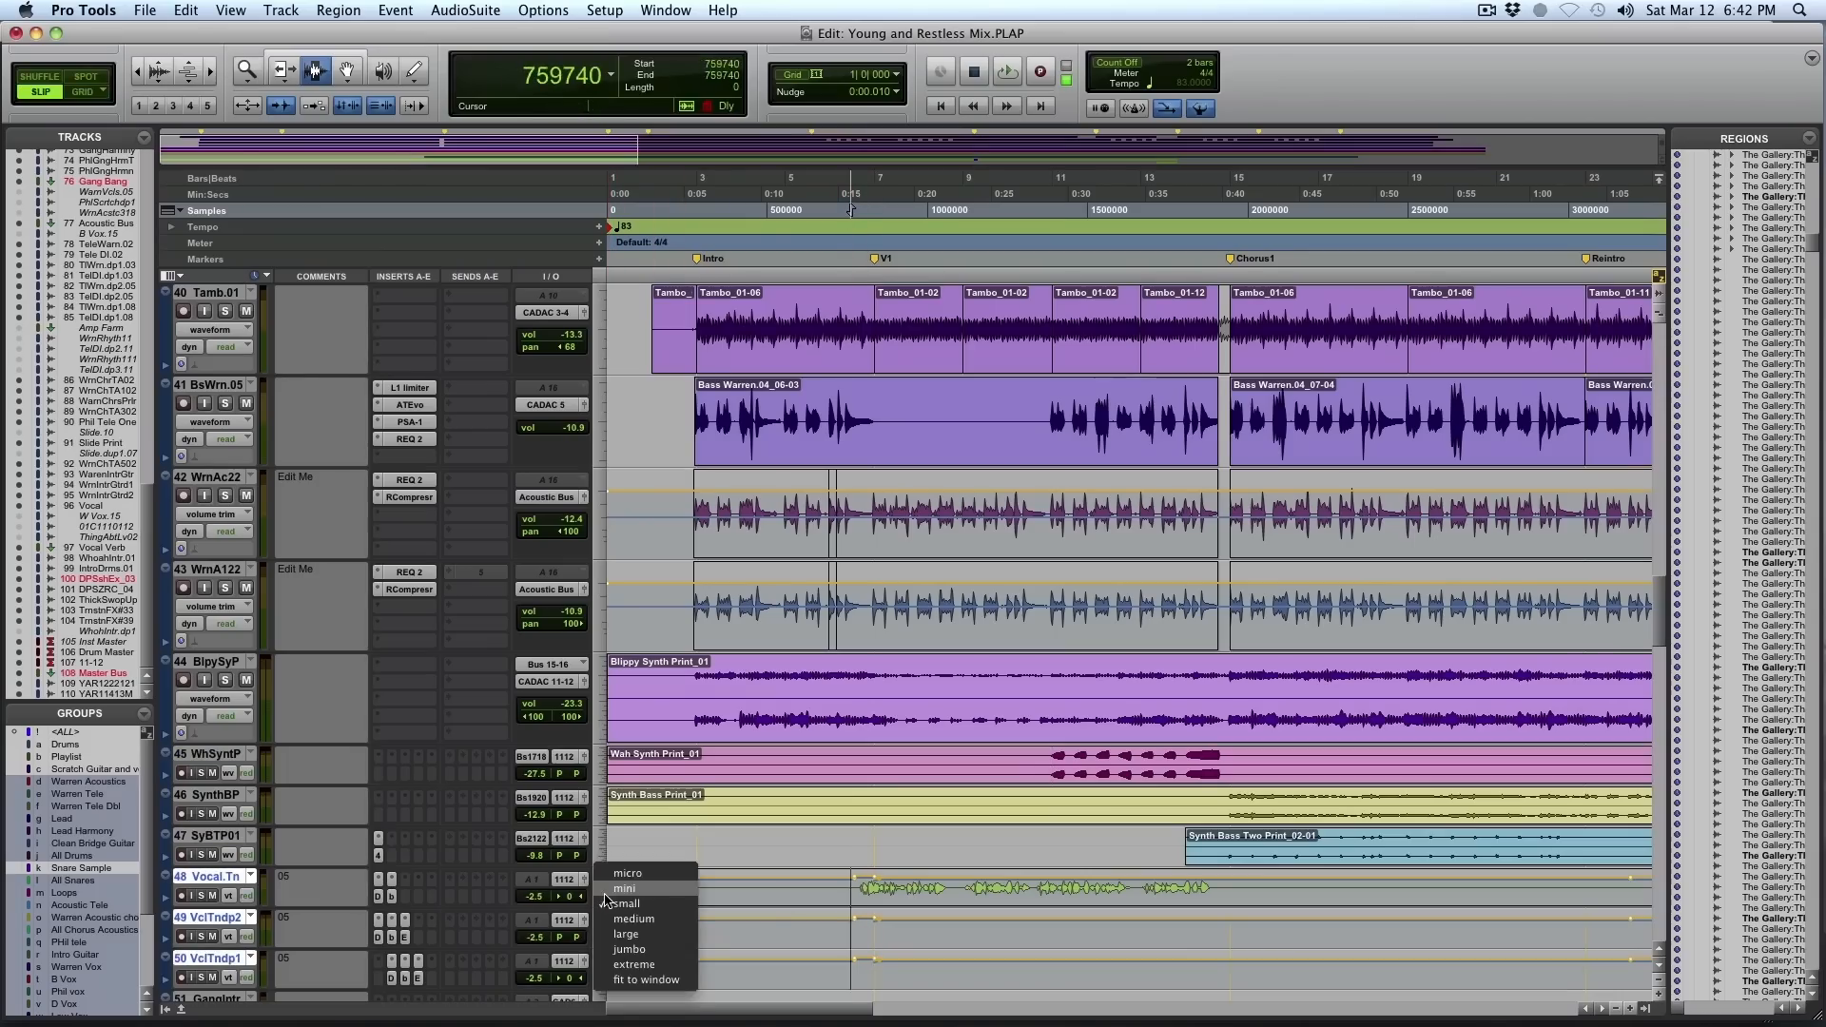
pyautogui.click(633, 919)
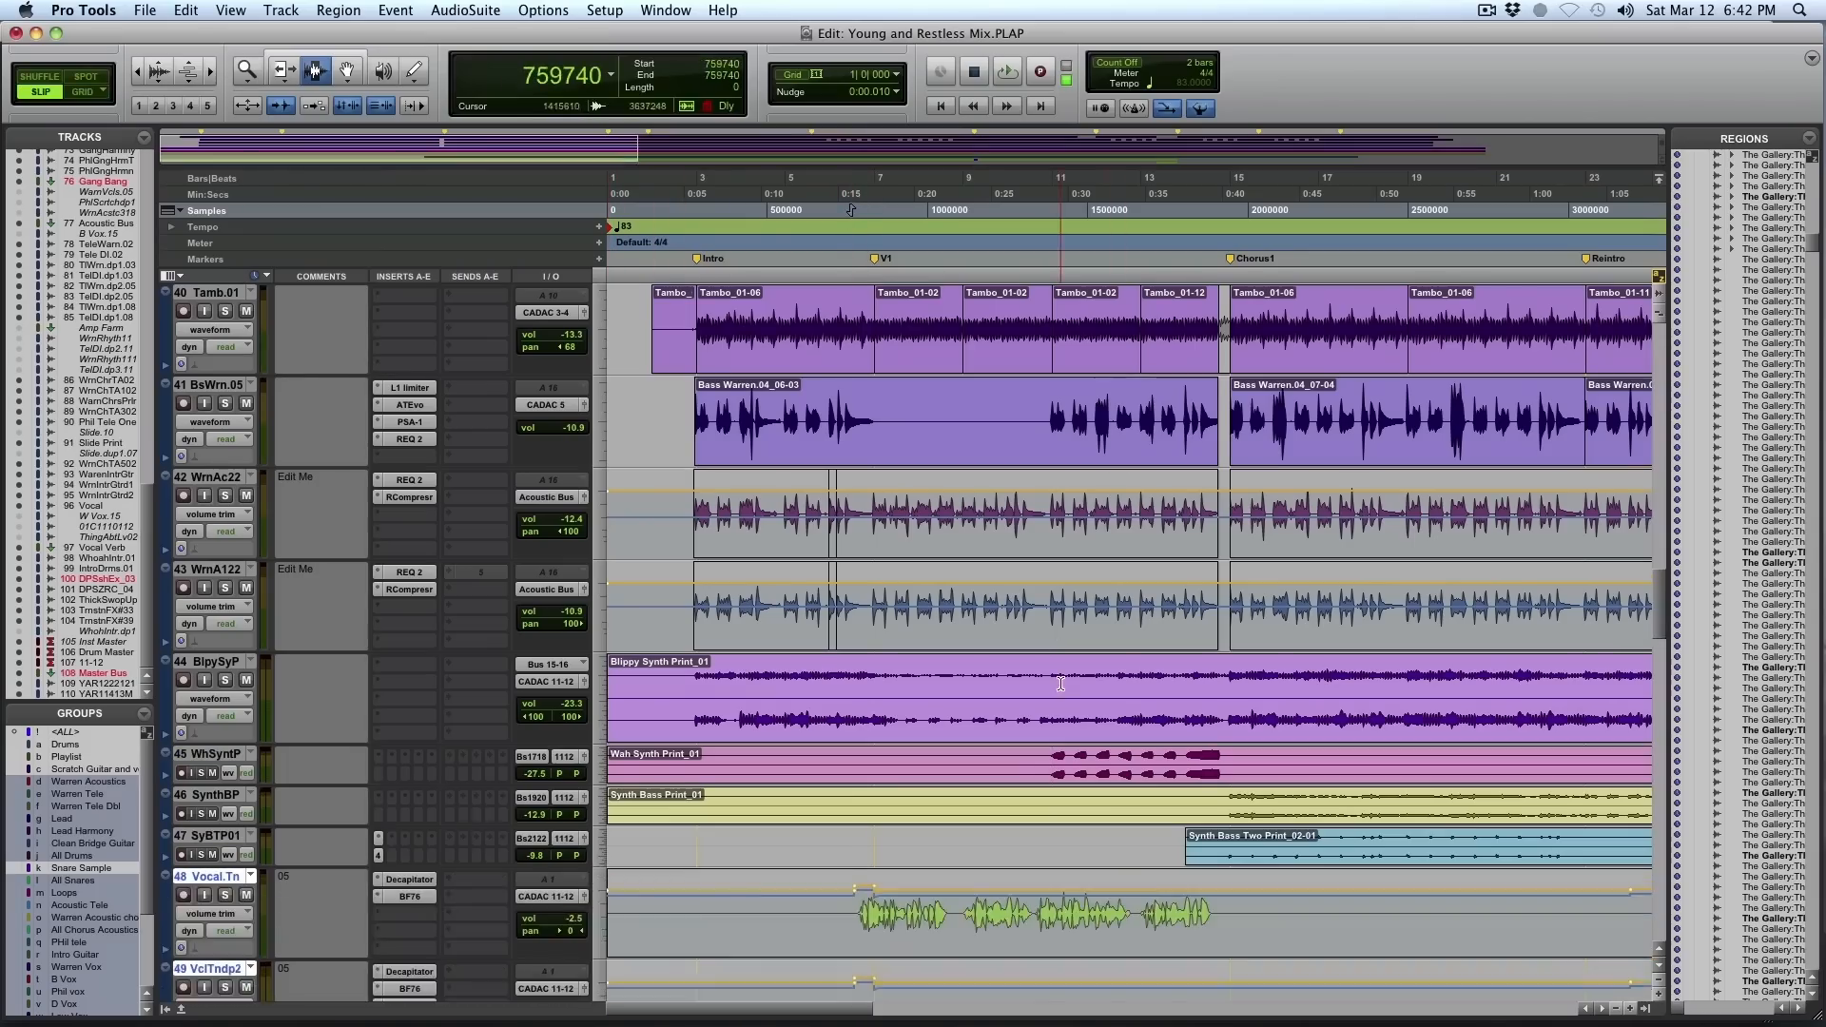
pyautogui.scroll(-5, 930, 557)
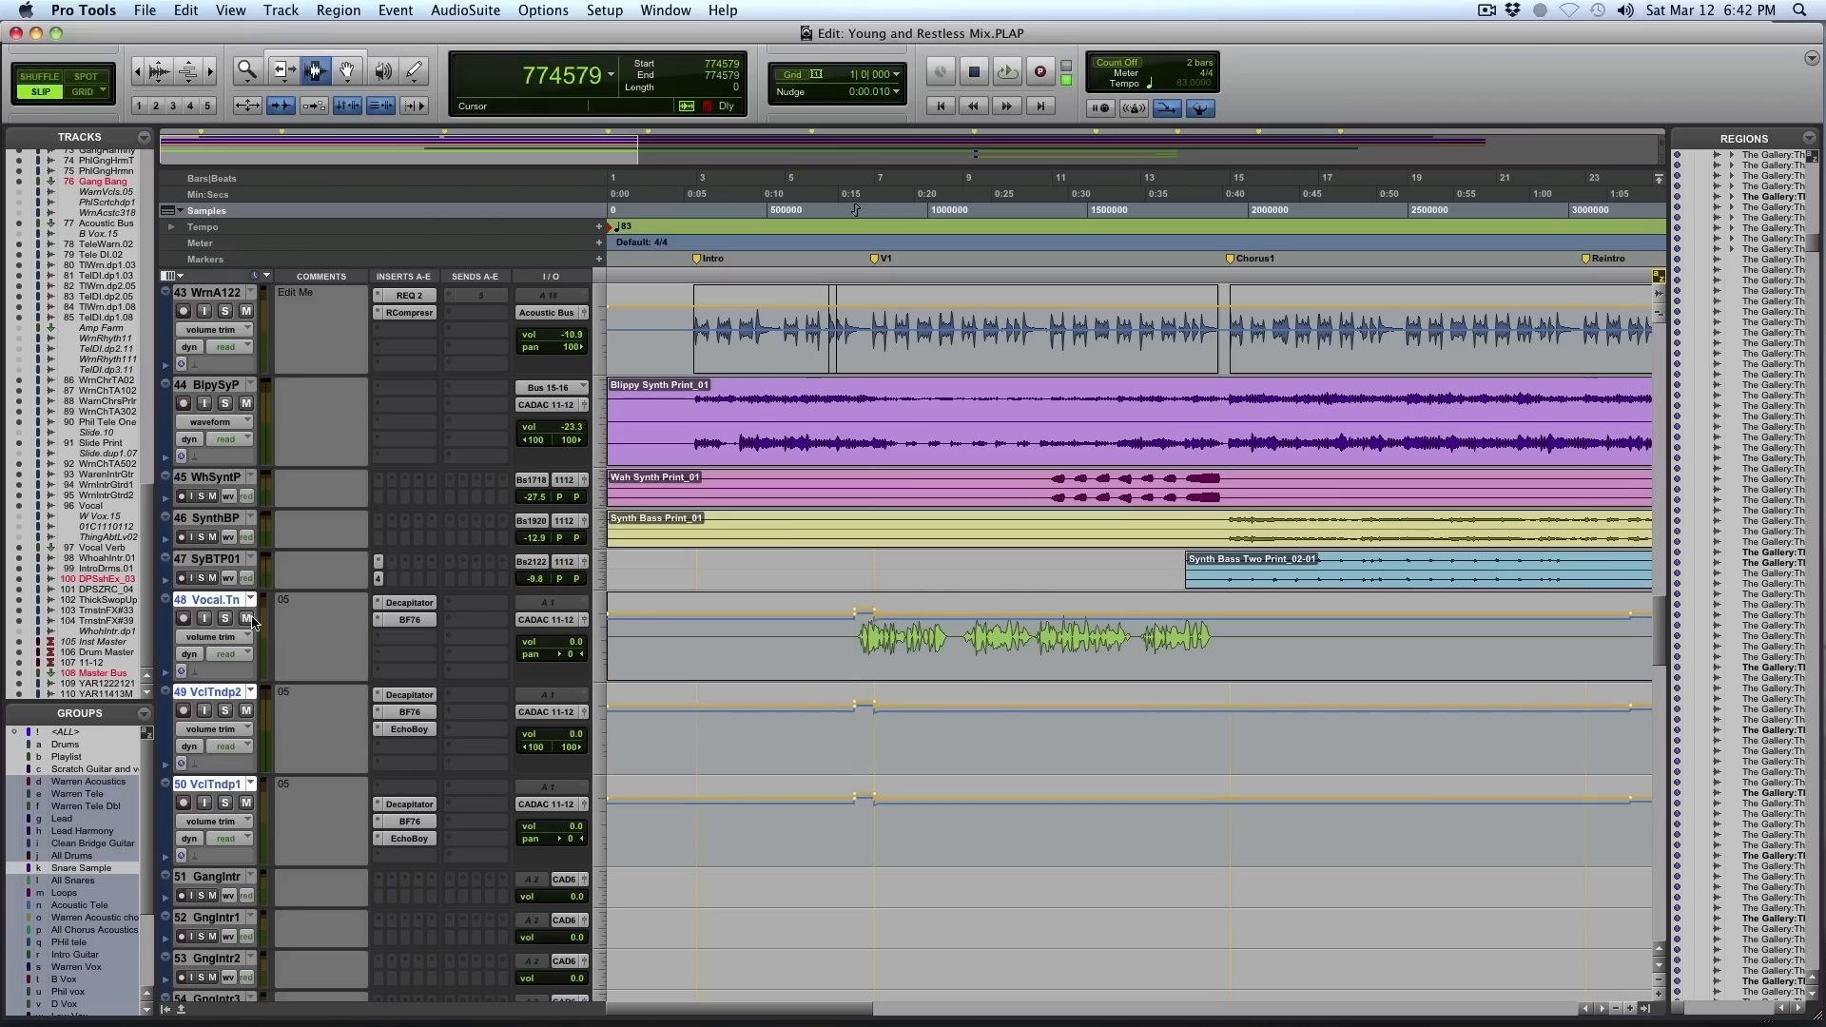
# Open the Decapitator insert on the Vocal.Tn track and compare the verse 1 vocal with it bypassed and active
pyautogui.click(394, 605)
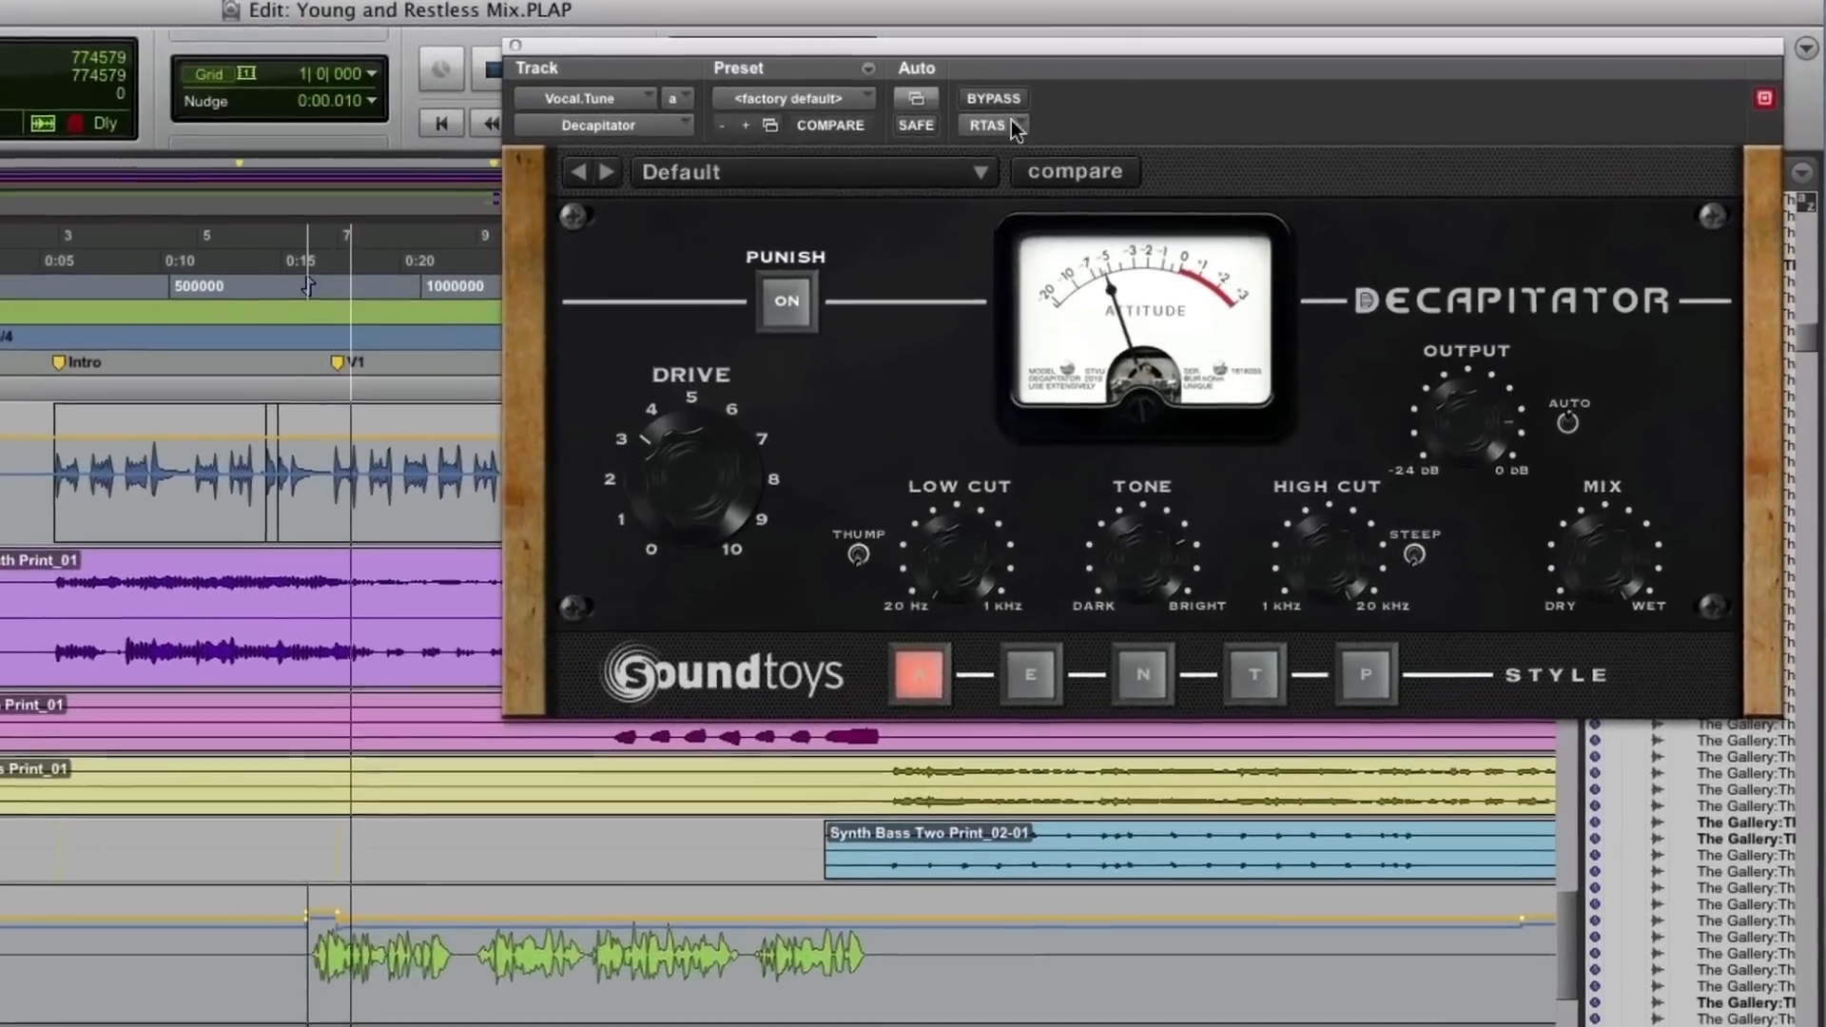
pyautogui.click(994, 98)
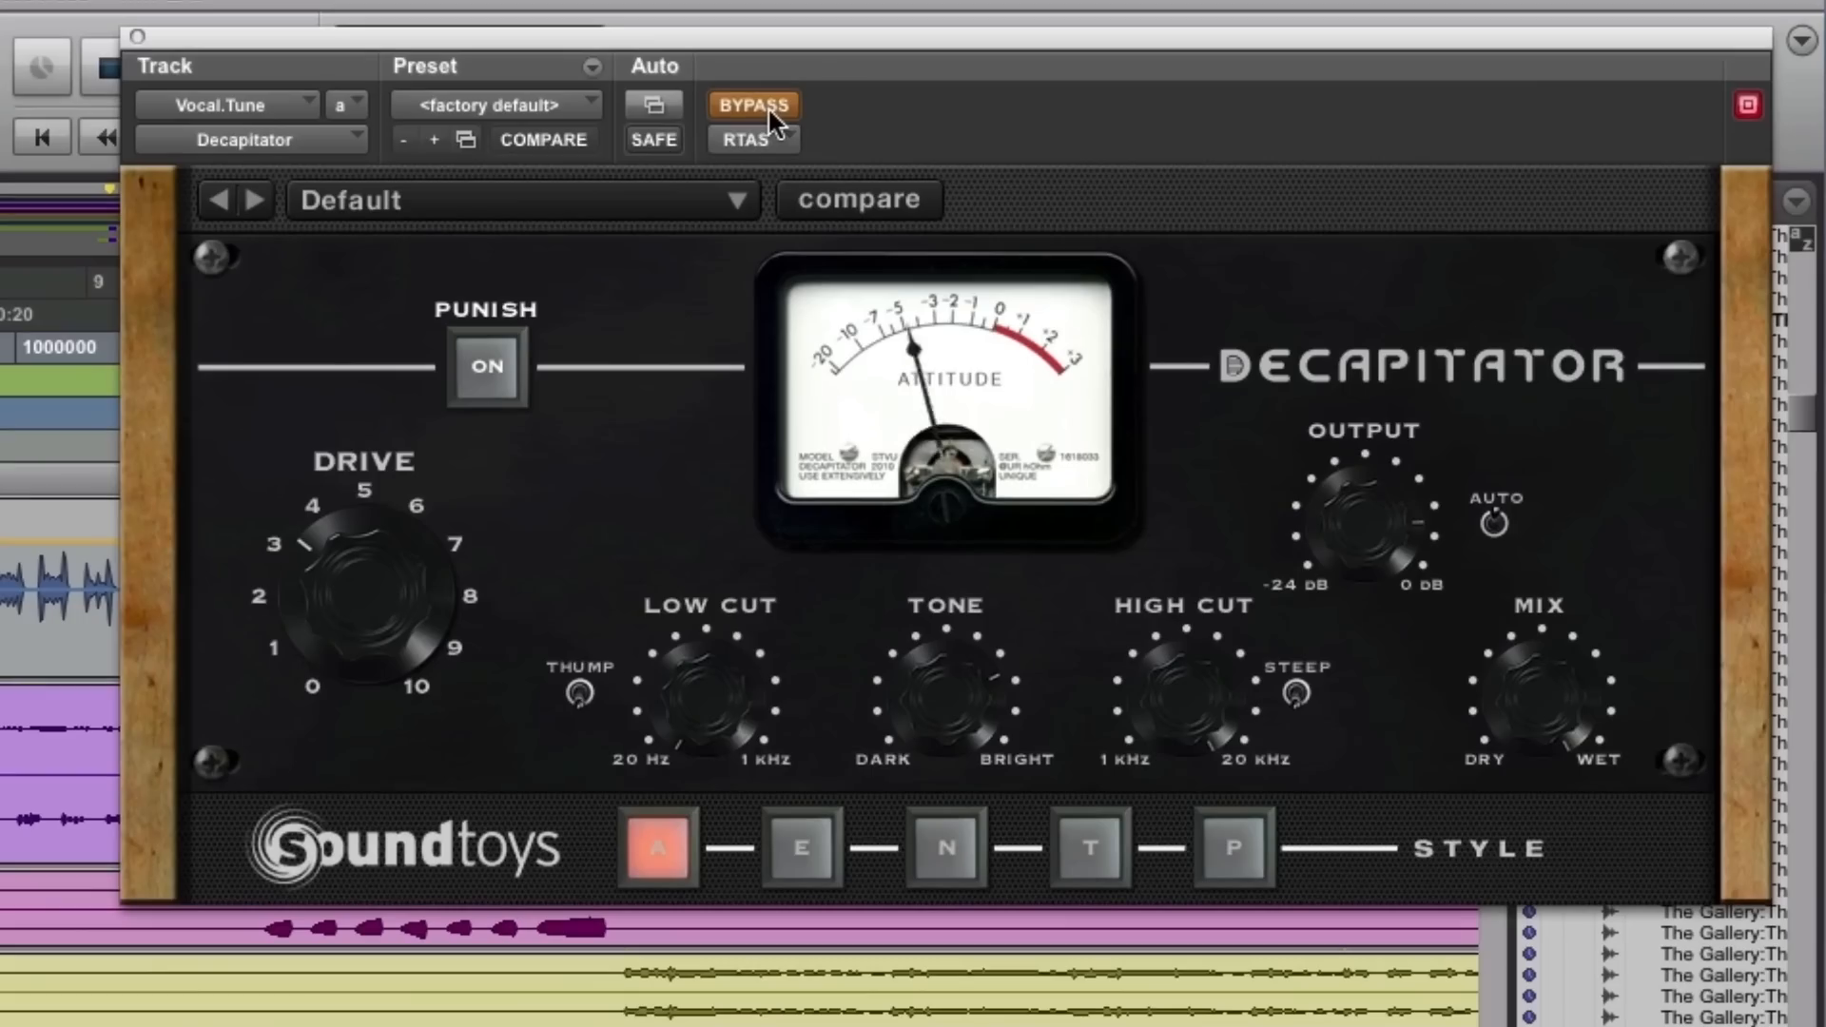
pyautogui.click(768, 107)
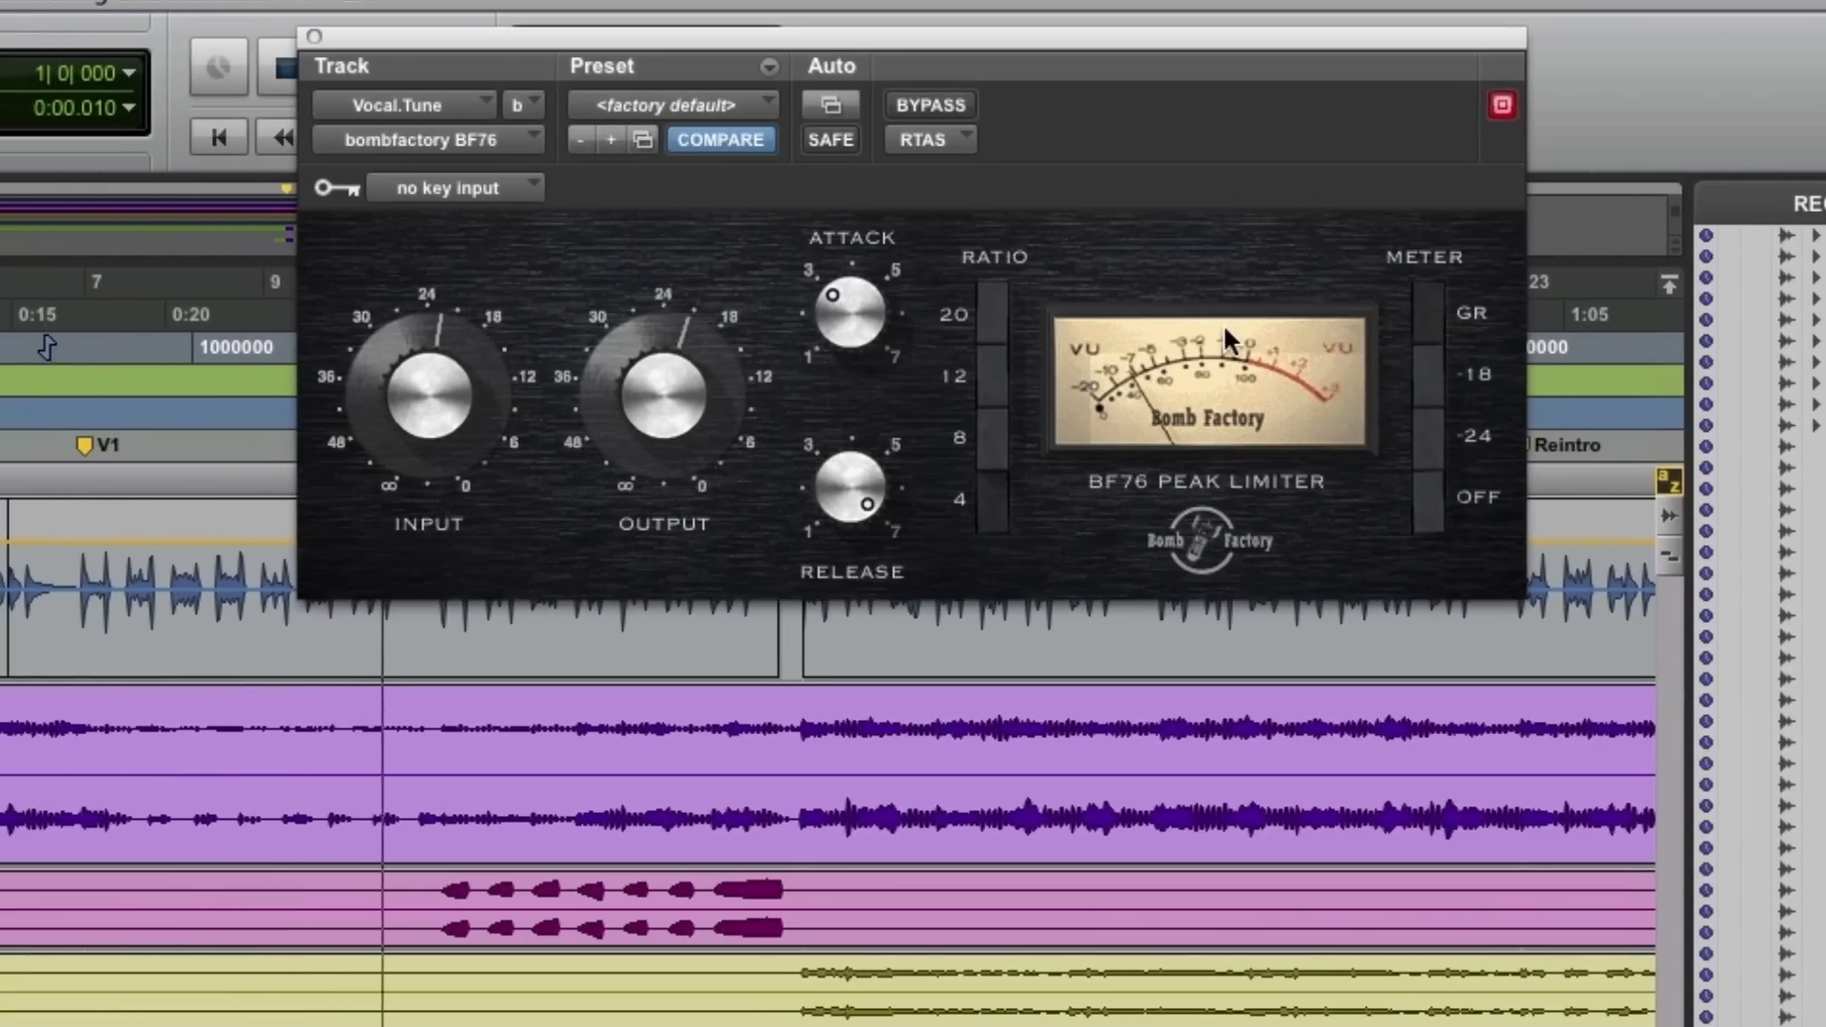
# Compare the verse 1 vocal with the BF76 peak limiter on Vocal.Tn bypassed and active
pyautogui.click(952, 107)
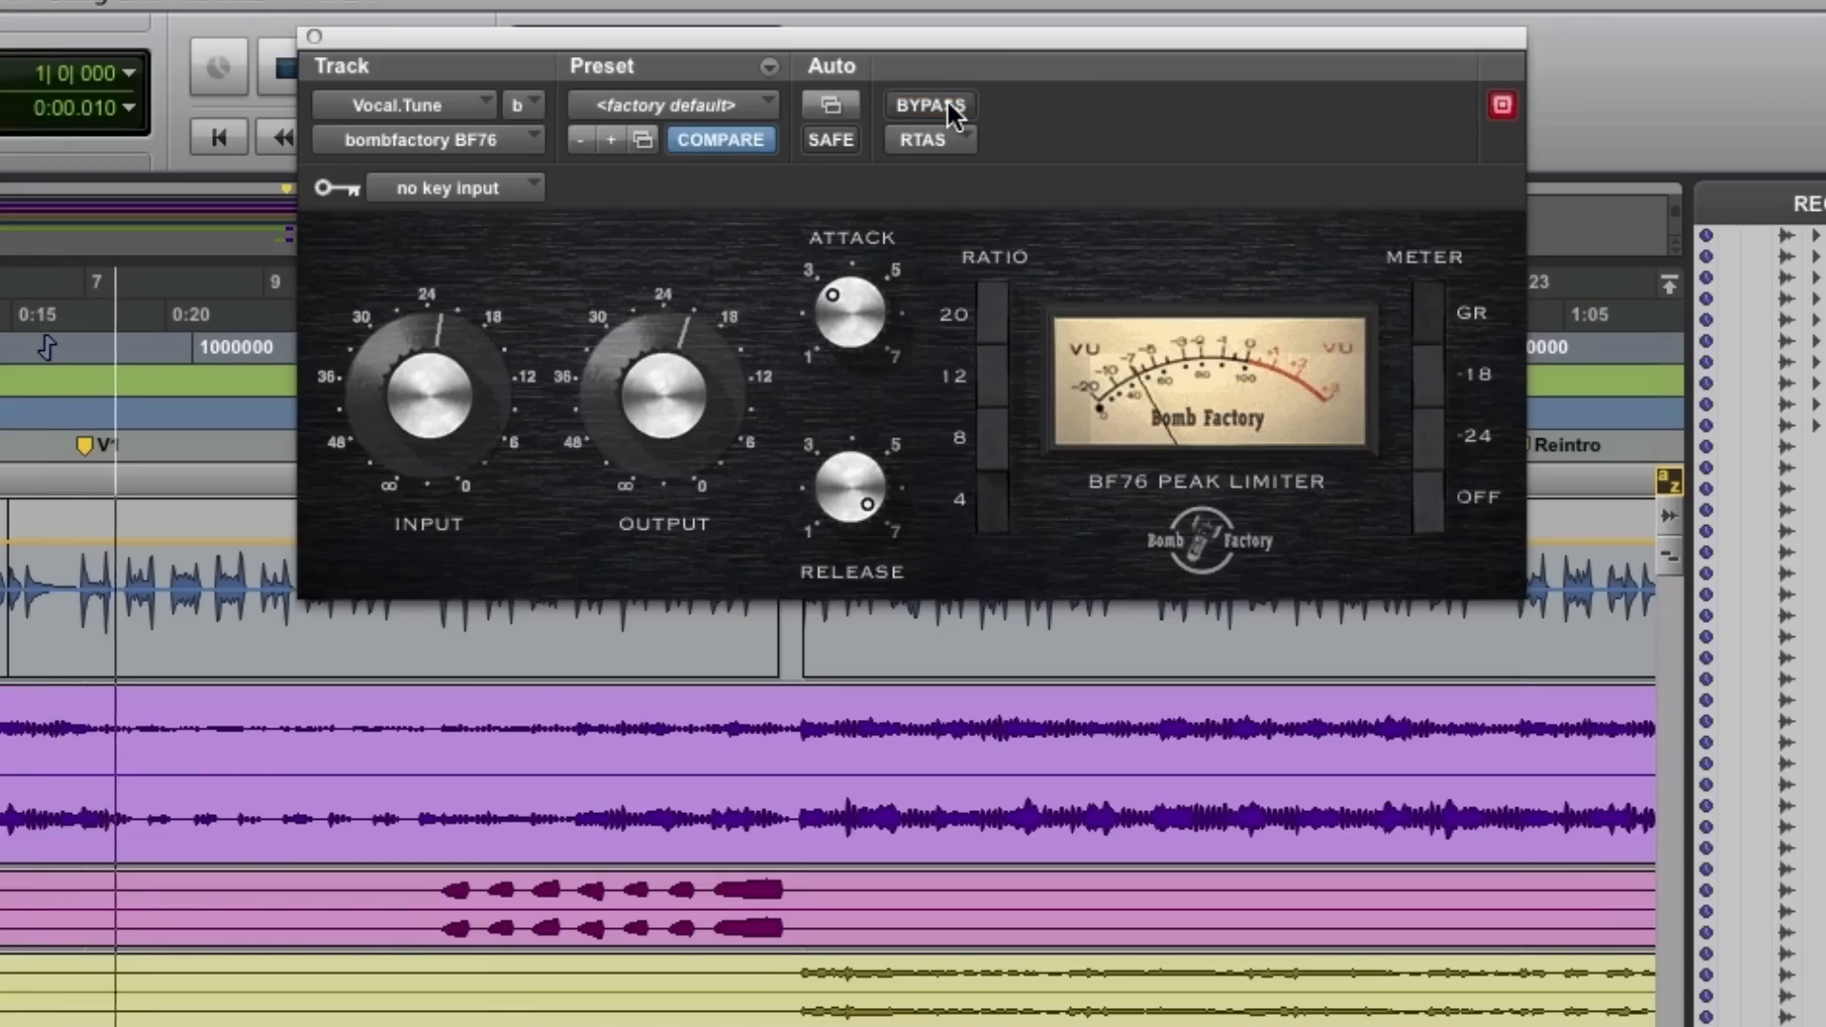
pyautogui.click(946, 104)
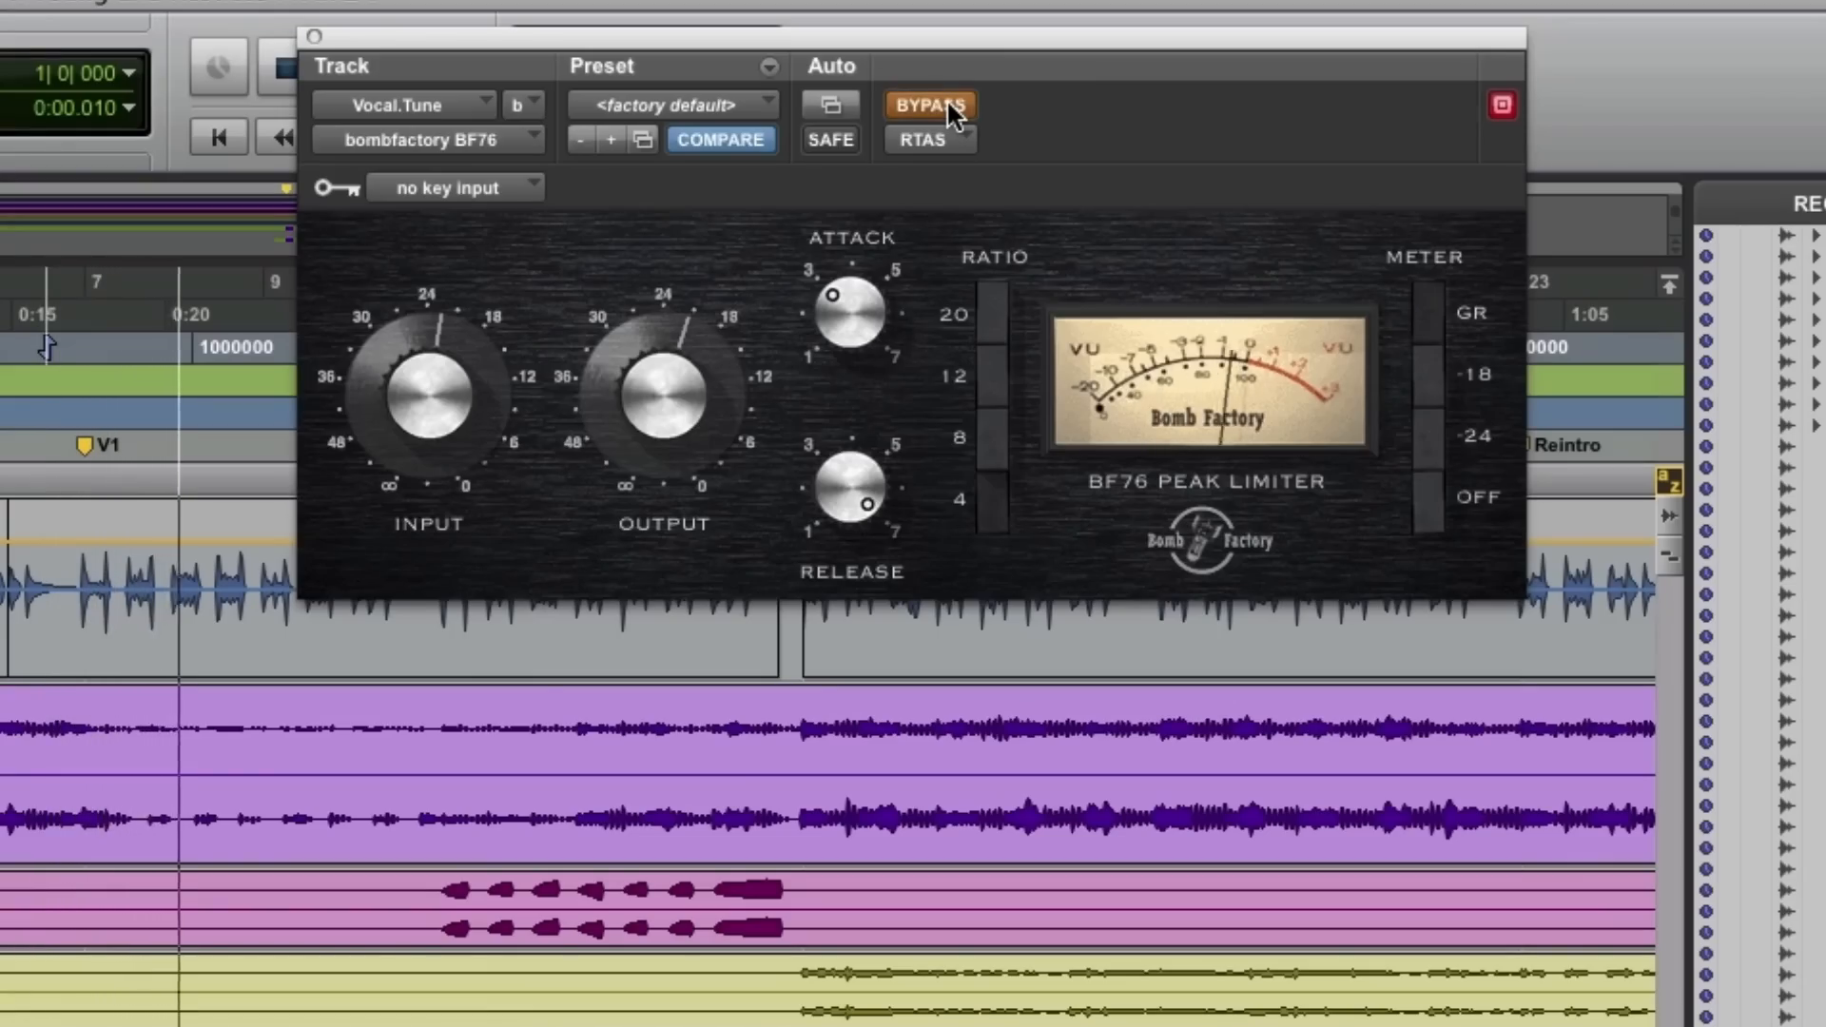
pyautogui.click(946, 104)
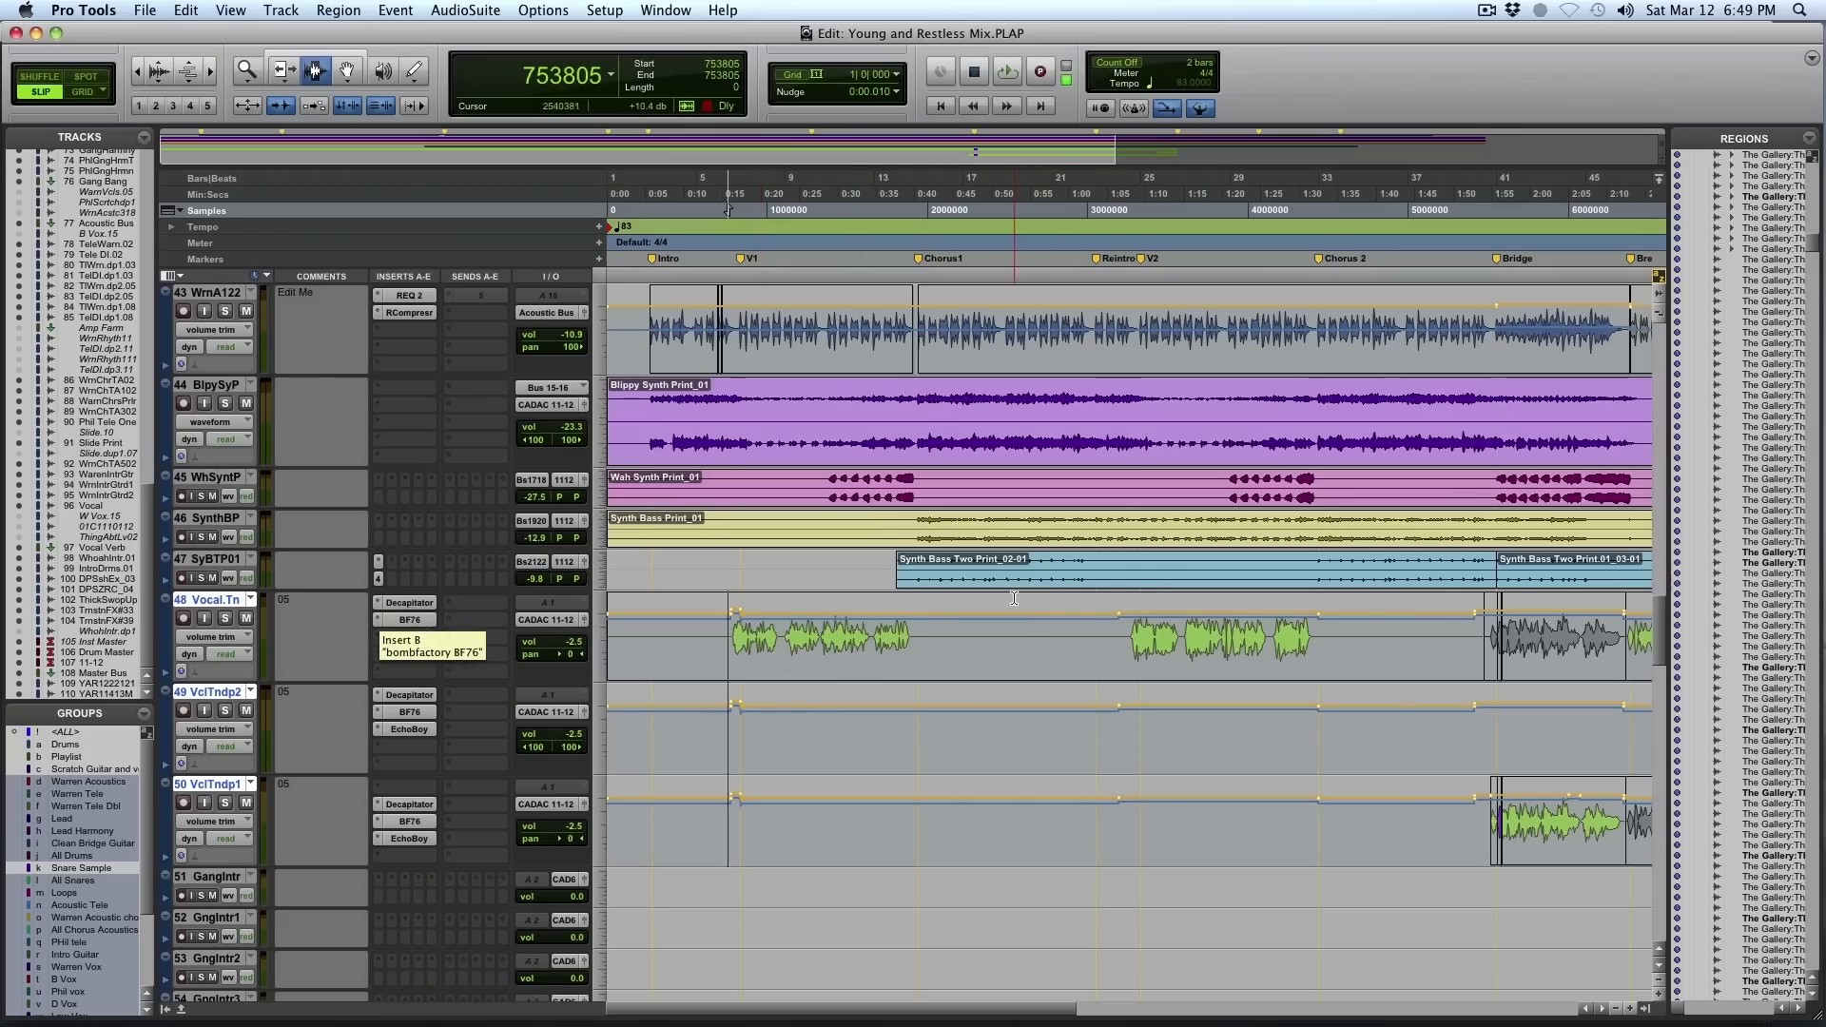
# Play chorus 1 with the BV and gang vocal tracks soloed, and open the CLA Vocals insert on the Gang Bang track
pyautogui.scroll(-4, 1019, 597)
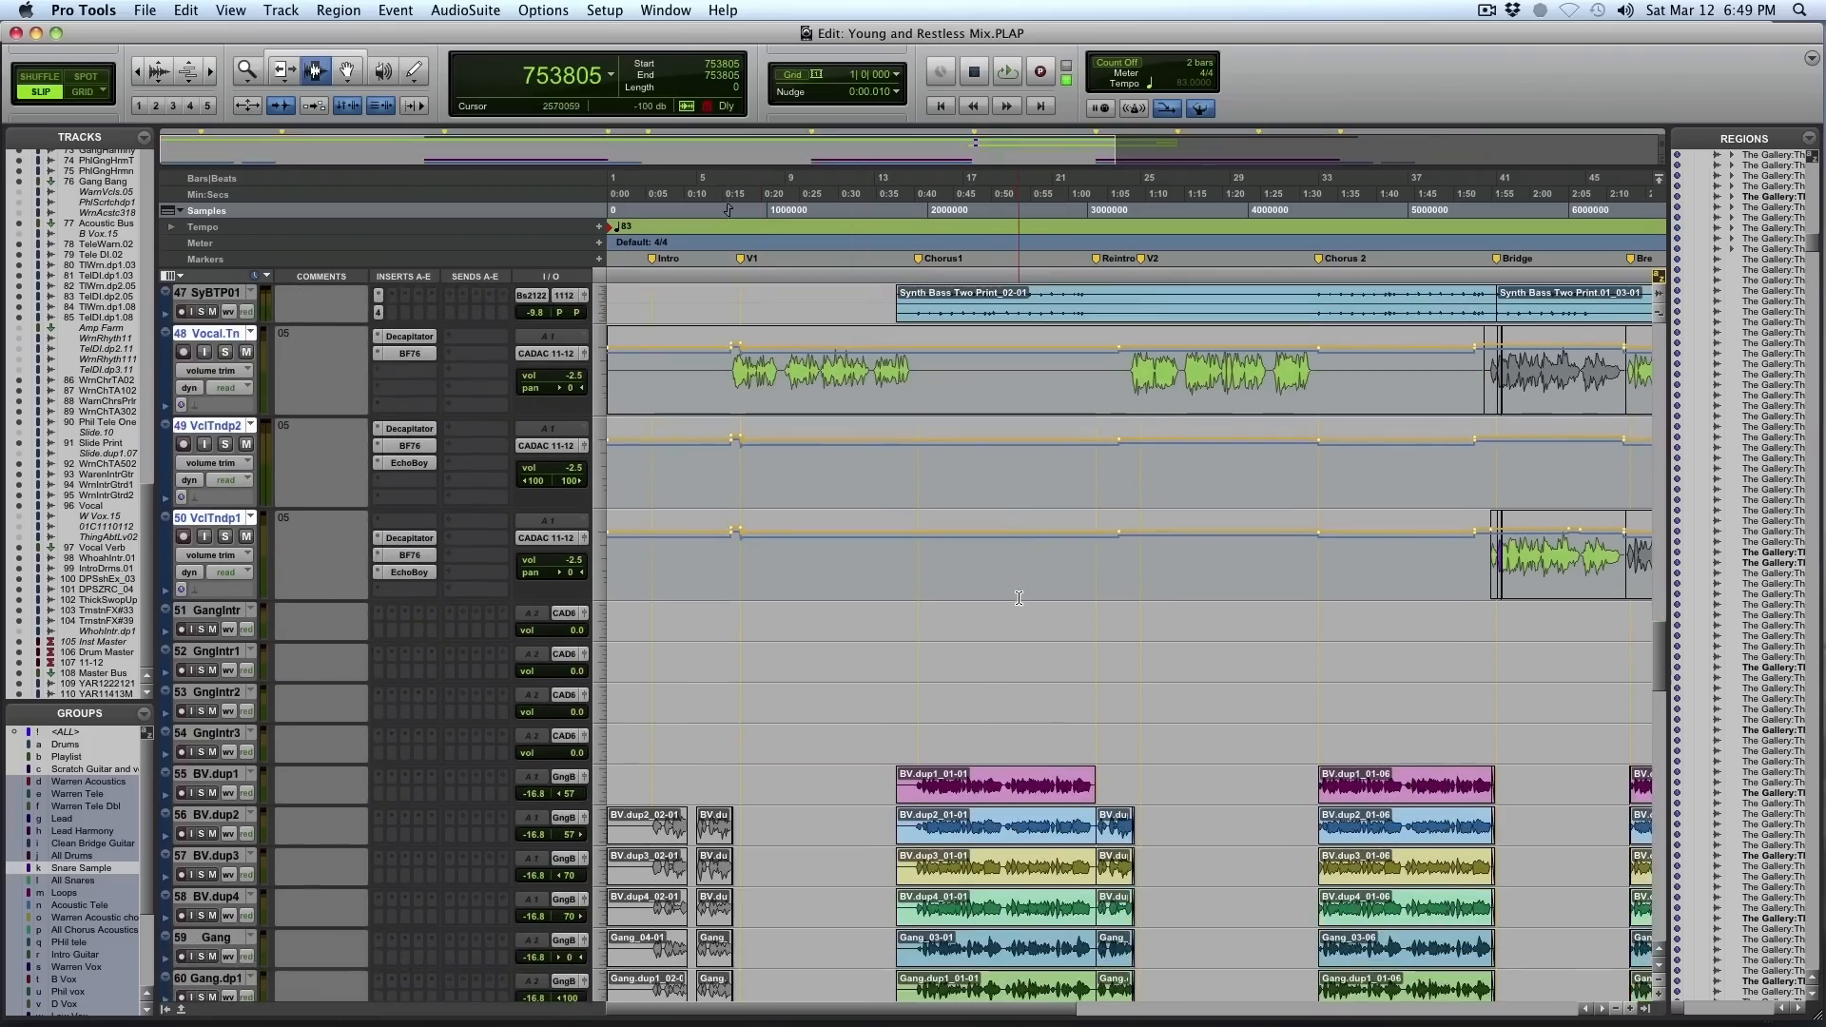
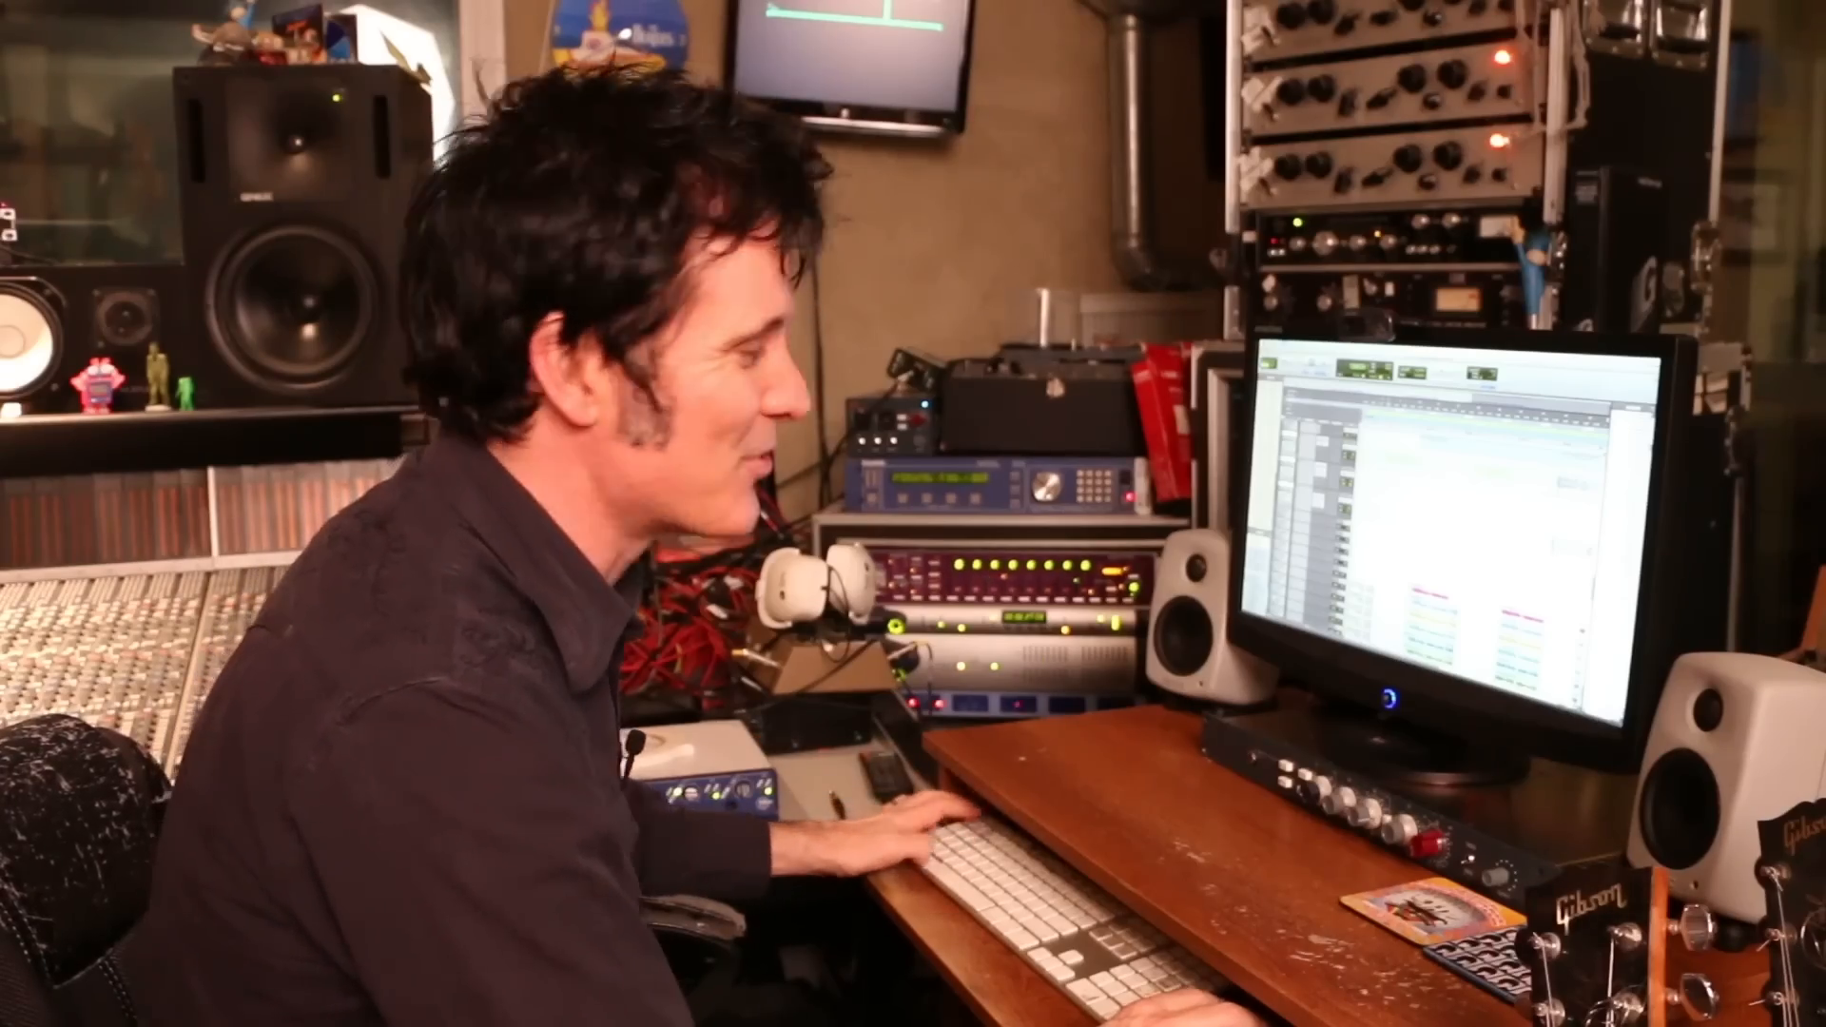
pyautogui.press('space')
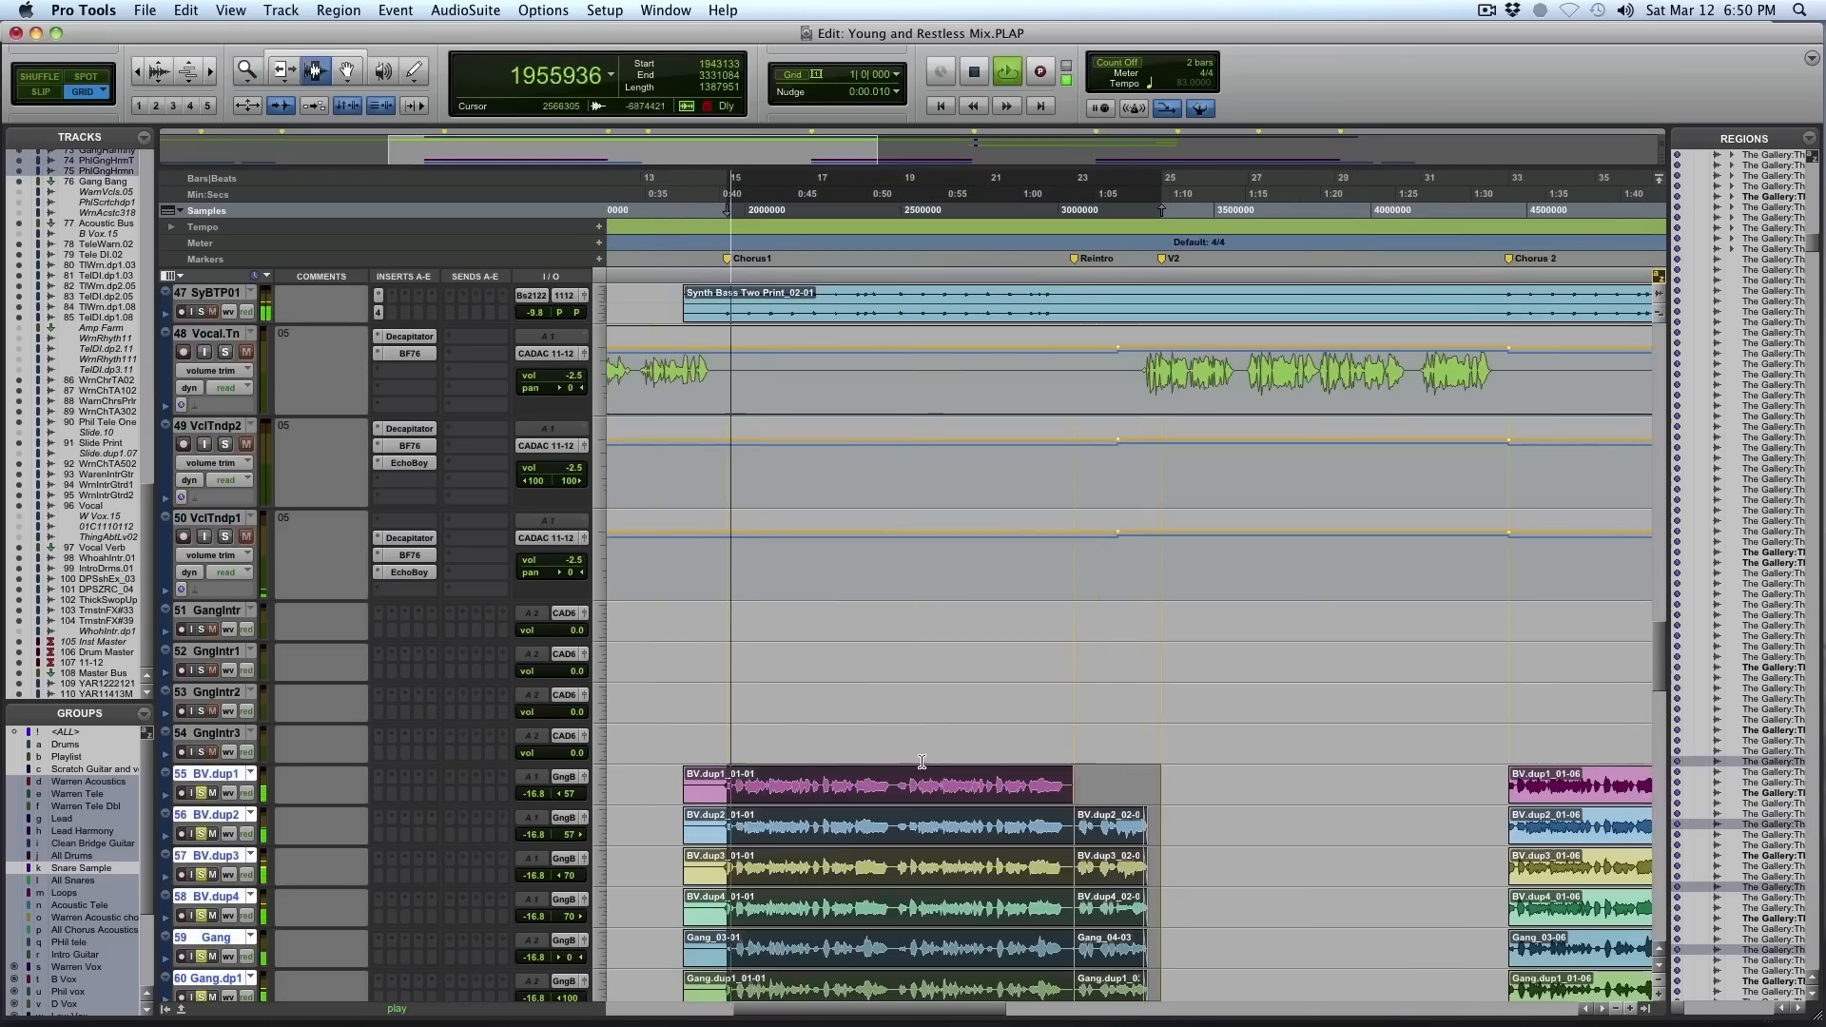
pyautogui.scroll(-5, 922, 762)
pyautogui.scroll(-5, 922, 762)
pyautogui.scroll(-6, 922, 762)
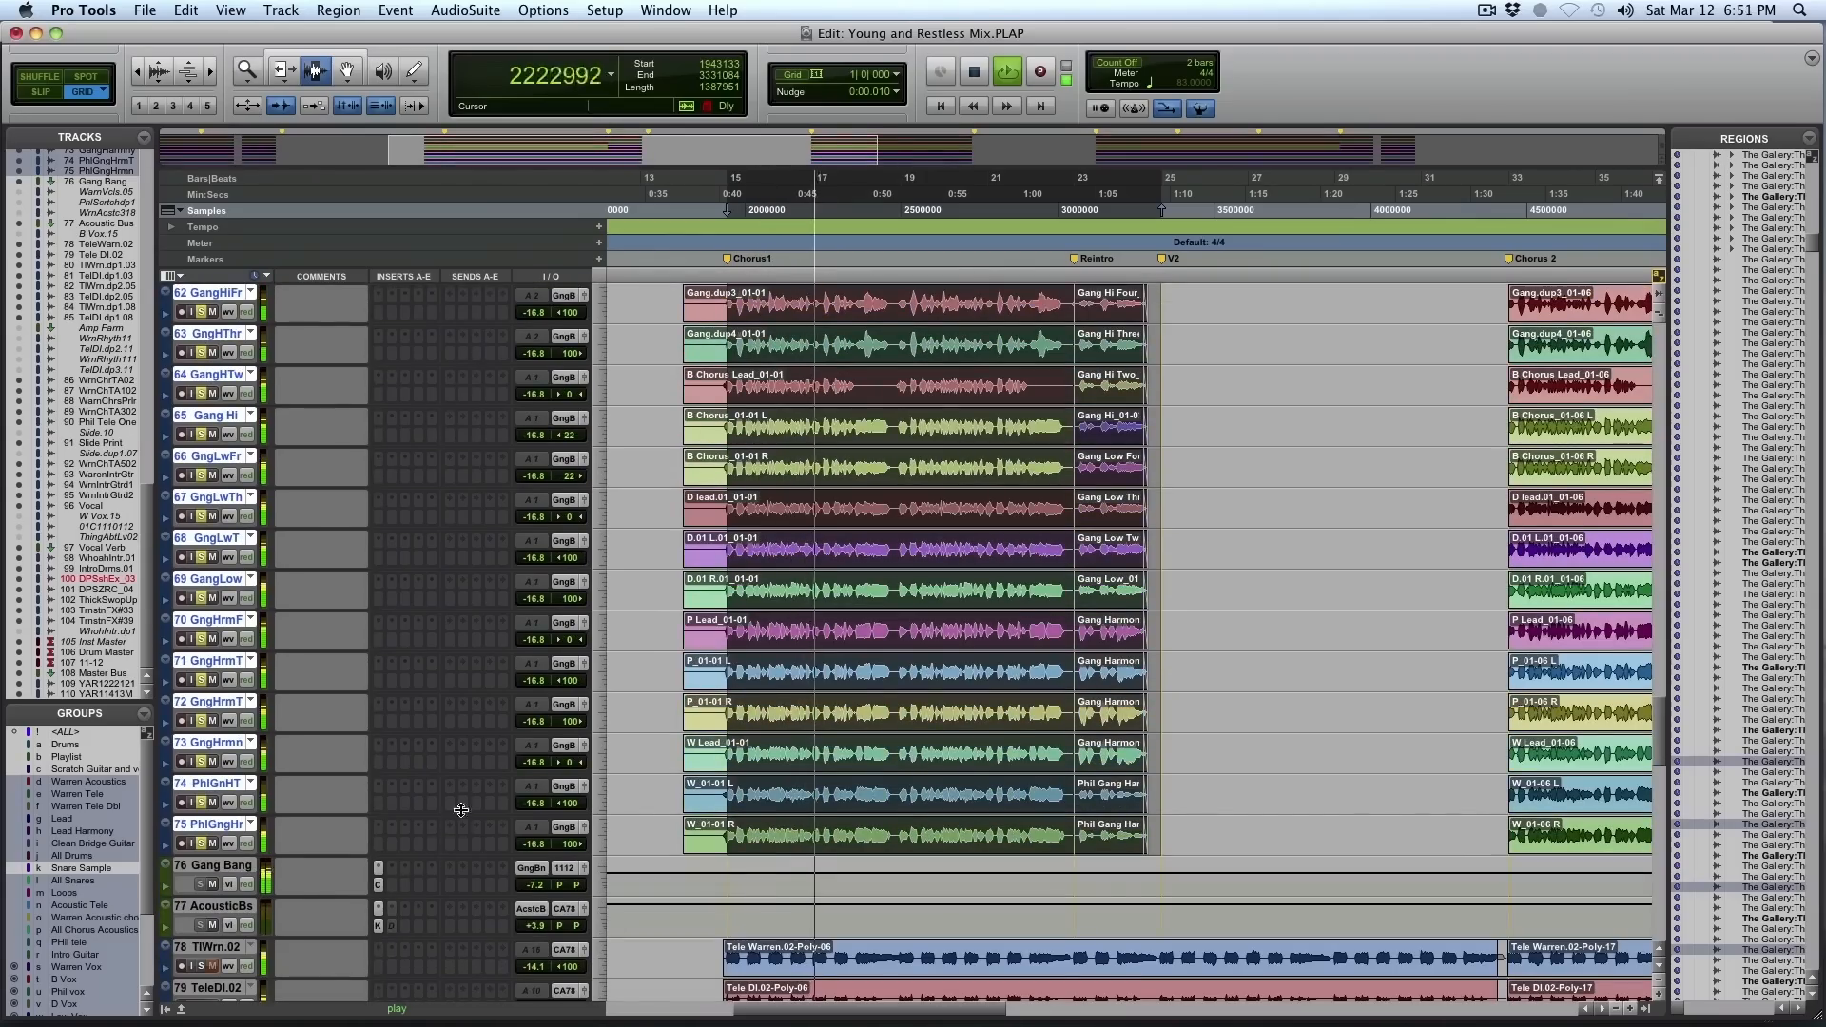
pyautogui.click(378, 885)
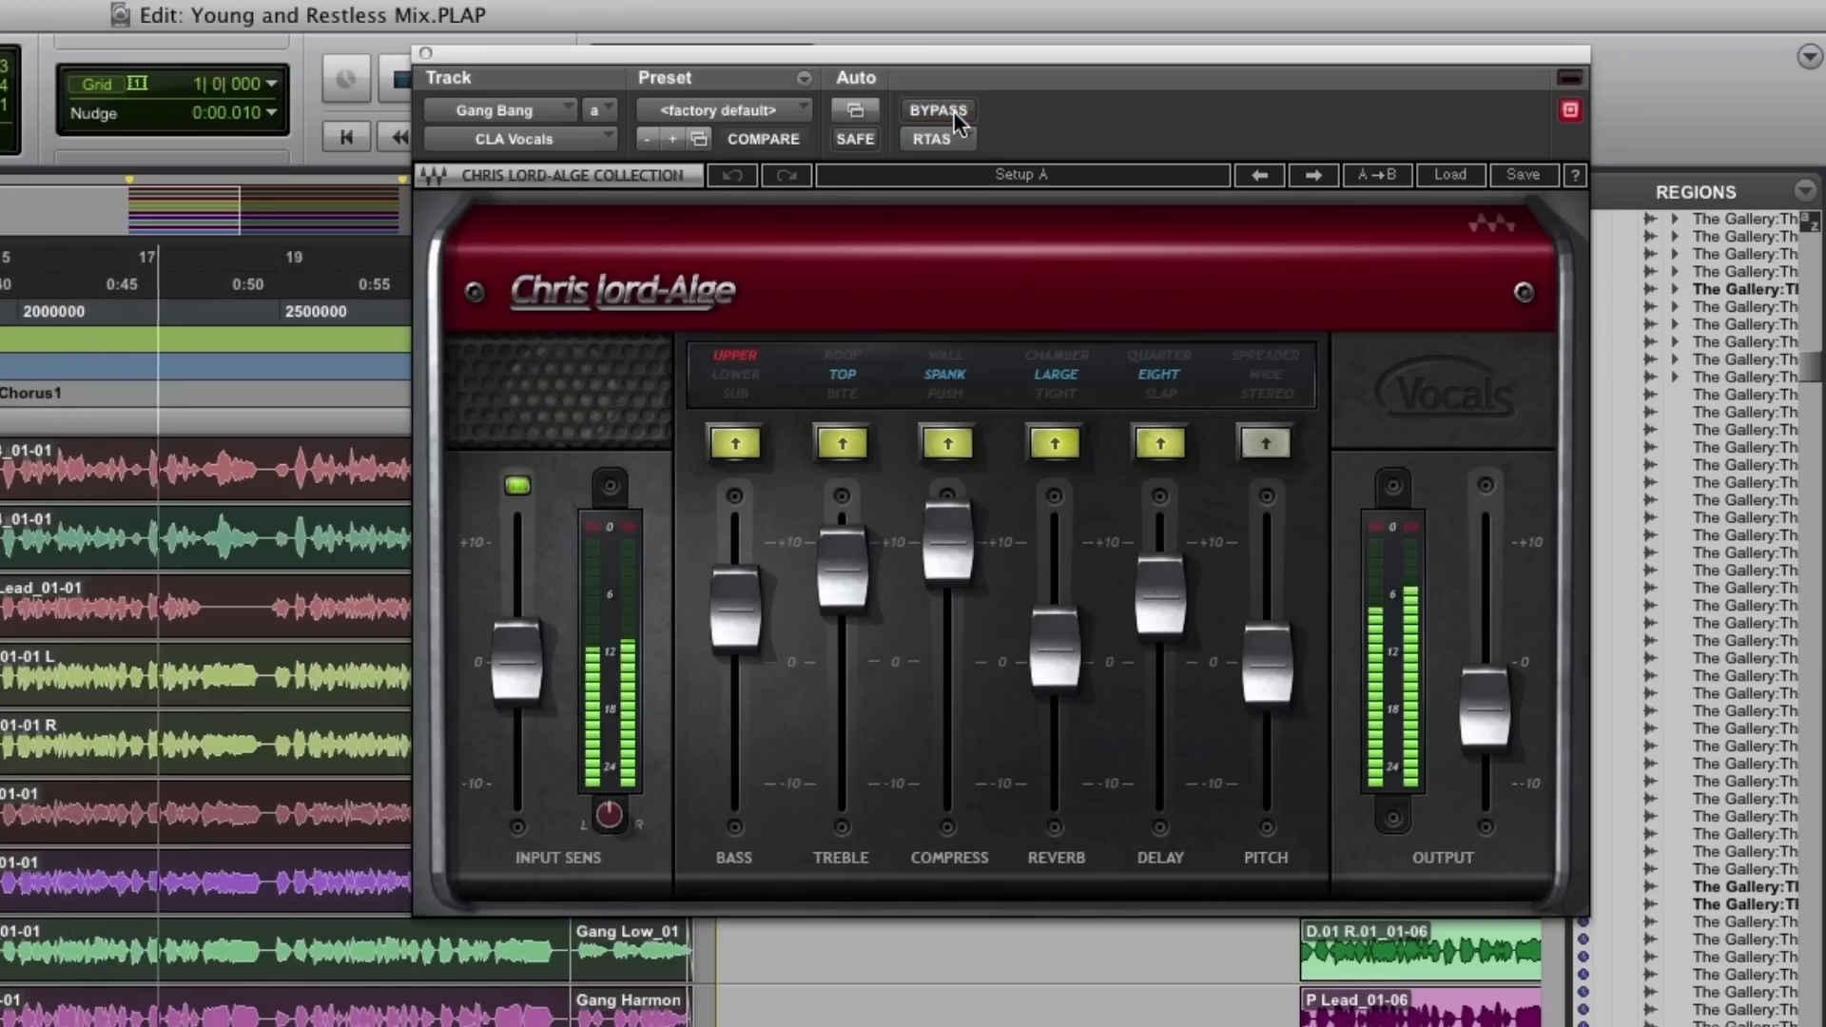
# Compare the chorus 1 gang vocals with the CLA Vocals insert on the Gang Bang track active and bypassed
pyautogui.click(957, 112)
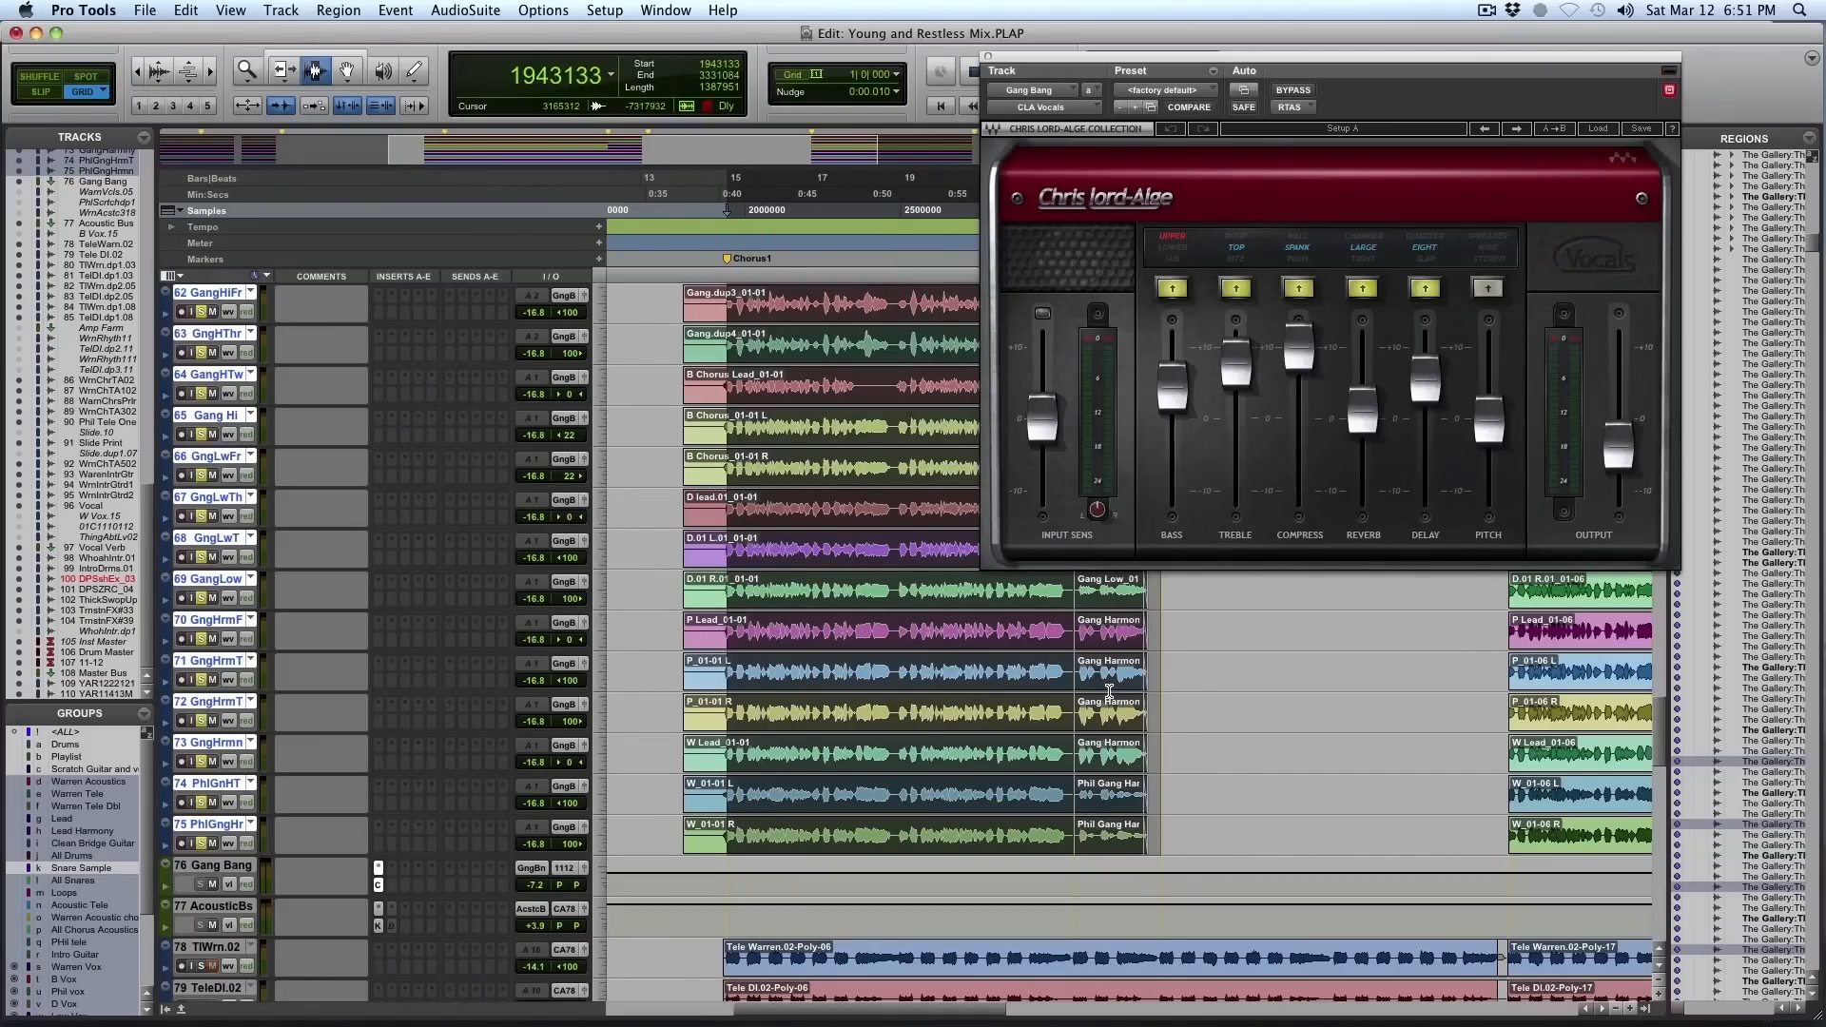
pyautogui.press('space')
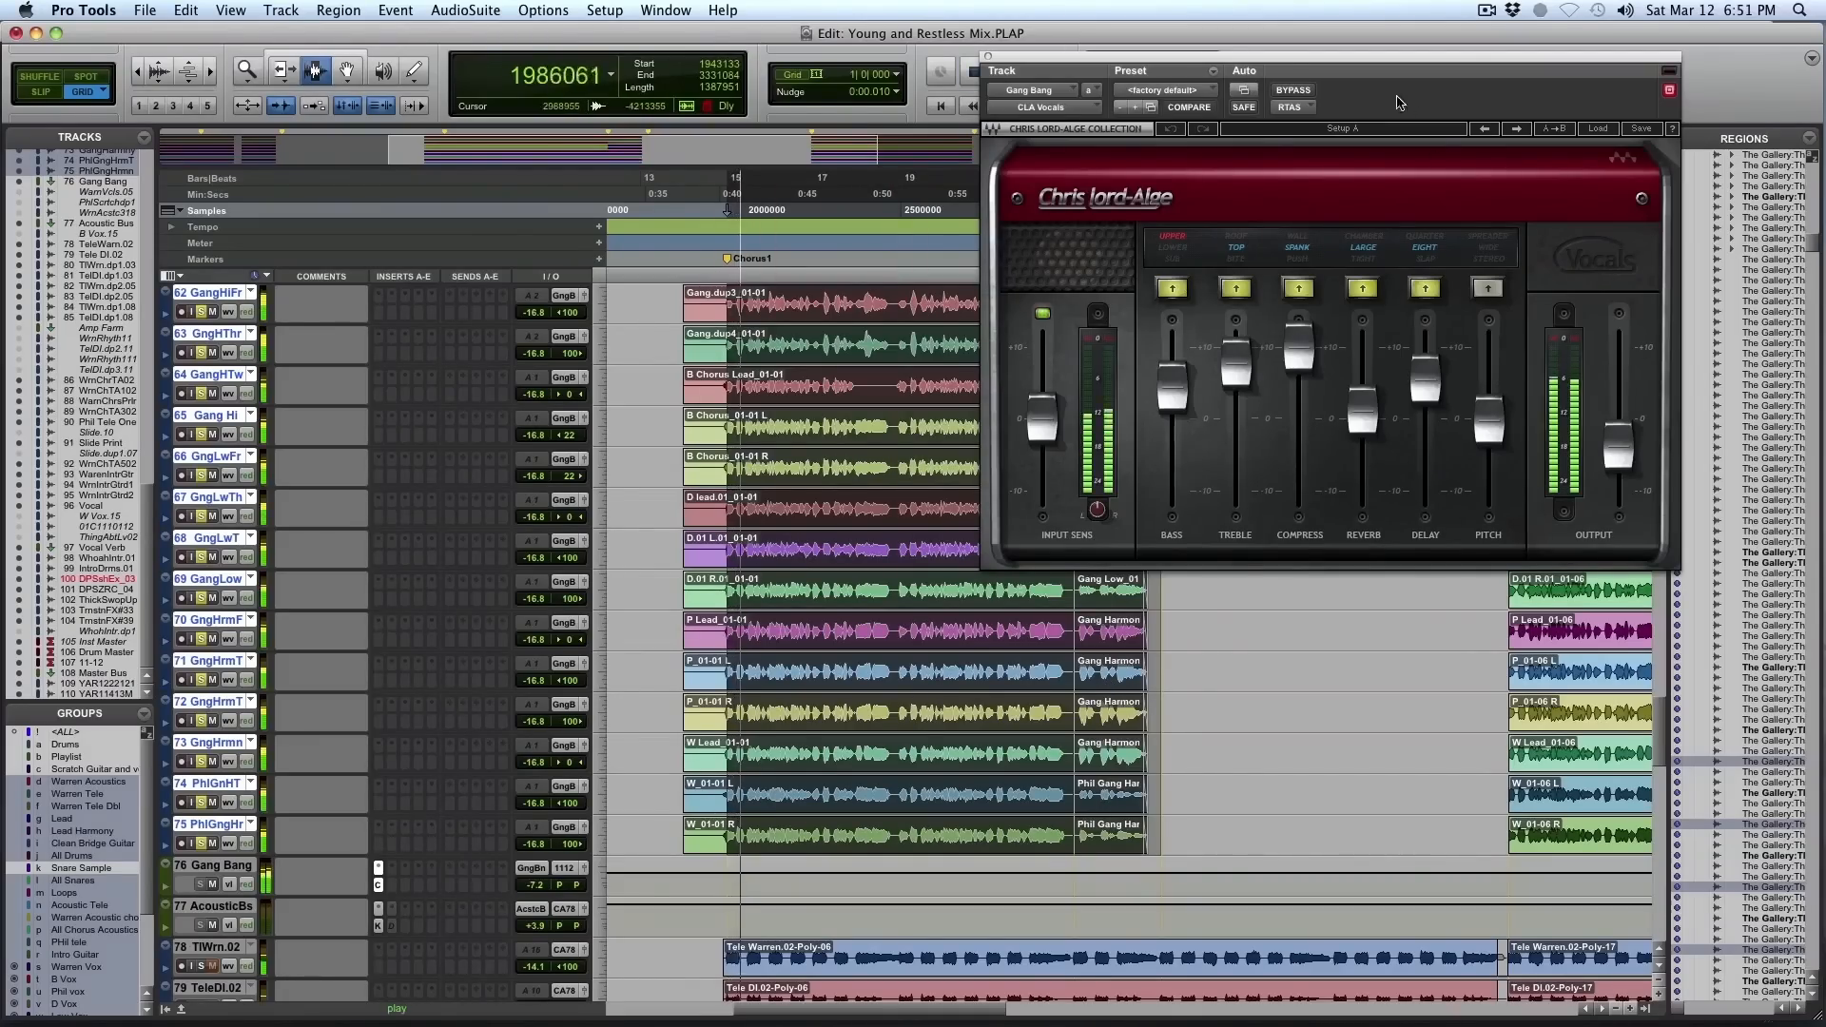
pyautogui.click(1294, 91)
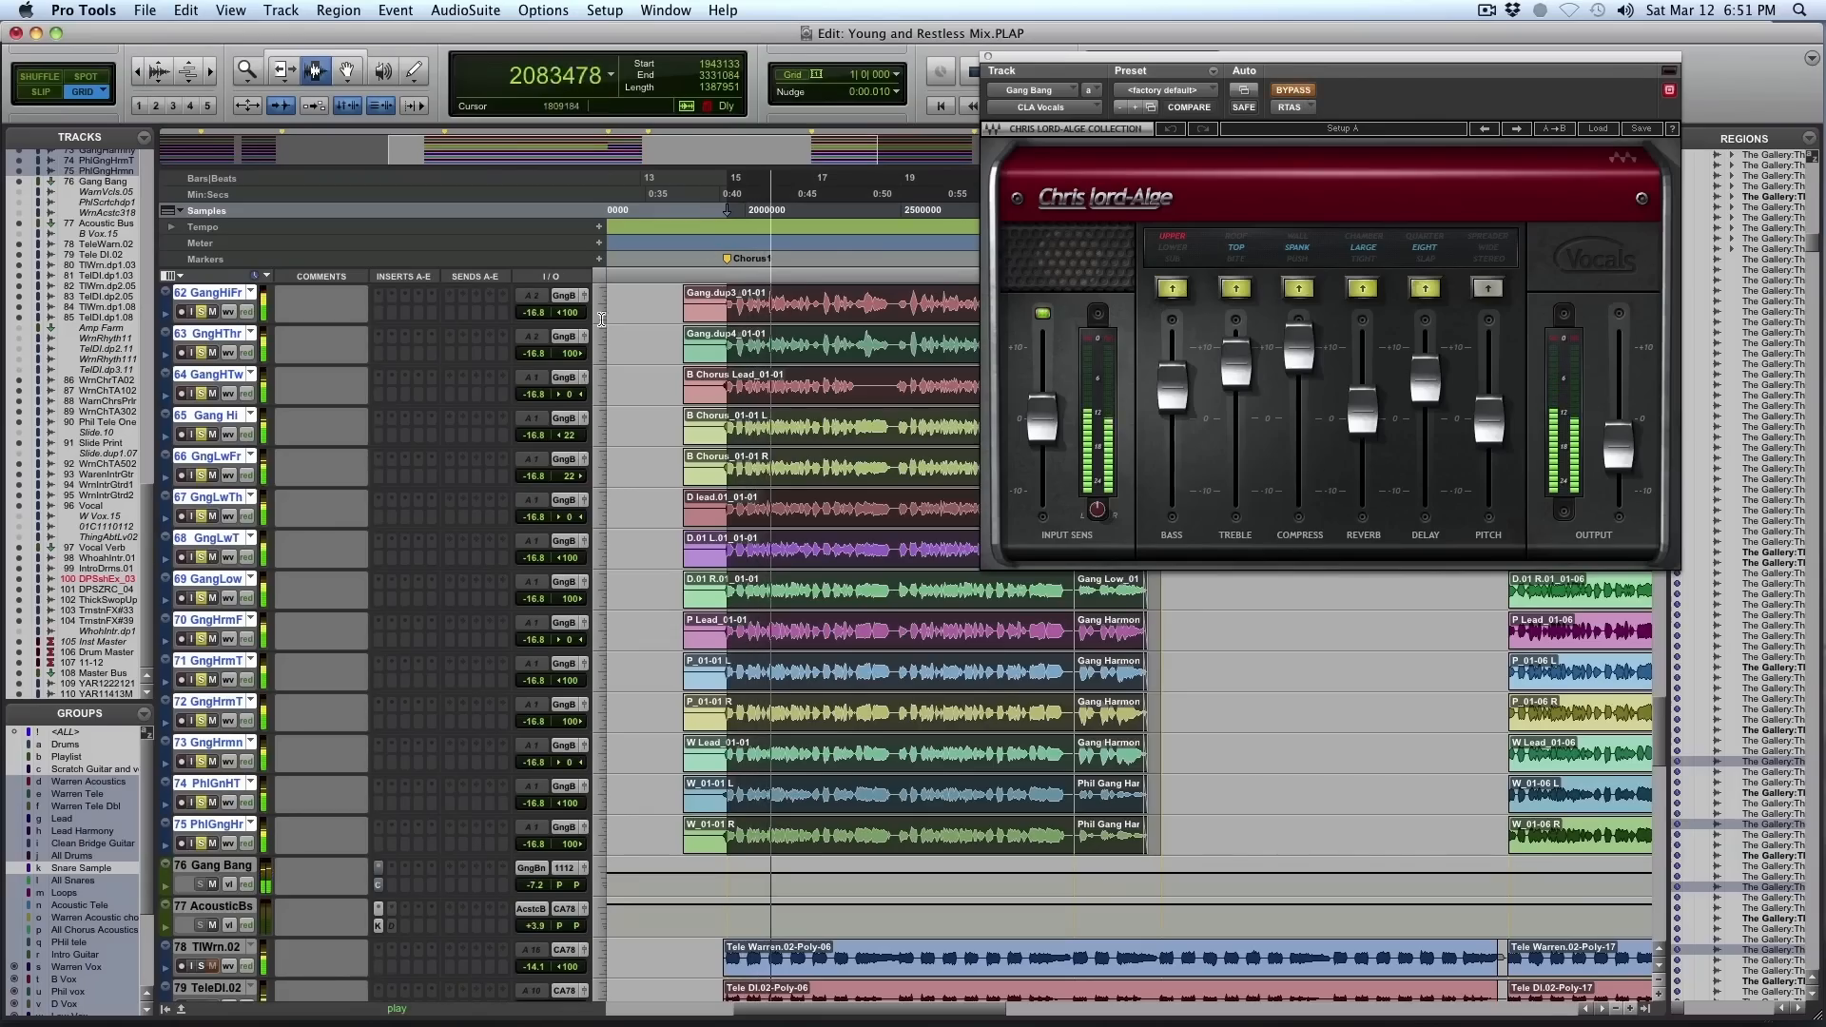
pyautogui.press('space')
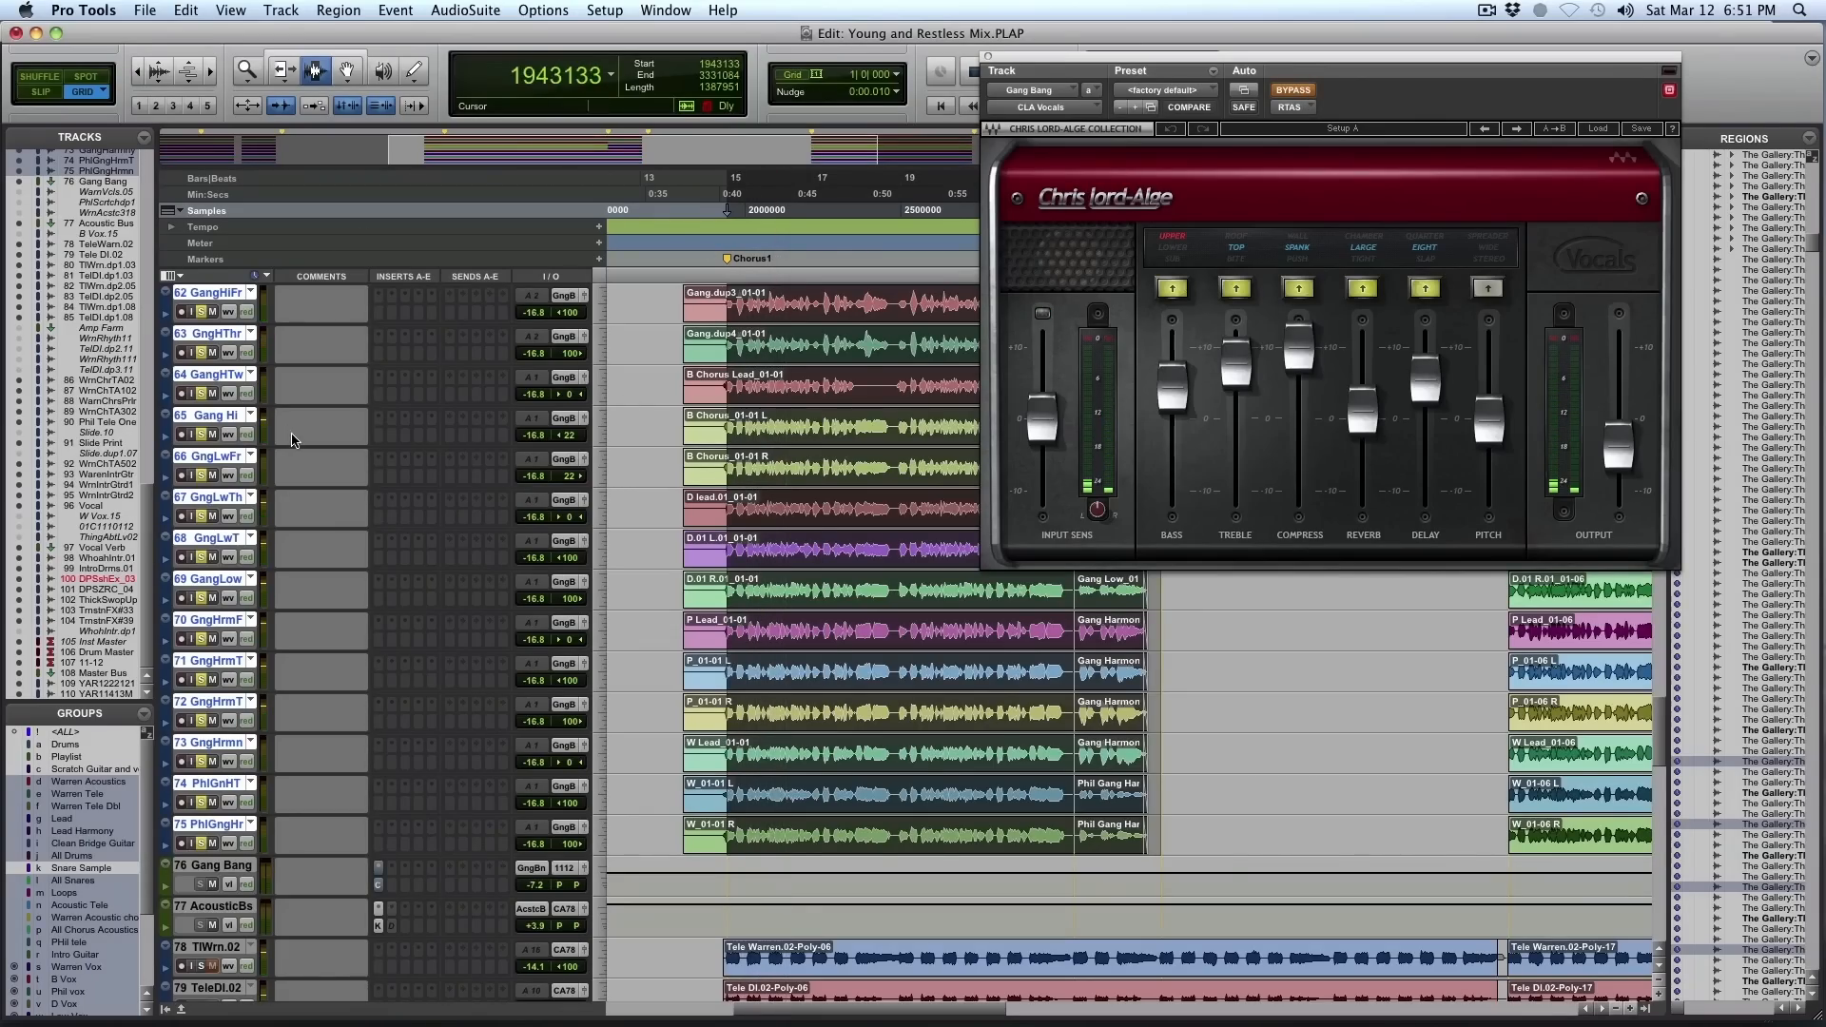
# Audition the backing vocal tracks BV.dup1 to BV.dup4 over chorus 1, soloing them one after another and in pairs
pyautogui.scroll(1, 292, 440)
pyautogui.scroll(7, 235, 398)
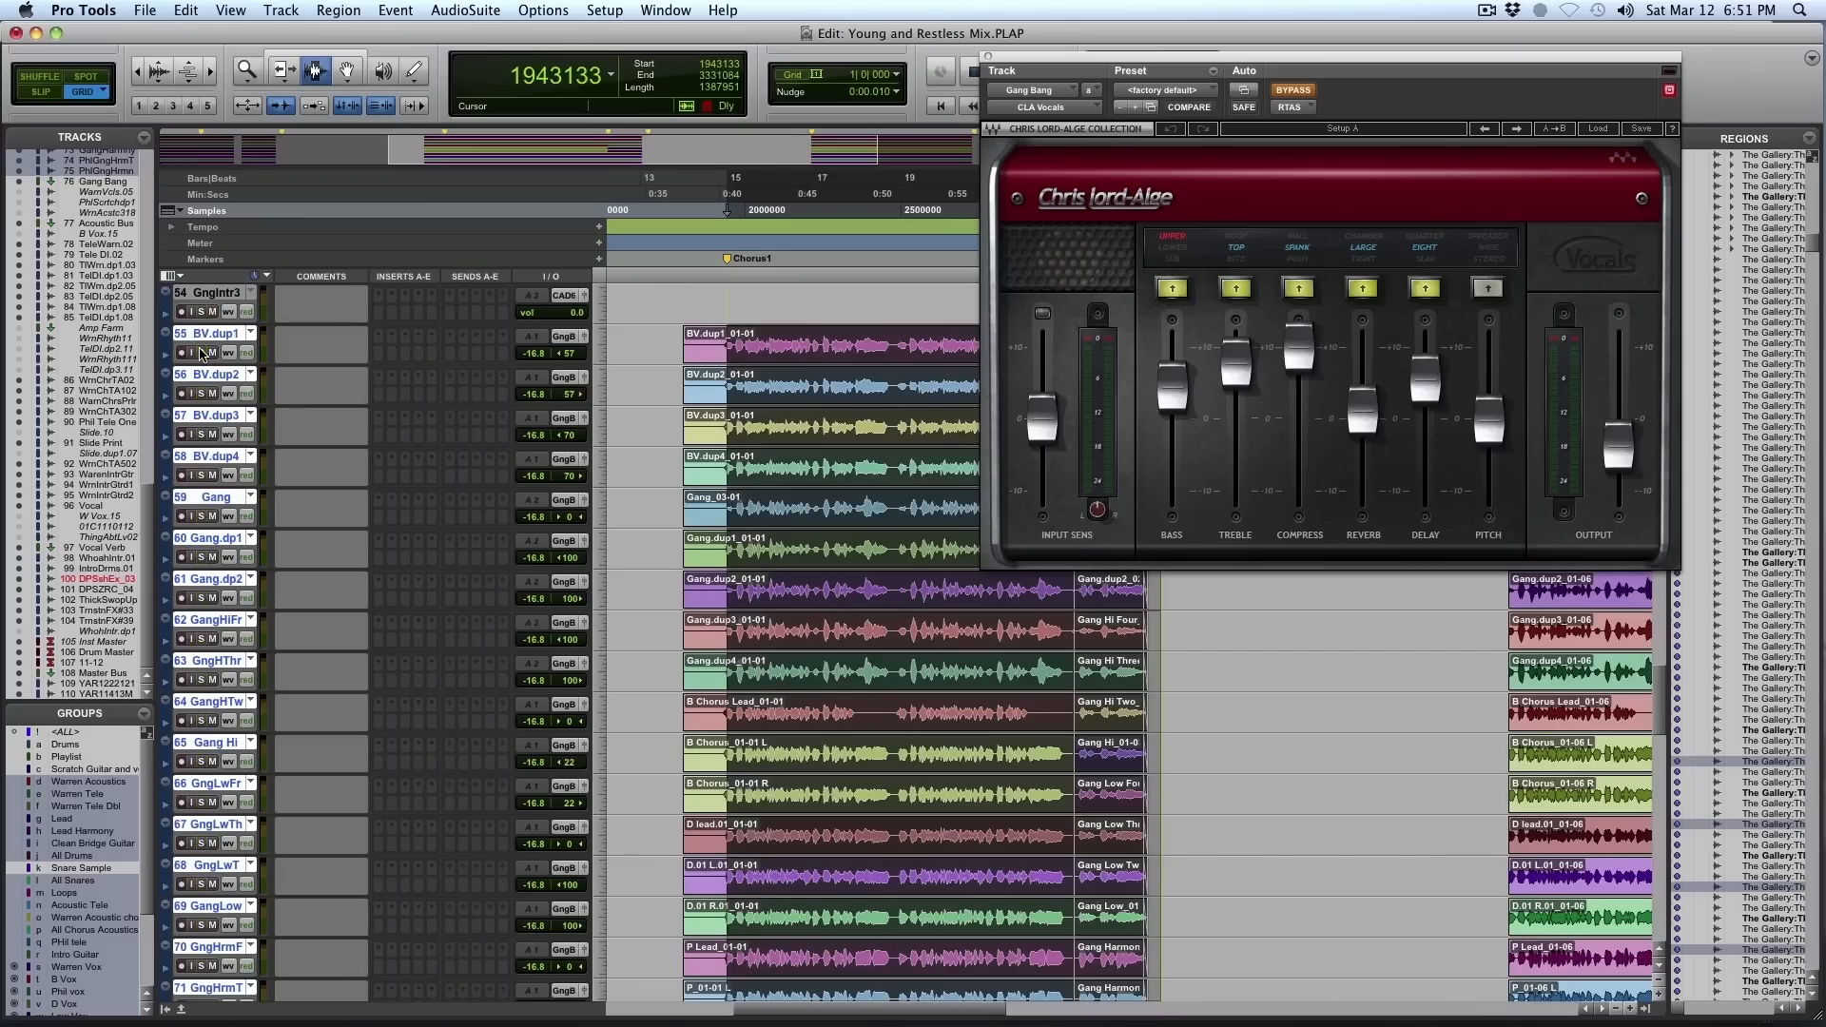
pyautogui.press('space')
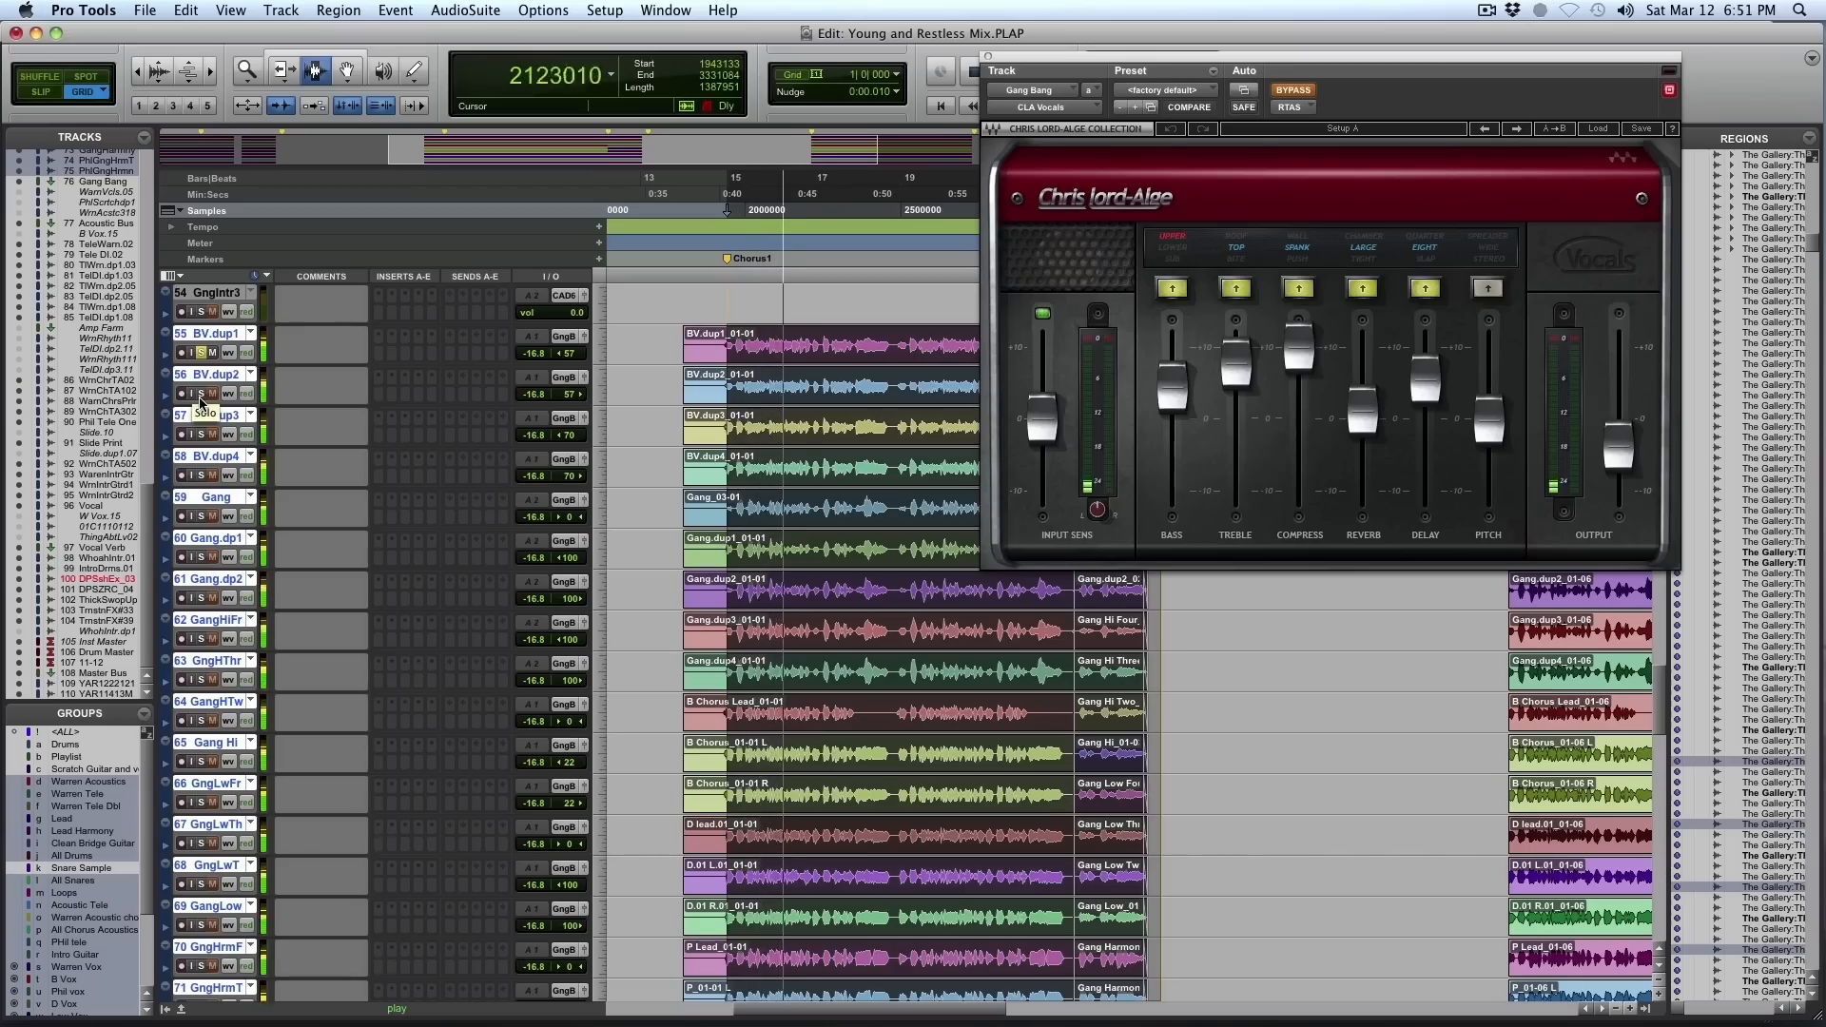
pyautogui.click(202, 394)
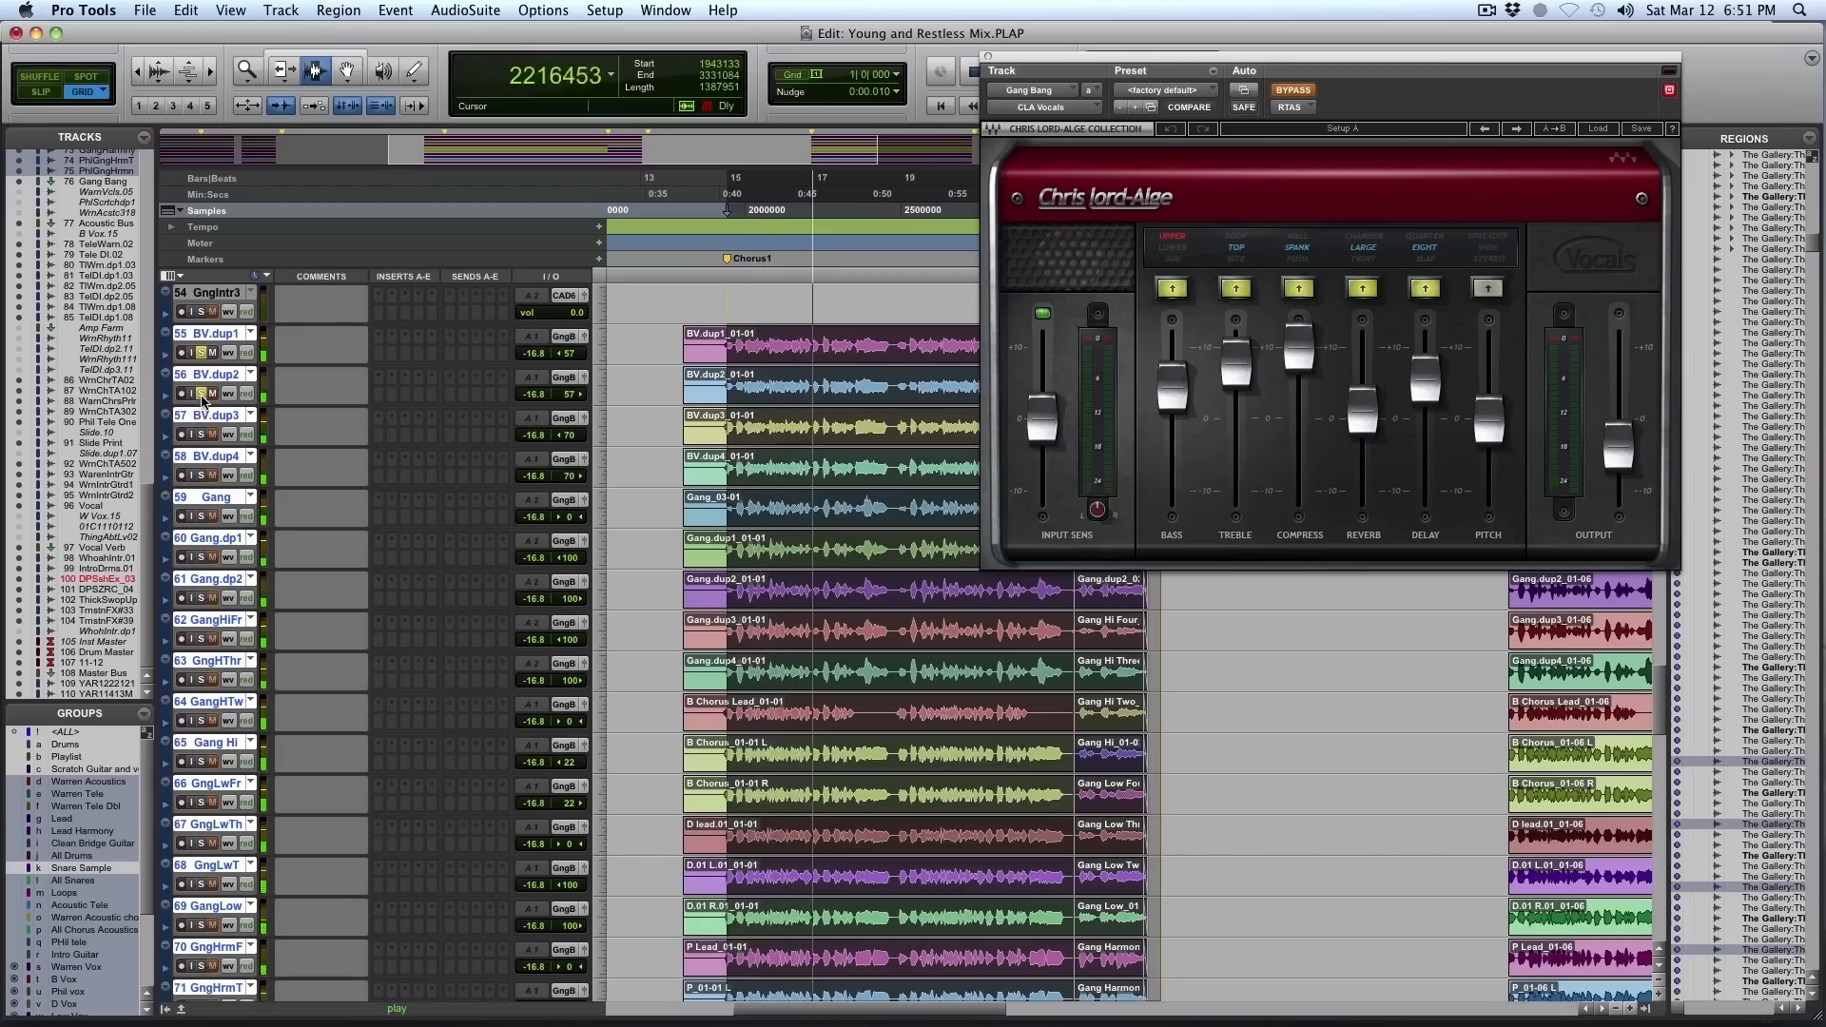
pyautogui.click(202, 435)
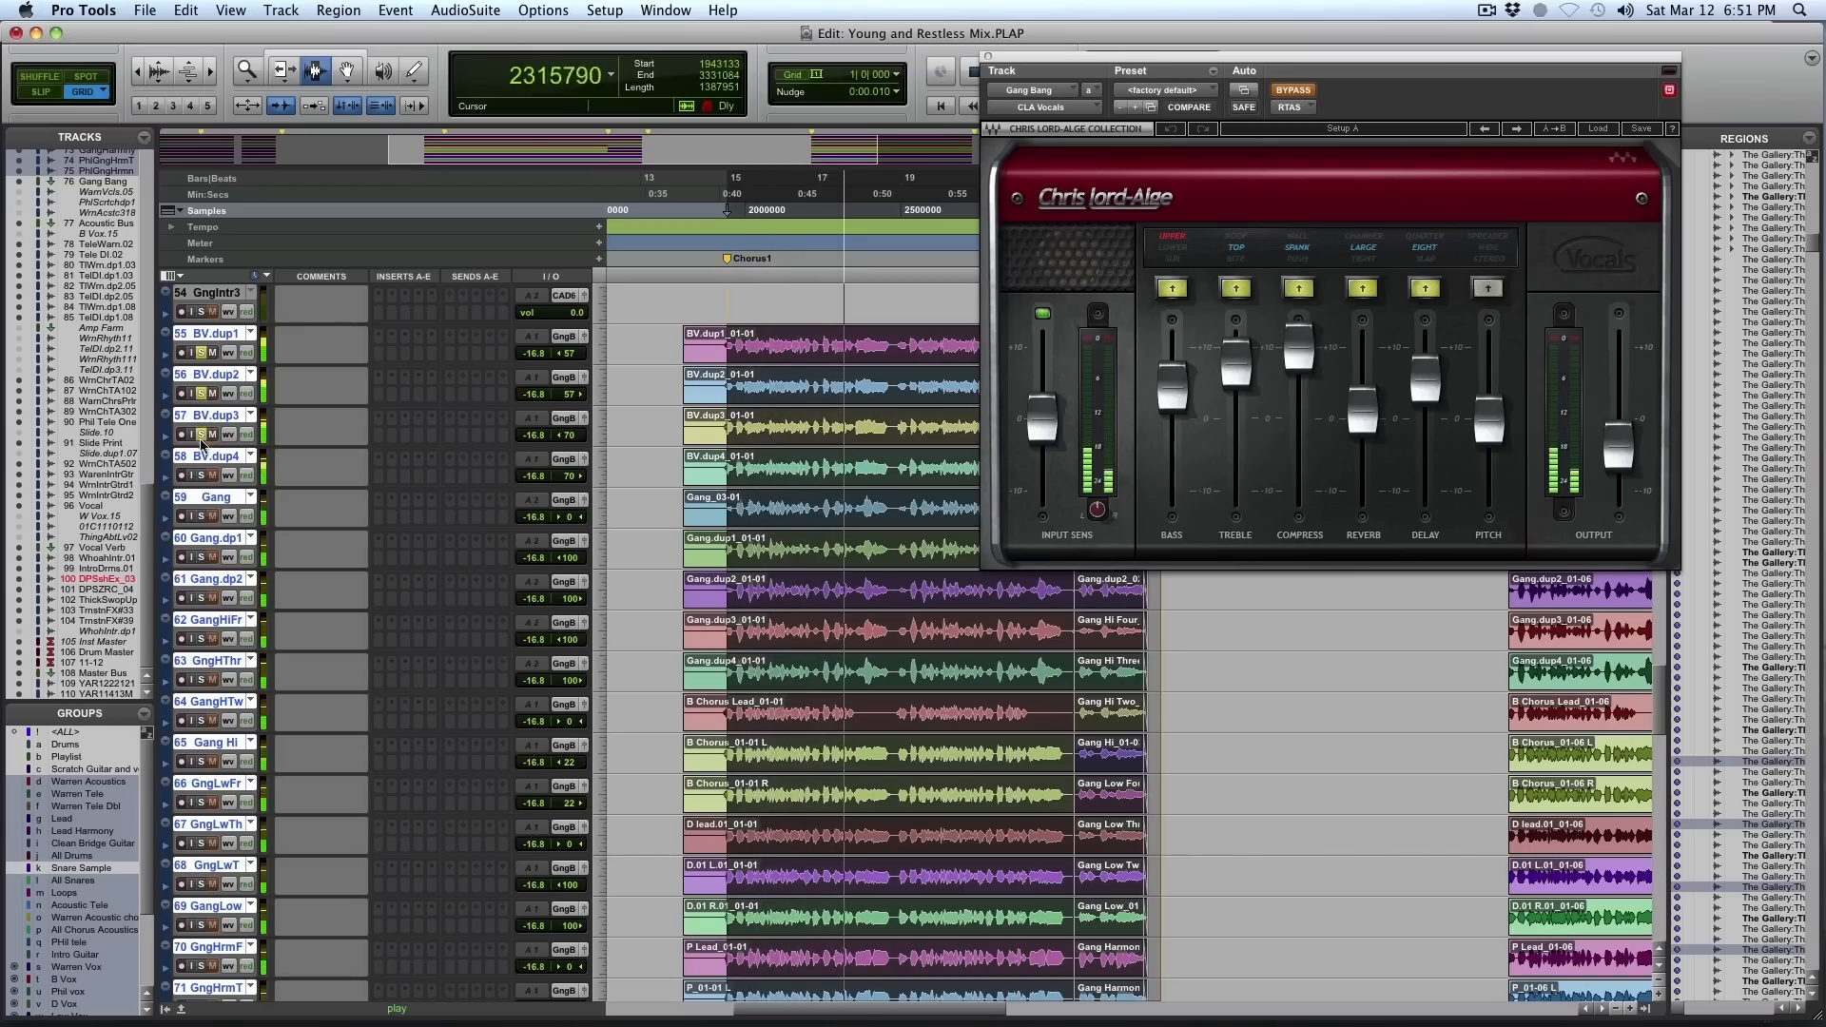
pyautogui.click(202, 354)
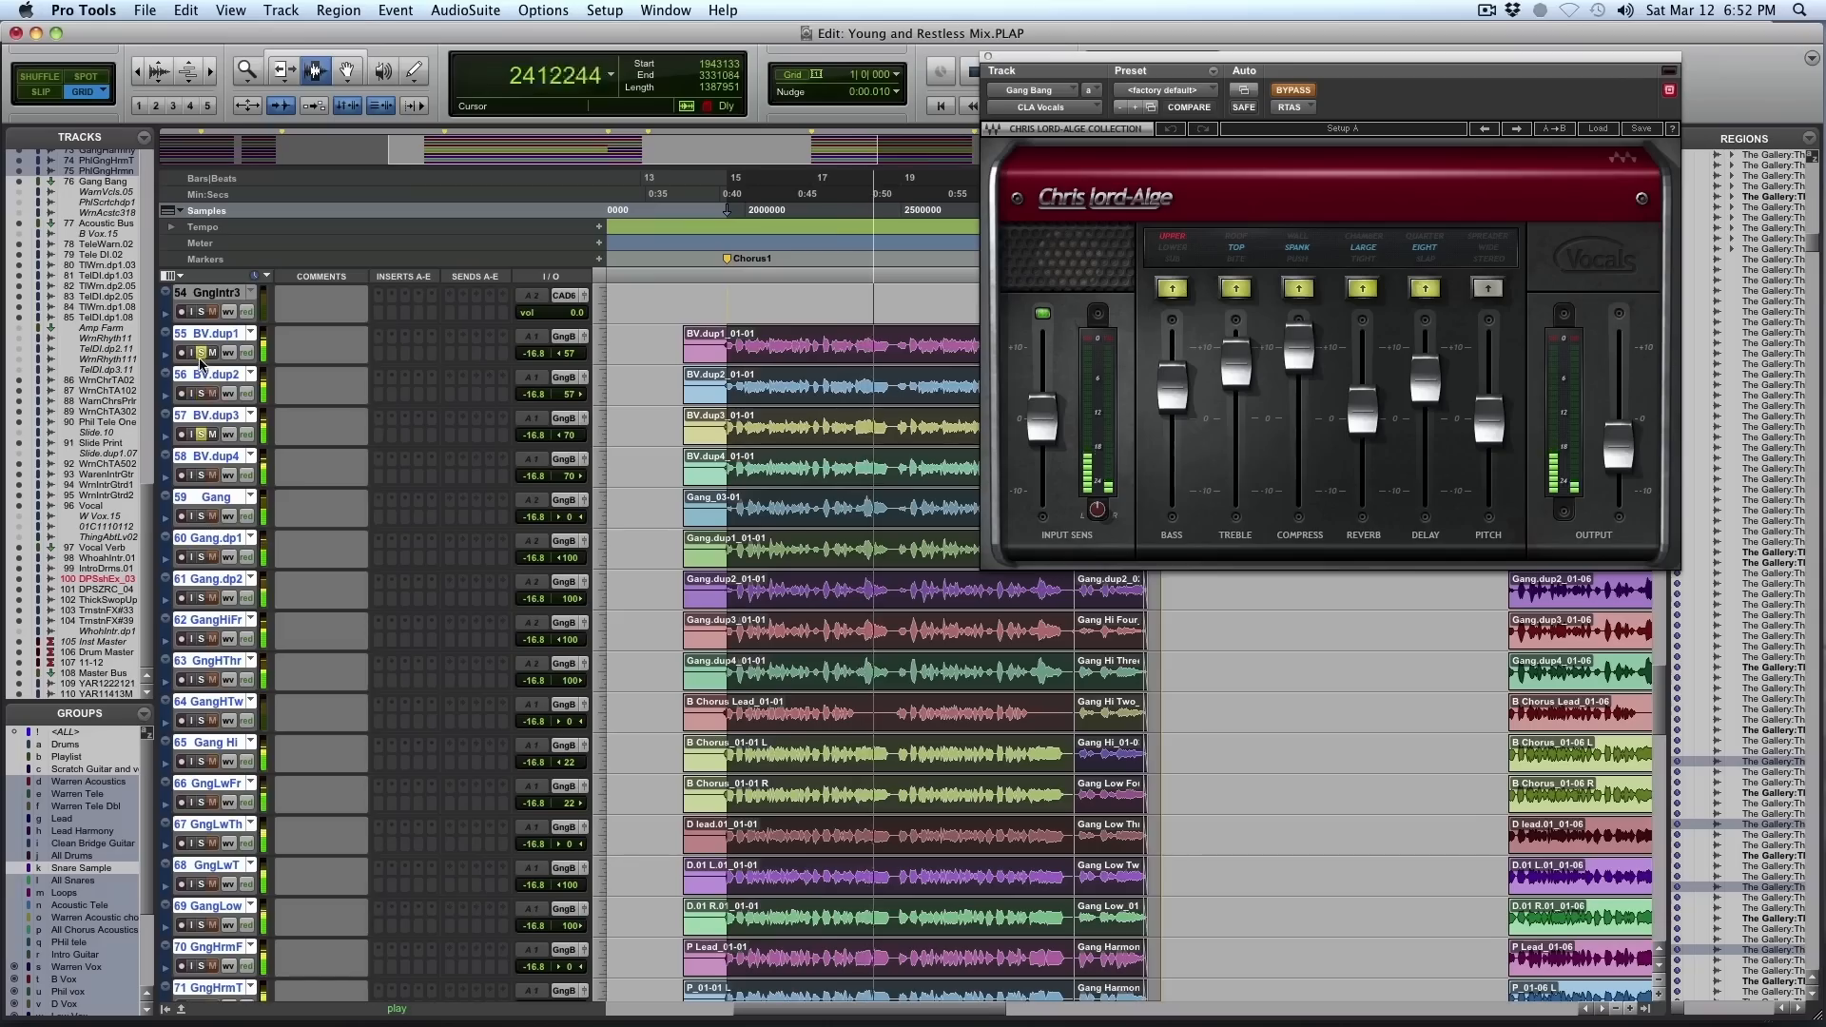
pyautogui.click(201, 355)
pyautogui.click(201, 476)
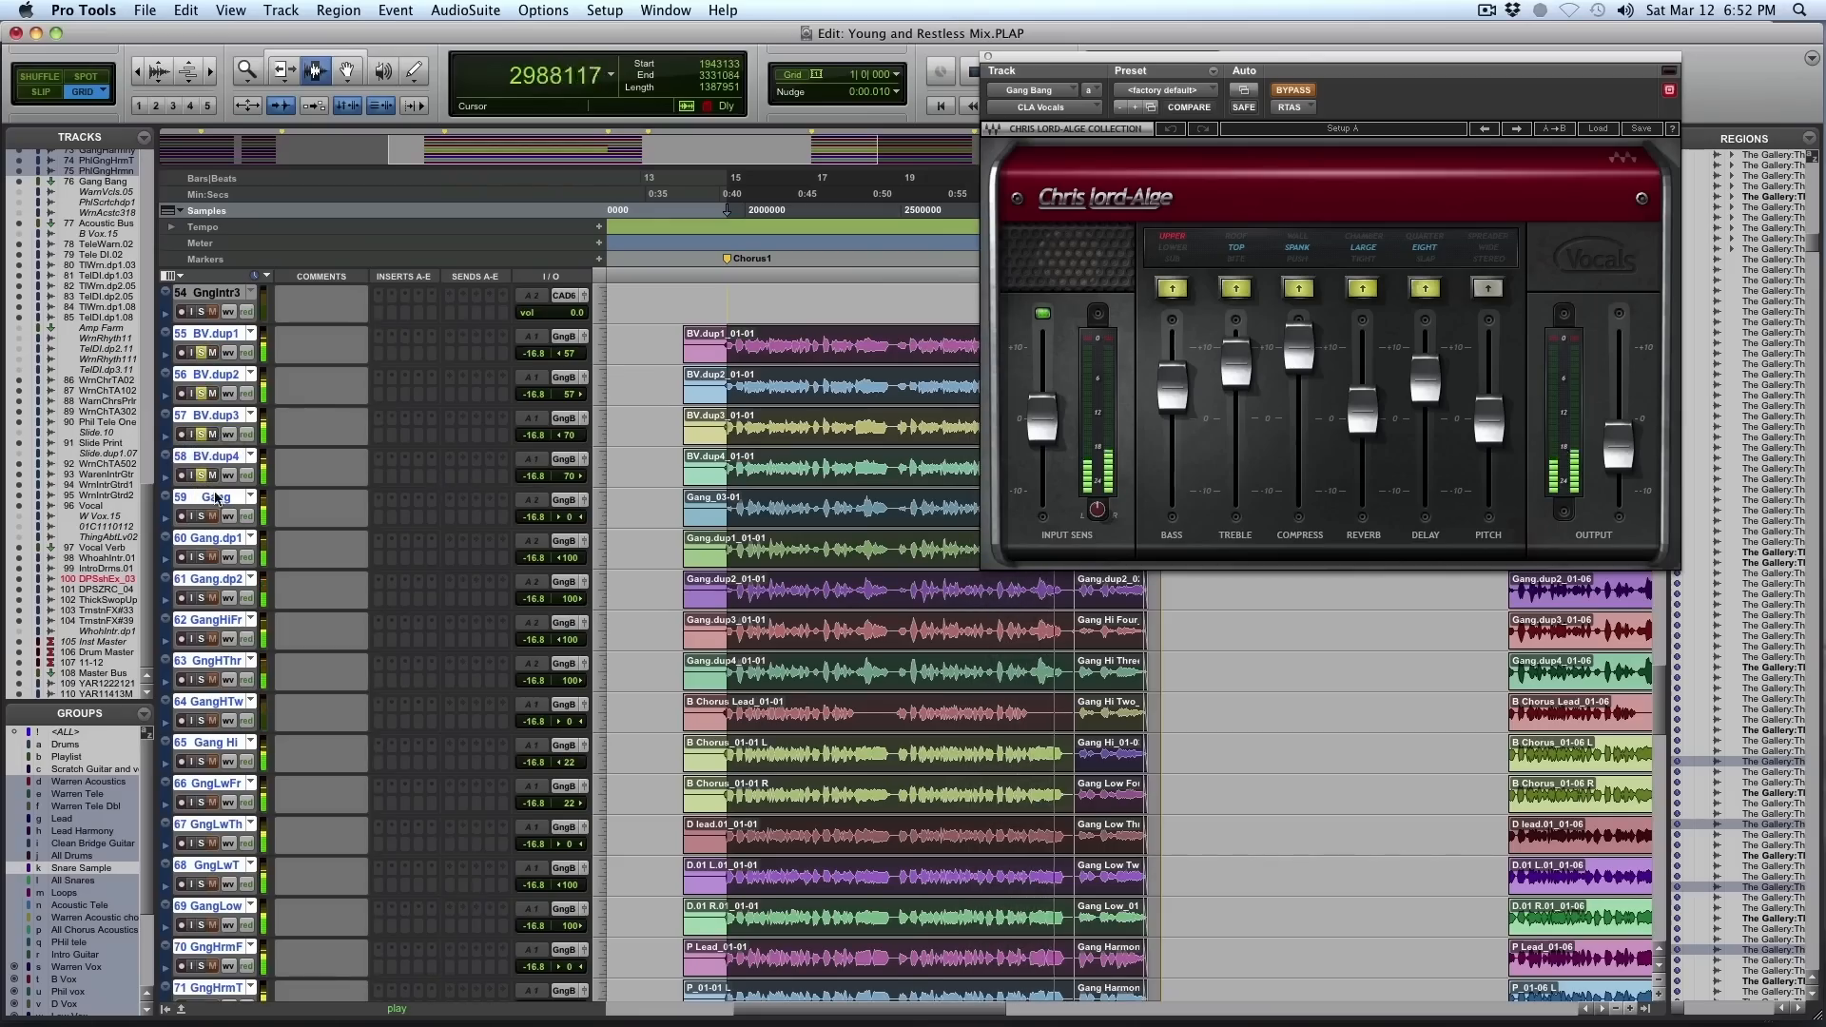
pyautogui.press('space')
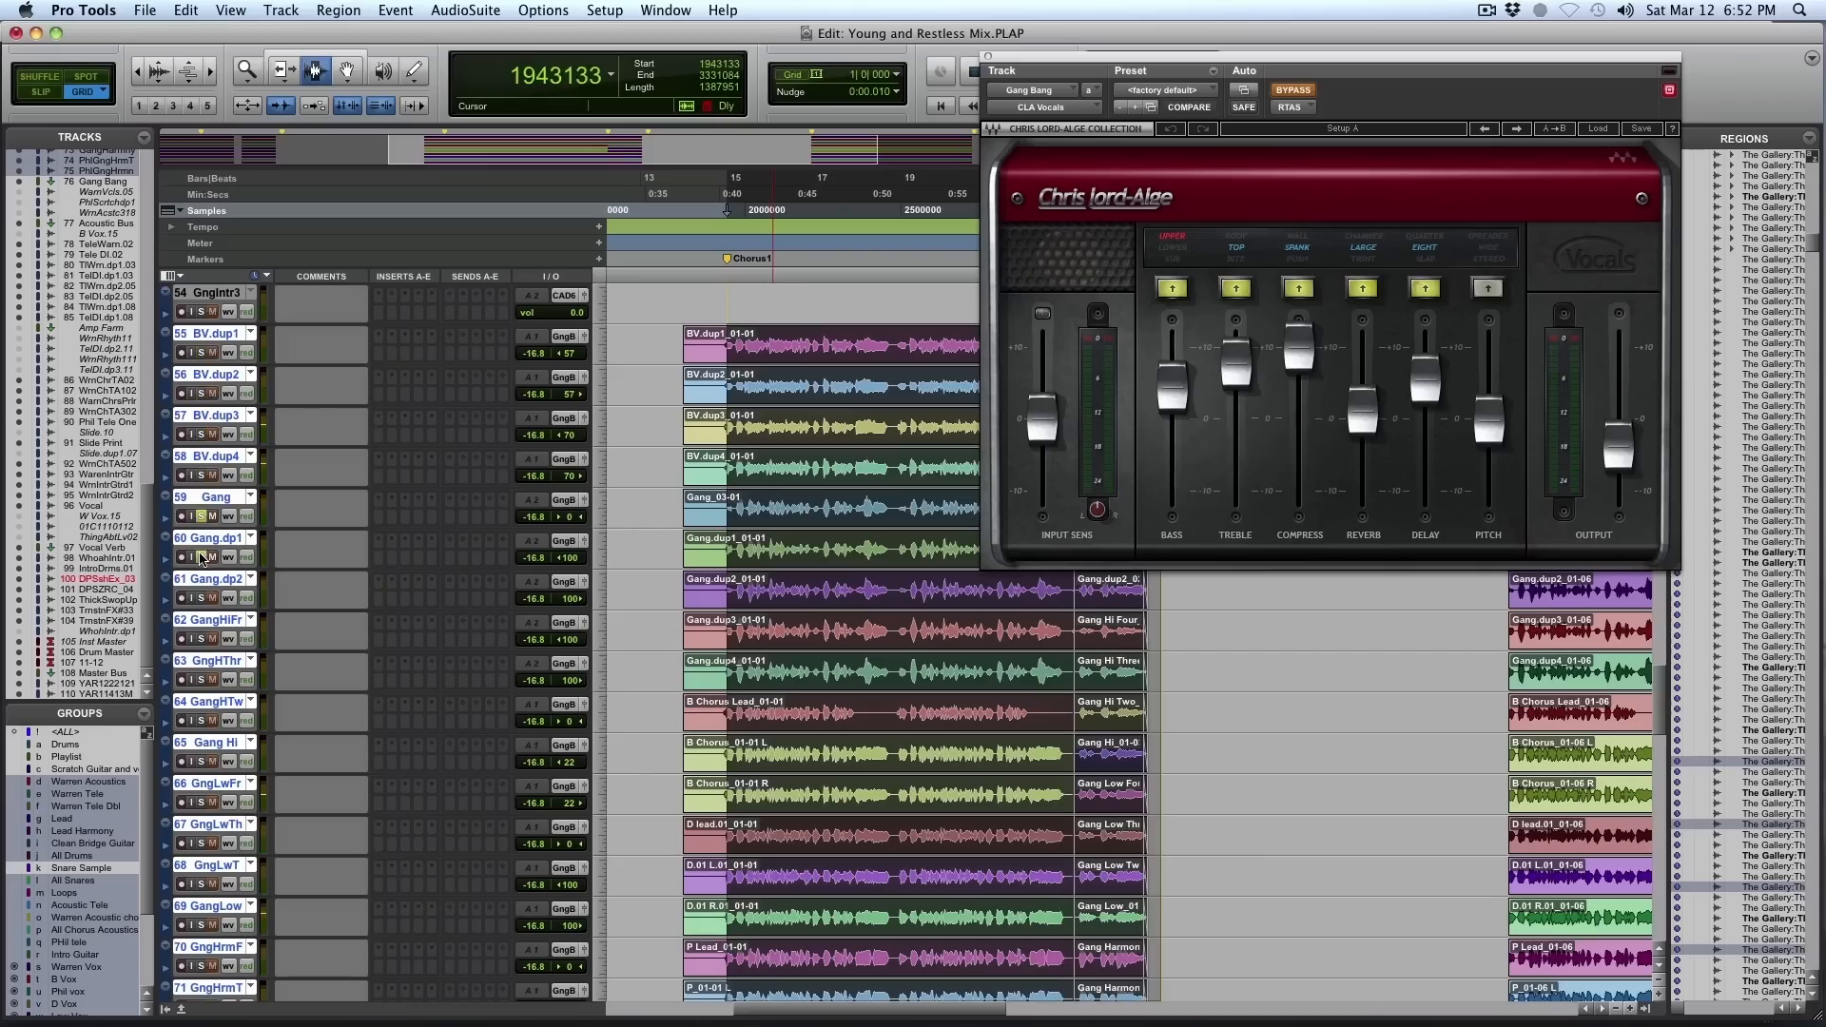
# Audition the gang vocal tracks from Gang down to GngLwFr over chorus 1 by changing which ones are soloed
pyautogui.press('space')
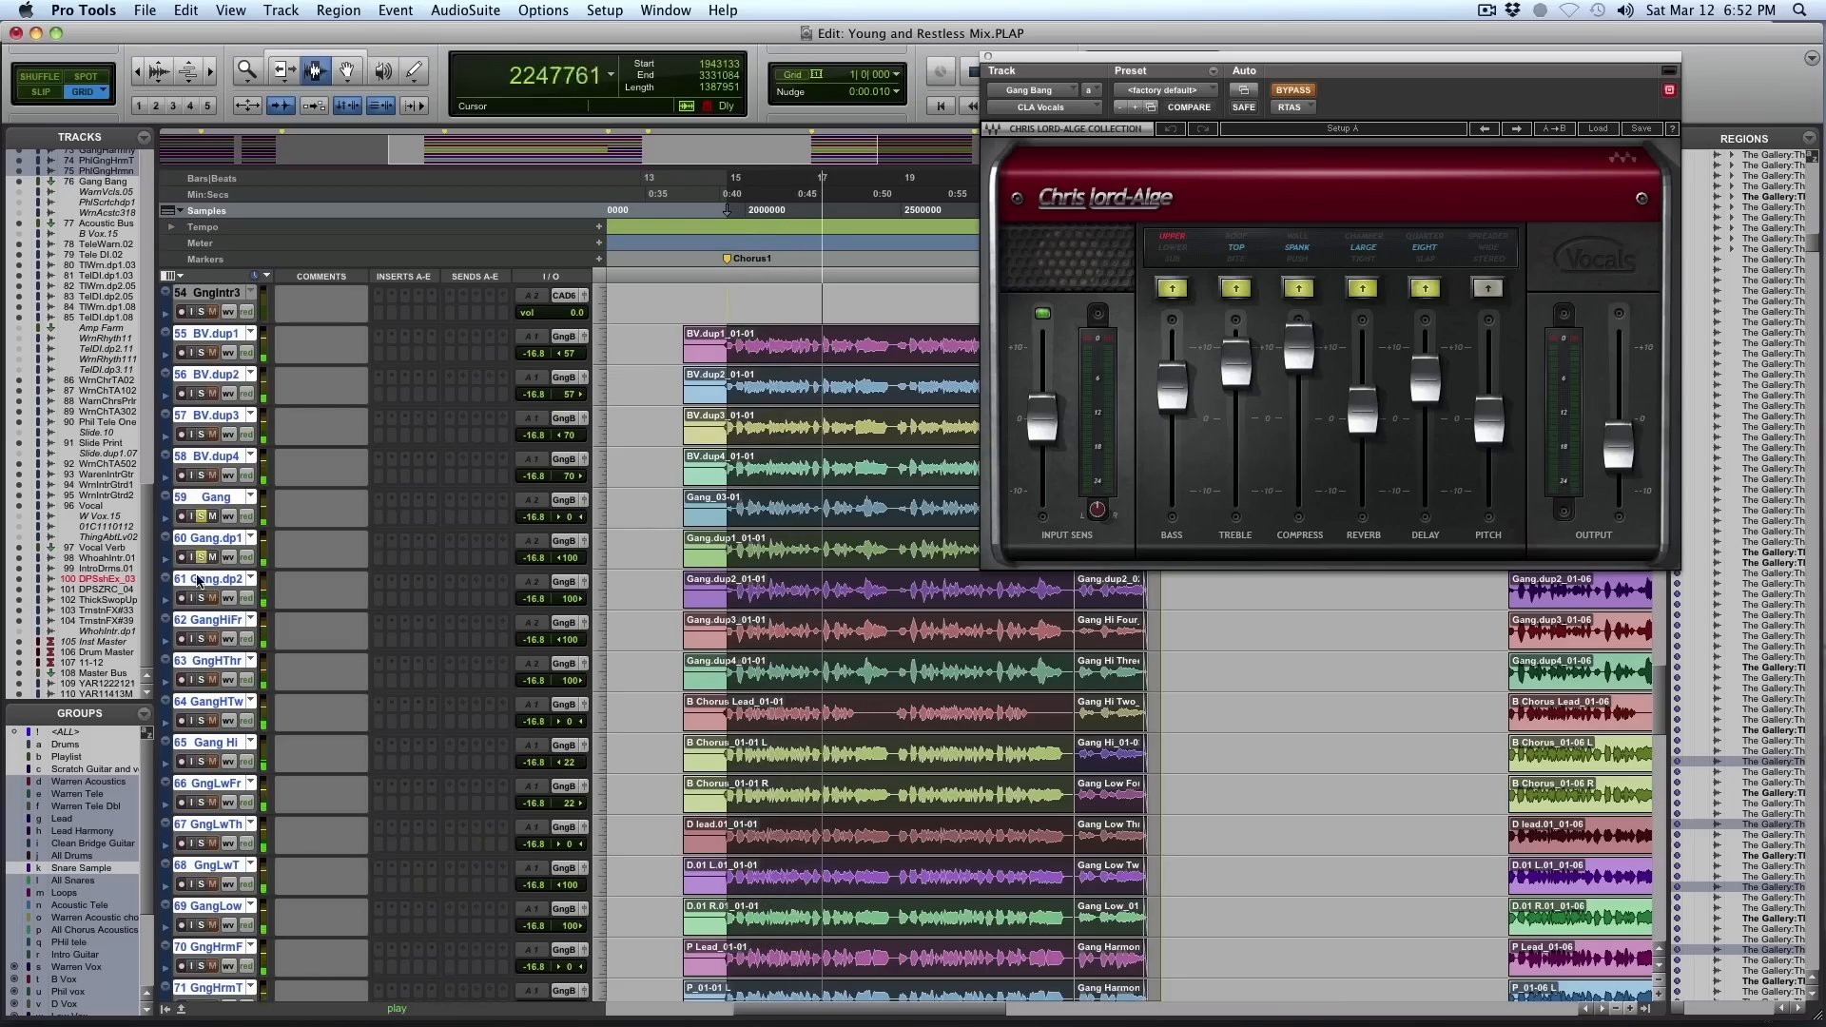
pyautogui.click(201, 598)
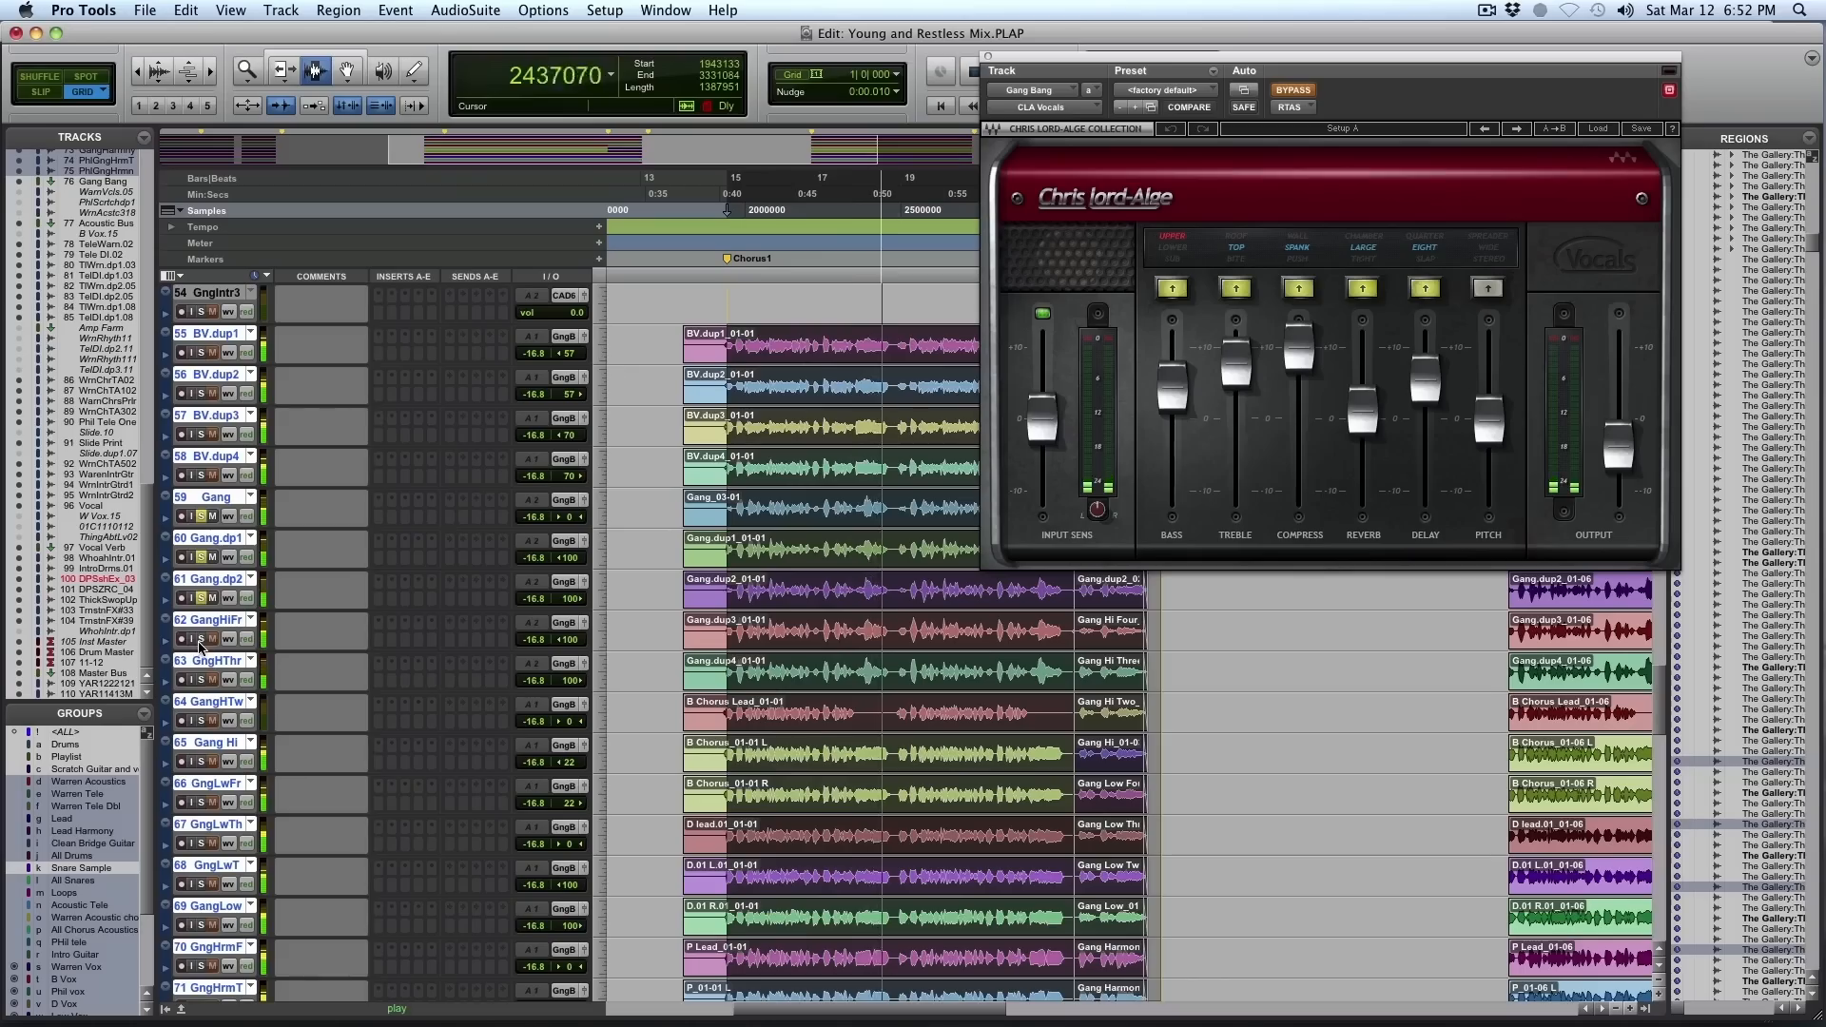
pyautogui.click(201, 640)
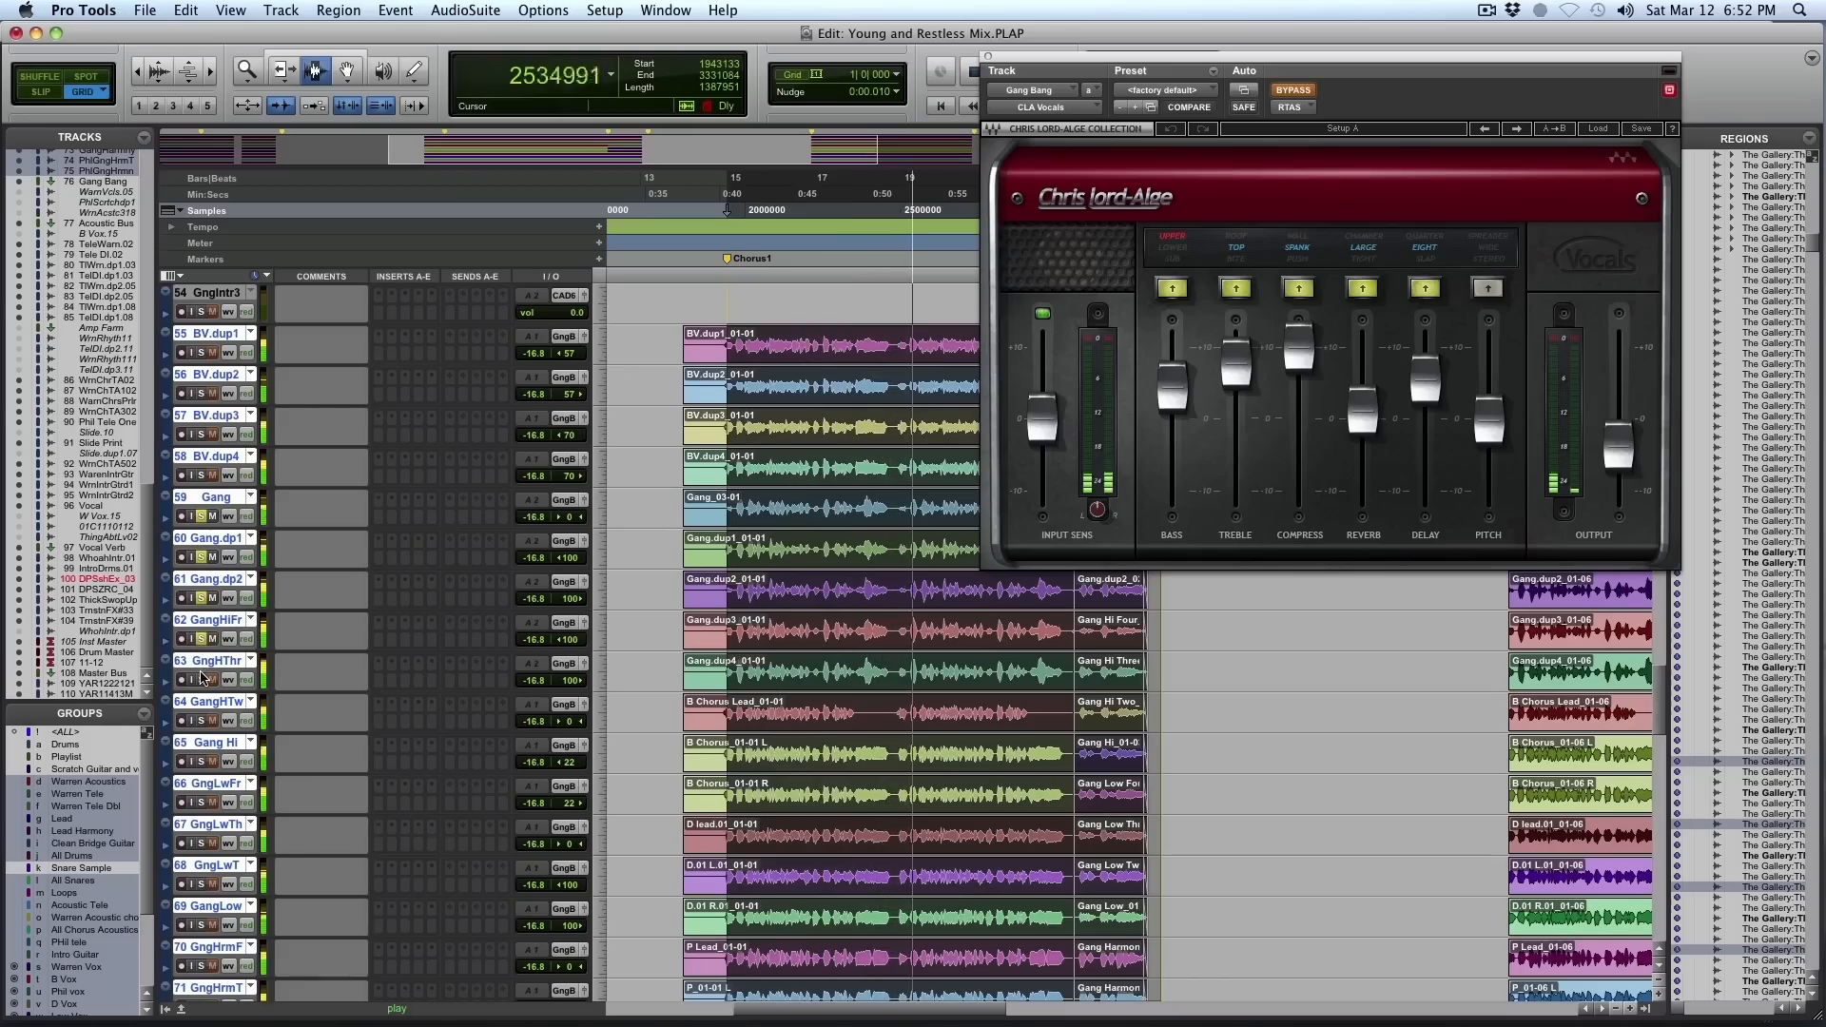
pyautogui.click(200, 680)
pyautogui.click(202, 721)
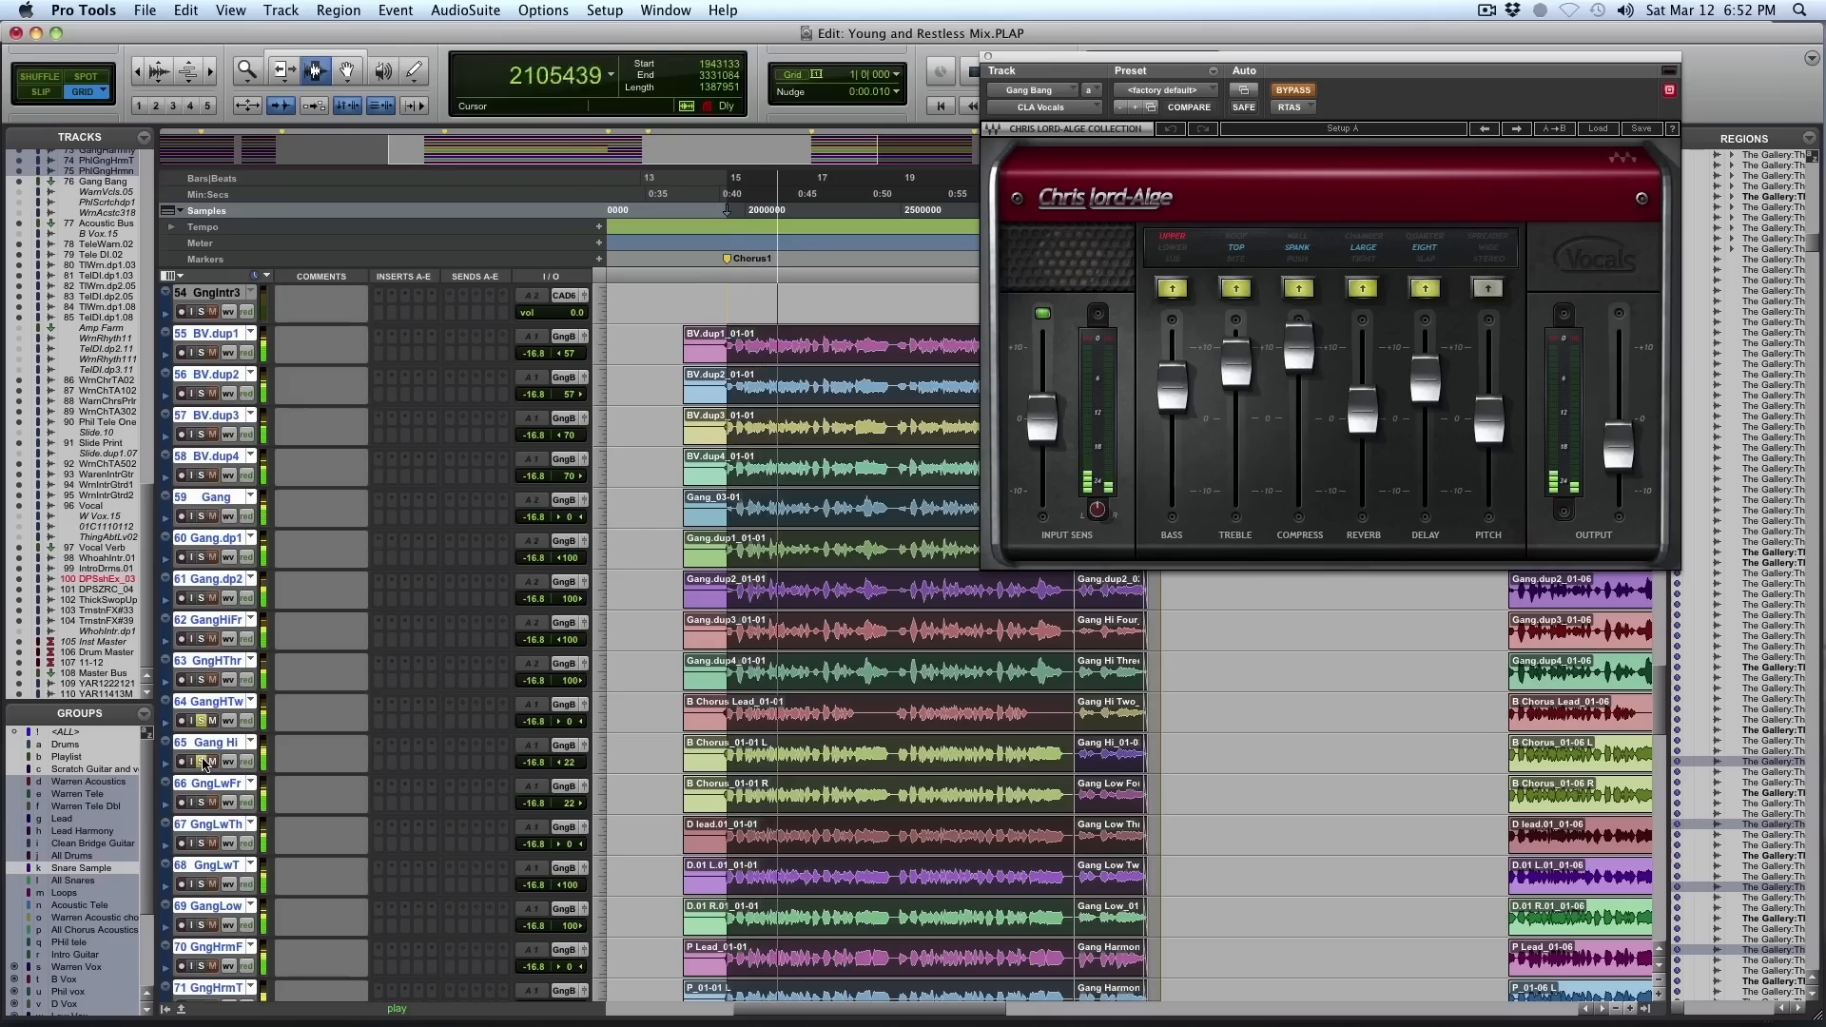
pyautogui.scroll(-2, 202, 763)
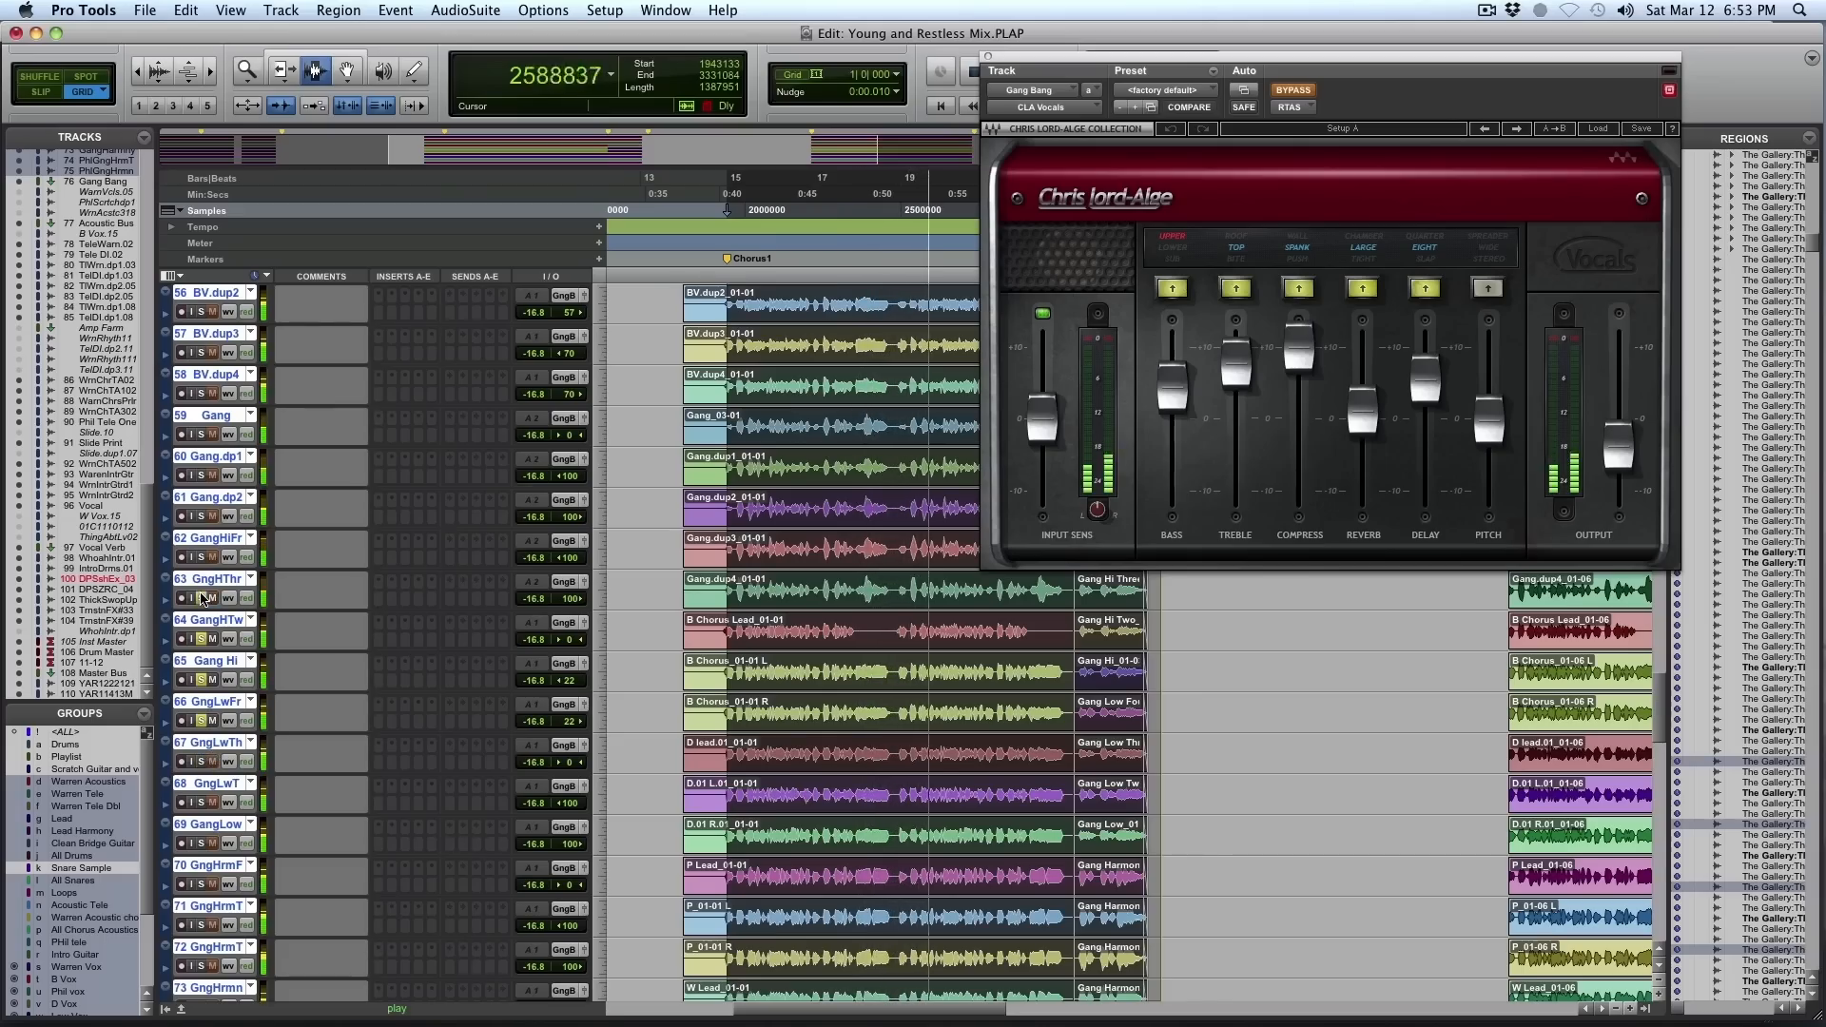
pyautogui.click(201, 517)
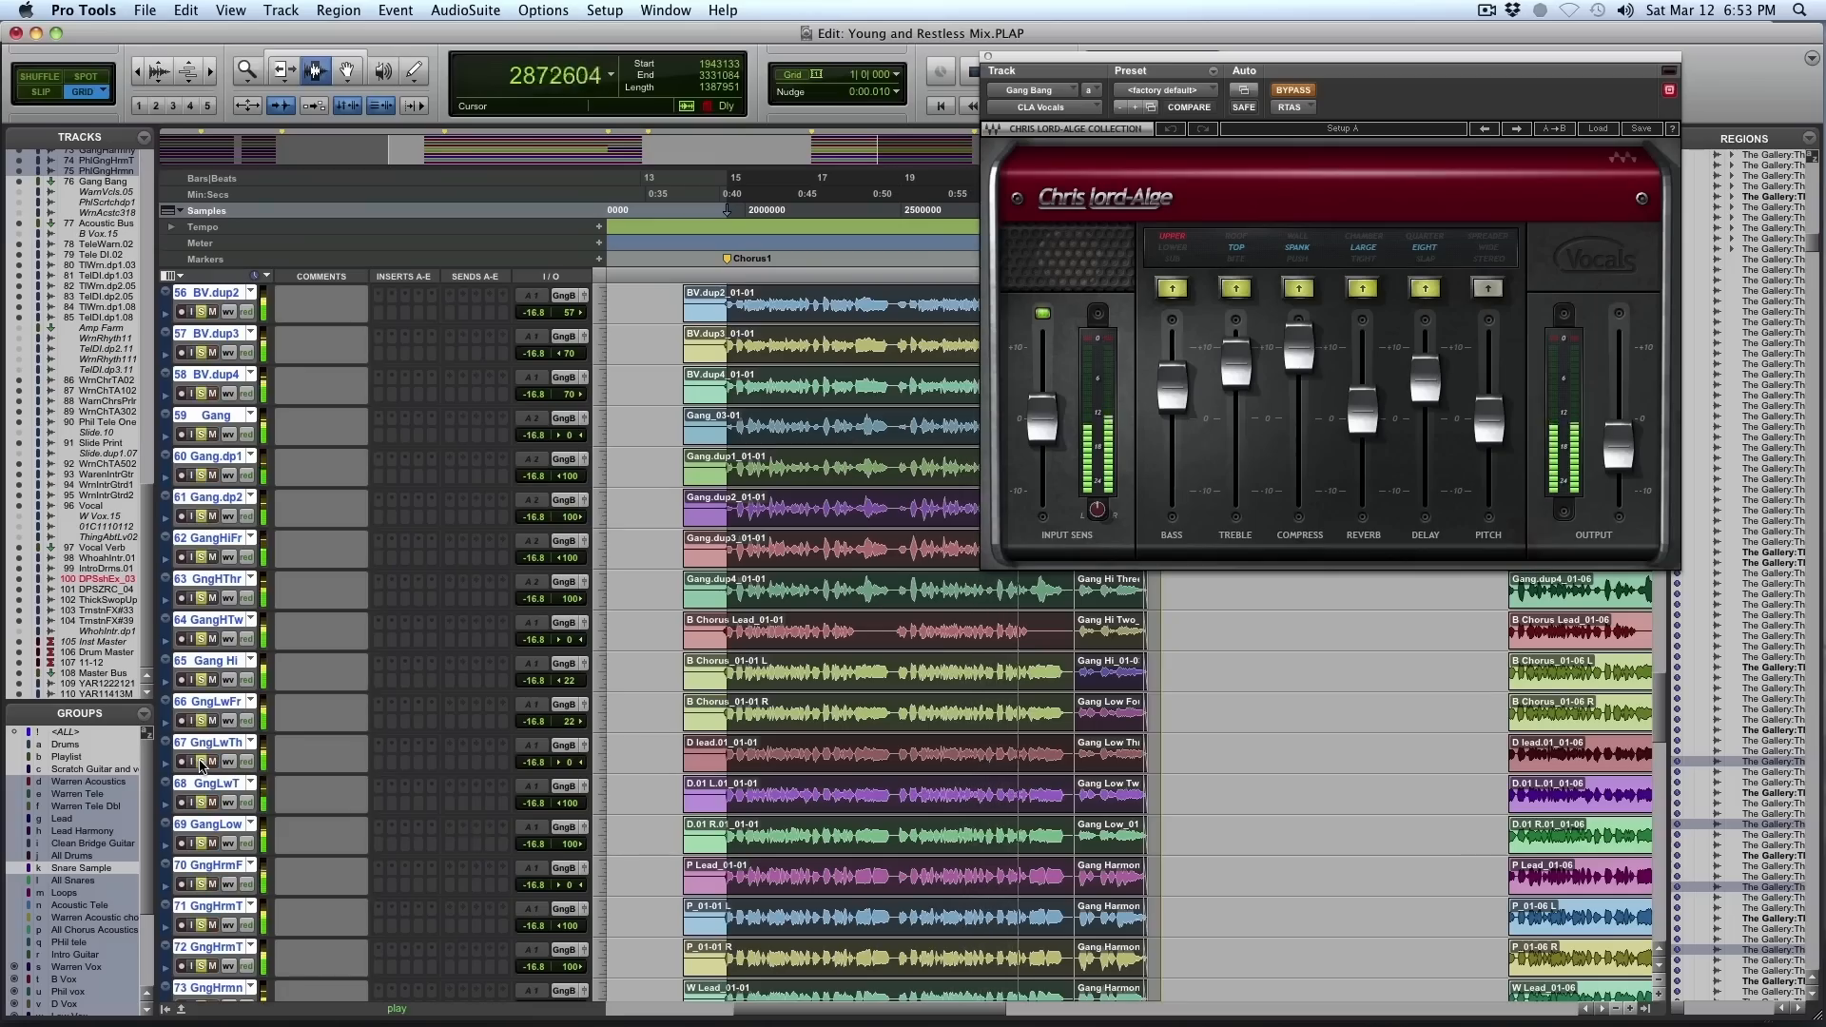
# Audition the low gang vocals in chorus 1 by soloing the tracks GngLwTh, GngLwT and GangLow
pyautogui.click(201, 762)
pyautogui.click(202, 803)
pyautogui.scroll(-1, 204, 805)
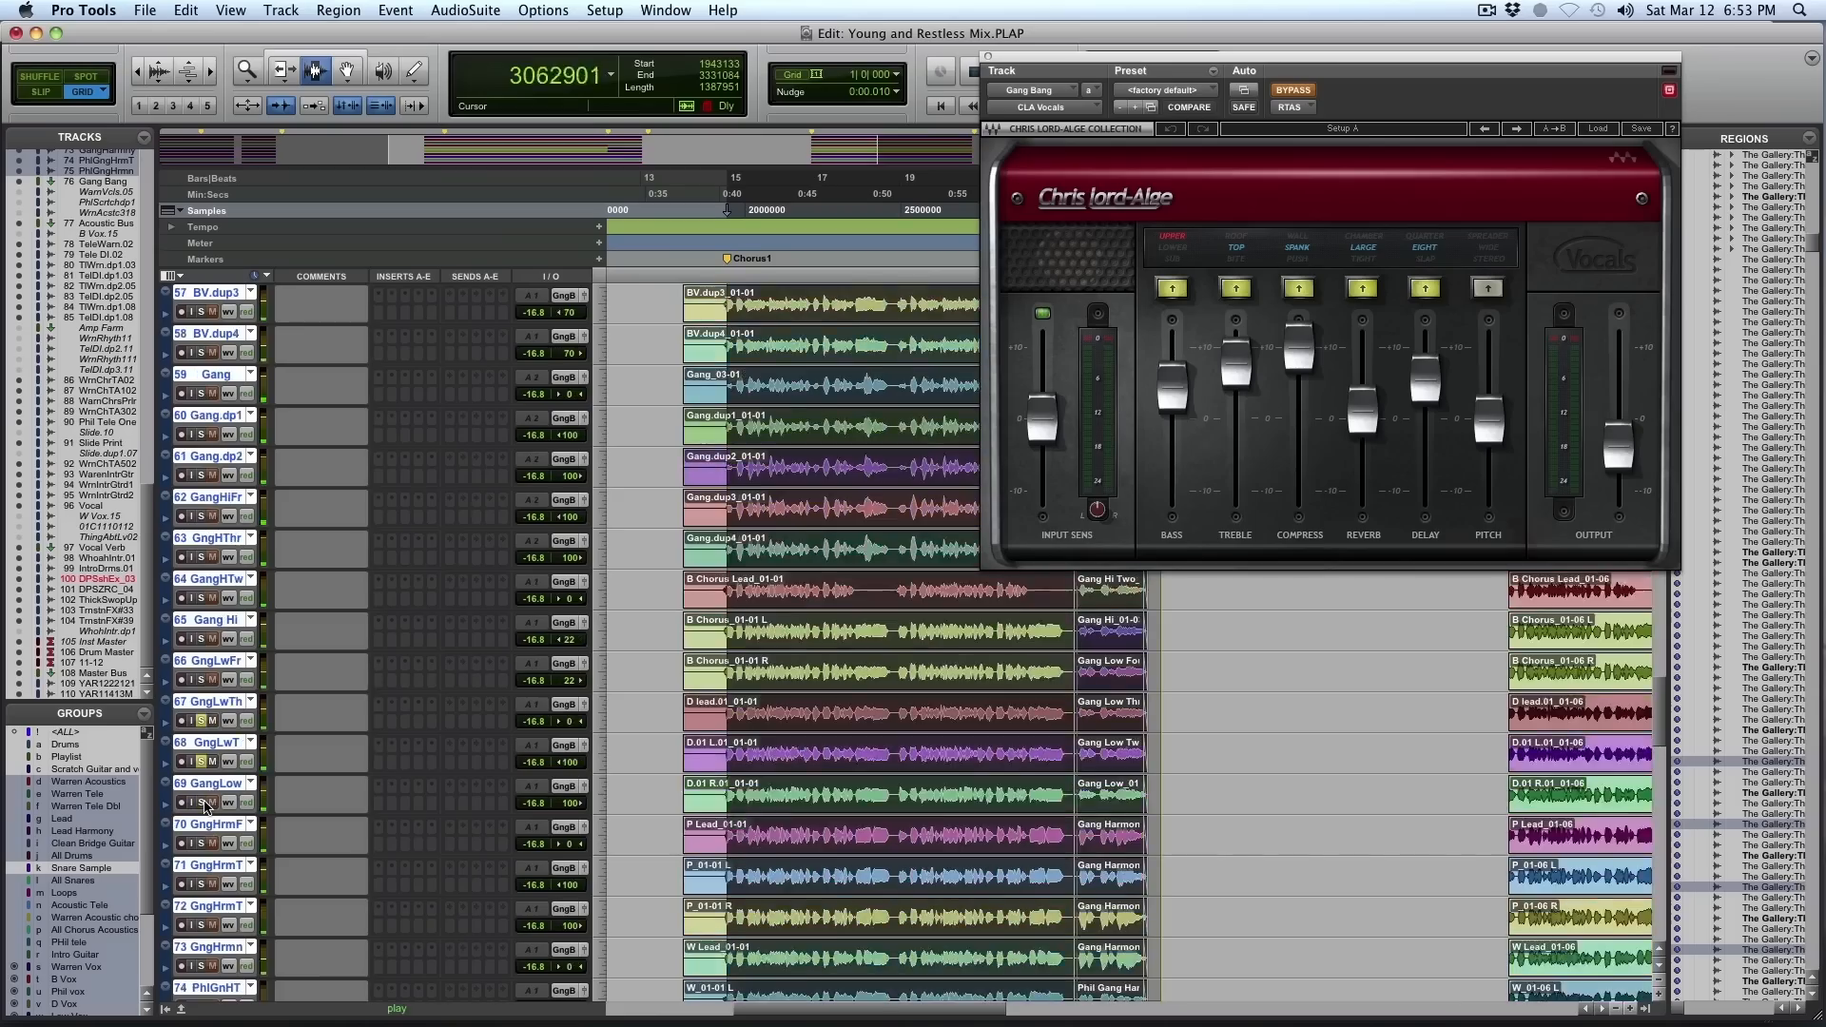
pyautogui.scroll(-1, 205, 805)
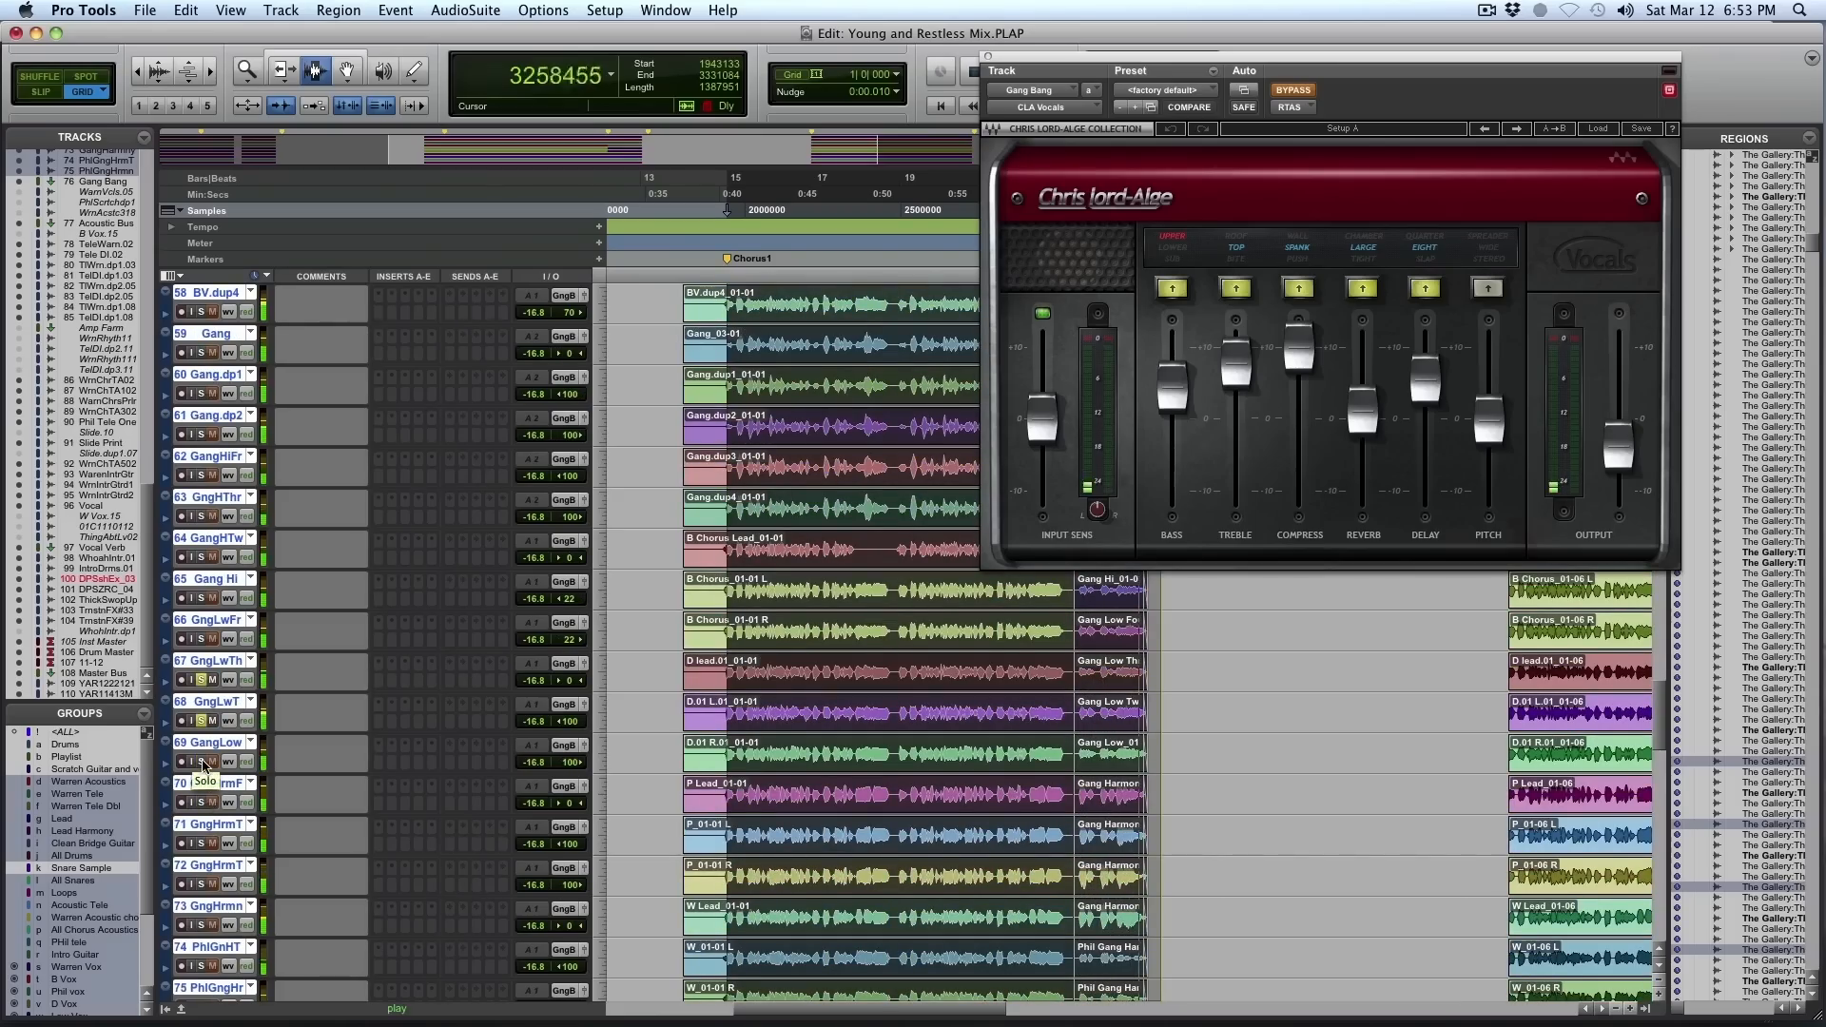
pyautogui.click(201, 763)
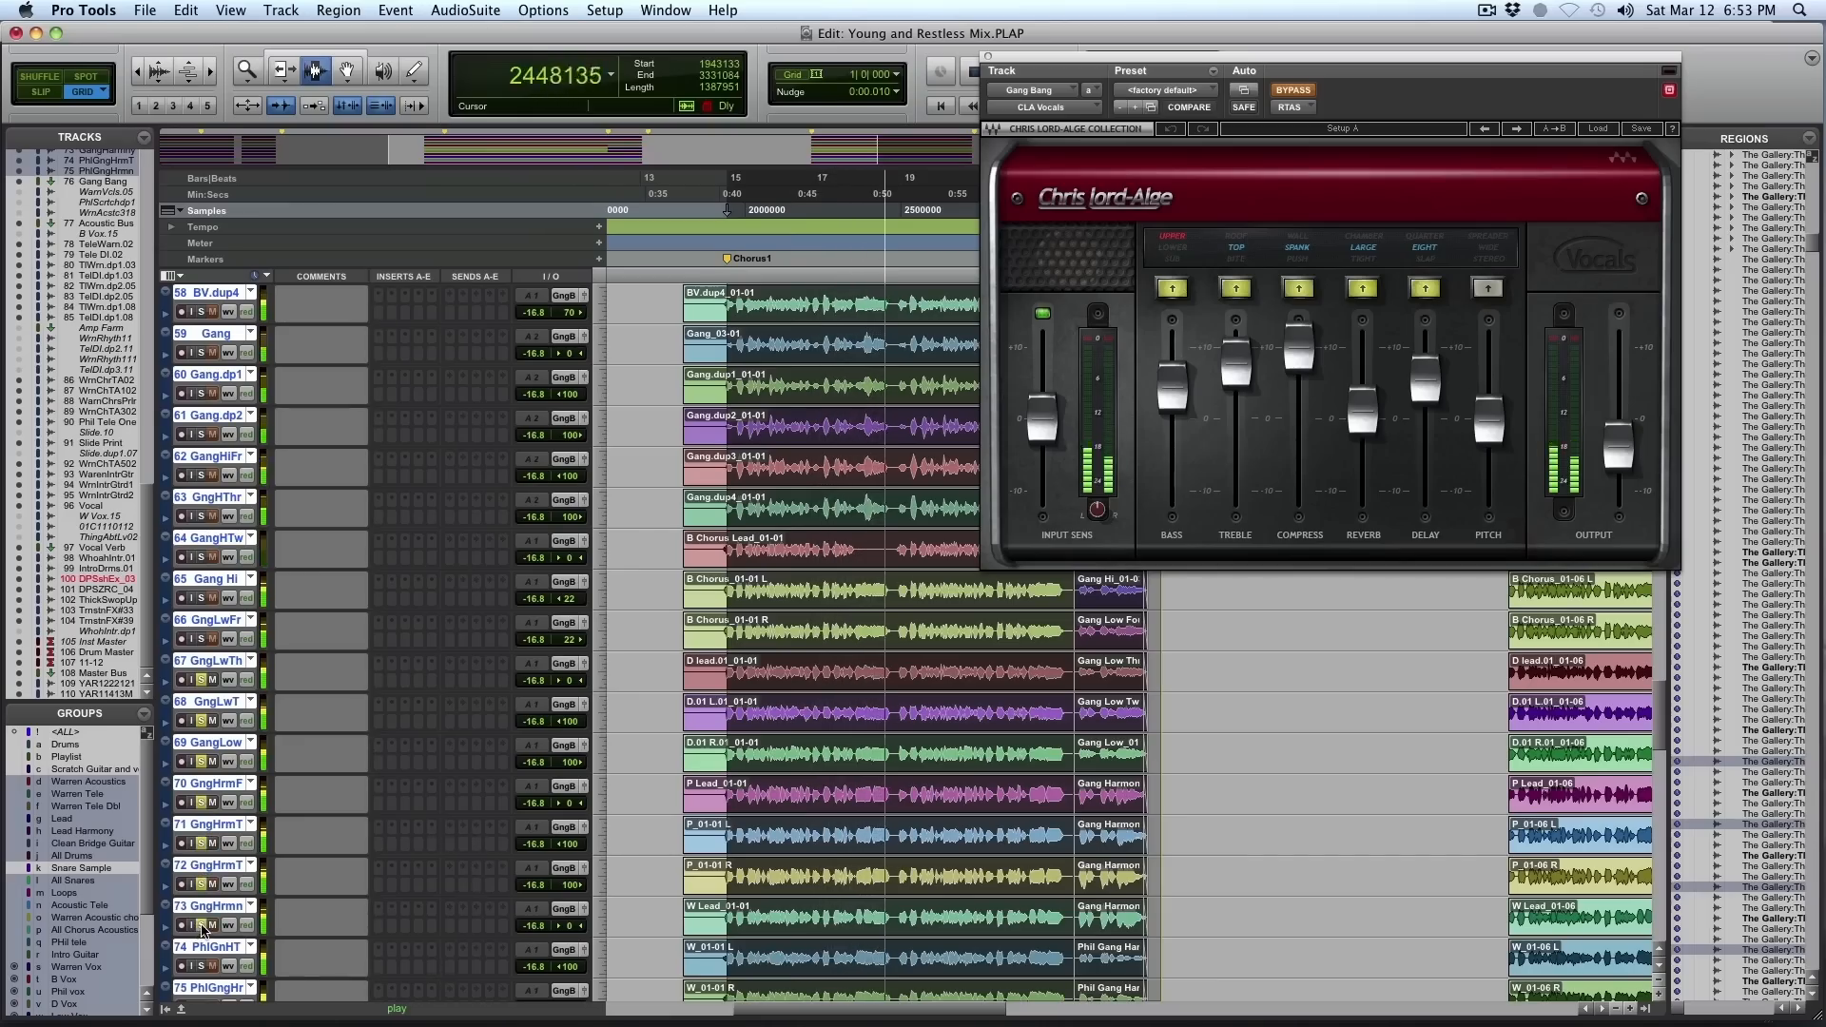
# Add the PhlGnHT and PhlGngHr tracks to the soloed gang vocals, and solo all selected backing and gang vocal tracks together
pyautogui.scroll(-2, 199, 913)
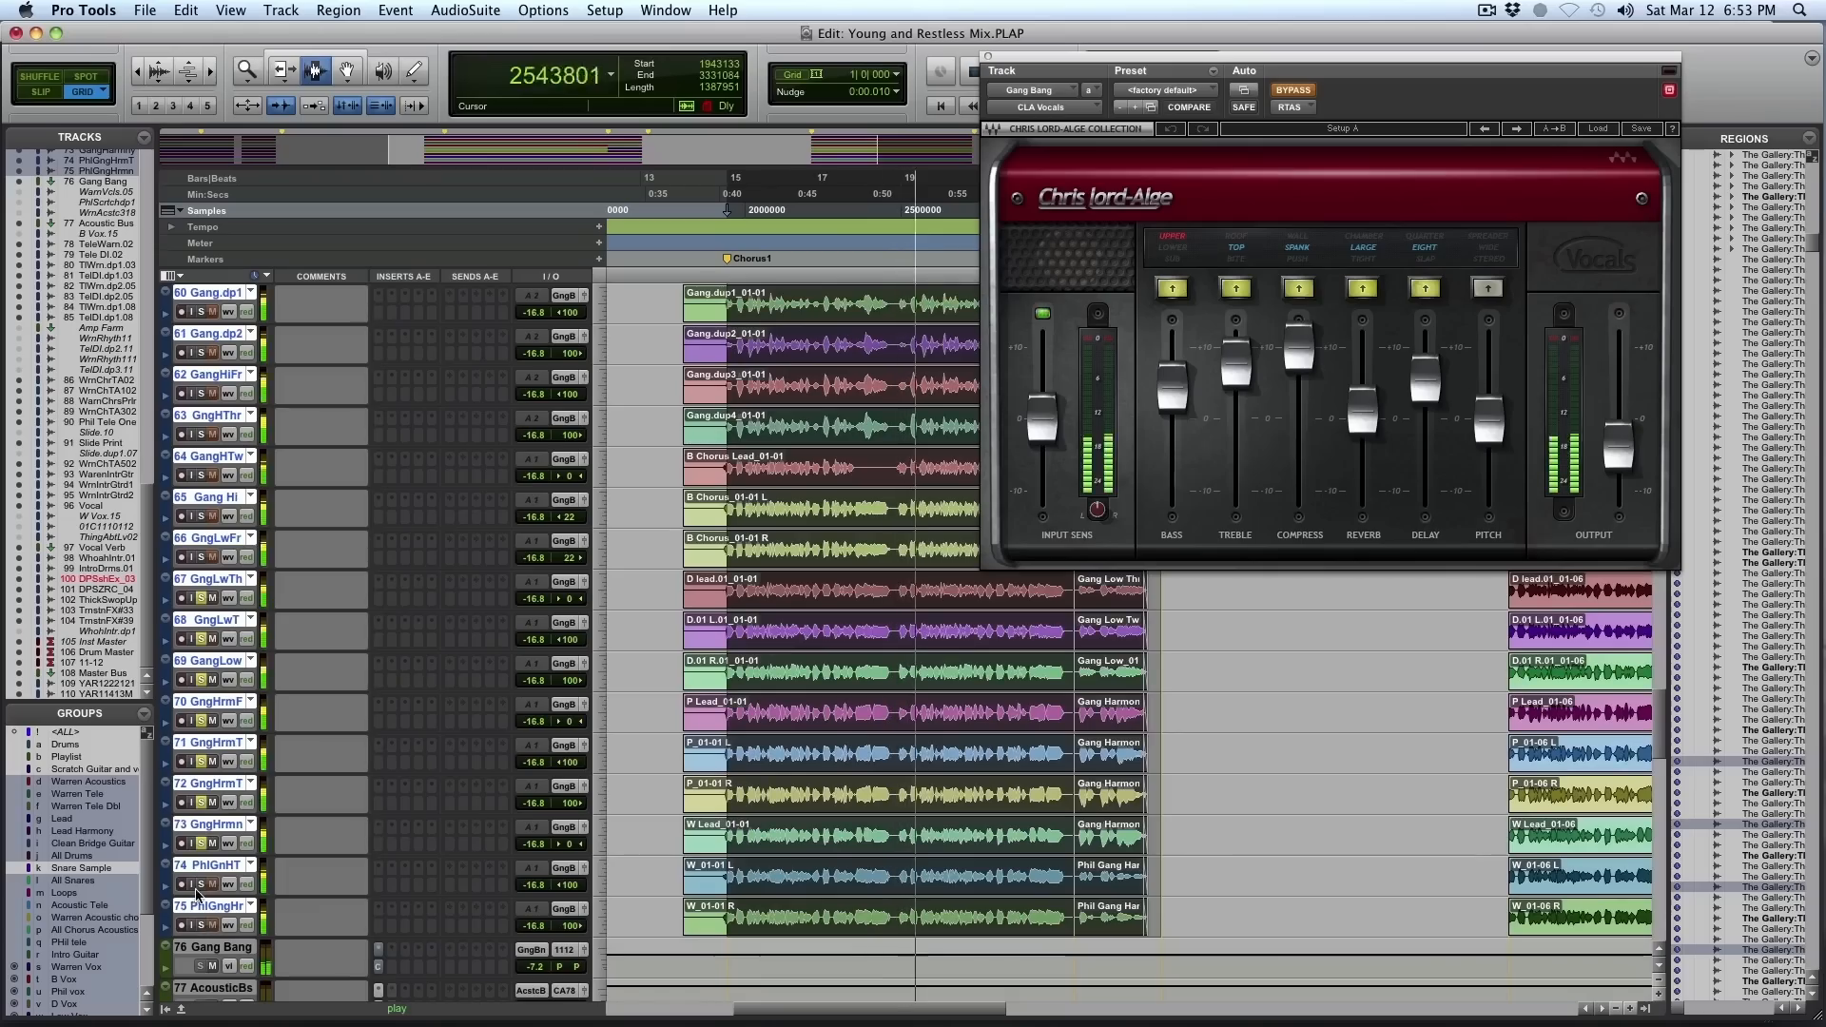
pyautogui.click(201, 886)
pyautogui.click(202, 926)
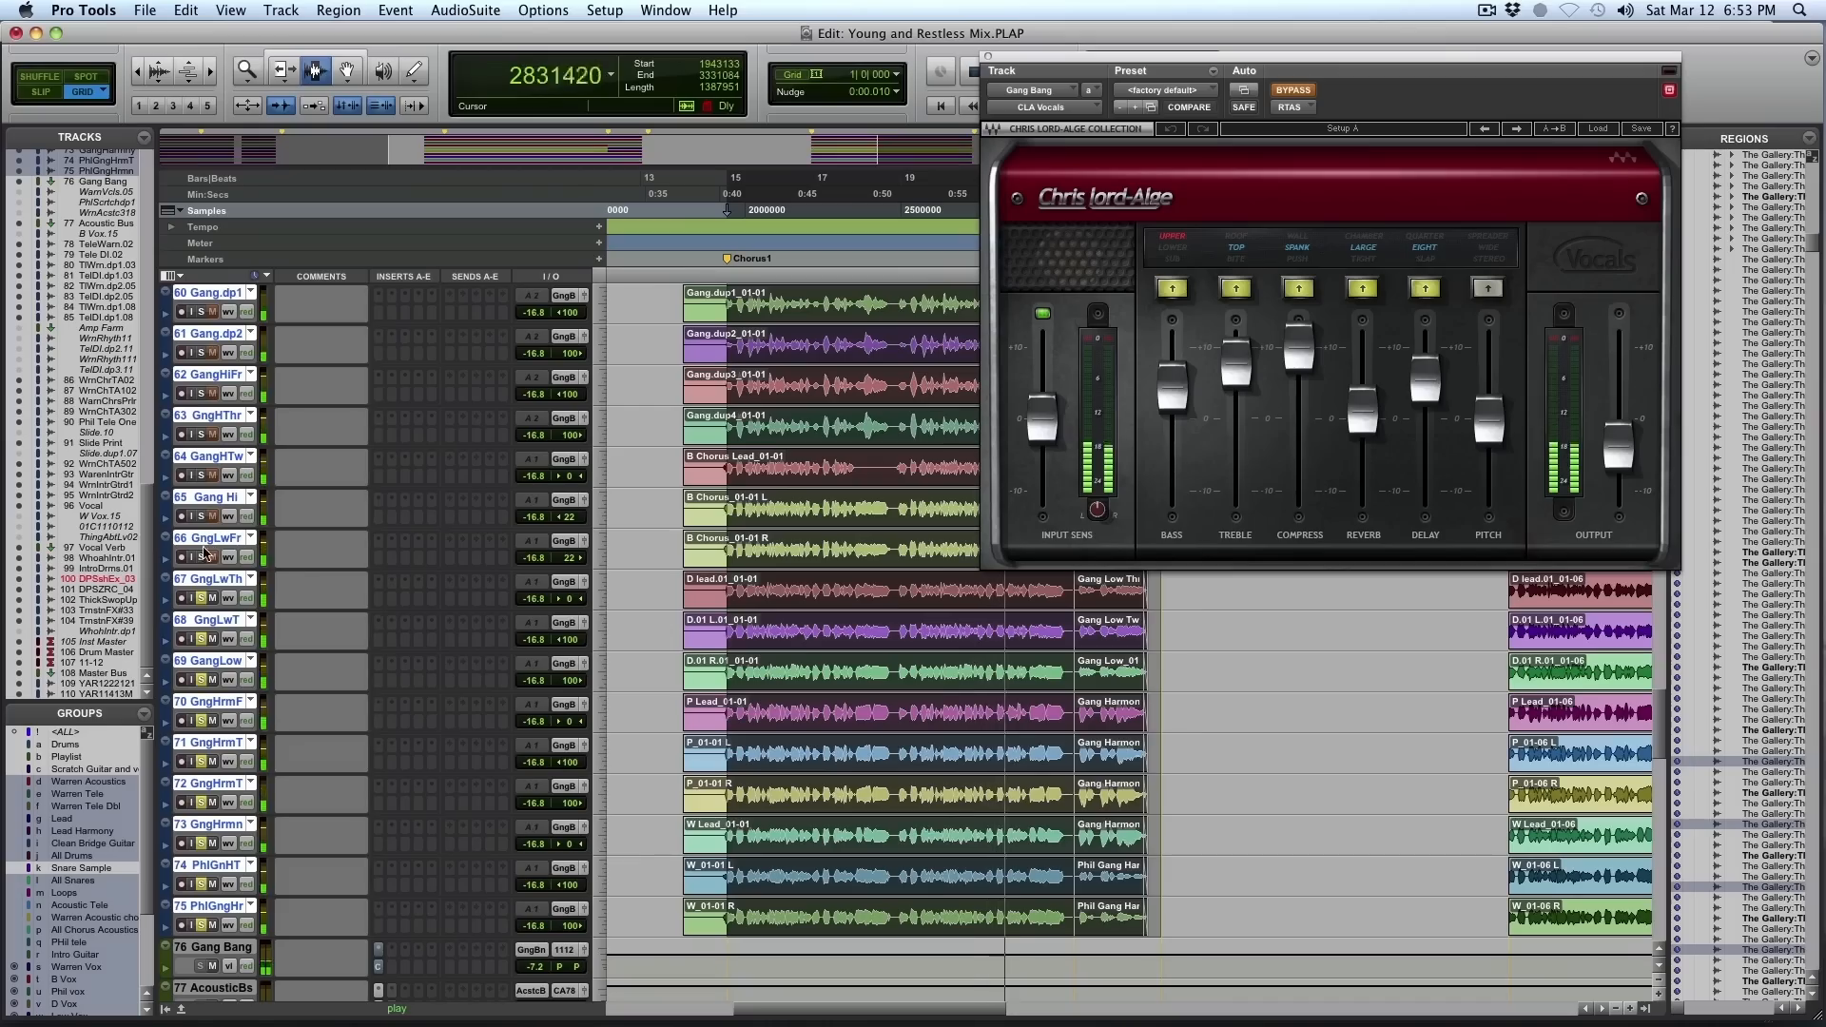
pyautogui.keyDown('alt'); pyautogui.keyDown('shift'); pyautogui.click(201, 557); pyautogui.keyUp('shift'); pyautogui.keyUp('alt')
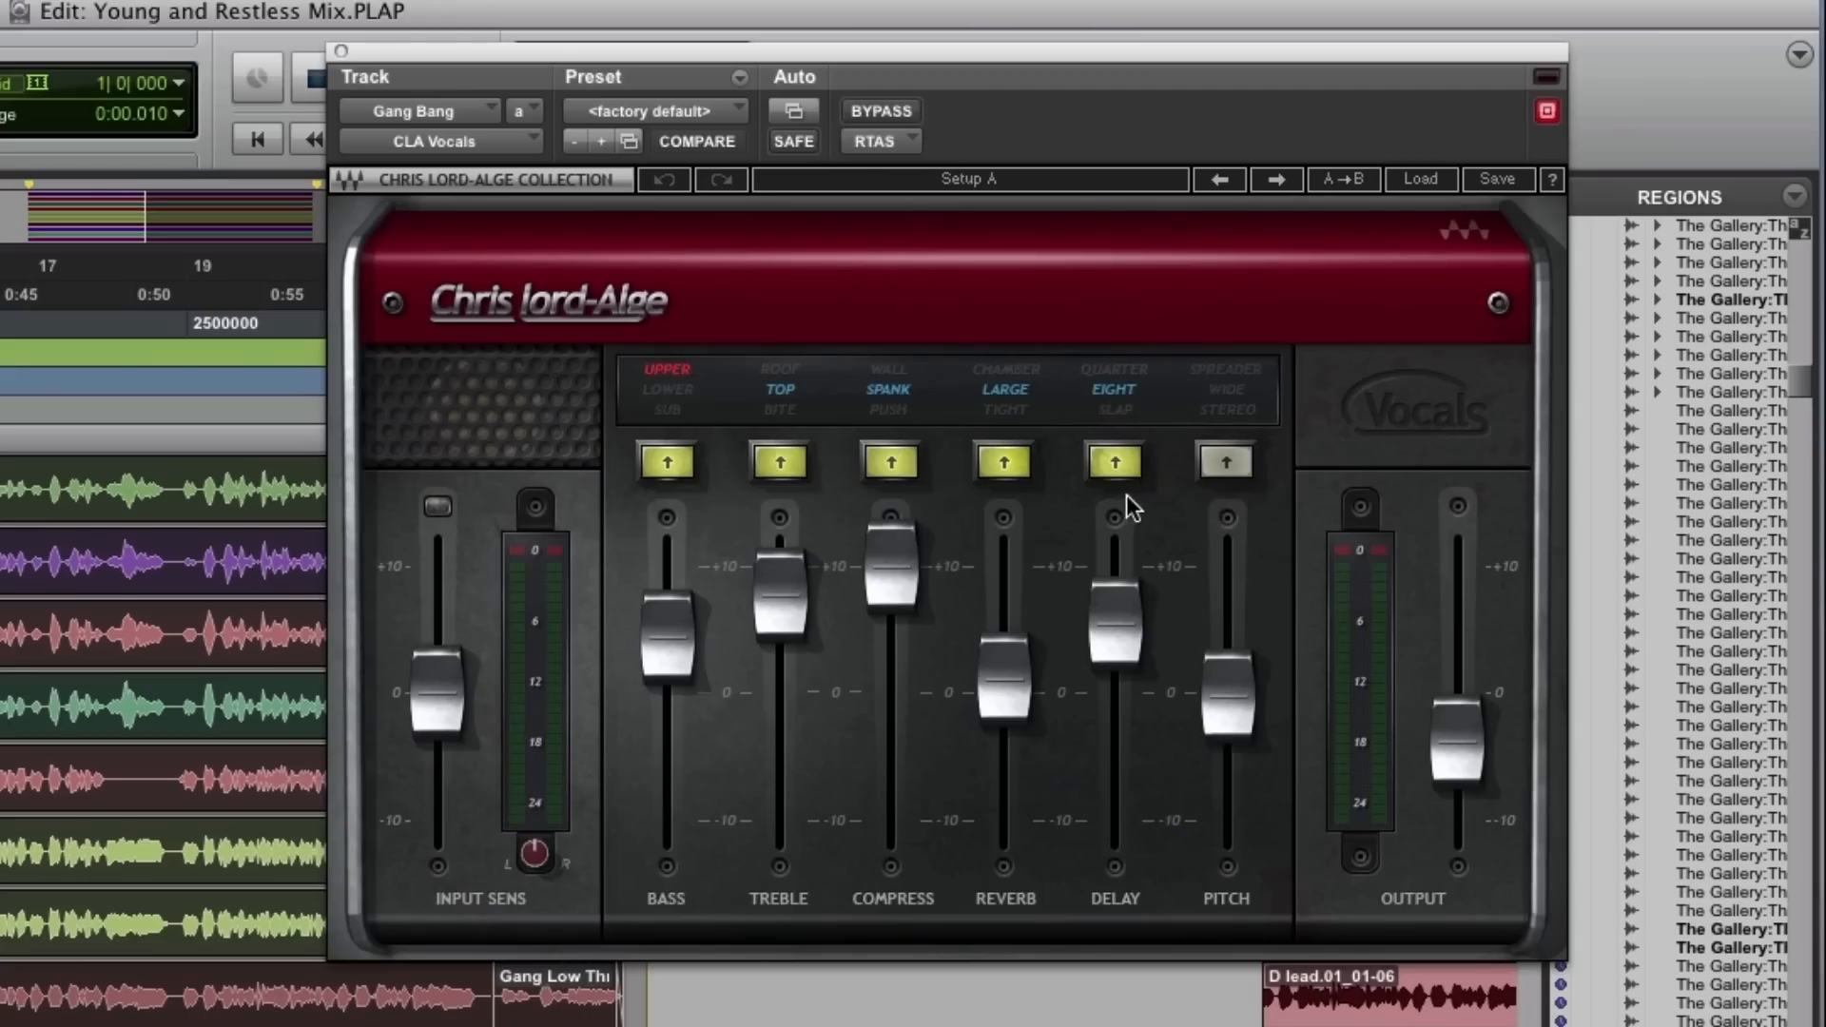
# Compare the gang vocals with the CLA Vocals reverb and delay modes cycled, returning to Large reverb and Eight delay
pyautogui.click(993, 460)
pyautogui.click(1115, 470)
pyautogui.click(1115, 468)
pyautogui.click(1115, 468)
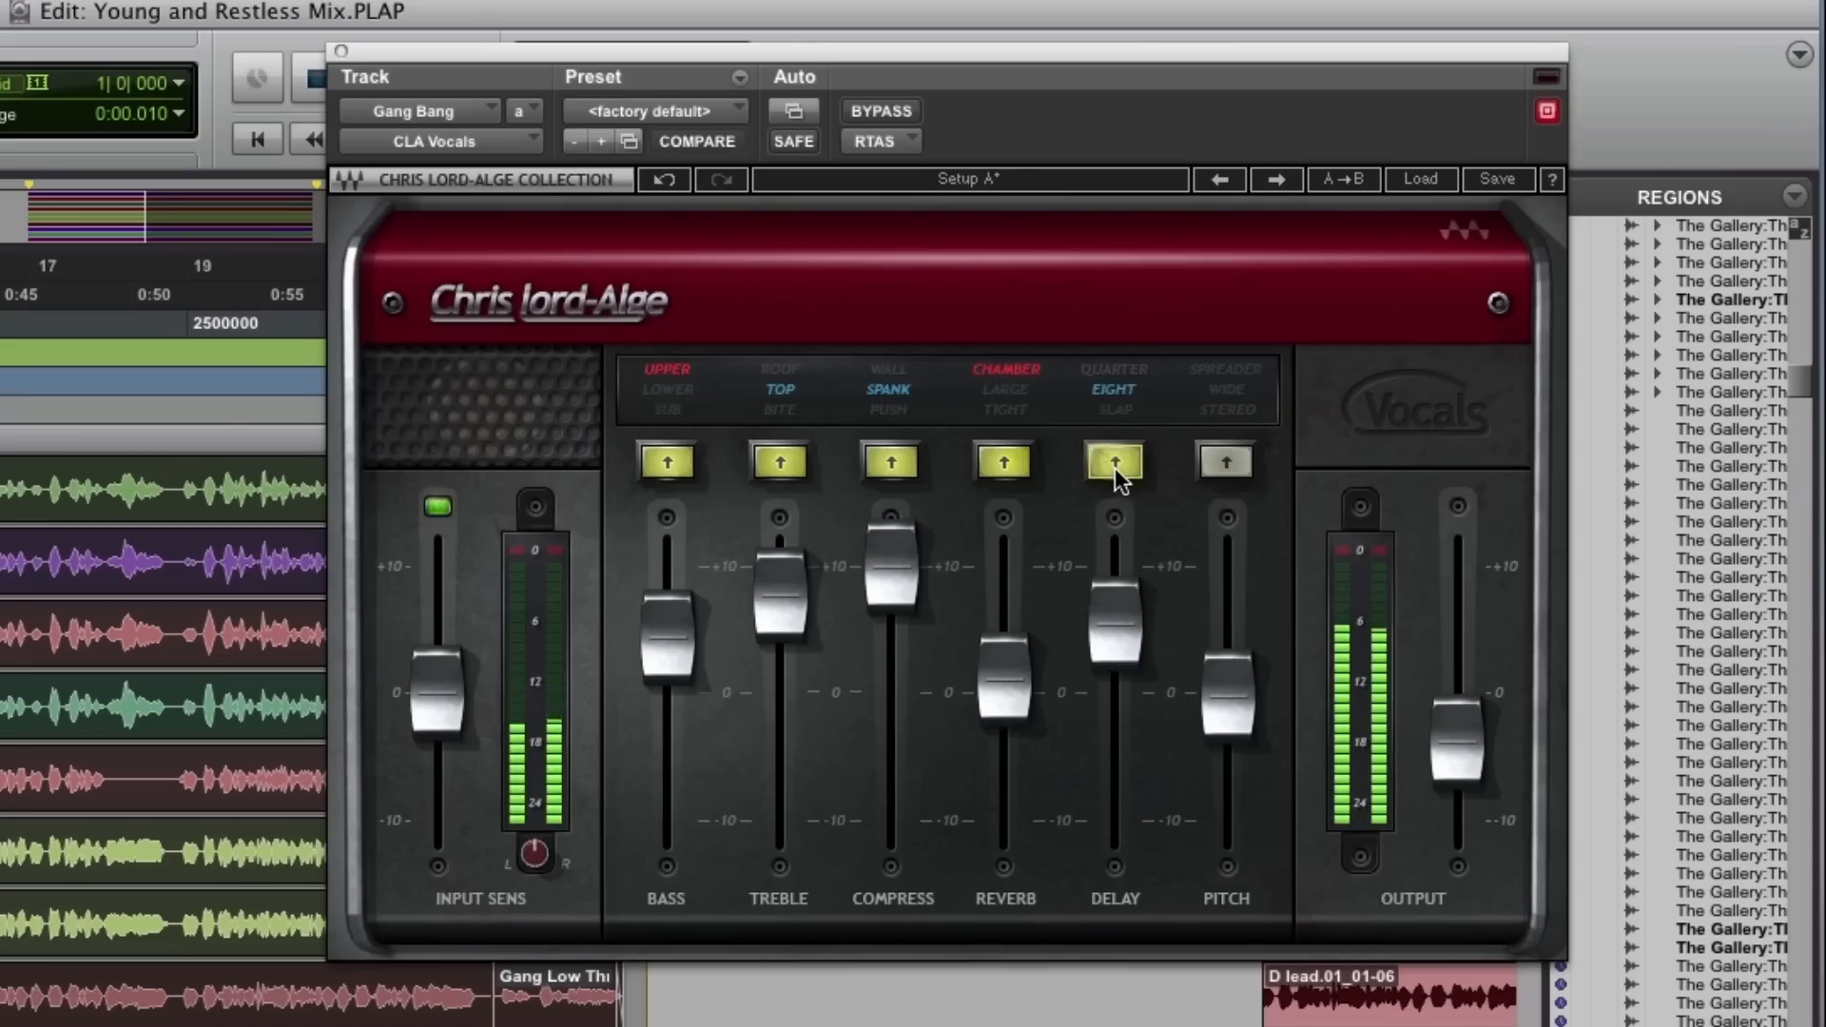
pyautogui.click(1010, 462)
pyautogui.click(1008, 465)
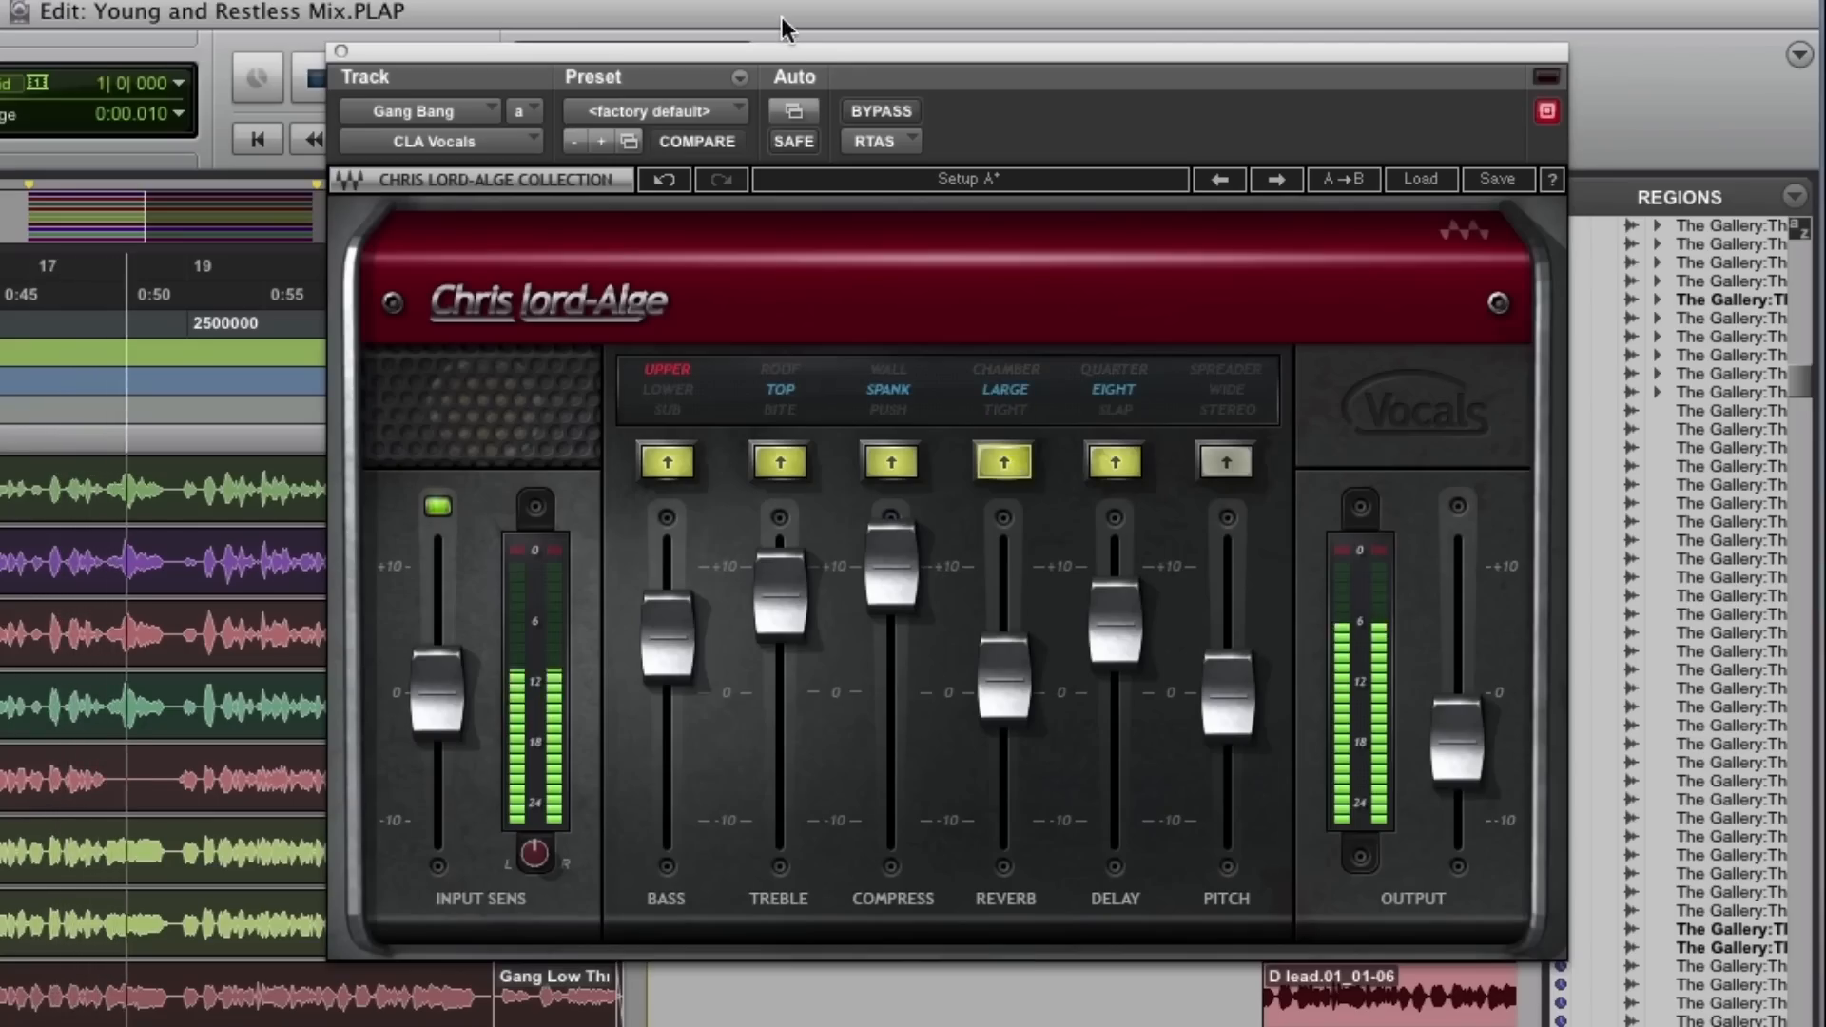
pyautogui.press('space')
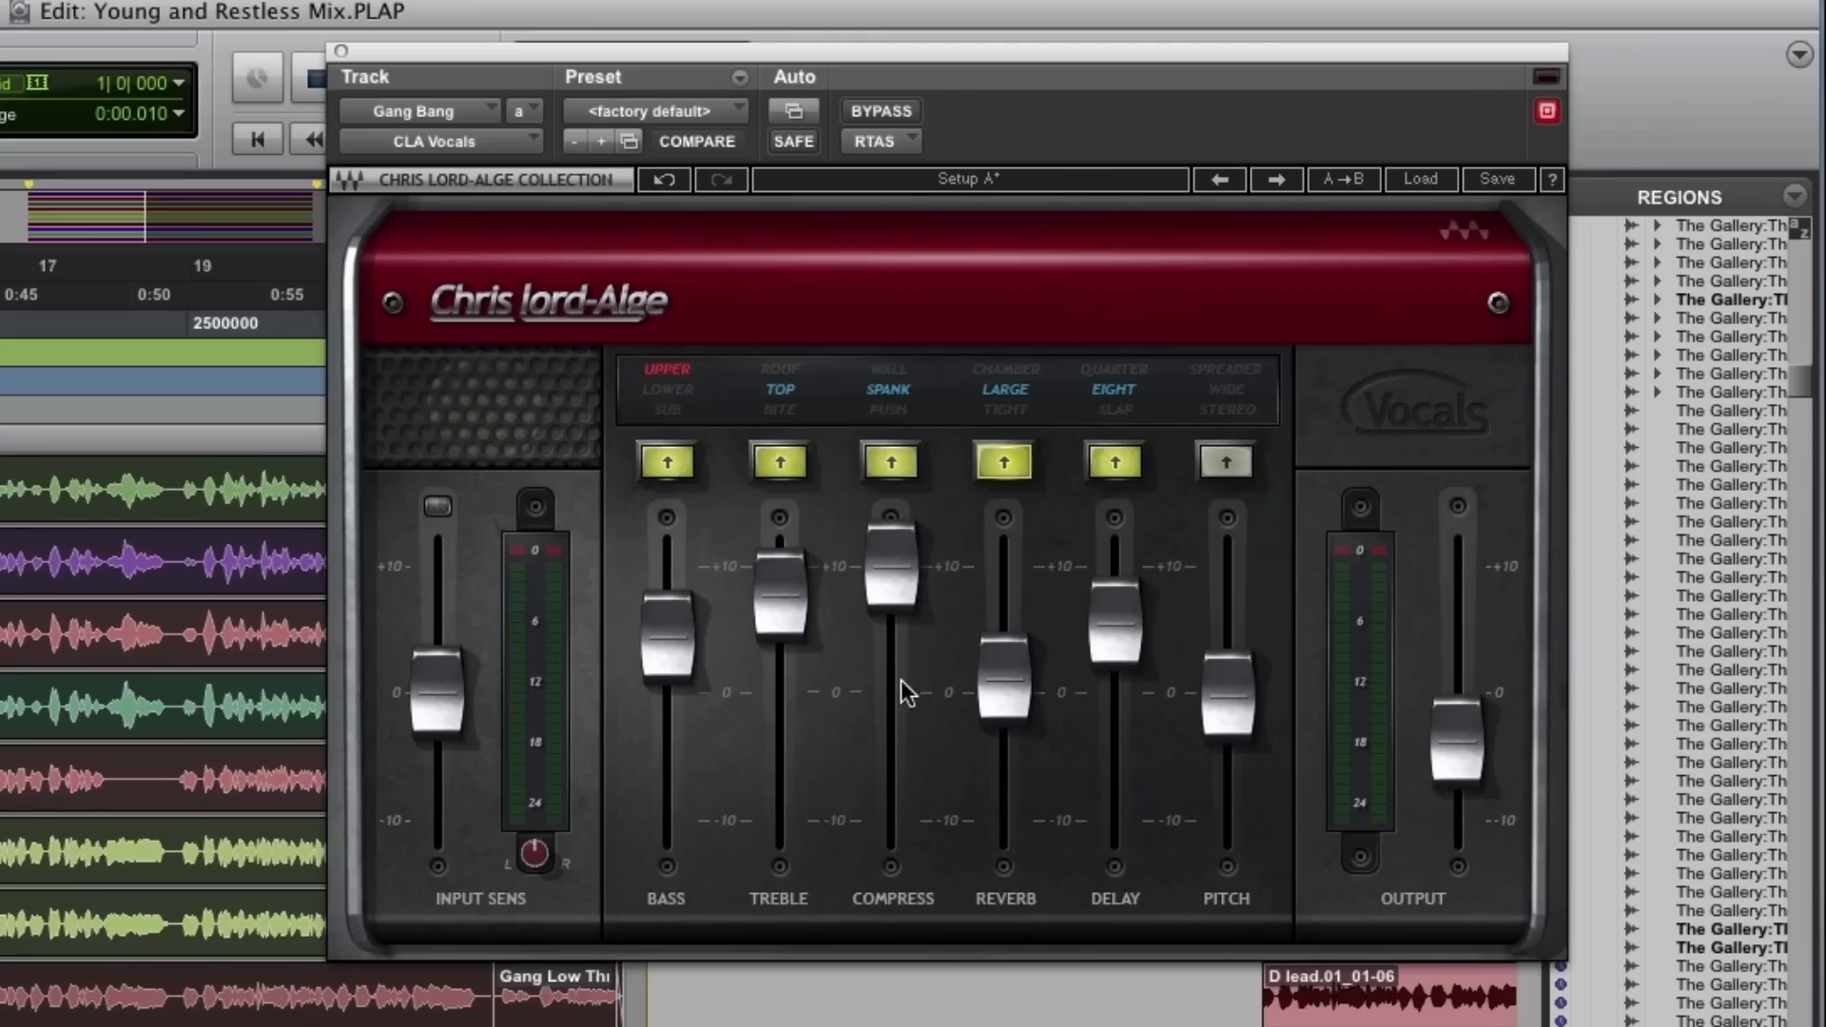
# Play chorus 1 and compare the gang vocals with the CLA Vocals compression off and on Spank
pyautogui.press('space')
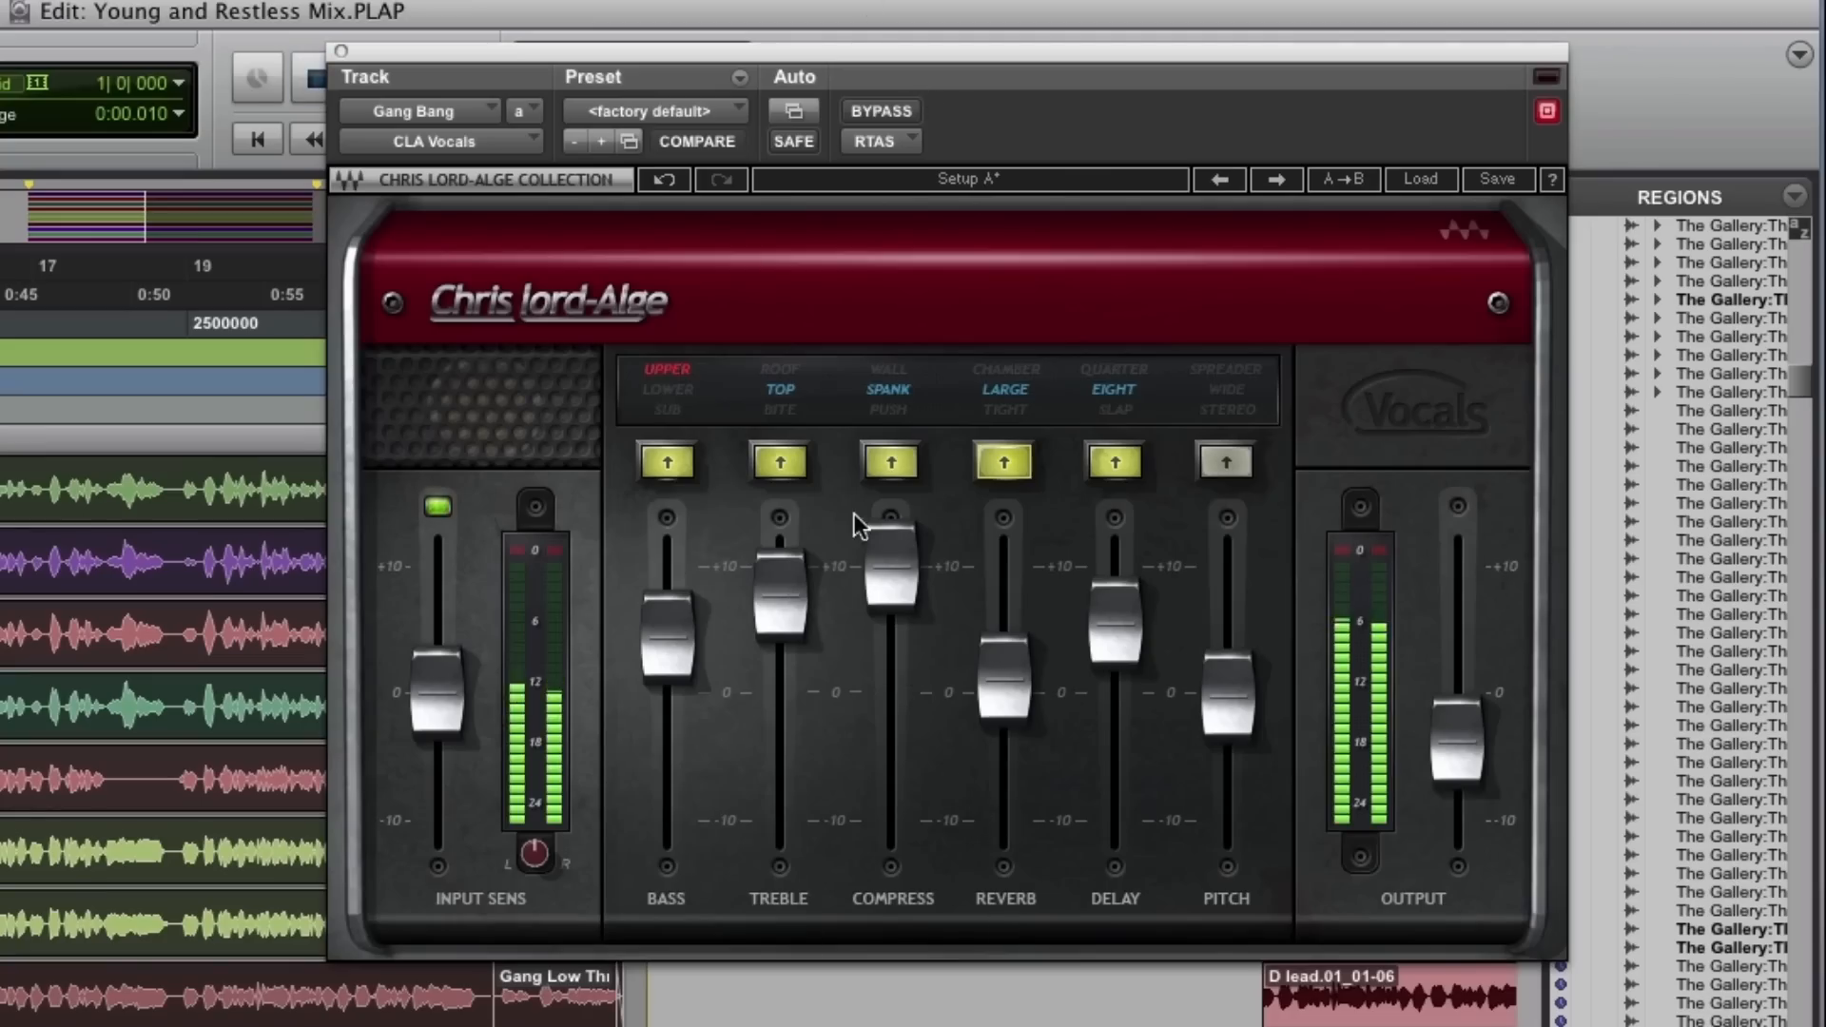
pyautogui.click(895, 459)
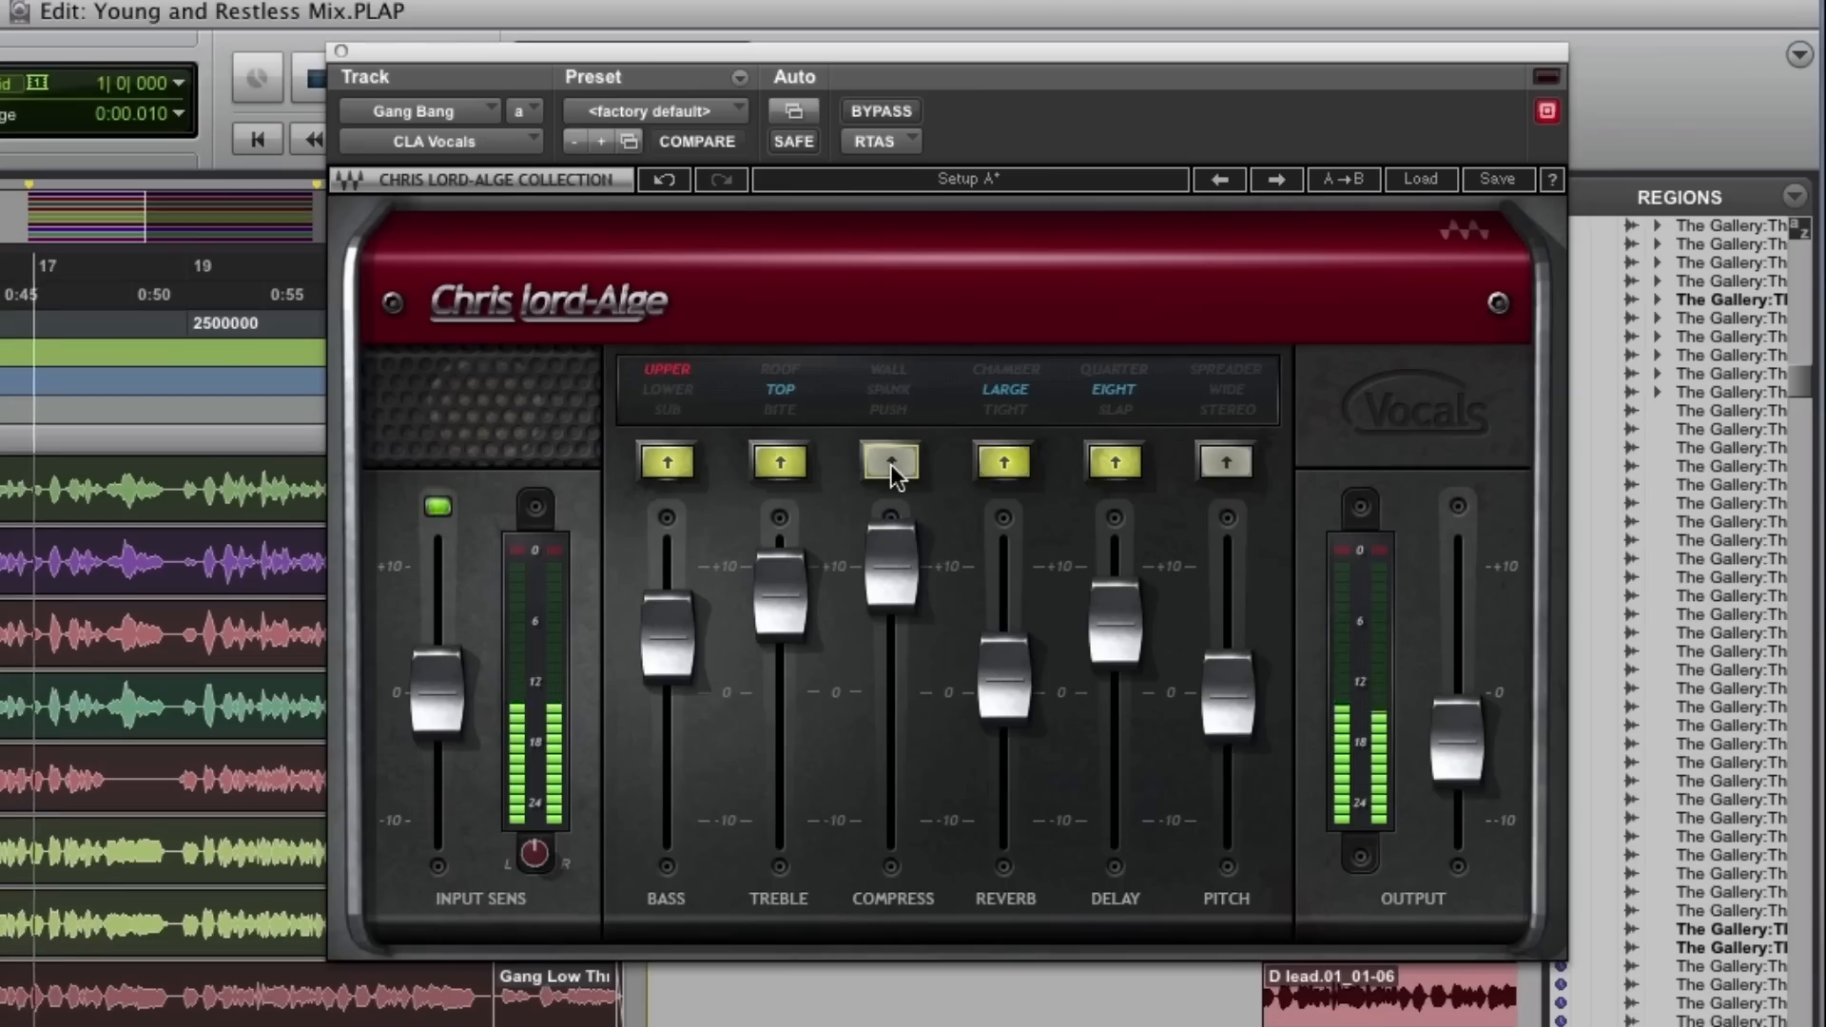
pyautogui.click(891, 464)
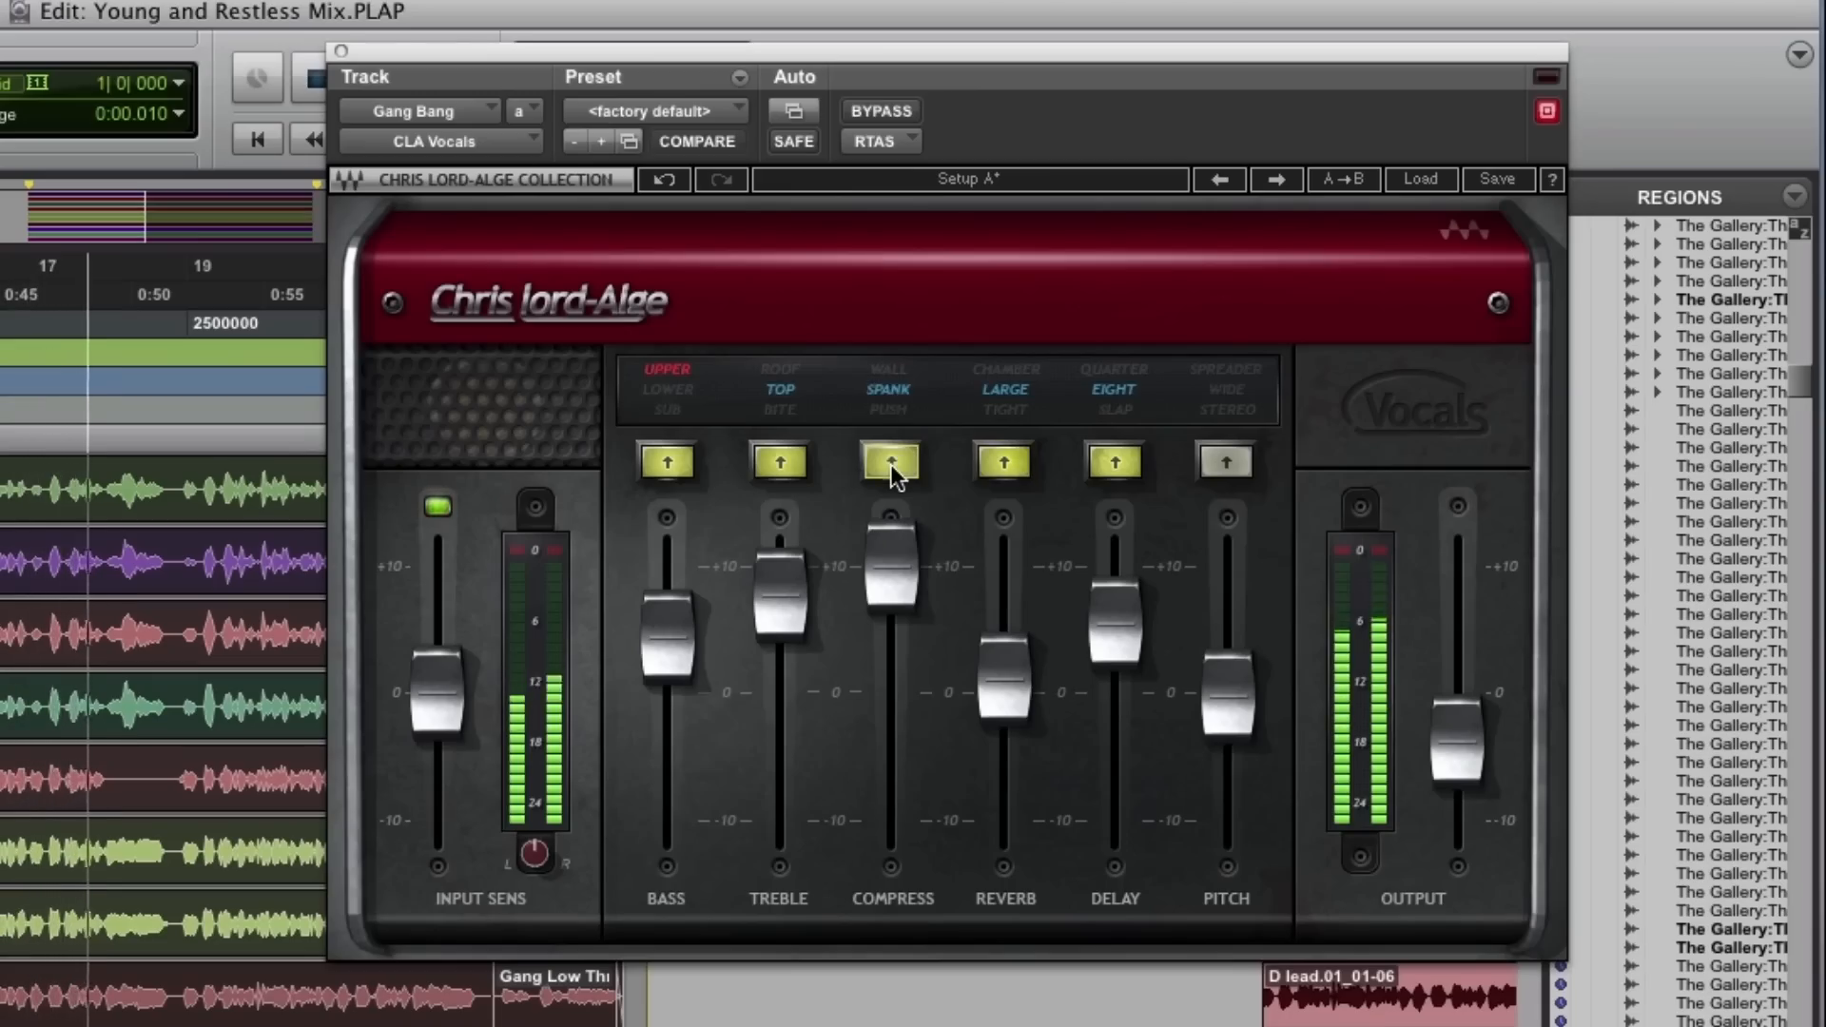
# Compare the gang vocals with the CLA Vocals treble off and on Top
pyautogui.click(777, 466)
pyautogui.click(778, 468)
pyautogui.click(776, 466)
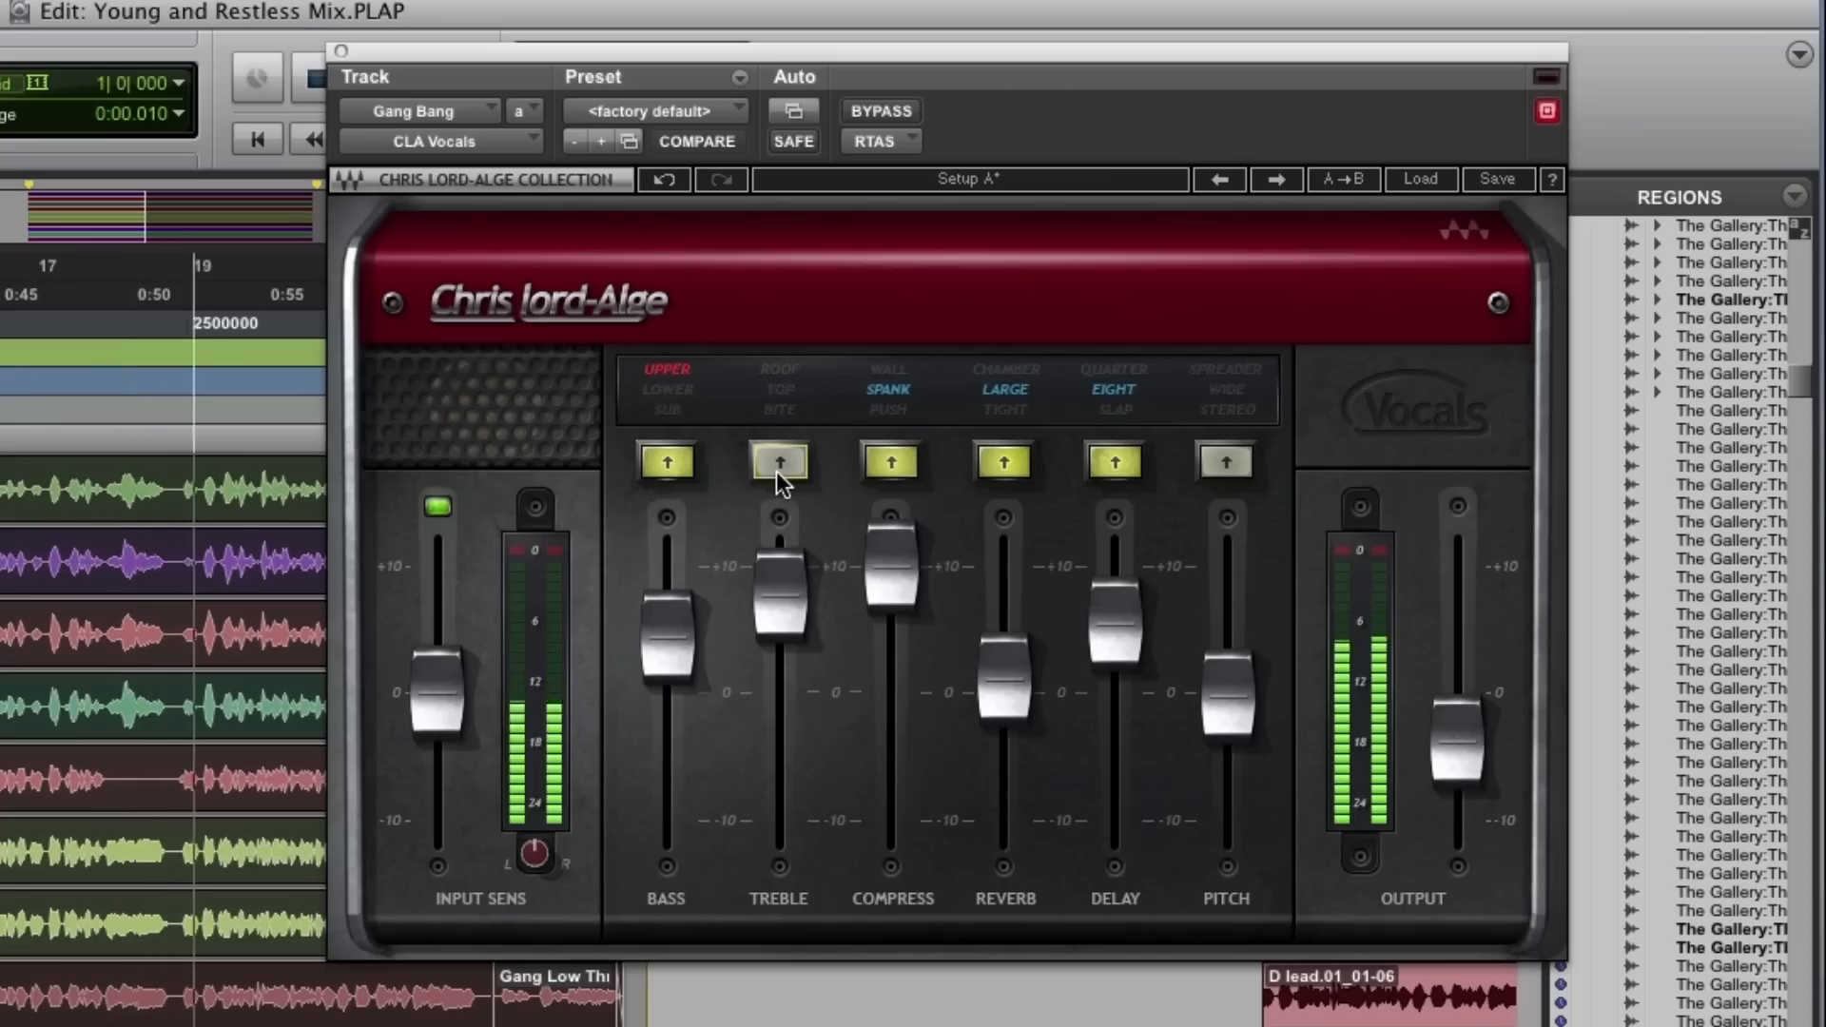
pyautogui.click(778, 466)
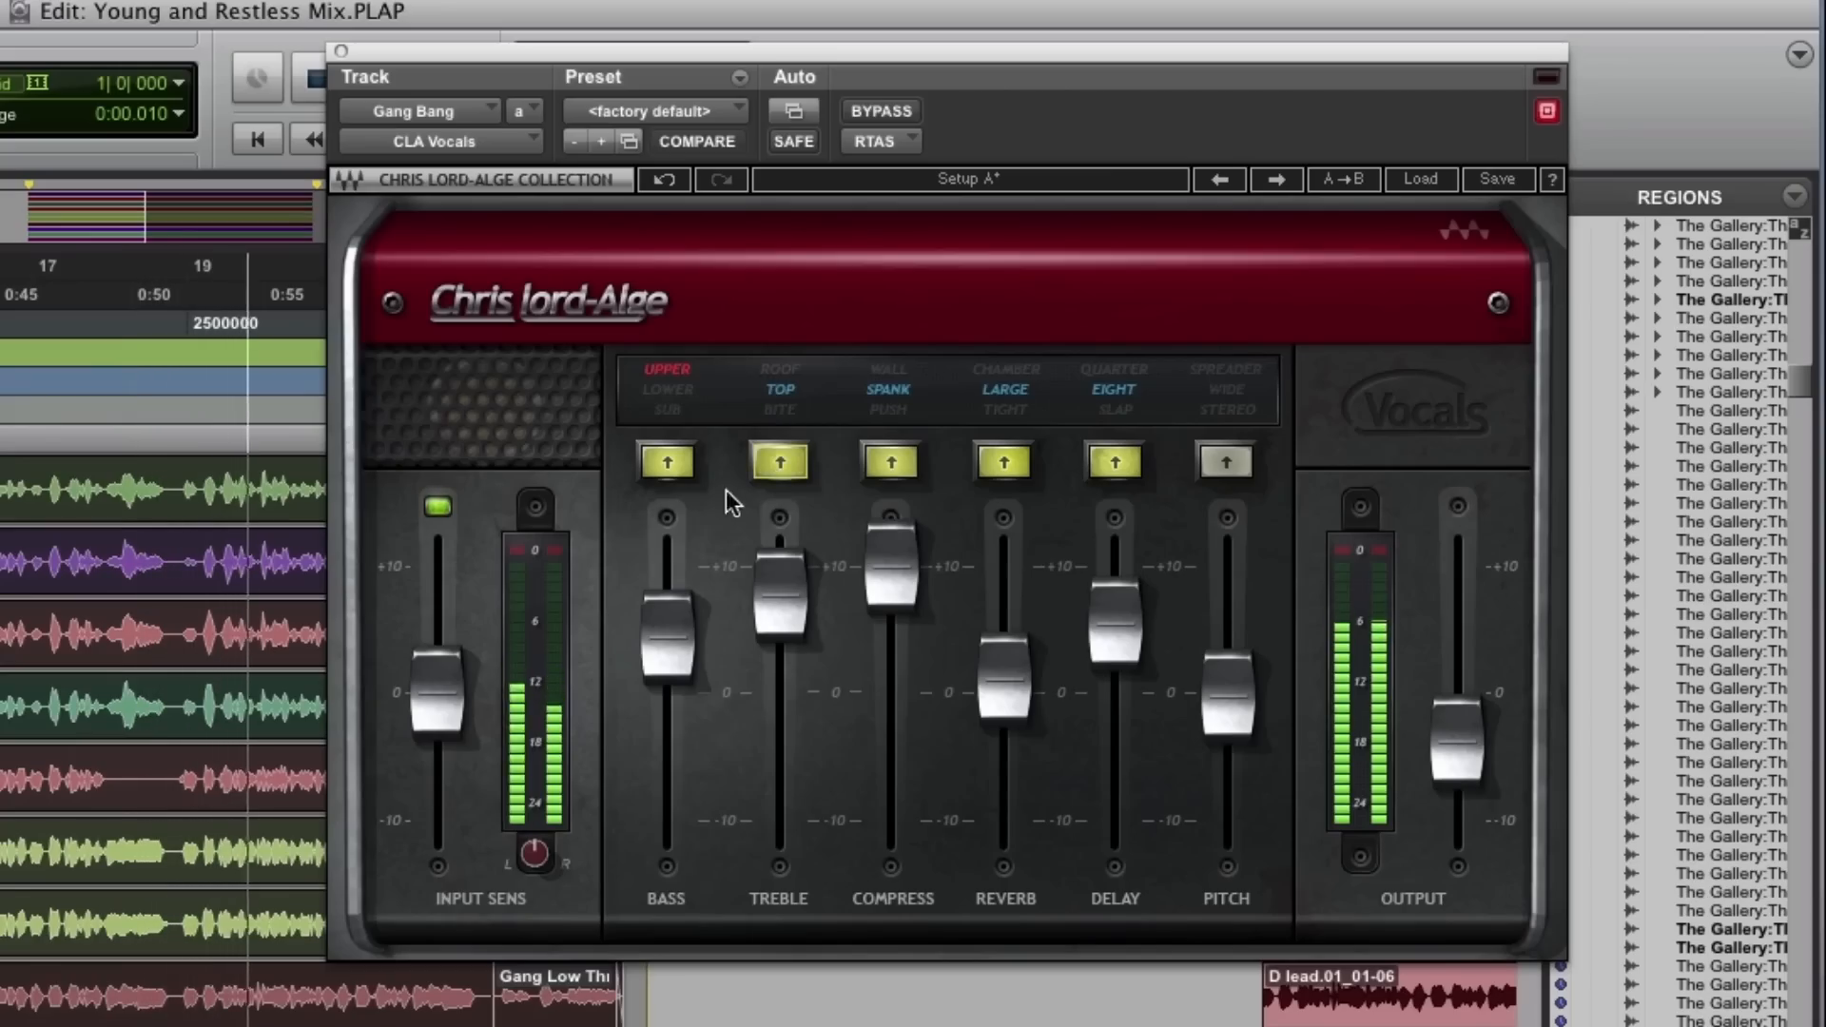
# Compare the gang vocals with the CLA Vocals bass on Upper and off
pyautogui.click(668, 465)
pyautogui.click(668, 464)
pyautogui.click(667, 464)
pyautogui.click(669, 465)
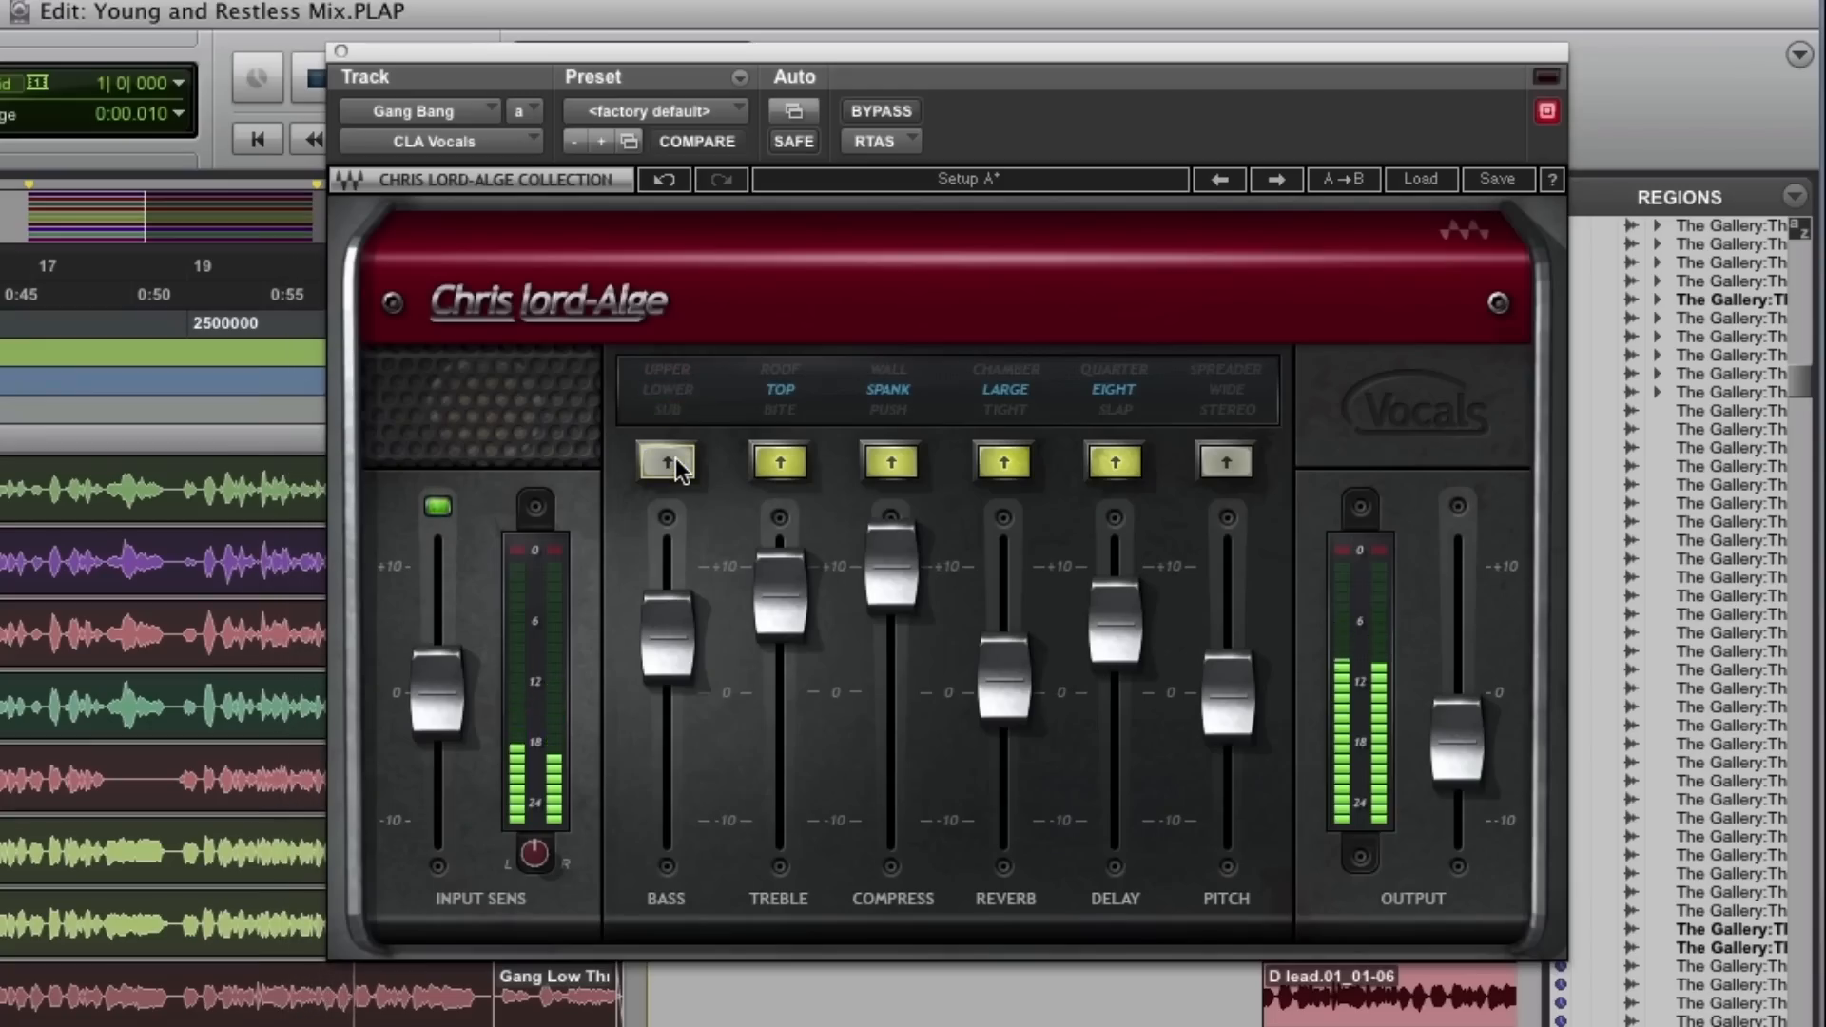